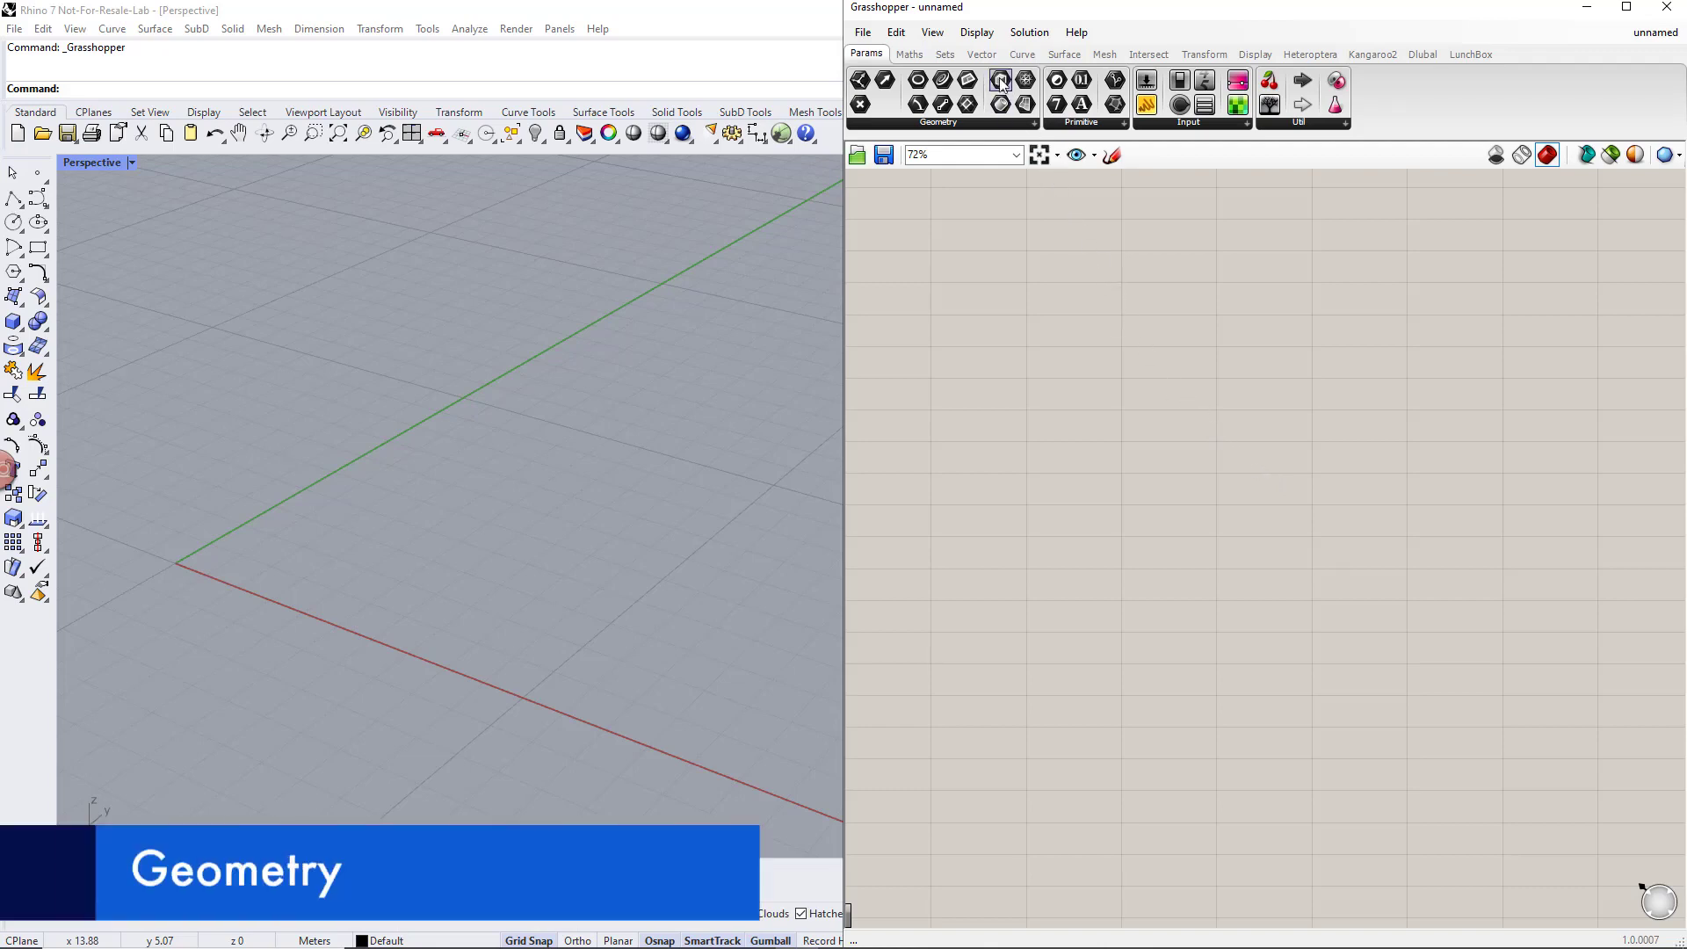
Place a Construct Point component on the empty Grasshopper canvas
click(983, 54)
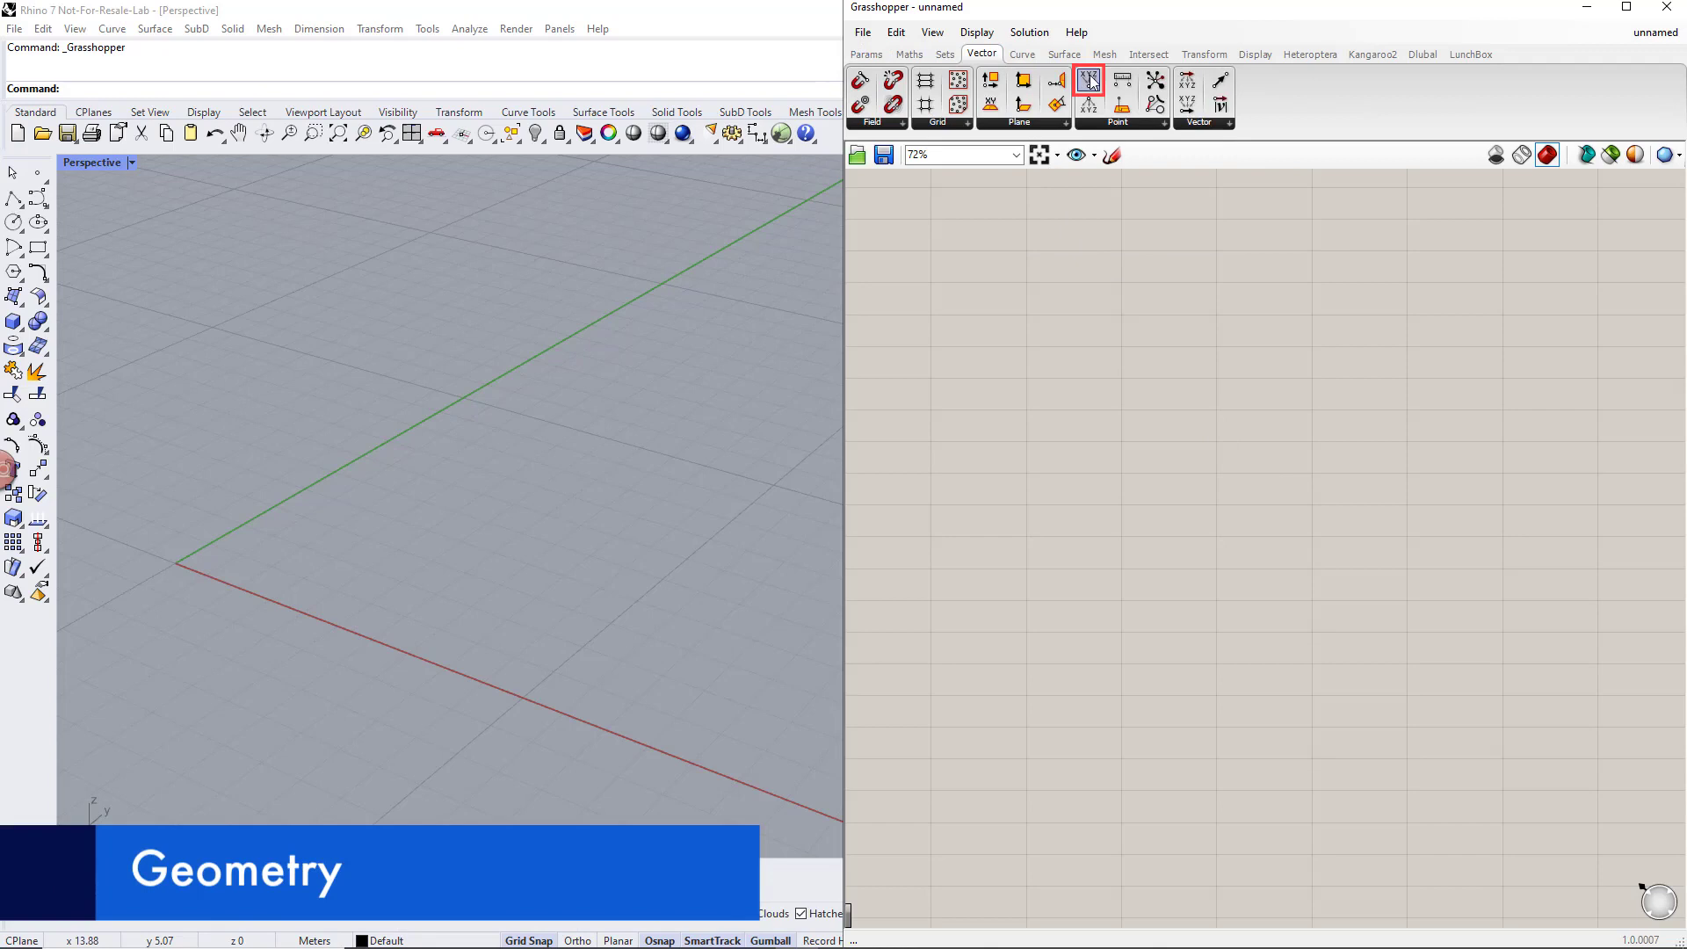
drag(1090, 76, 1243, 314)
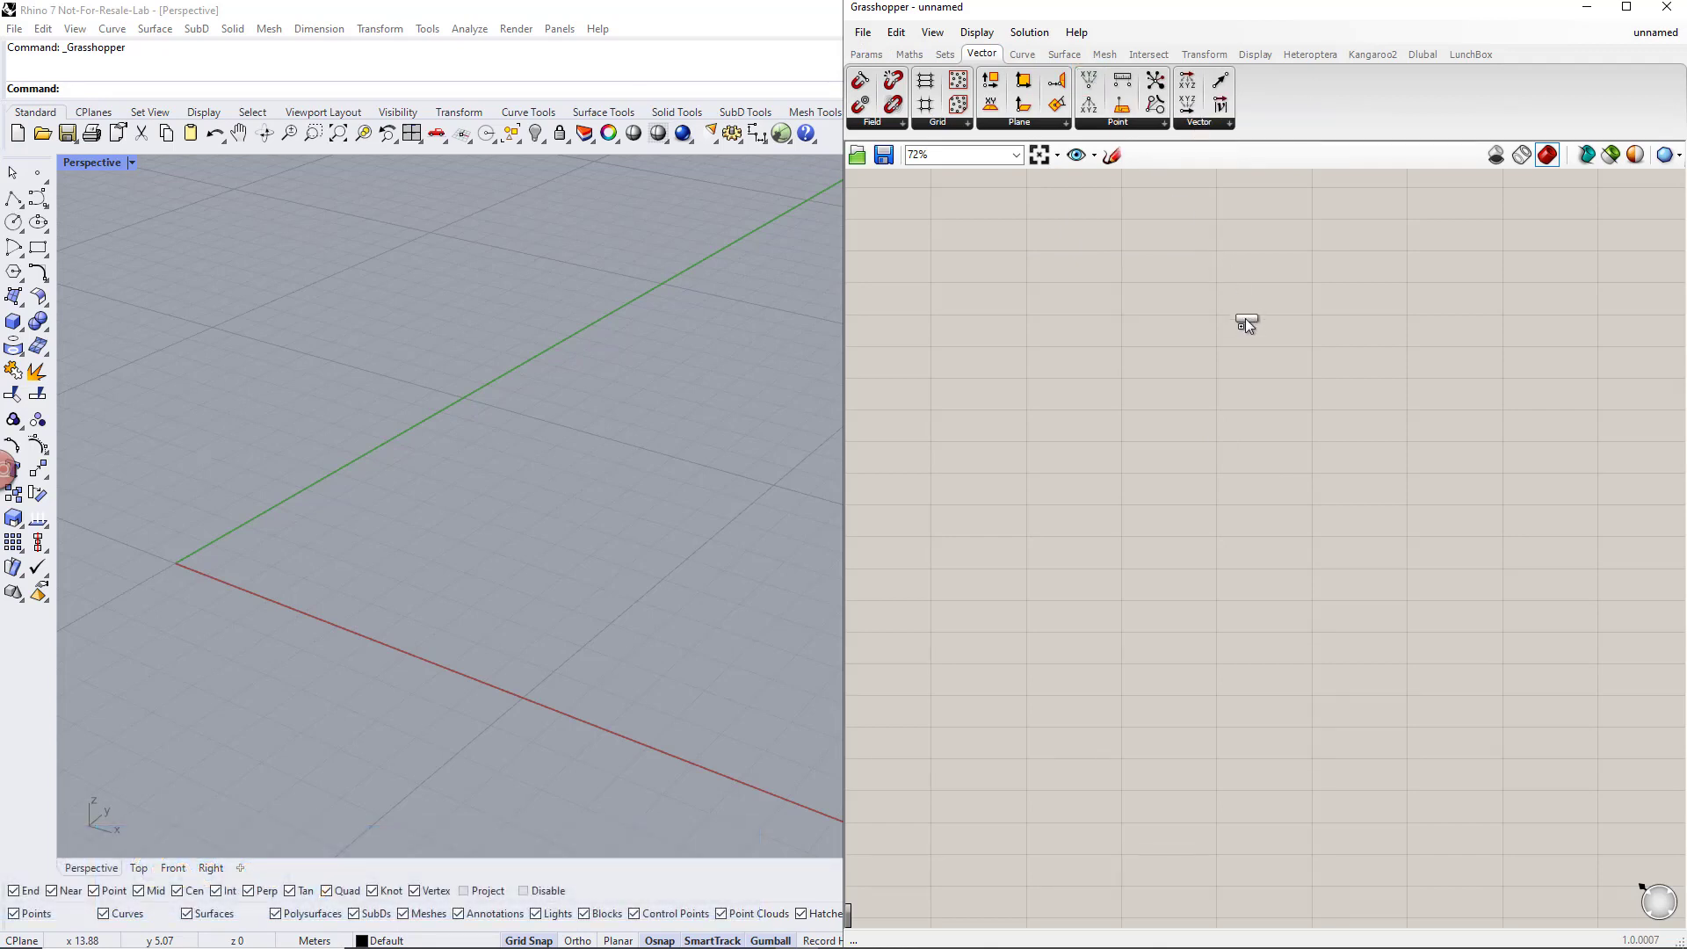
drag(1253, 489, 1253, 489)
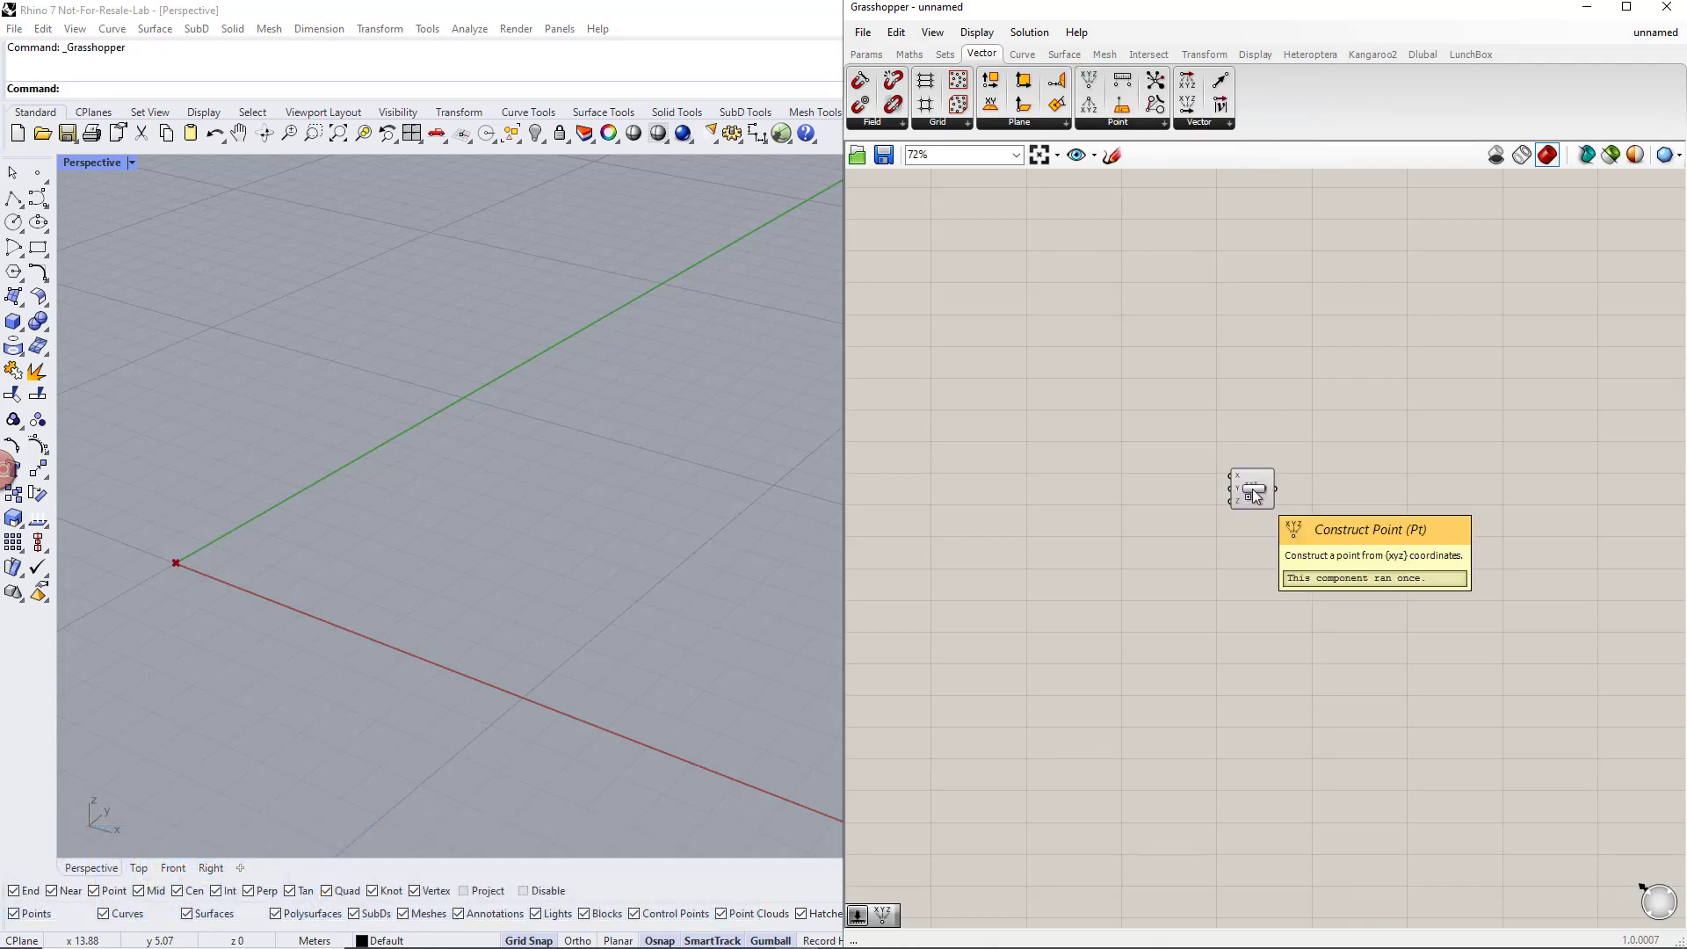
click(1253, 490)
click(1258, 534)
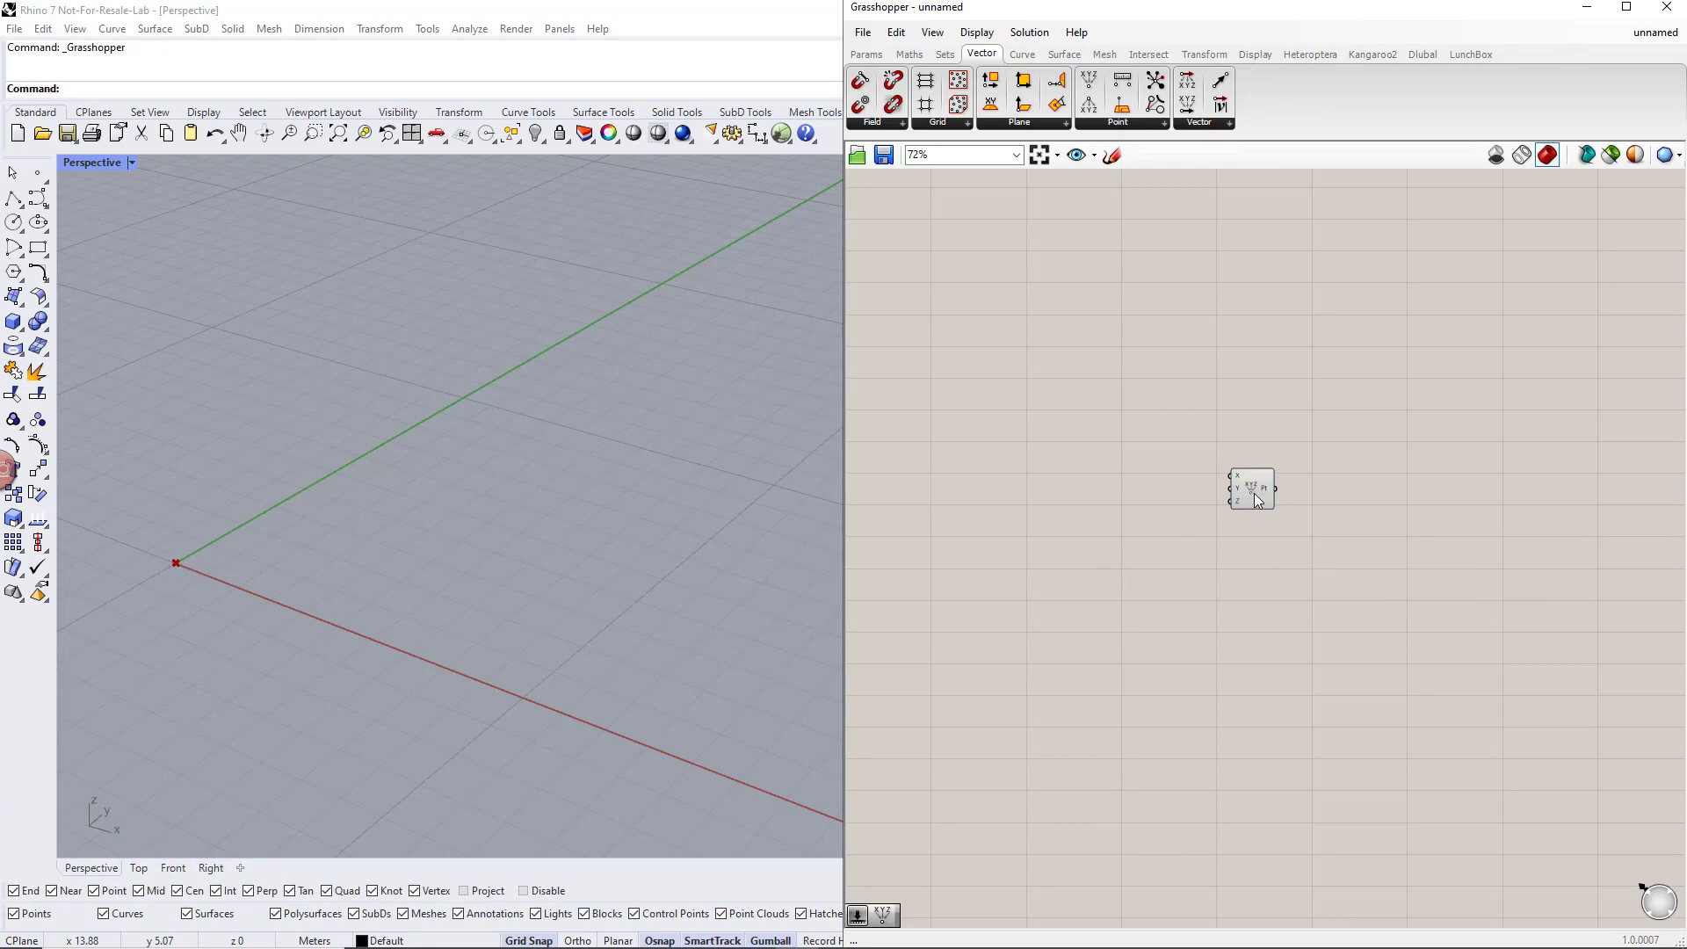
Duplicate the Construct Point component three times, stacking the copies in a column below the original
click(1253, 494)
alt+click(1255, 497)
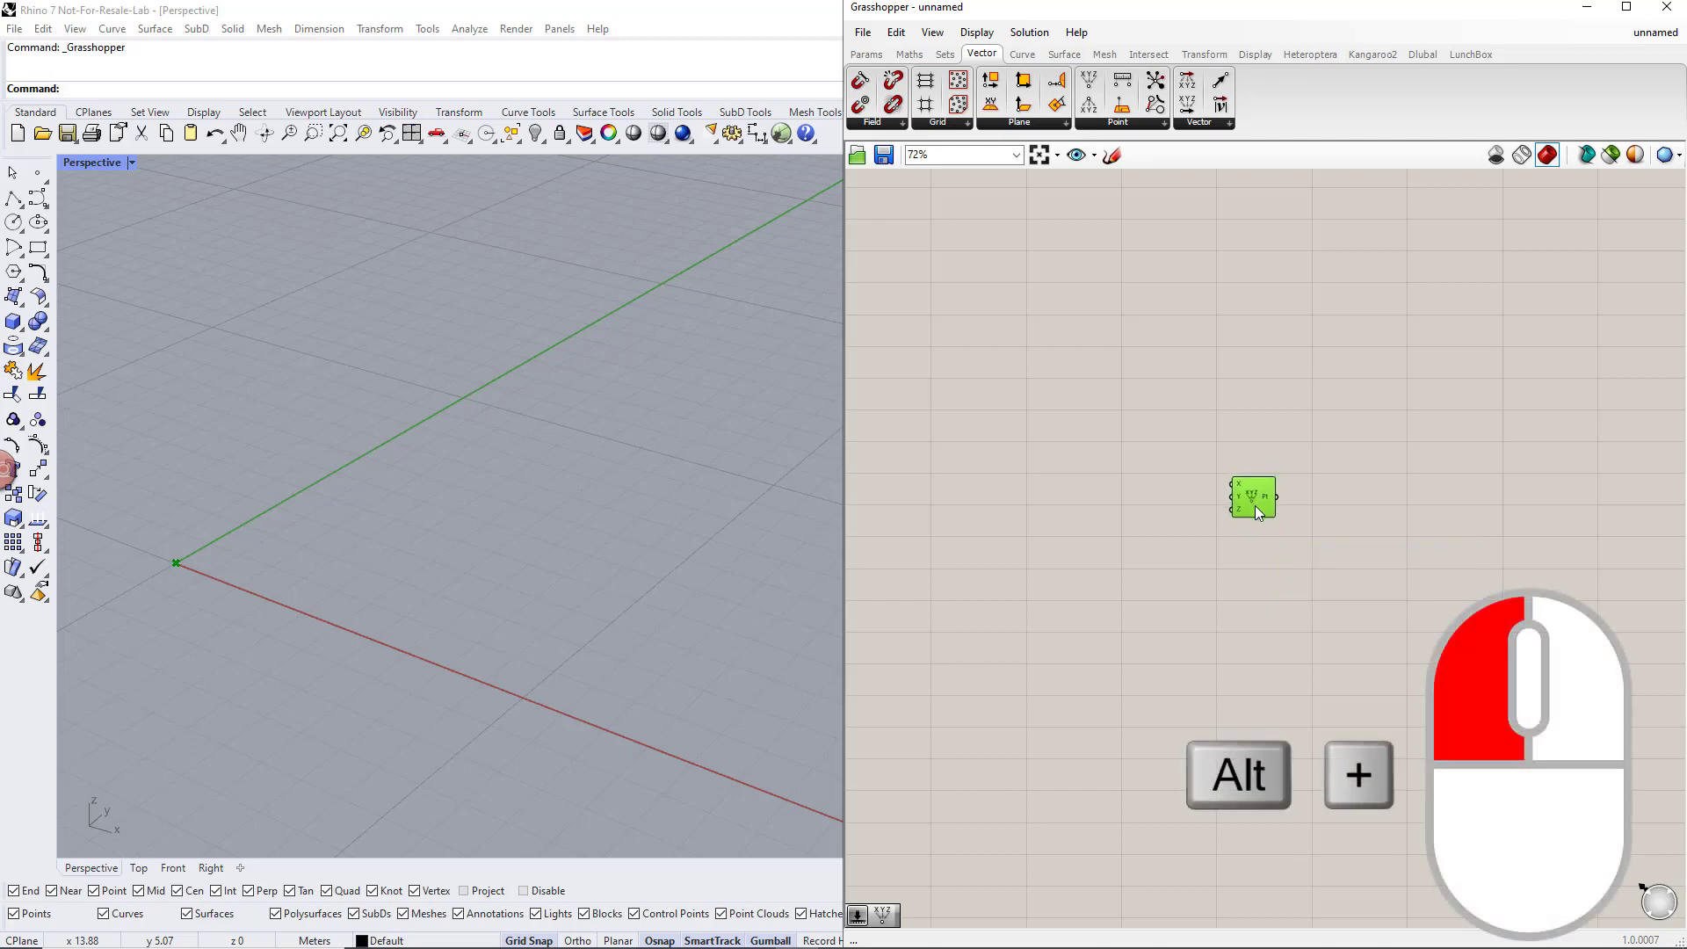
alt+drag(1257, 571, 1262, 667)
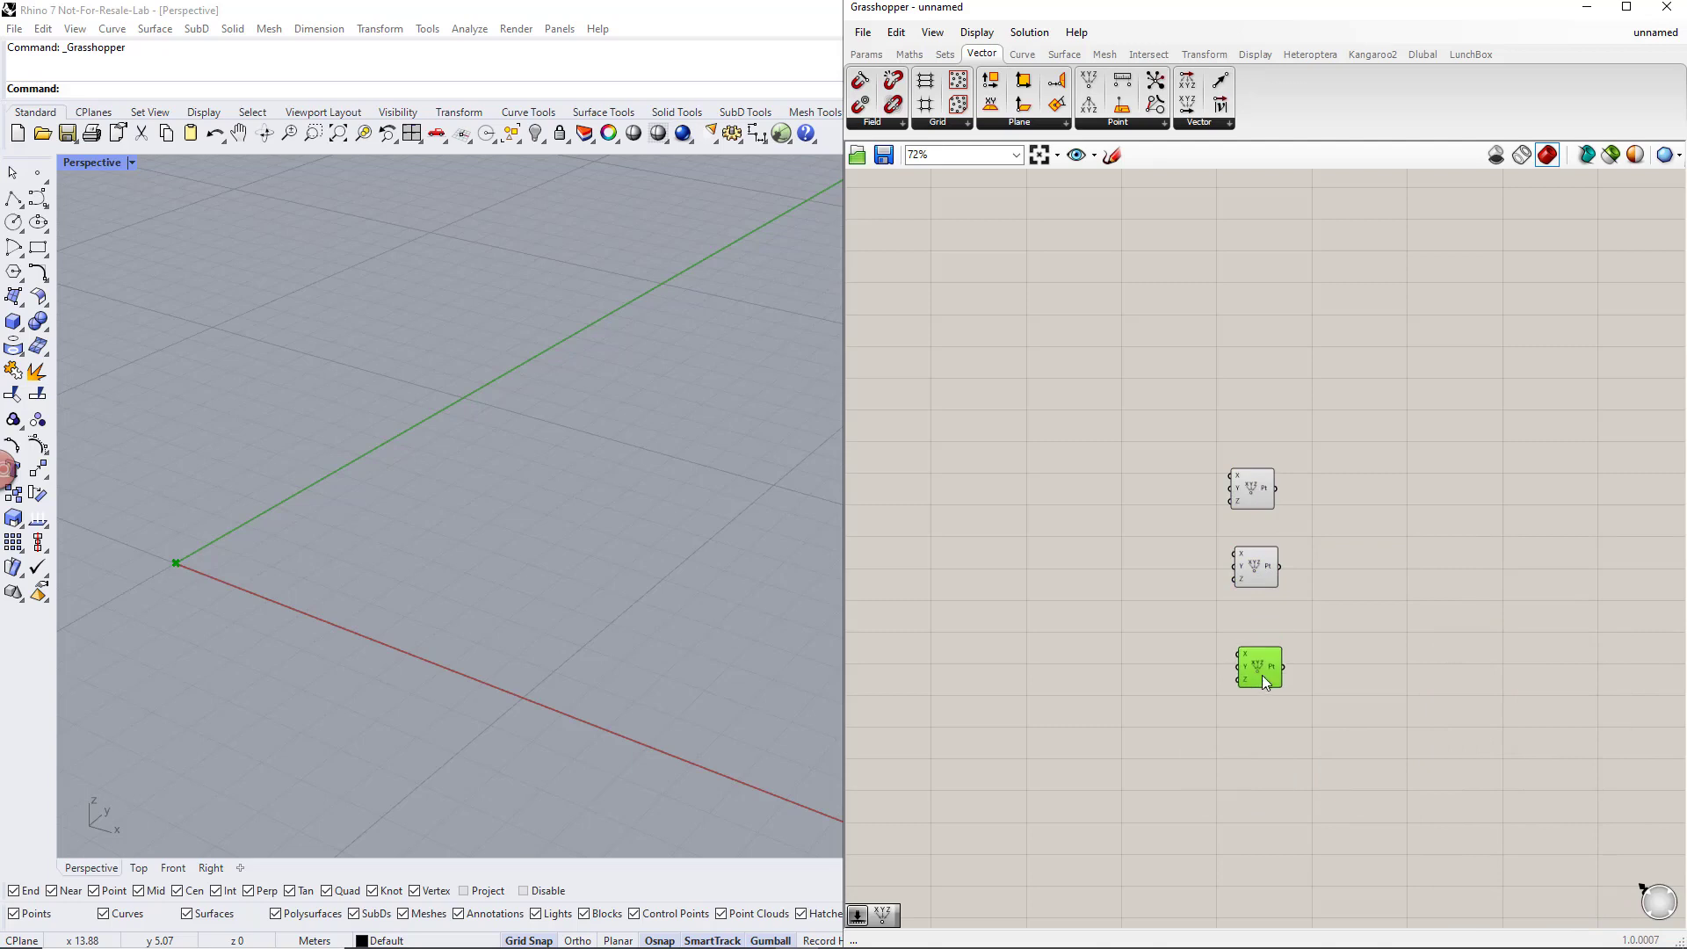
alt+drag(1270, 748, 1268, 756)
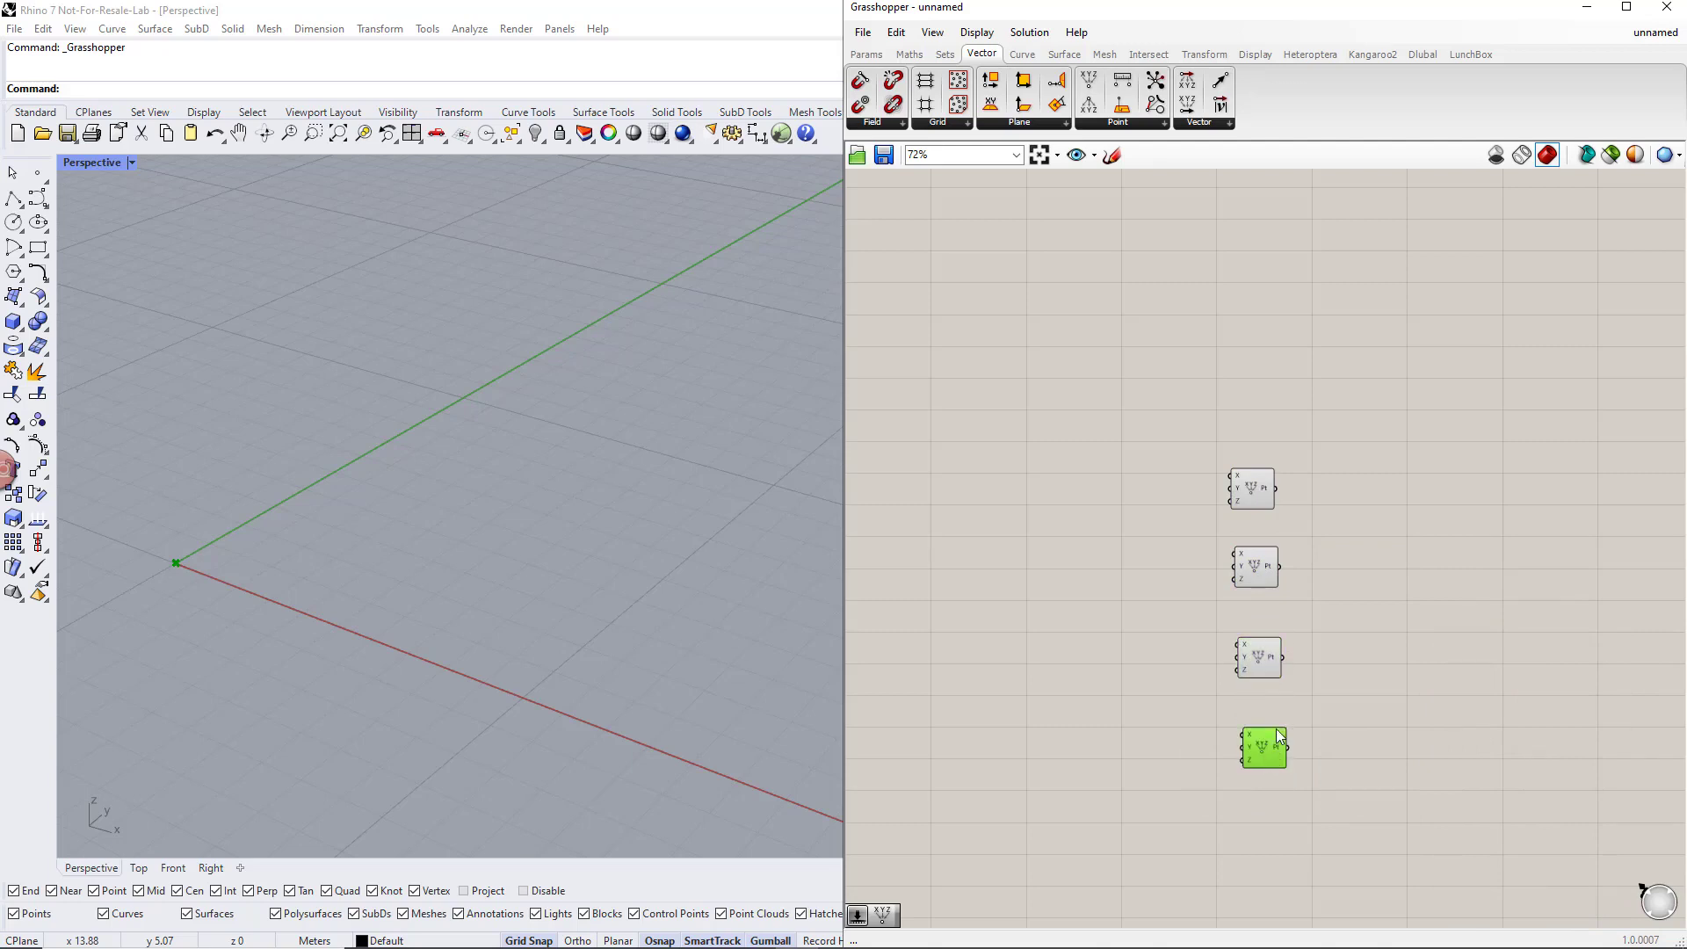
Add a 1 to 10 number slider, connect it to the second point's X input and name it Length
scroll(1257, 698, up, 1)
right_drag(1164, 704, 1210, 643)
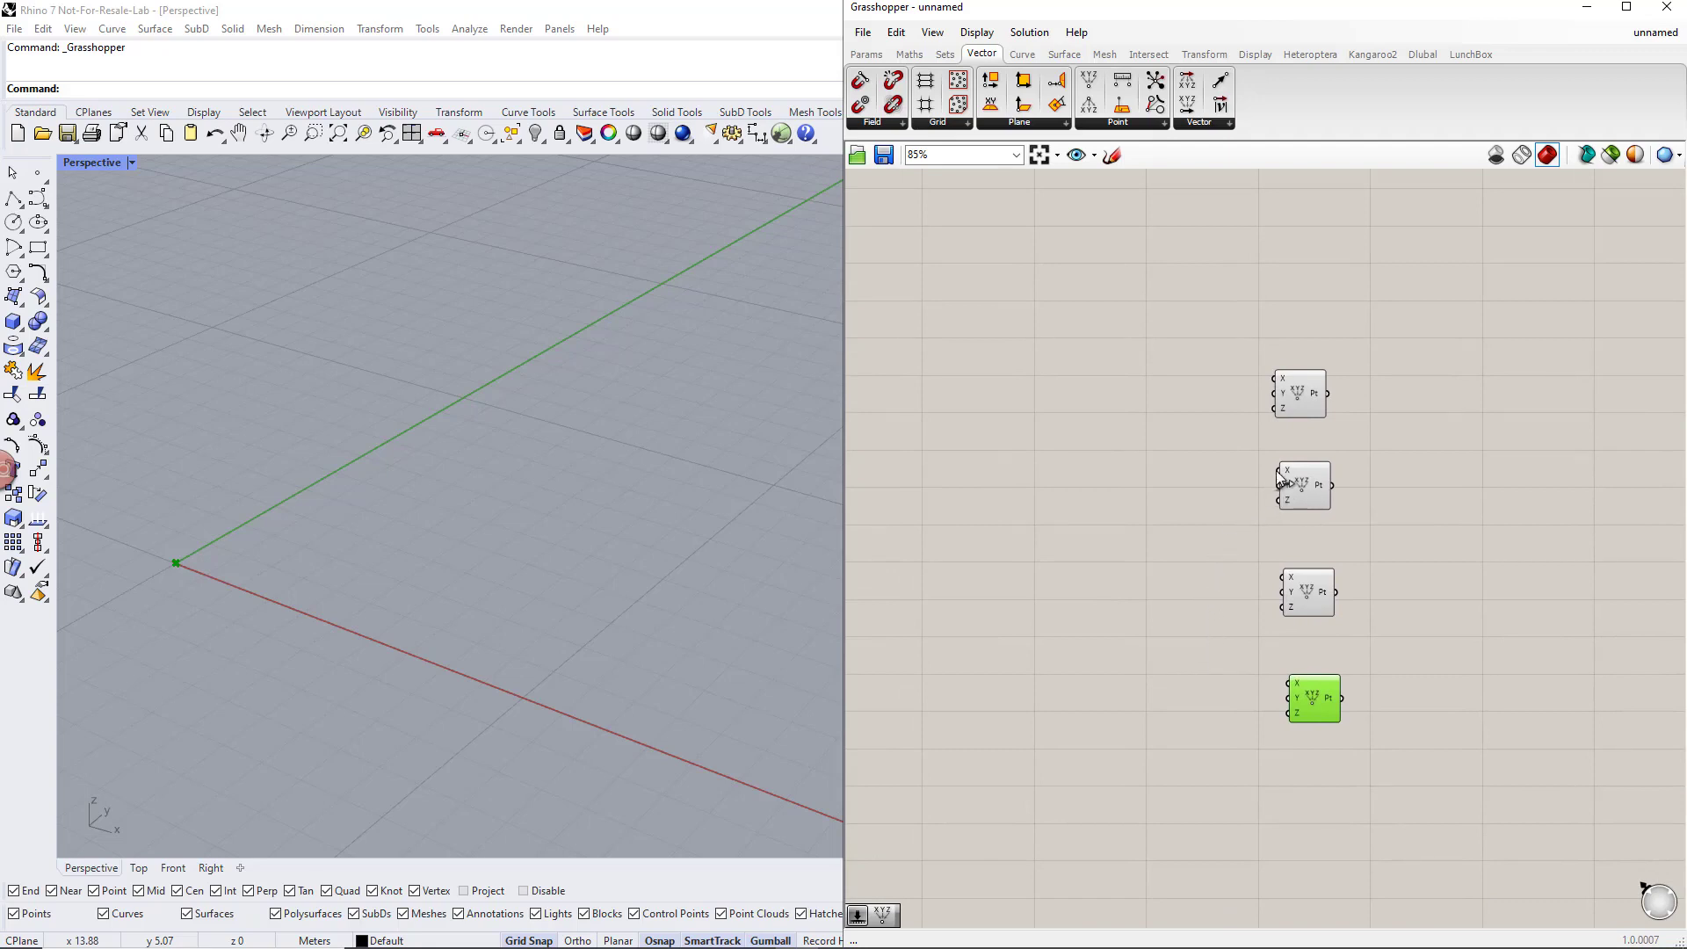
double_click(1148, 471)
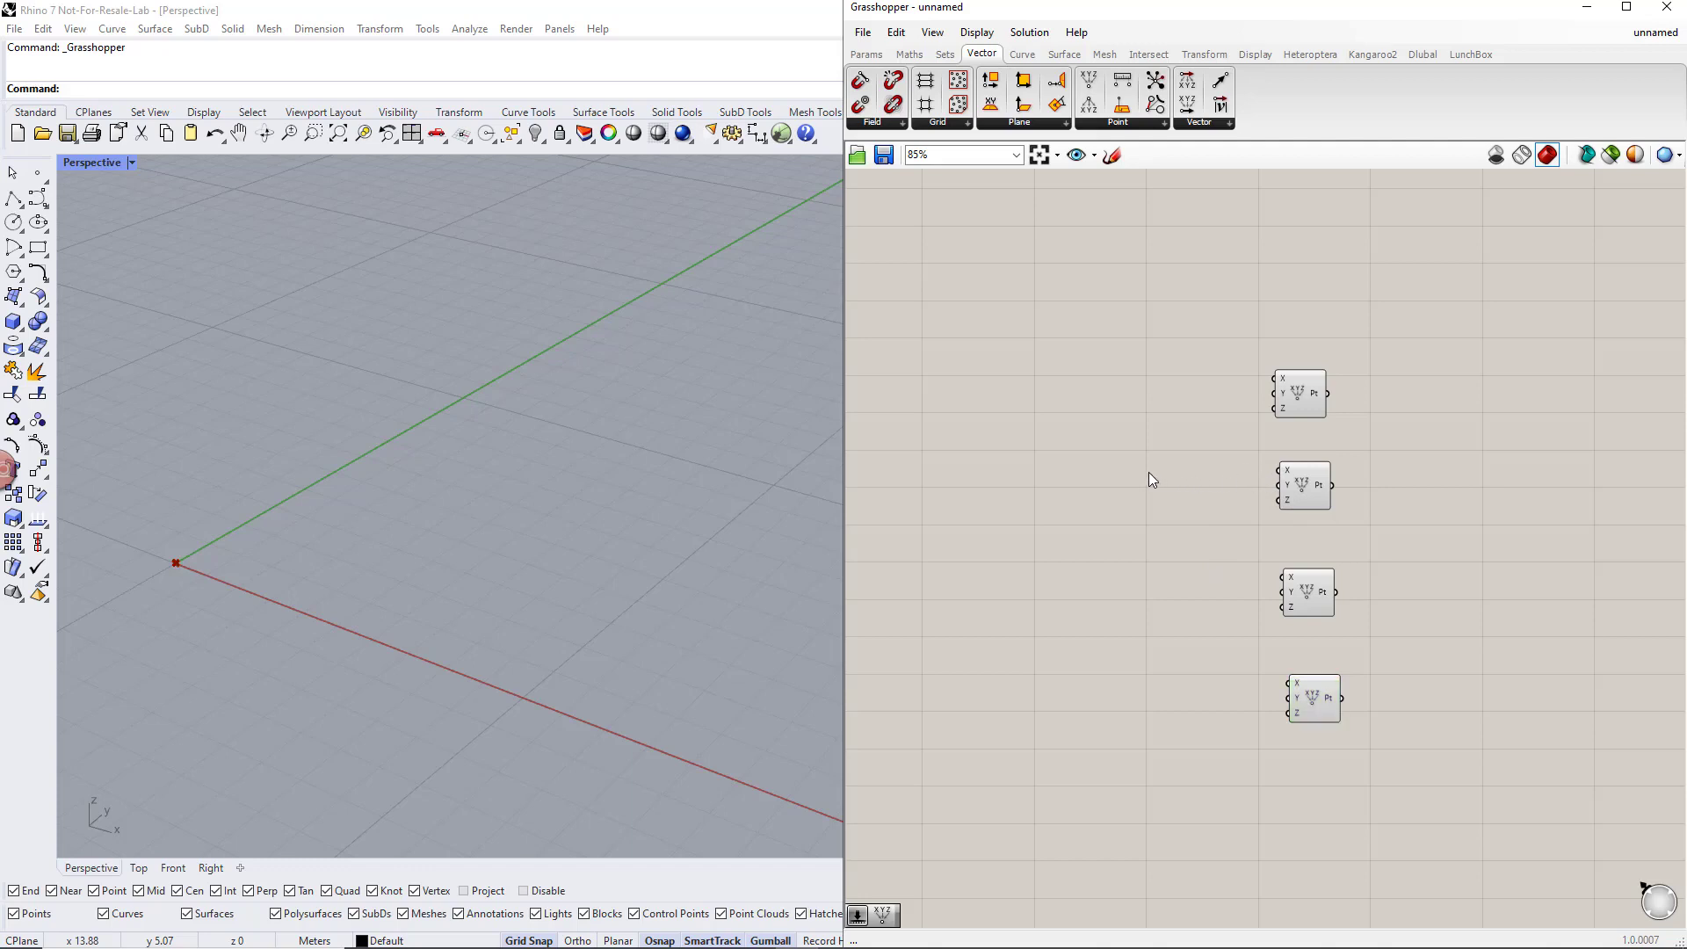
text(1..10)
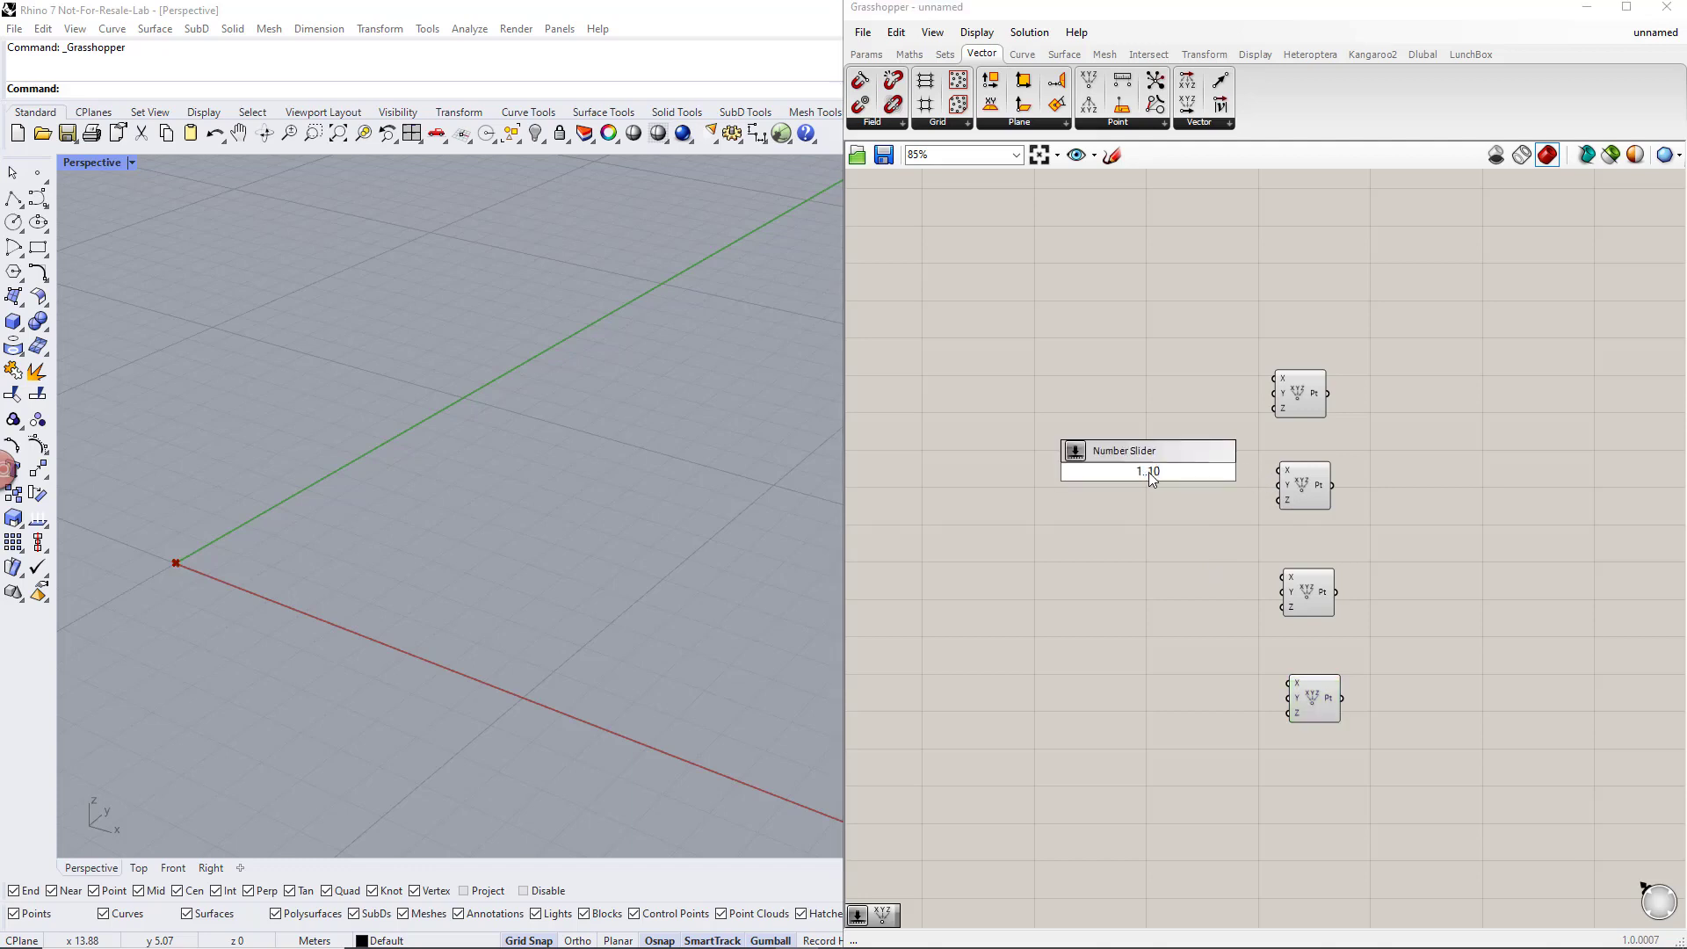
key(Return)
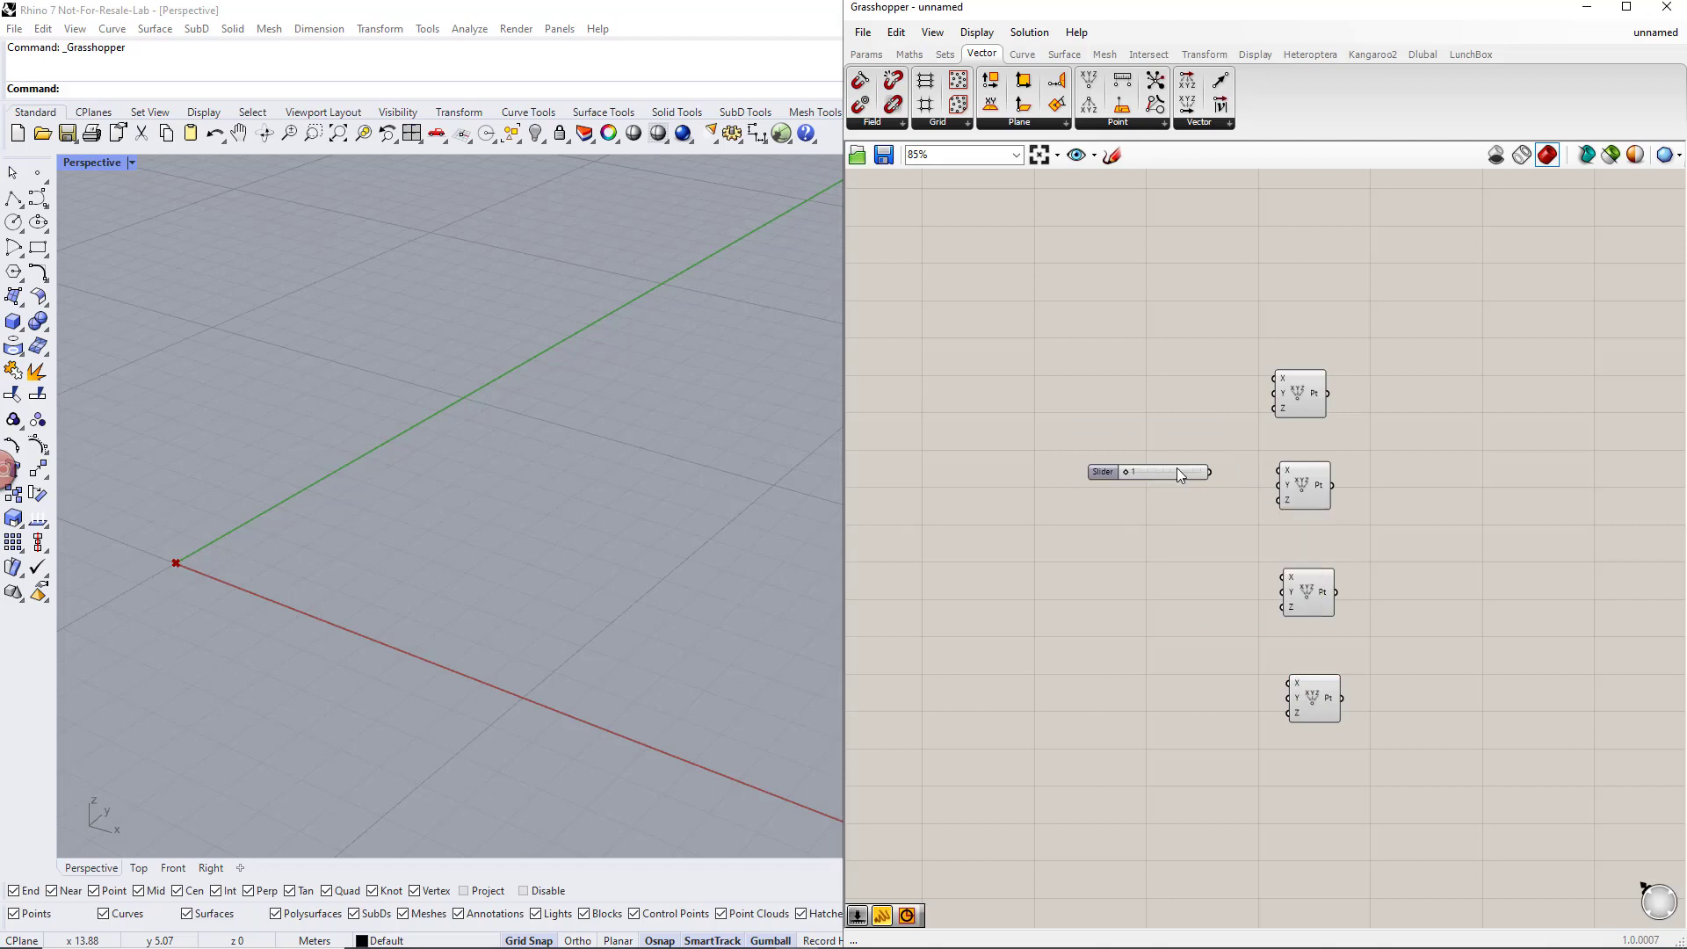
drag(1274, 470, 1274, 469)
right_click(1116, 468)
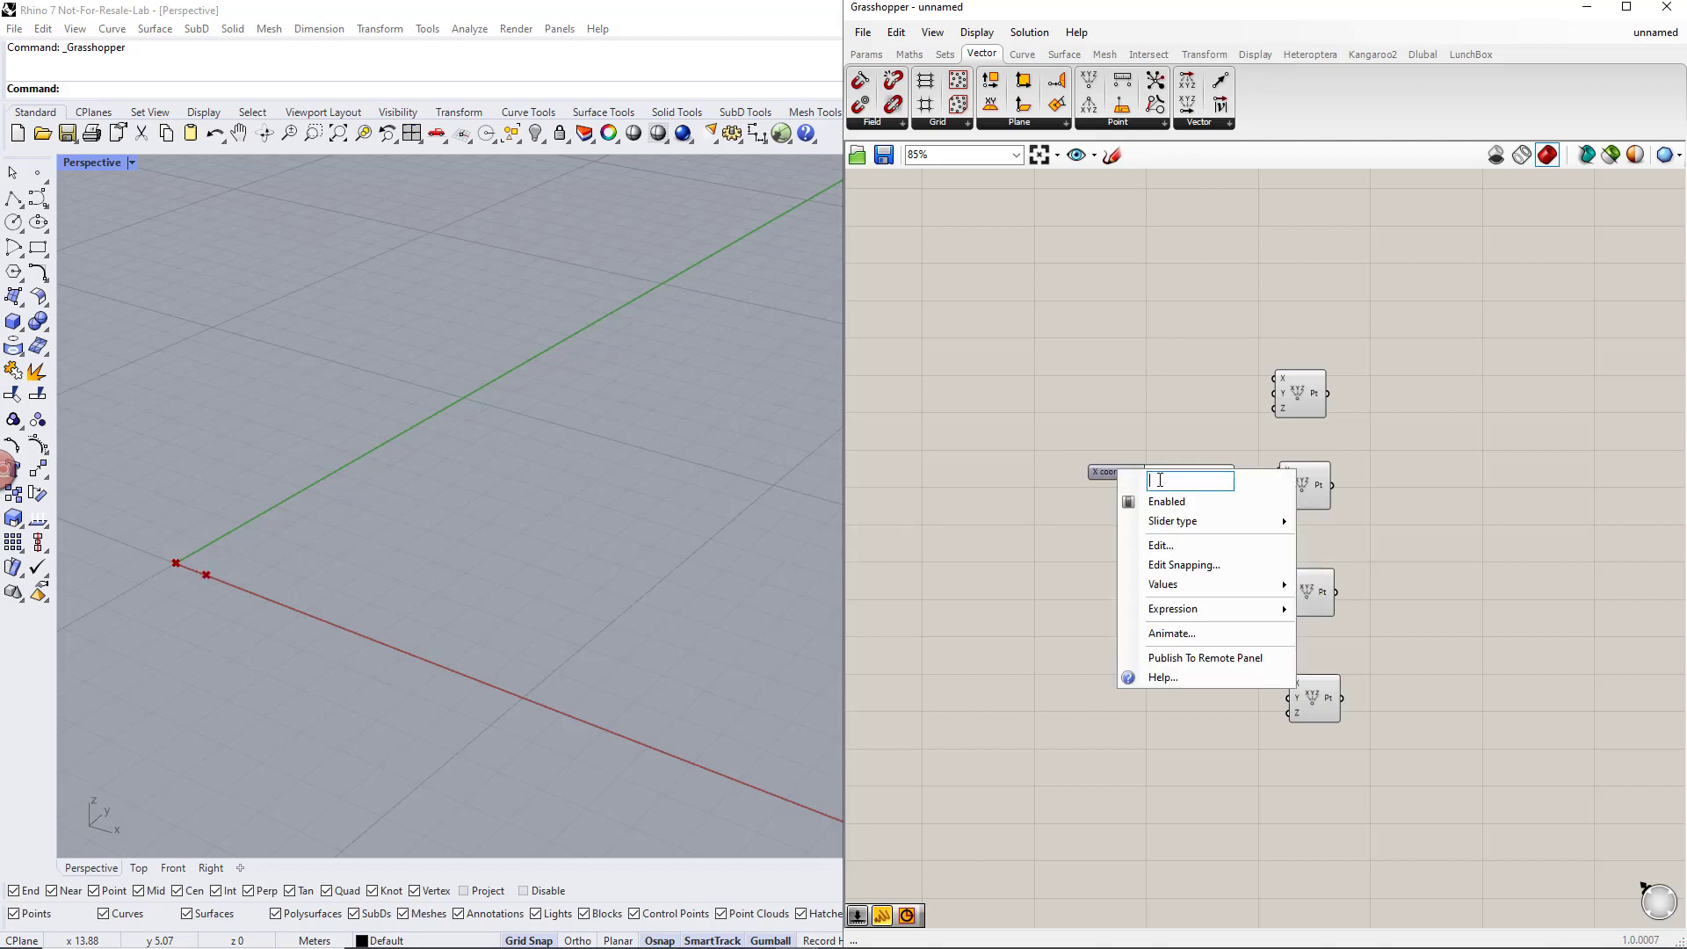
text(Length)
key(Return)
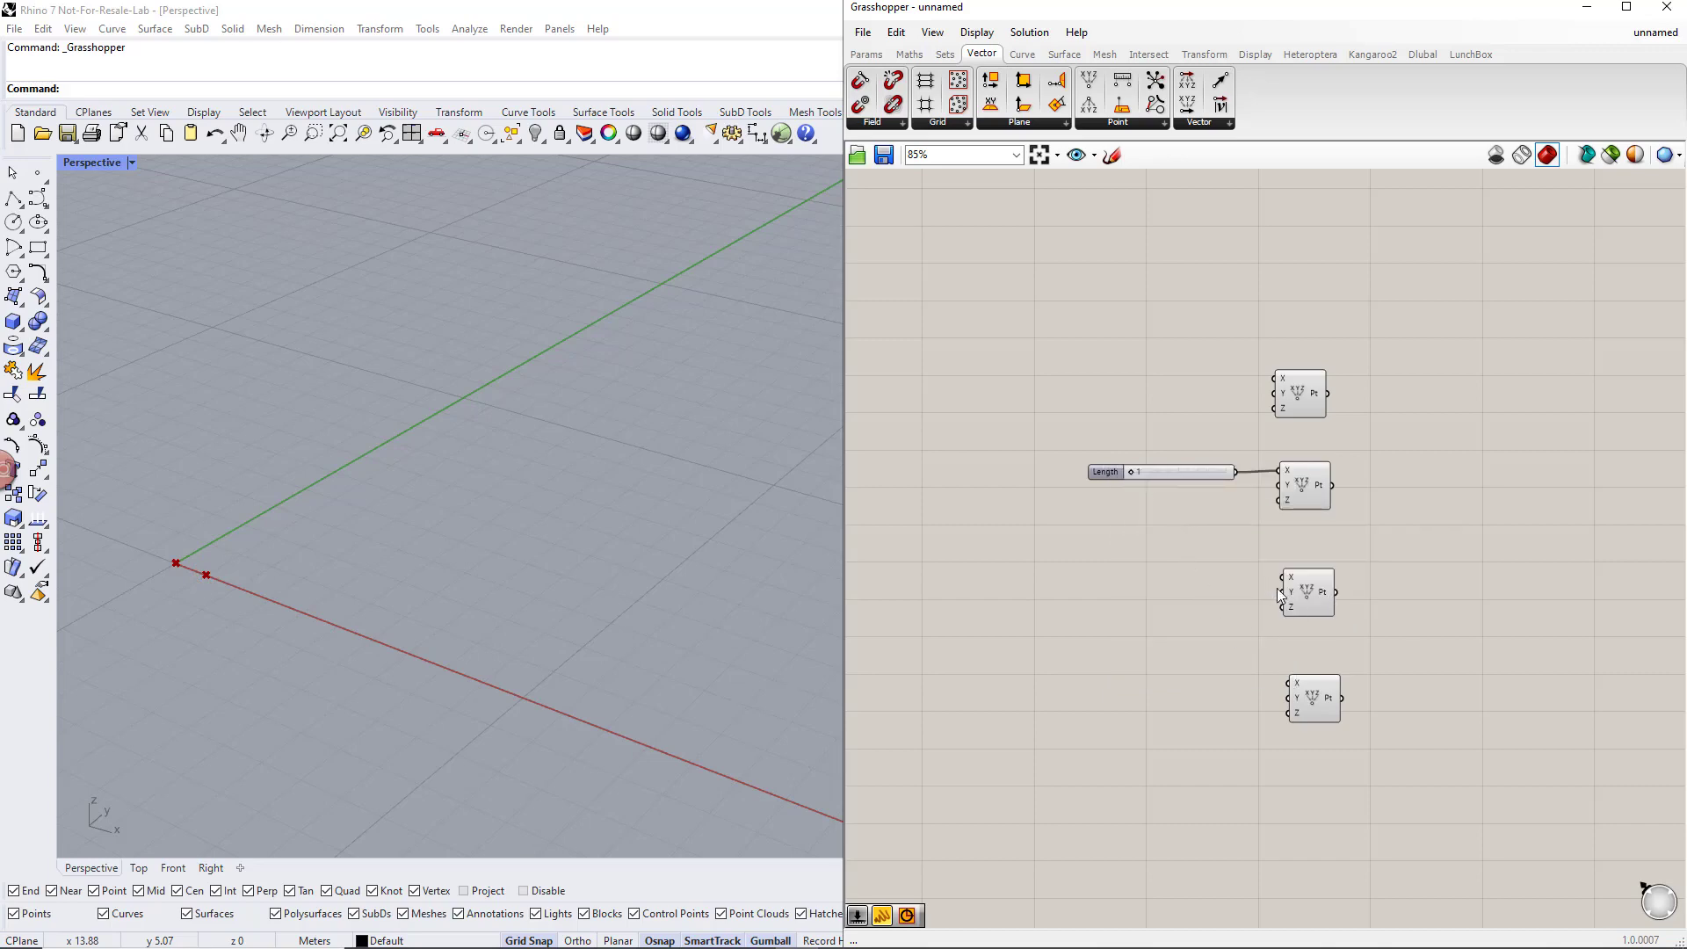
Add another 1 to 10 number slider, feed it into the third point's Y input and name it Width
double_click(1146, 592)
text(1..10)
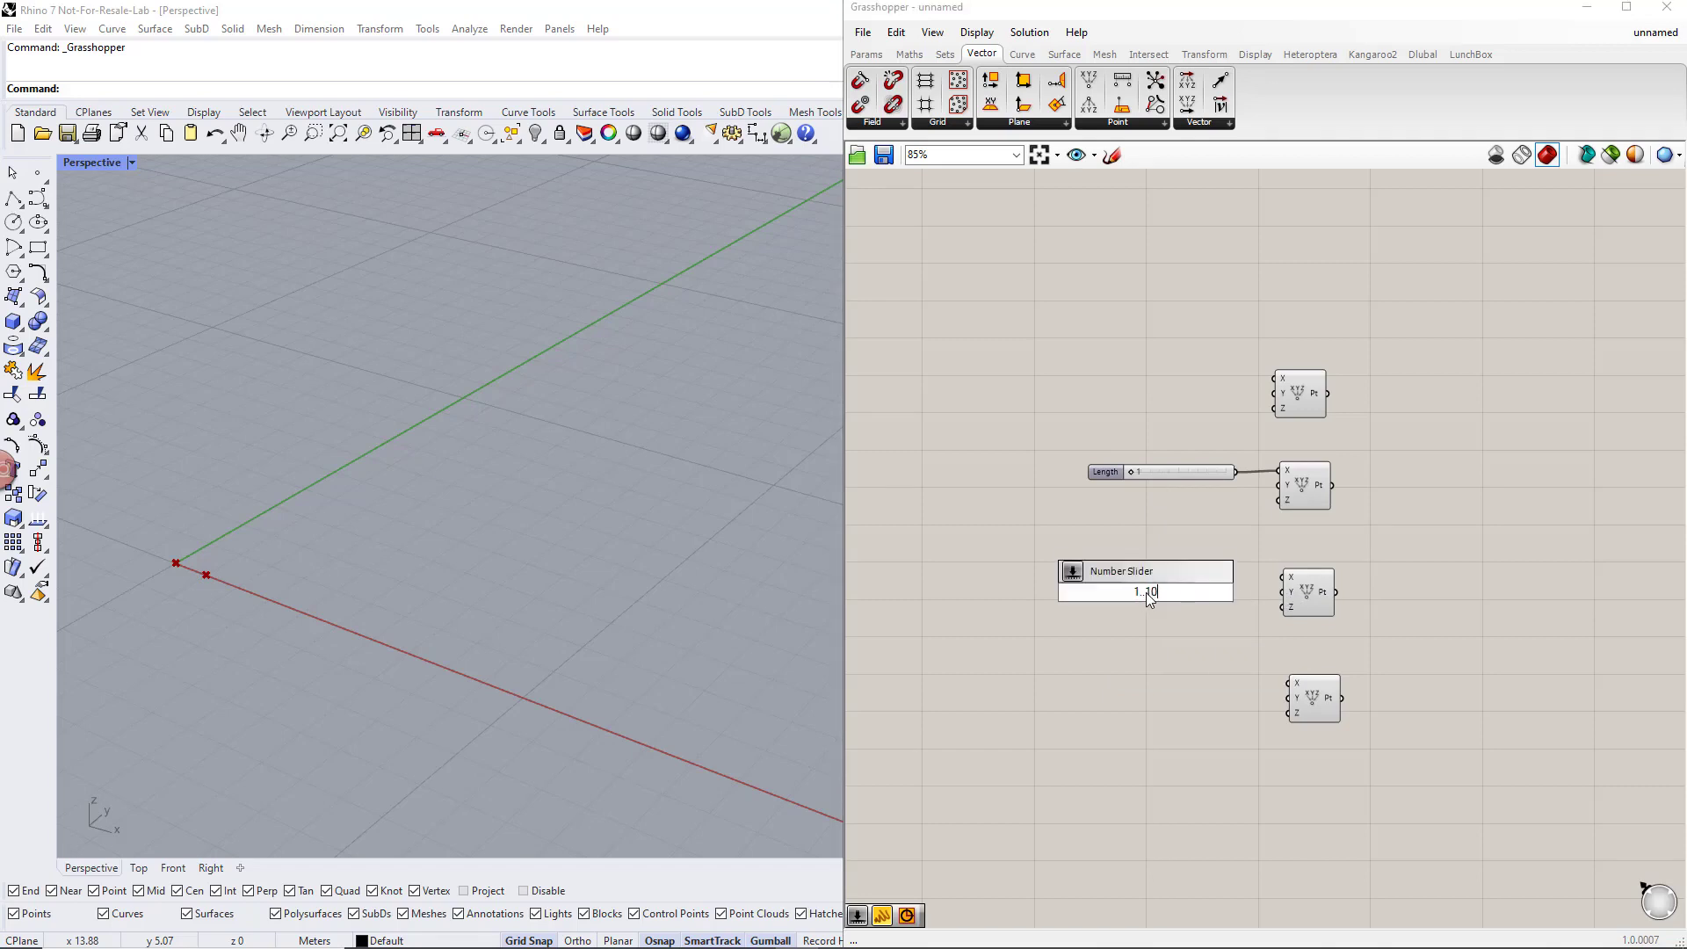
key(Return)
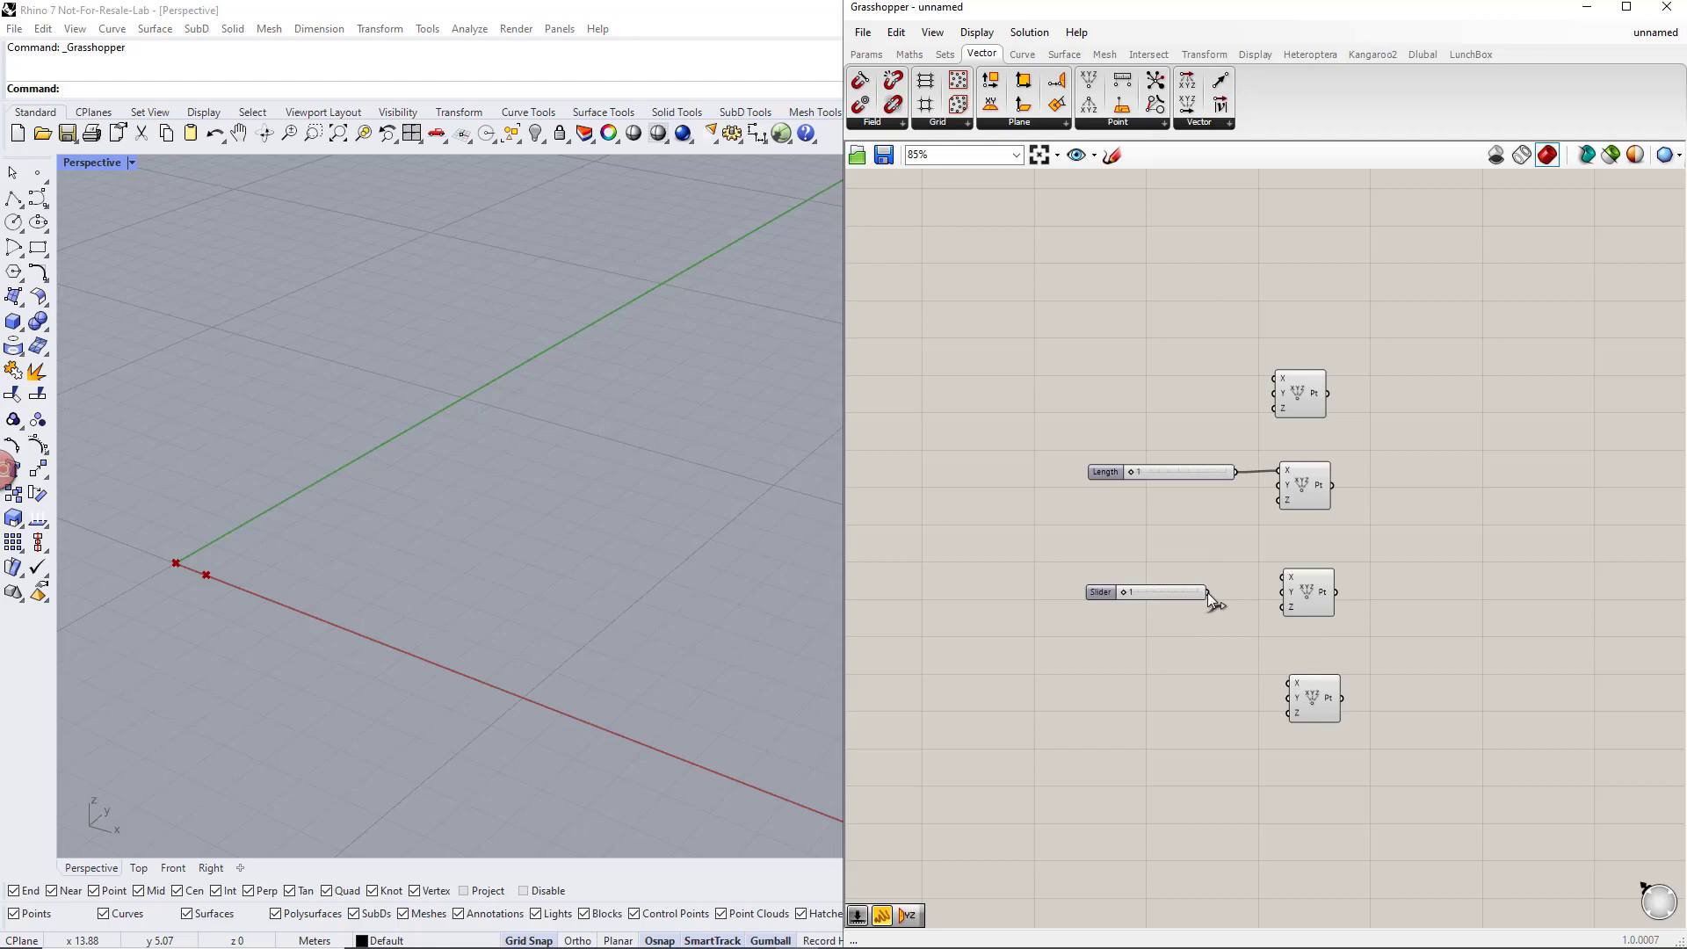
right_click(1120, 593)
text(W)
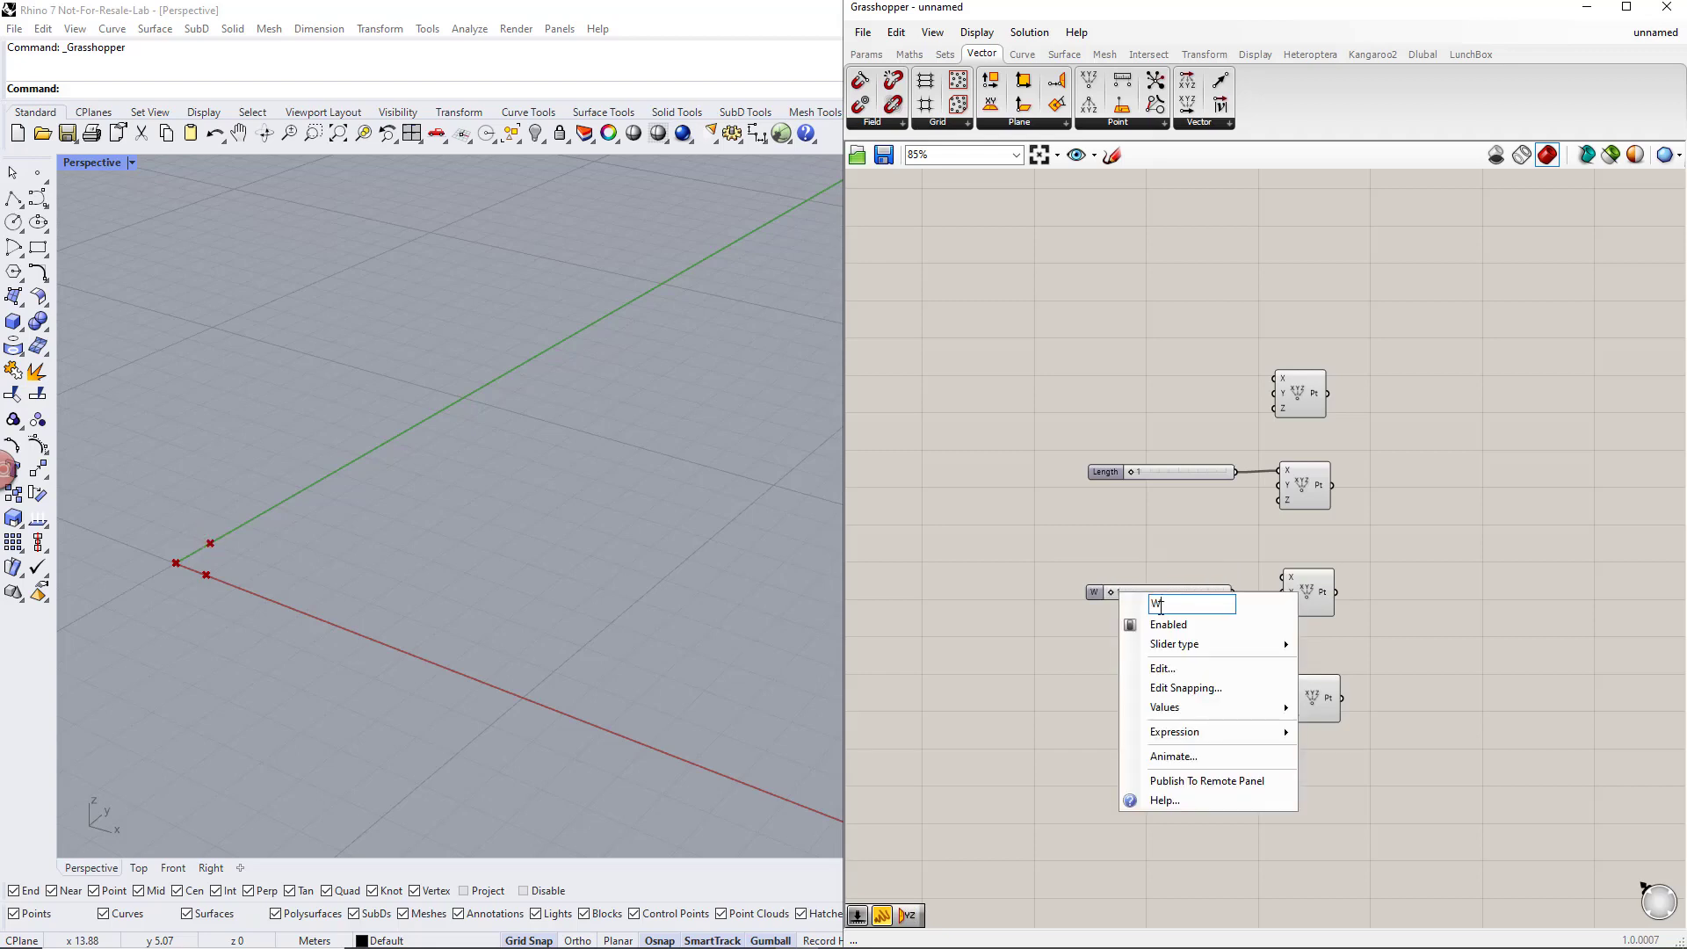
text(idth)
key(Return)
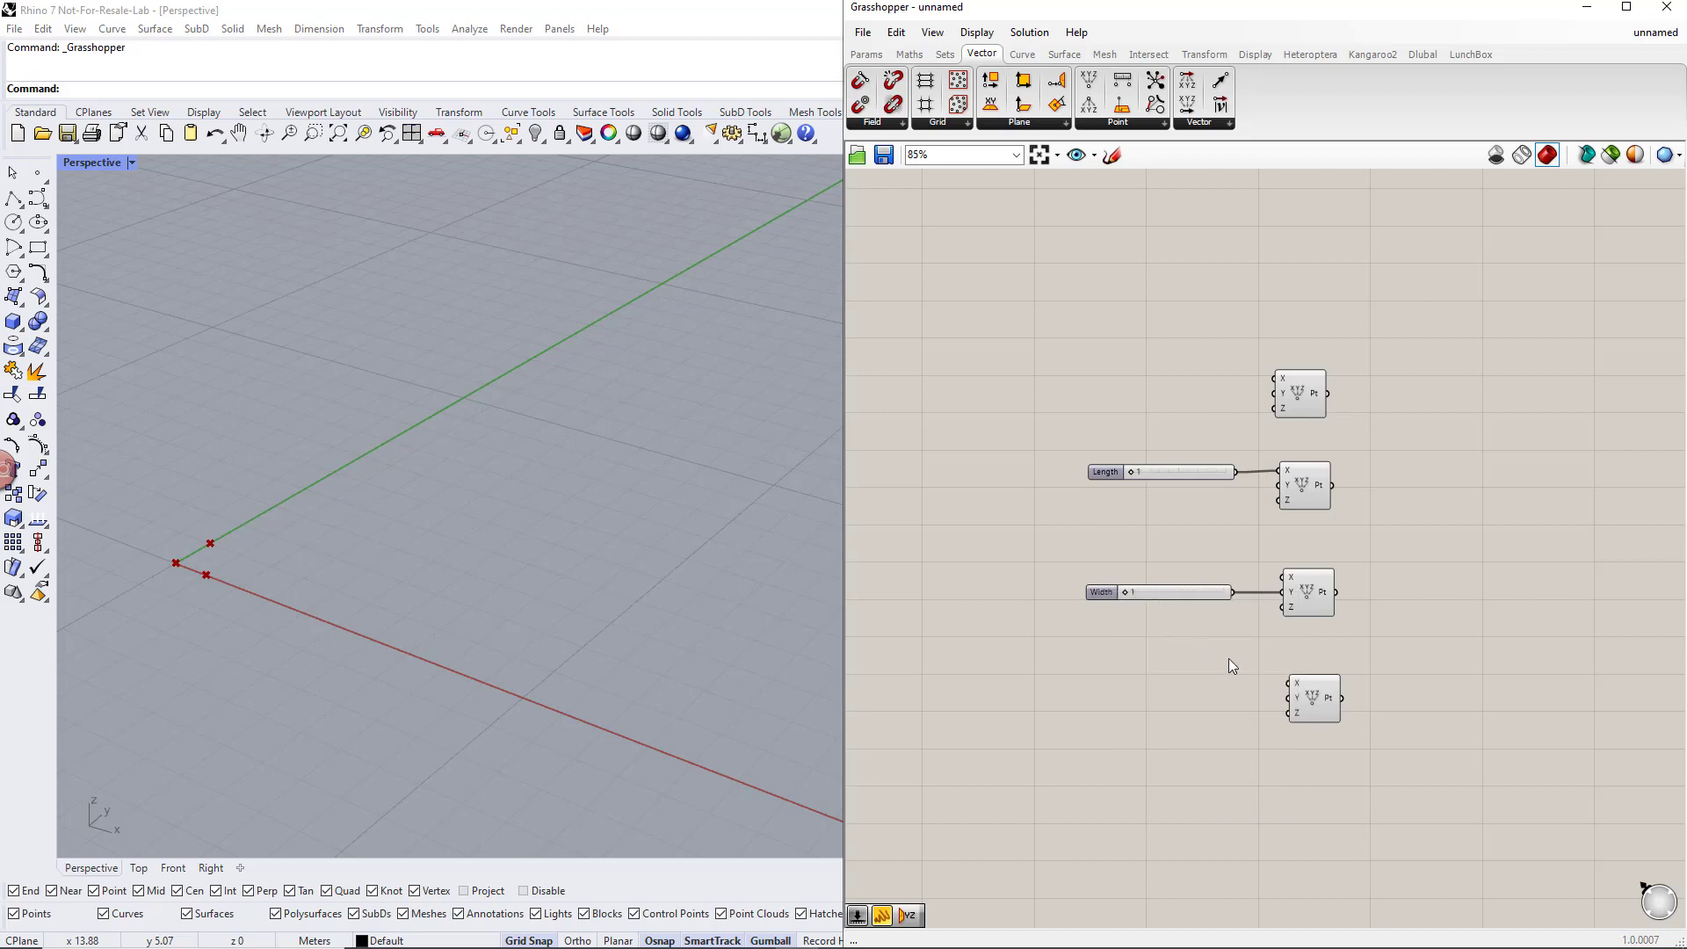
Connect the Length slider to the fourth point's X and the Width slider to its Y, and shift the points away from the sliders
drag(1289, 687, 1242, 490)
drag(1286, 698, 1236, 593)
drag(1376, 749, 1347, 397)
click(1475, 495)
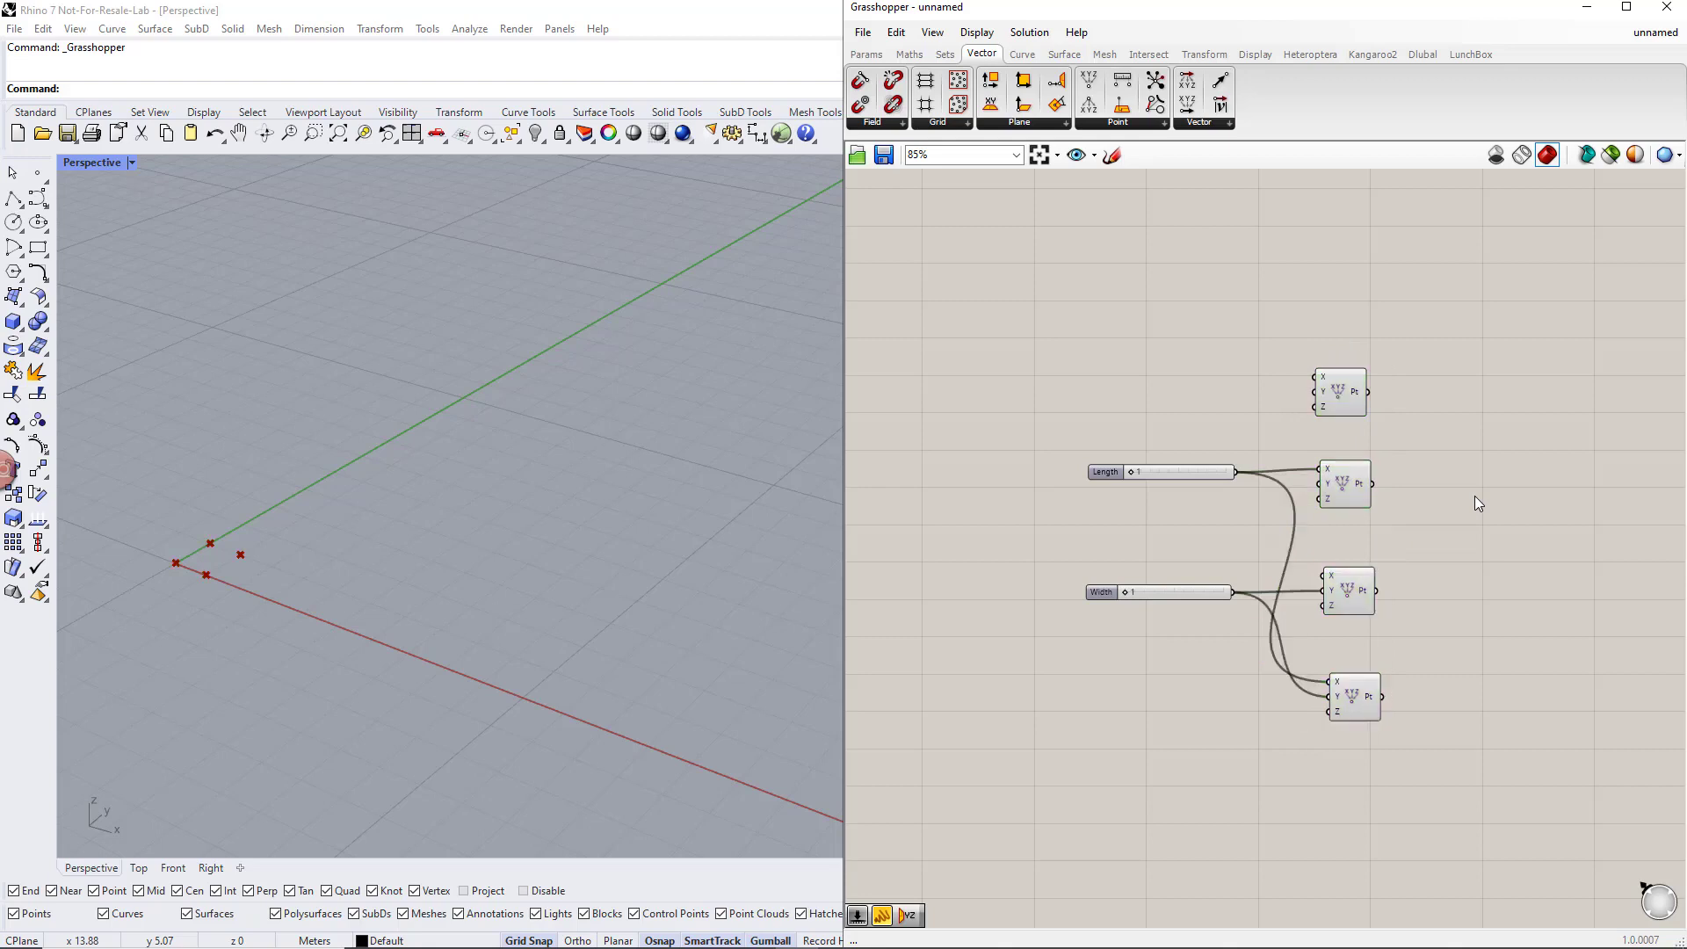
Place a 4Point Surface component beside the column of Construct Point components
right_drag(1521, 532, 1332, 531)
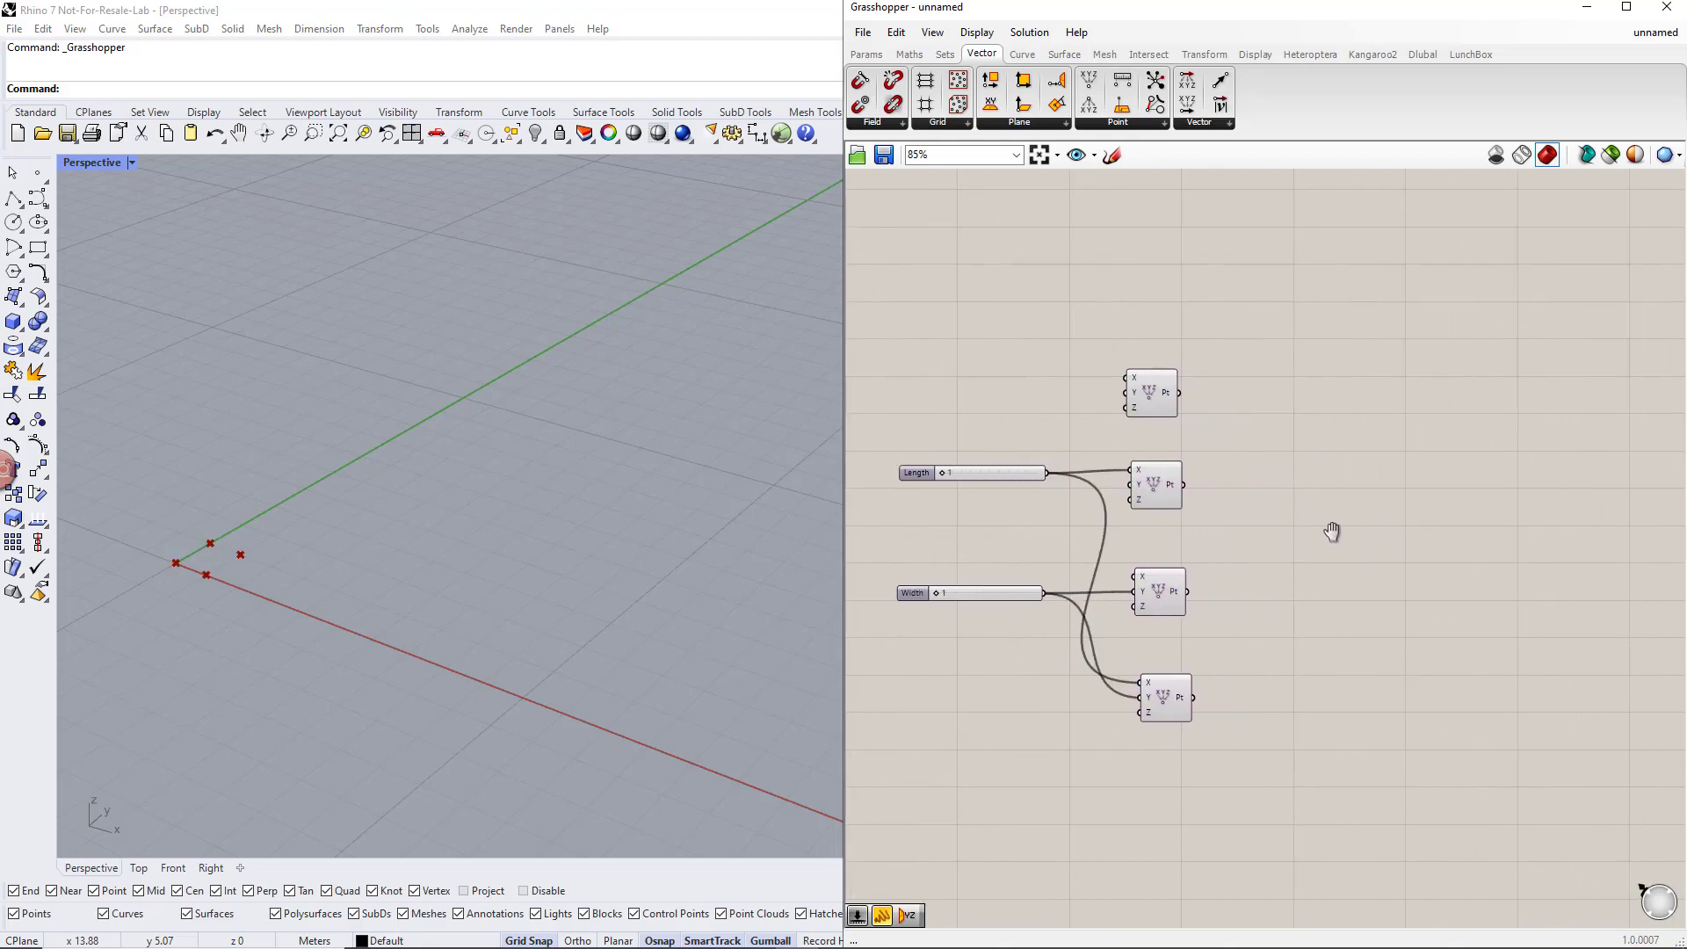
click(1065, 54)
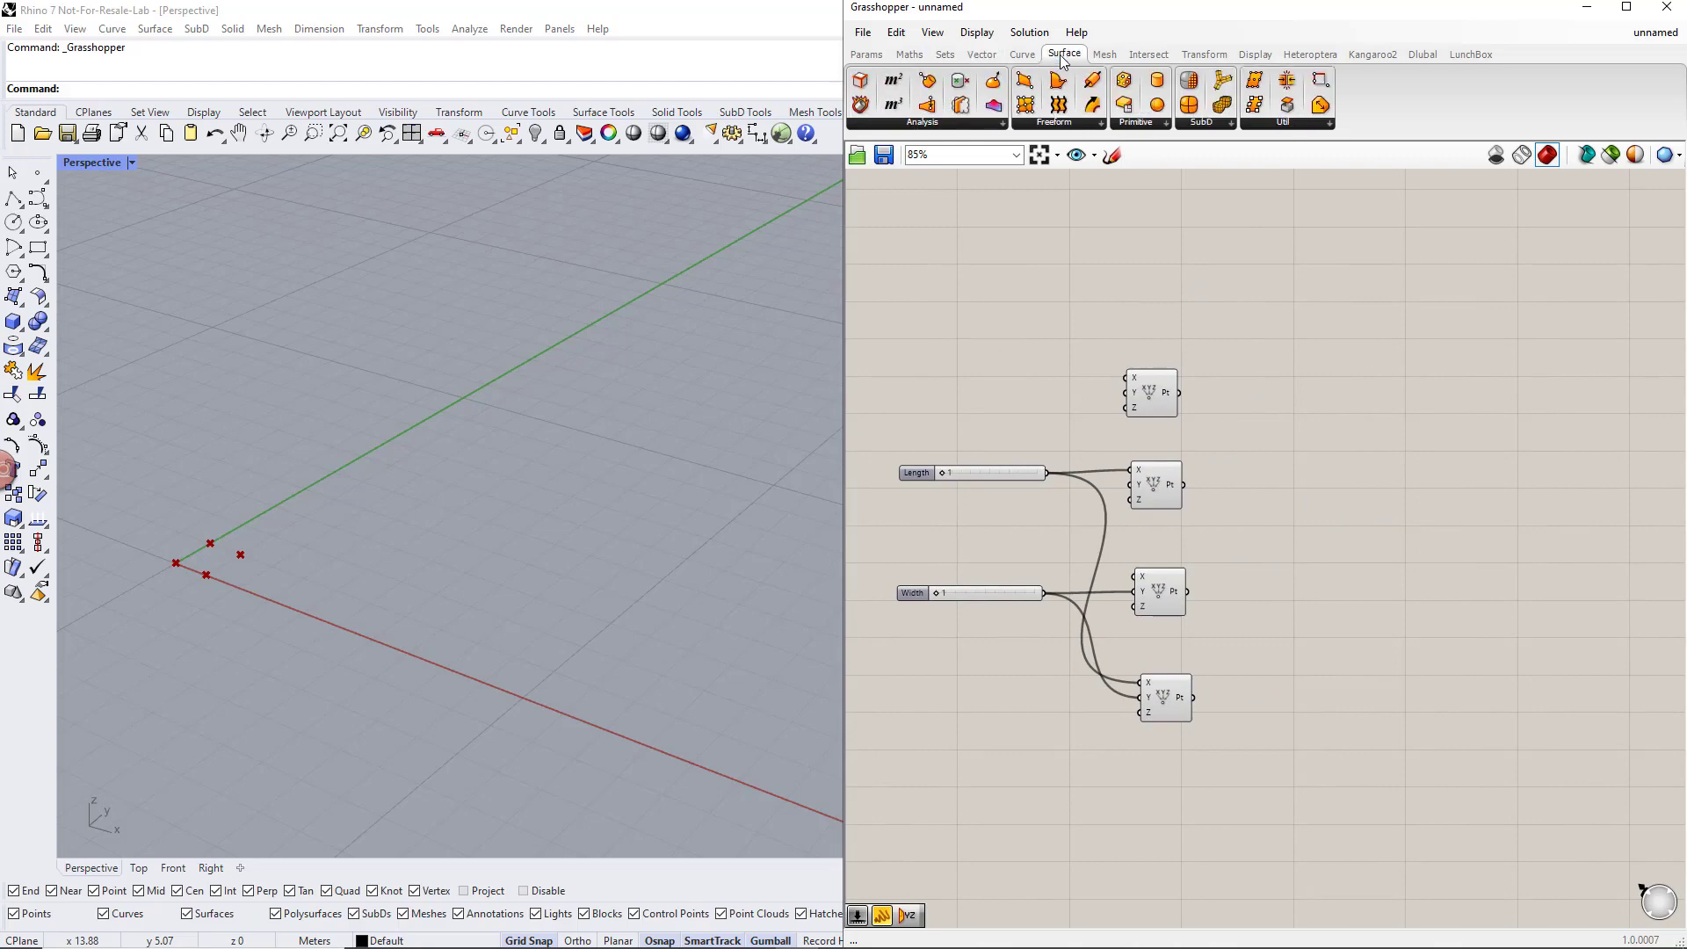
click(1058, 123)
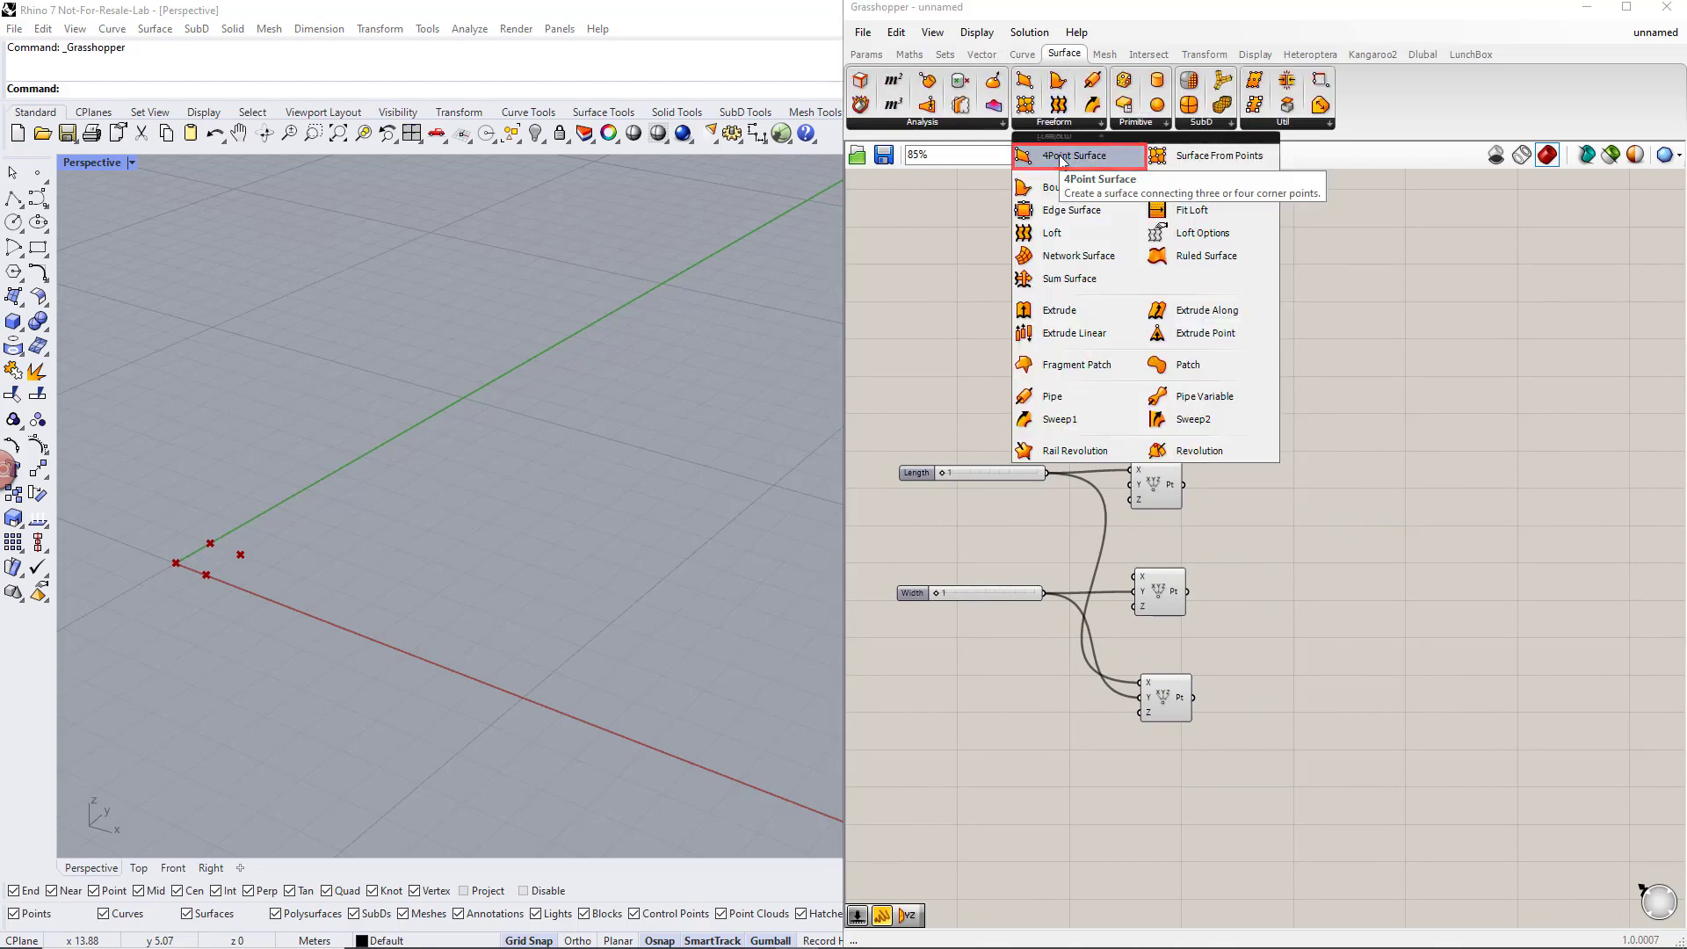
drag(1063, 159, 1139, 288)
drag(1336, 530, 1338, 531)
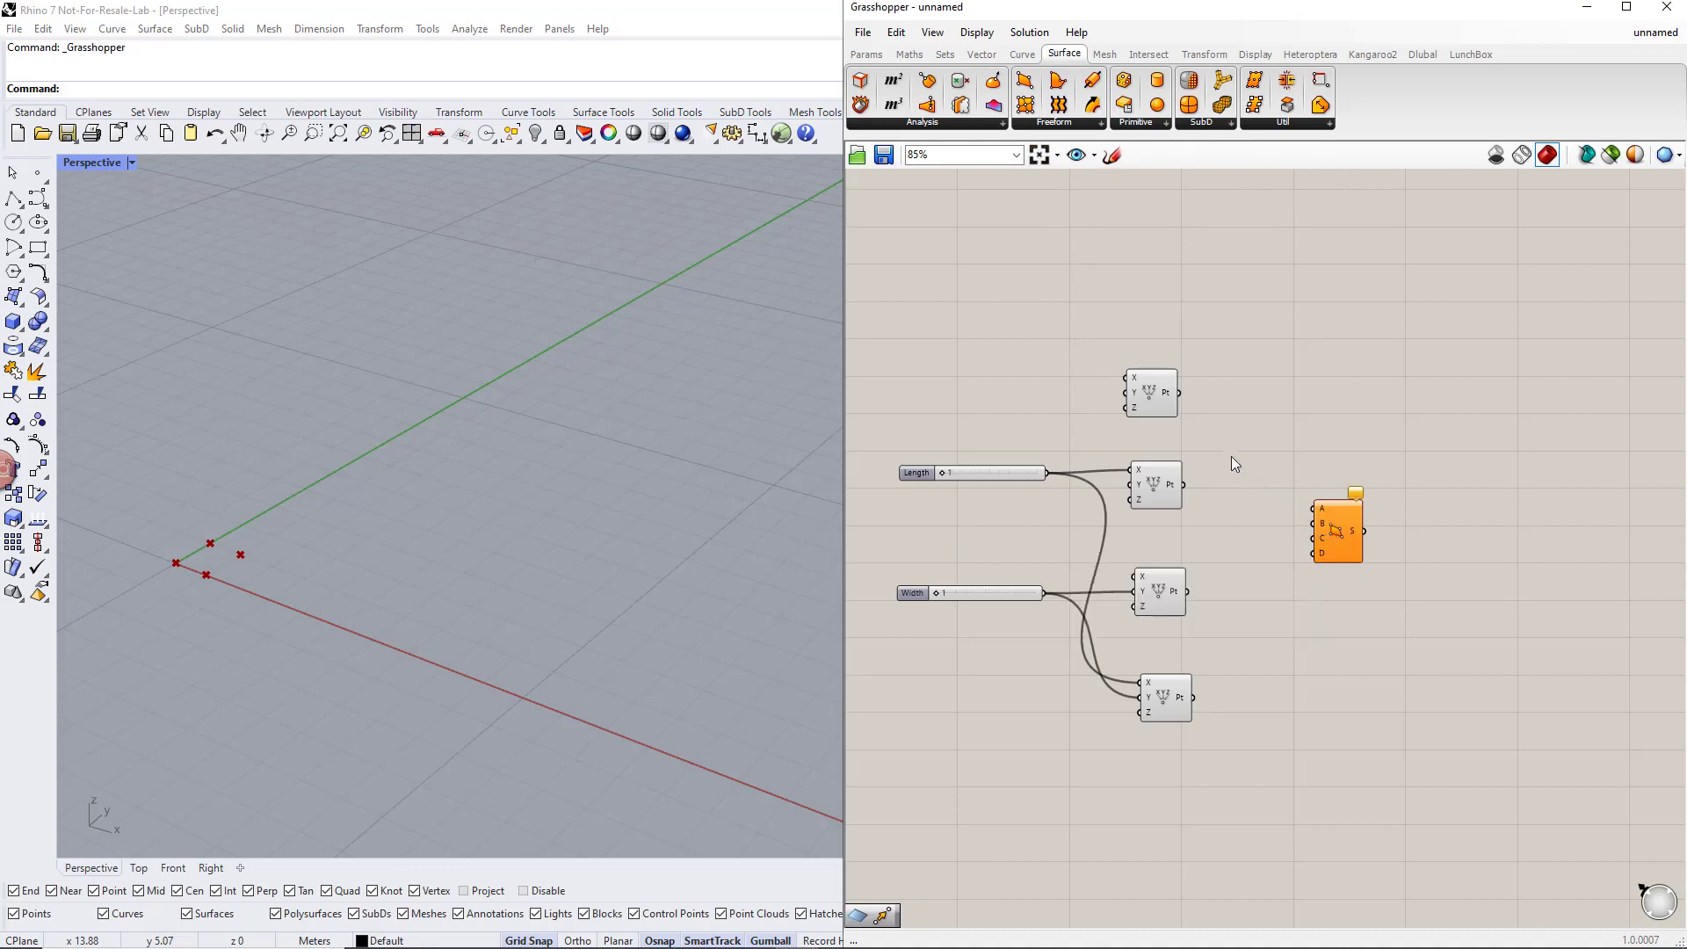
Connect the first, second, fourth and third points to the 4Point Surface corners A, B, C and D respectively
click(1163, 402)
drag(1205, 429, 1313, 509)
click(1168, 489)
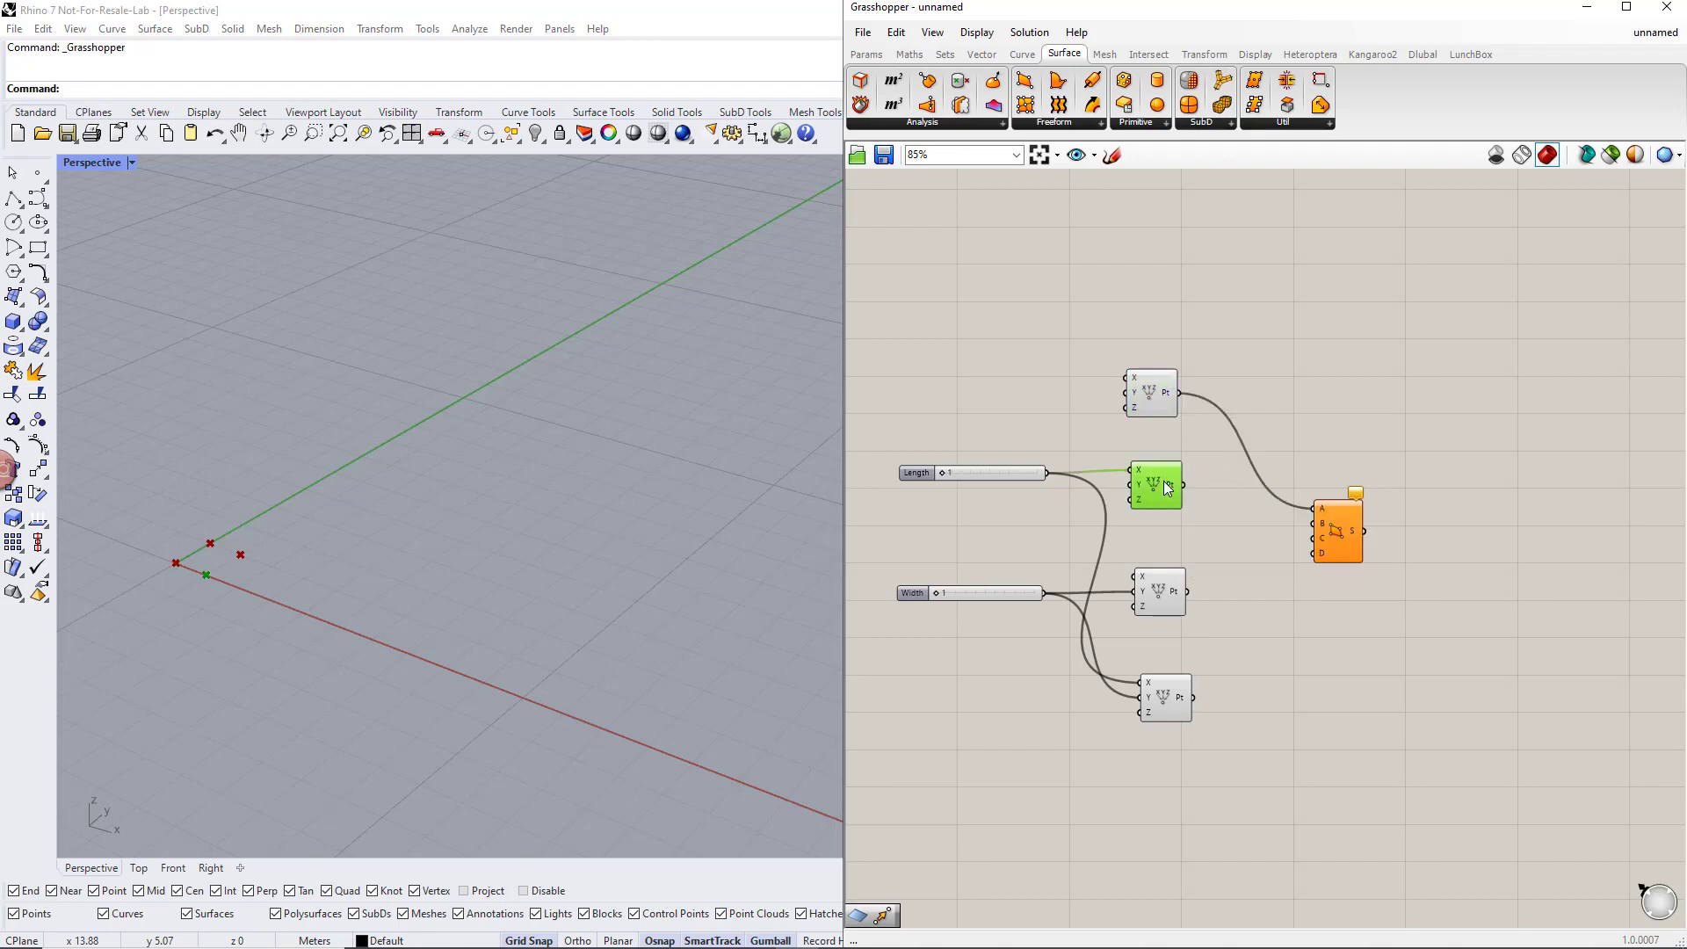
drag(1184, 484, 1313, 524)
click(1169, 594)
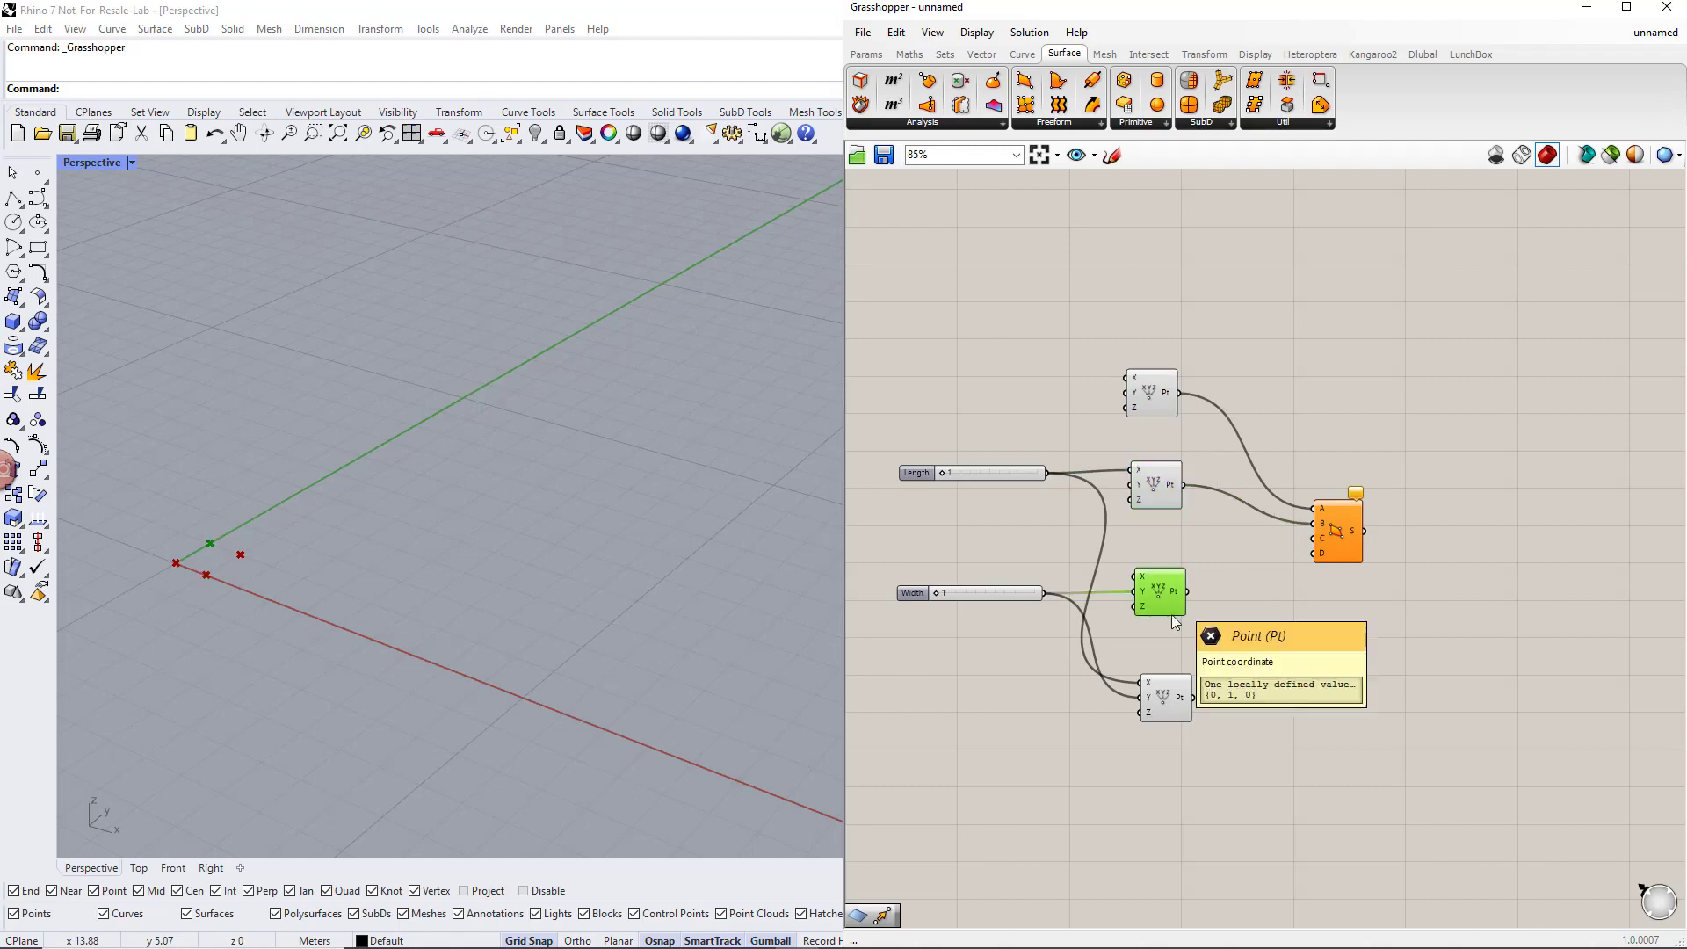
click(1178, 704)
drag(1193, 698, 1314, 537)
drag(1187, 592, 1337, 483)
click(1436, 531)
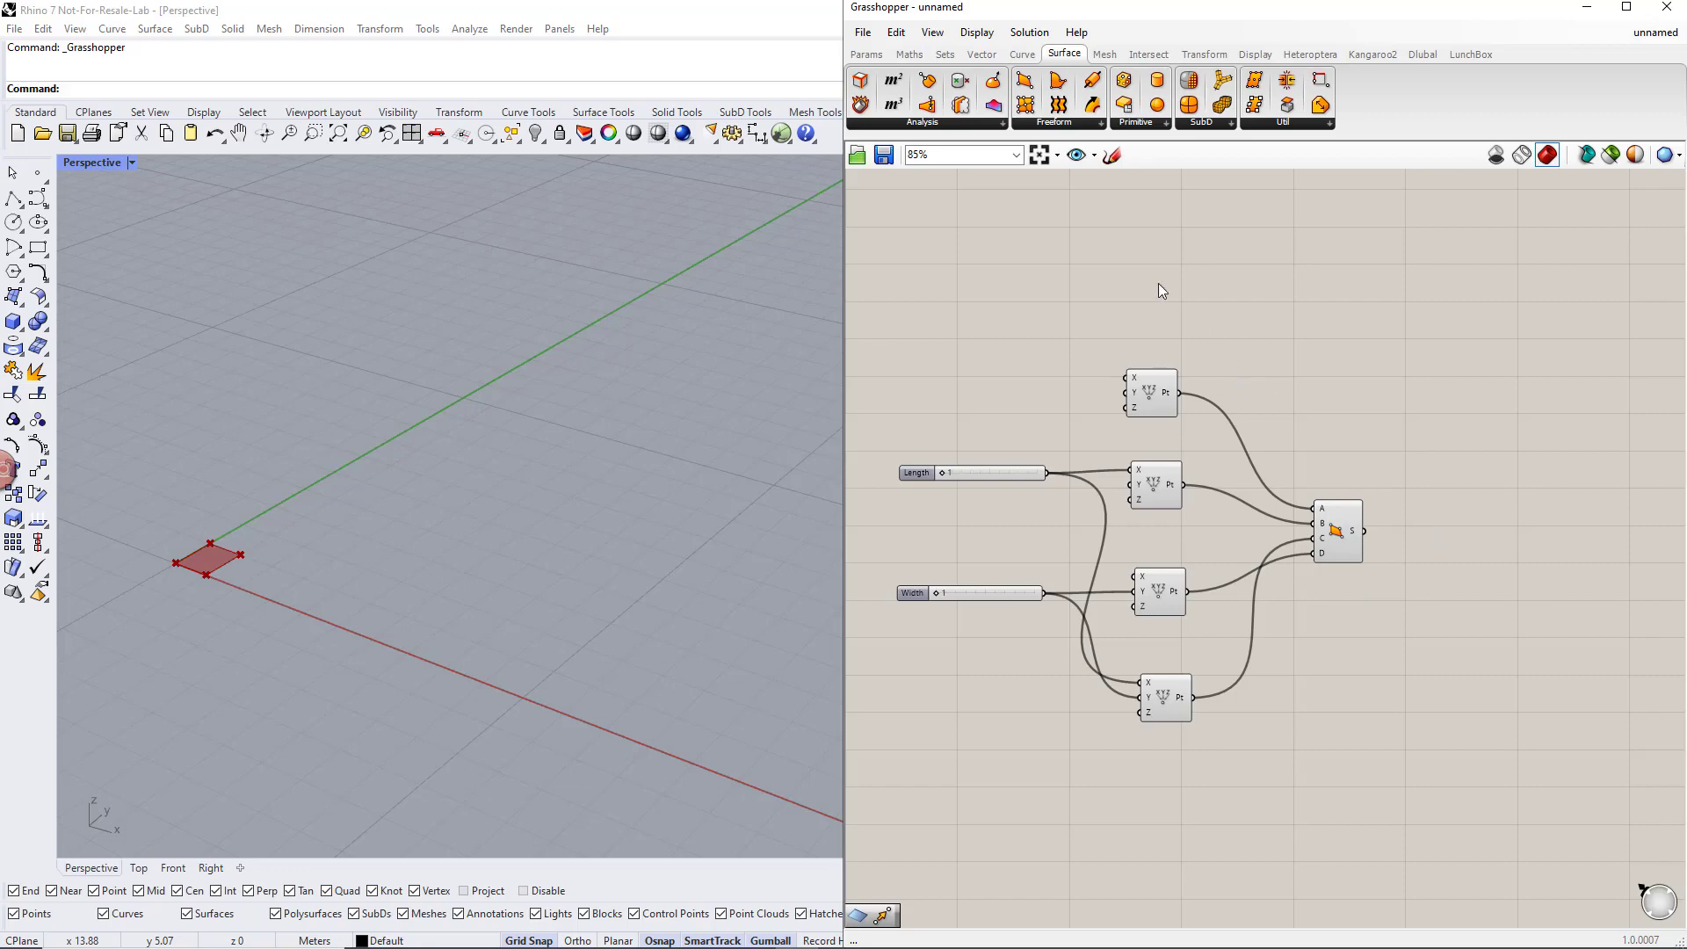
Add a Deconstruct Brep component and connect the 4Point Surface output to its B input
click(988, 125)
drag(1473, 536, 1473, 538)
drag(1364, 531, 1478, 535)
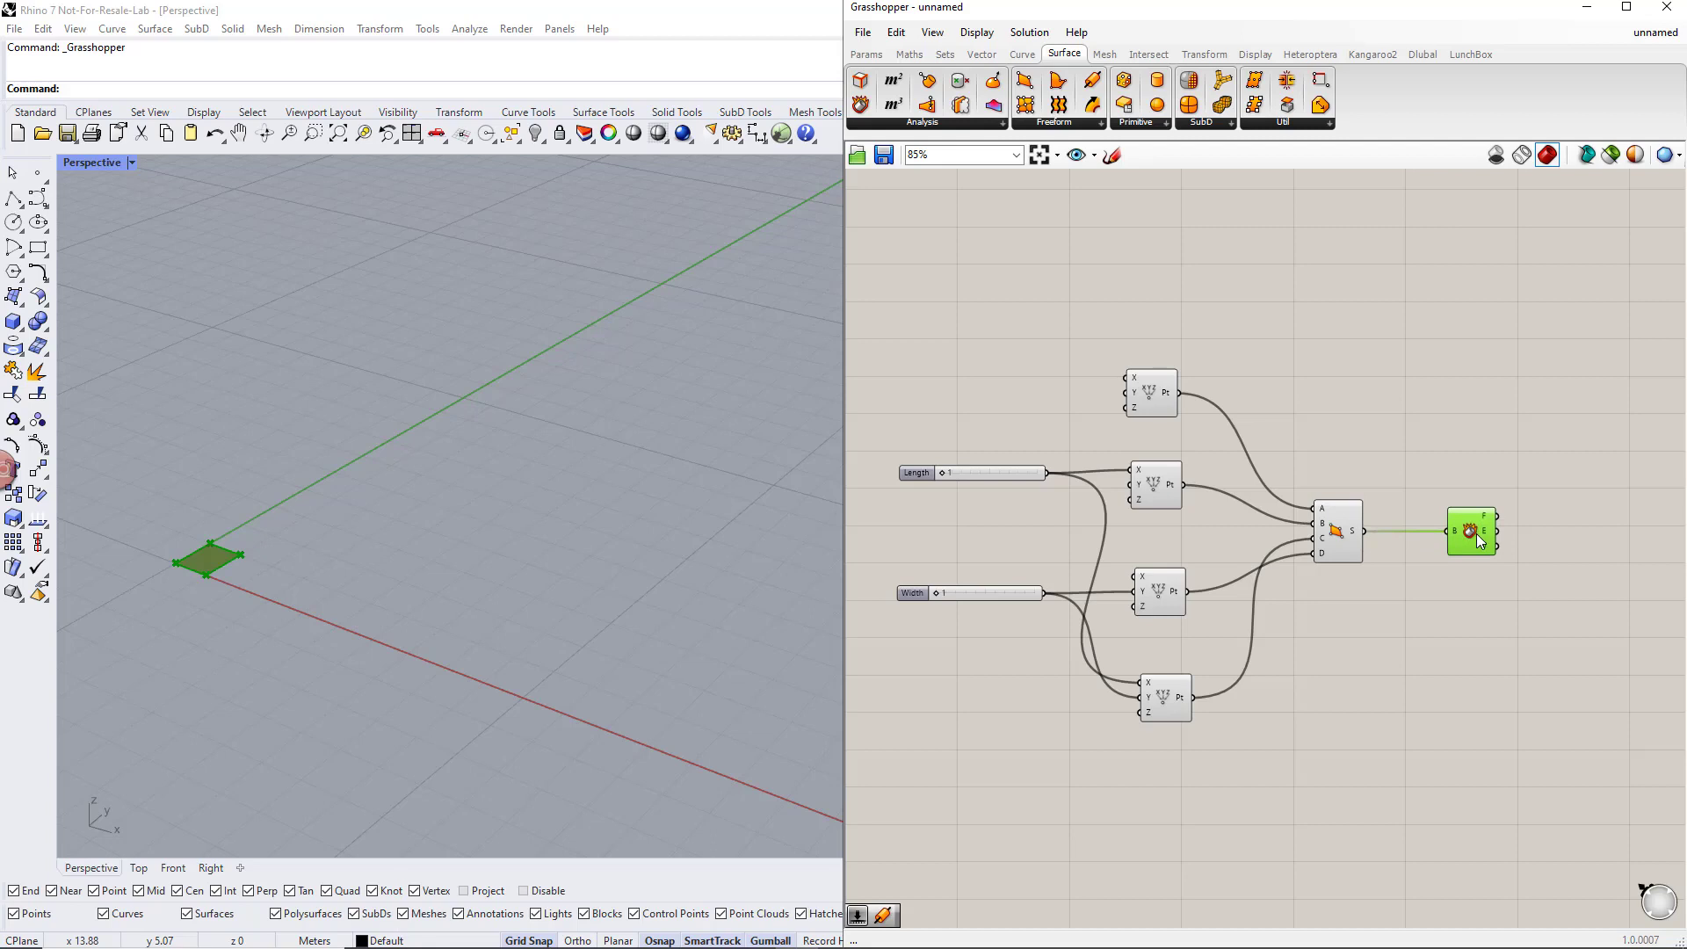
right_drag(1508, 573, 1353, 564)
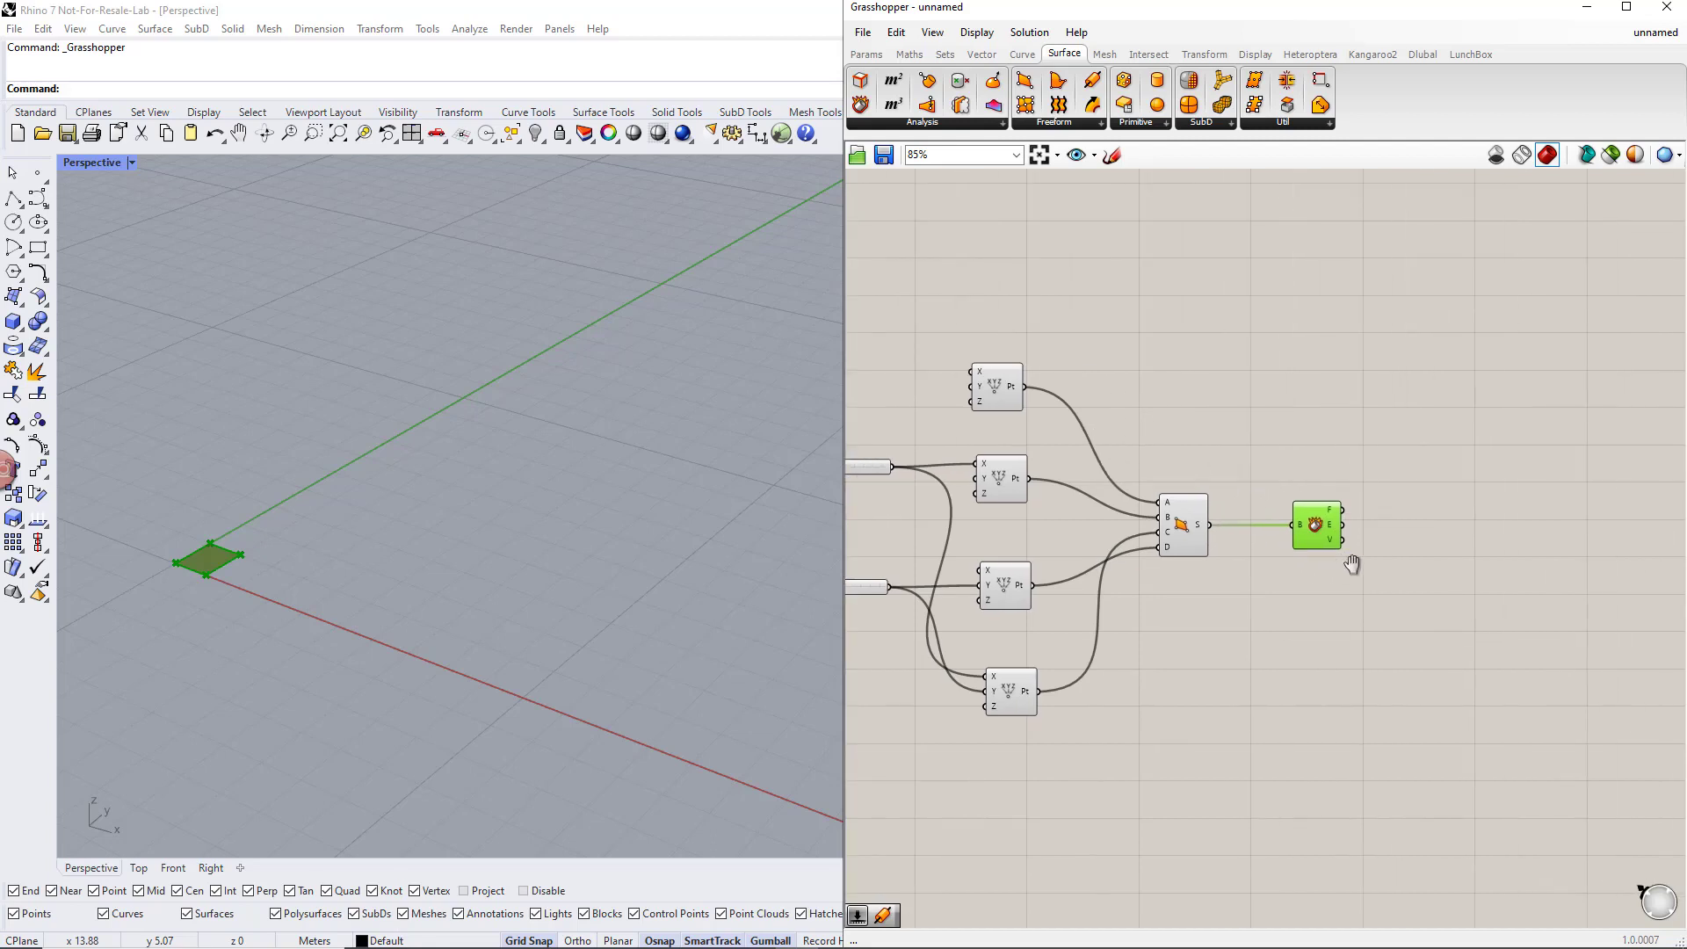
click(1400, 548)
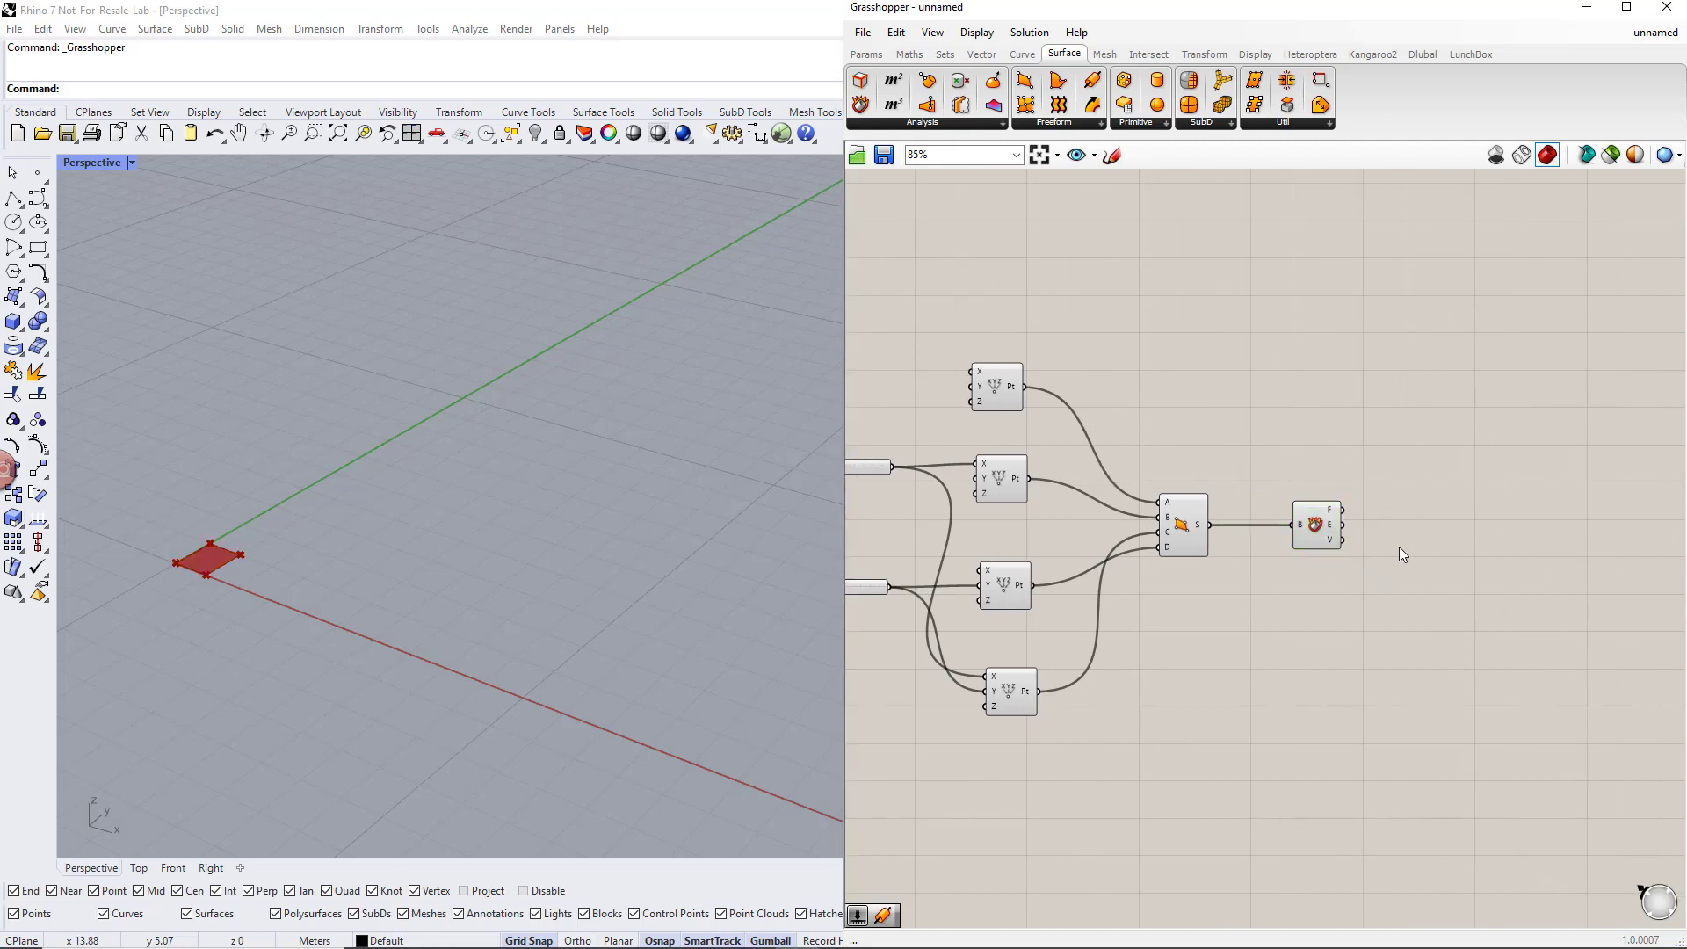
Add a Surface parameter and connect it to the Faces output of the deconstructed brep
mouse_move(1335, 514)
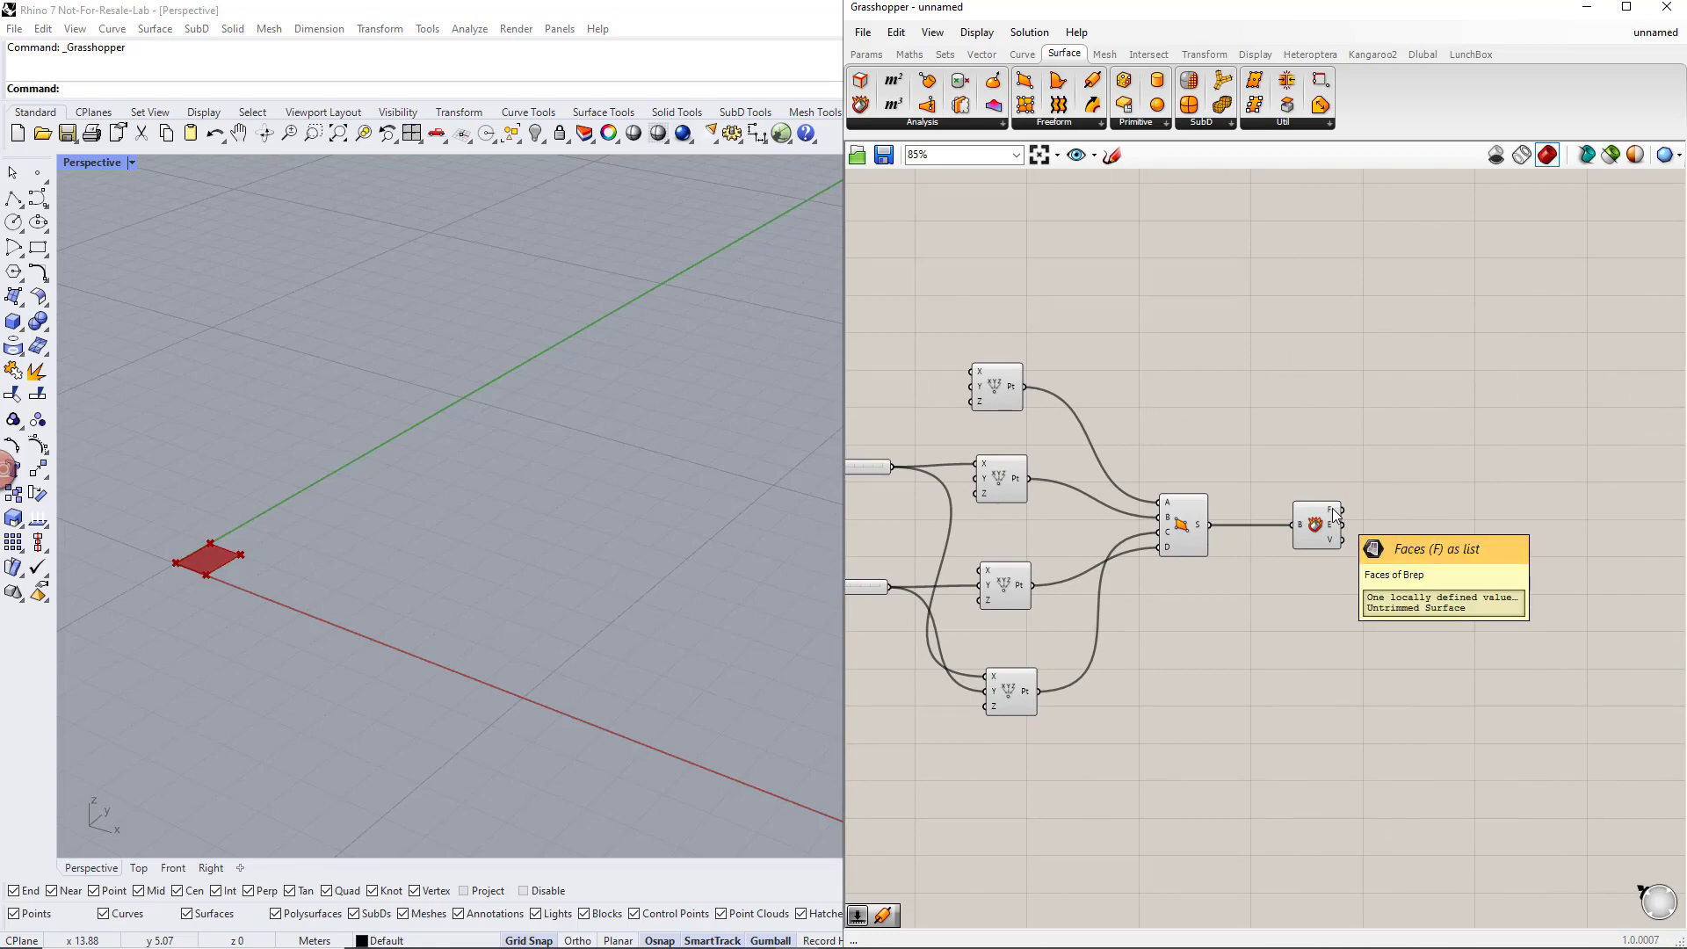
click(870, 54)
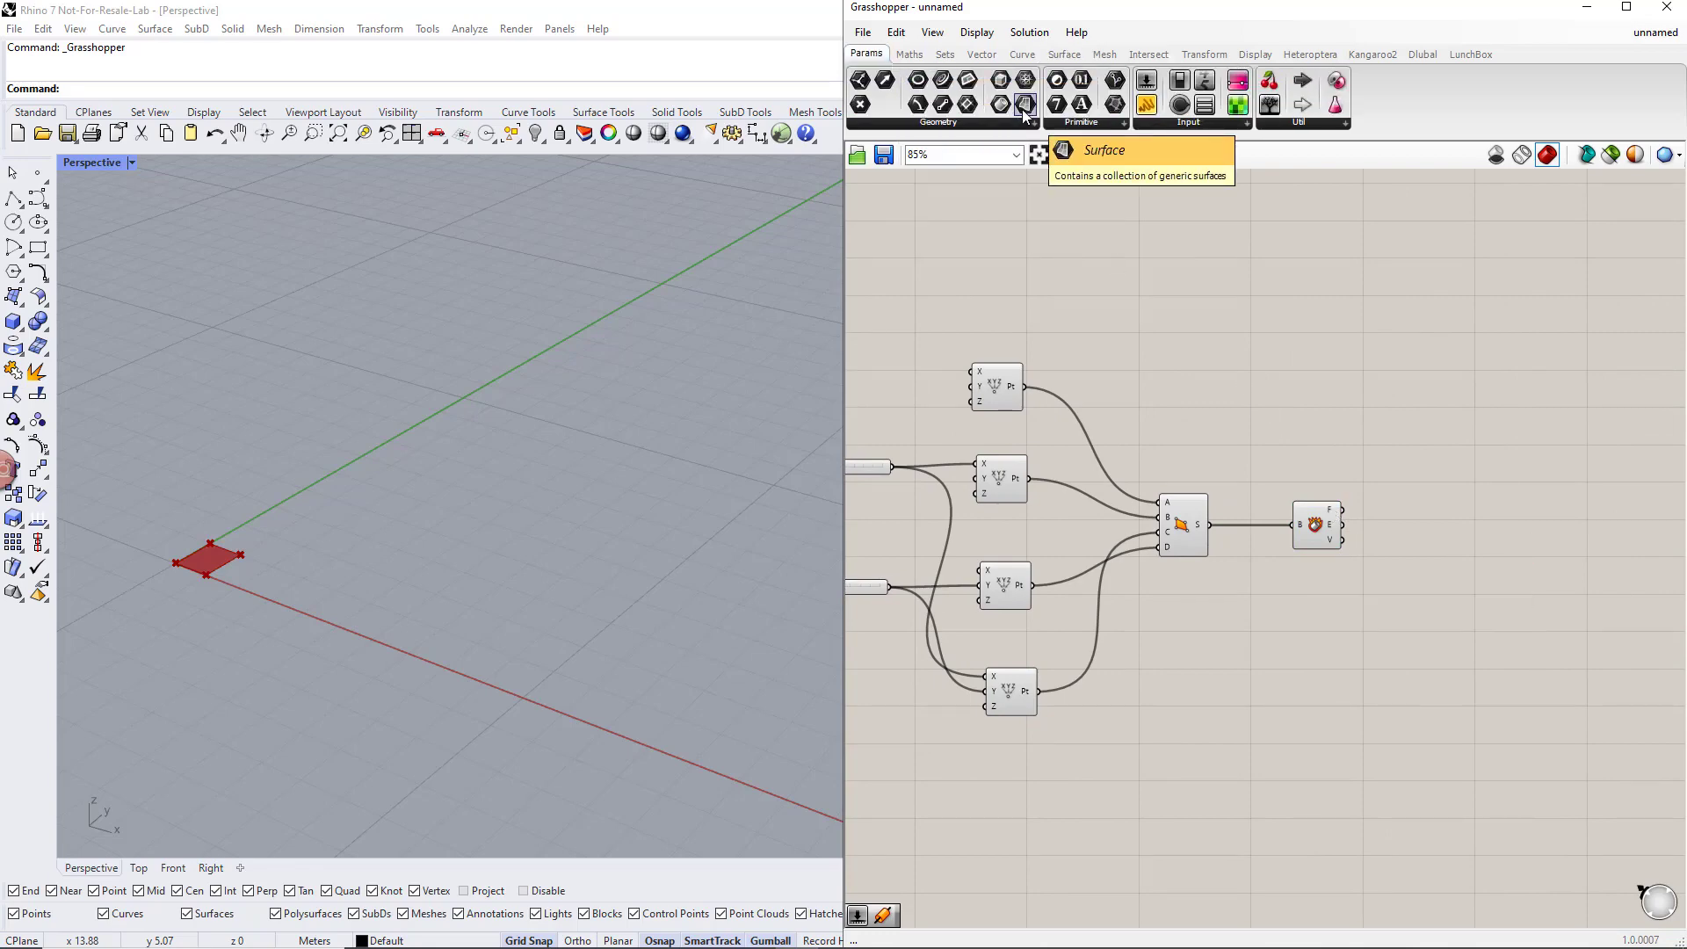
drag(1024, 105, 1352, 391)
drag(1424, 466, 1402, 475)
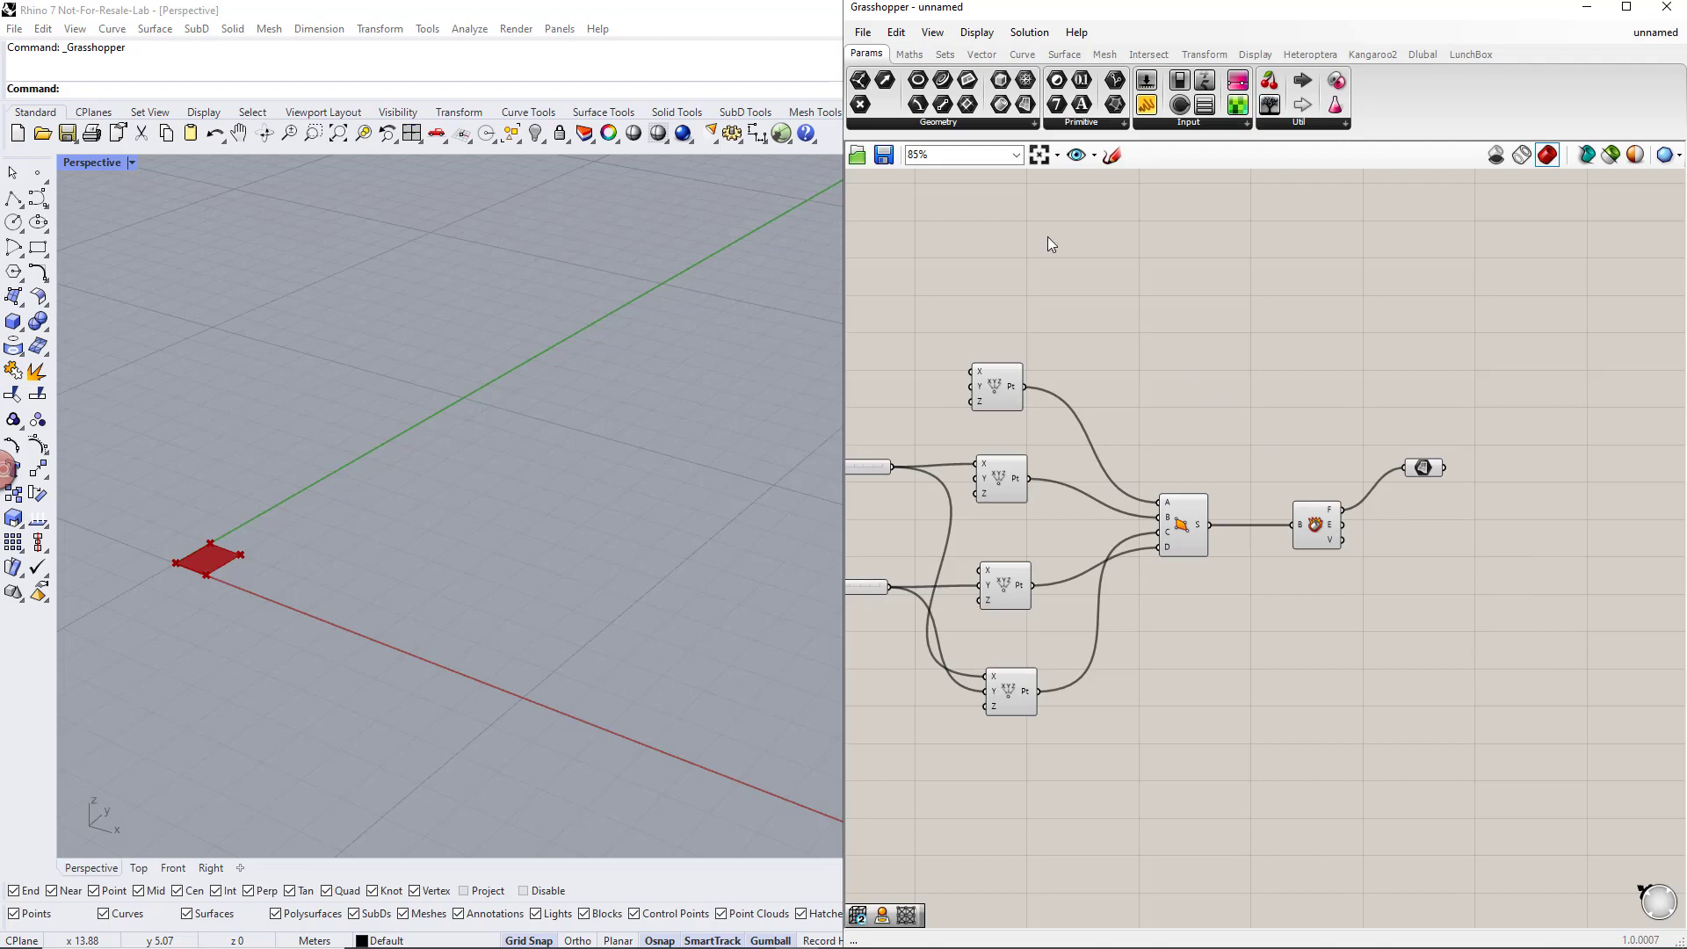
Add a Line parameter below the Surface parameter and connect it to the brep's Edges output
drag(942, 107, 1094, 351)
drag(1425, 529, 1384, 536)
click(1422, 526)
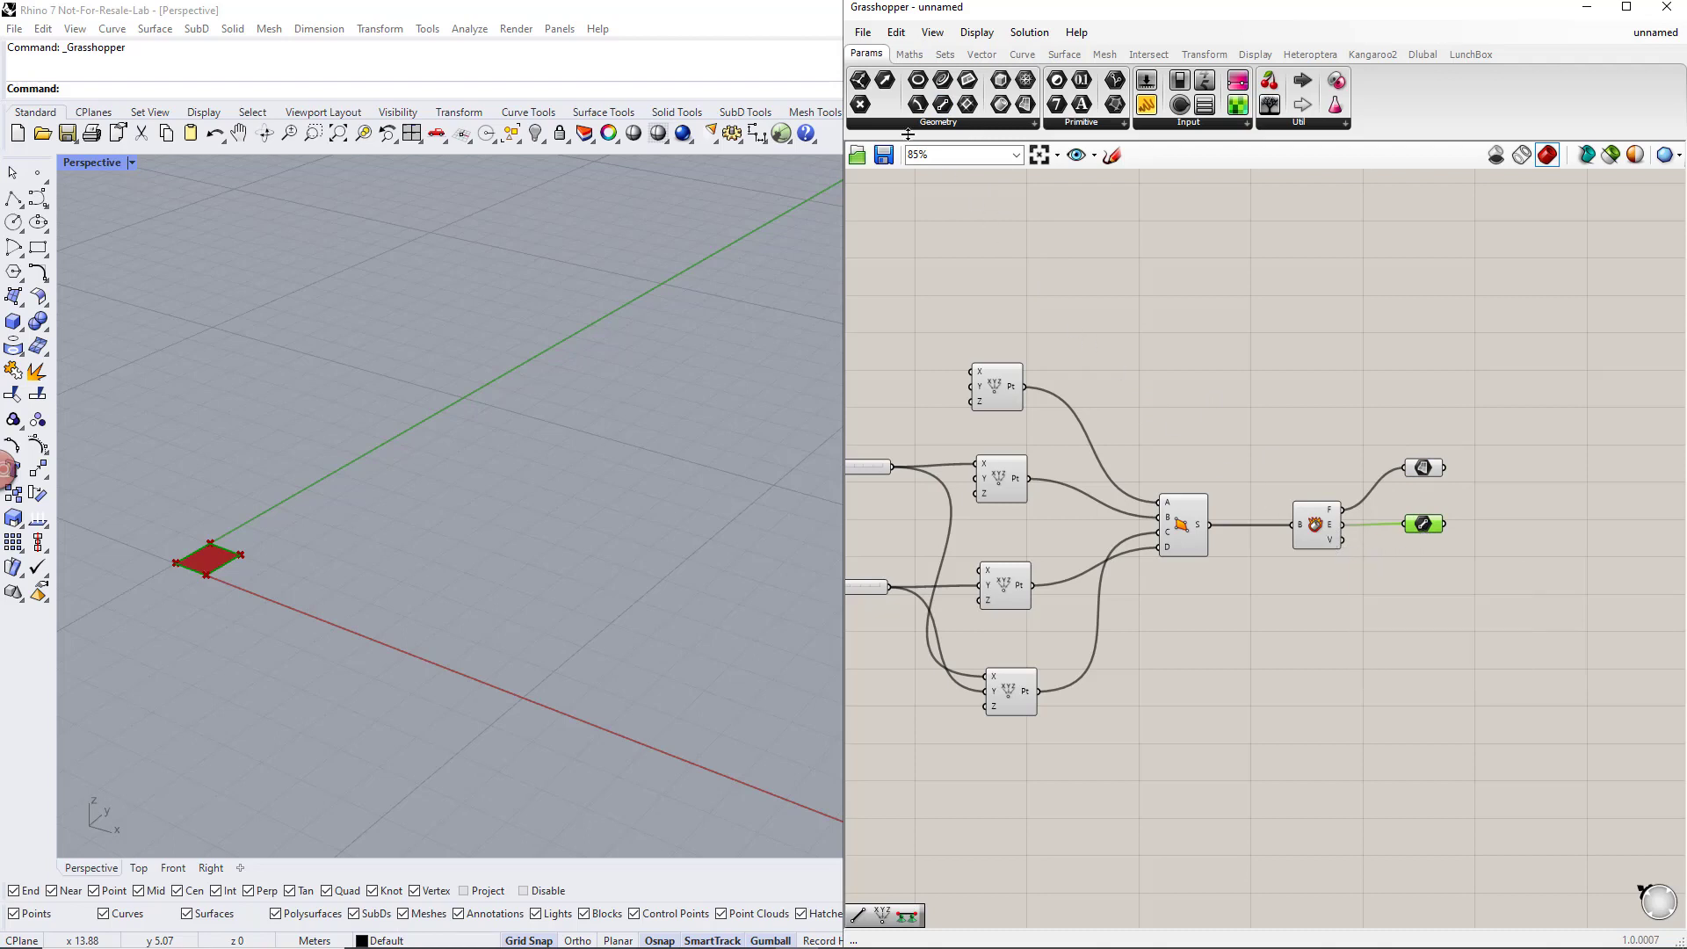
Add a Point parameter below the Line parameter and connect it to the brep's Vertices output
drag(1431, 580, 1430, 579)
drag(1344, 541, 1430, 578)
click(1424, 527)
click(1434, 471)
click(1537, 532)
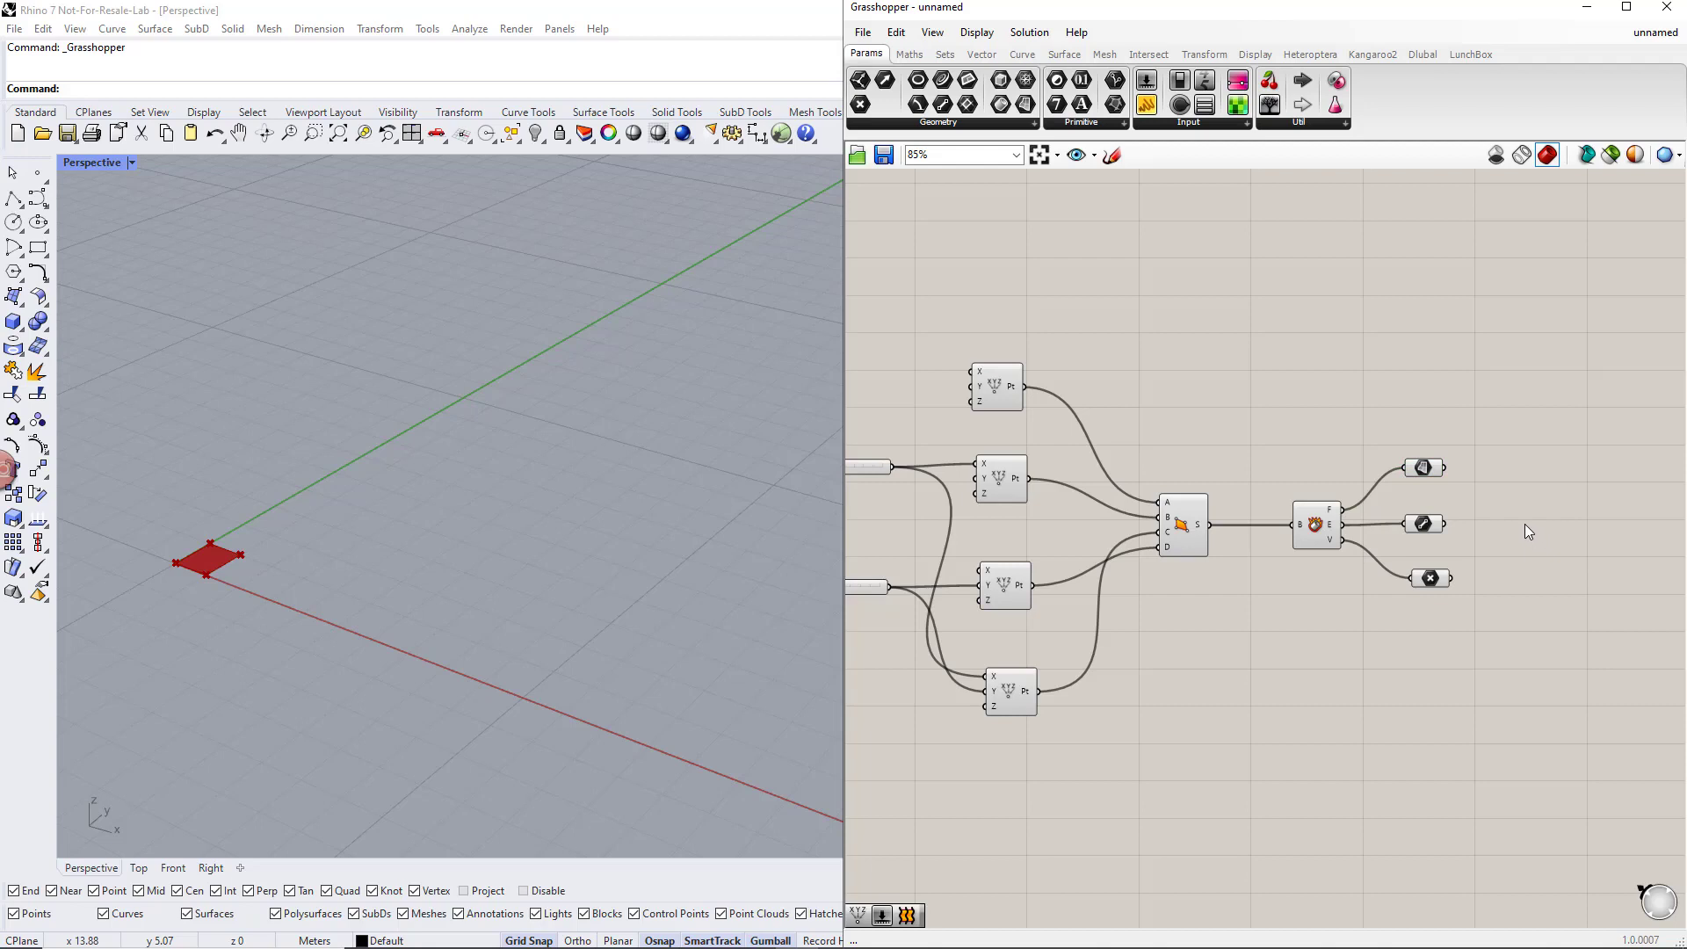
Add a Dlubal RFEM 6 Surface component and connect the Surface parameter to its GH Surface input
right_drag(1526, 523, 1380, 519)
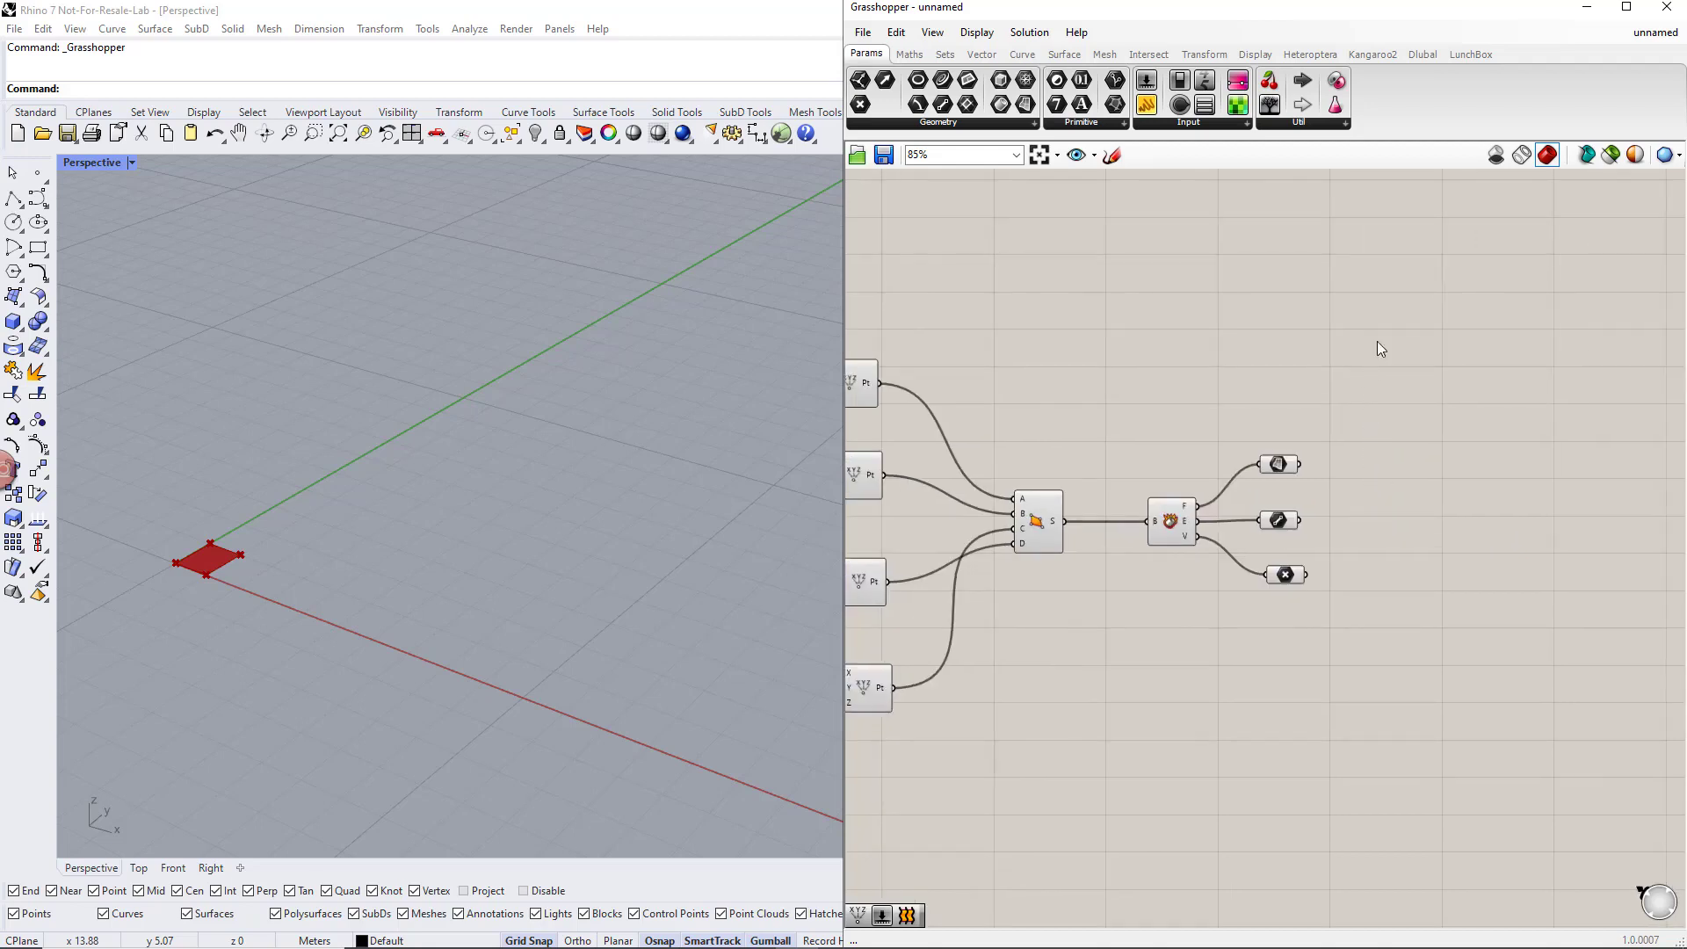
click(1428, 60)
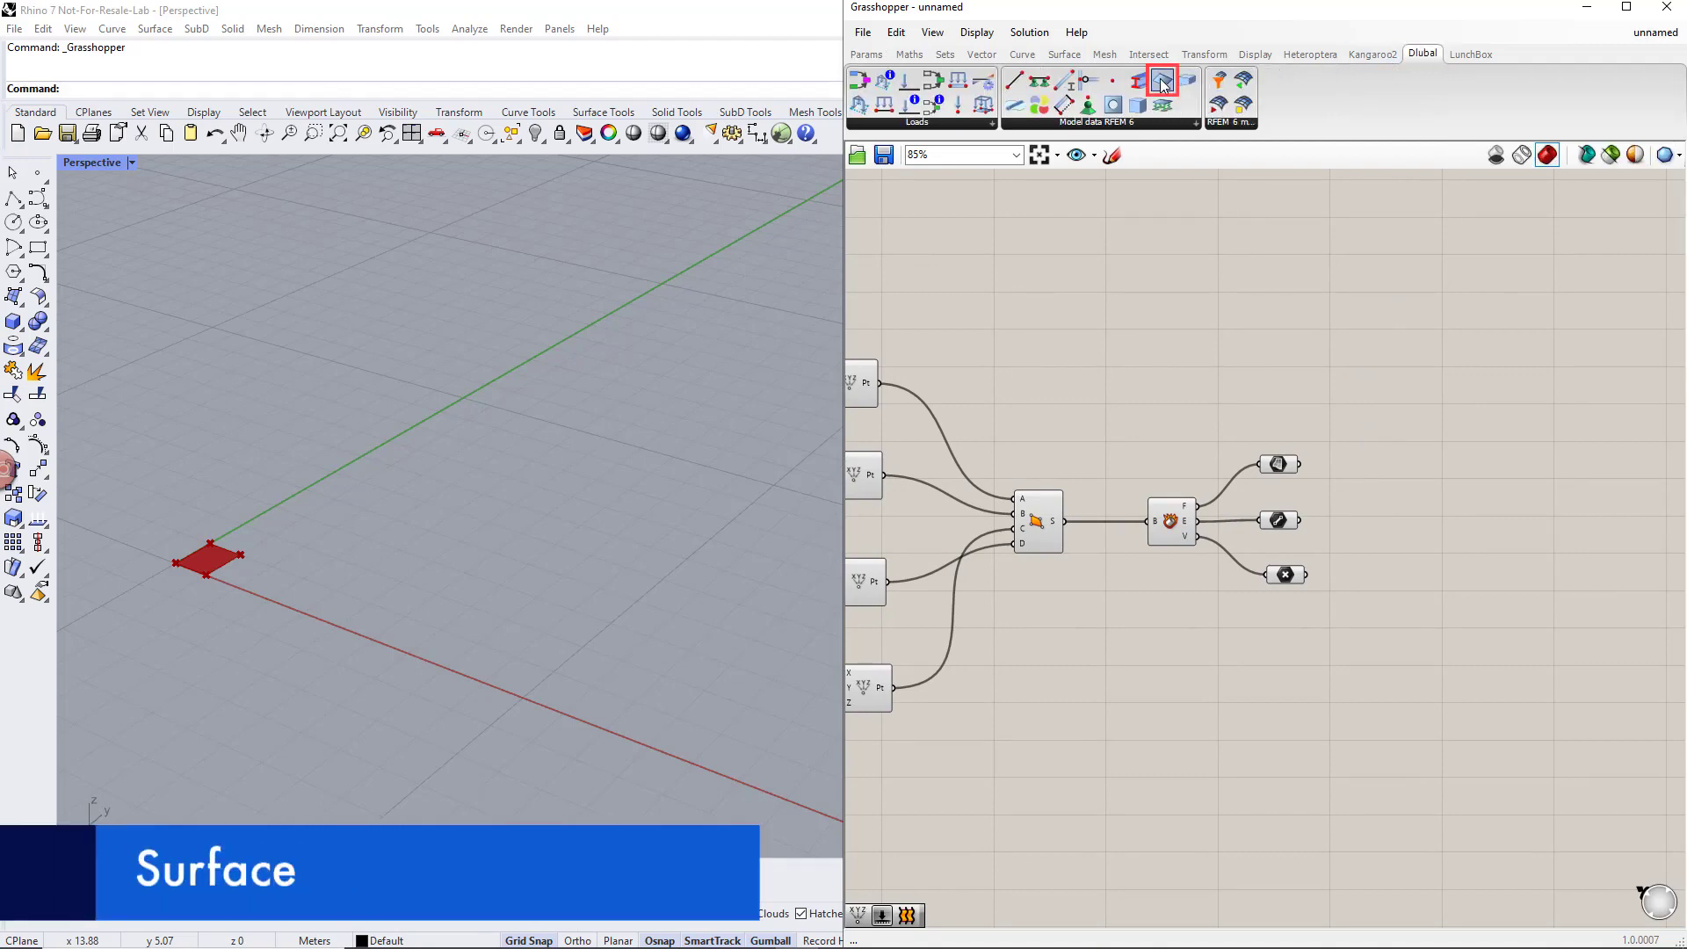
drag(1162, 84, 1578, 511)
right_drag(1564, 630, 1406, 580)
click(1420, 476)
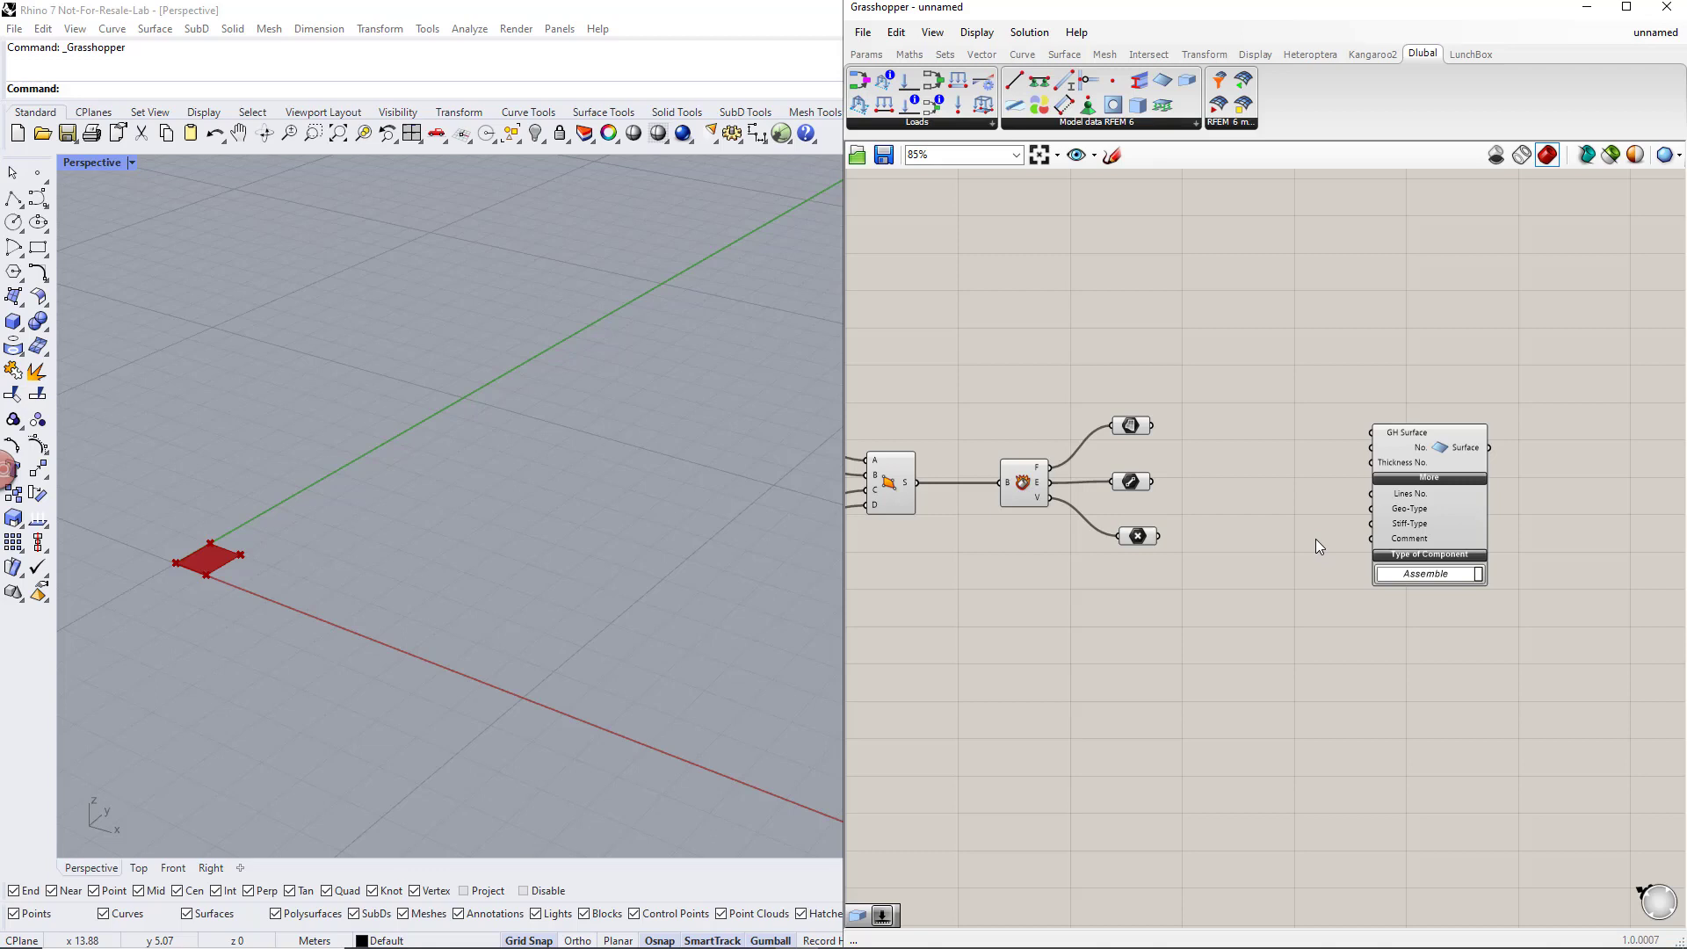
drag(1151, 425, 1369, 437)
drag(1421, 495, 1492, 488)
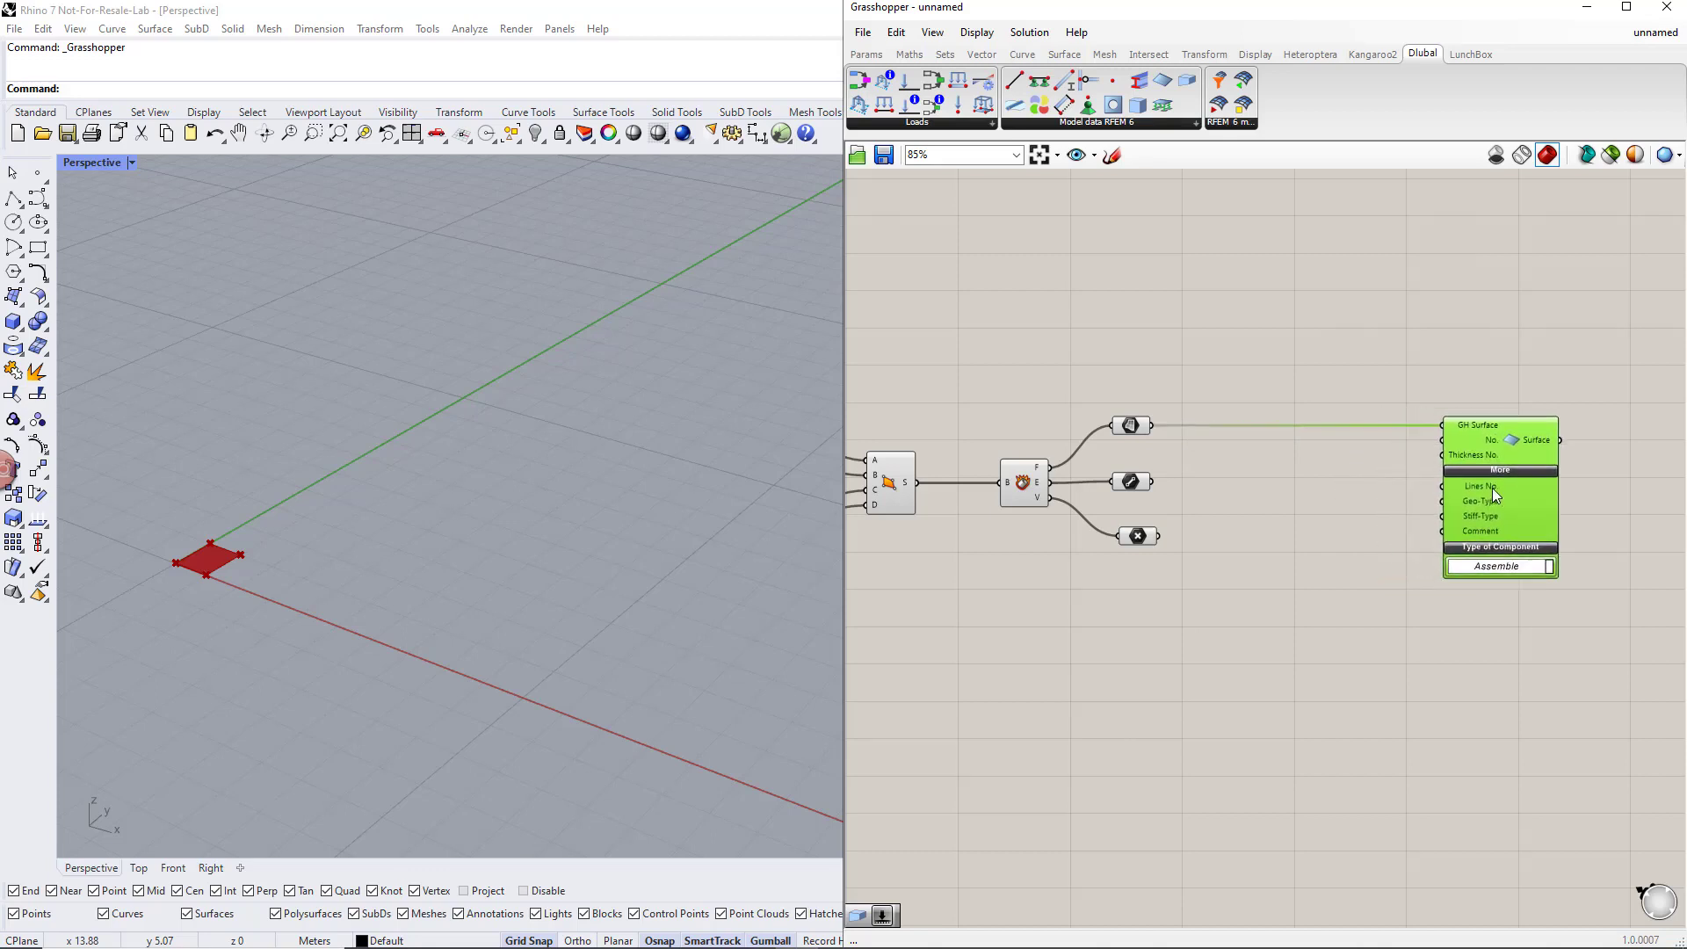
click(1415, 520)
Add a number slider with value 1 above the RFEM Surface component and connect it to the No. input
right_drag(1415, 520, 1357, 504)
double_click(1325, 373)
text(slider)
key(Return)
drag(1384, 367, 1398, 440)
click(1360, 362)
drag(1268, 360, 1268, 357)
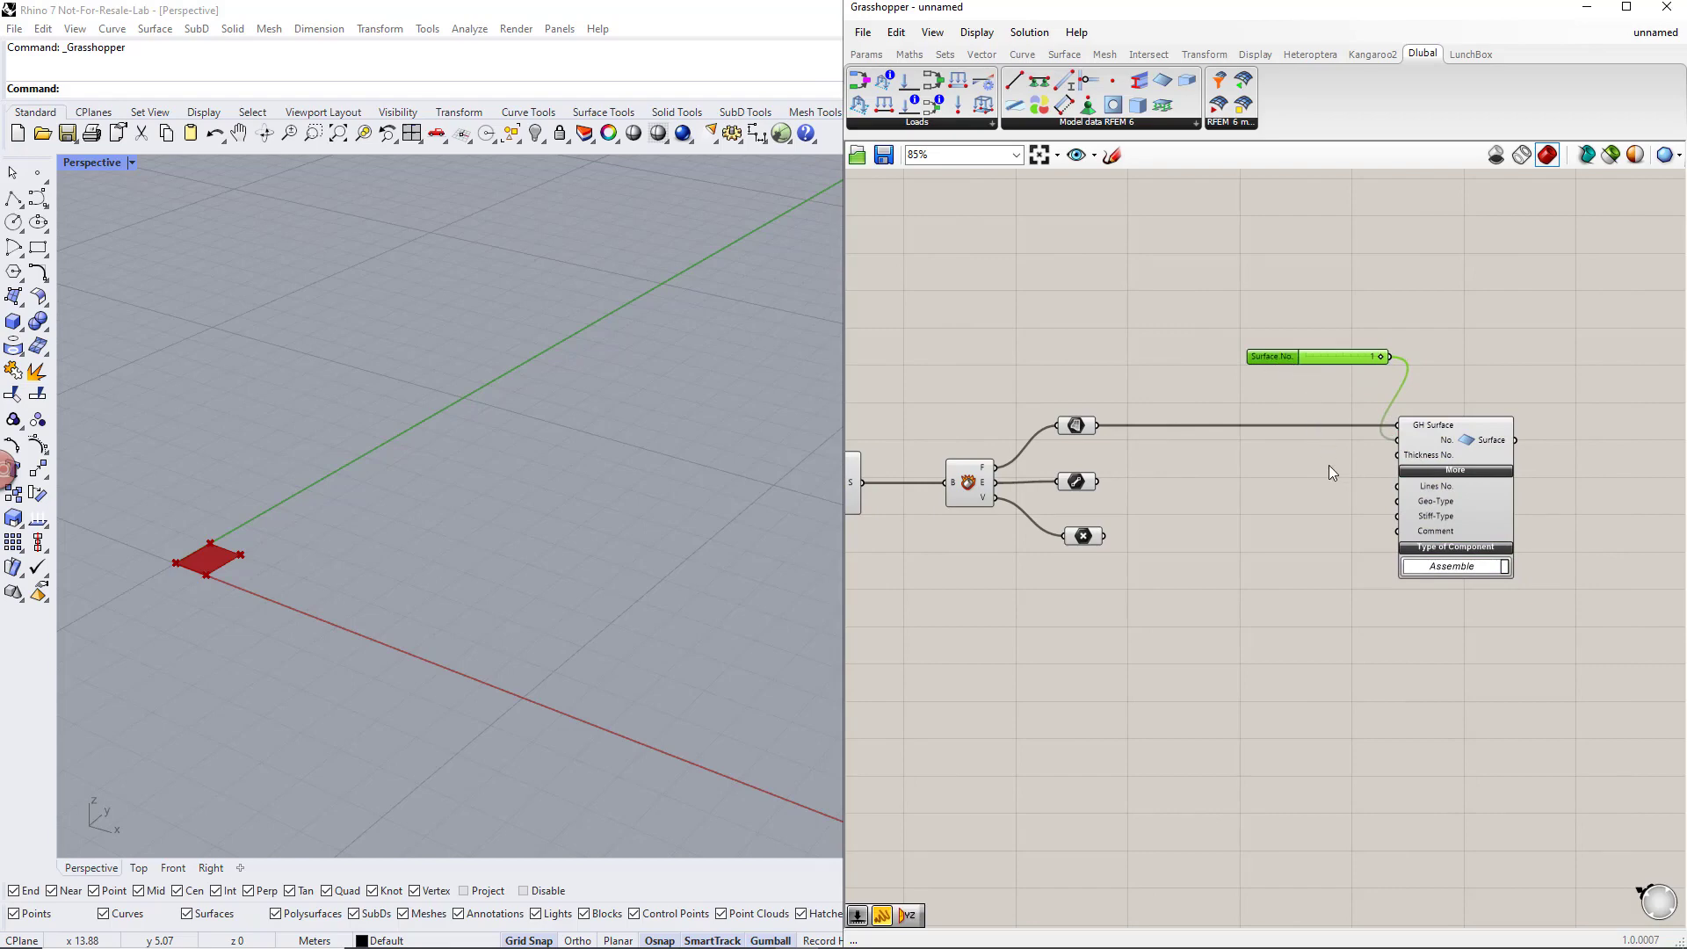
Add a Value List connected to the RFEM Surface's Geo-Type input, with a second value list below it feeding Stiff-Type
double_click(1285, 512)
text(value)
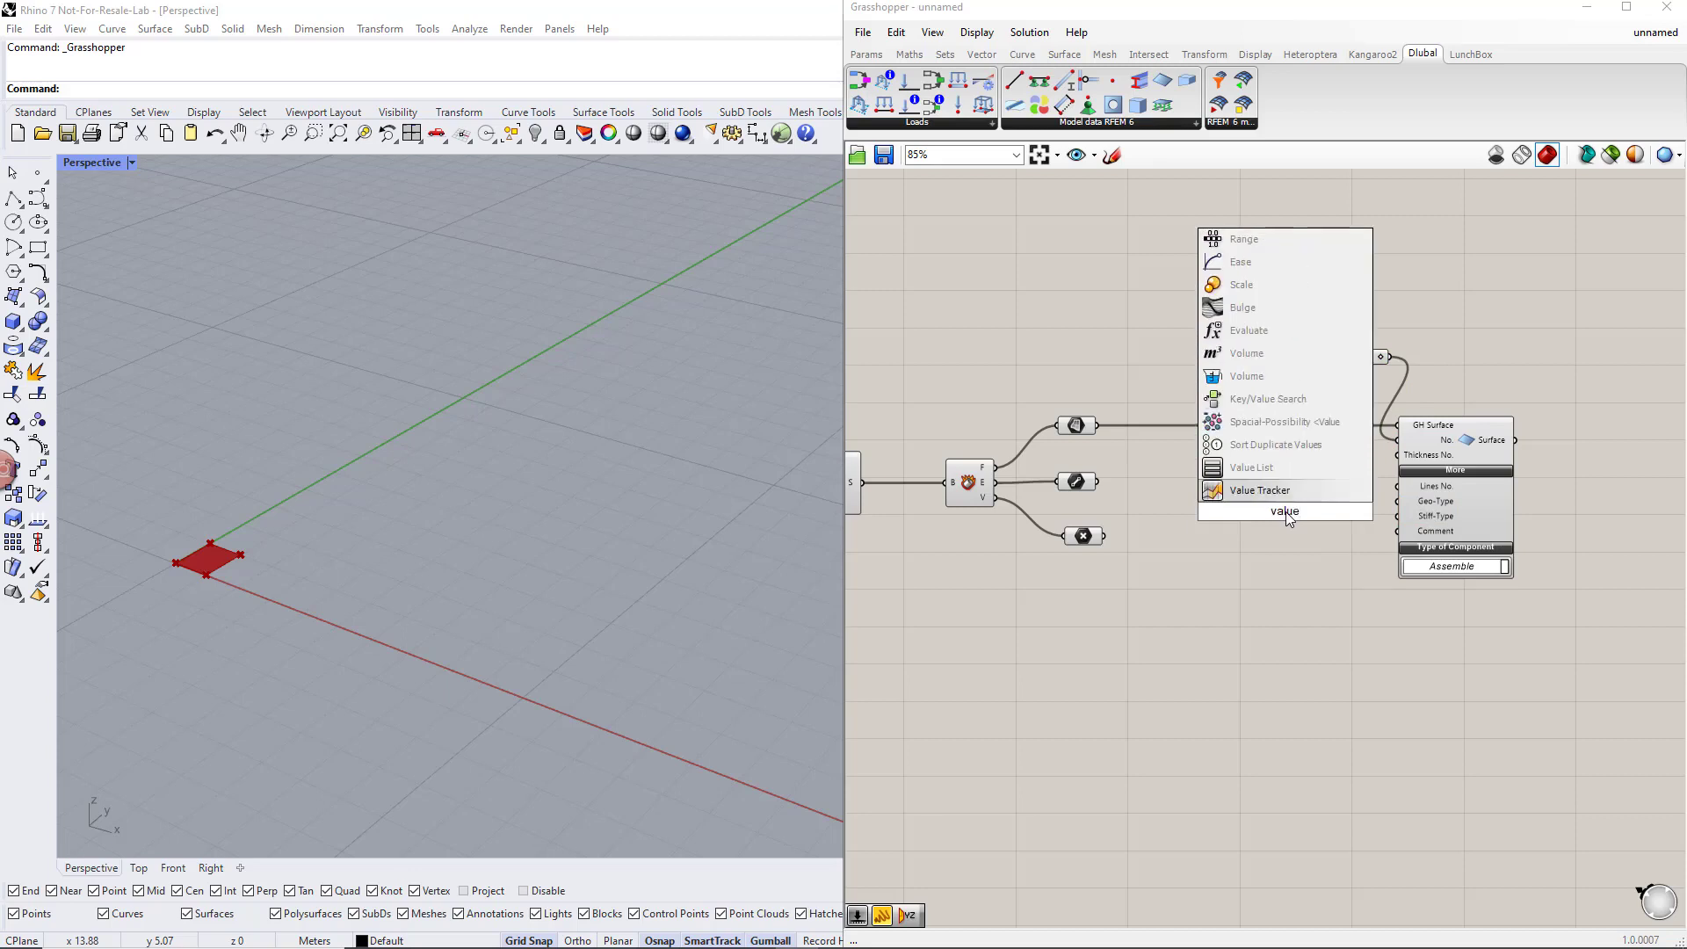
click(1290, 476)
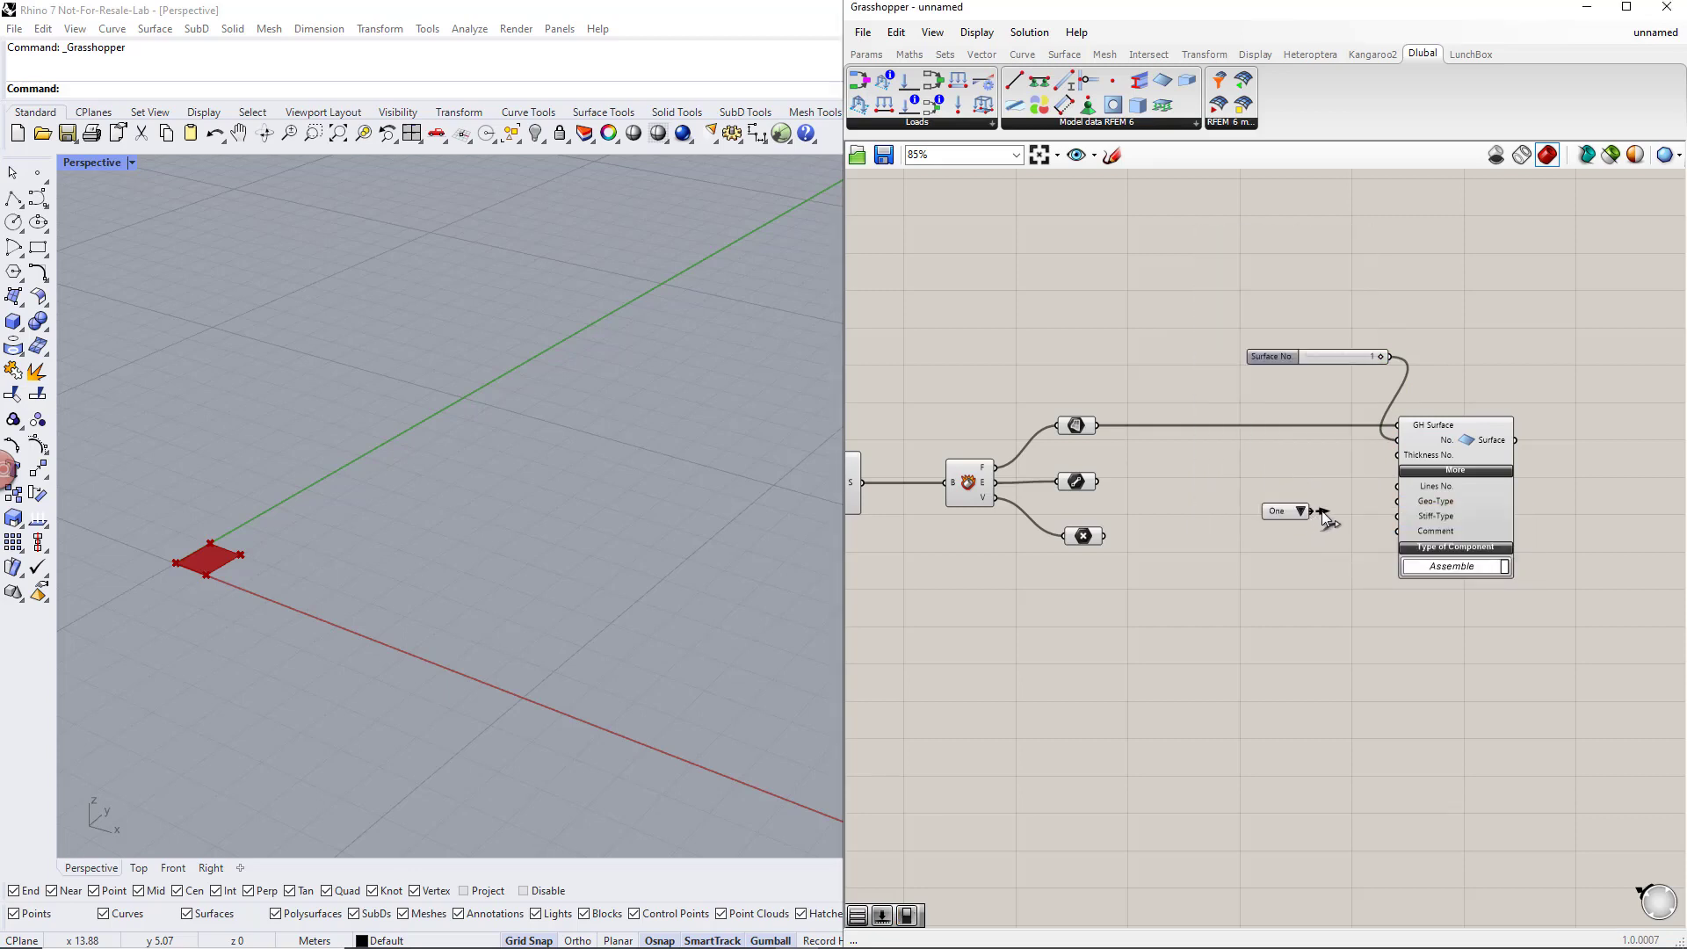
drag(1381, 513, 1397, 502)
click(1285, 504)
alt+drag(1284, 505, 1318, 533)
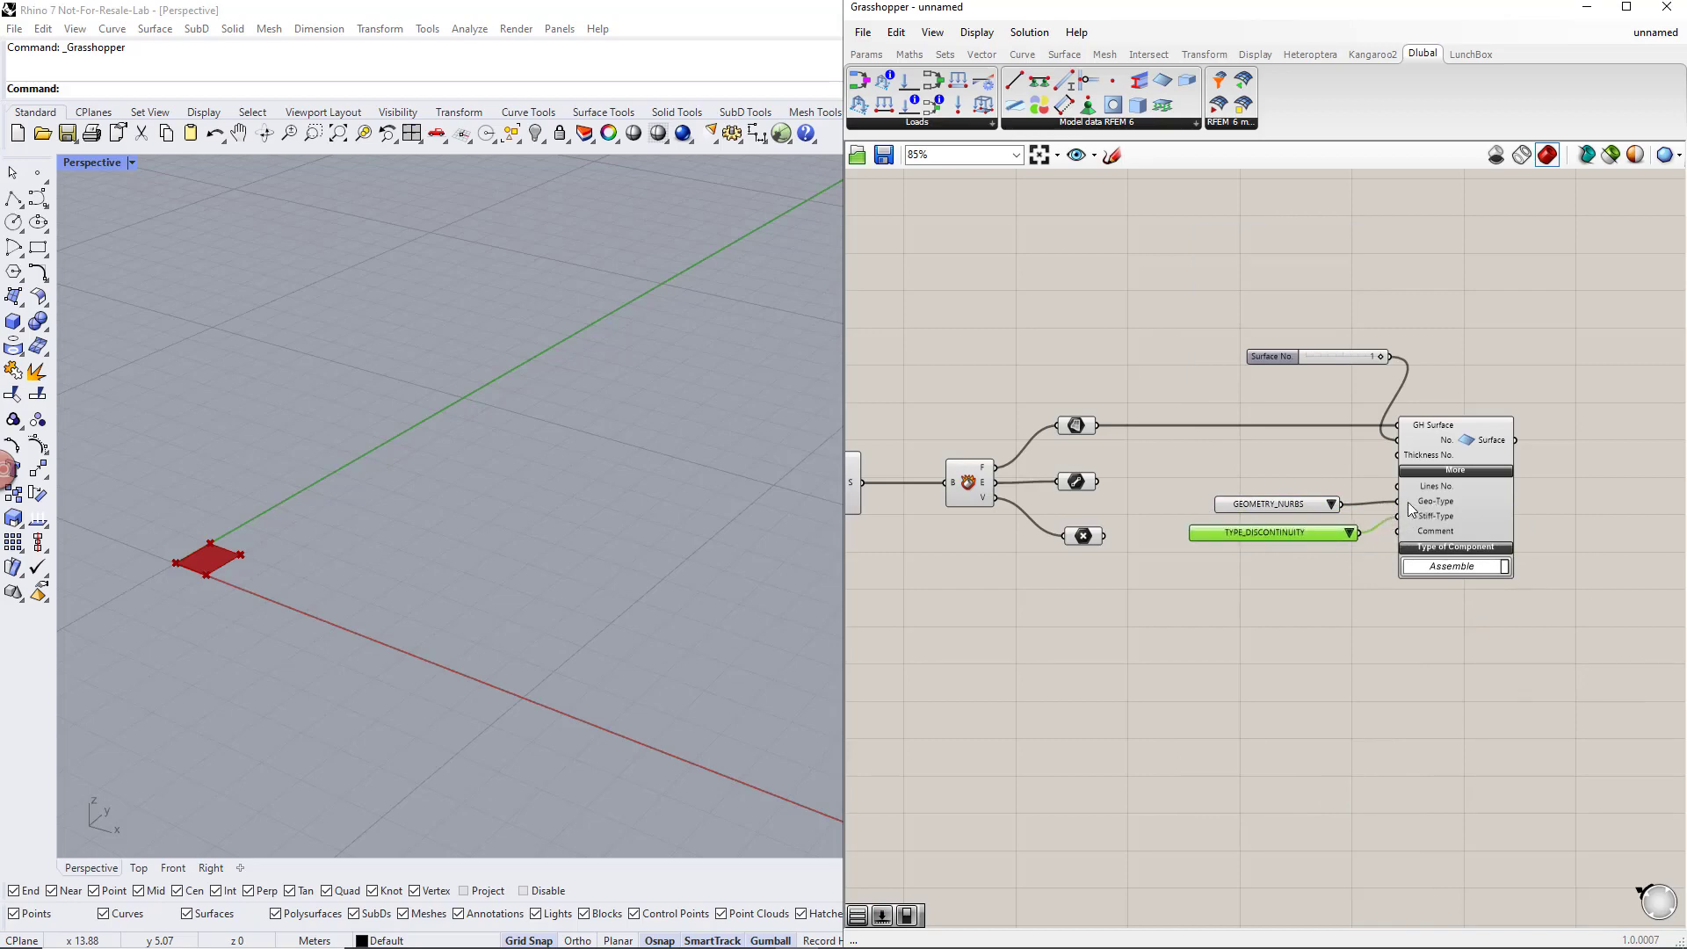
Set the Geo-Type list to GEOMETRY_PLANE and the Stiff-Type list to TYPE_STANDARD
click(1332, 505)
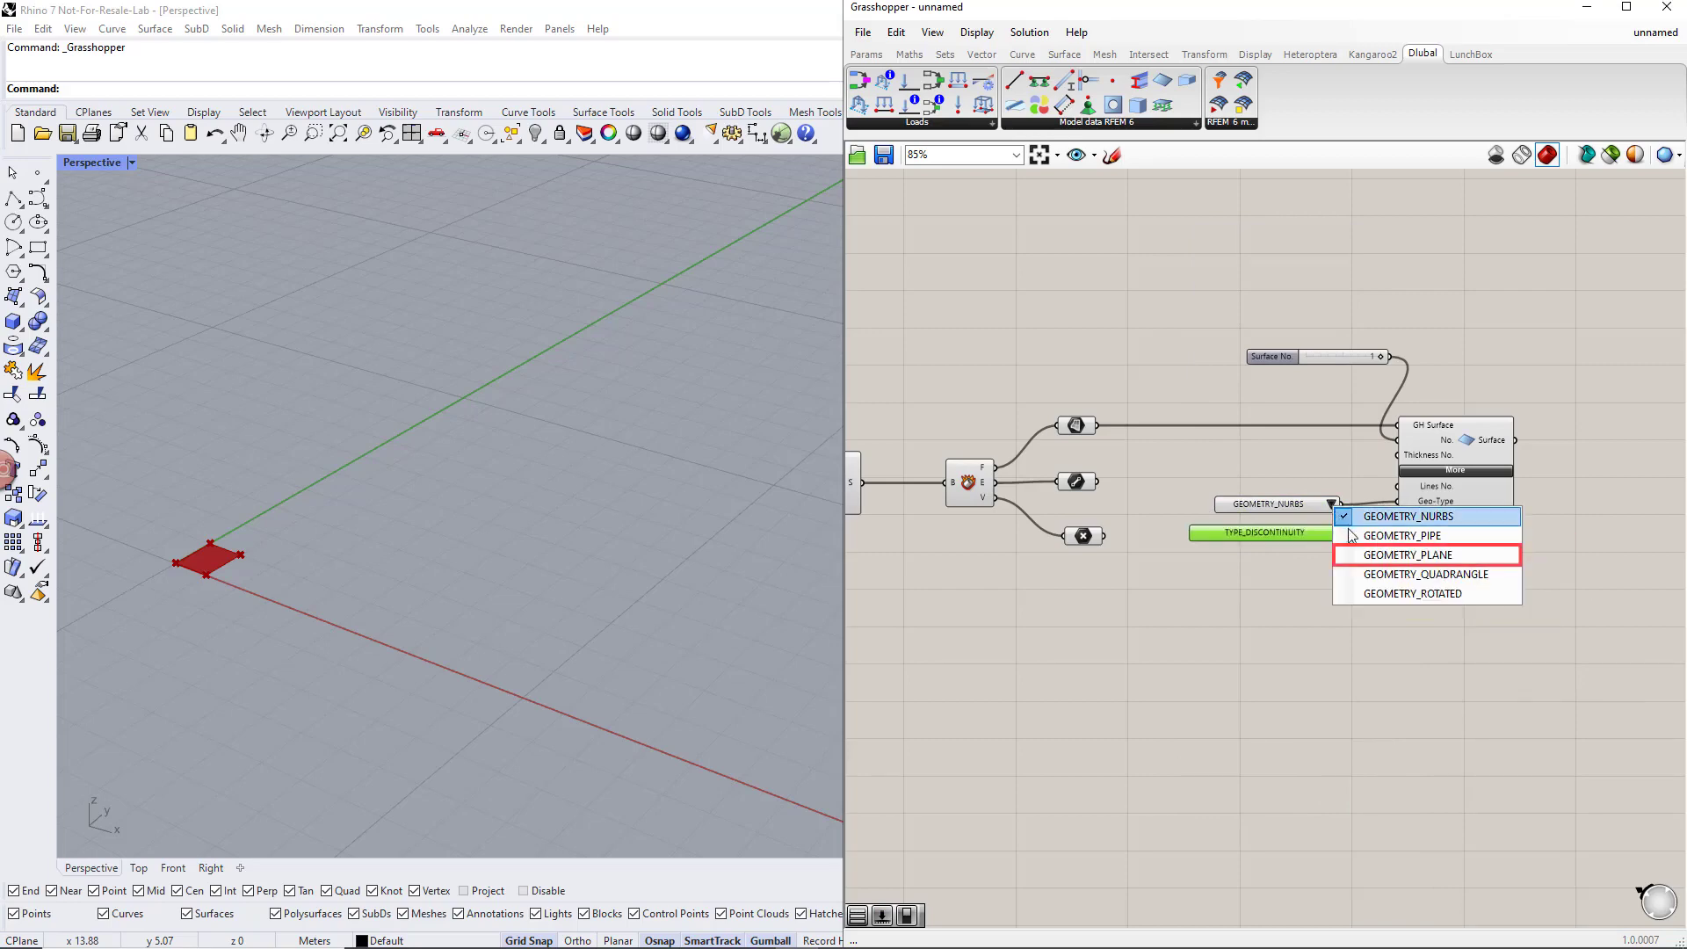
click(1363, 555)
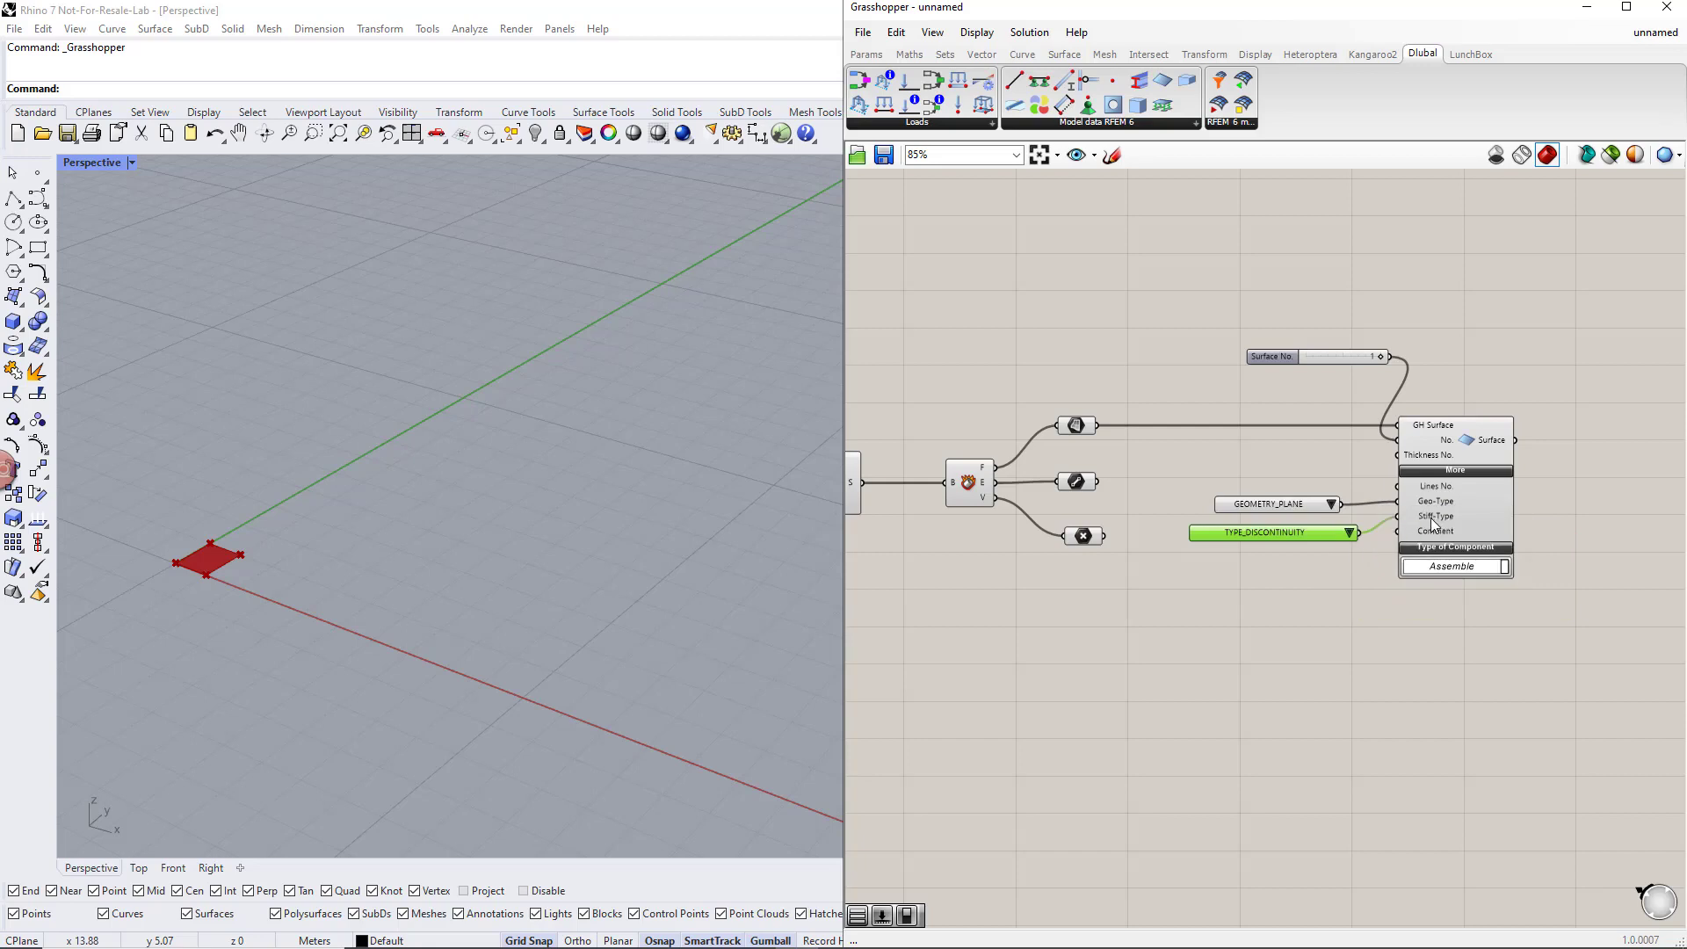
click(1350, 533)
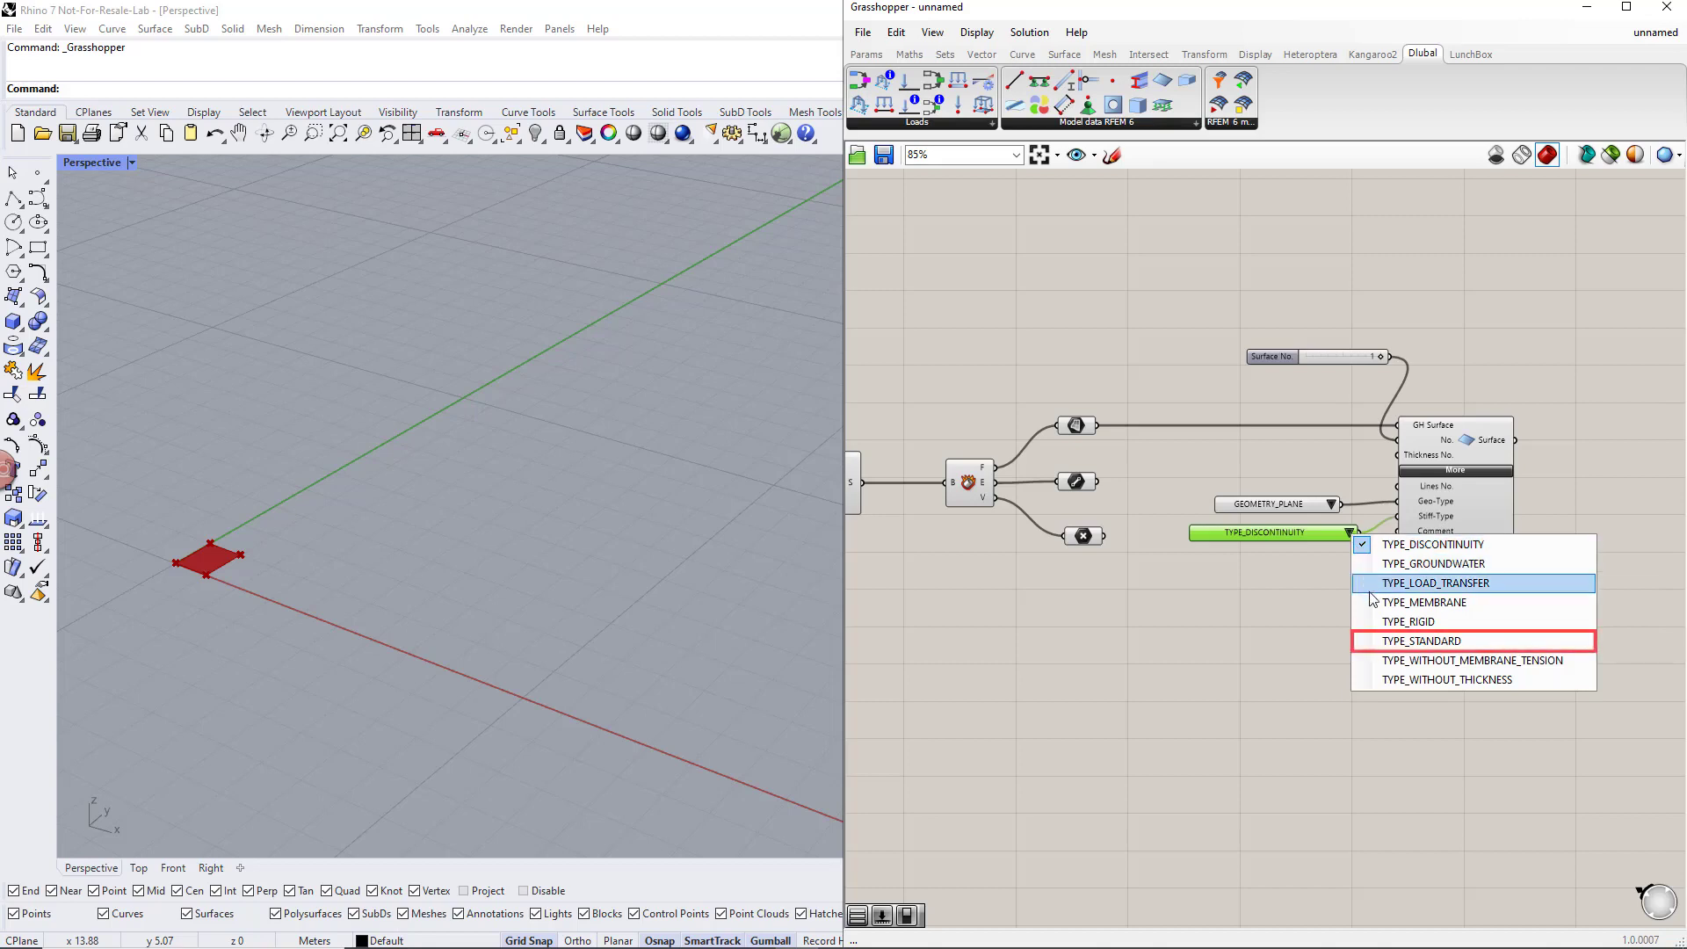
click(1385, 642)
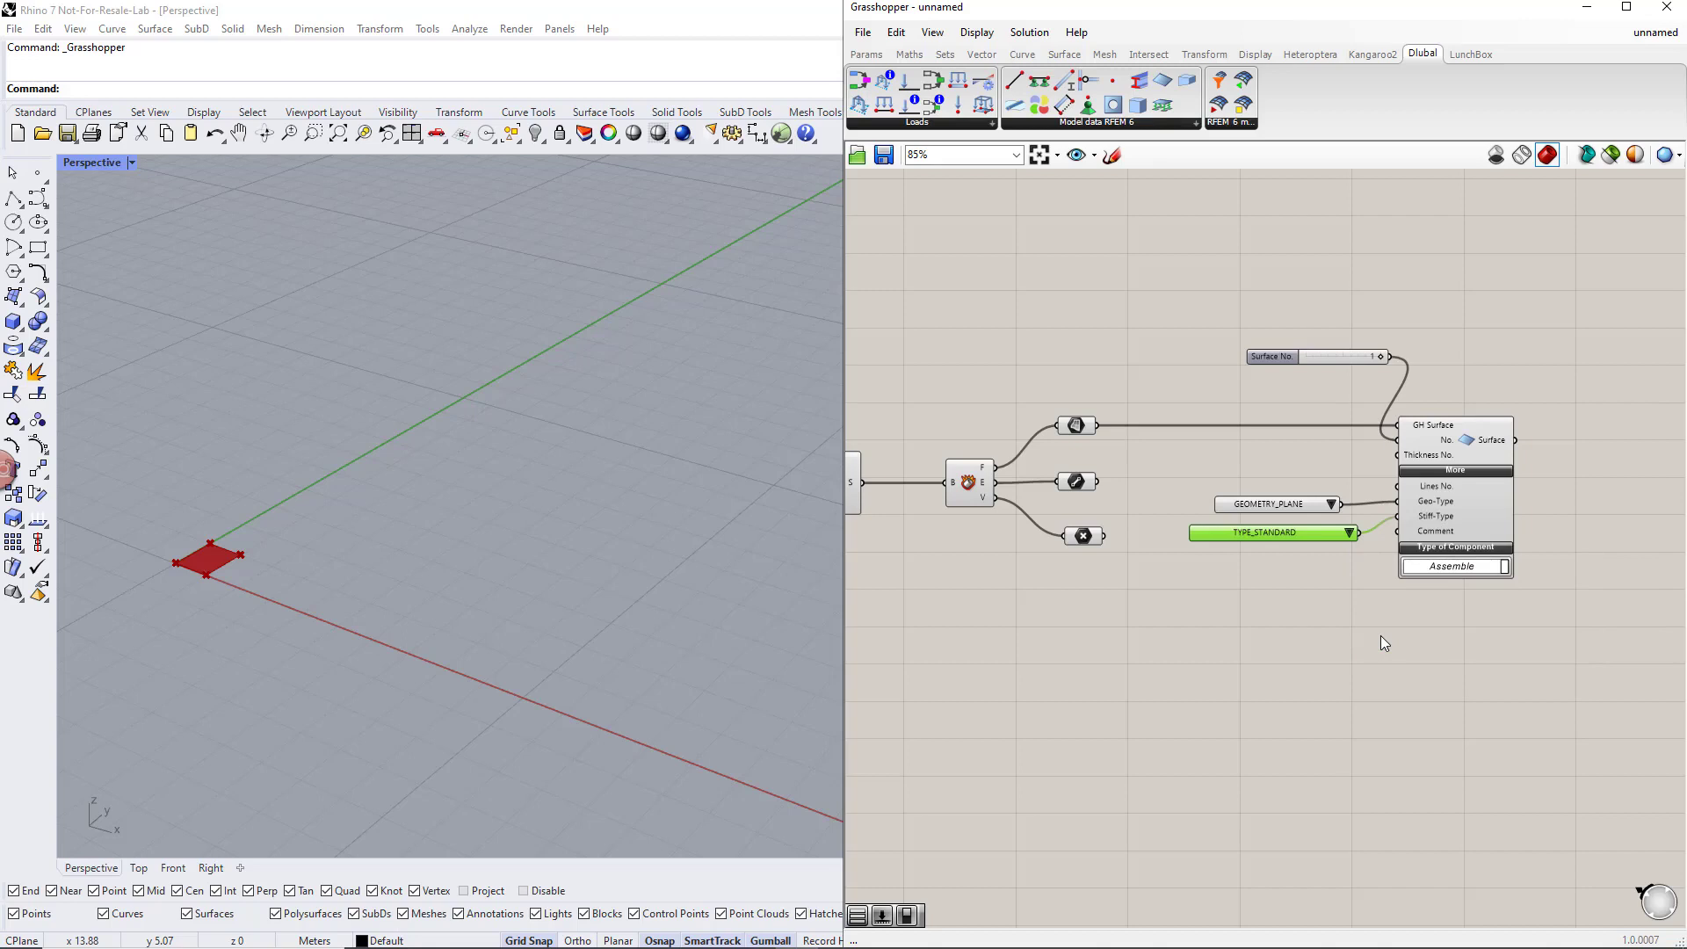
Move the RFEM Surface component with its slider and value lists further away from the geometry parameters
drag(1480, 641, 1182, 344)
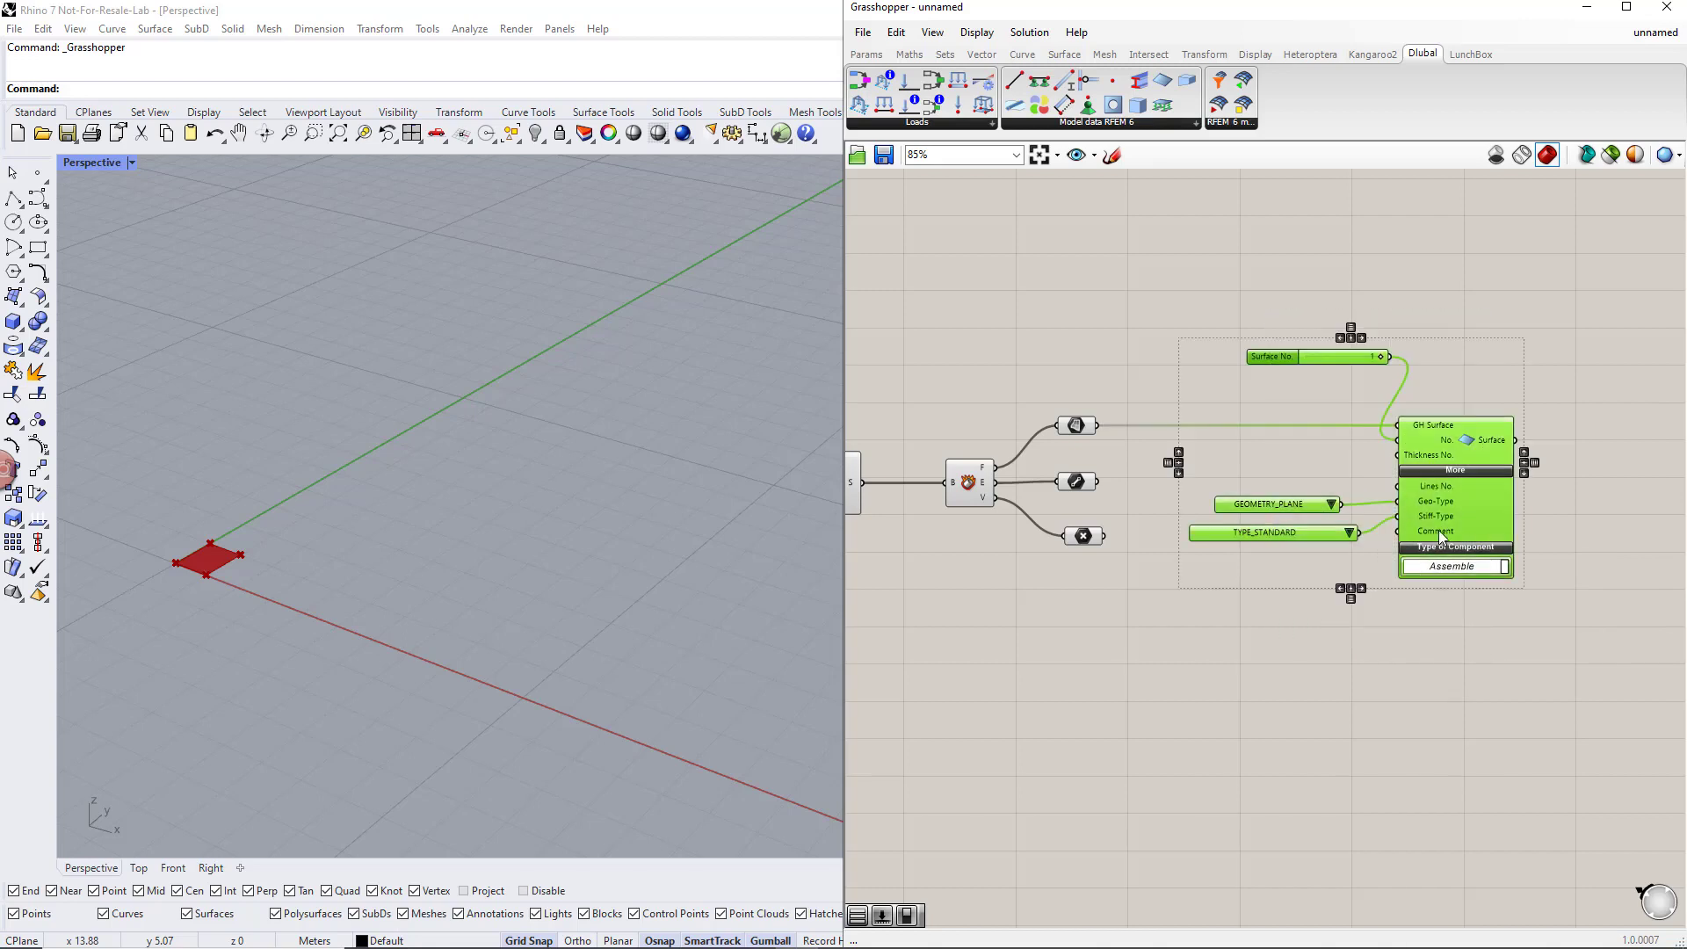
drag(1445, 521, 1622, 520)
right_drag(1539, 466, 1338, 492)
click(1338, 492)
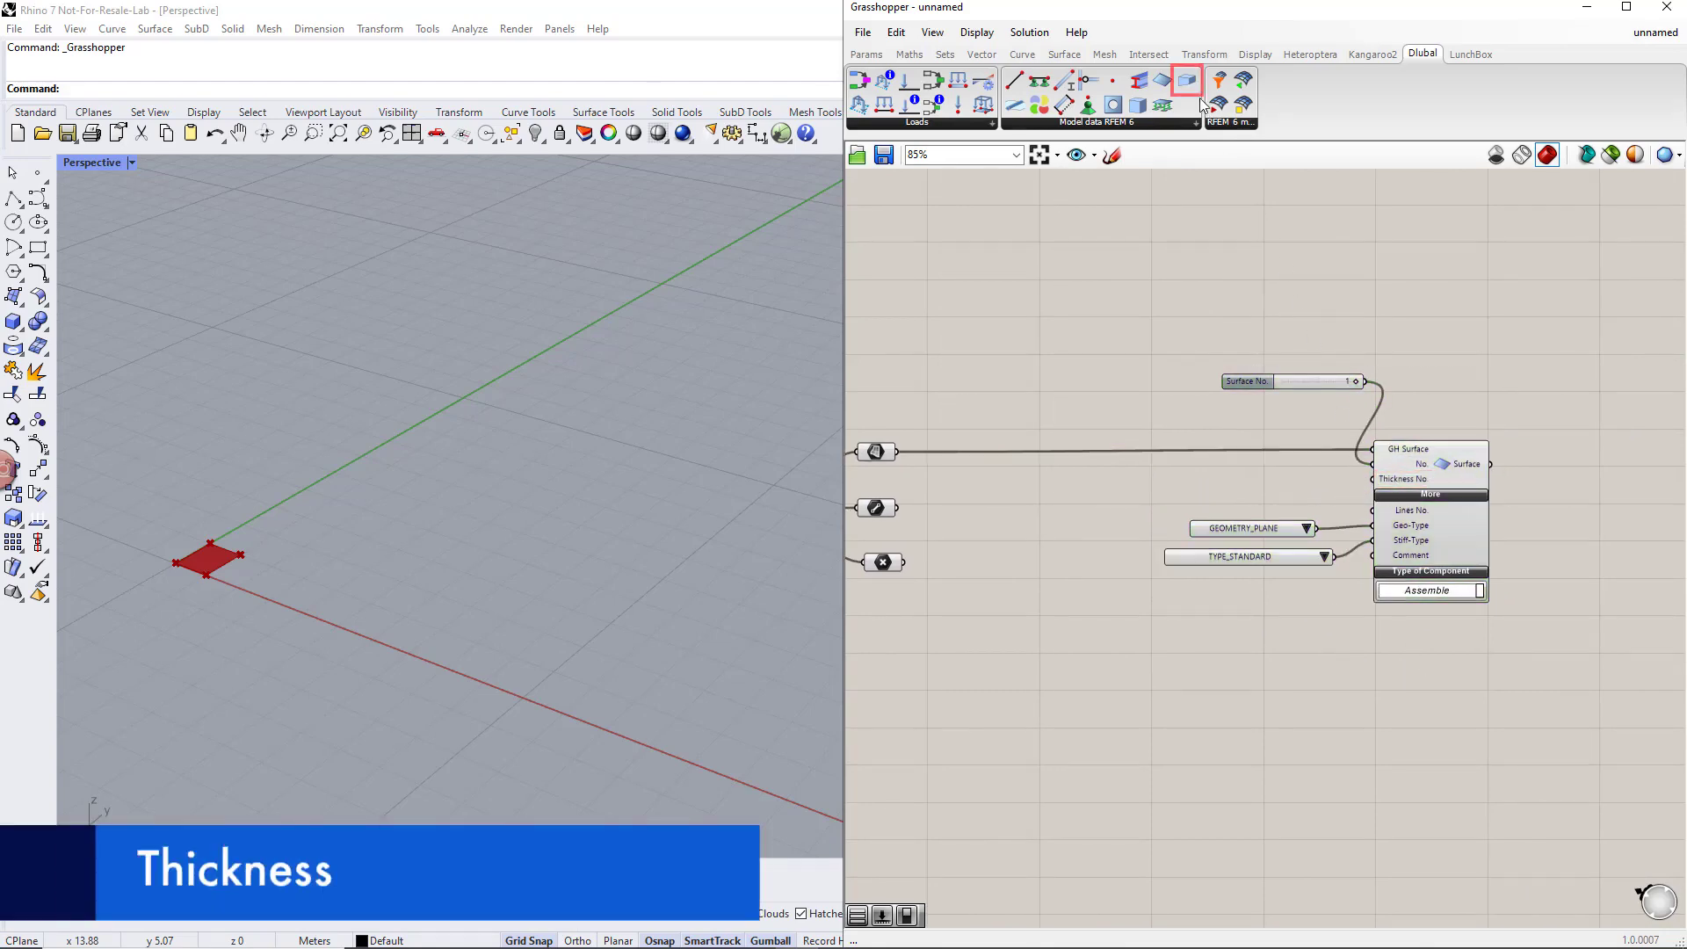
Add a Dlubal Thickness component above the Surface No. slider and connect a number slider with value 1 to its No. input
drag(1193, 90, 1217, 192)
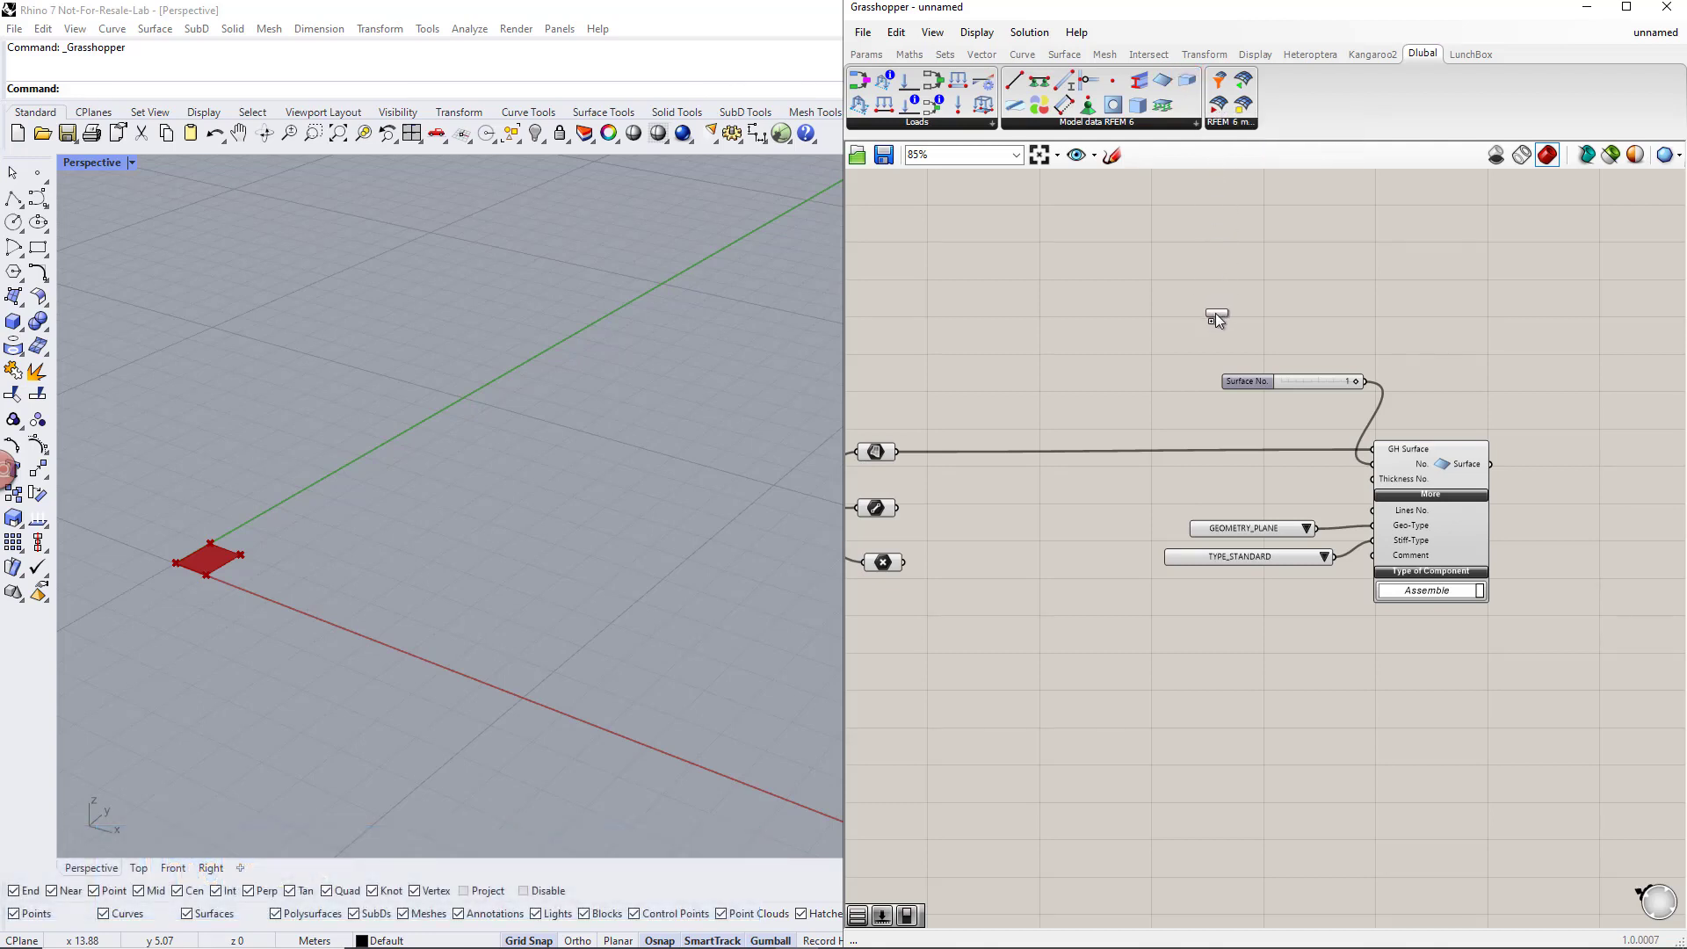
drag(1215, 313, 1207, 304)
right_drag(1300, 419, 1349, 501)
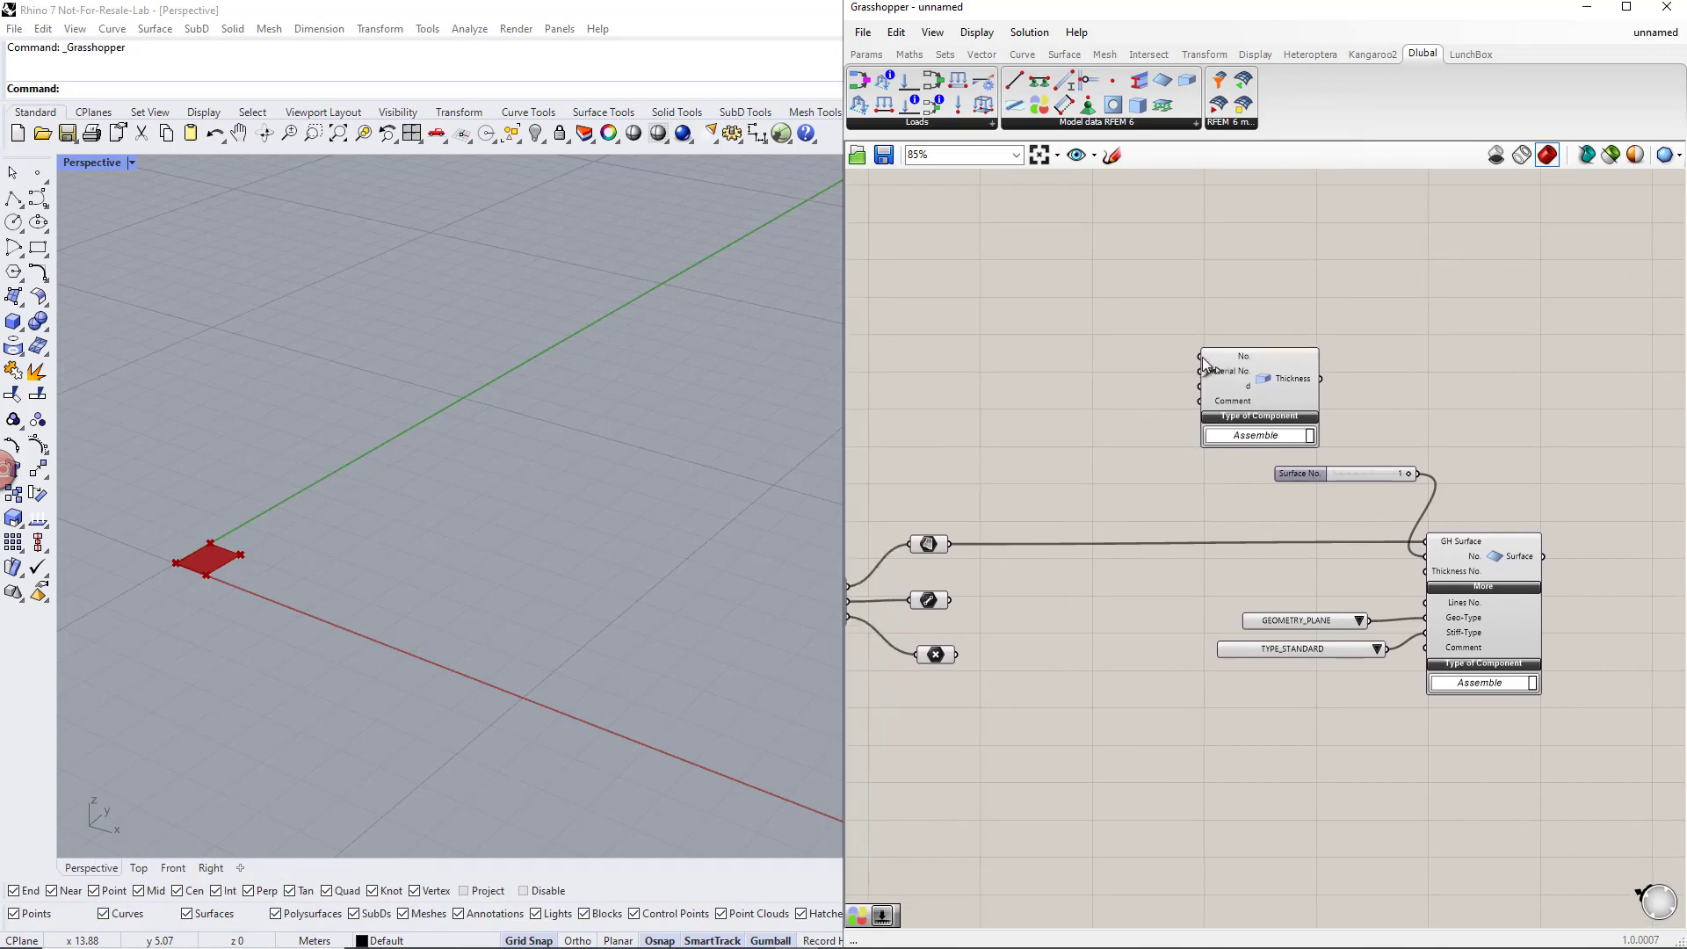
double_click(1097, 304)
text(slider)
key(Return)
drag(1159, 296, 1200, 356)
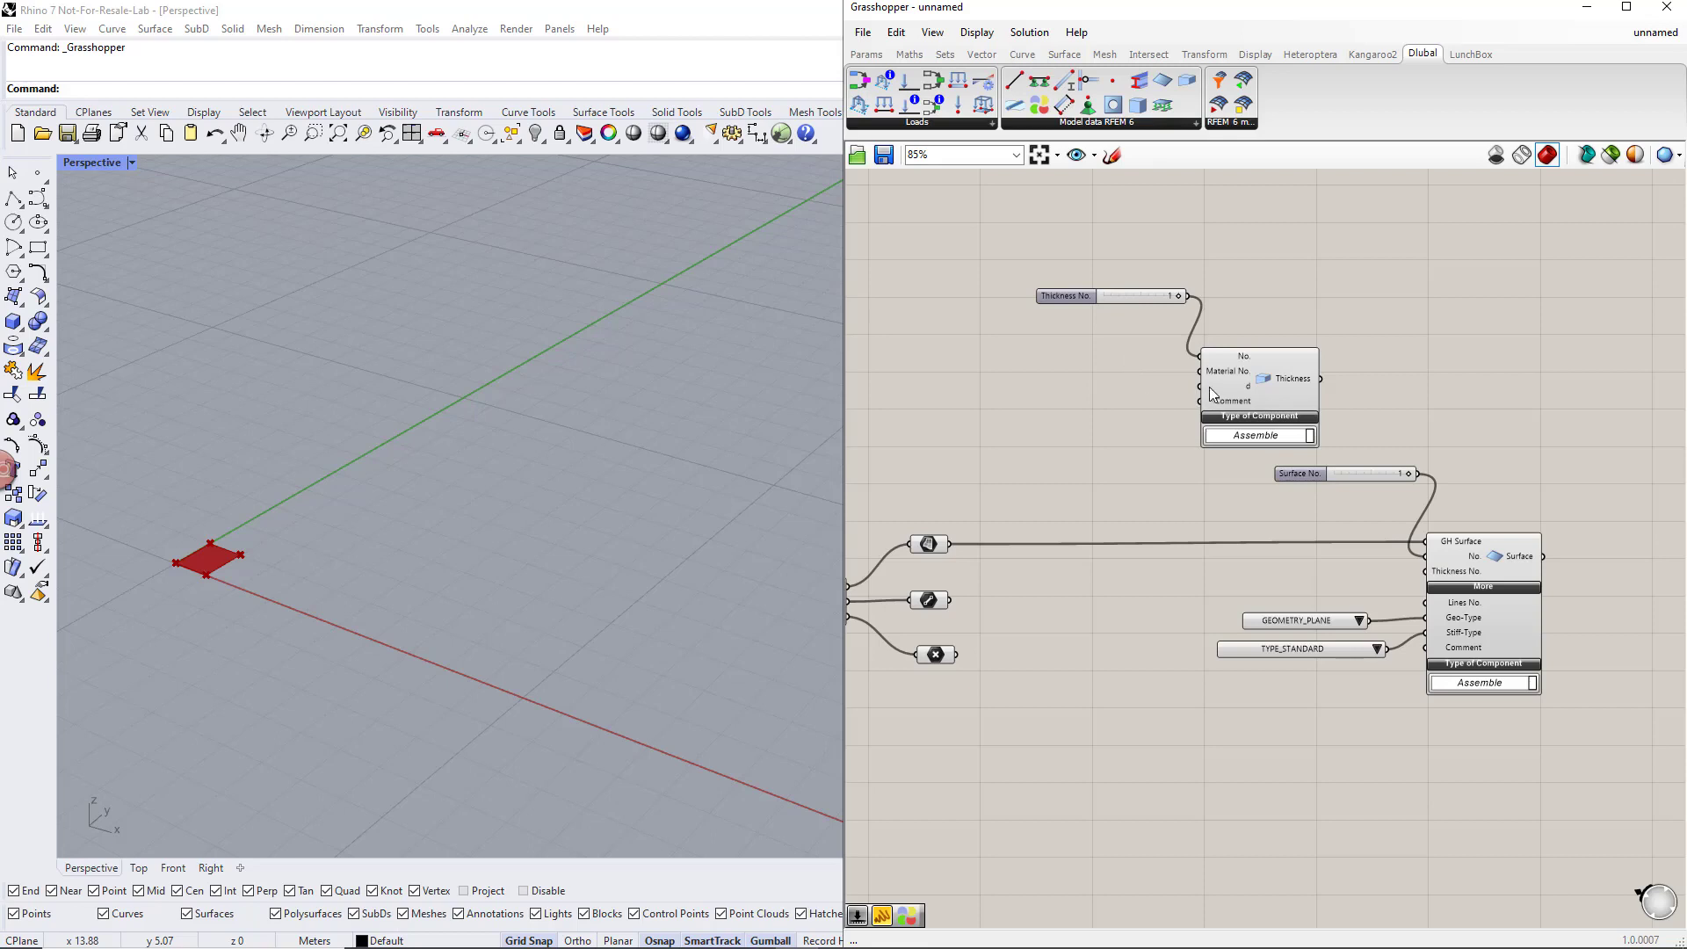
Add a number slider connected to the Thickness component's d input, with three decimals and the value 0.2
double_click(1100, 418)
text(number slider)
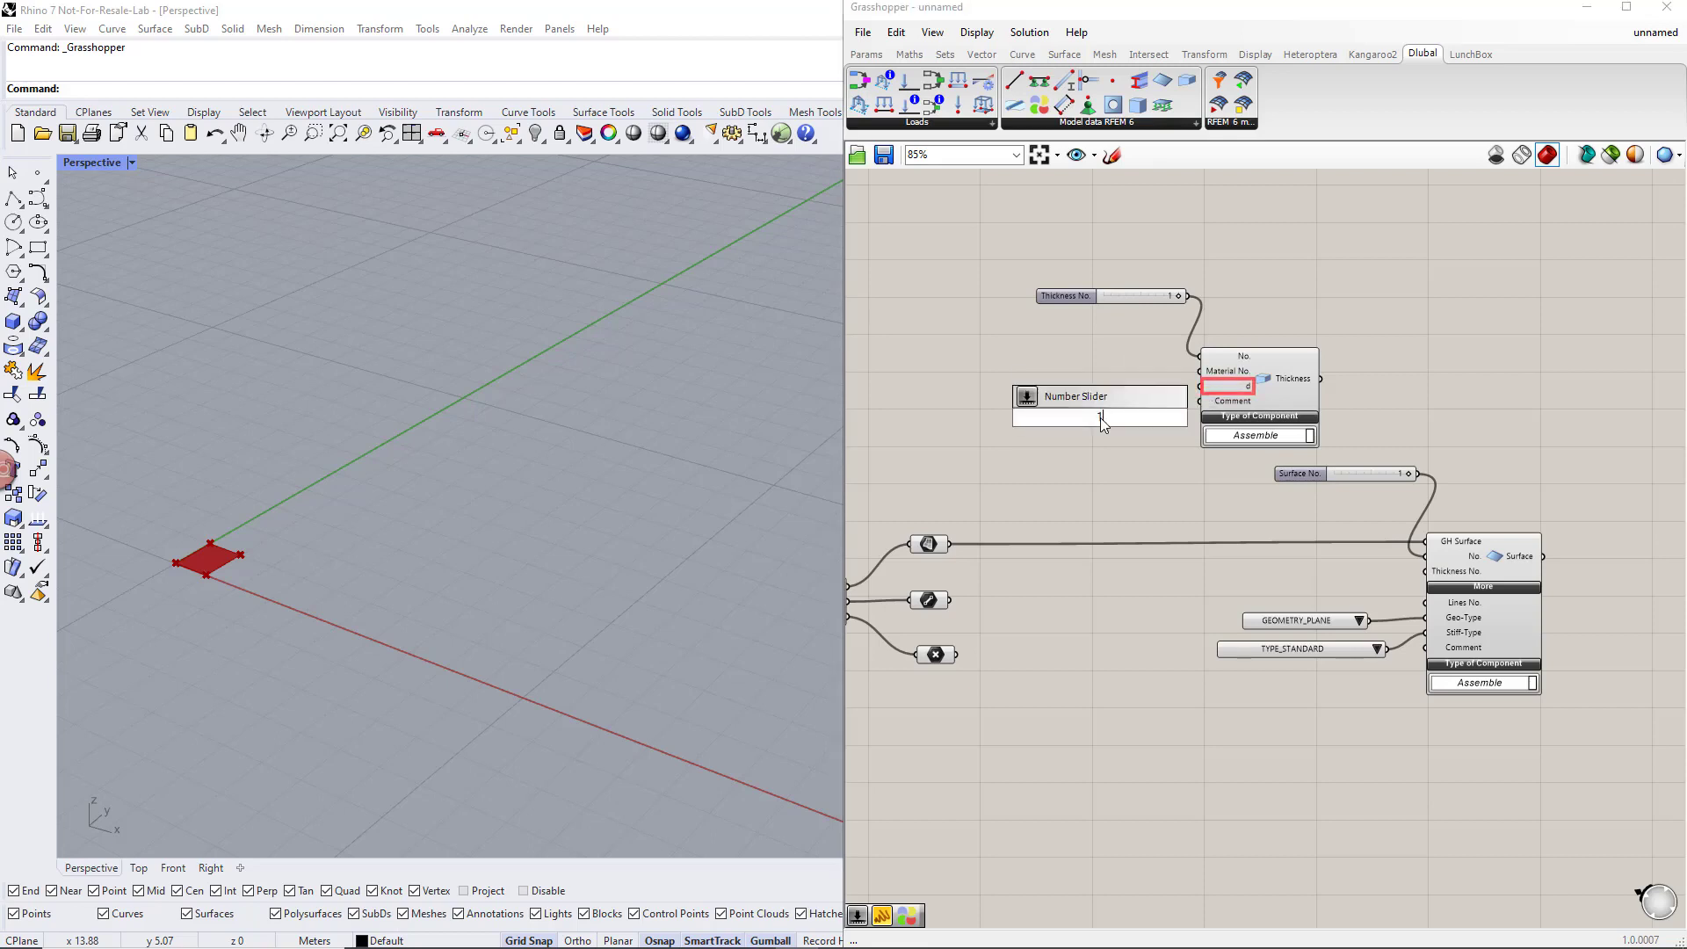
key(Return)
click(1105, 419)
drag(1161, 418, 1198, 387)
right_click(1074, 419)
mouse_move(1134, 471)
click(1300, 471)
double_click(1161, 423)
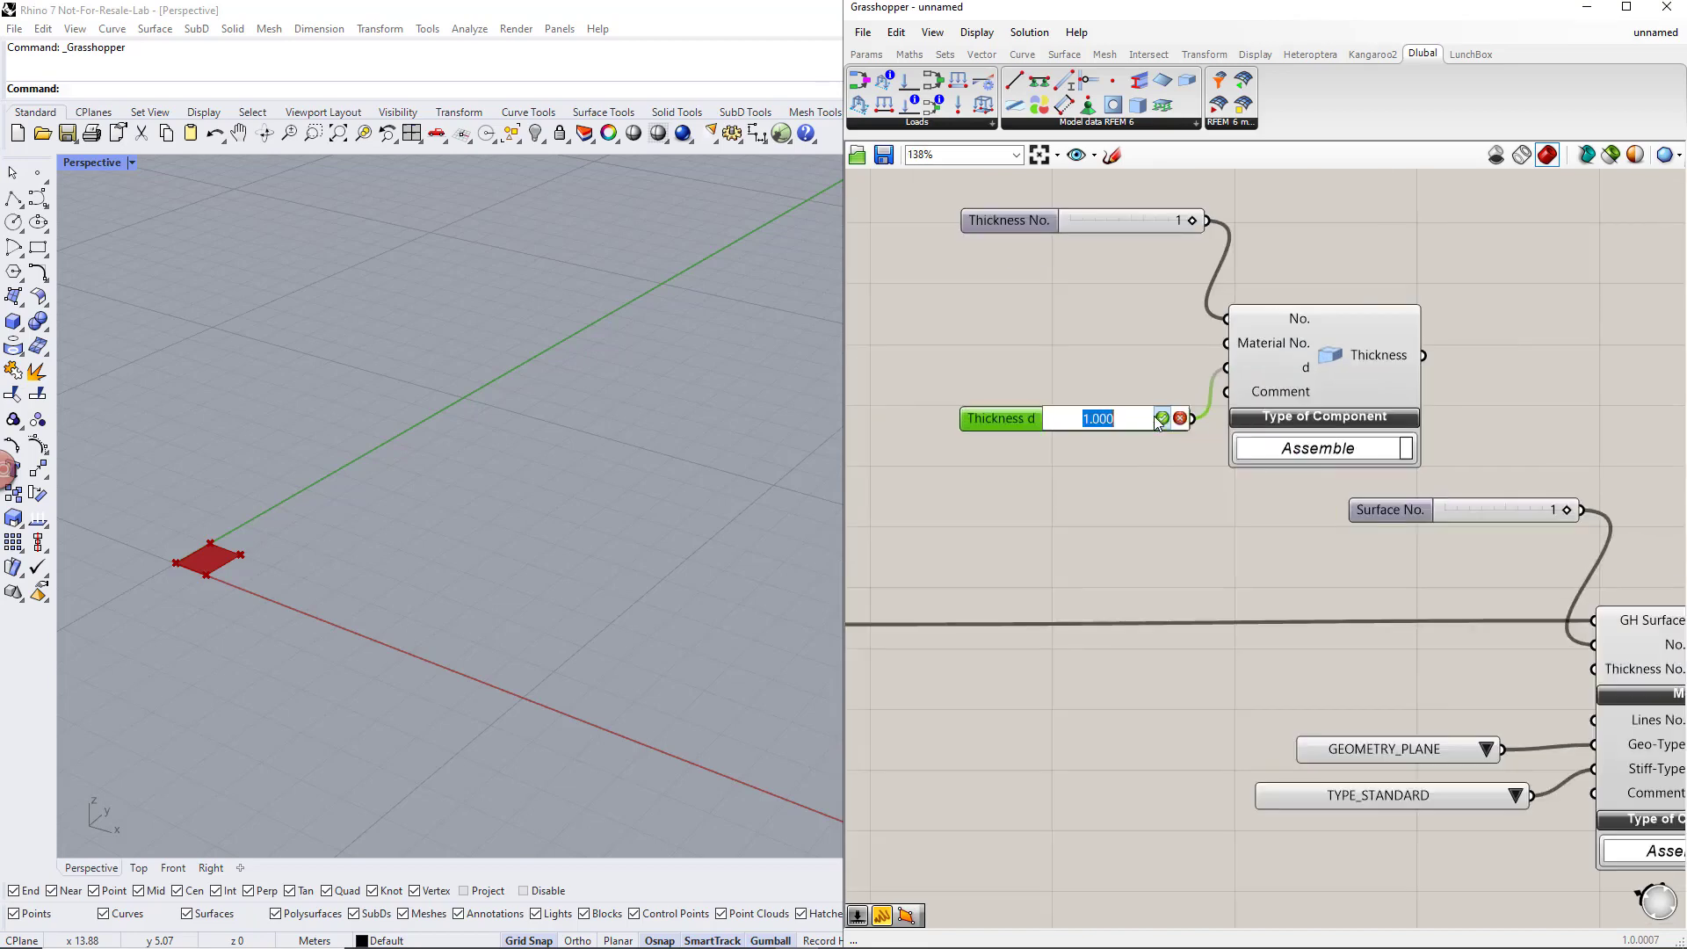
text(0.2)
click(1161, 419)
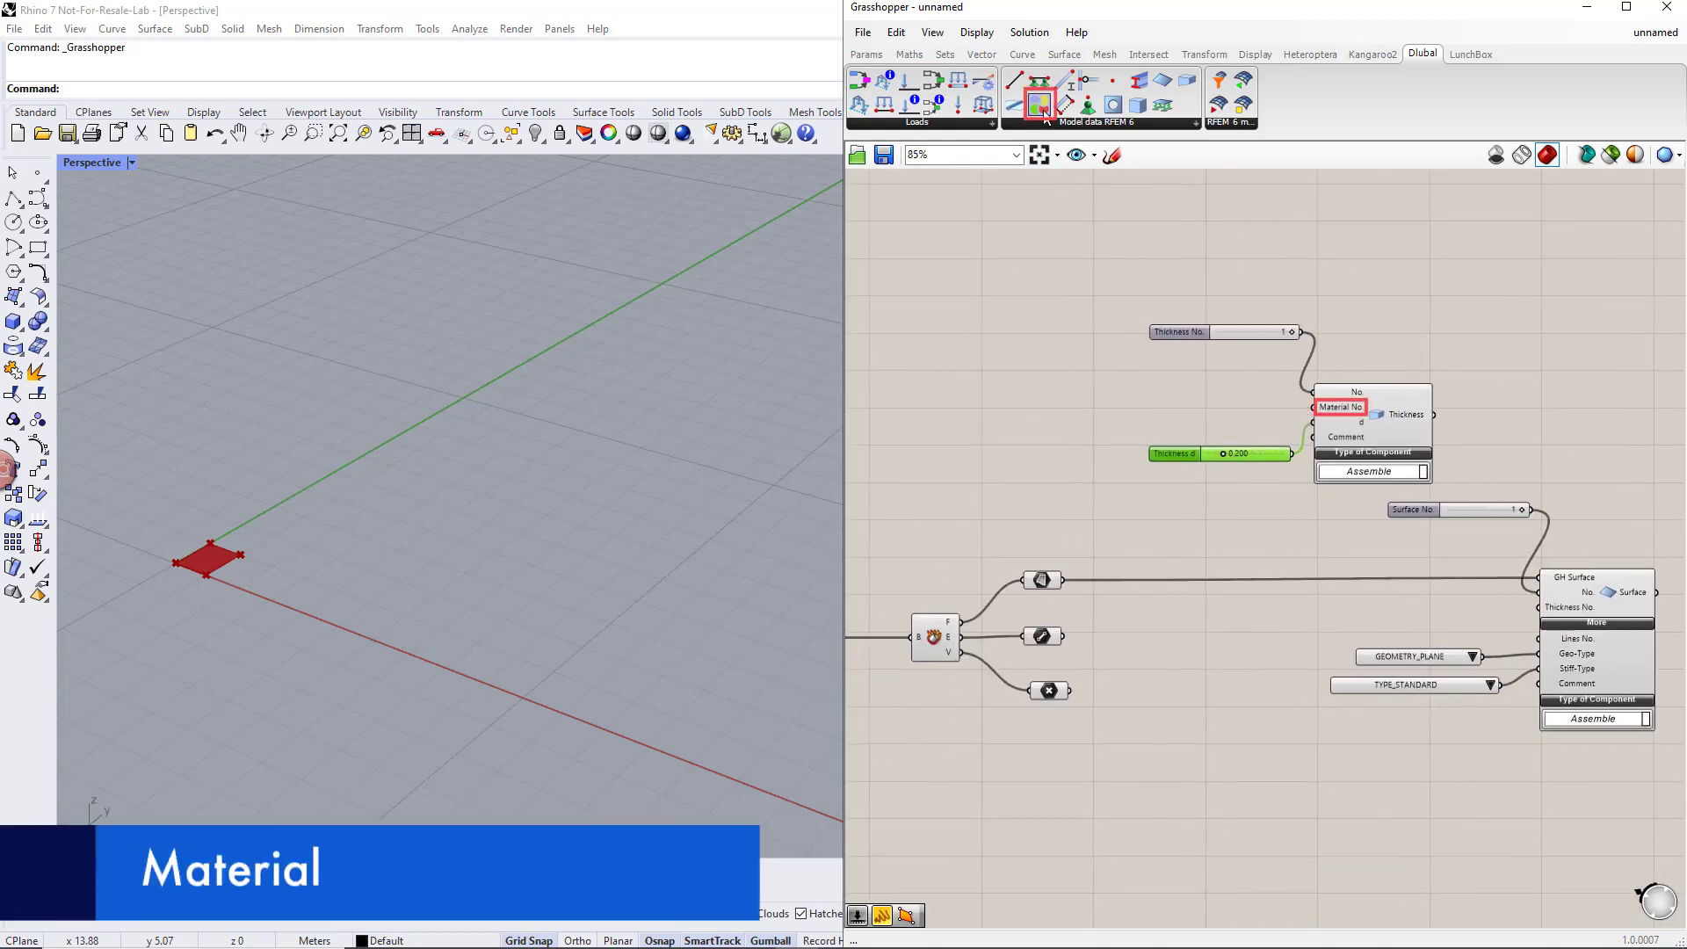
Add a Dlubal Material component before the Thickness component and connect a number slider with value 1 to its No. input
drag(1039, 104, 1026, 347)
right_drag(1027, 346, 1106, 373)
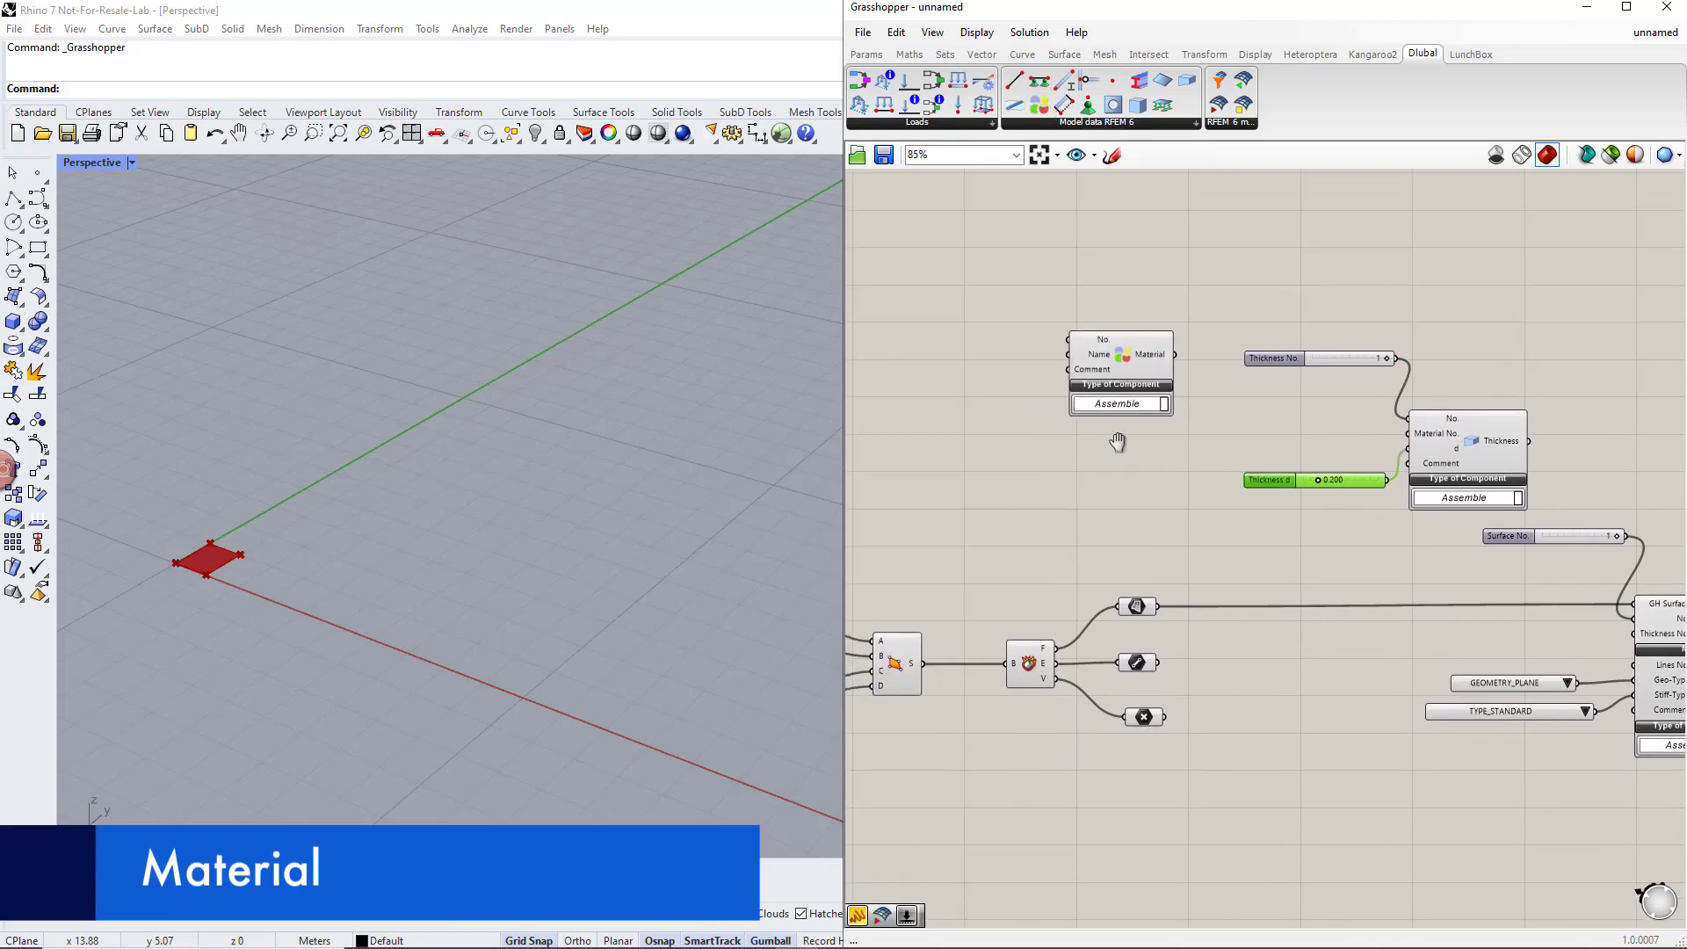
double_click(960, 304)
text(1)
key(Return)
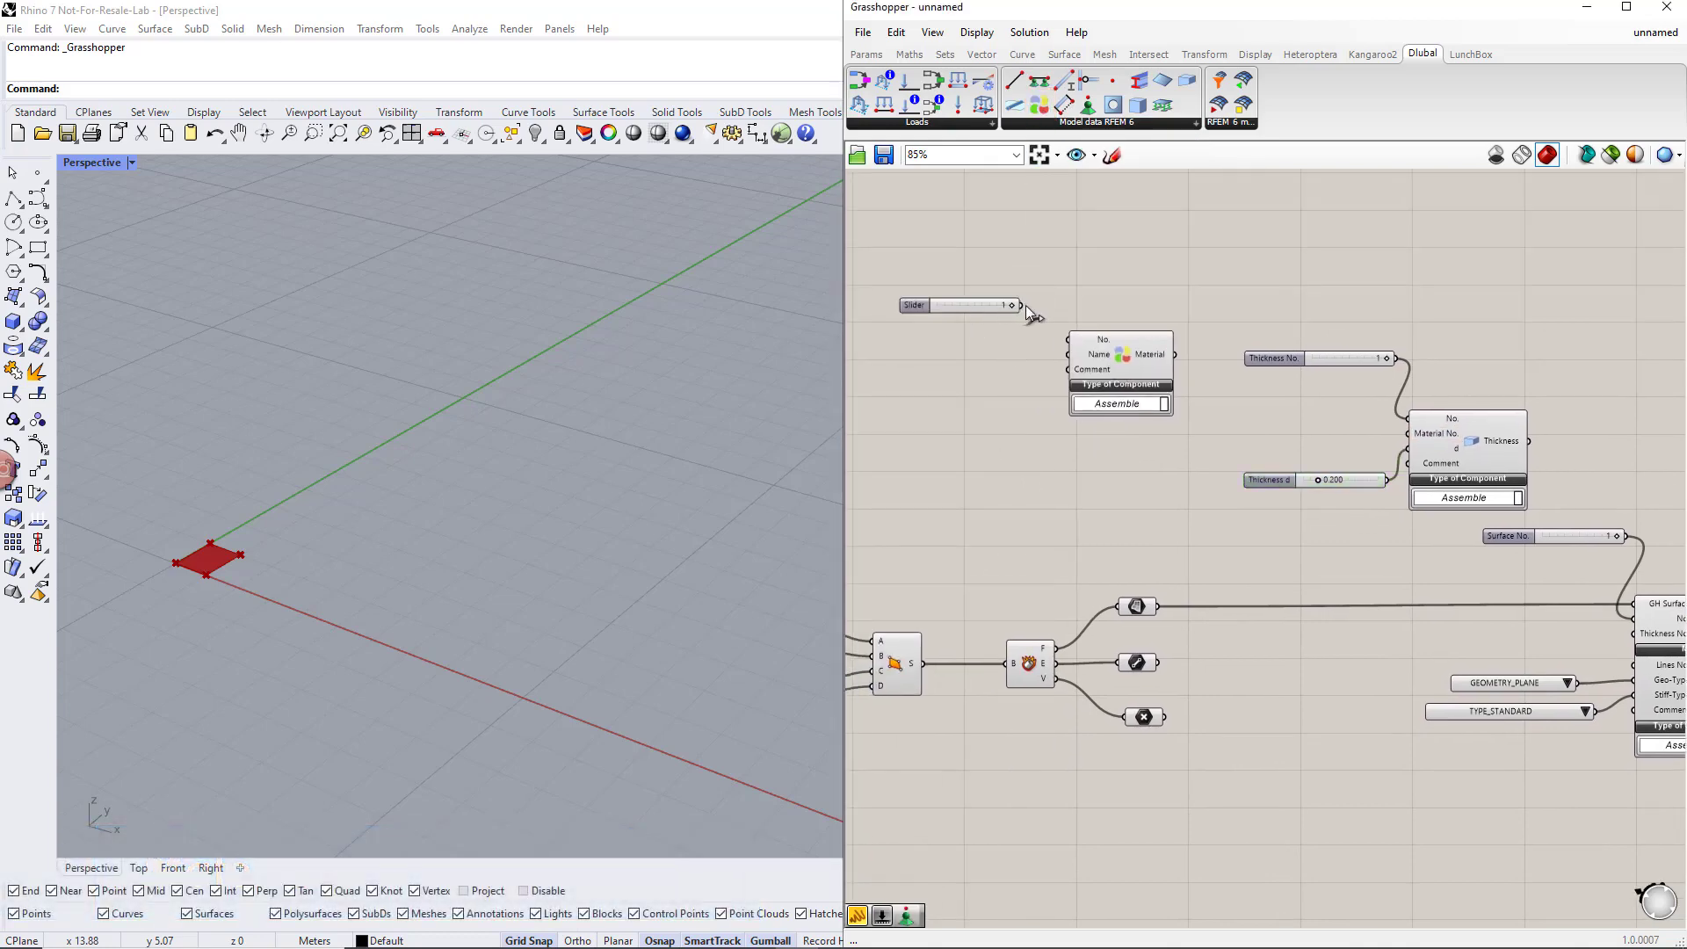
drag(1035, 305, 1070, 339)
right_drag(1036, 398, 1068, 402)
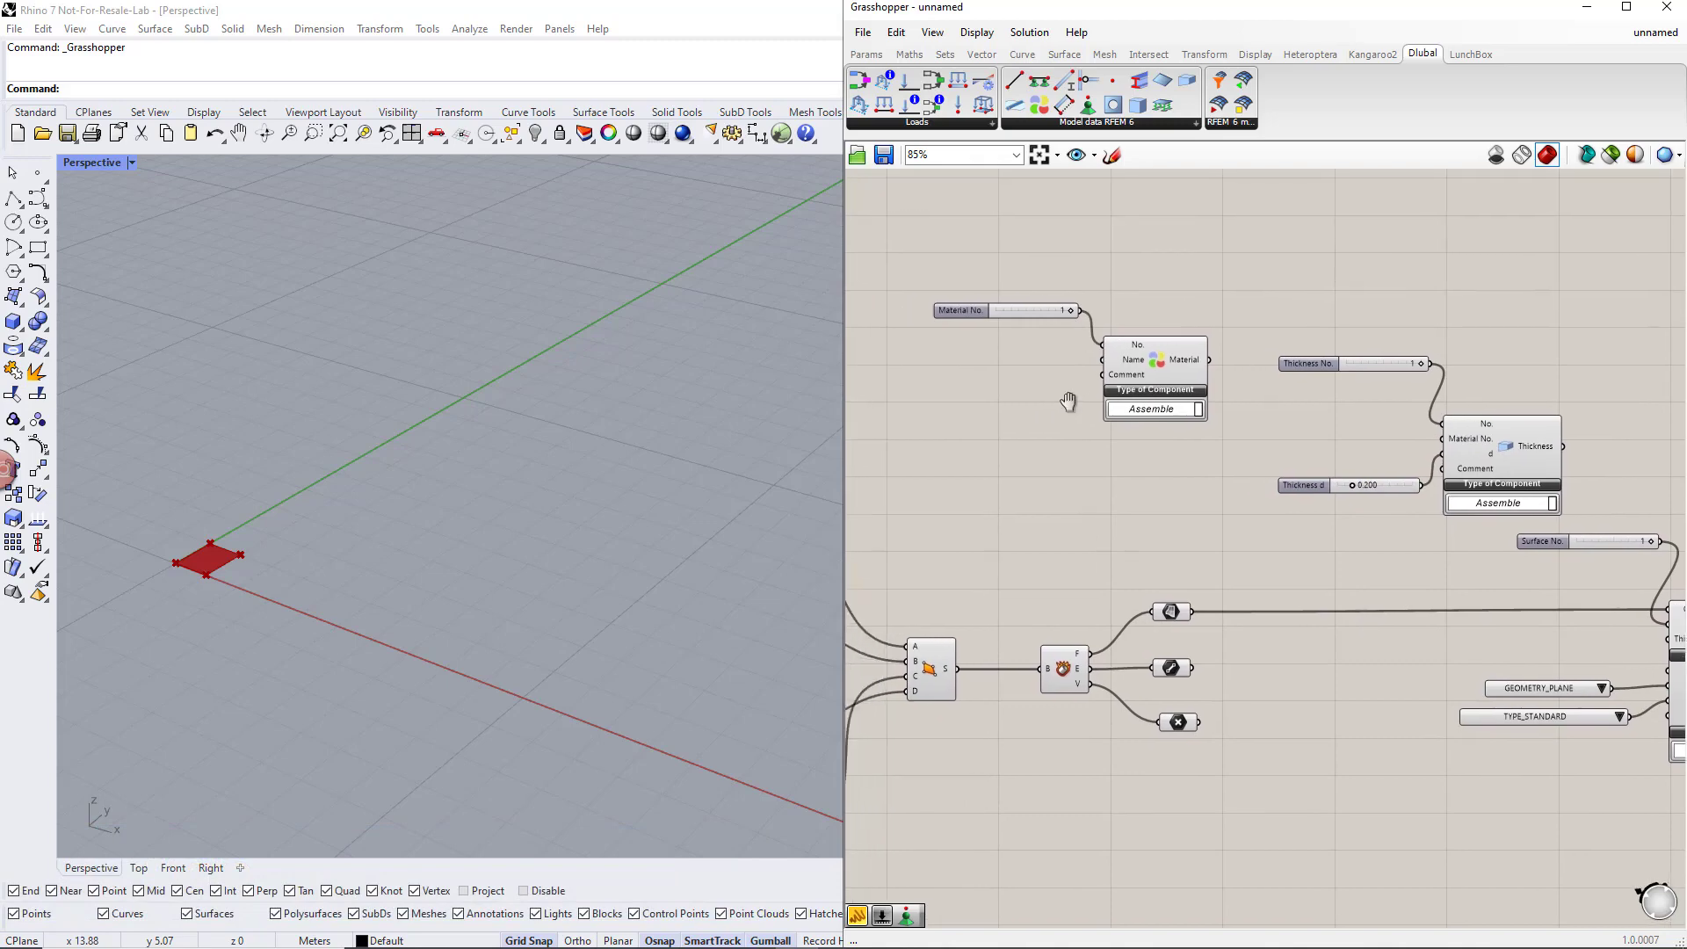
Add a panel containing C30/37 and connect it to the Material component's Name input
double_click(1009, 368)
text(//)
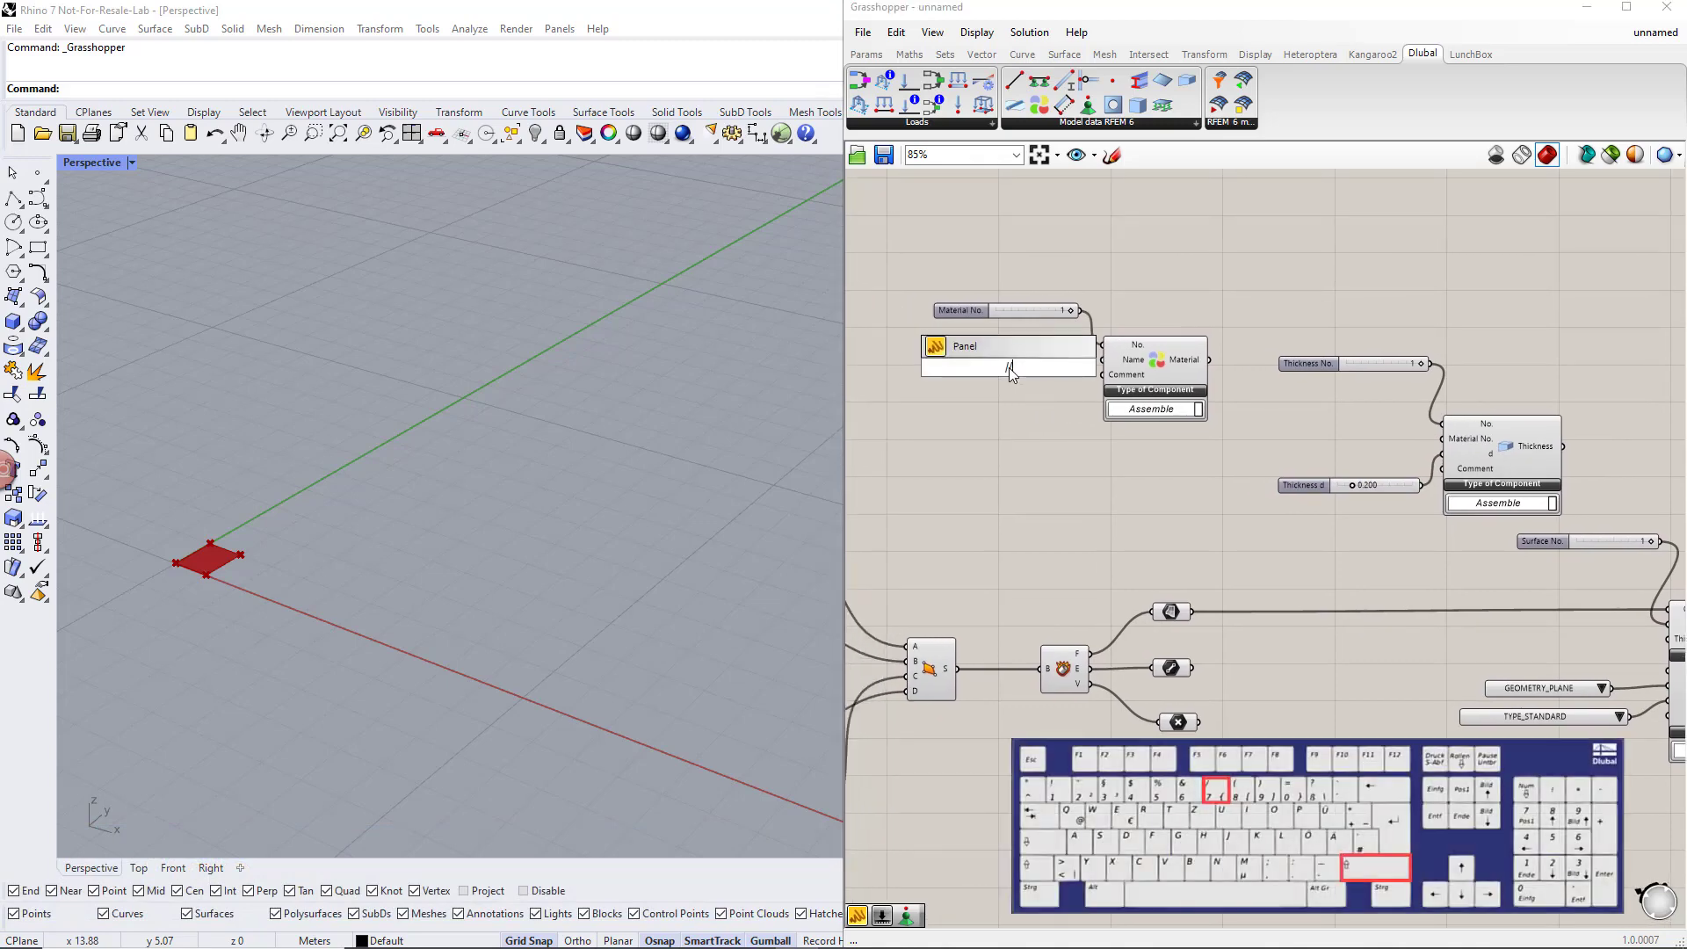
text(C30/37)
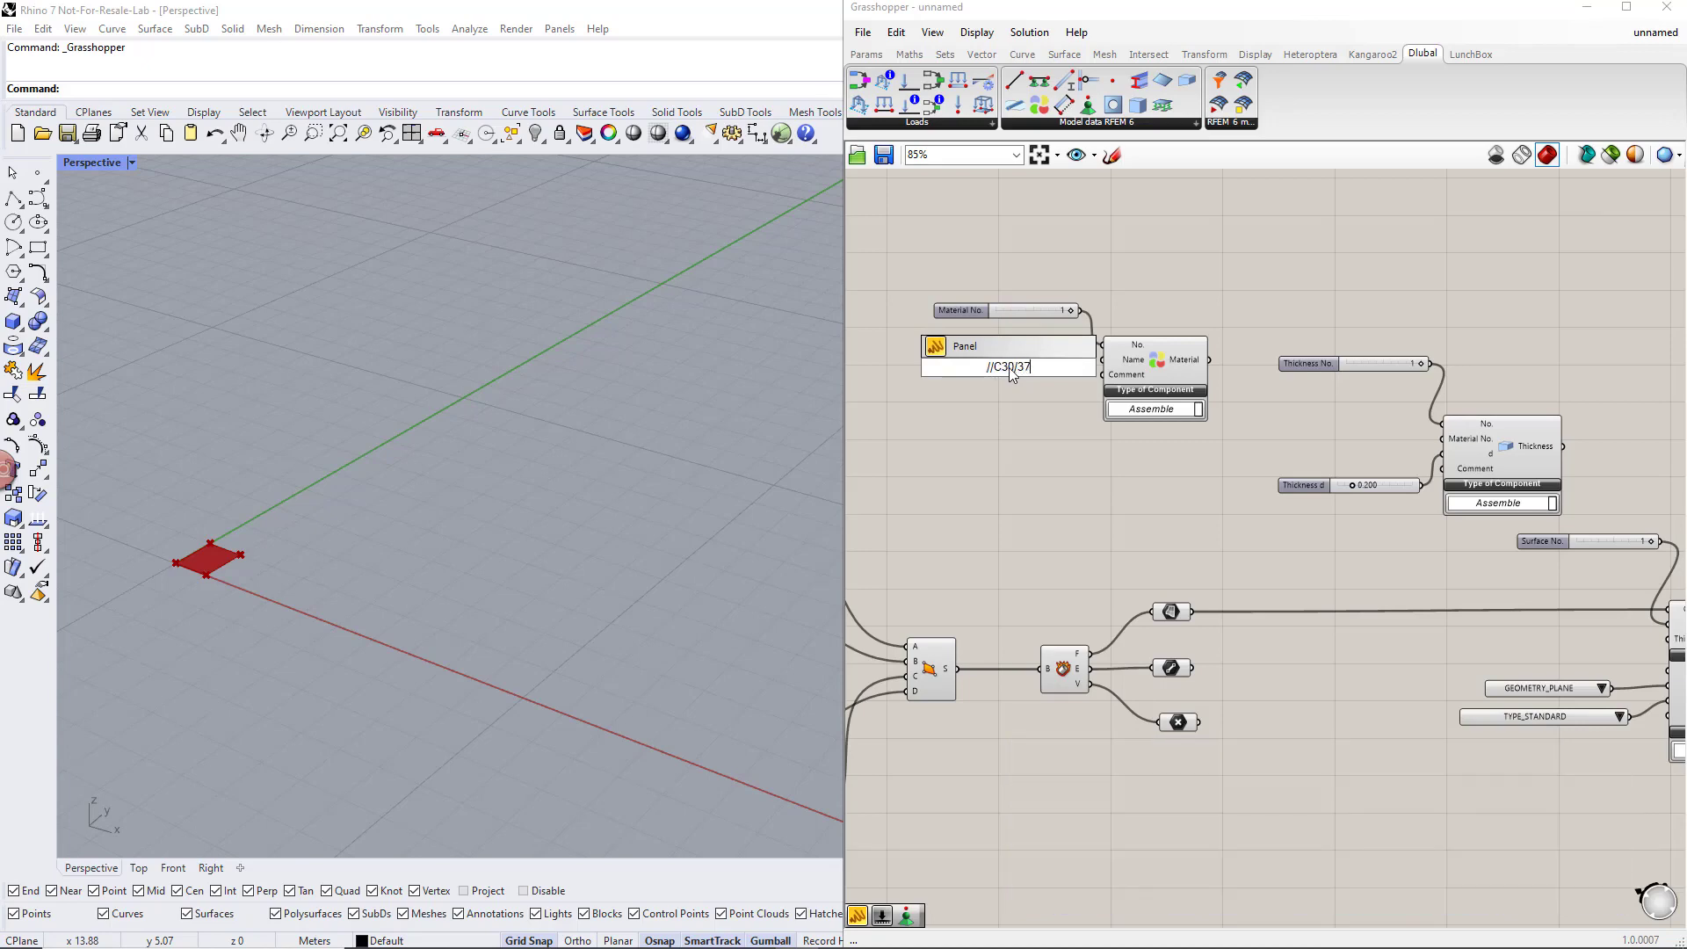
key(Return)
drag(1034, 367, 1102, 360)
Connect the Material output to the Thickness component's Material No. input and the Thickness output to the Surface's Thickness No. input
right_drag(1206, 368, 1009, 355)
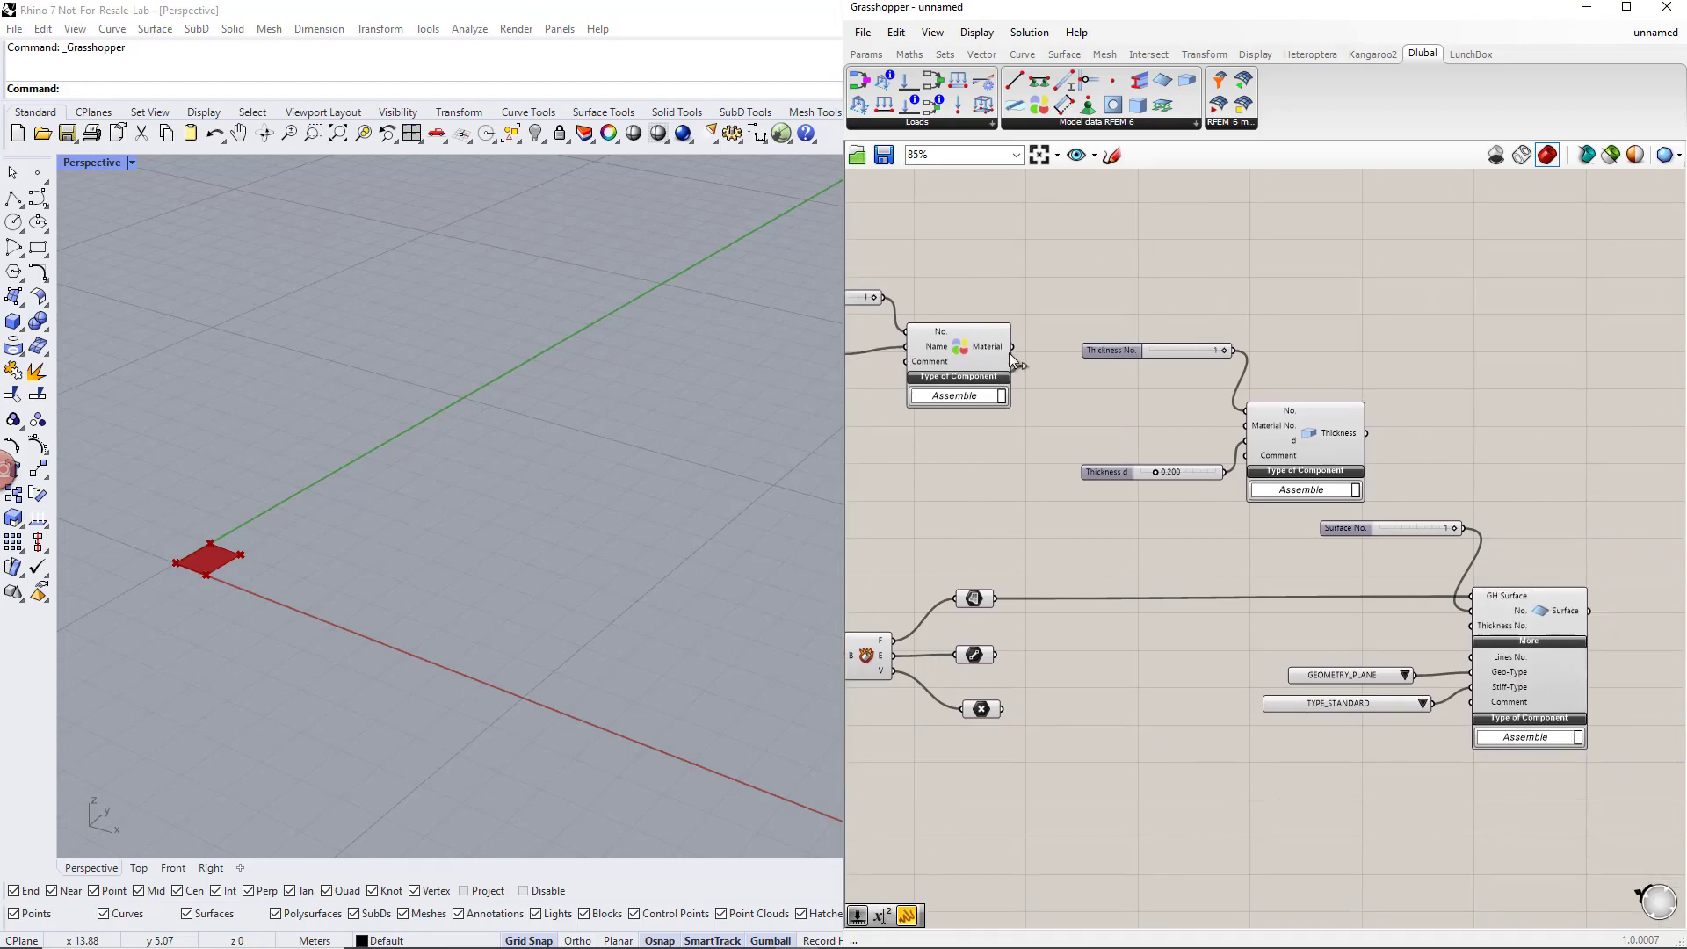
drag(1046, 391, 1448, 651)
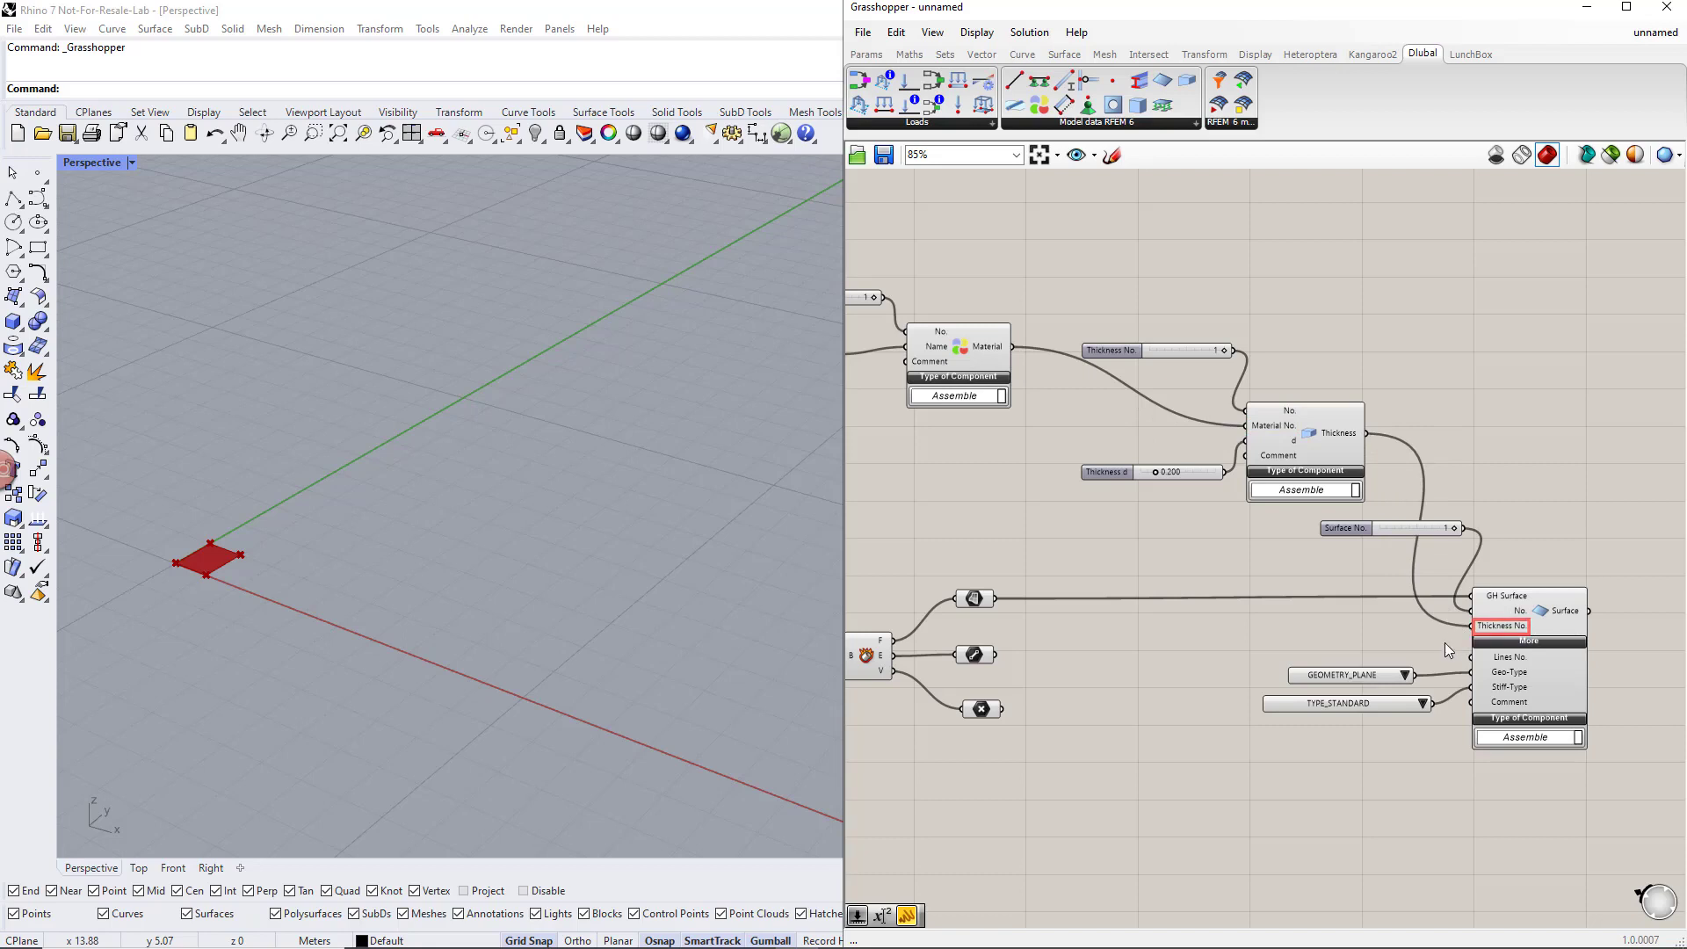
right_drag(1449, 651, 1346, 626)
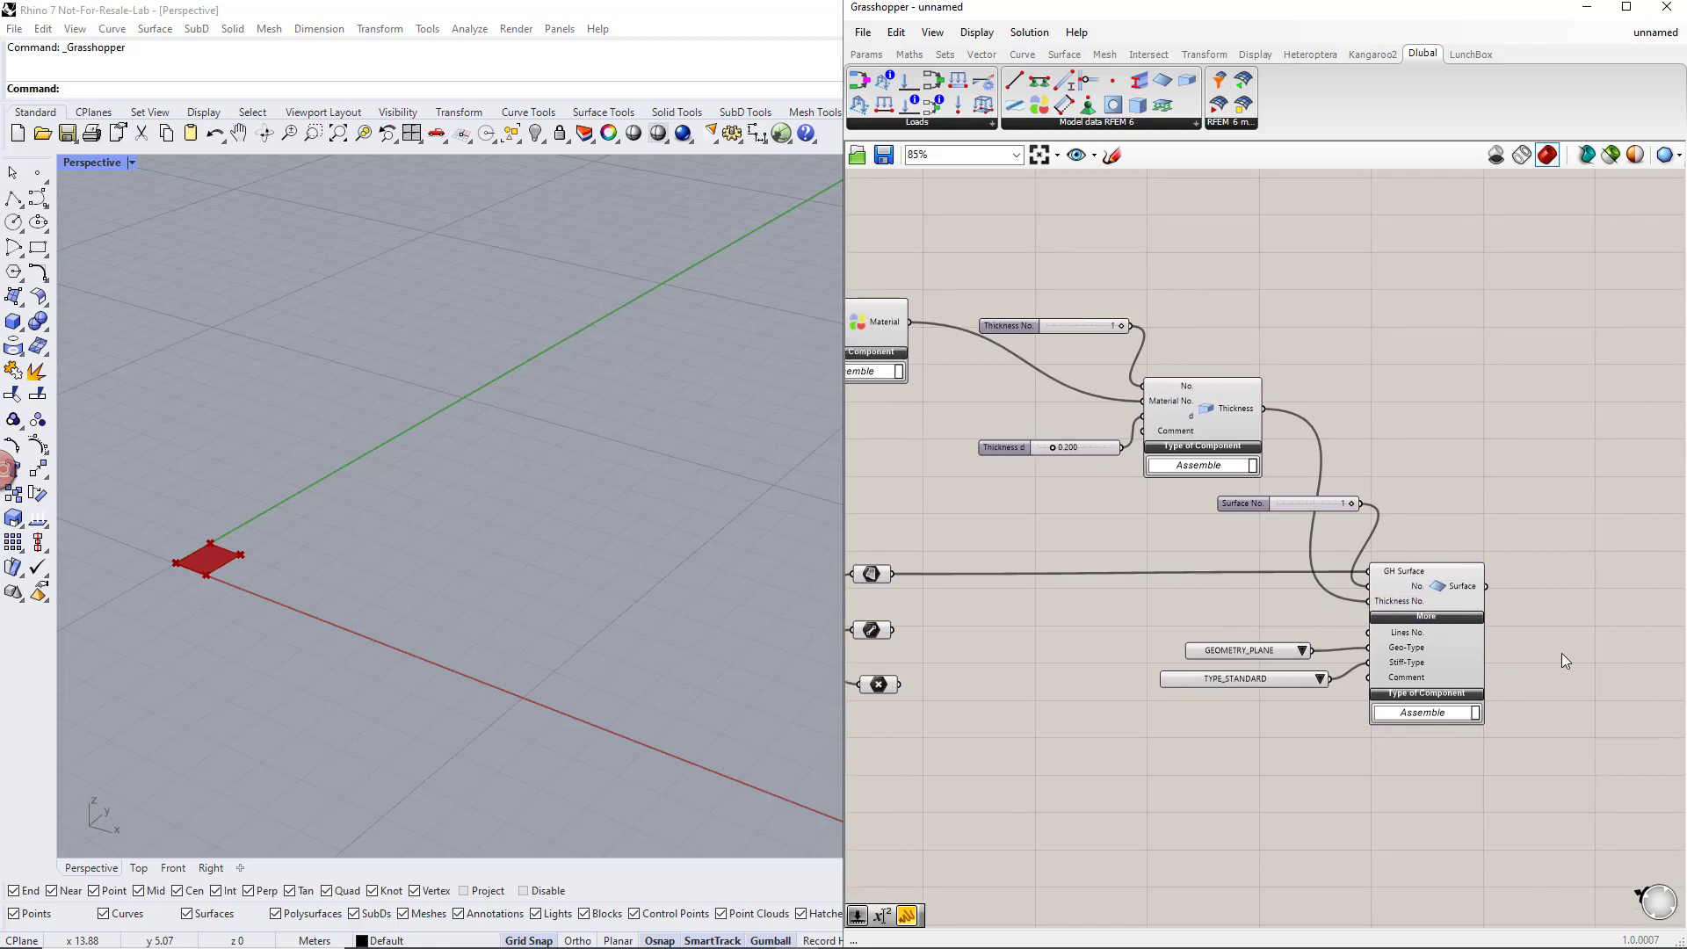
Add the Dlubal RFEM 6 export component beyond the RFEM Surface component's output side
right_drag(1563, 654, 1420, 631)
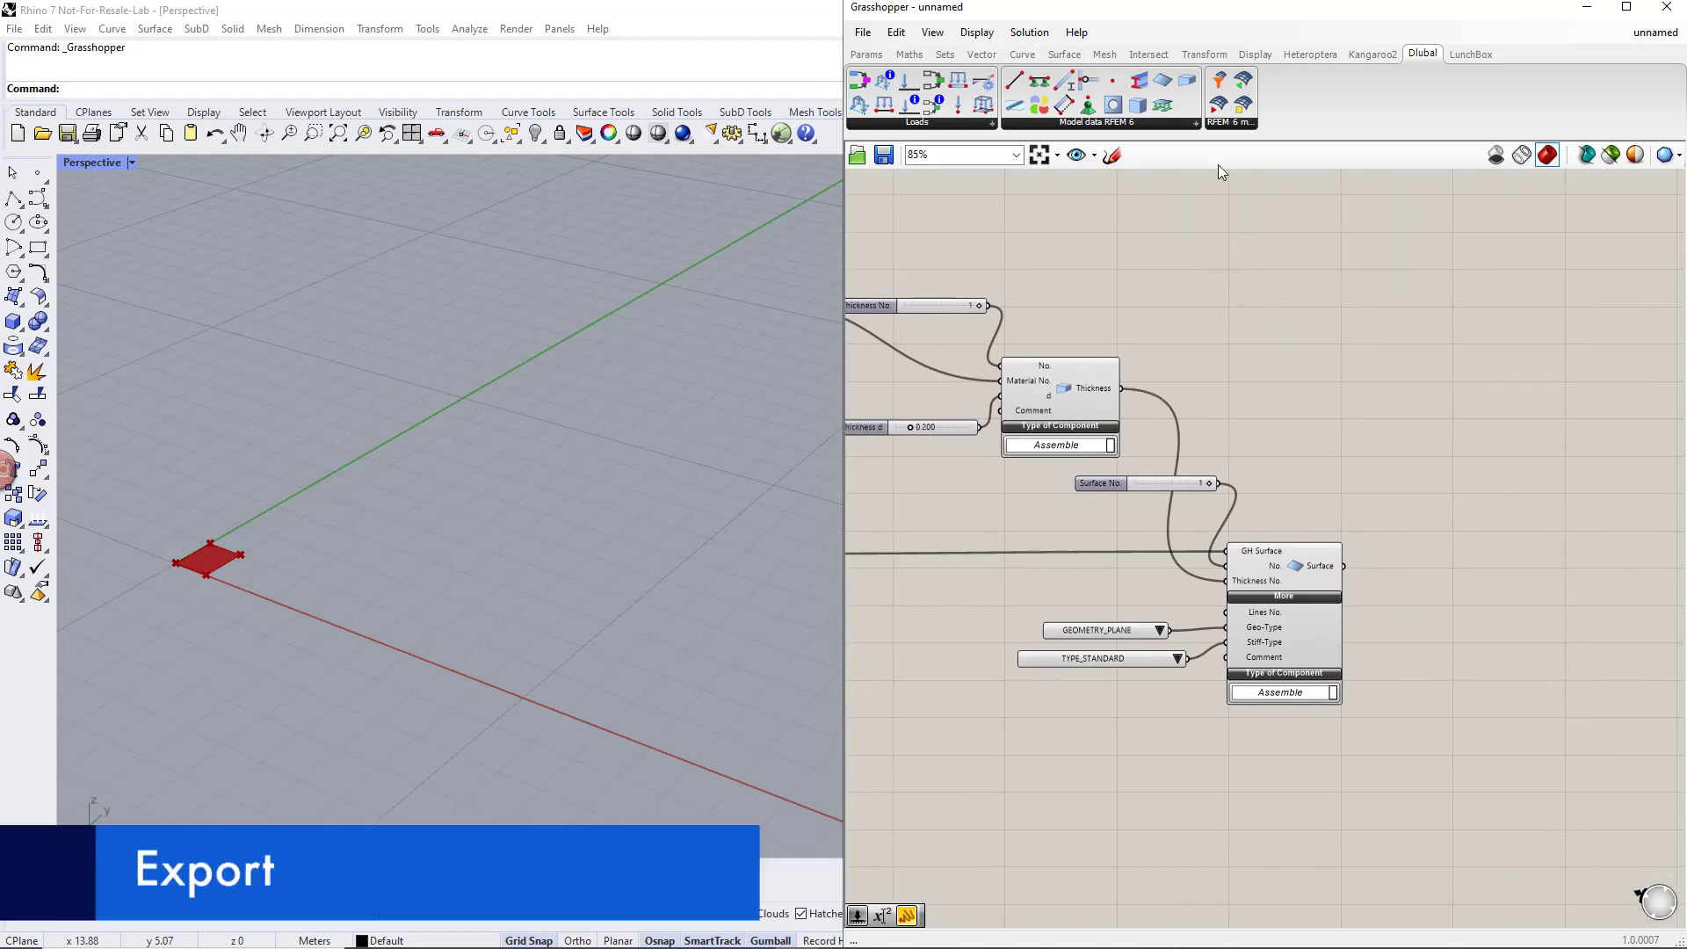
drag(1219, 106, 1574, 555)
click(1554, 589)
scroll(1447, 594, down, 1)
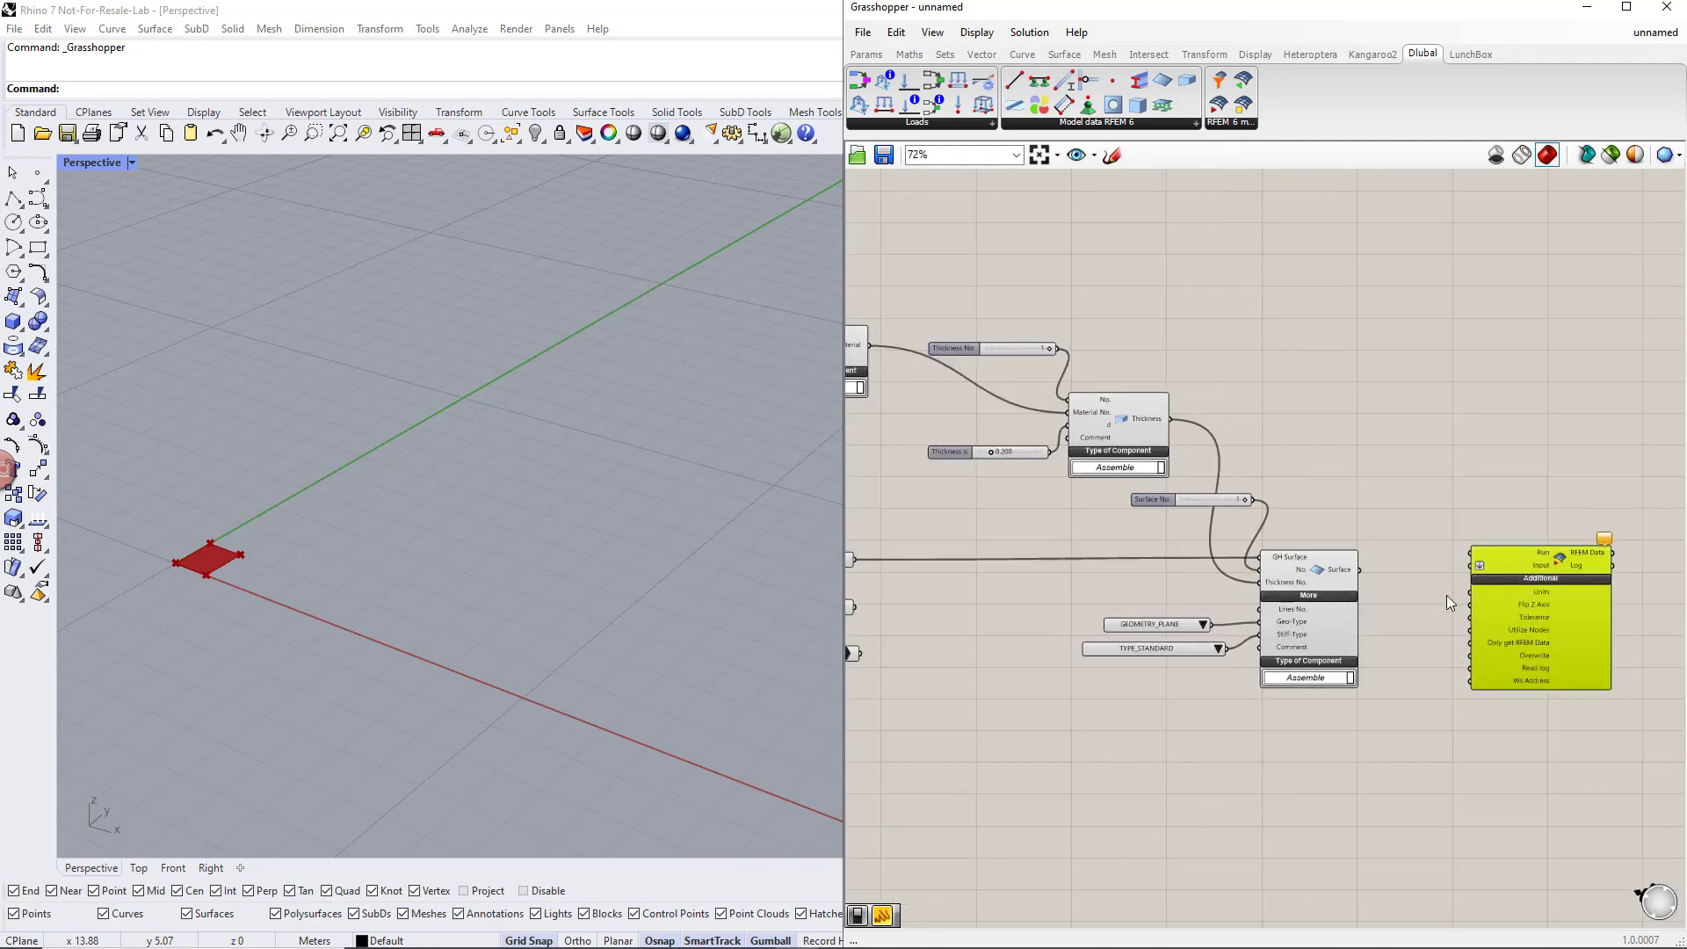
Add a Boolean Toggle above the export component, connect it to the Run input and adjust its placement
double_click(1423, 499)
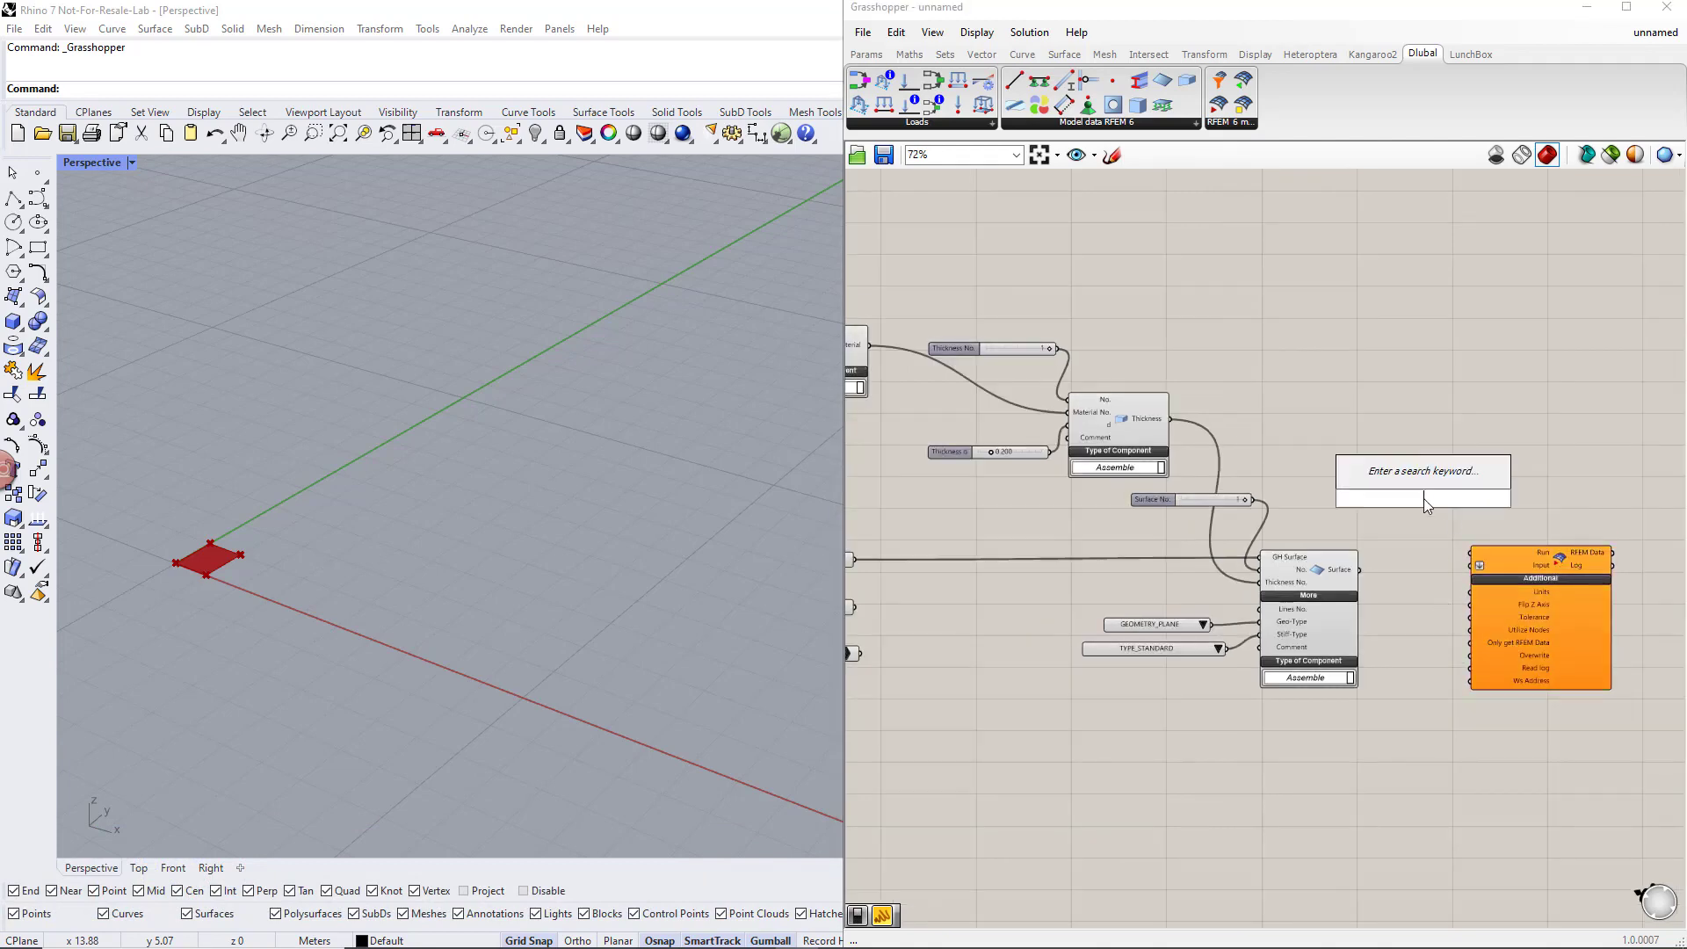
text(bool)
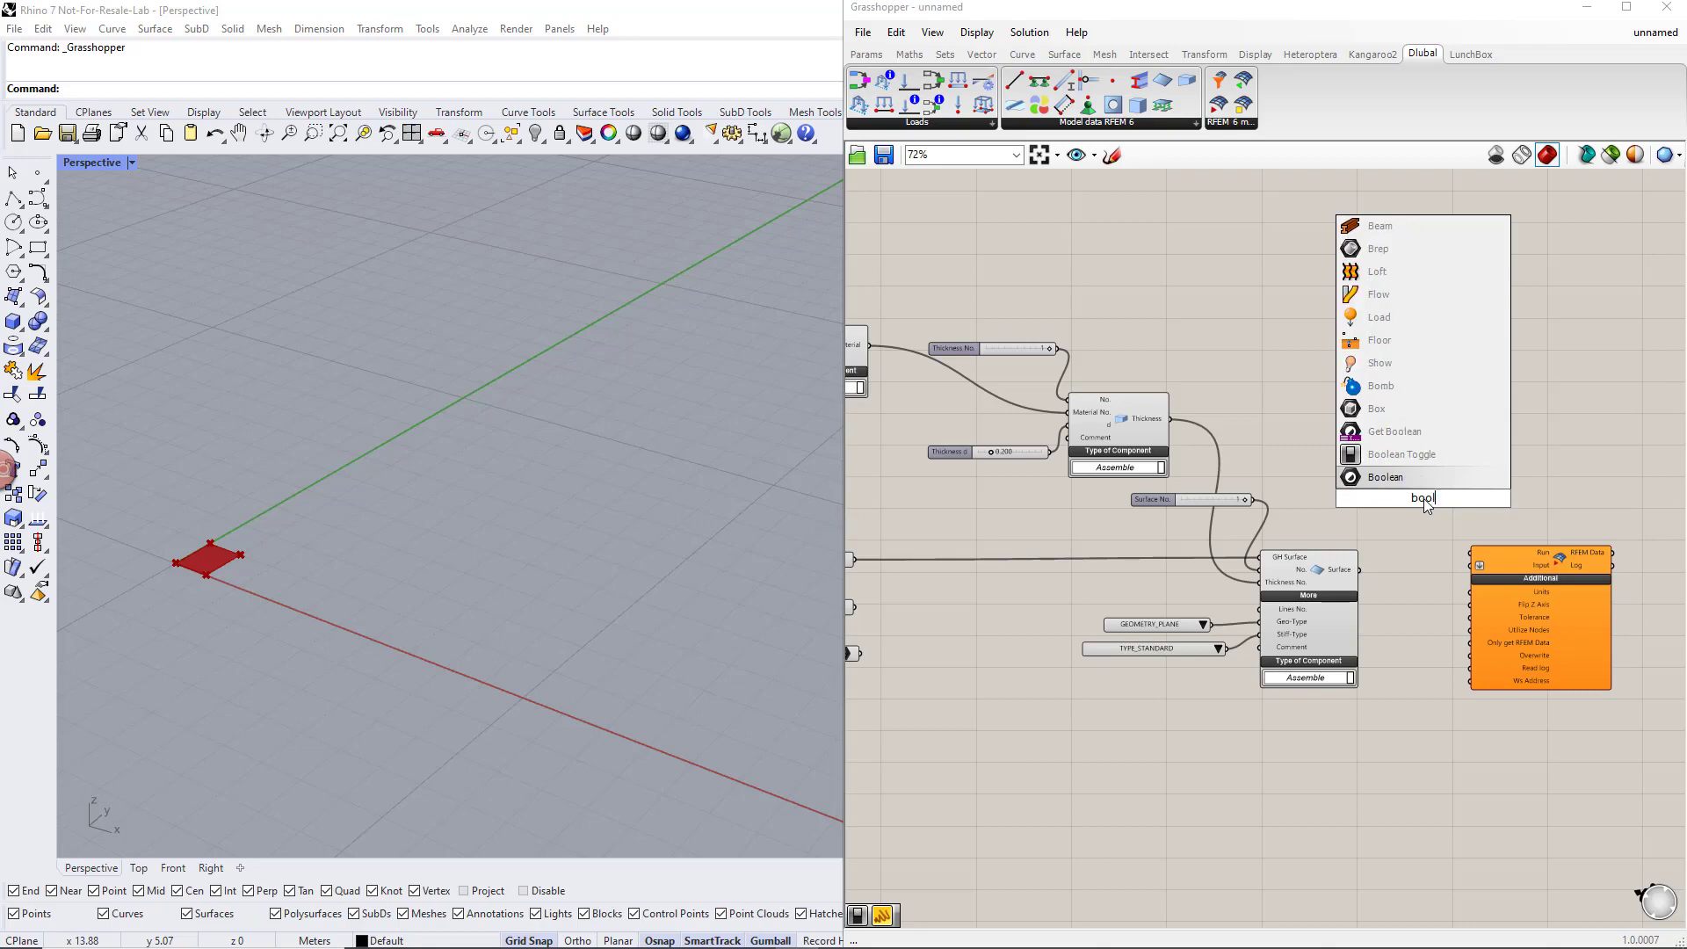
click(1411, 455)
drag(1469, 535, 1469, 546)
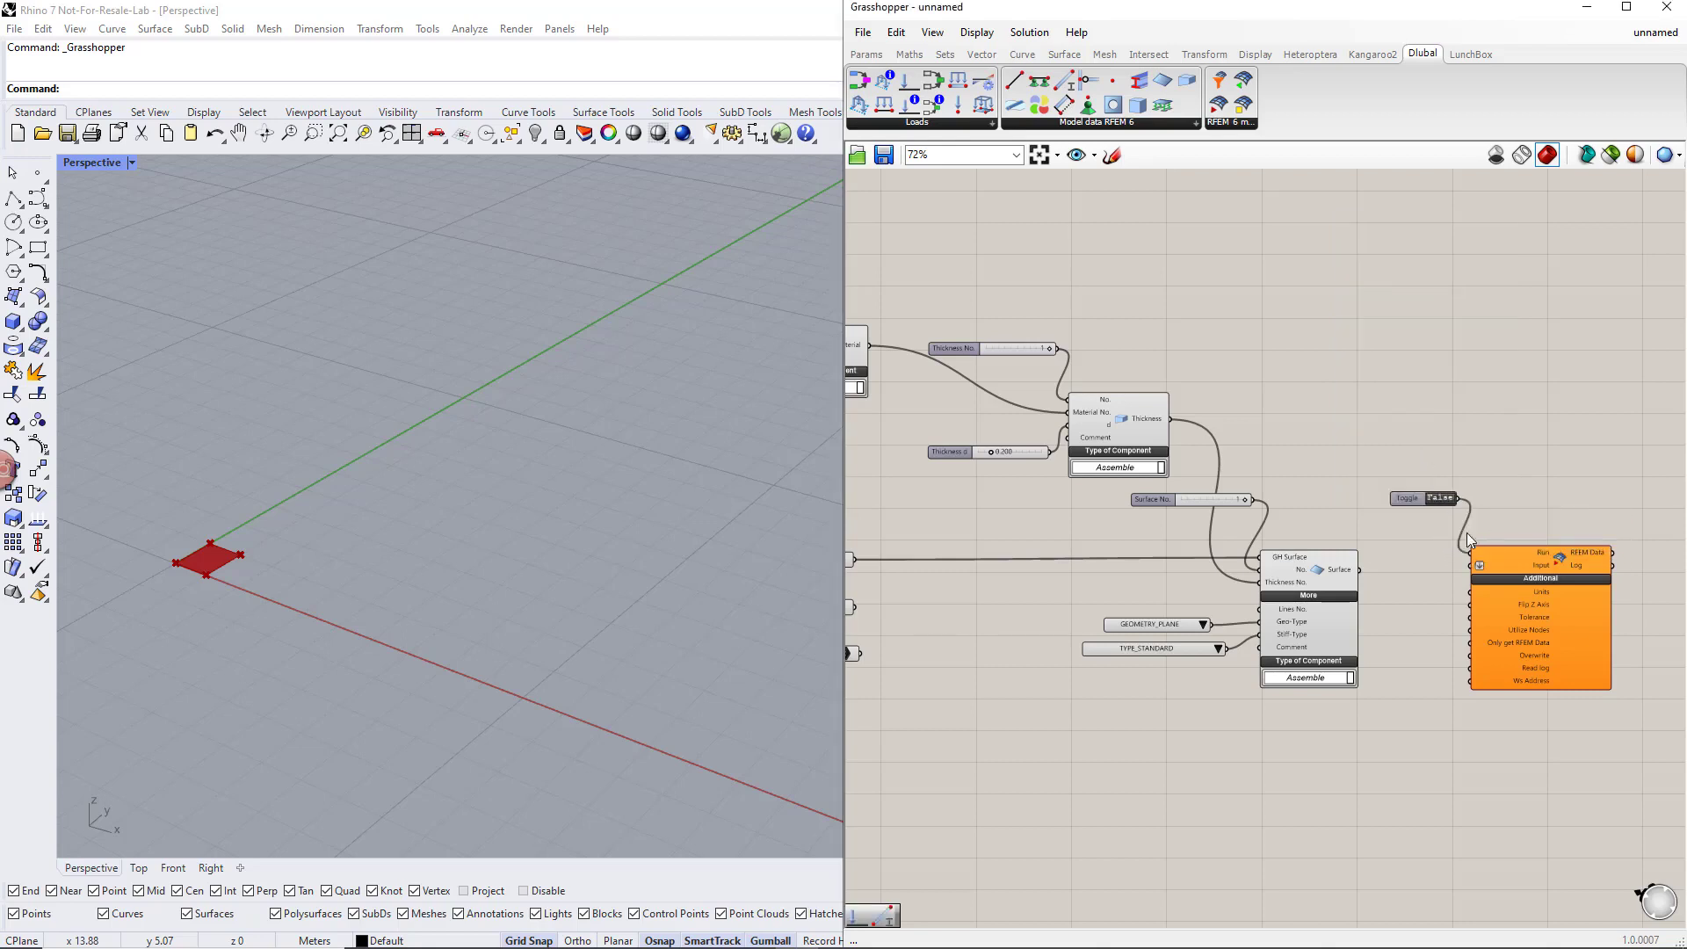
drag(1415, 498, 1405, 489)
click(1408, 515)
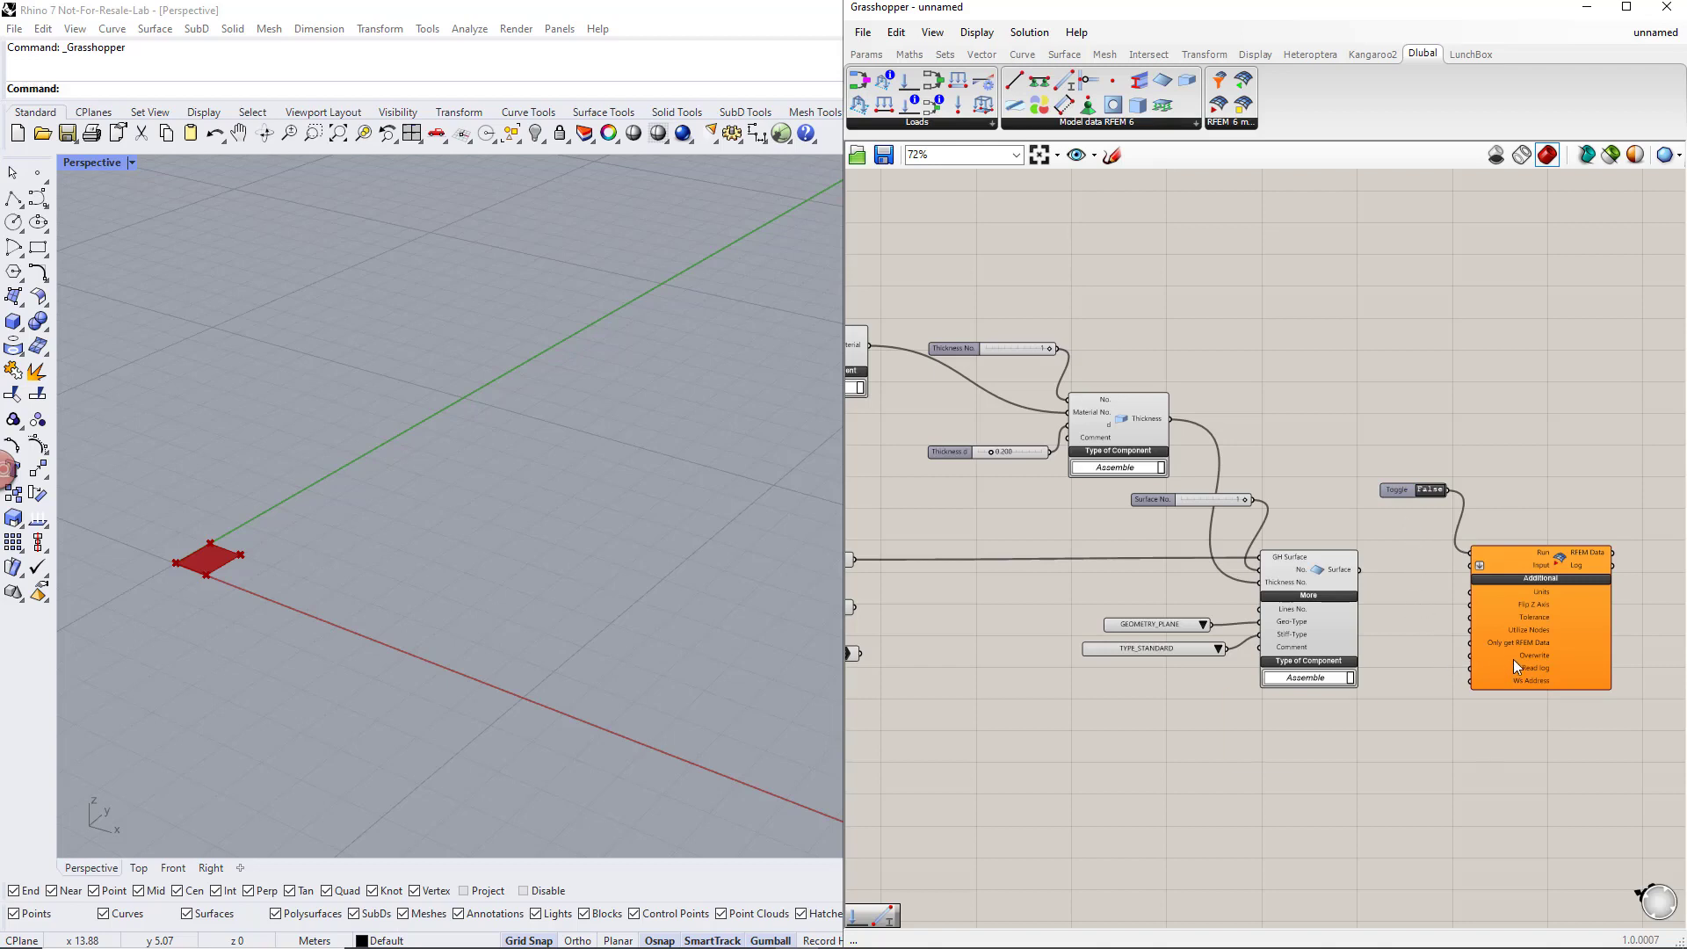
click(1400, 489)
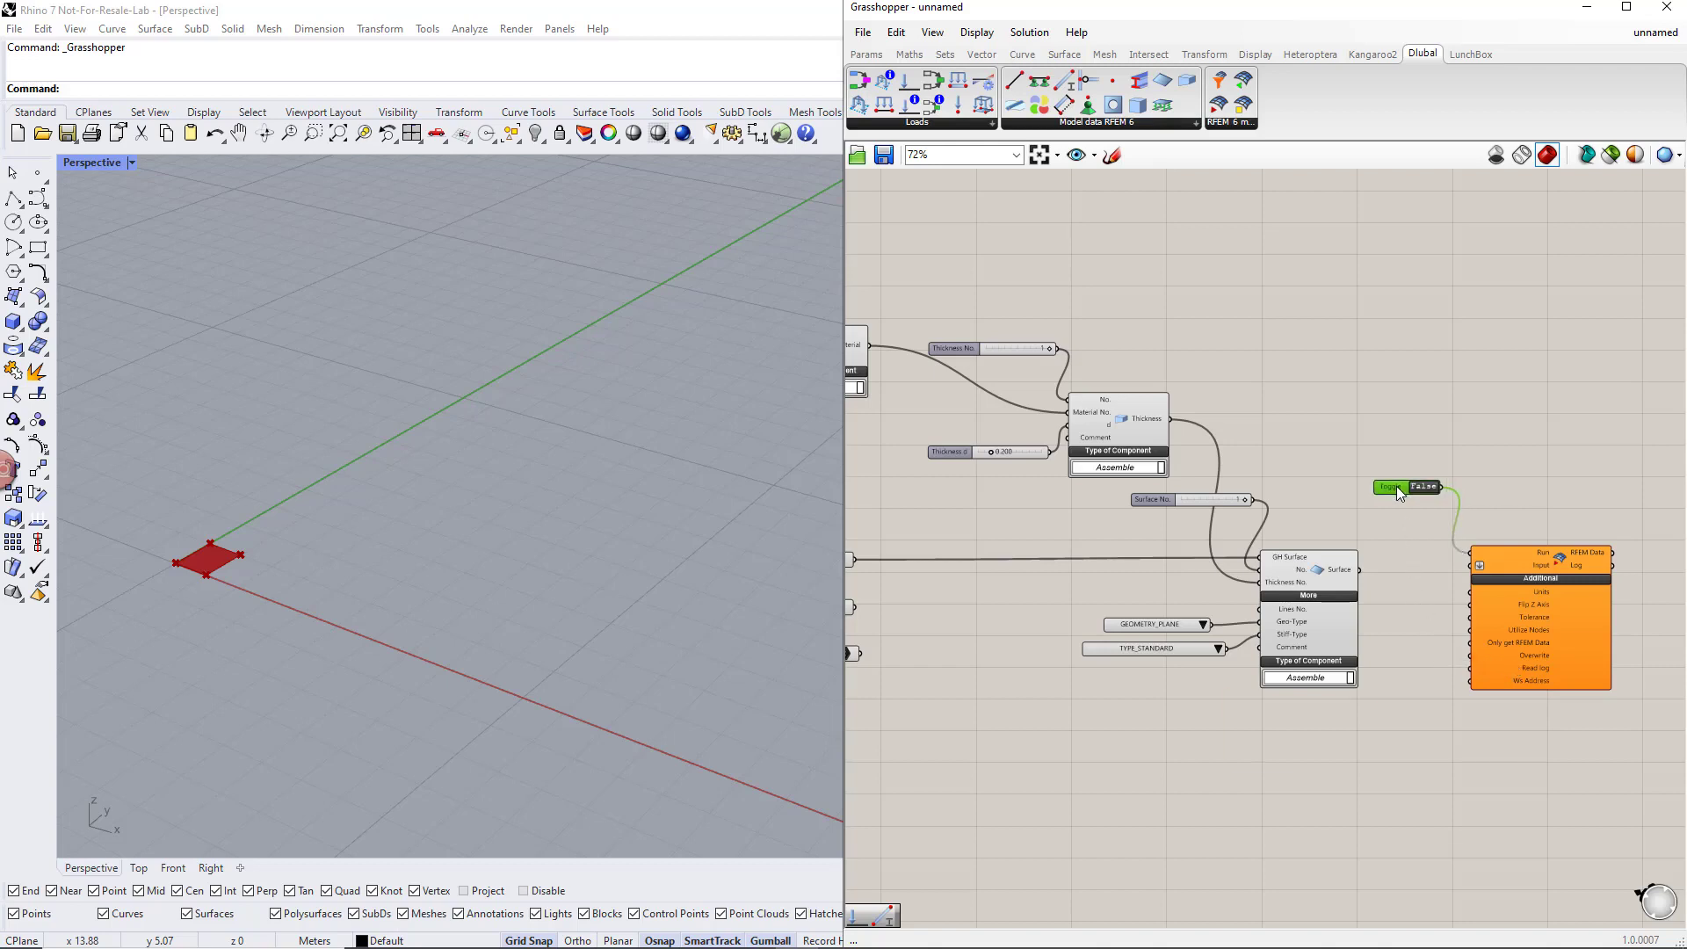
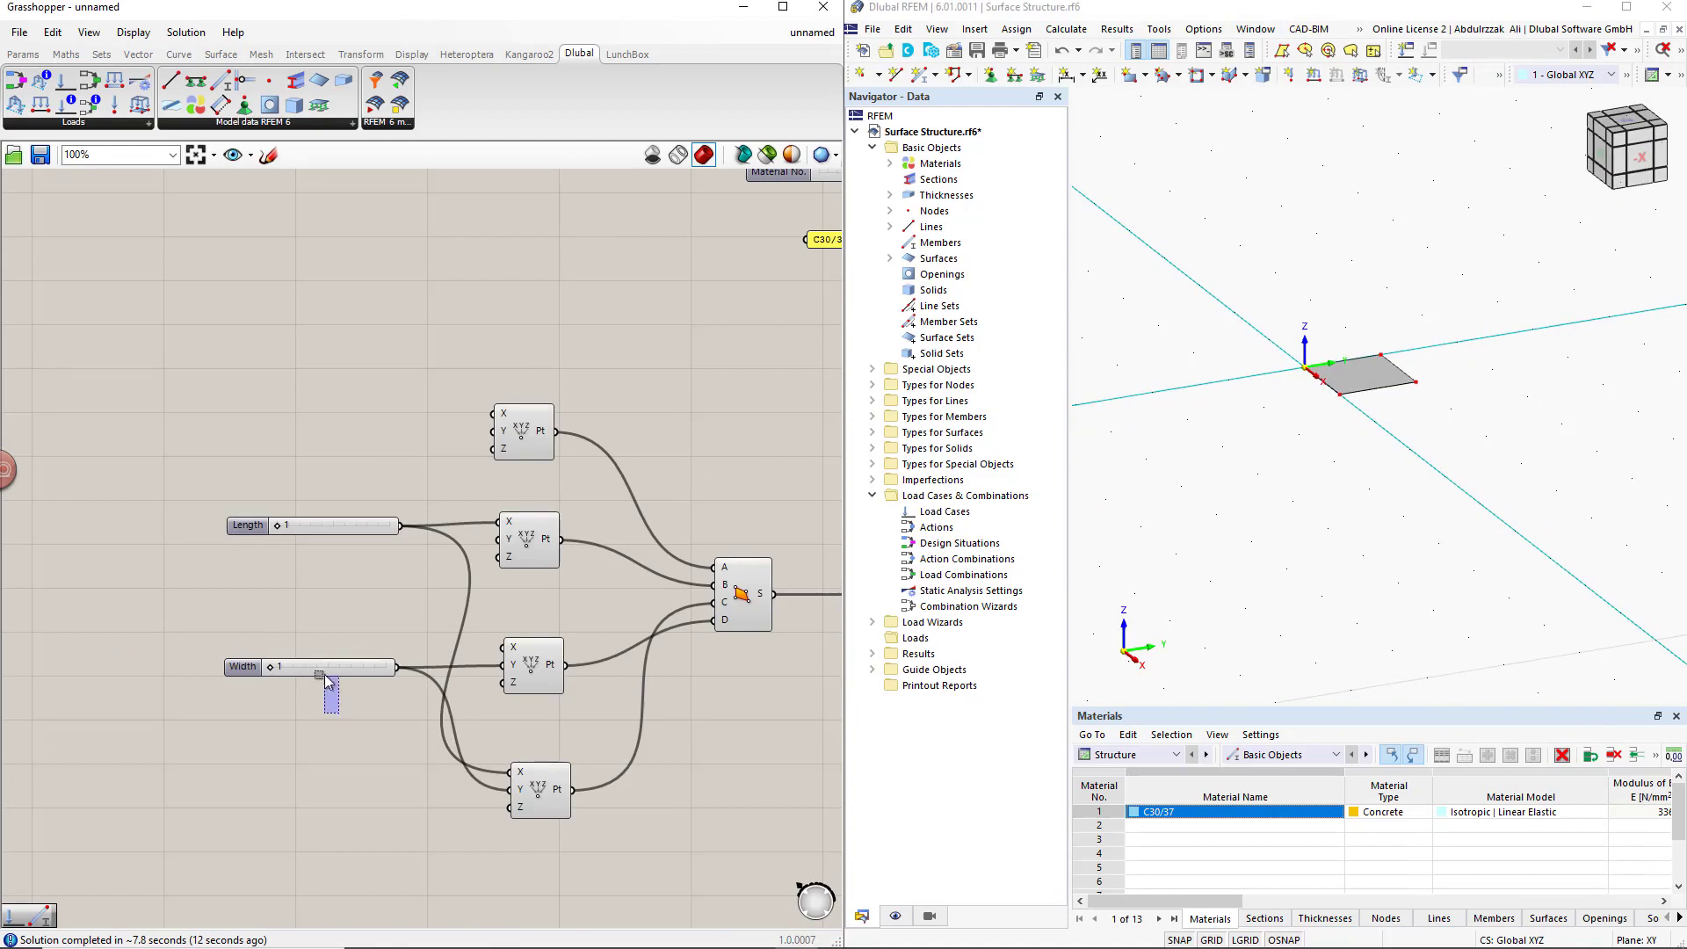
Set both the Length slider and the Width slider to 5, dismissing the RFEM connection lock dialog
double_click(282, 527)
key(Return)
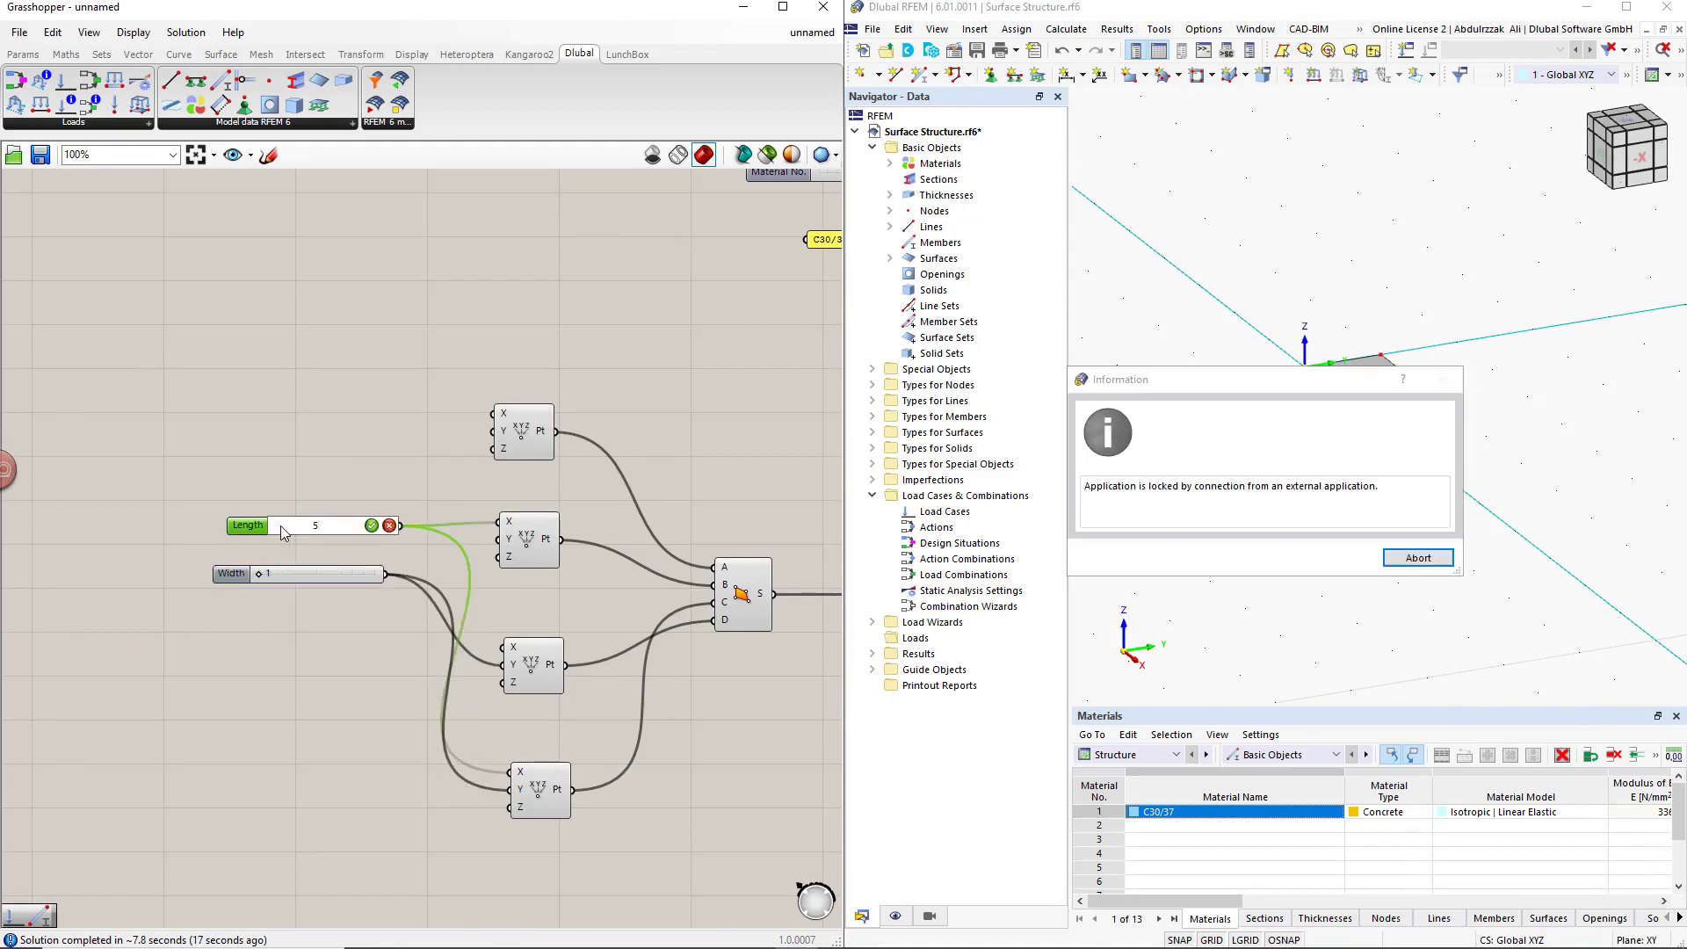
click(1412, 560)
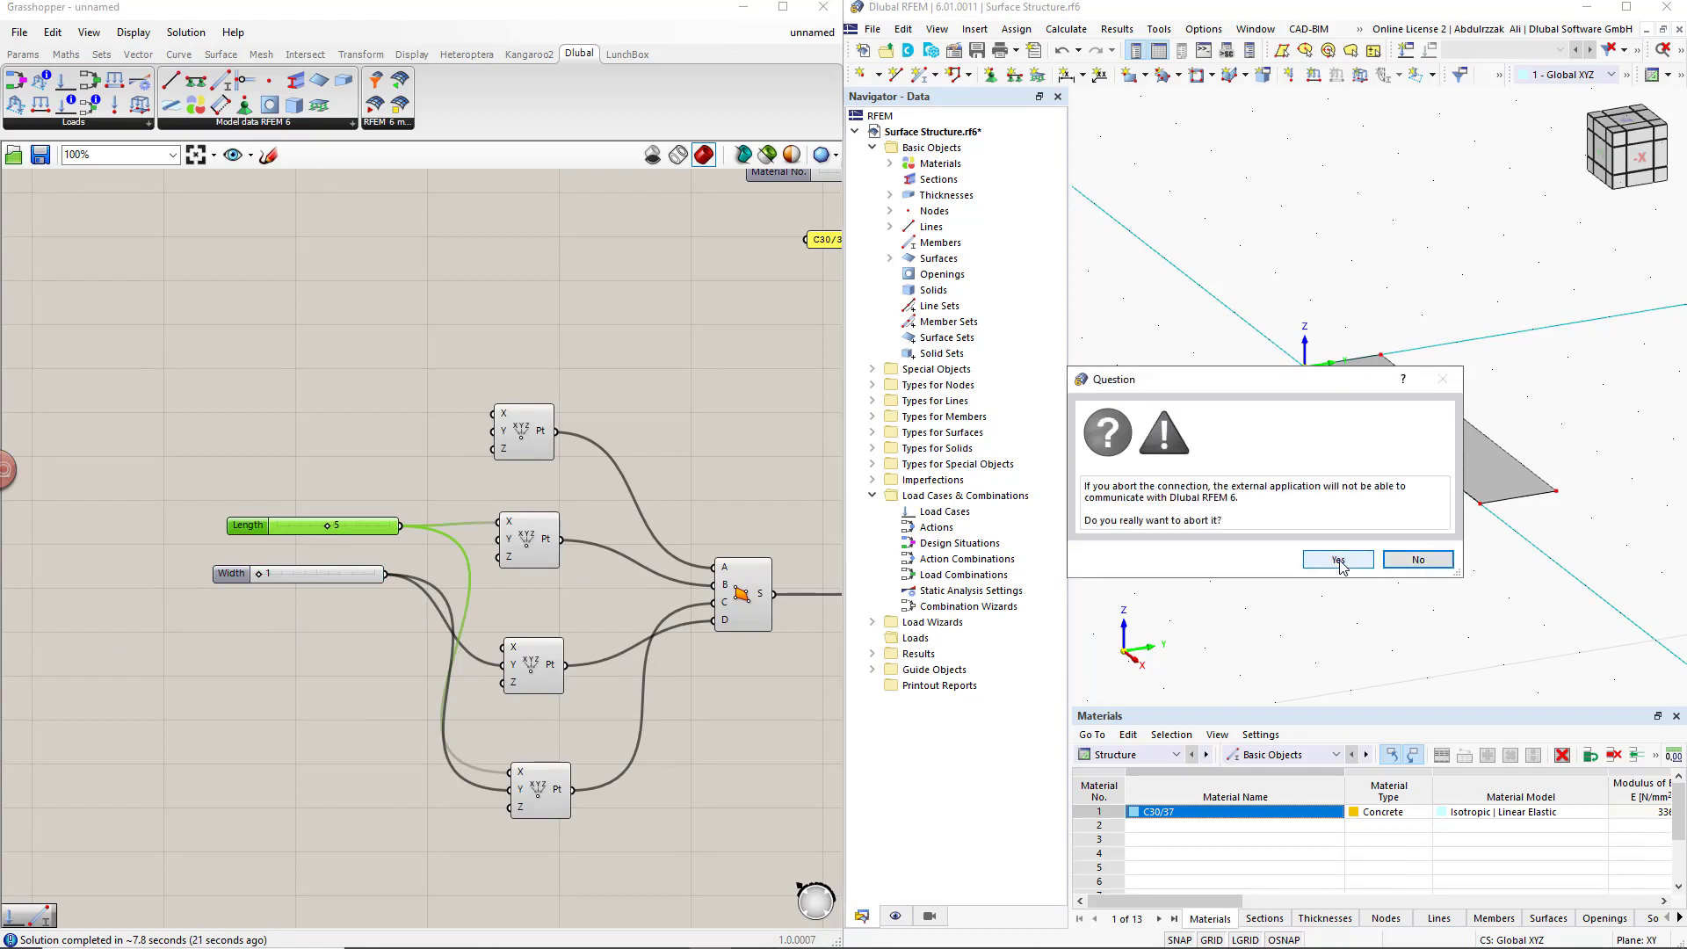
click(1243, 557)
click(268, 574)
double_click(268, 574)
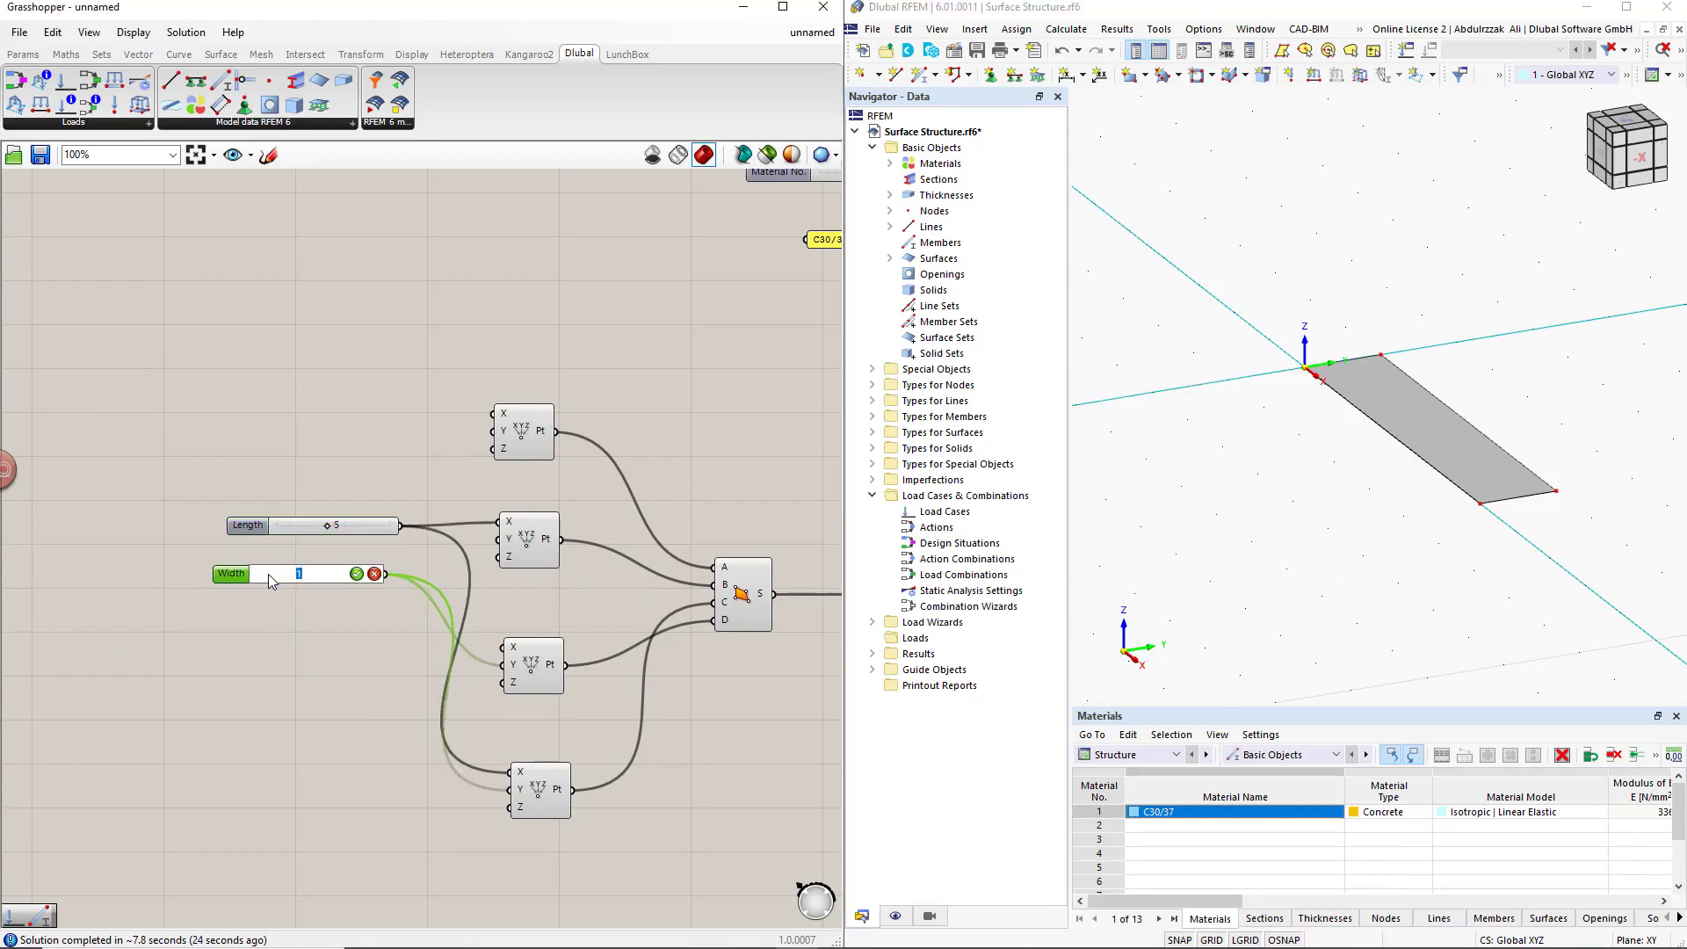
key(Return)
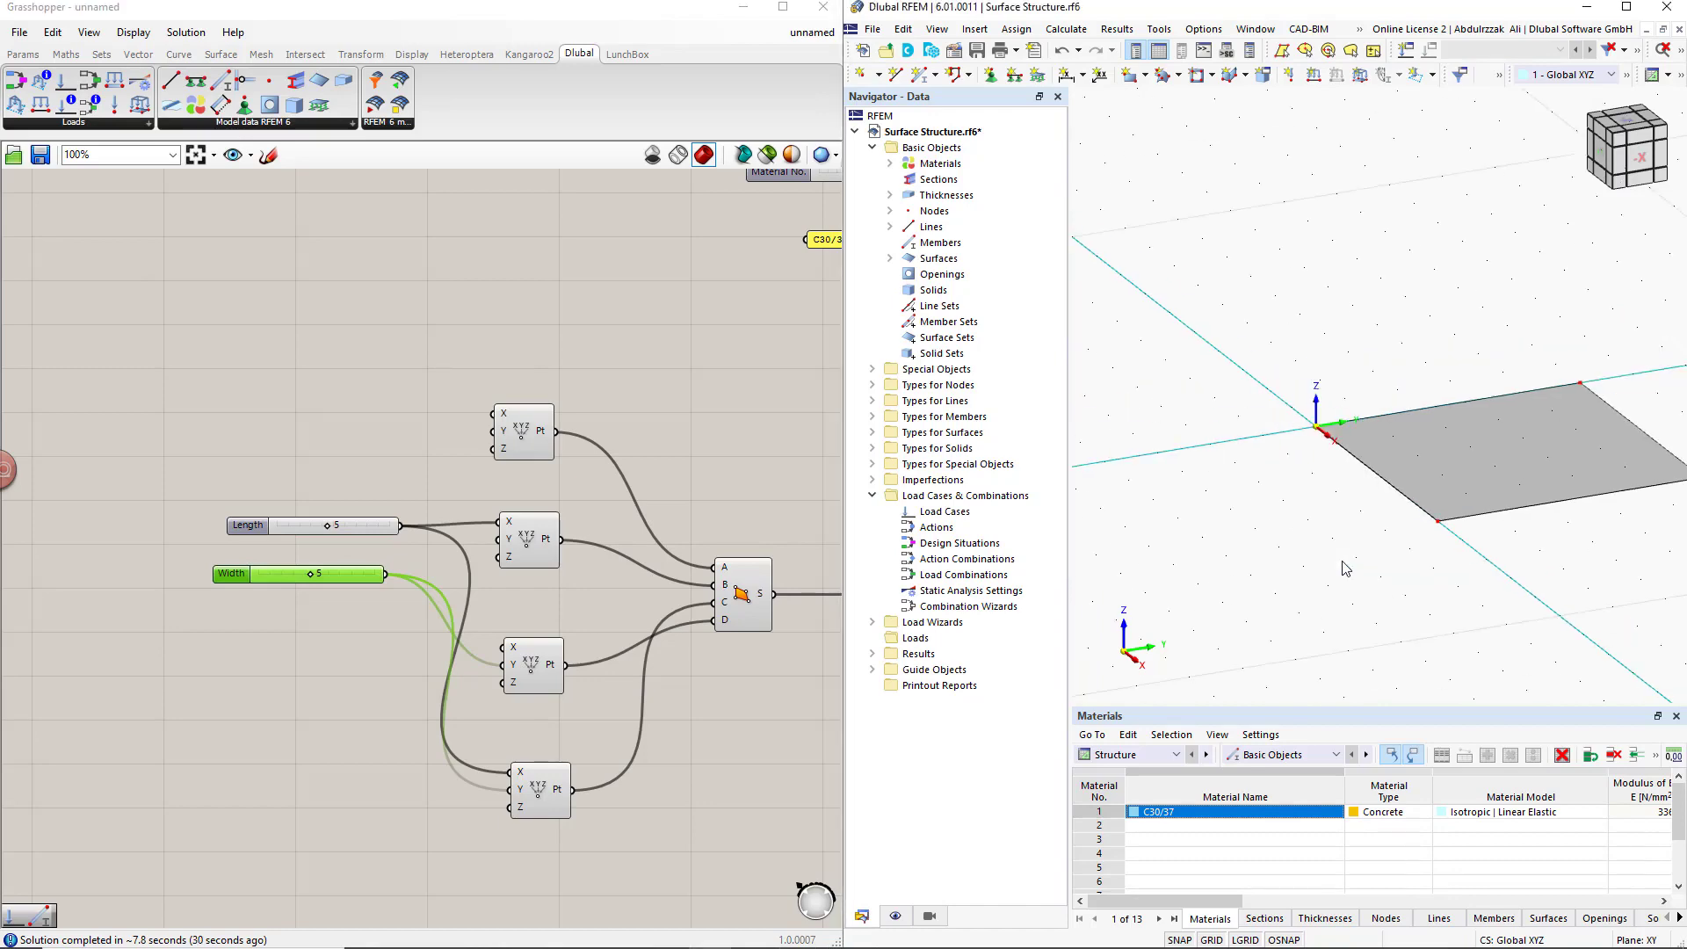
ctrl+middle_drag(1473, 589, 1251, 576)
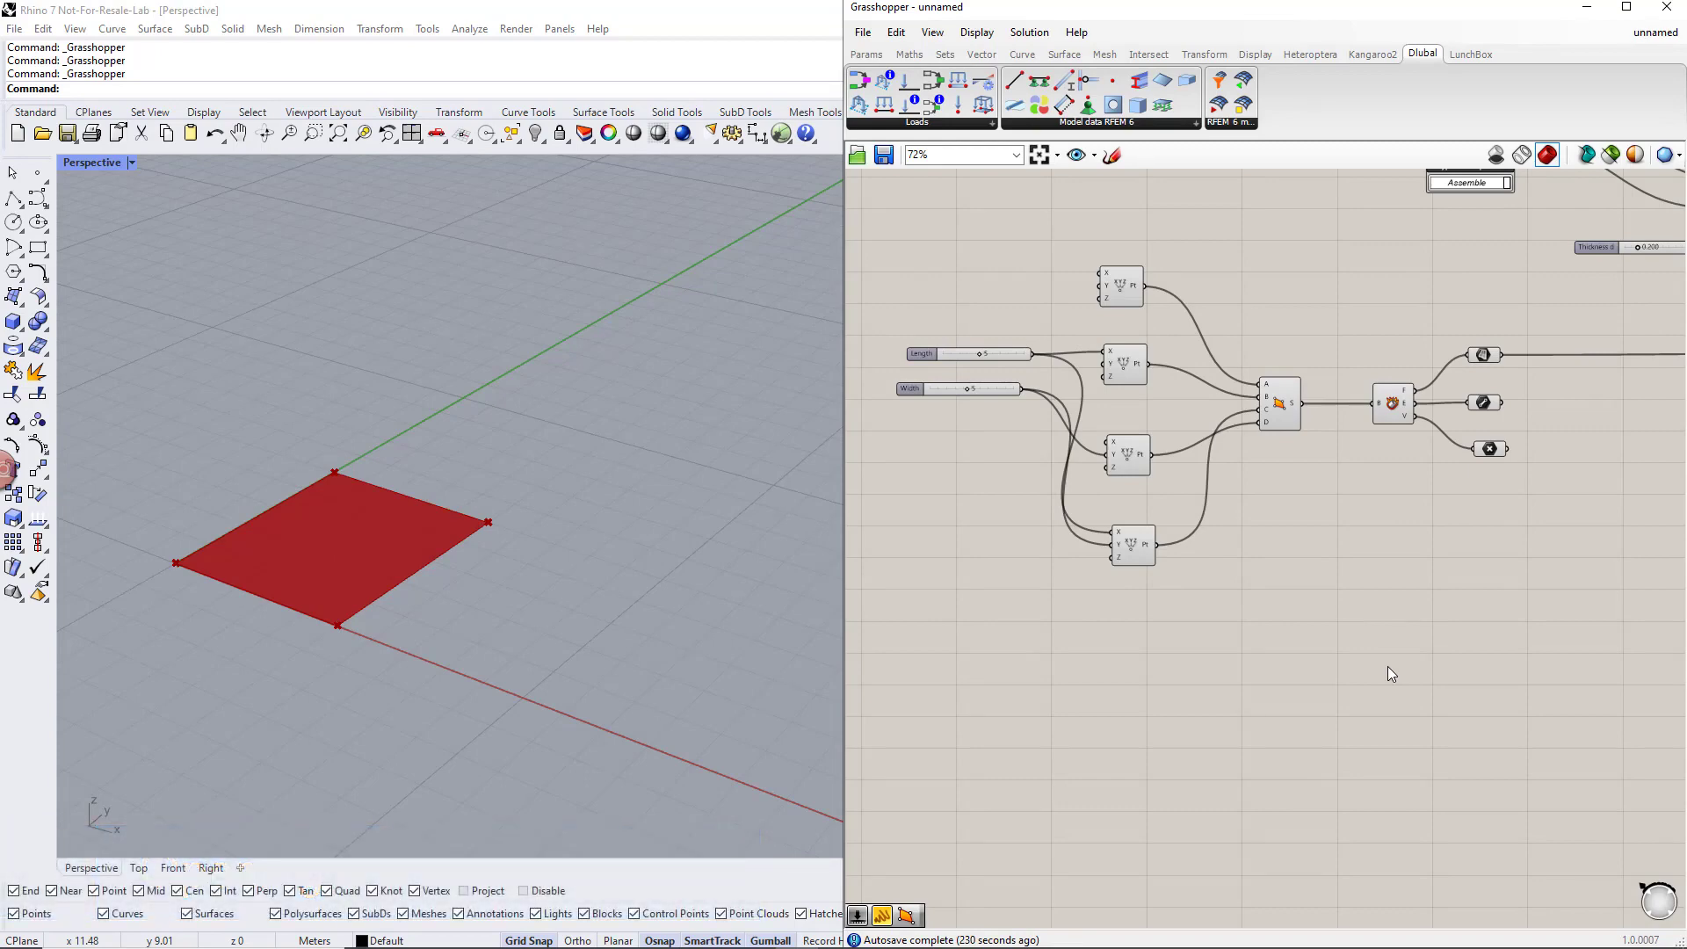
Copy the four Construct Point components below the originals and stack the copies closely in a column
drag(1213, 627, 1171, 727)
right_drag(1170, 727, 1172, 541)
scroll(1132, 665, up, 2)
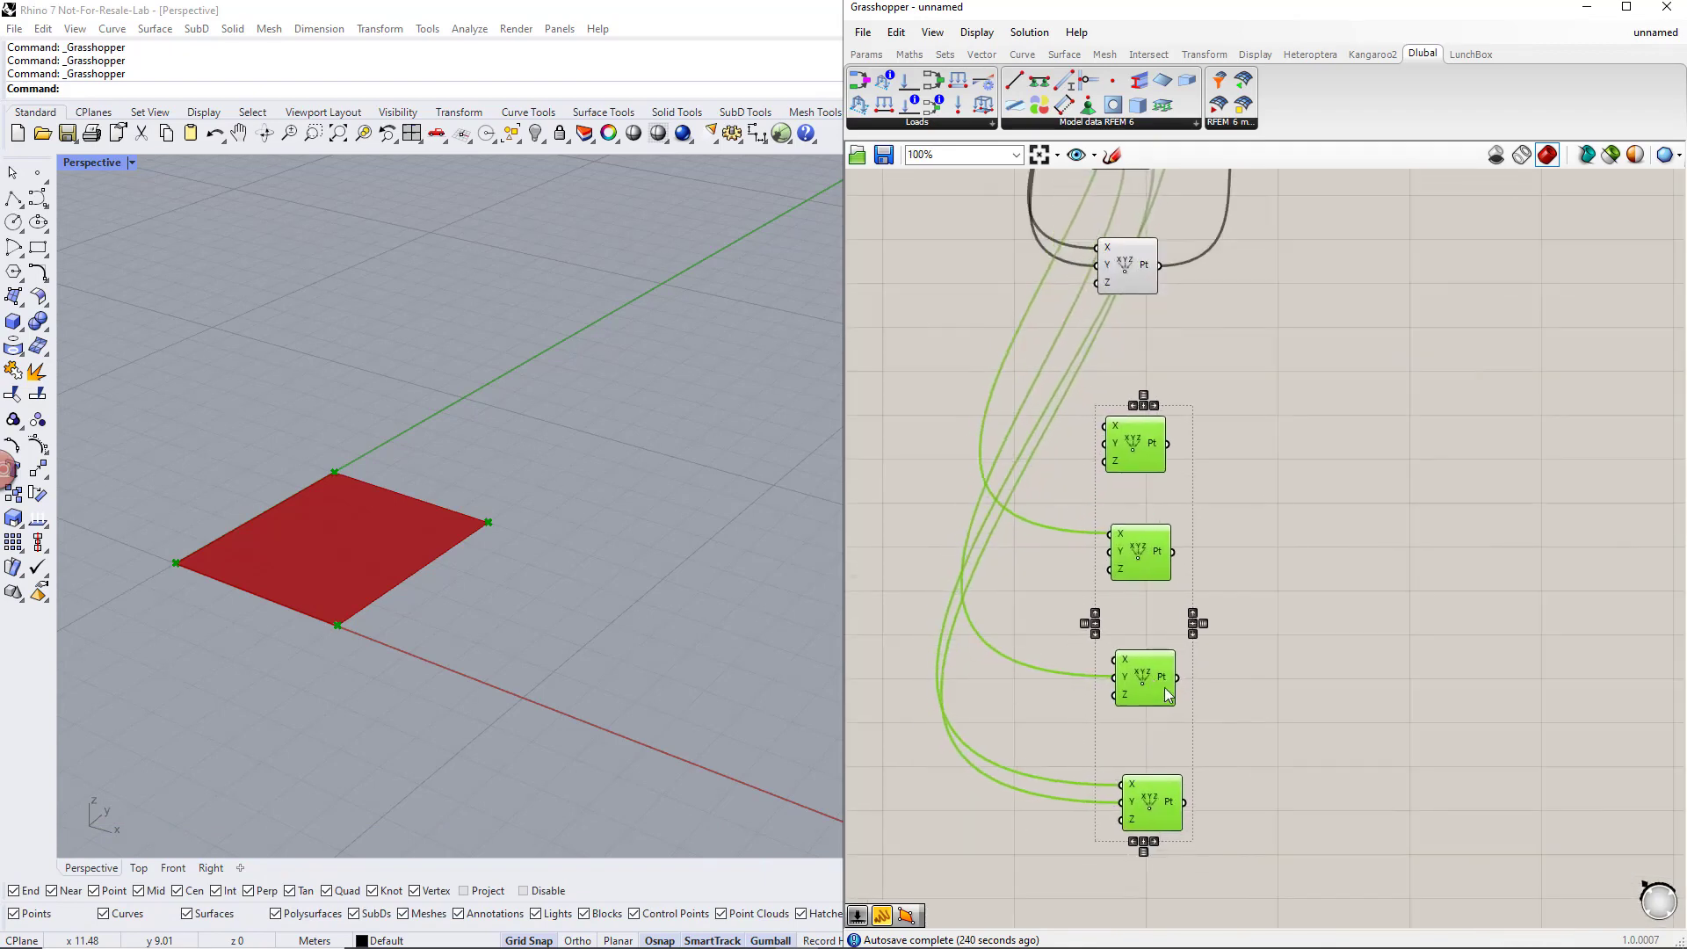
click(1199, 656)
drag(1173, 730, 1184, 774)
drag(1172, 616, 1189, 715)
drag(1155, 515, 1178, 626)
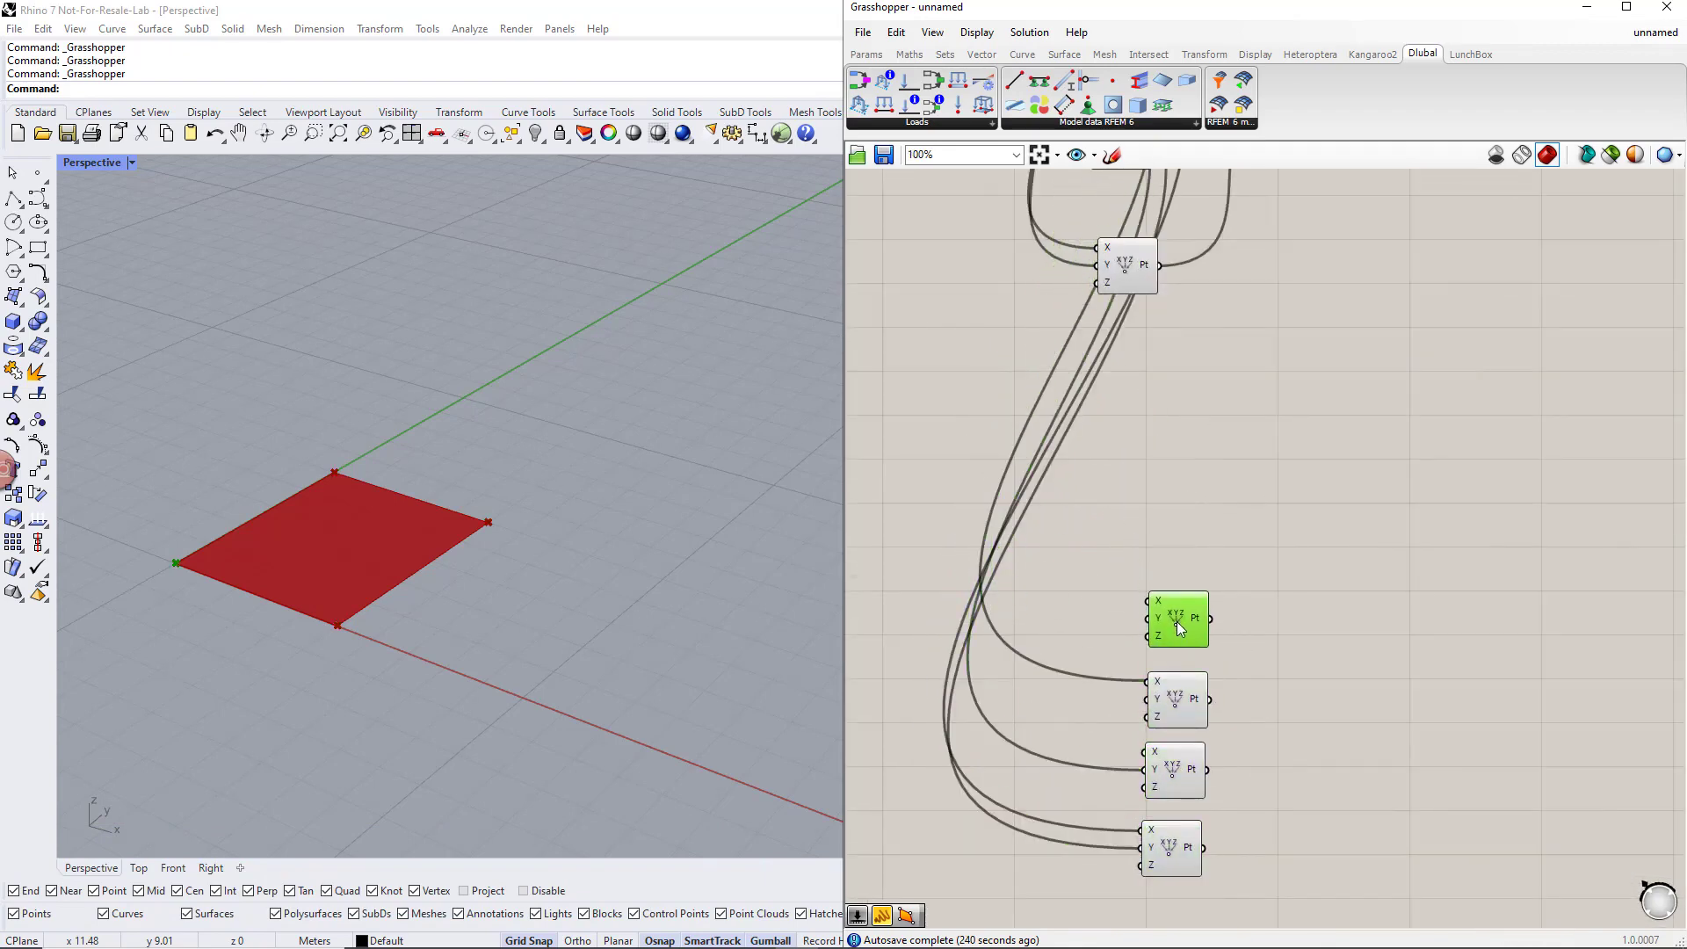
Disconnect all wires from the X and Y inputs of the copied Construct Point components
right_click(1159, 684)
mouse_move(1215, 666)
click(1377, 668)
right_click(1158, 770)
click(1371, 668)
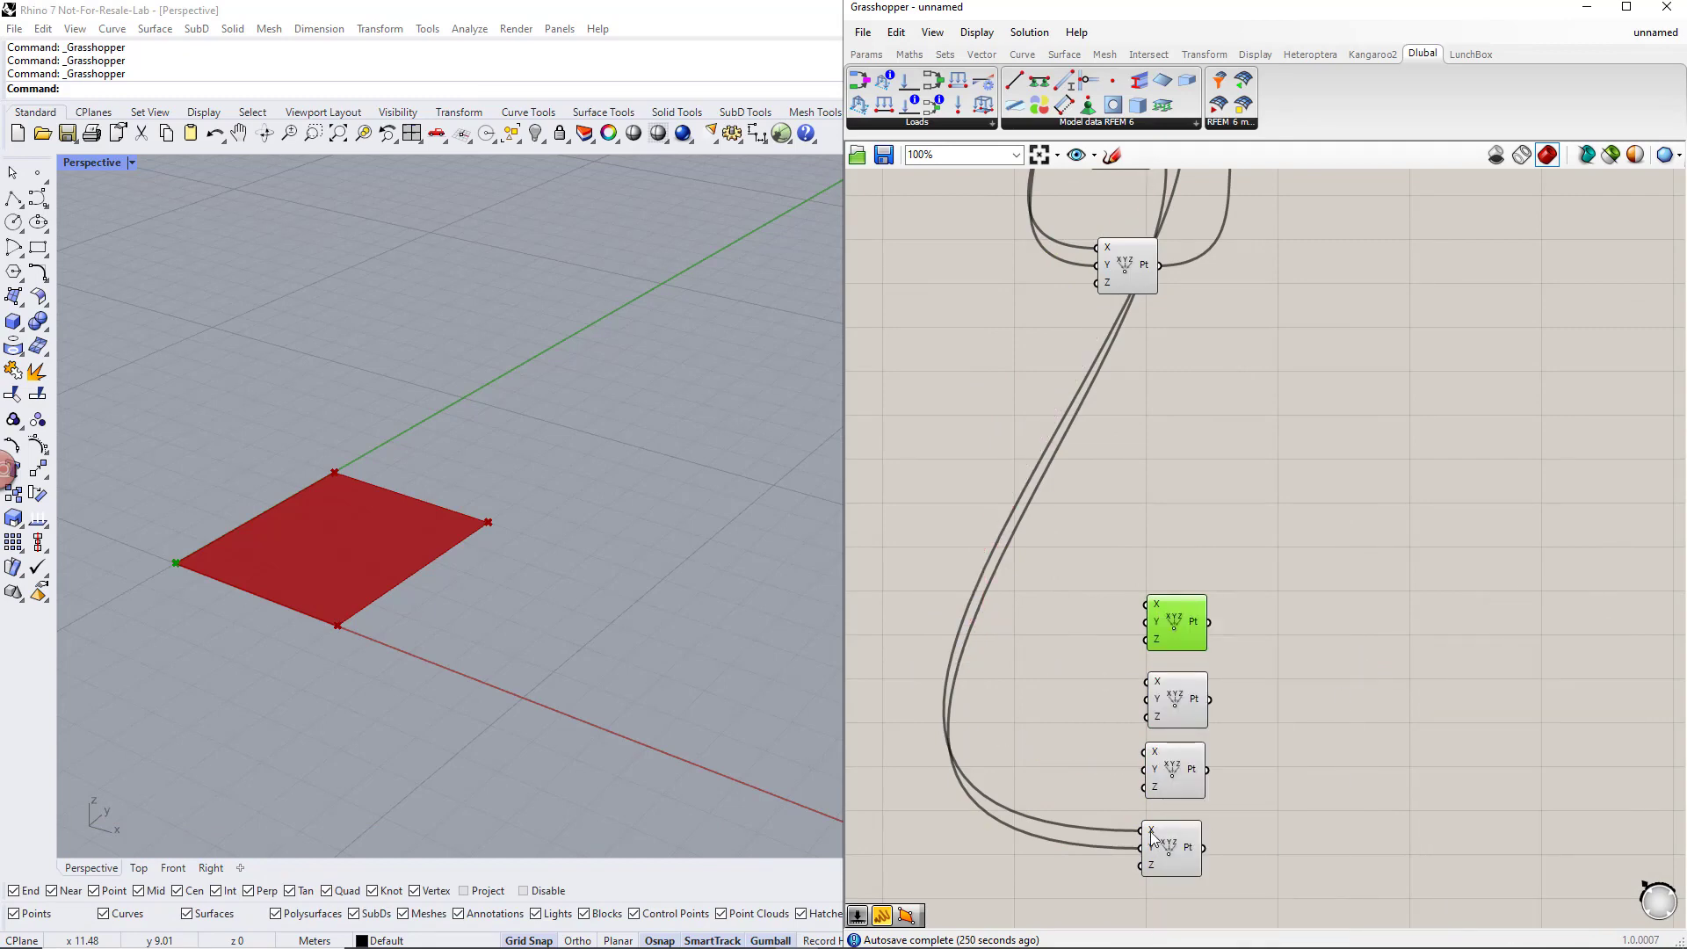
right_click(1152, 835)
click(1372, 668)
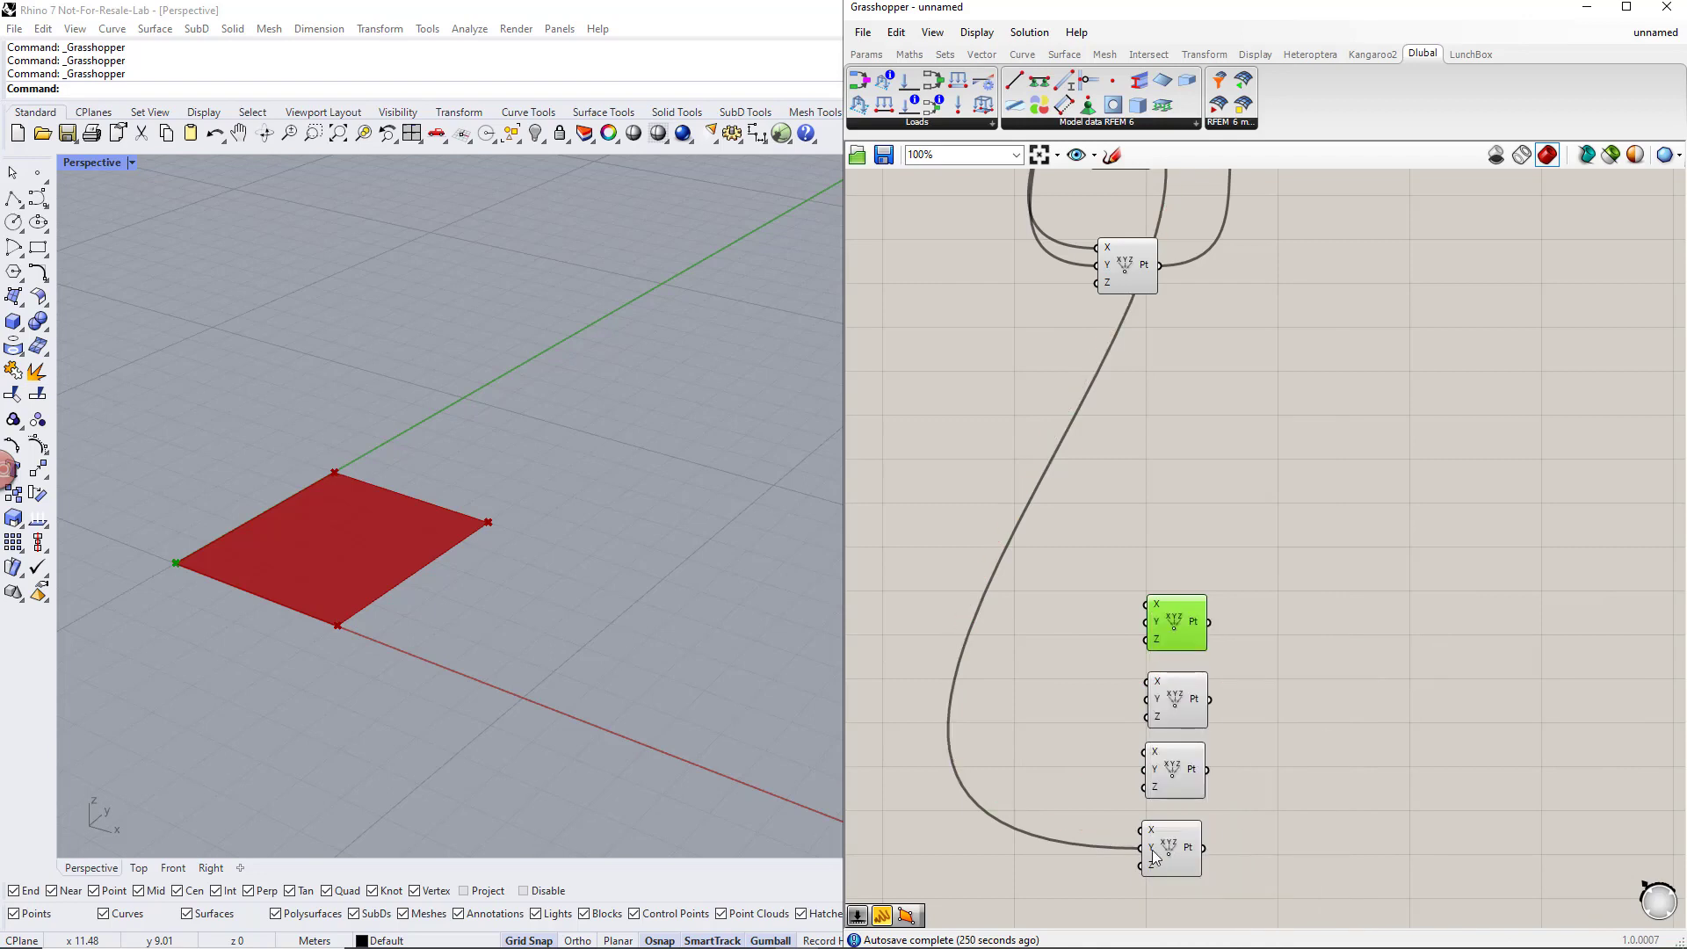
right_click(1154, 854)
click(1374, 668)
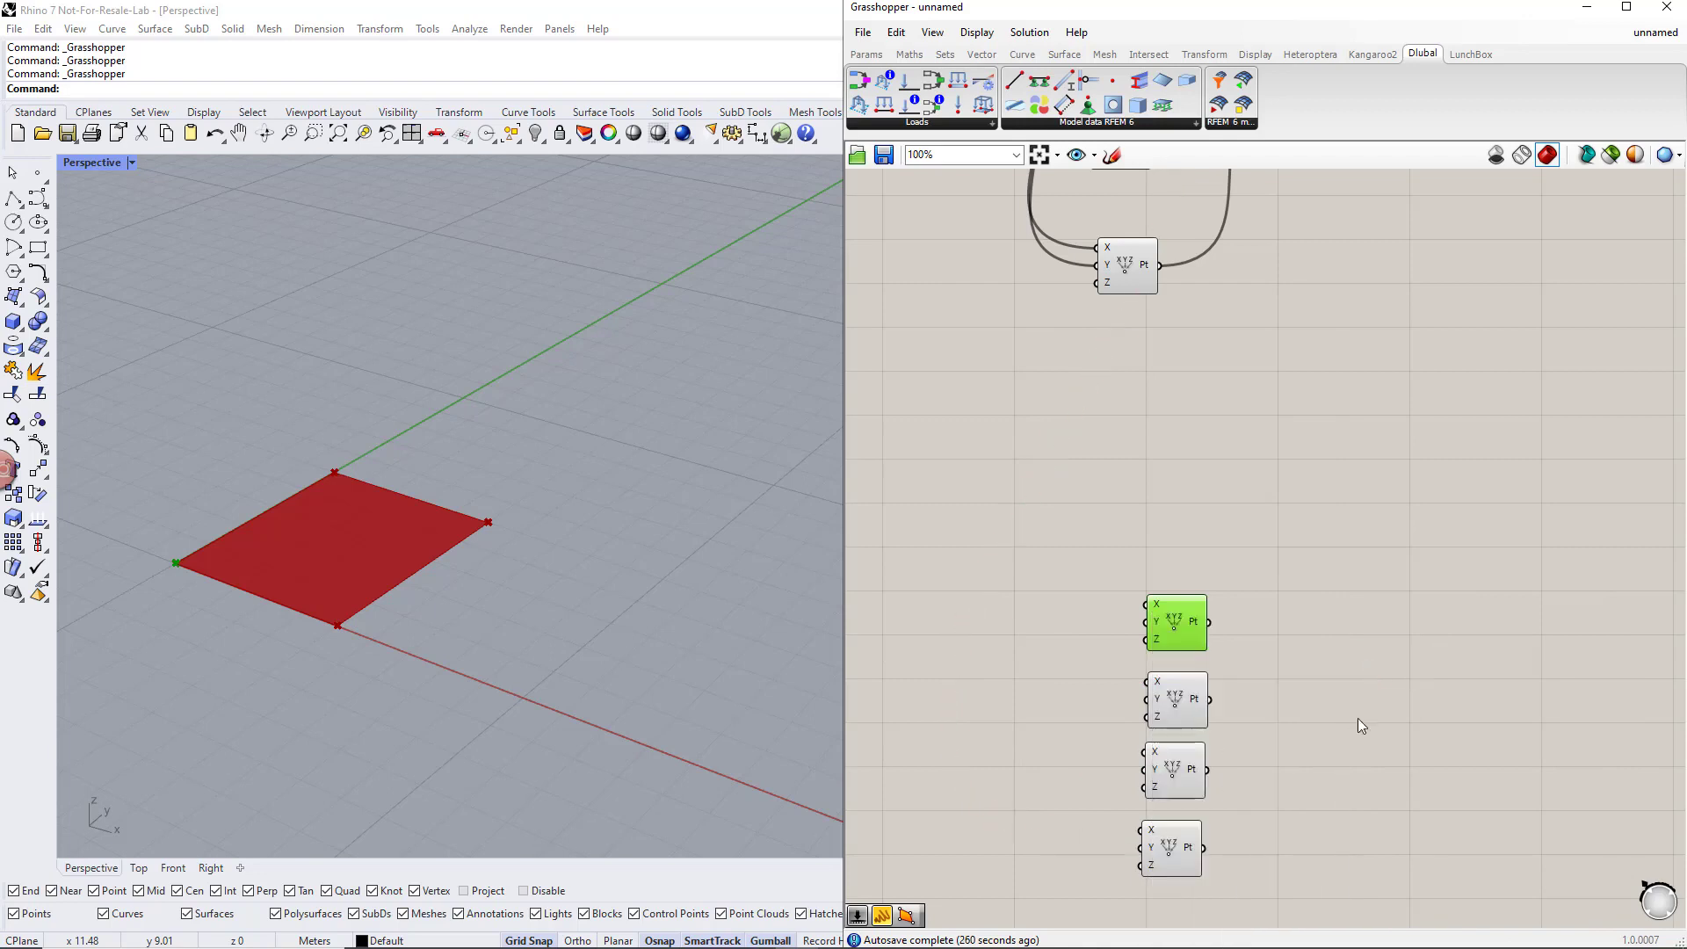
Add a number slider defined as 1<8 and connect it to the X and Y inputs of the first copied point
right_drag(1316, 853, 1374, 687)
click(1134, 604)
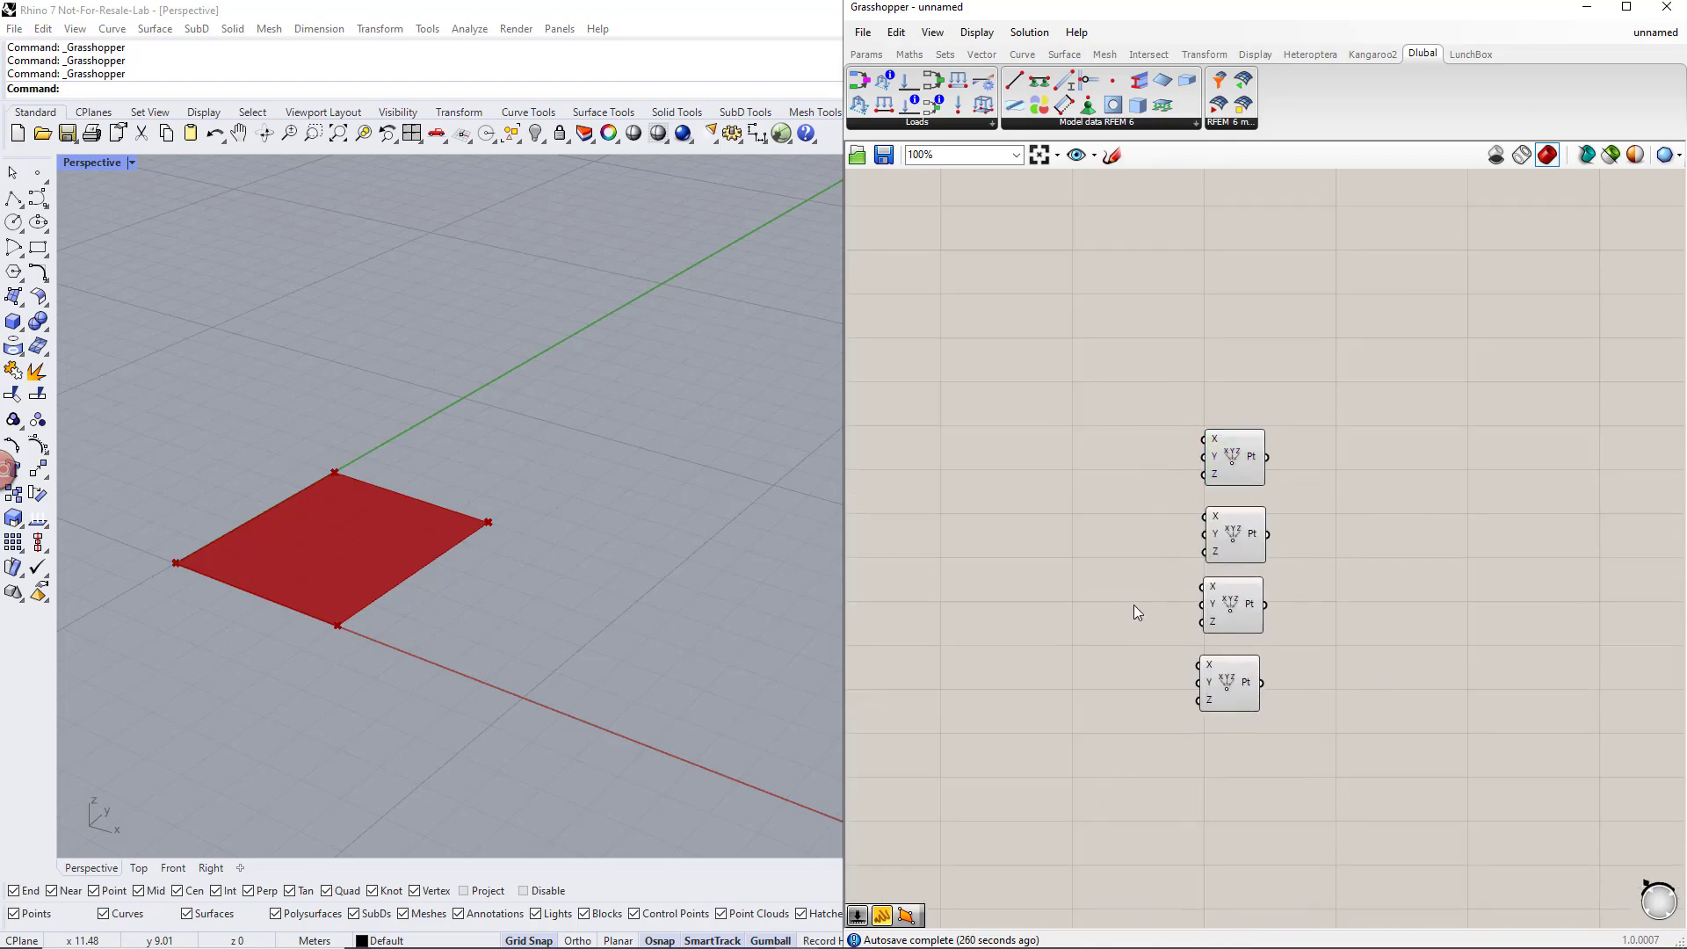
double_click(1043, 451)
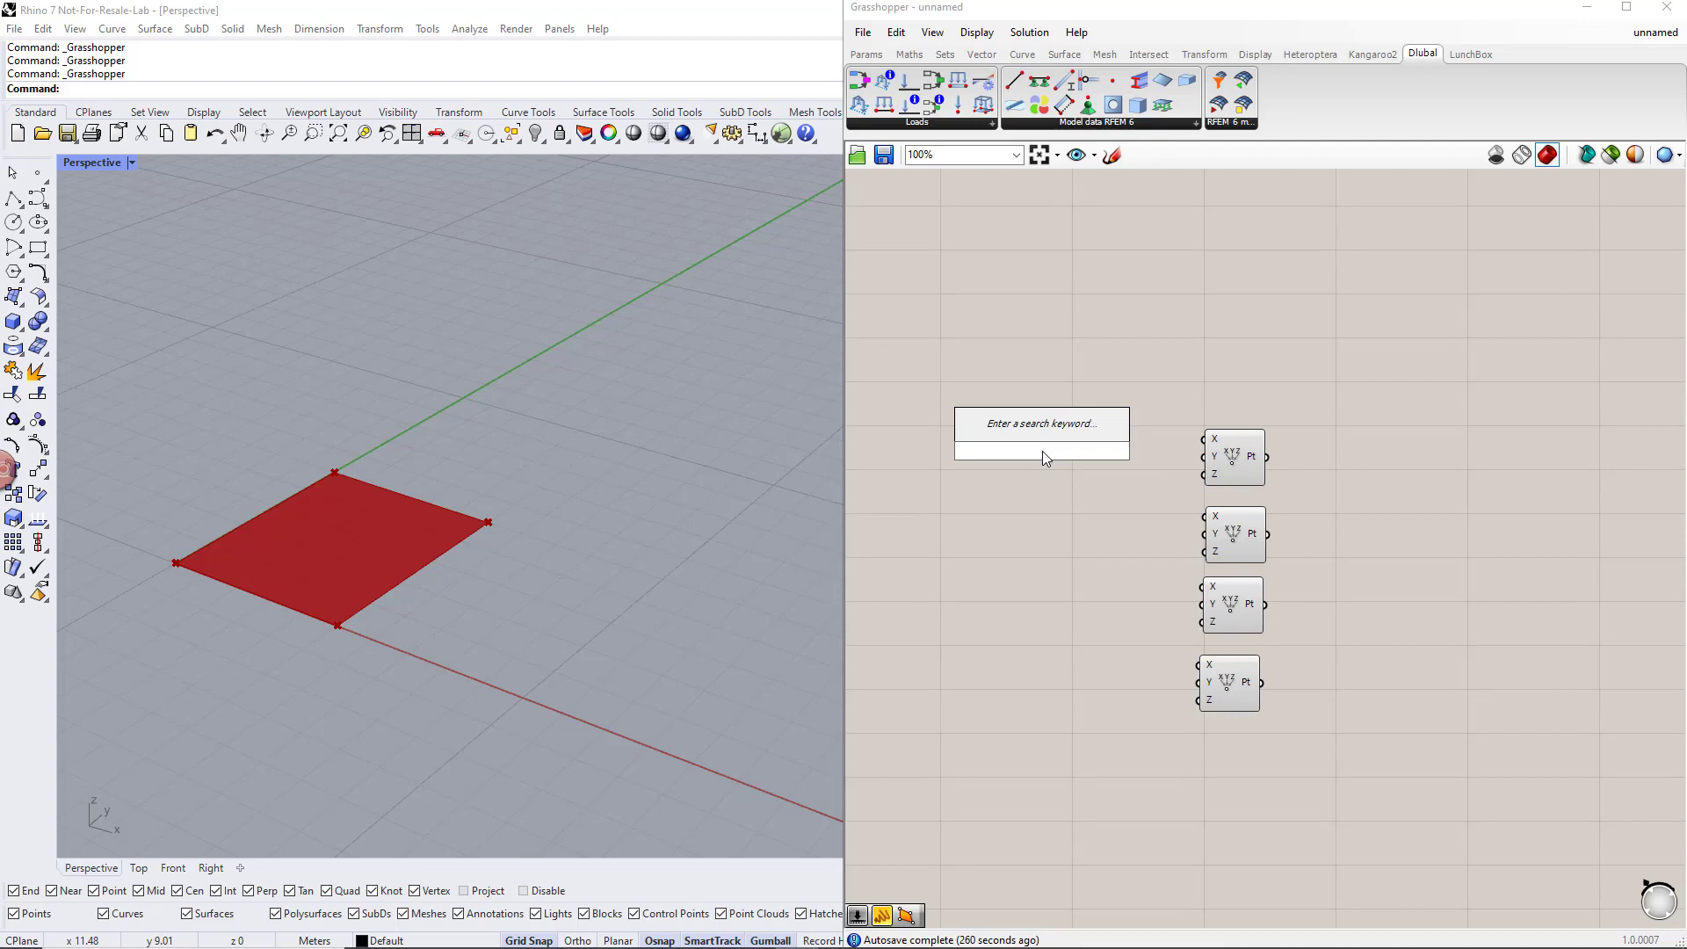
text(1)
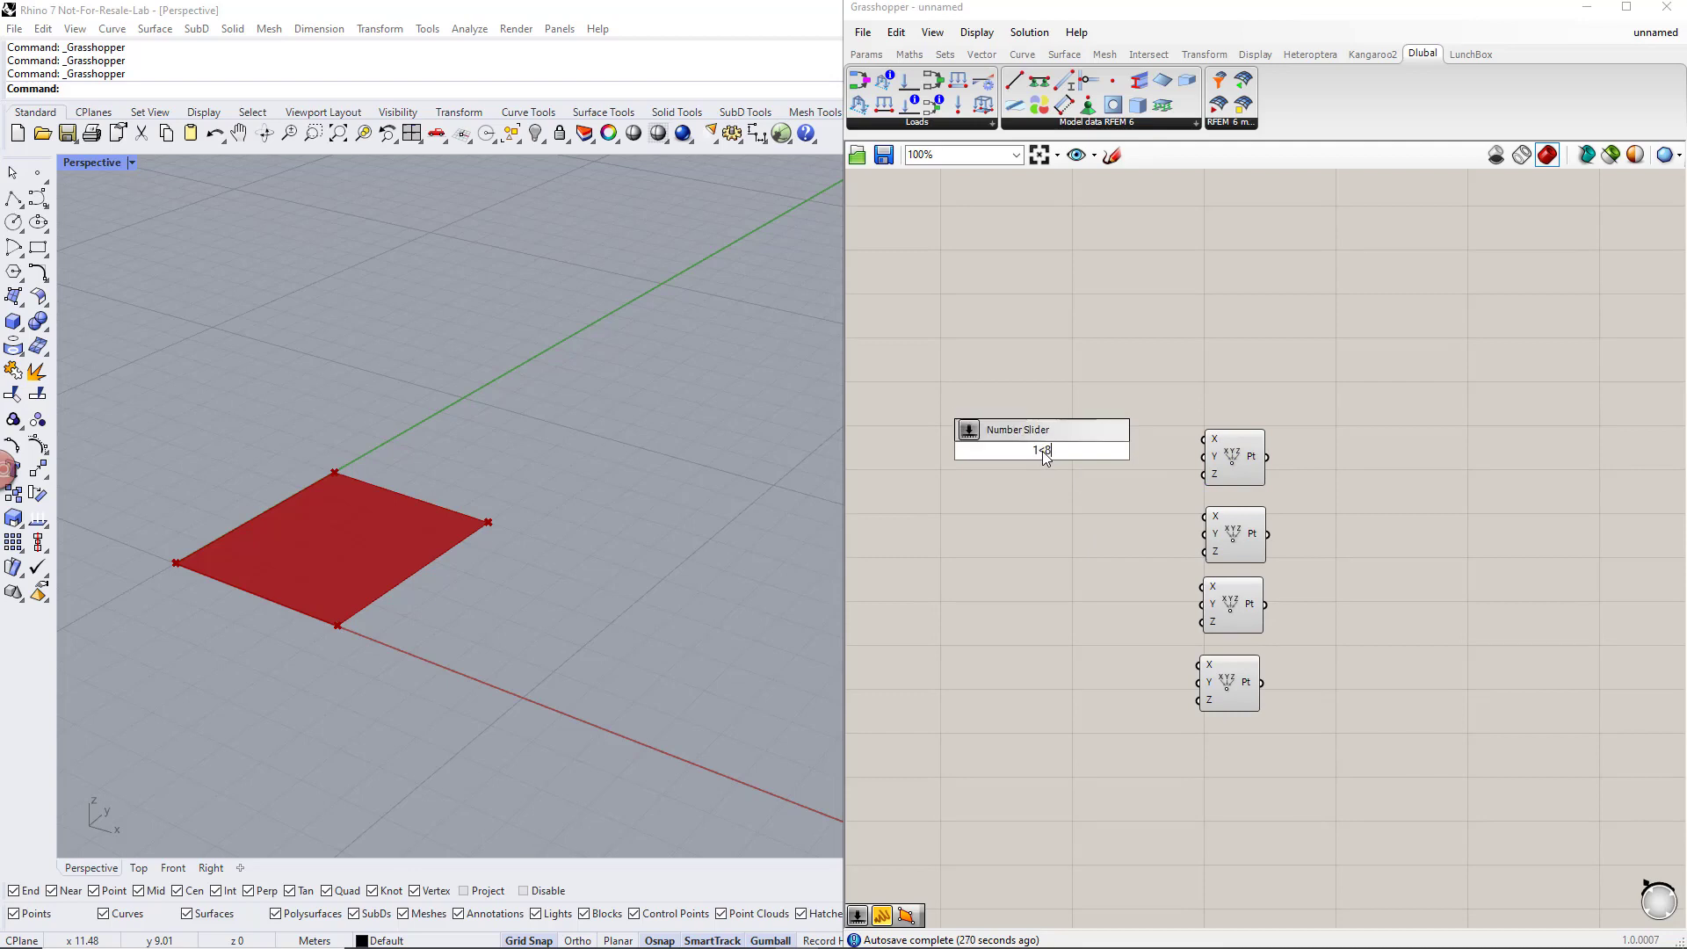
text(<8)
key(Return)
drag(1116, 451, 1204, 456)
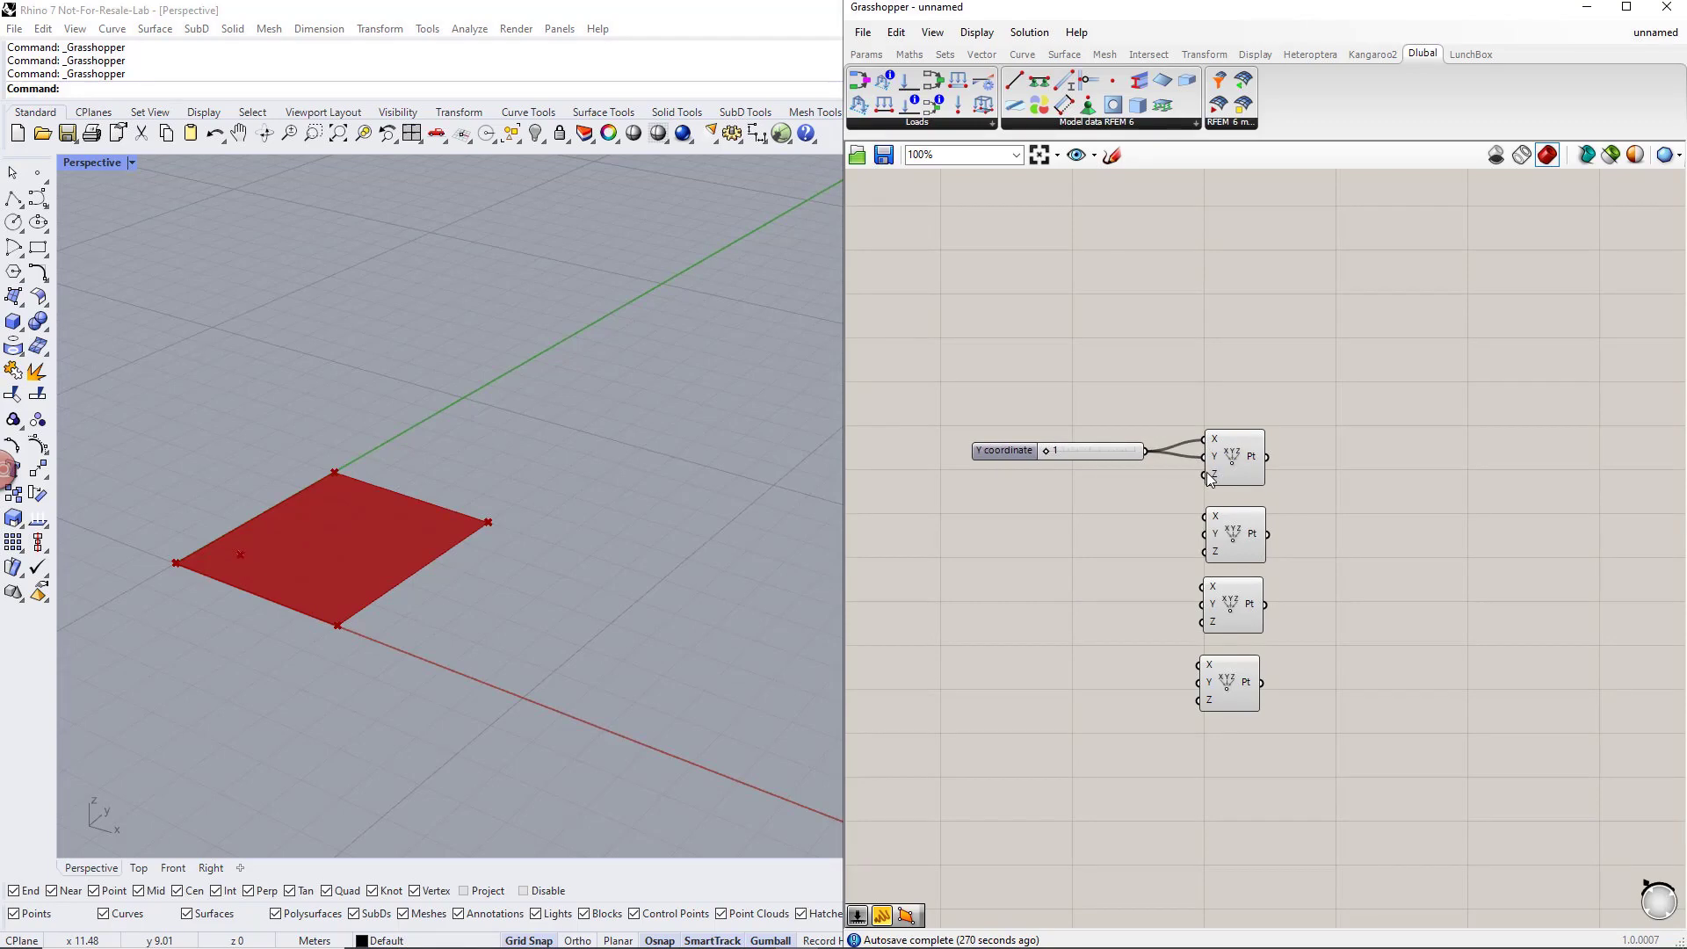
Add a 2<9 number slider, connect it to the second copied point's X input and the 1<8 slider to its Y input
click(1236, 543)
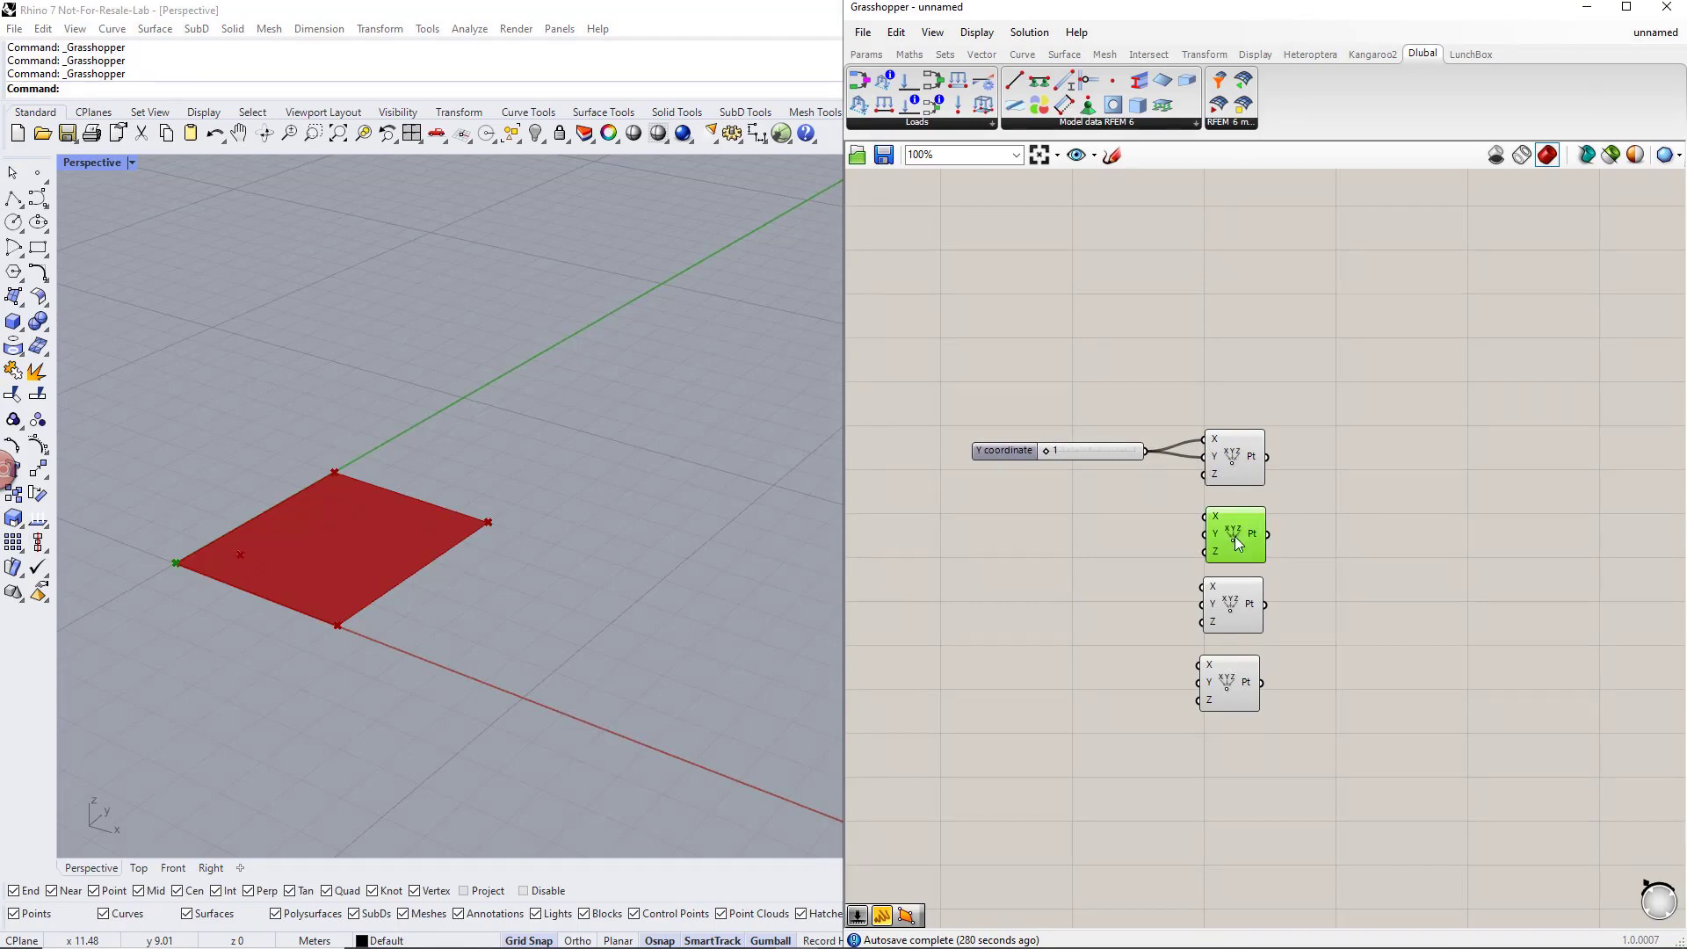
click(1011, 595)
double_click(1009, 599)
text(2<9)
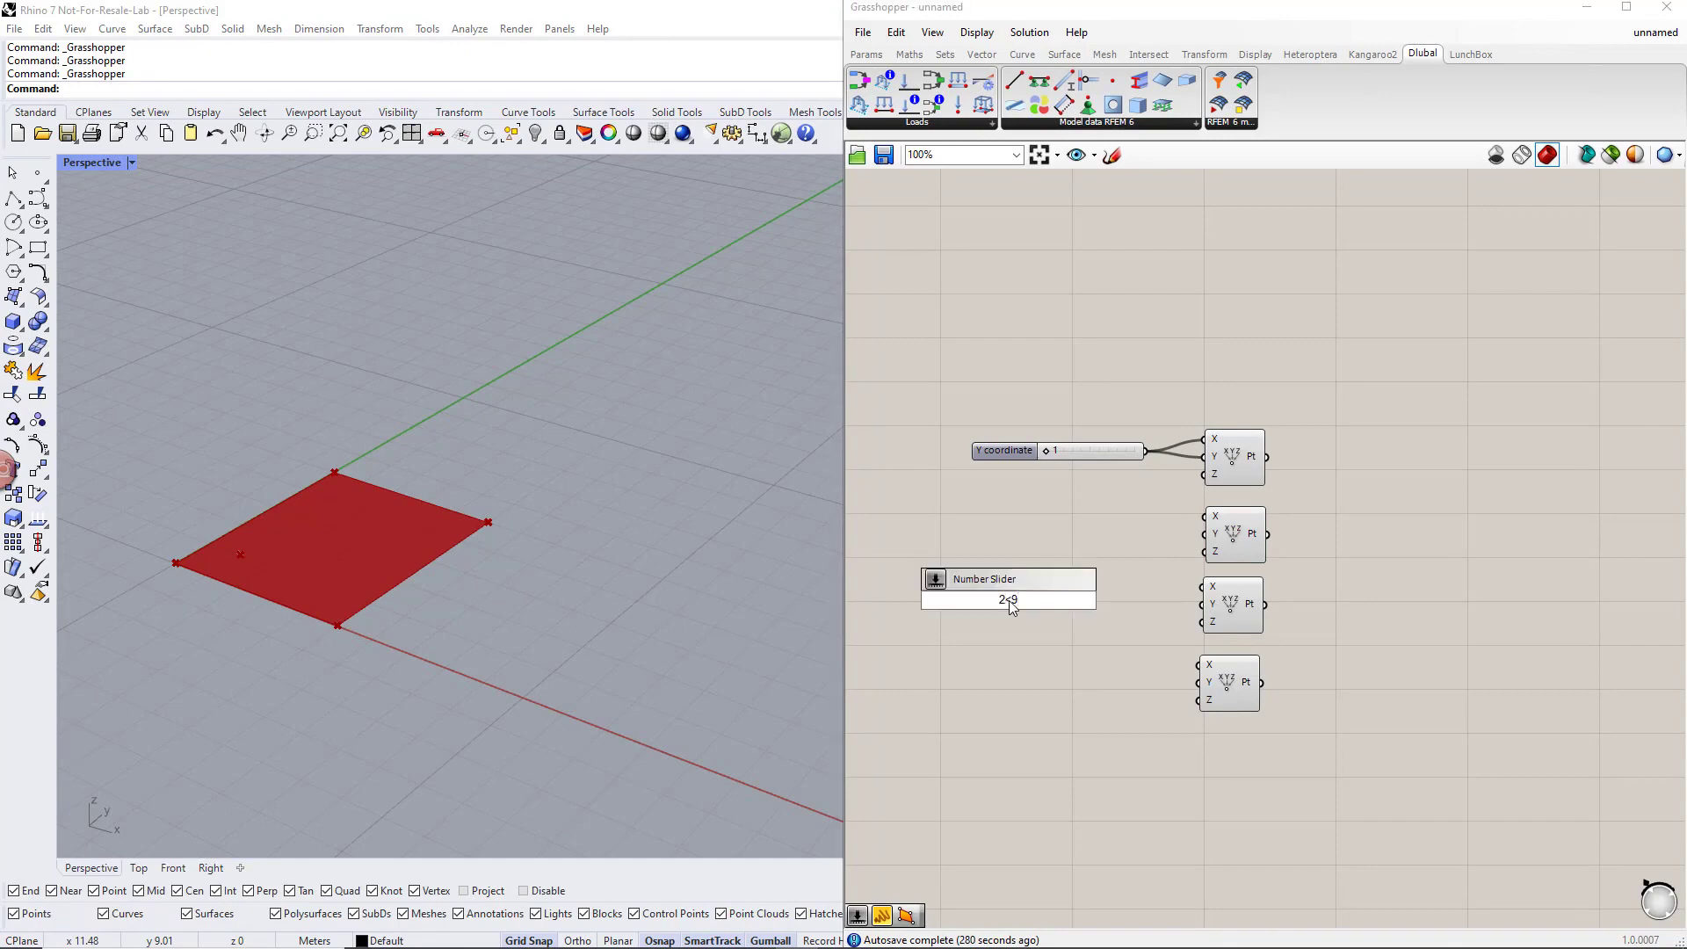
key(Return)
drag(1204, 517, 1087, 605)
drag(1203, 534, 1146, 451)
Wire the 1<8 and 2<9 sliders to the third copied point's X and Y, and the 2<9 slider to both fourth-point inputs
click(1227, 614)
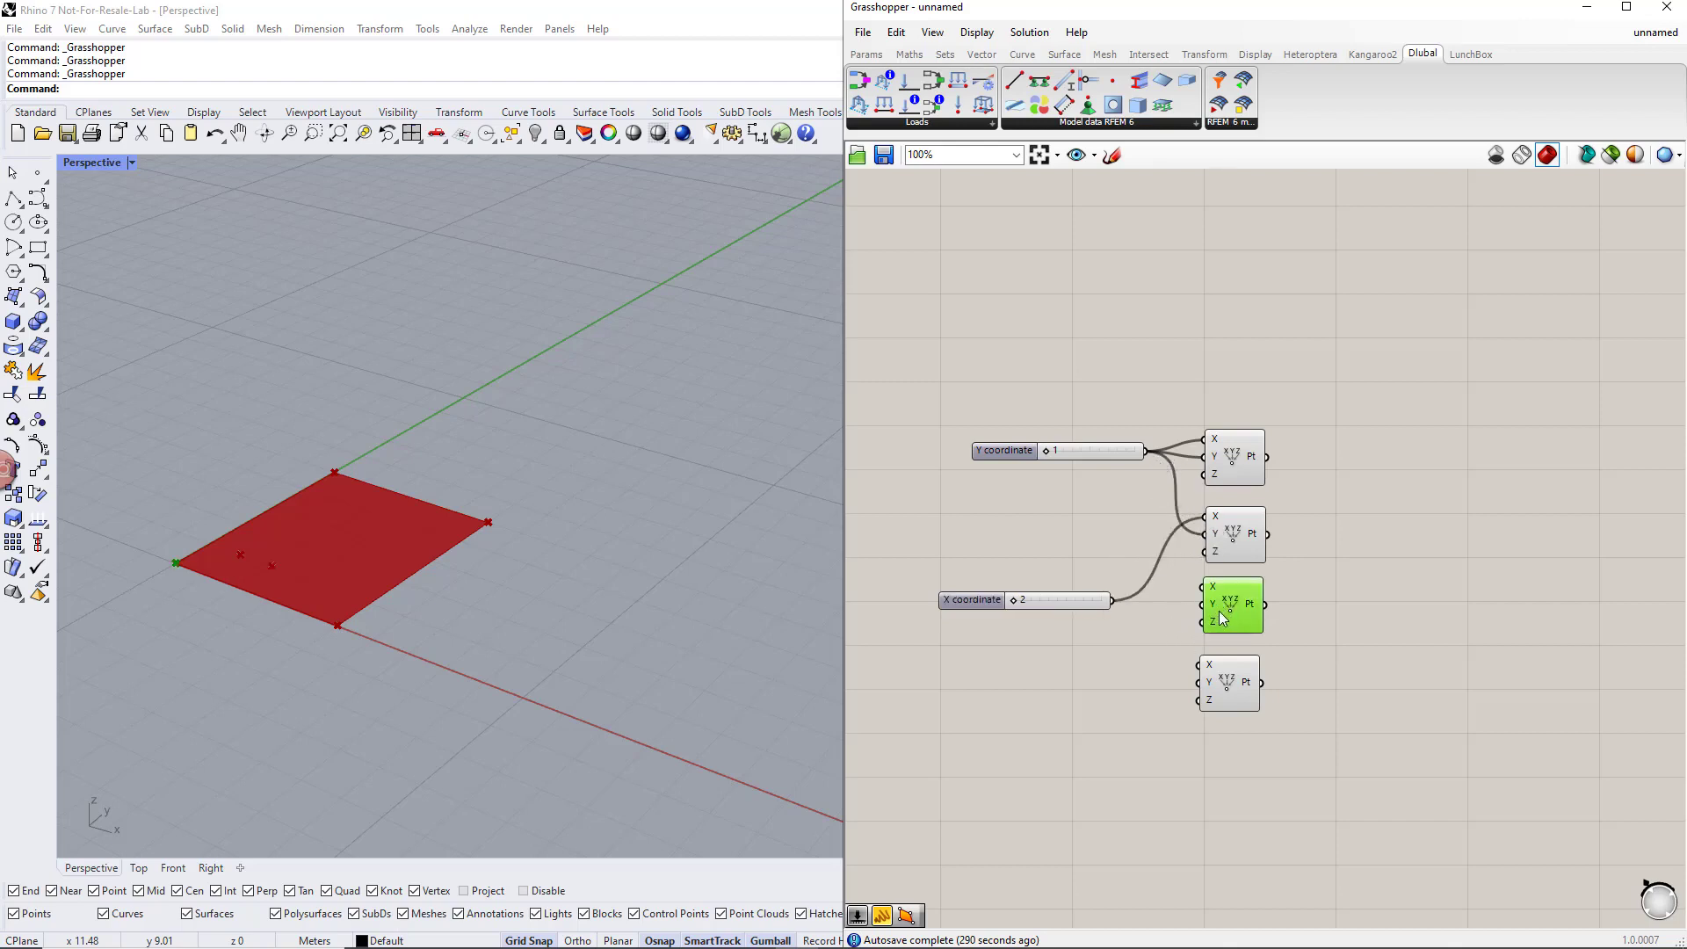
drag(1205, 587, 1146, 451)
drag(1205, 605, 1114, 603)
click(1230, 694)
drag(1200, 664, 1115, 603)
drag(1200, 682, 1115, 603)
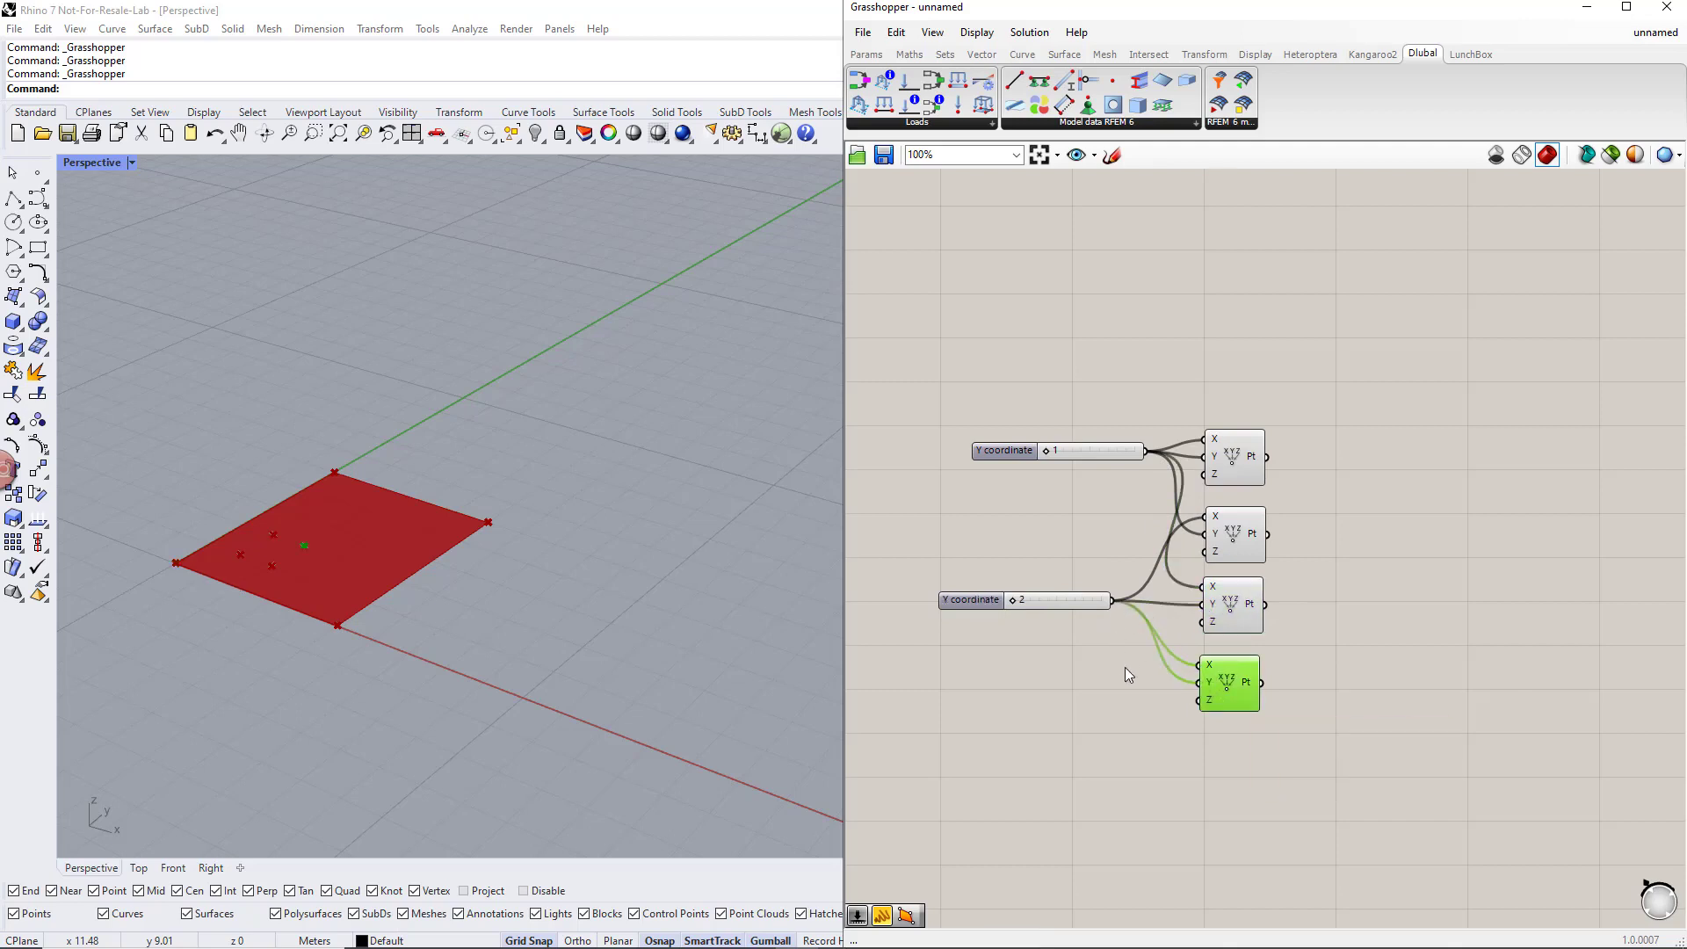
Space the copied points further from their sliders and move the whole second group up closer to the original surface definition
scroll(1124, 670, down, 1)
drag(1286, 731, 1176, 462)
drag(1218, 545, 1312, 532)
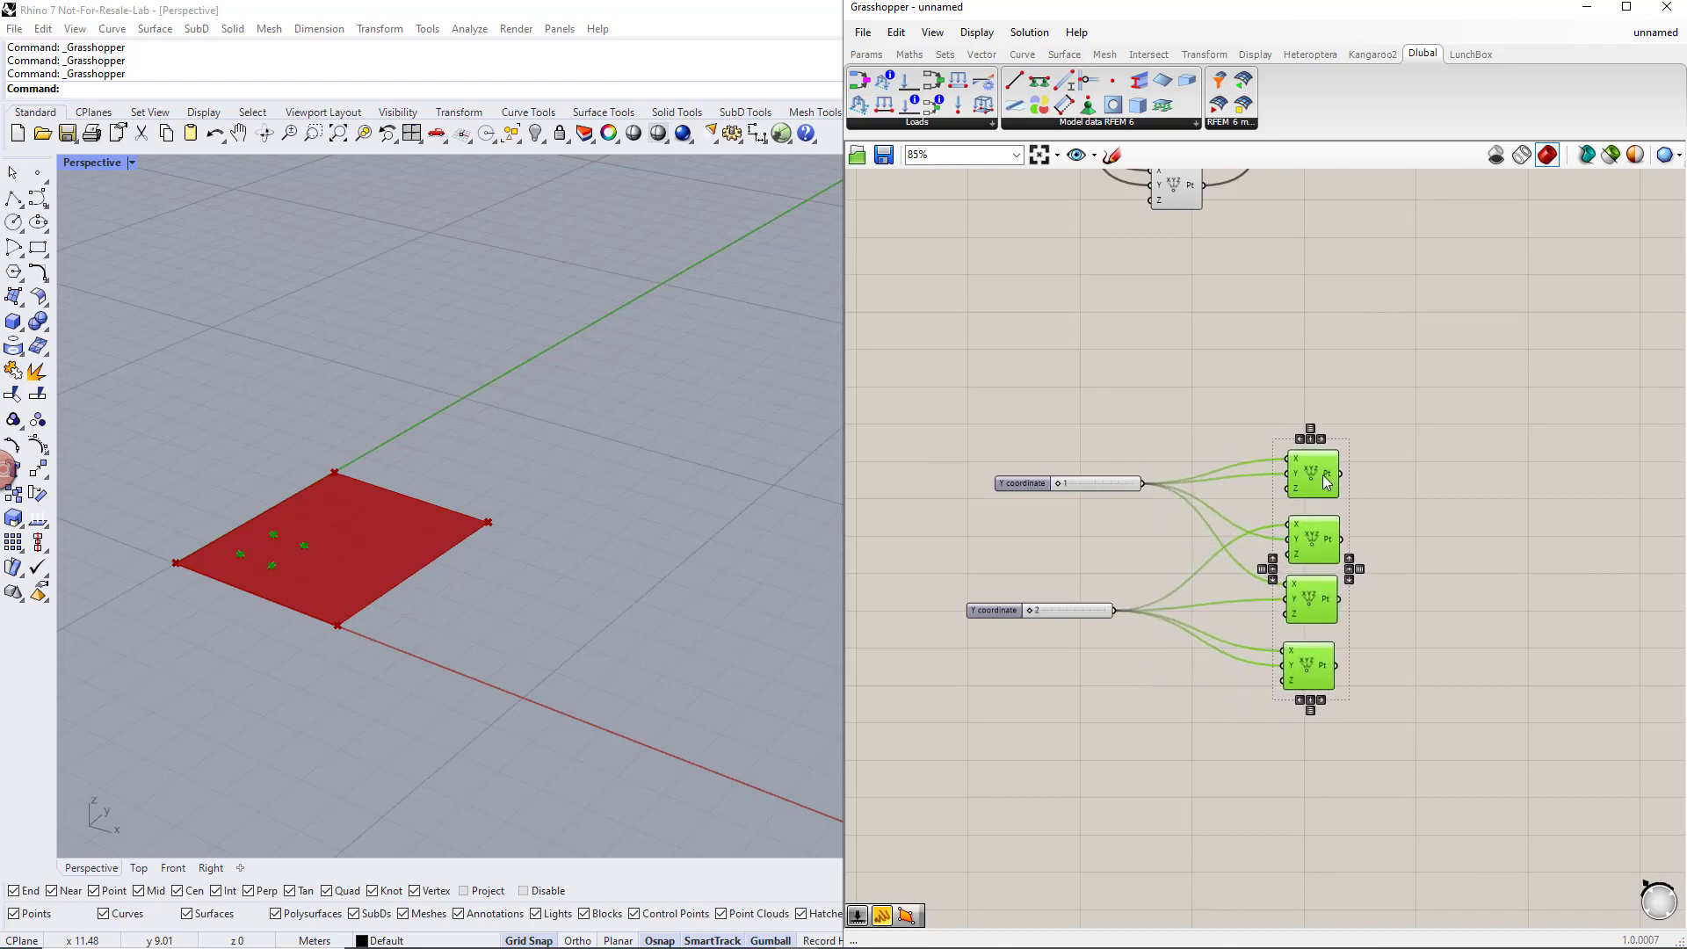
click(1202, 413)
scroll(1397, 710, down, 1)
right_drag(1277, 414, 1281, 512)
scroll(1281, 512, down, 1)
drag(1359, 778, 1169, 580)
drag(1313, 593, 1283, 498)
right_drag(1283, 498, 1310, 610)
click(1338, 571)
Set the Length and Width sliders to 10 and the lower coordinate slider of the copied points to 4
scroll(1338, 571, up, 2)
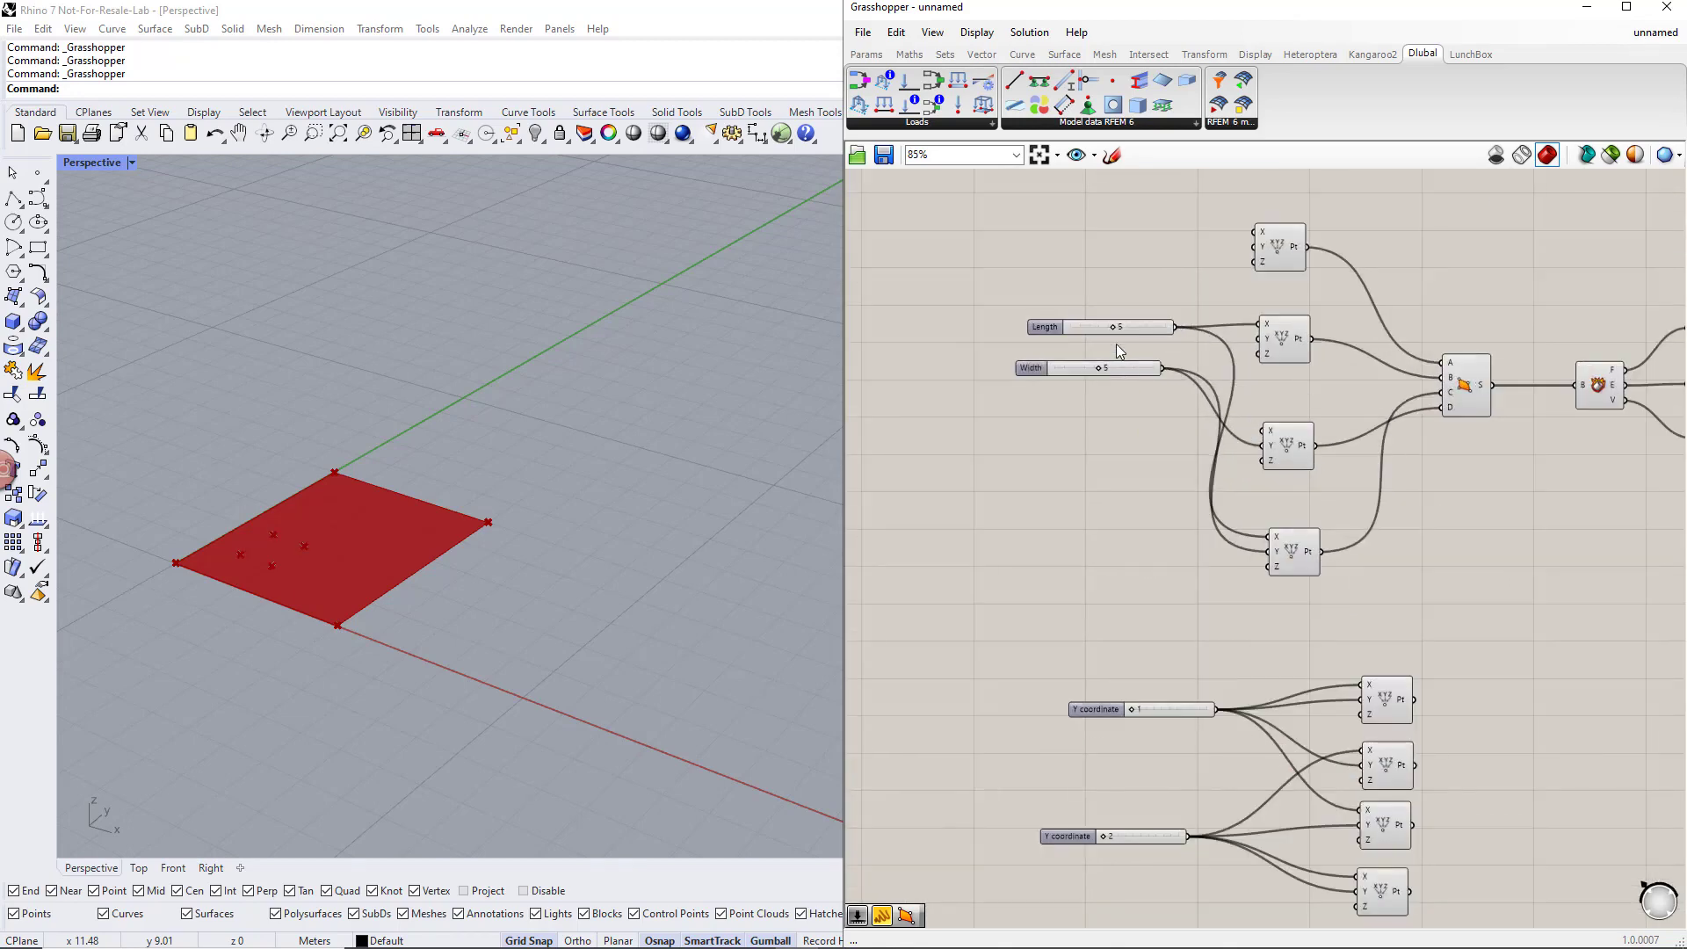
drag(1116, 329, 1167, 327)
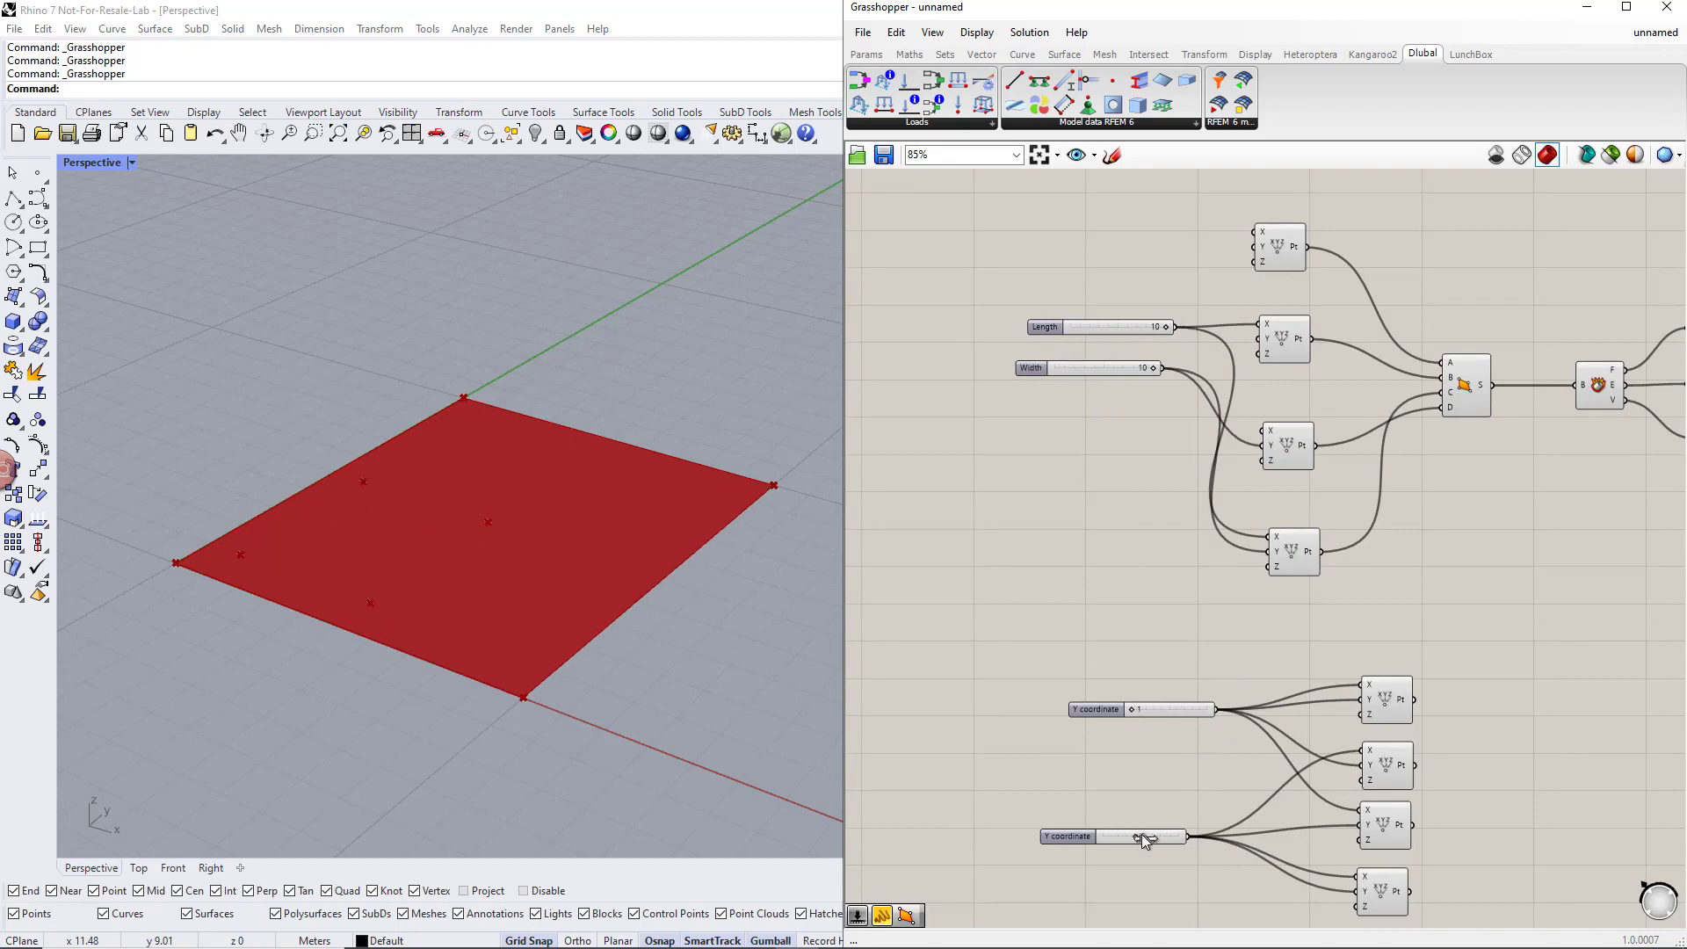
drag(1446, 916, 1364, 677)
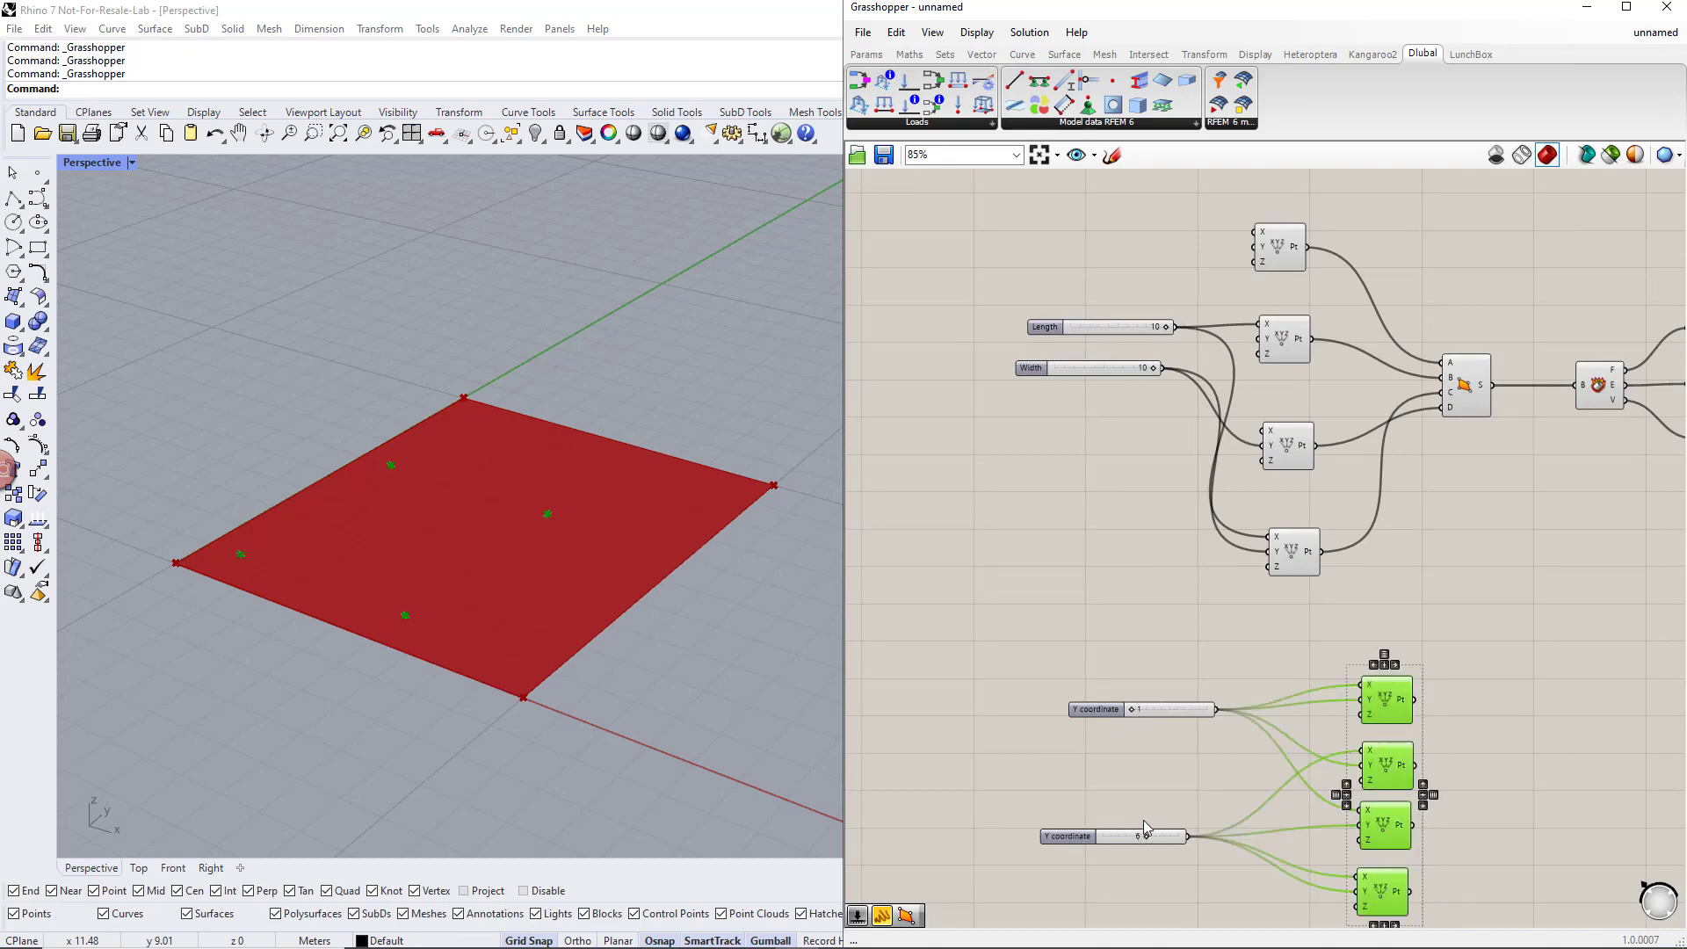
mouse_move(1149, 836)
mouse_down()
mouse_move(1179, 835)
mouse_move(1129, 840)
mouse_up()
Set the upper coordinate slider of the copied points to 2
click(1151, 712)
scroll(1144, 754, up, 2)
click(1160, 738)
double_click(1140, 692)
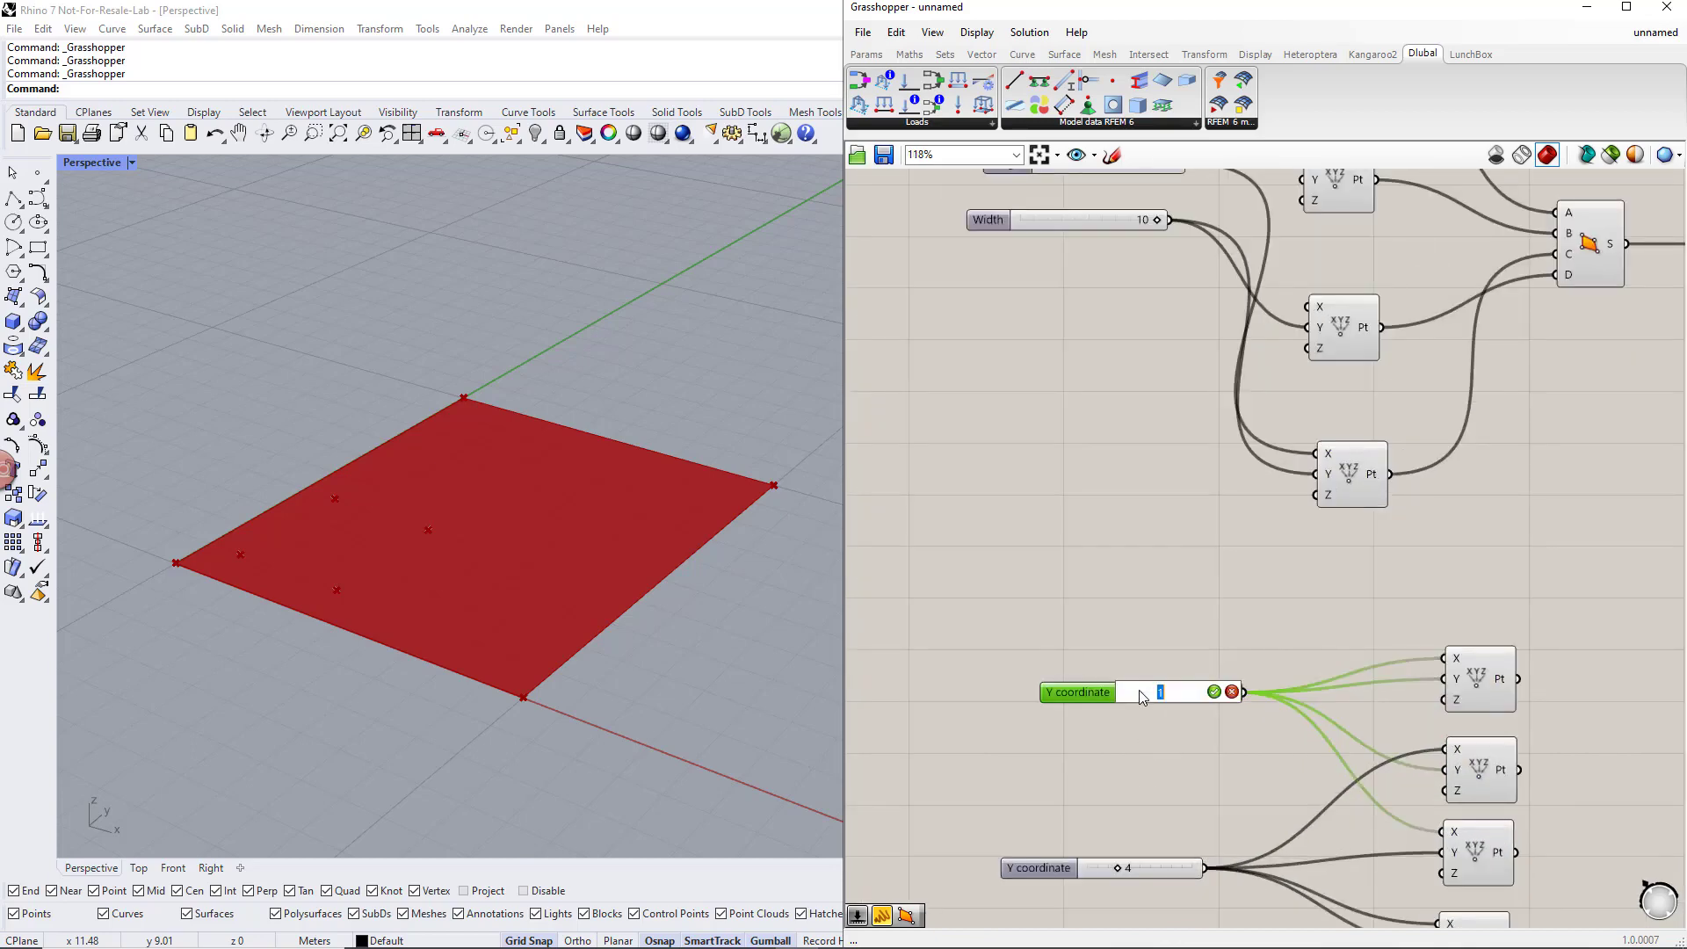
text(2)
key(Return)
Set the Length slider and the Width slider of the outer surface to 6
scroll(1134, 615, down, 1)
right_drag(1121, 527, 1142, 624)
click(1203, 339)
double_click(1203, 339)
text(6)
key(Return)
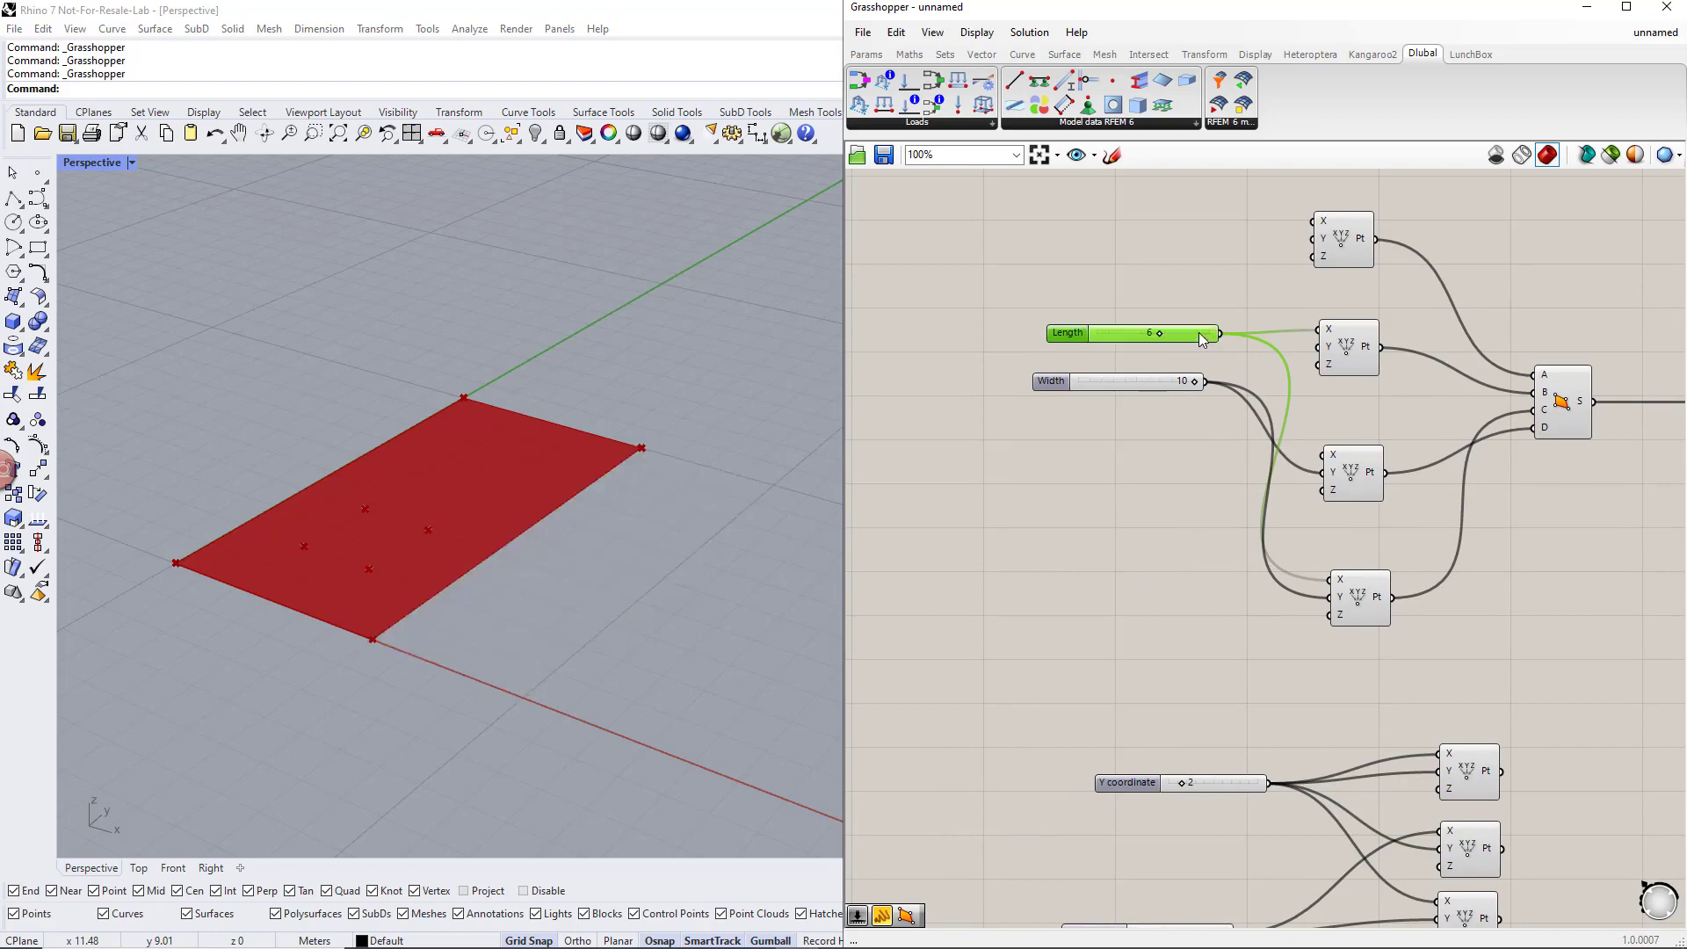
double_click(1194, 384)
text(6)
key(Return)
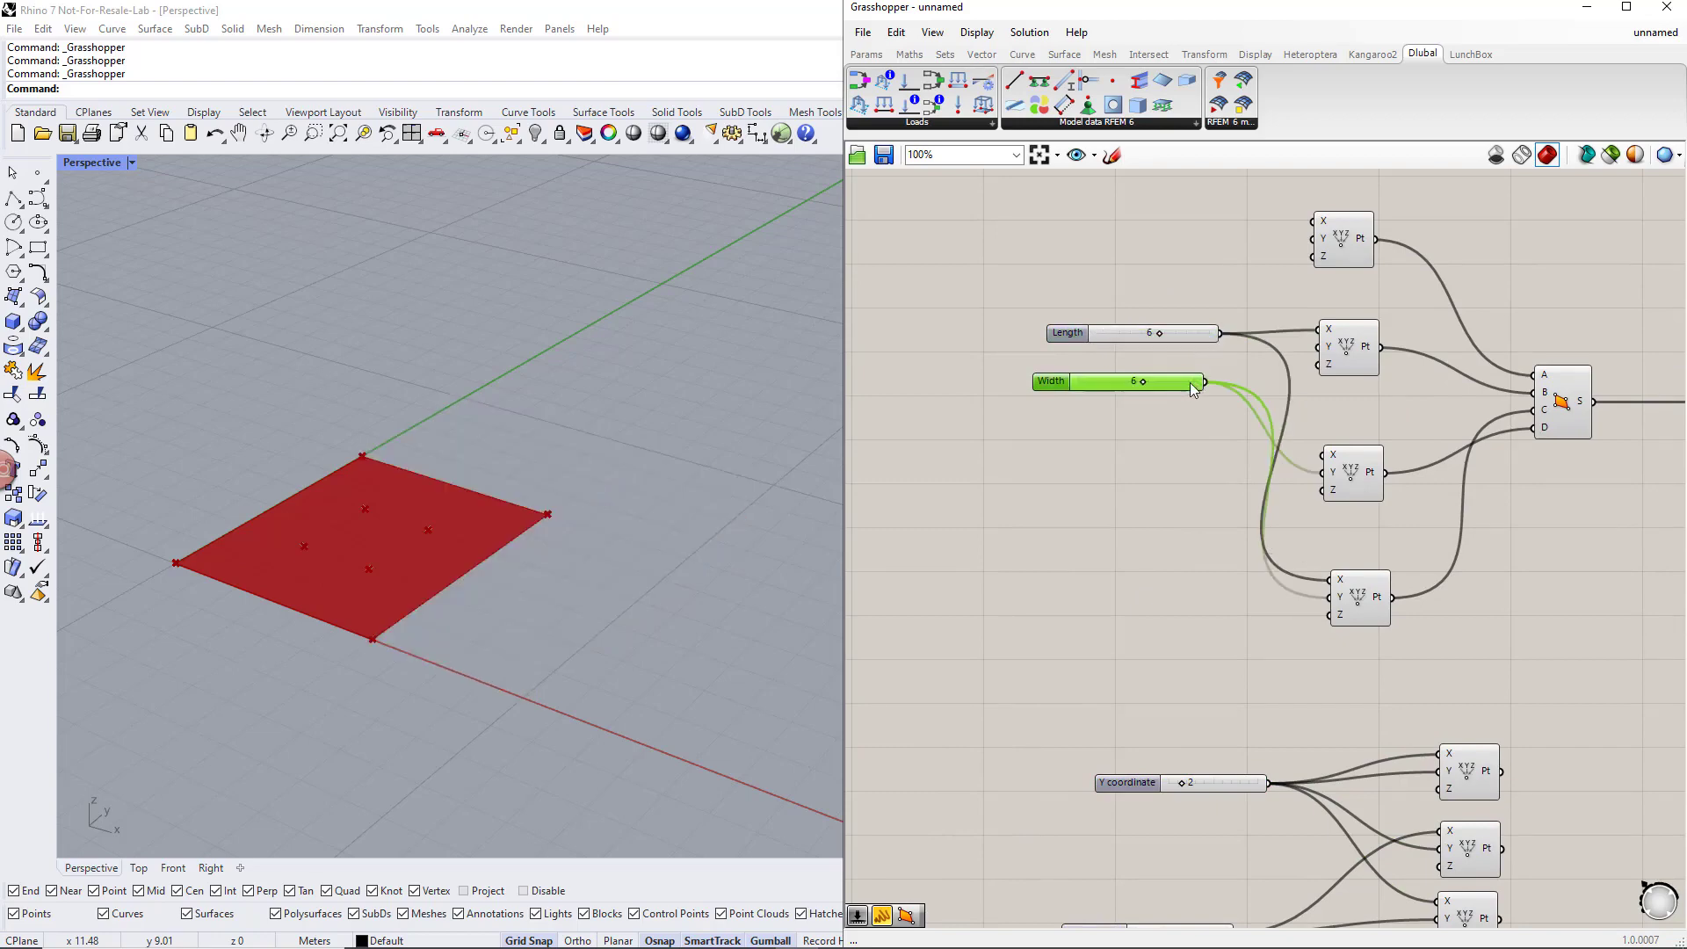
Duplicate the four-point surface component beside the copied points and connect those points in order to its A, B, C and D inputs
scroll(1133, 467, down, 3)
drag(1318, 764, 1150, 528)
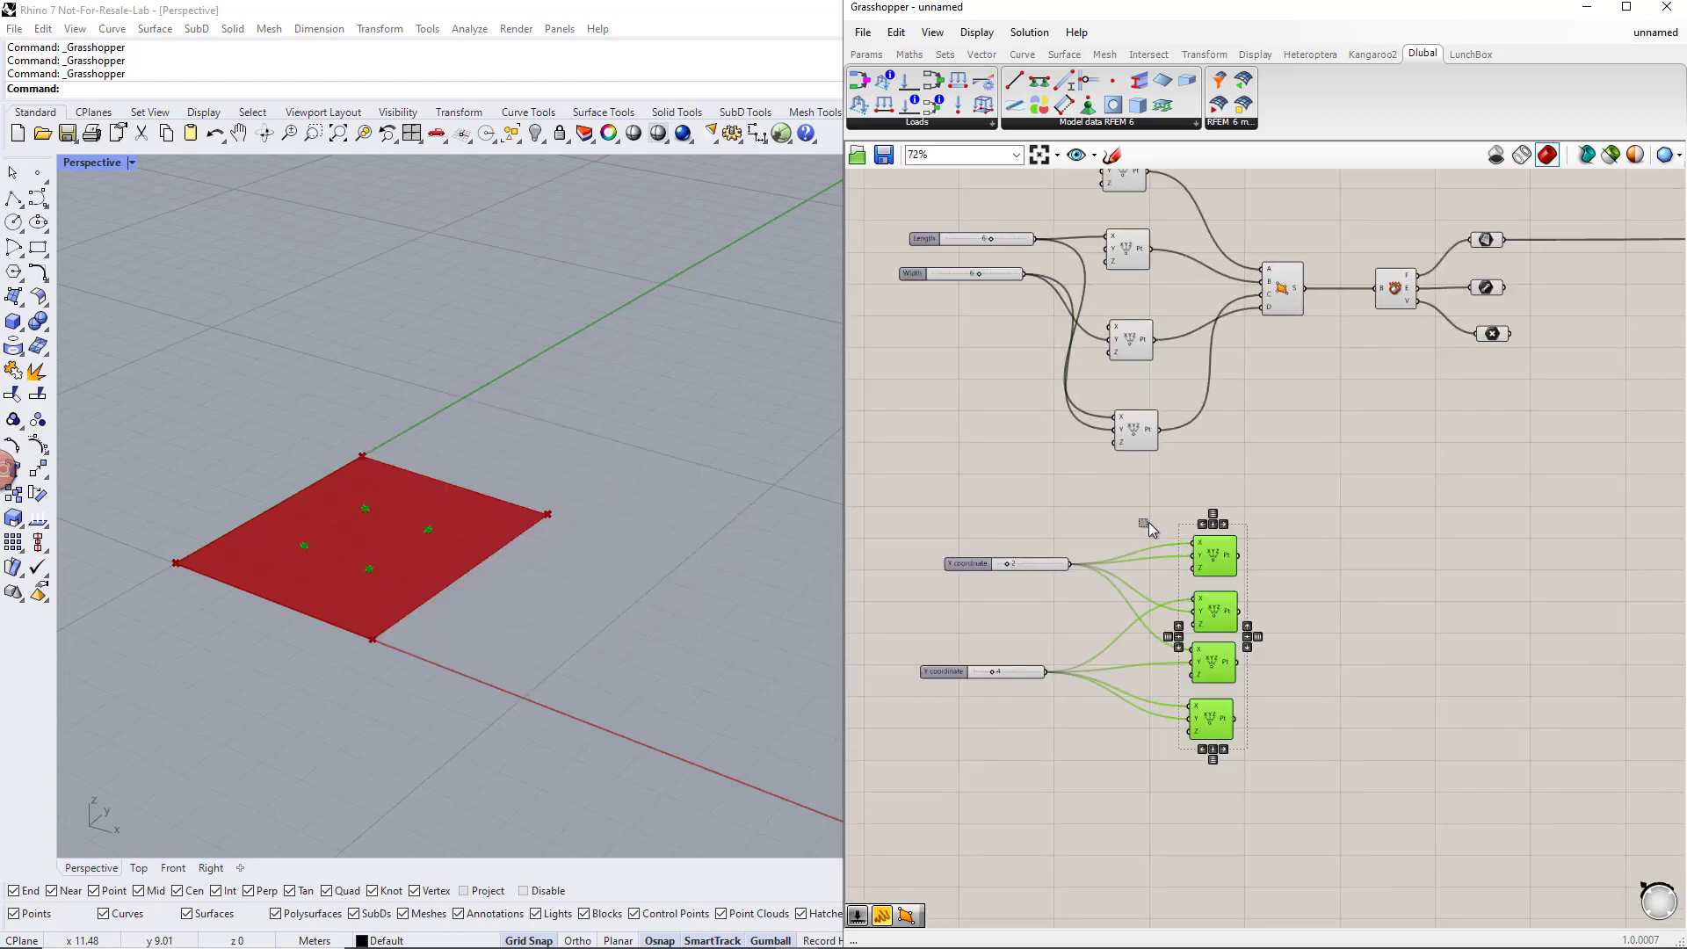
click(1151, 529)
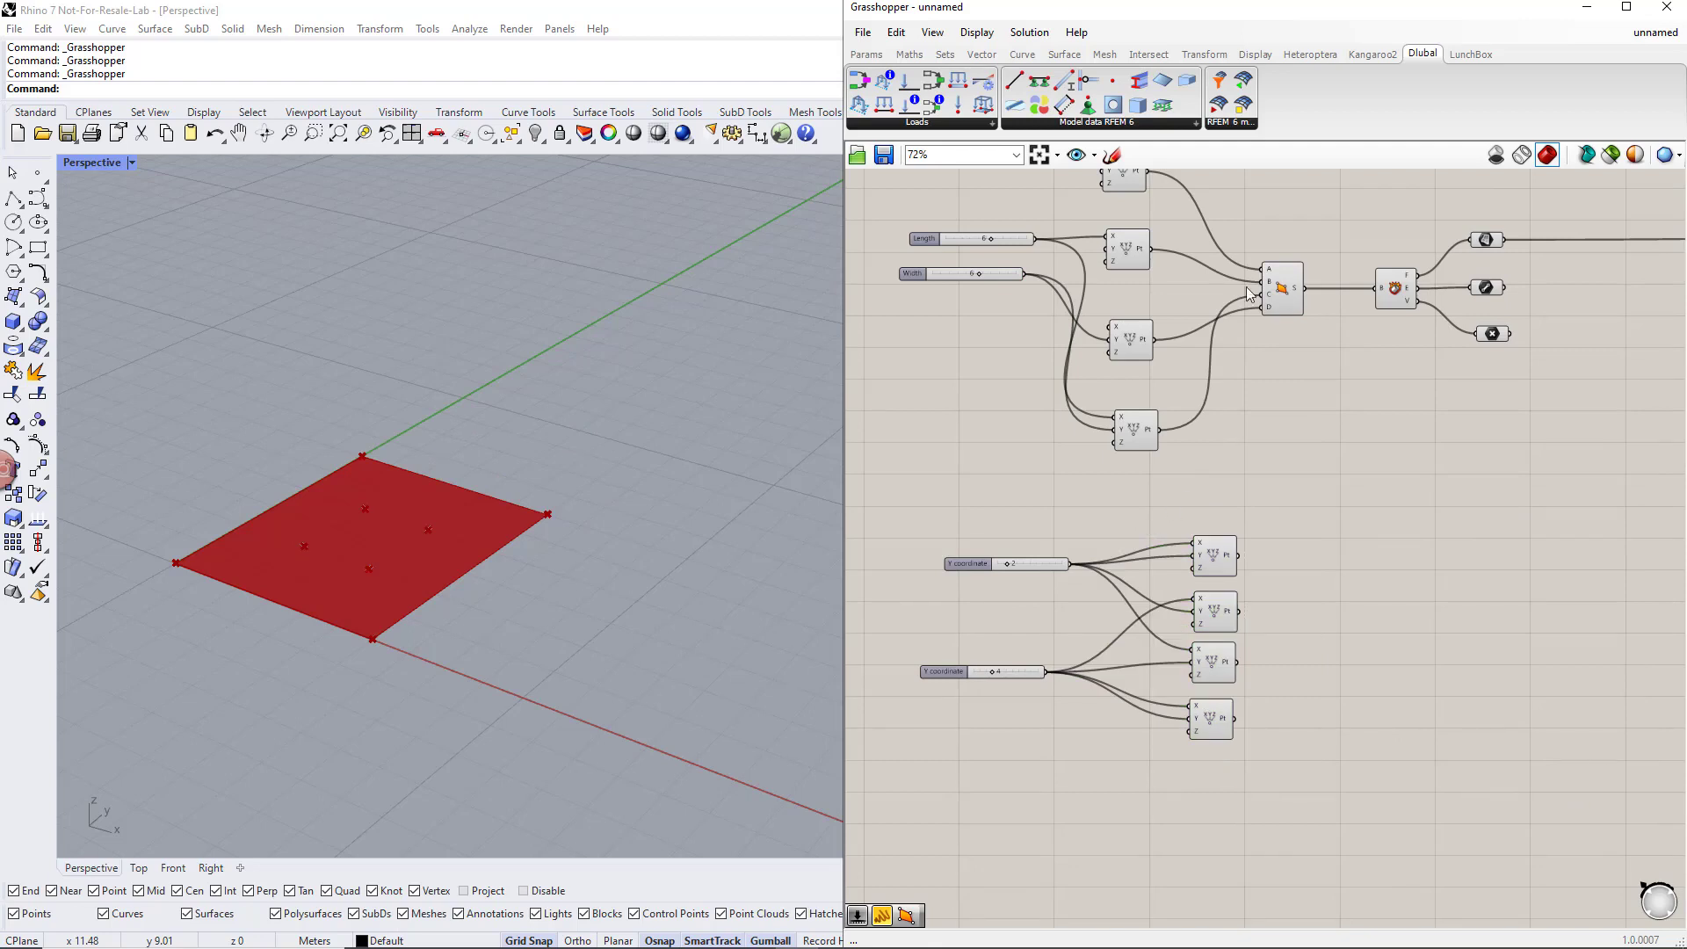
alt+drag(1285, 296, 1351, 606)
click(1229, 623)
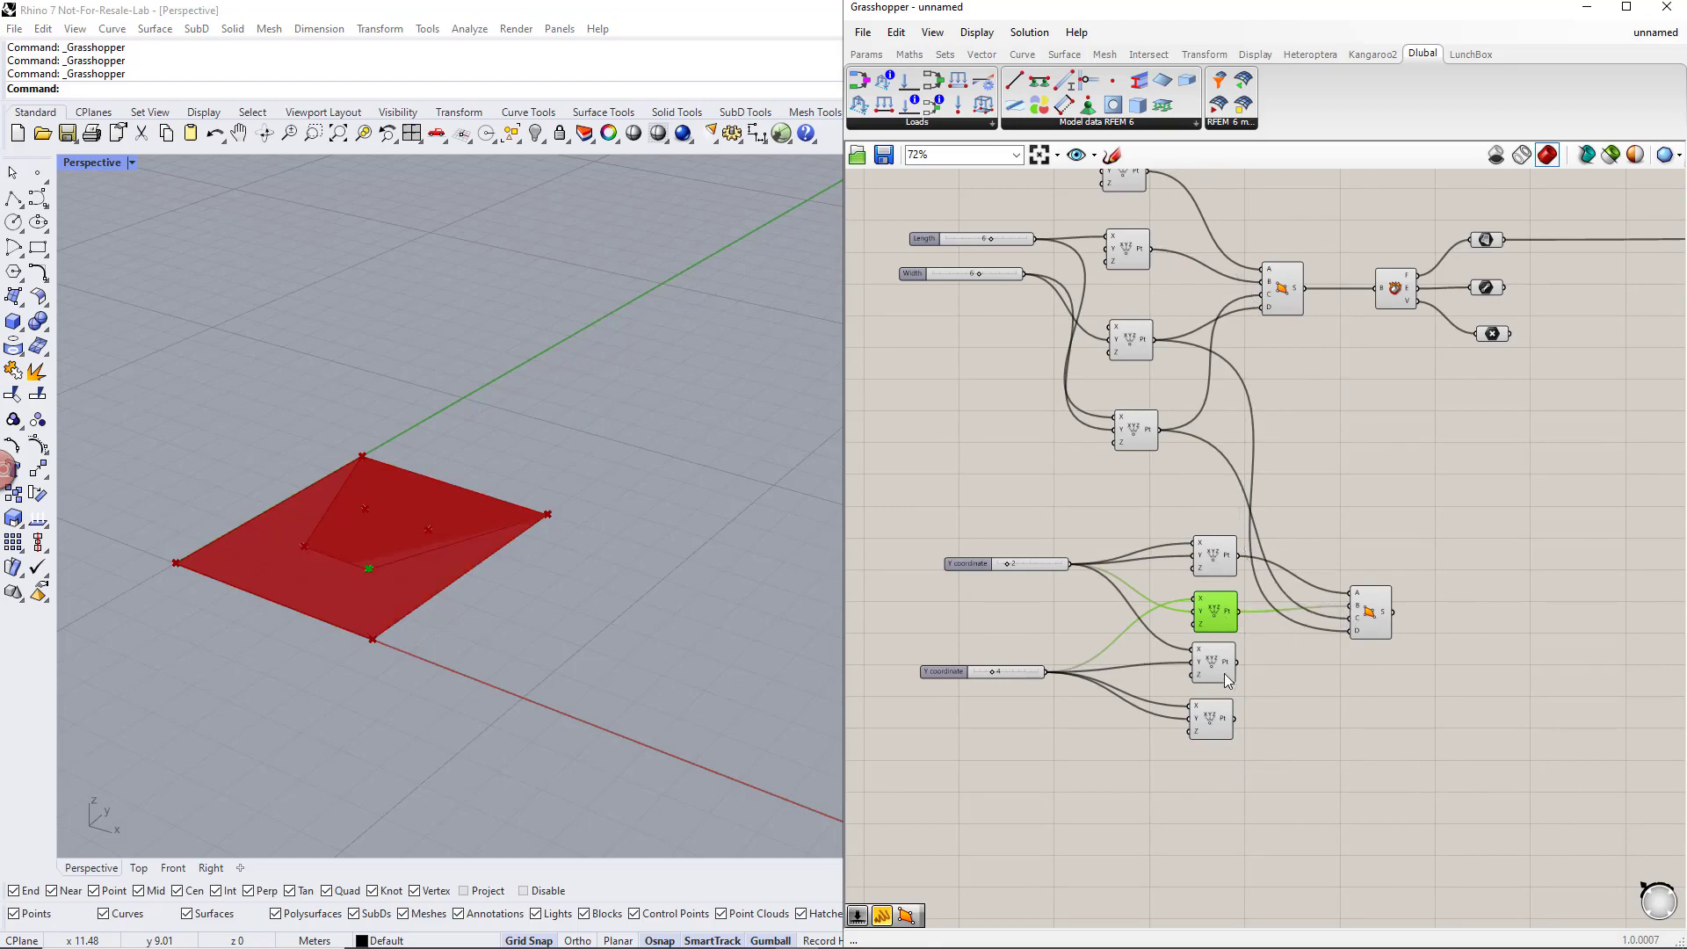
click(1228, 676)
click(1226, 734)
drag(1235, 719, 1350, 631)
drag(1238, 661, 1351, 618)
click(1375, 606)
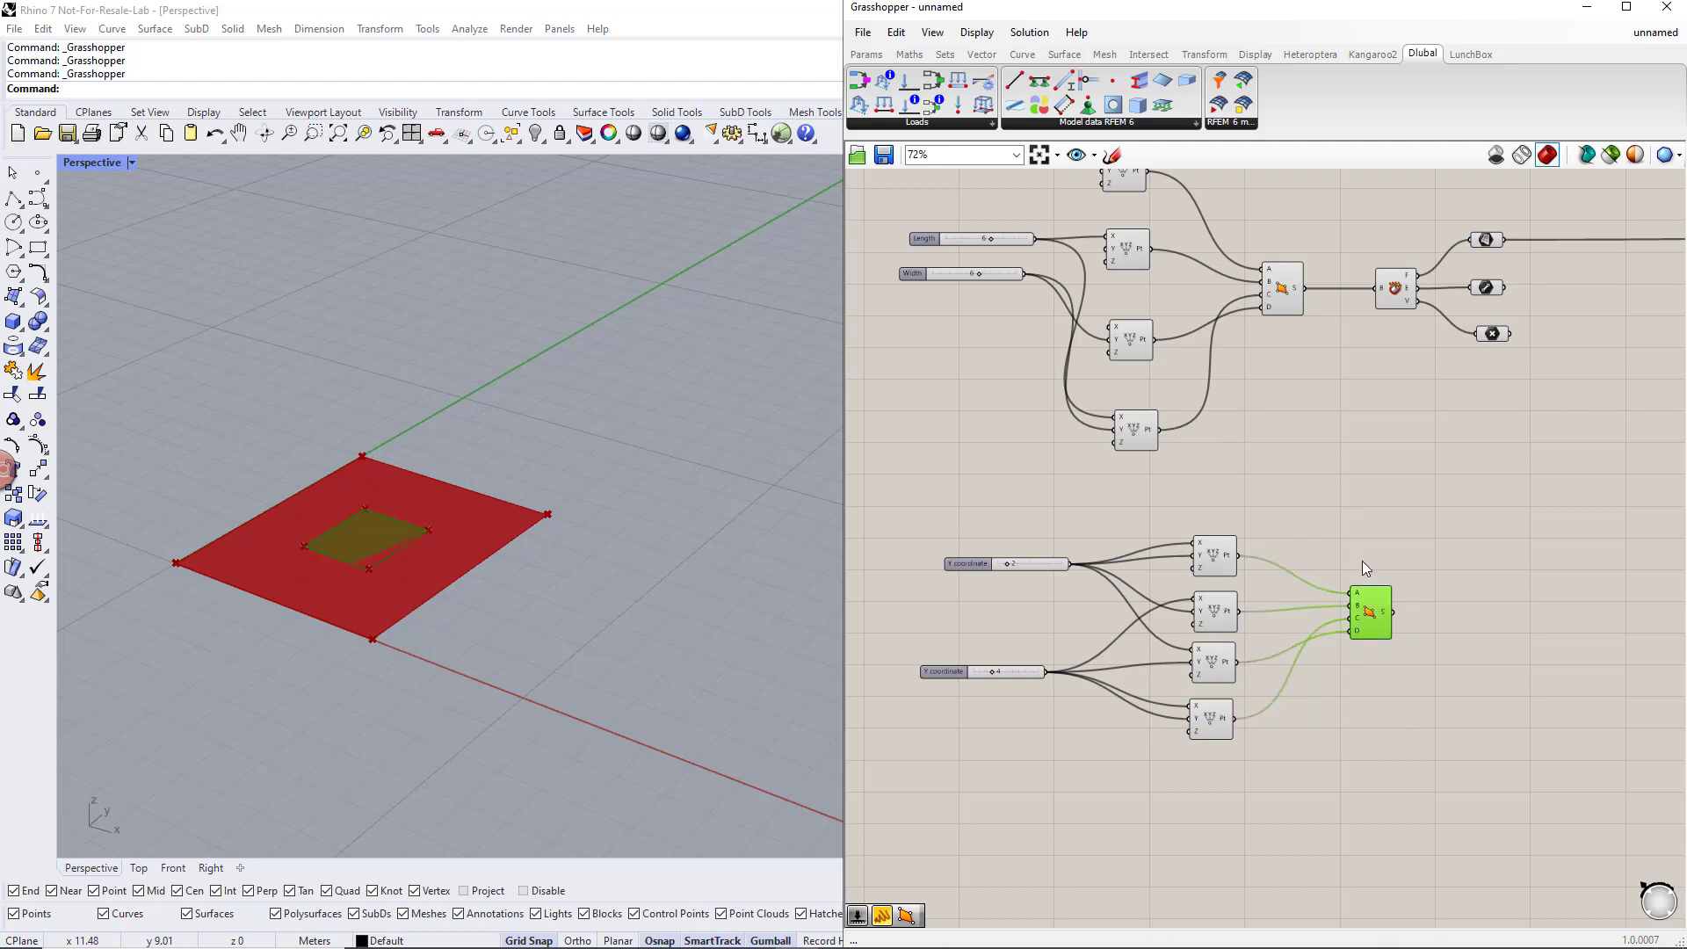
click(1363, 545)
Add the Dlubal Opening component beyond the inner four-point surface and connect that surface to its GH Surface input
right_drag(1466, 626, 1383, 604)
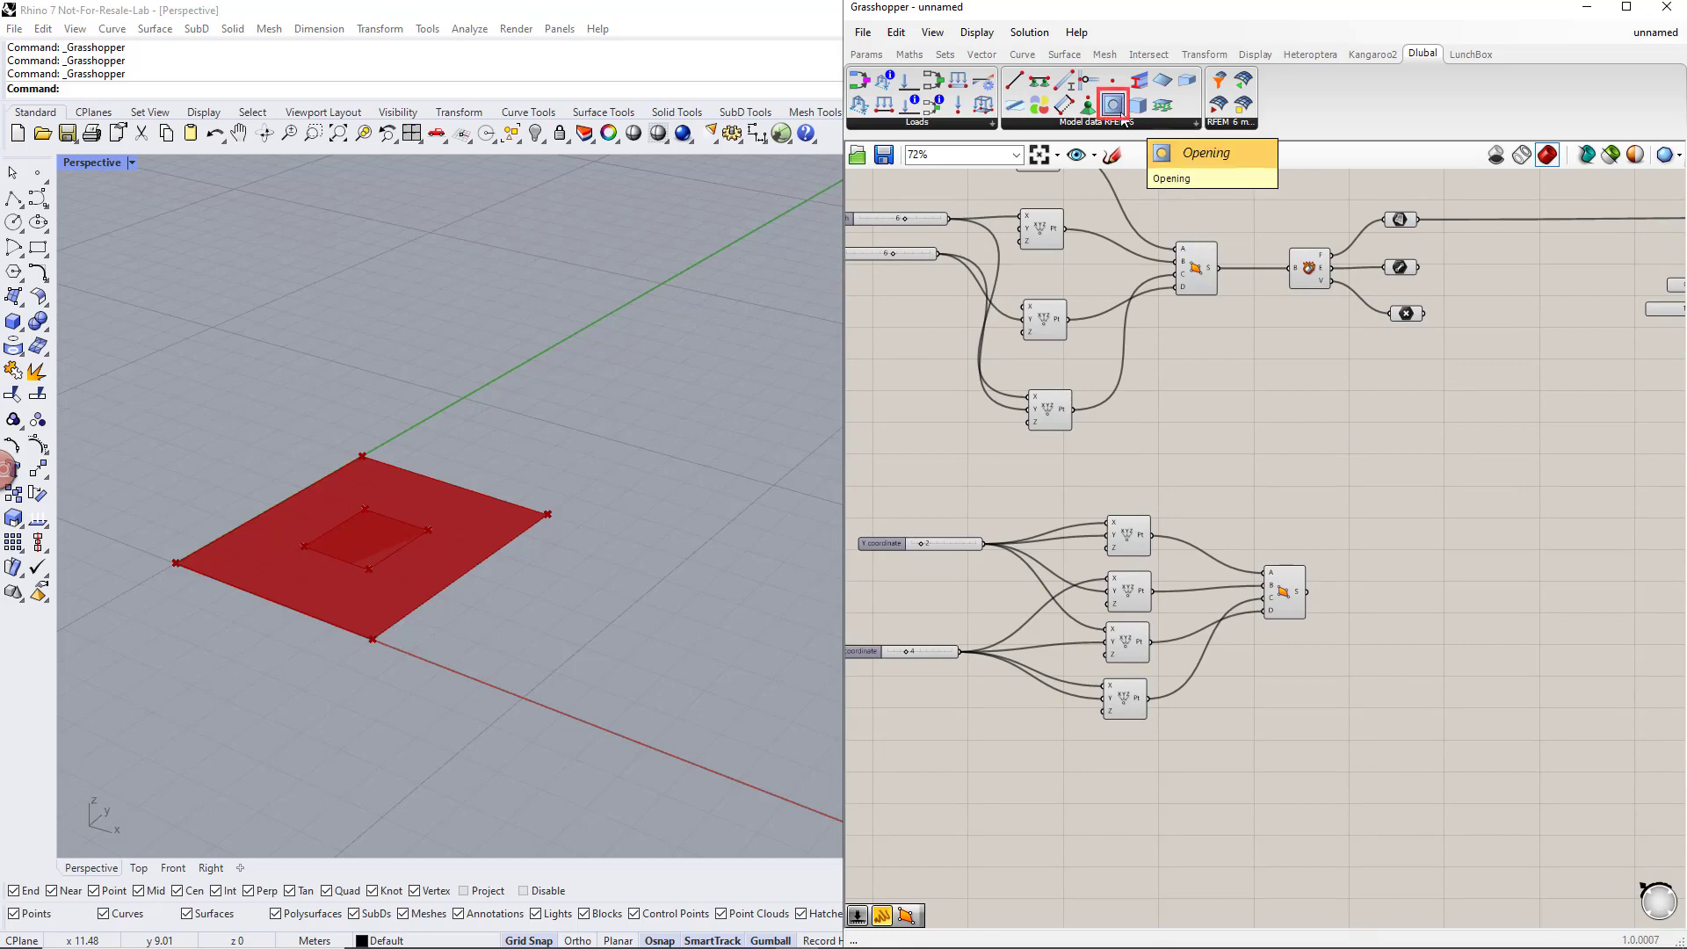
drag(1122, 116, 1534, 591)
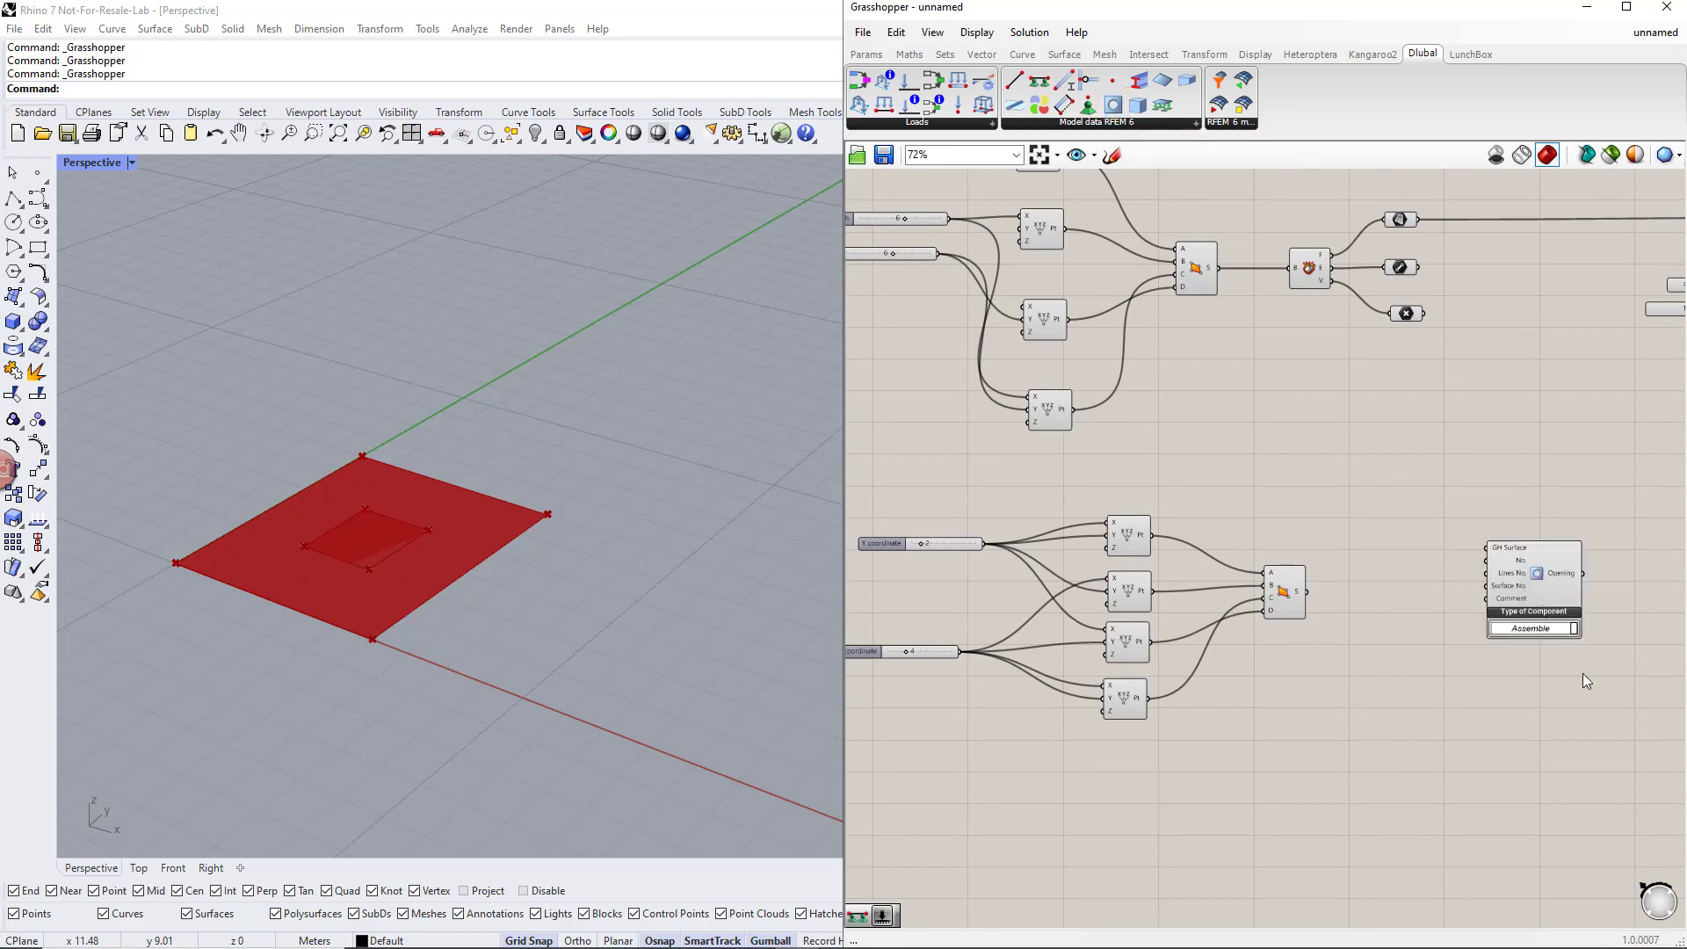
right_drag(1584, 673, 1424, 637)
scroll(1428, 643, down, 2)
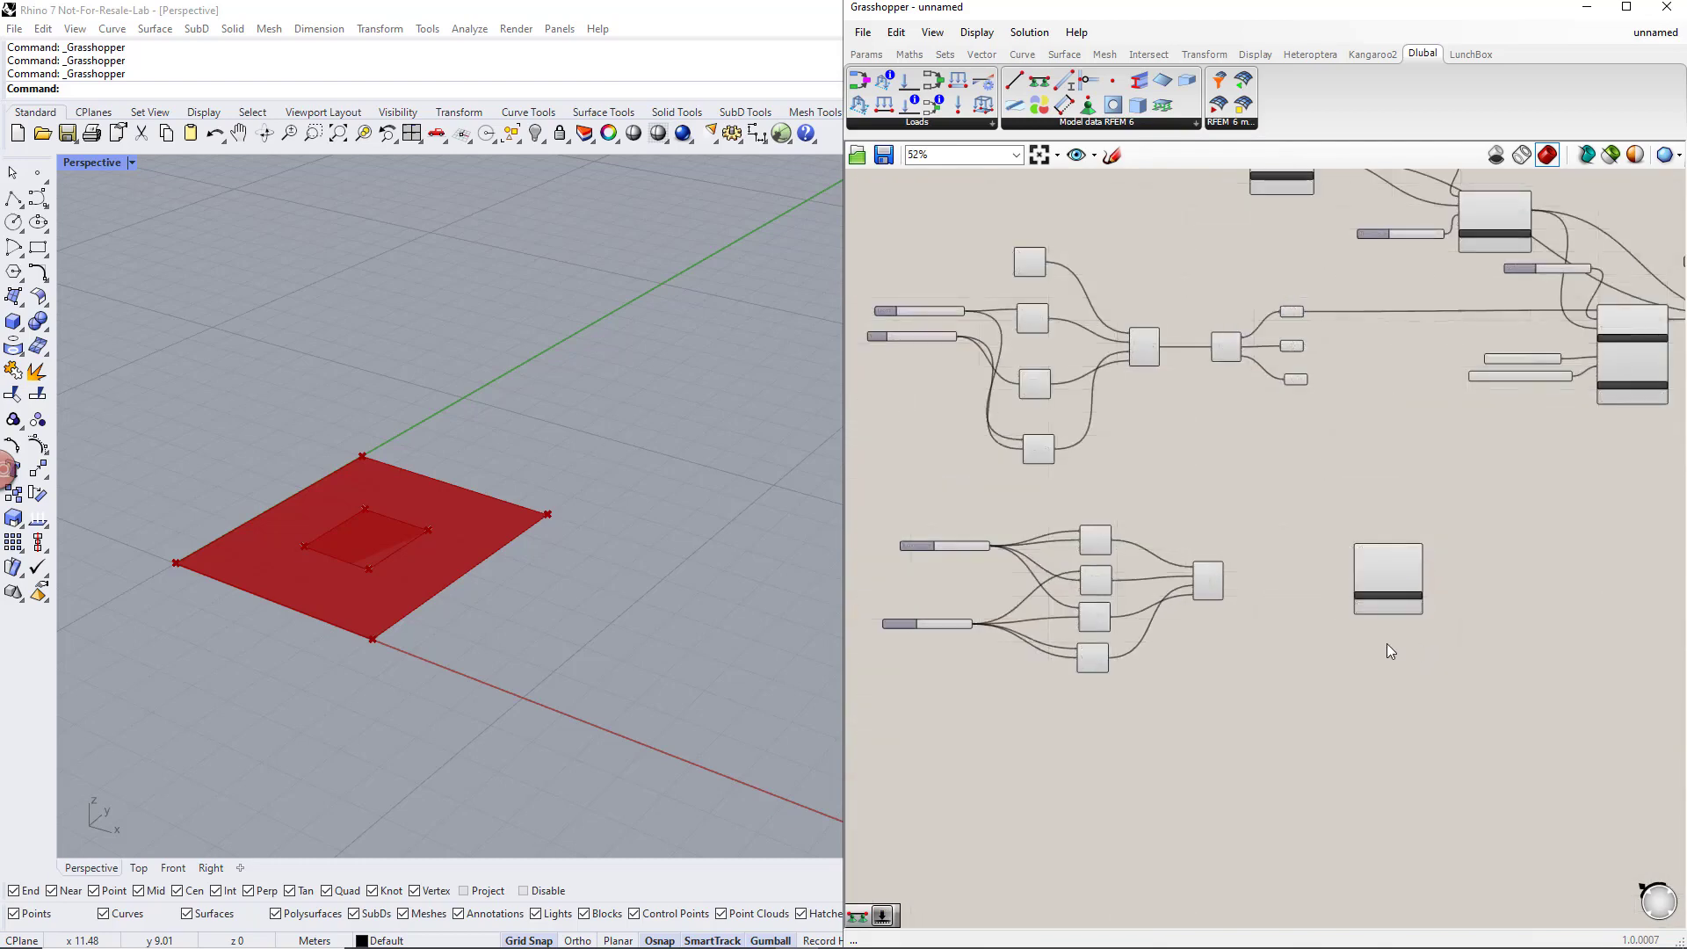
scroll(1406, 644, up, 1)
scroll(1236, 603, up, 1)
drag(1190, 564, 1532, 573)
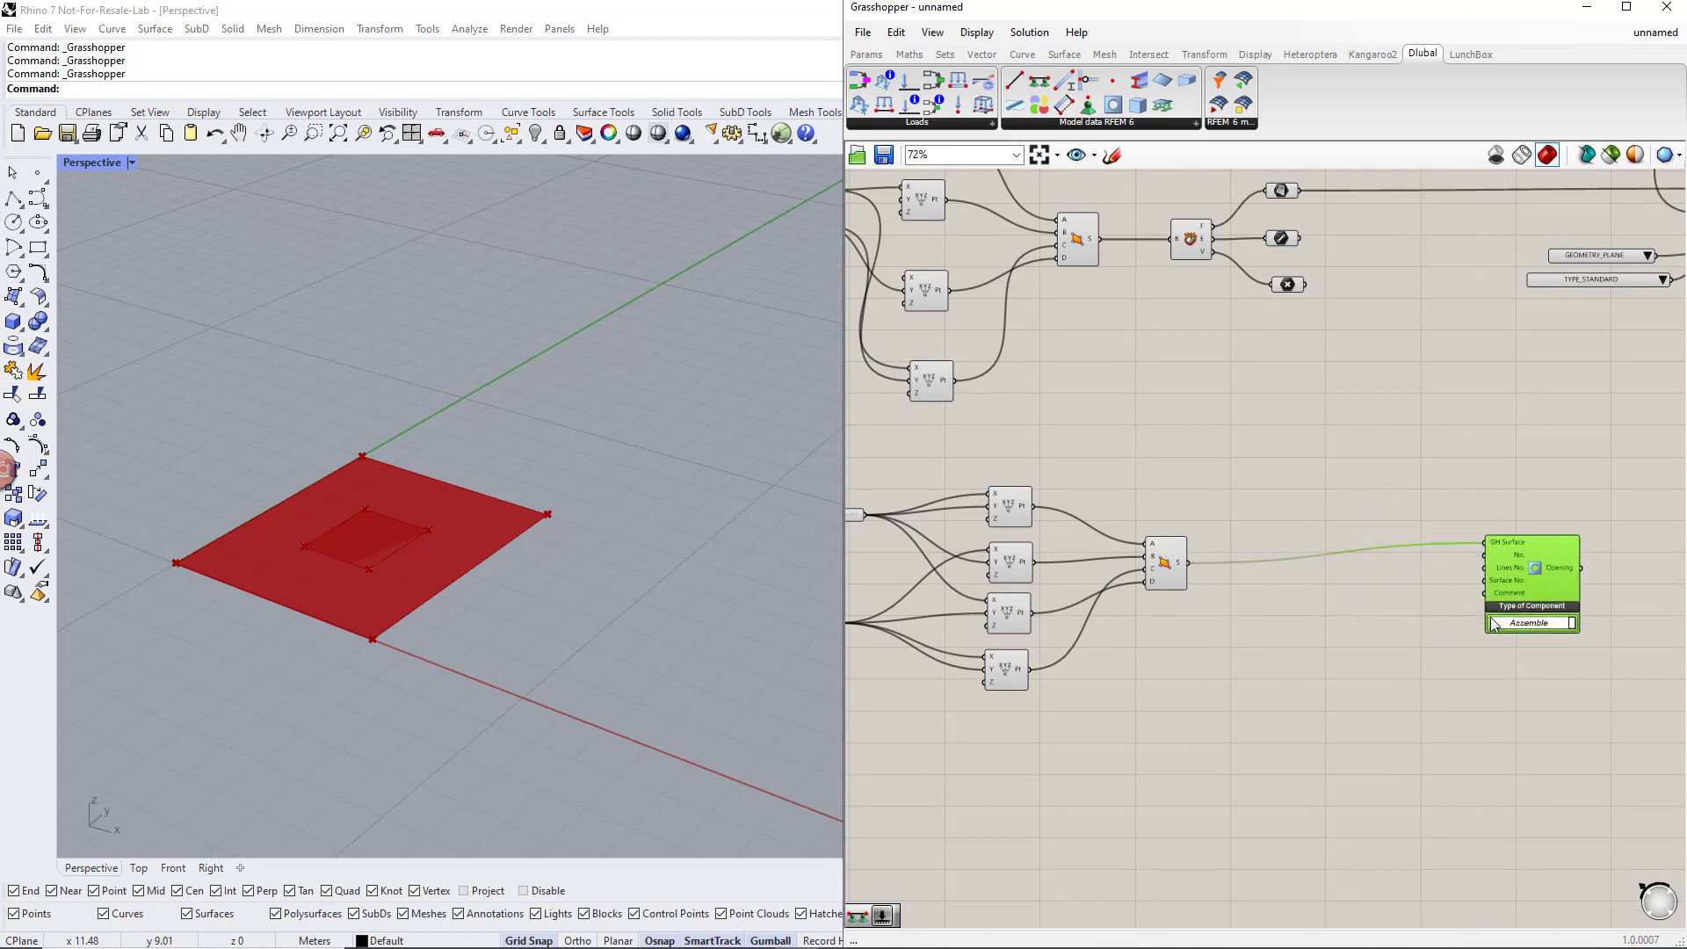
right_drag(1495, 640, 1379, 673)
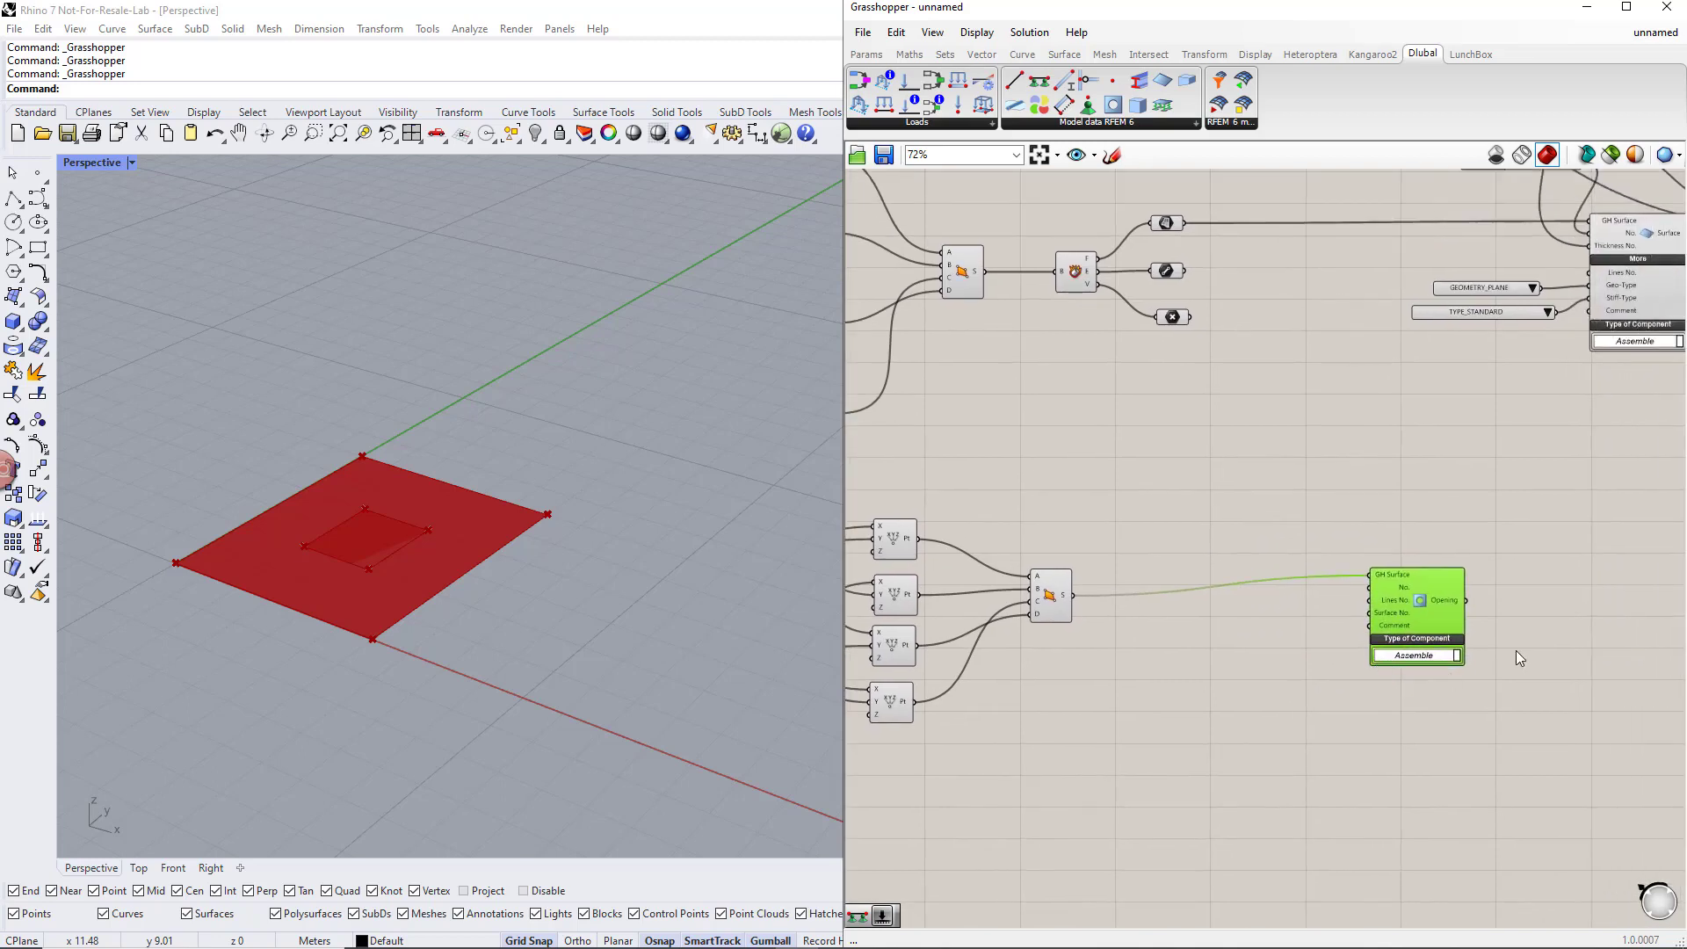
Add a number slider of 1 to the Opening's No. input and connect the Surface component's output to its Surface No. input
right_drag(1507, 648, 1450, 656)
click(1204, 535)
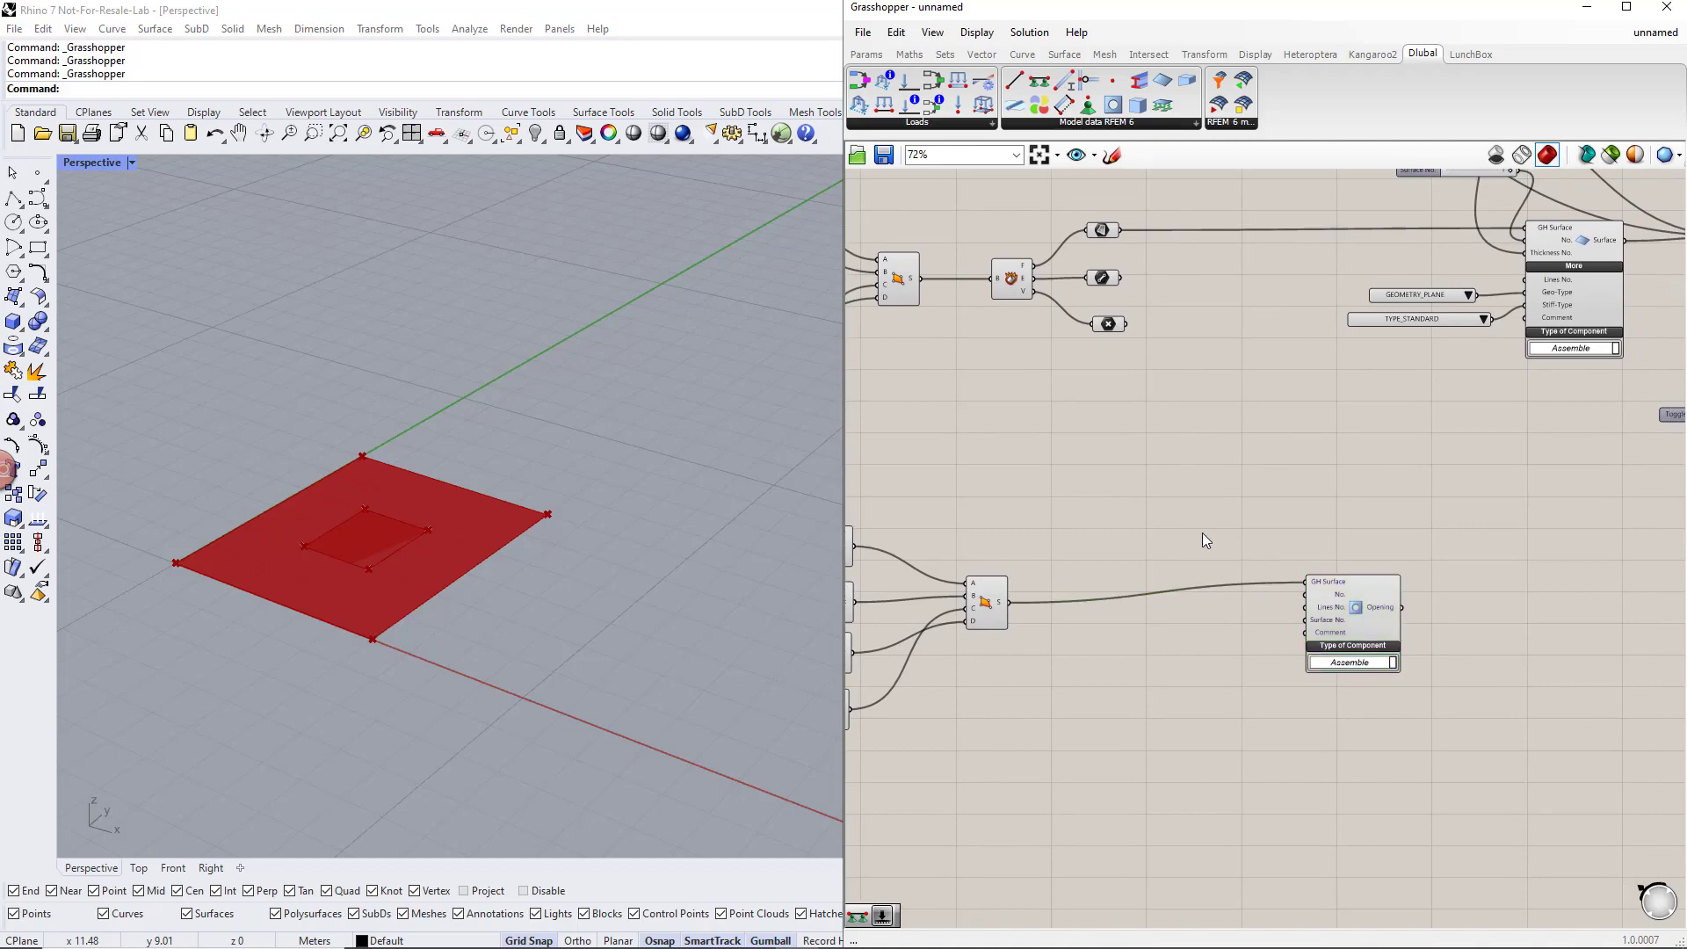
double_click(1202, 533)
text(1)
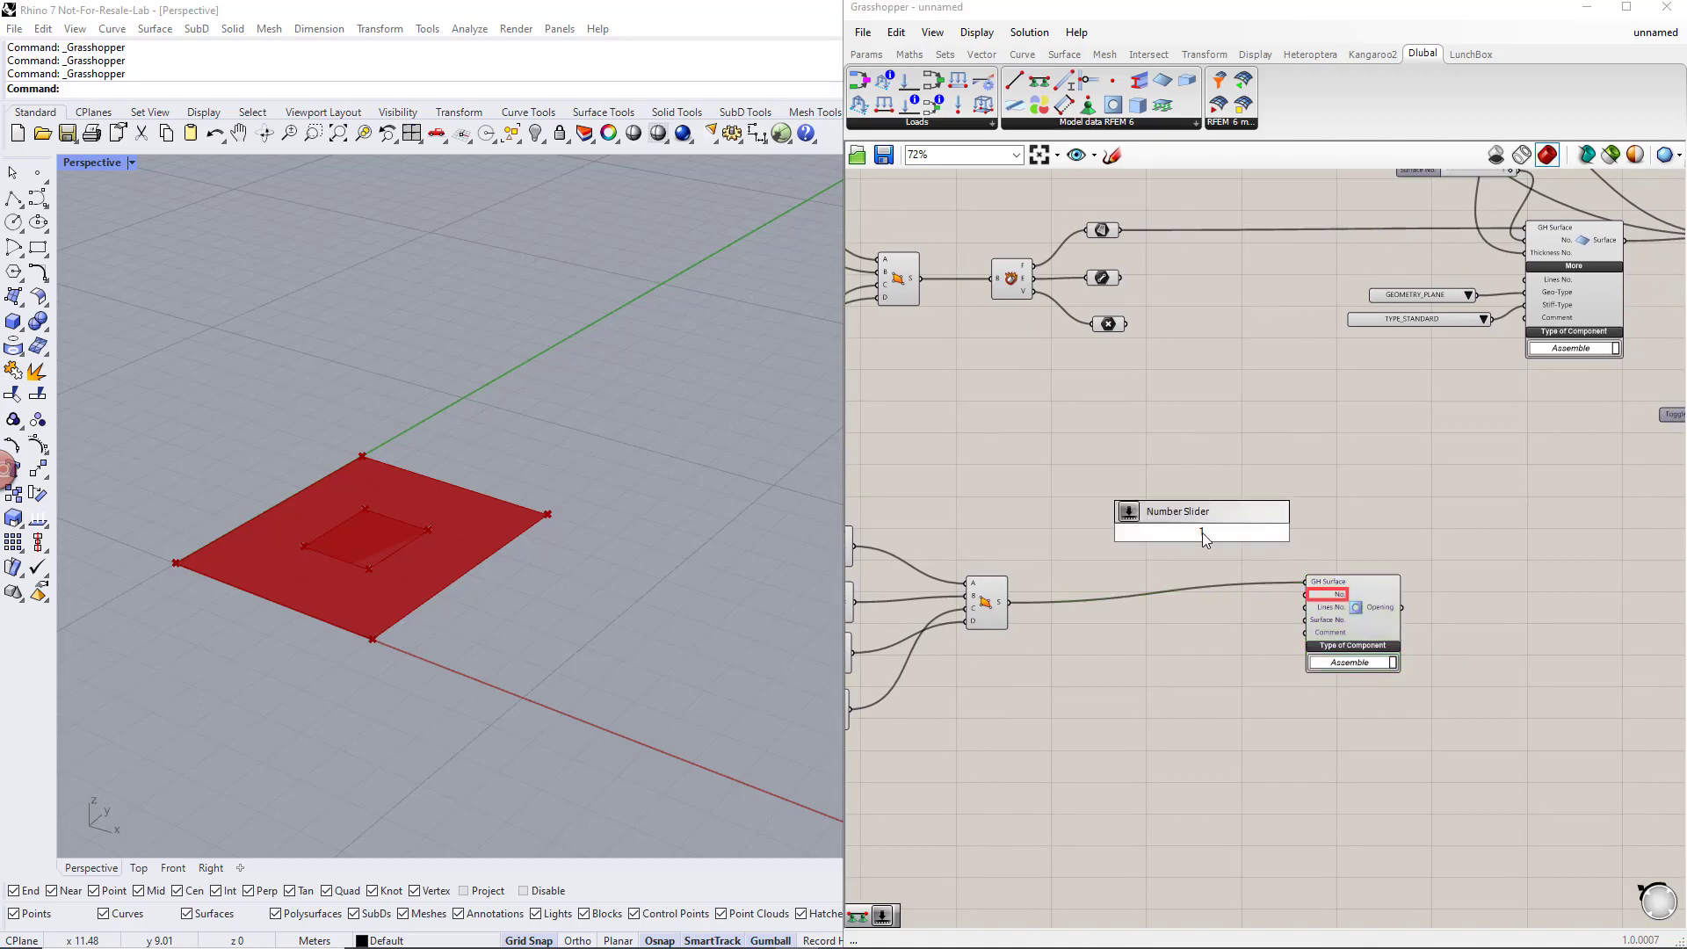
key(Return)
drag(1249, 533, 1306, 595)
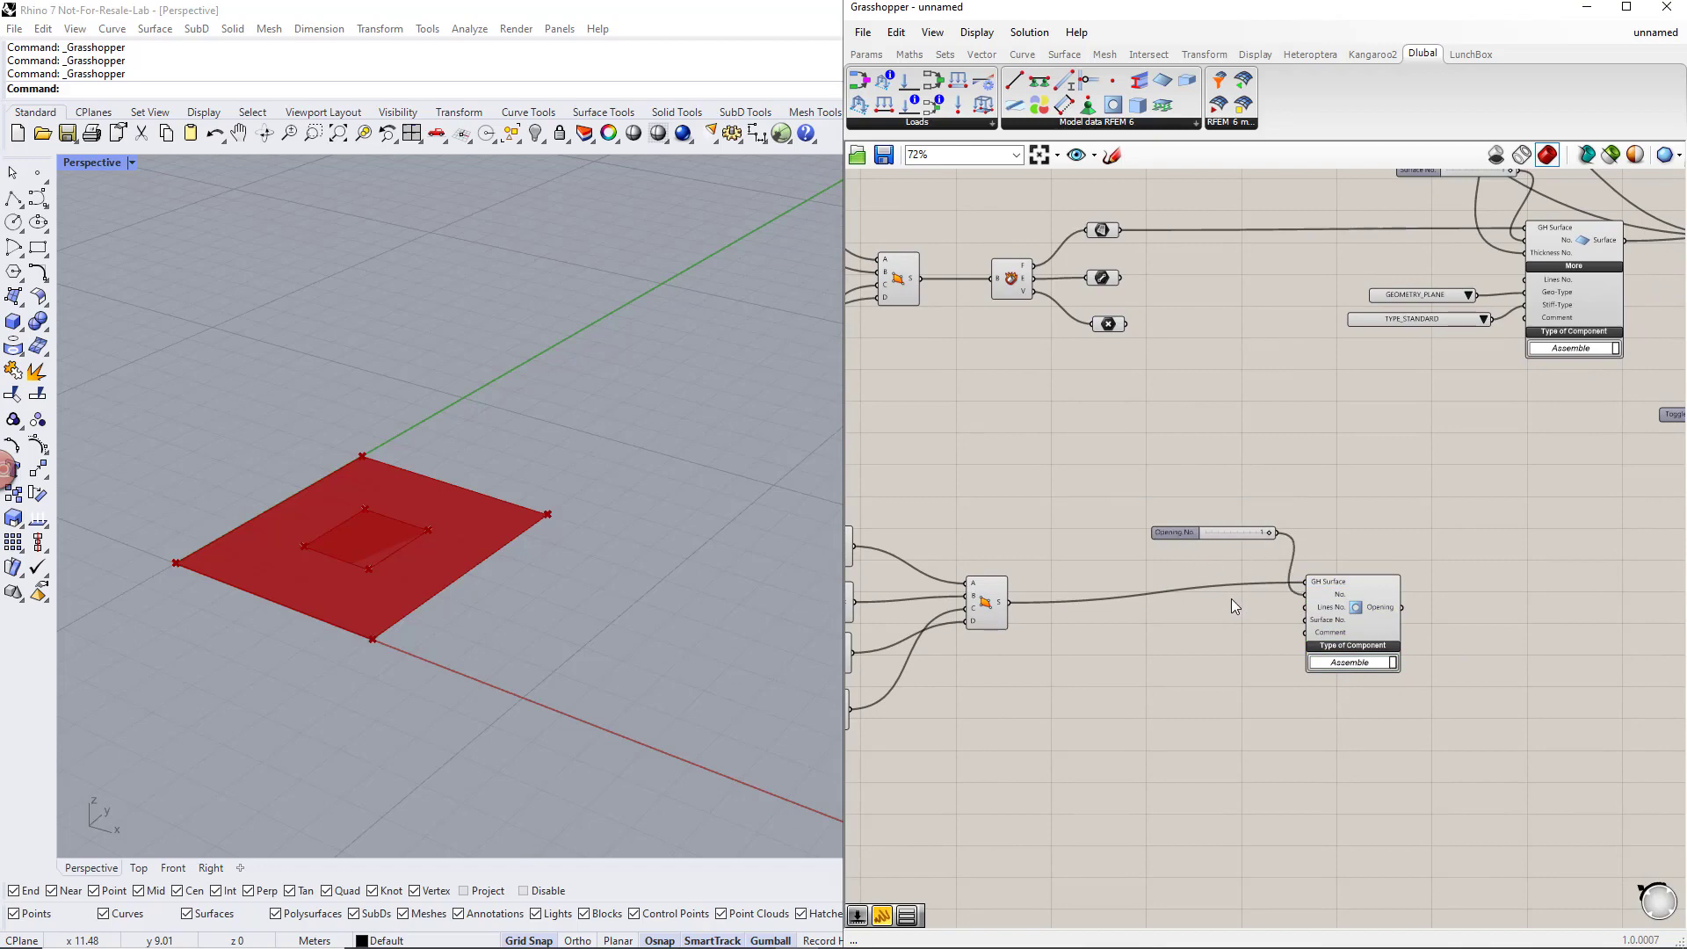
right_drag(1242, 610, 1187, 624)
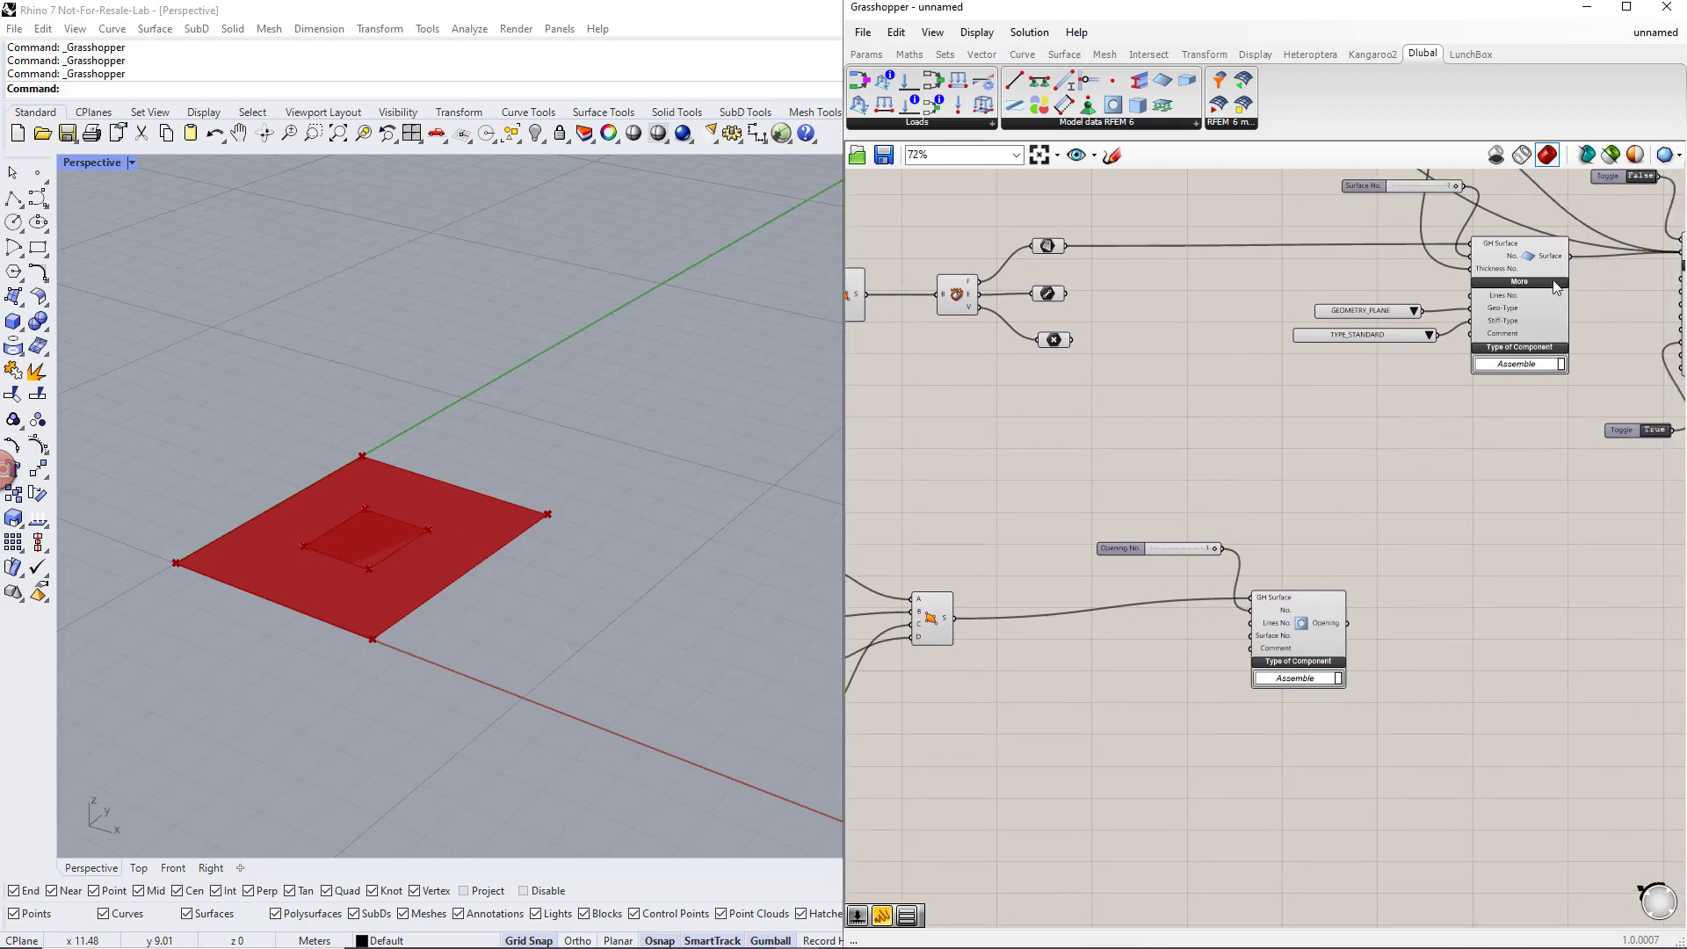
drag(1571, 257, 1244, 639)
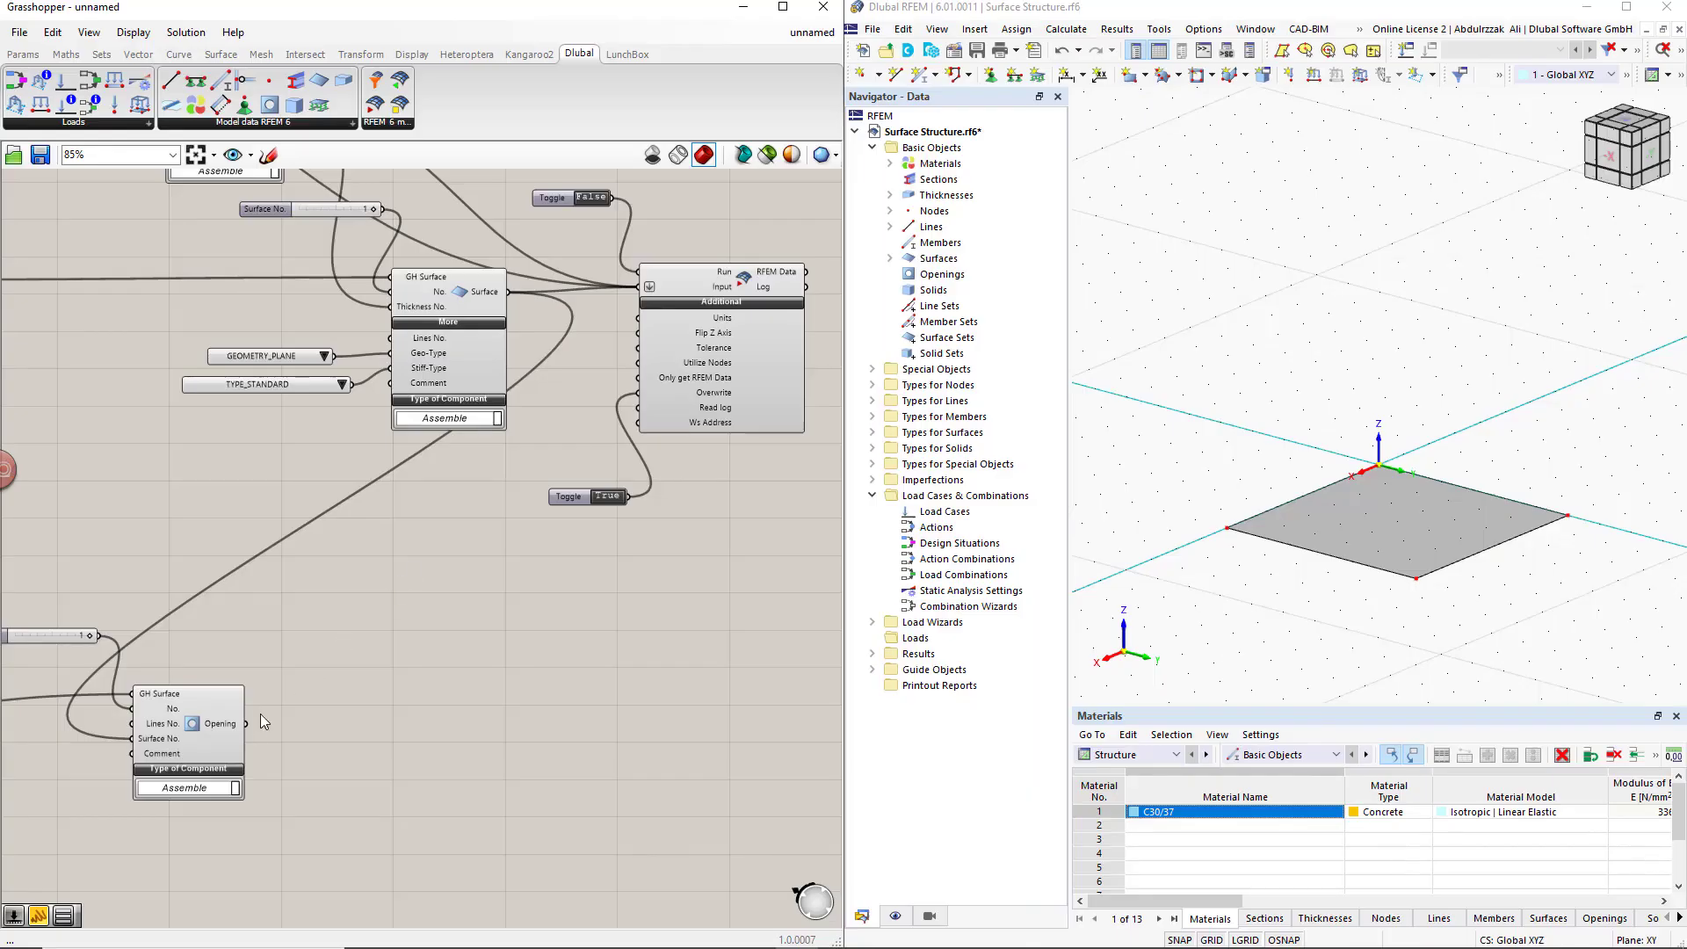
Add the Opening output to the RFEM export component's Input alongside the existing wires and run the export
shift+drag(249, 723, 640, 295)
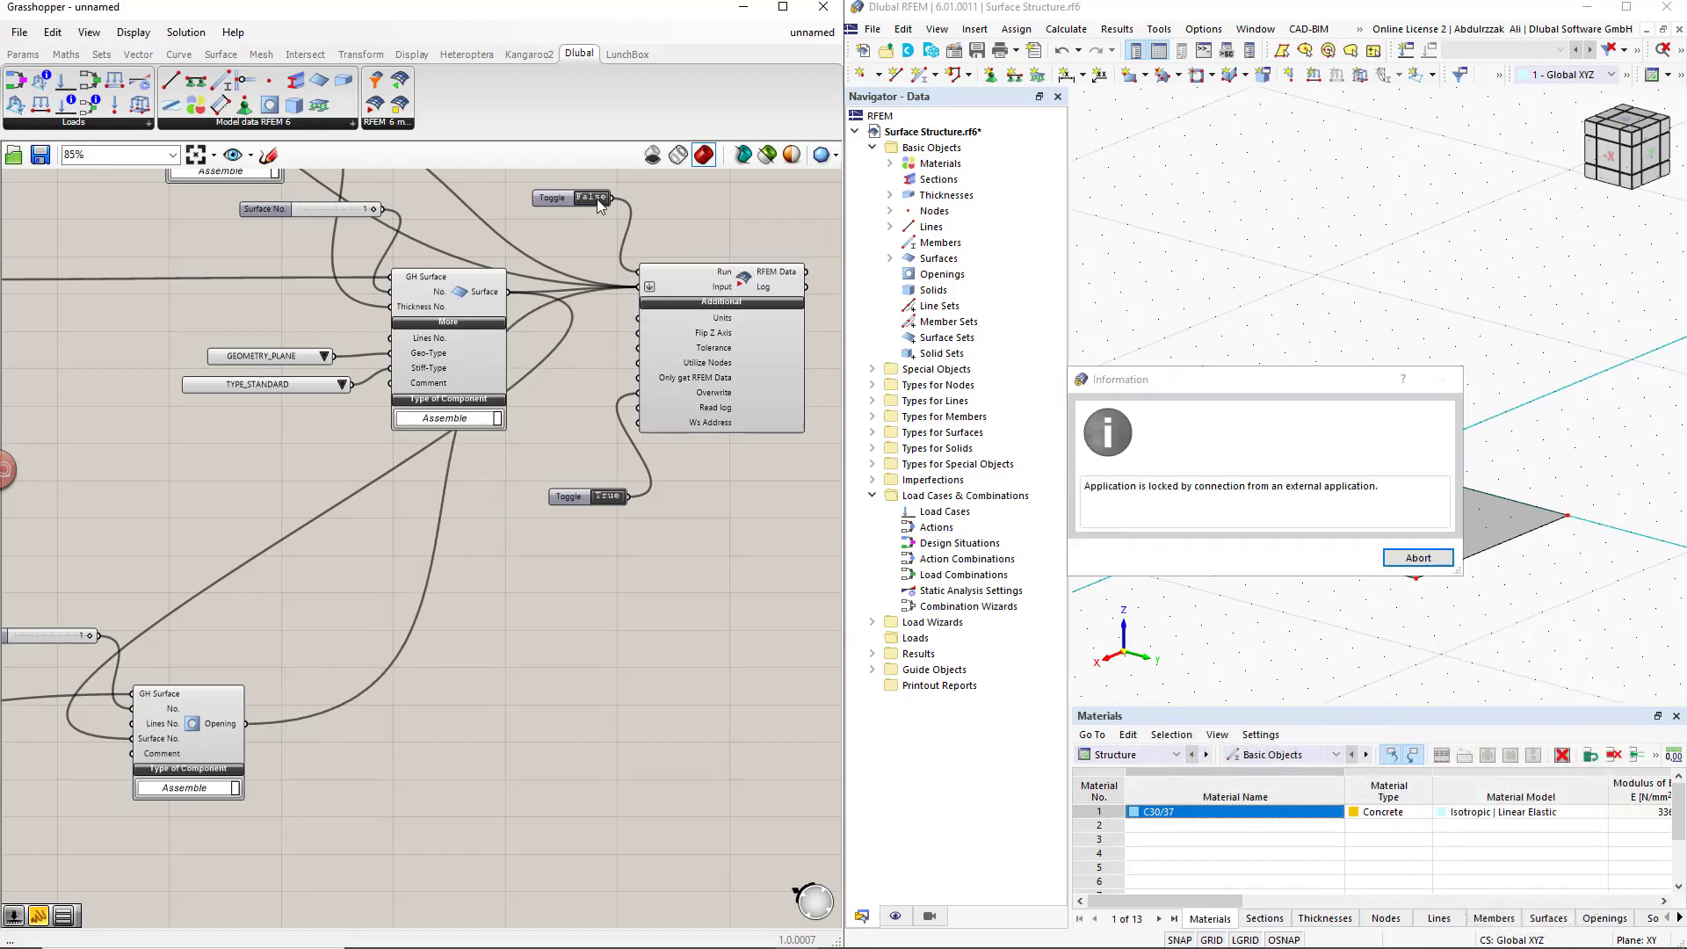
click(1418, 557)
click(1340, 562)
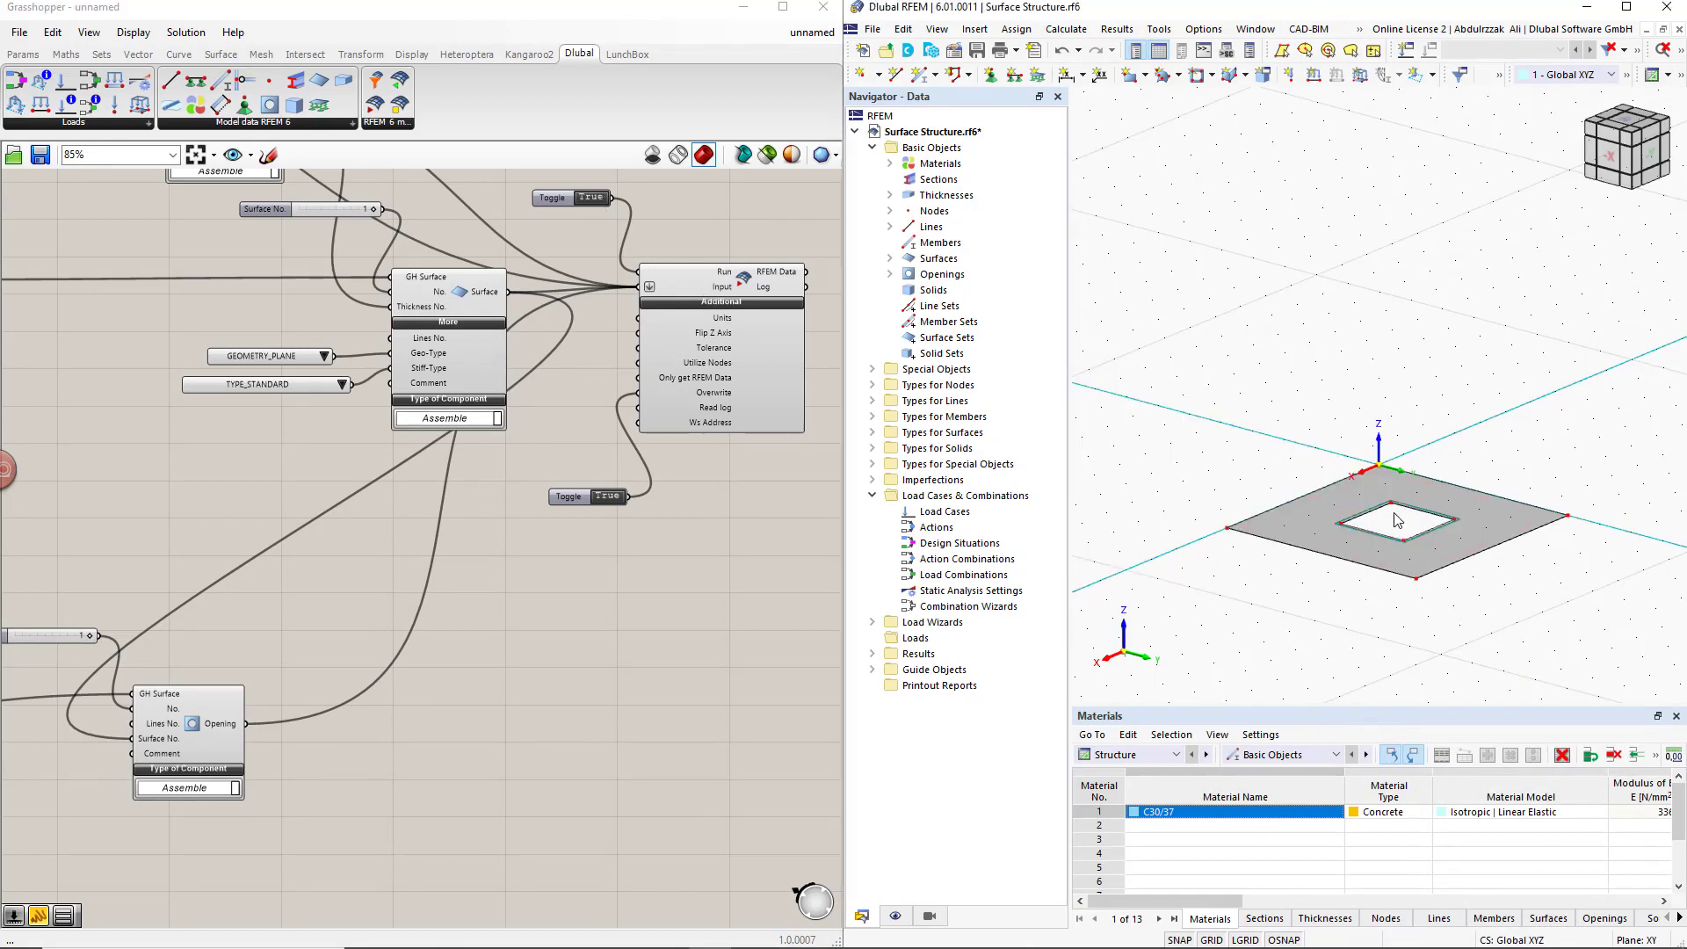
Inspect the exported opening's boundary lines, area and center coordinates in RFEM, leaving its properties unedited
double_click(1386, 507)
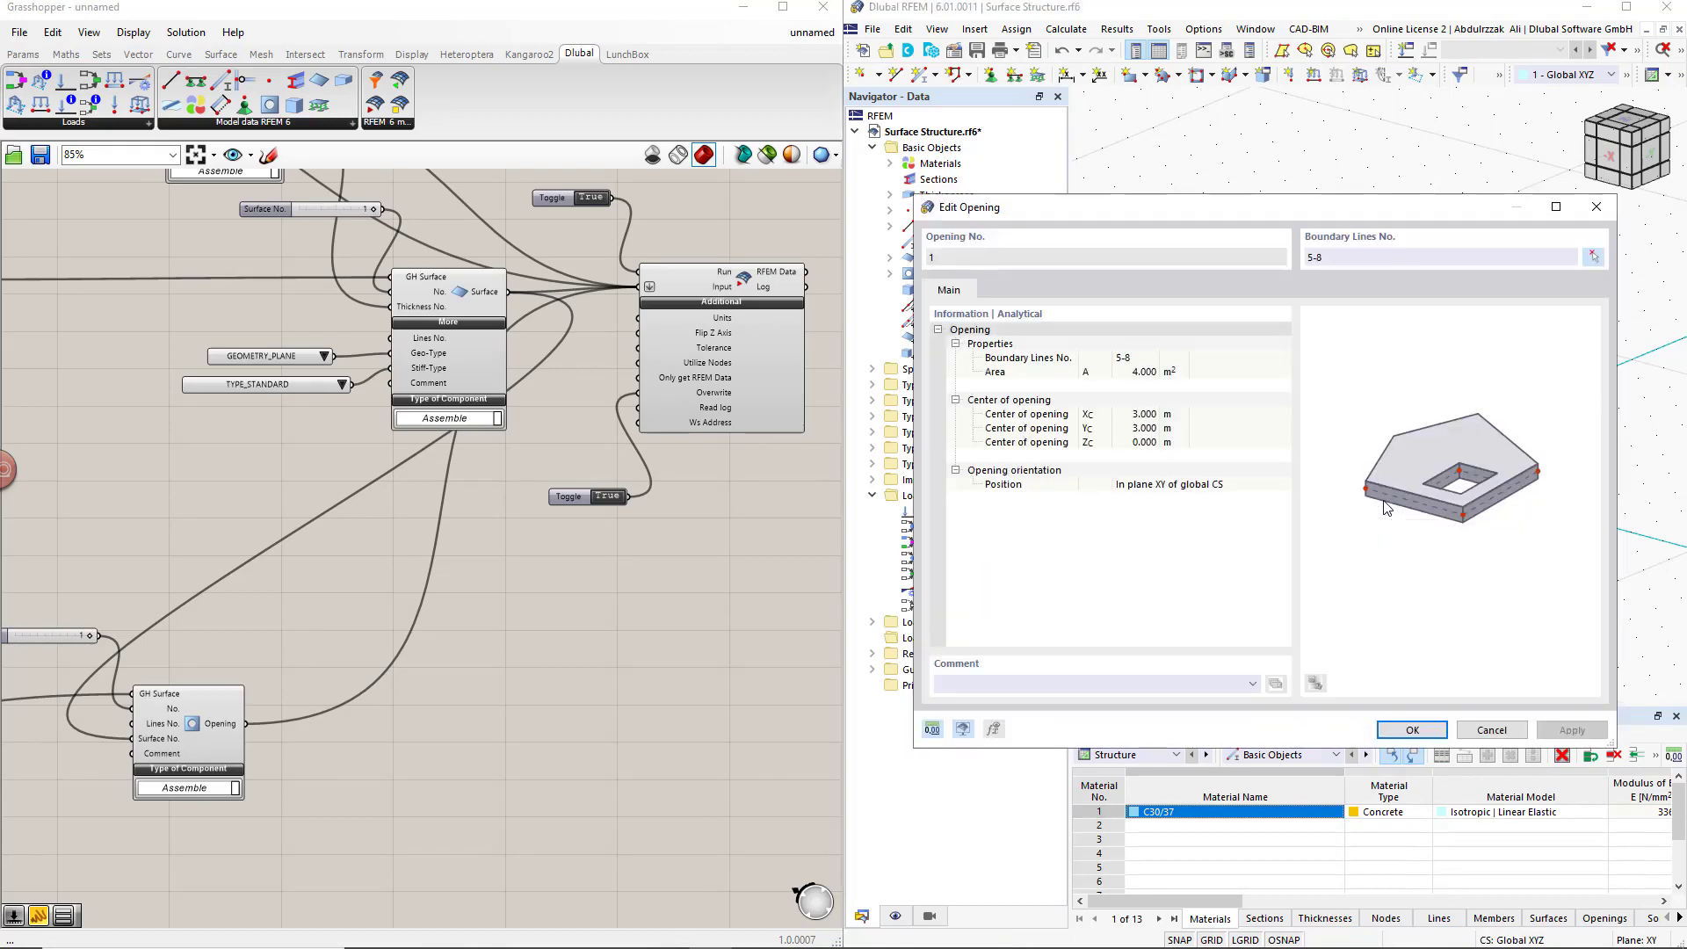
click(1488, 730)
click(1425, 642)
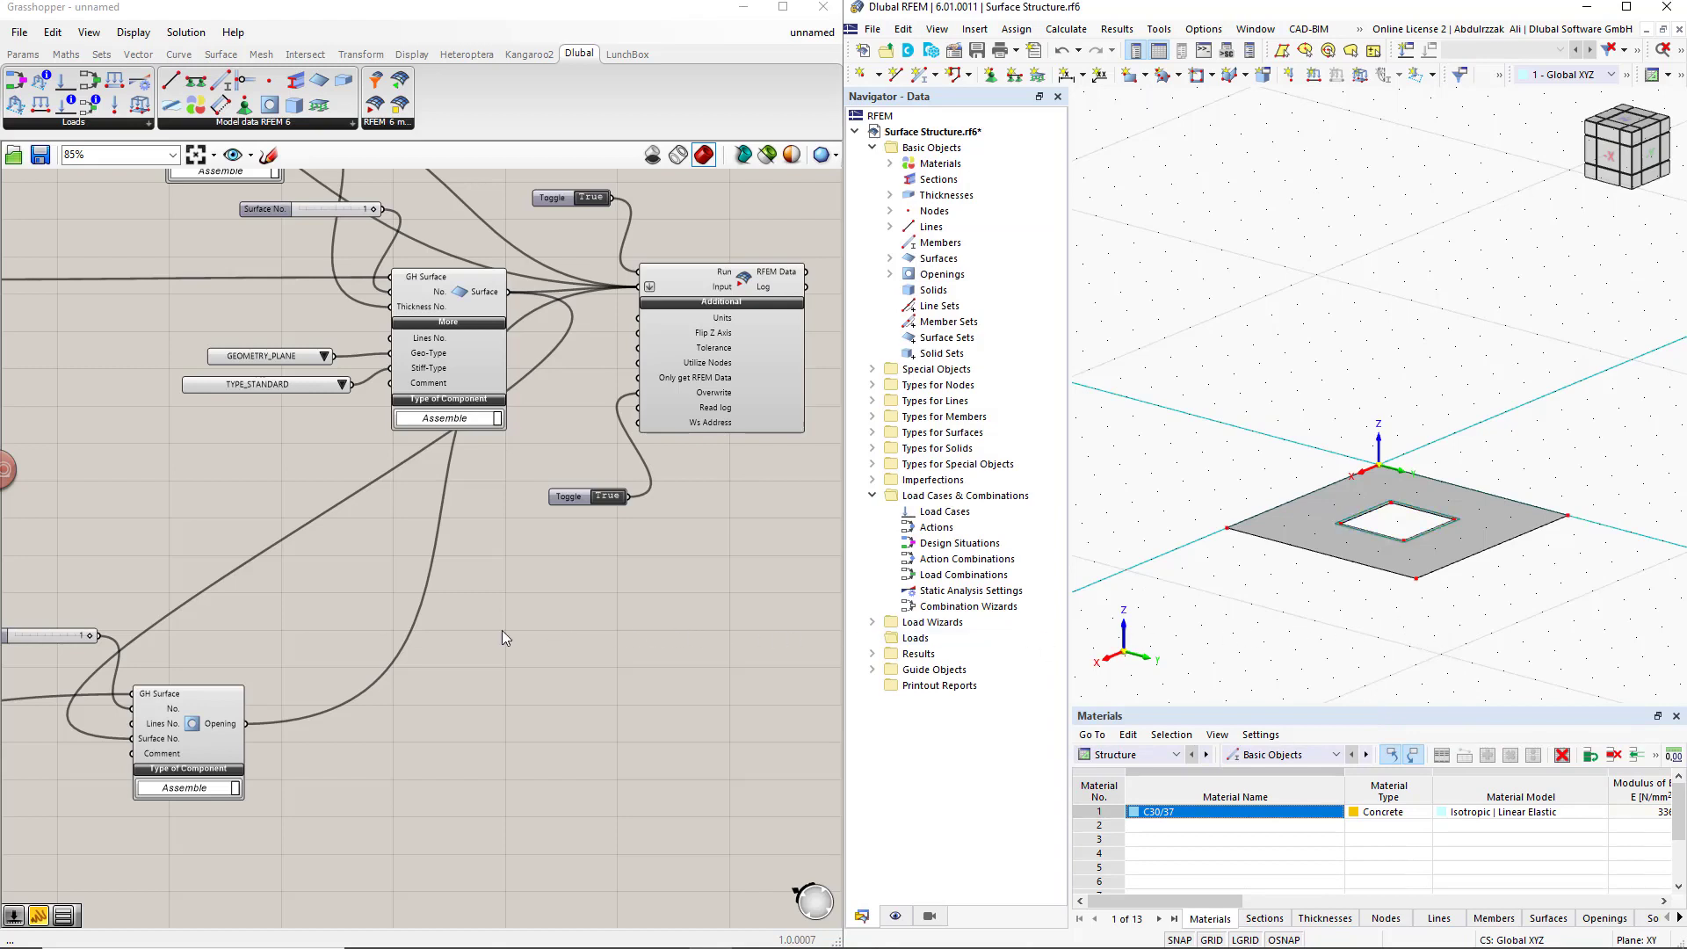
Add the Dlubal Line Support component below the edge containers and connect the outer surface's edge curves to its GH Line input
scroll(503, 630, down, 3)
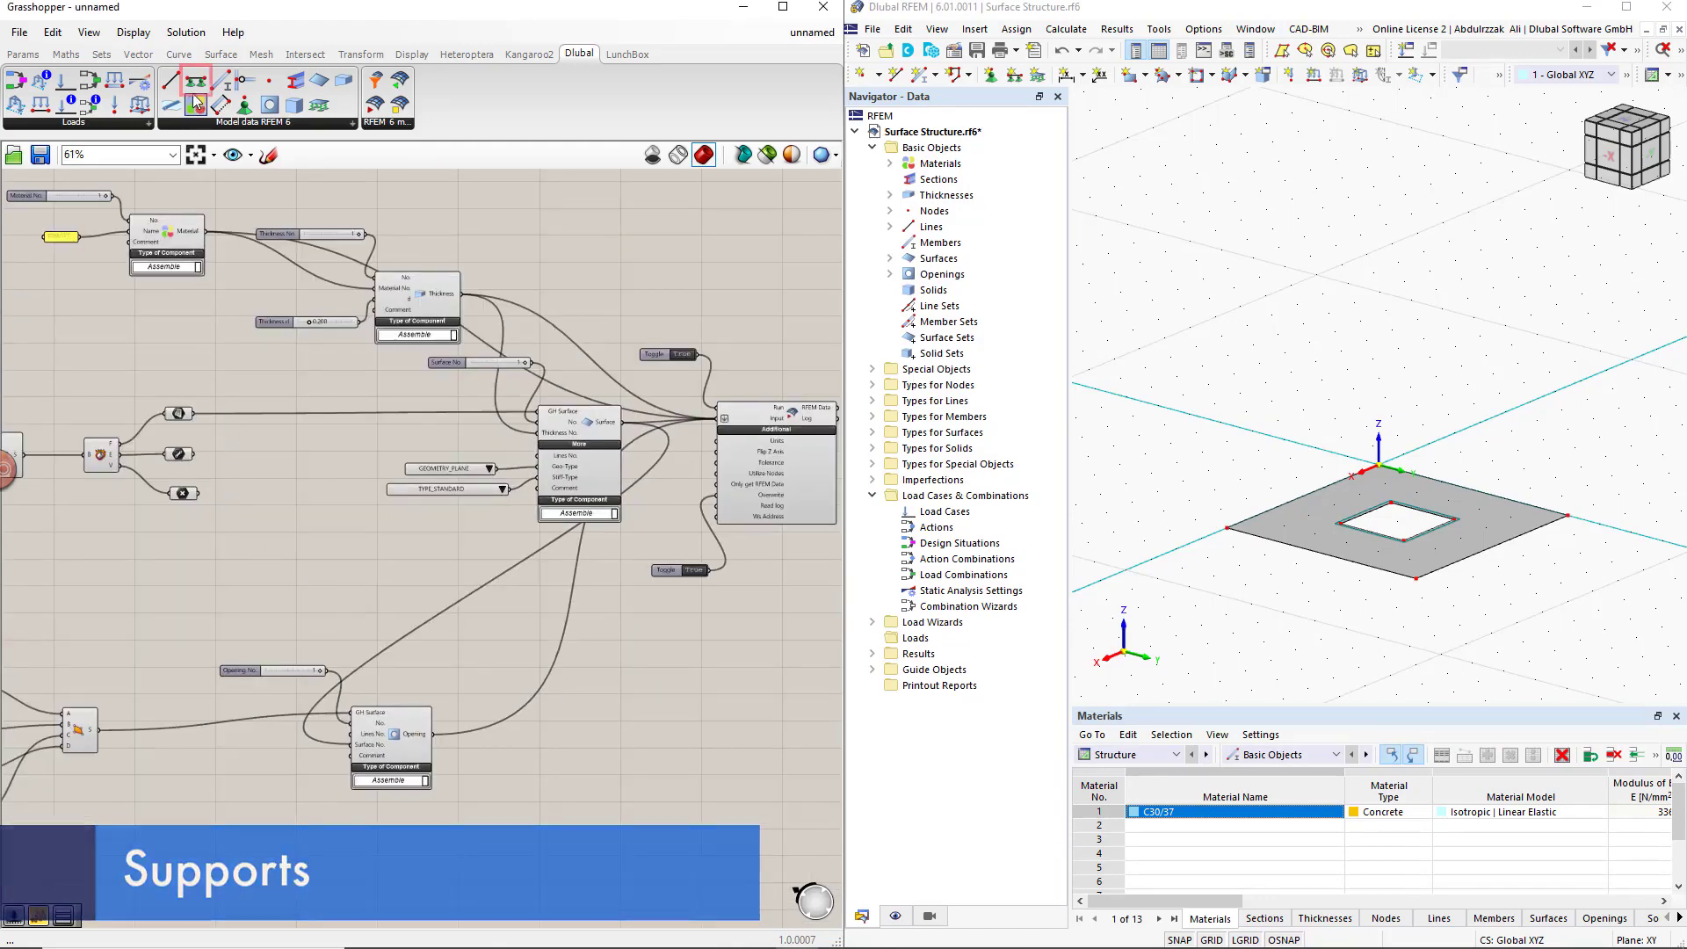
drag(197, 85, 302, 482)
drag(304, 551, 304, 551)
right_drag(229, 573, 242, 607)
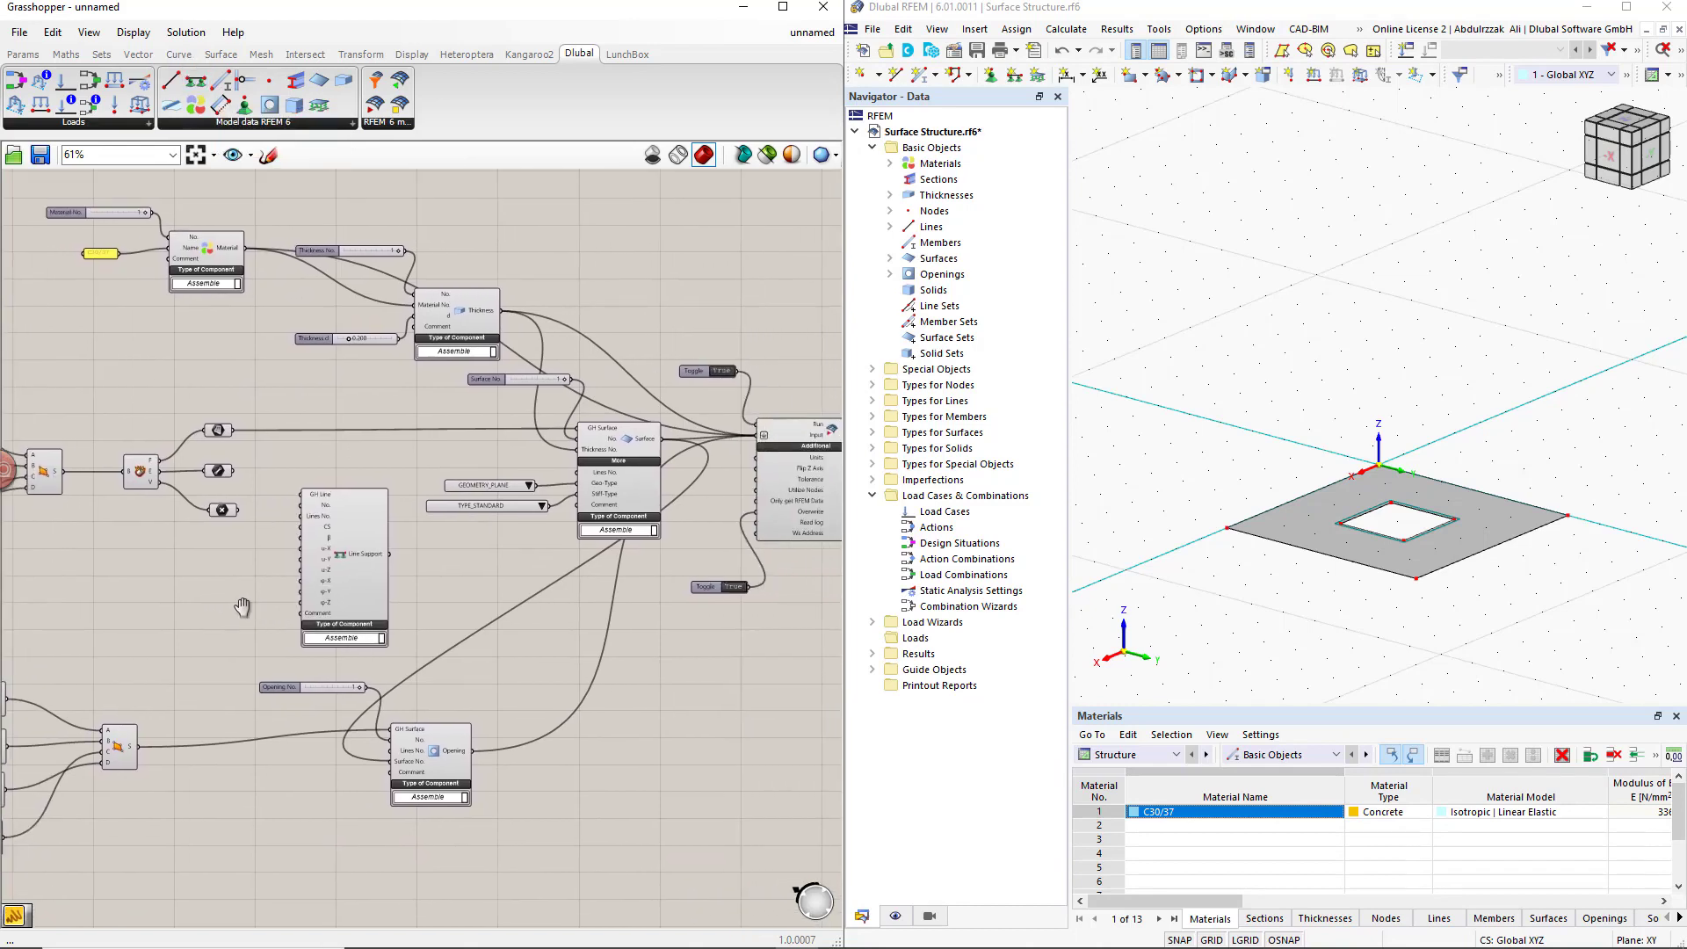
click(225, 473)
drag(235, 478, 283, 489)
Create a panel containing inf and connect it to the Line Support's u-X, u-Y, u-Z and φ-Z inputs
double_click(237, 573)
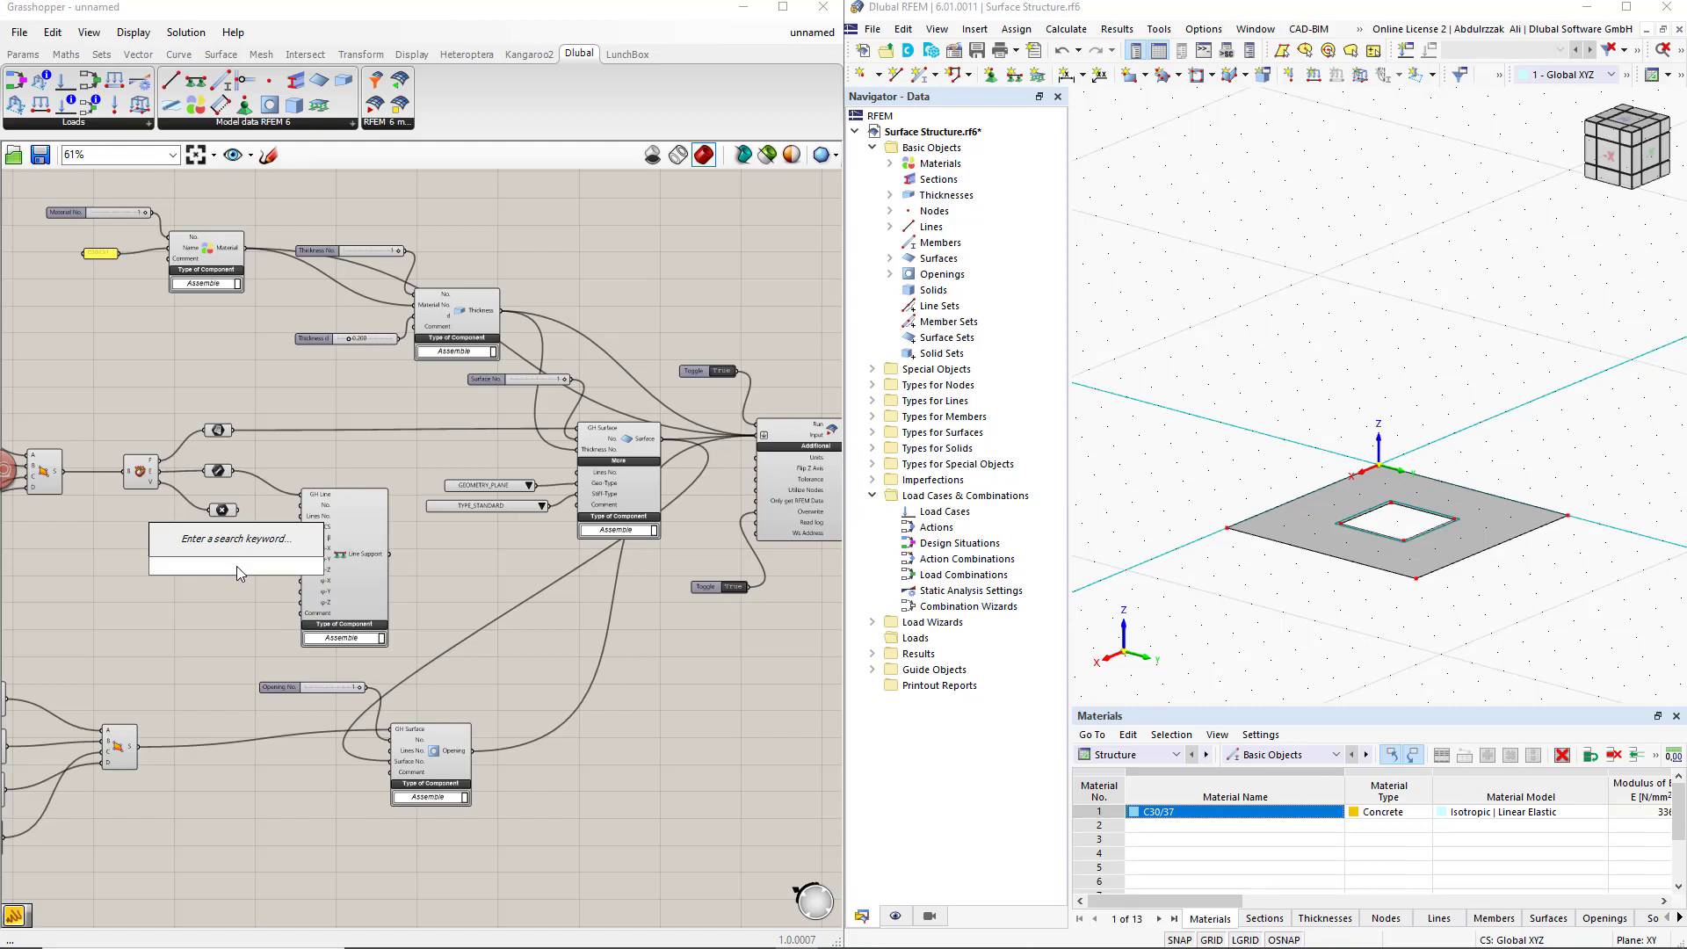
text(//in)
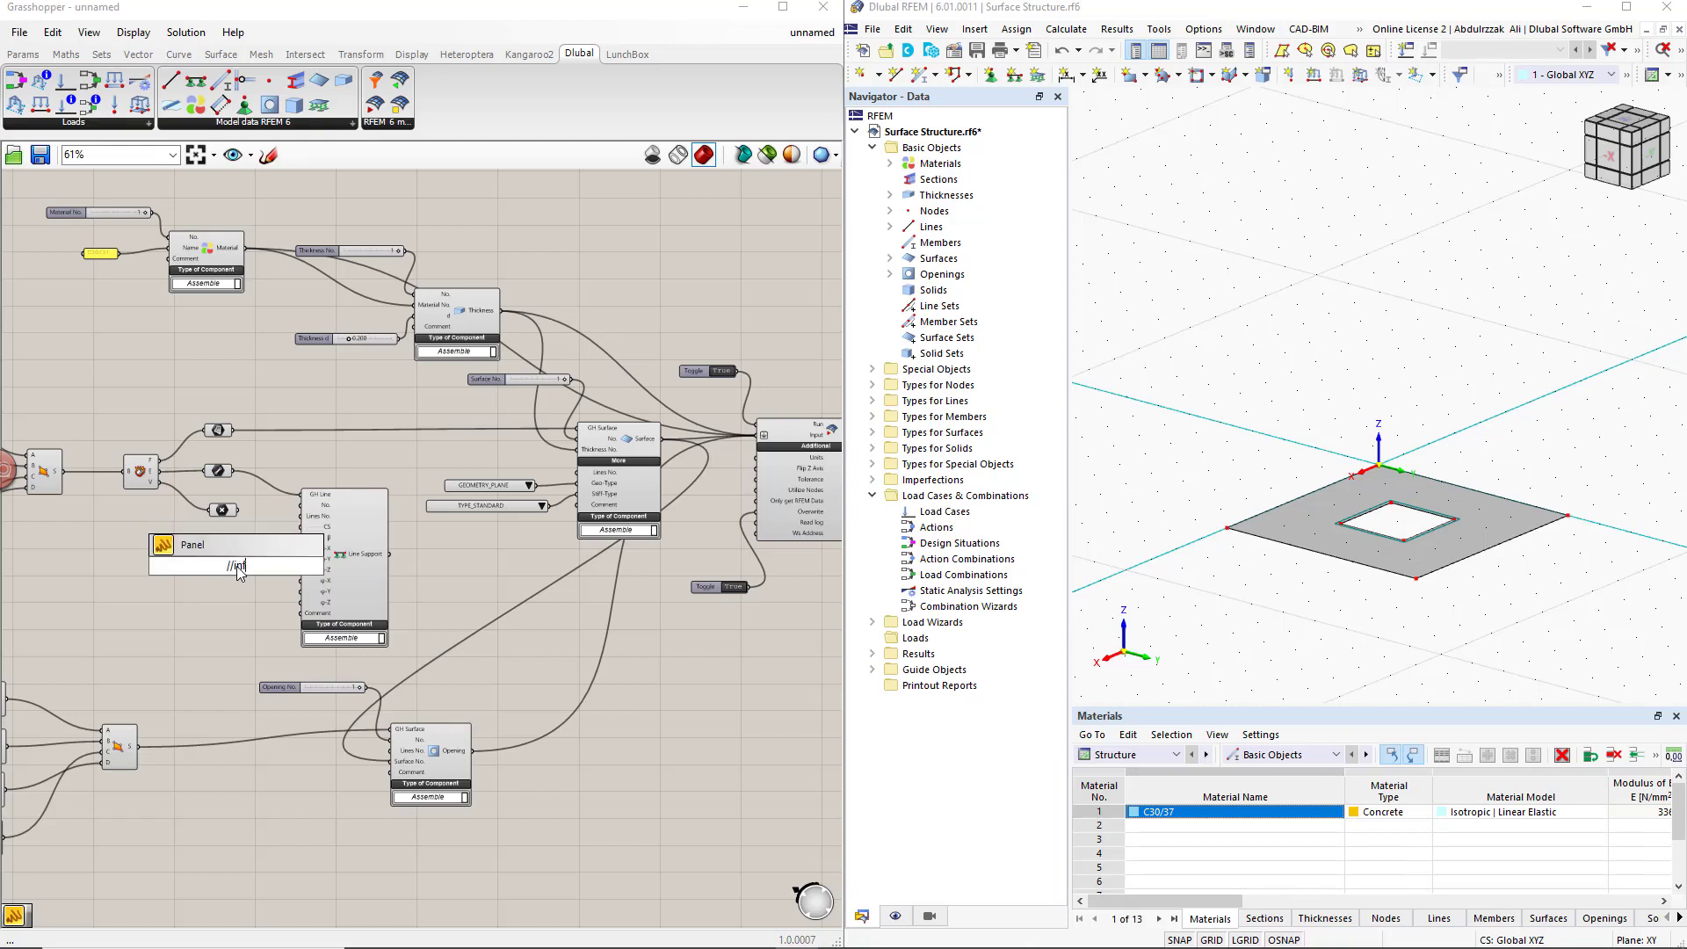
key(Return)
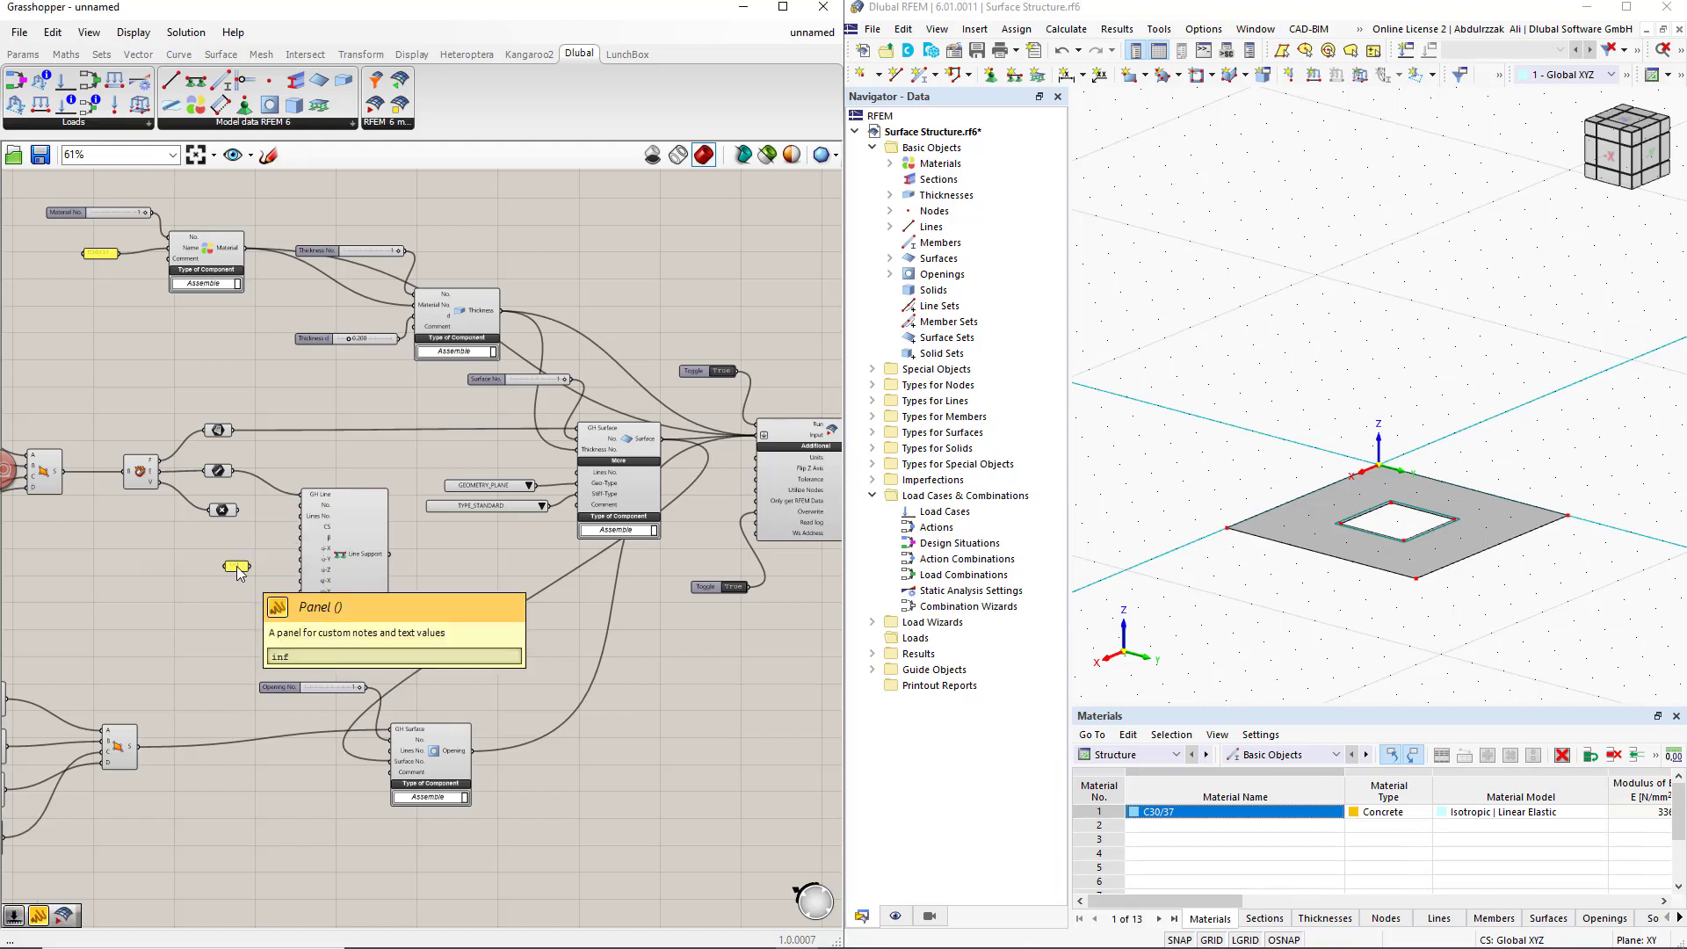
scroll(237, 572, up, 2)
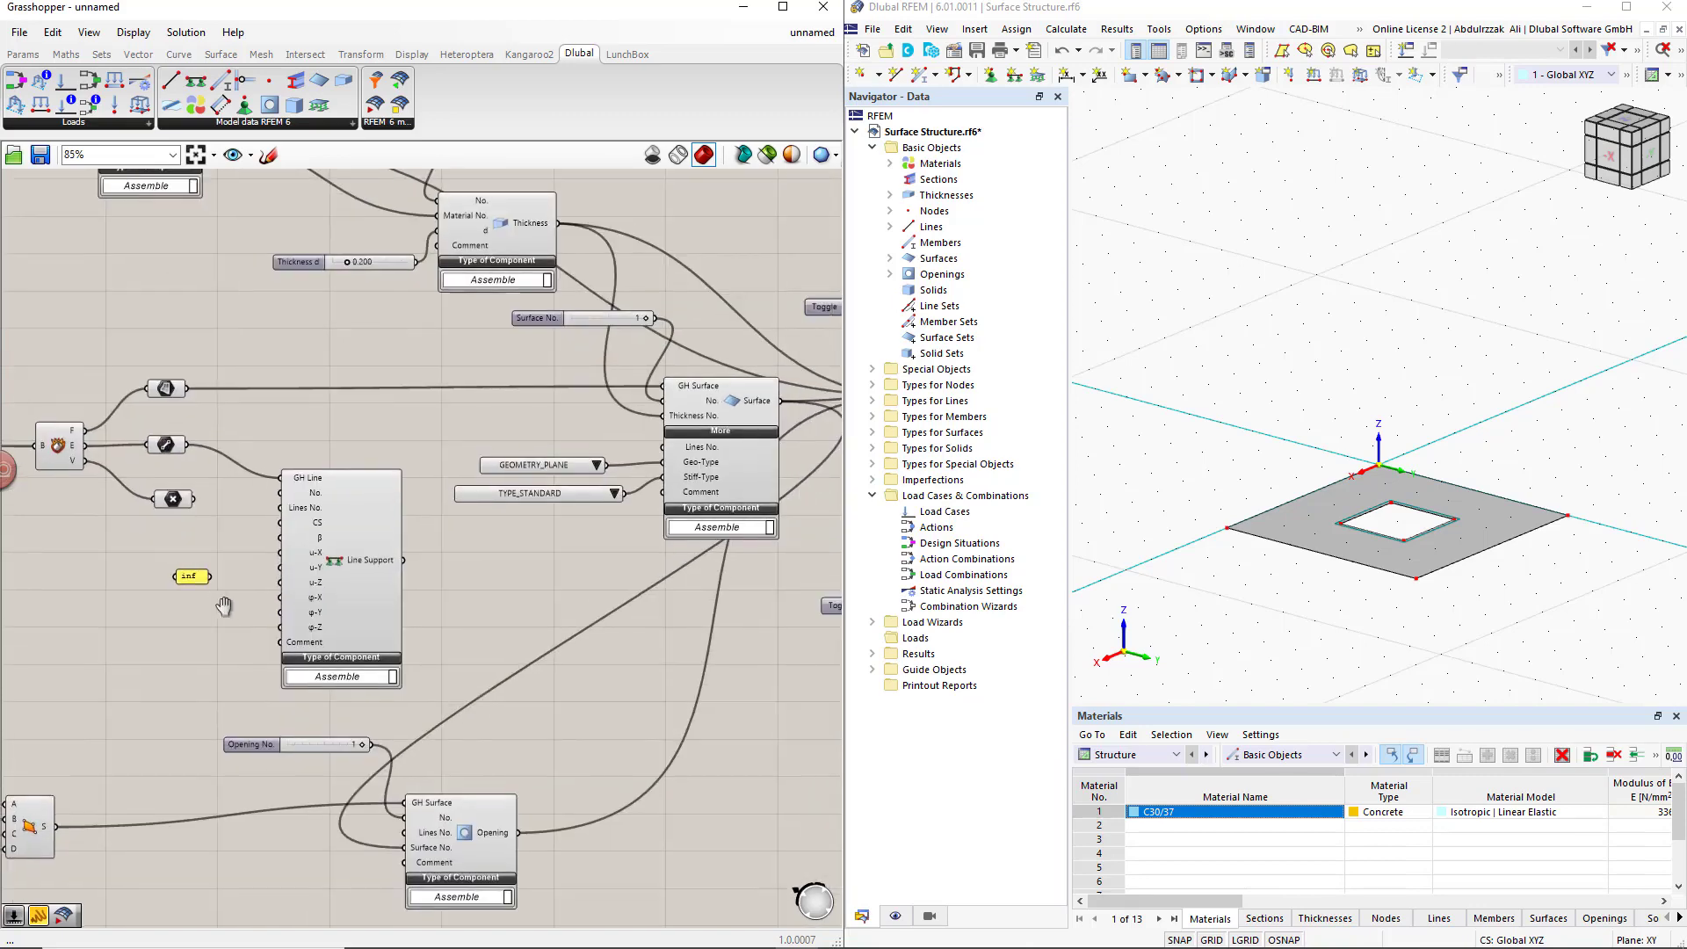
right_drag(231, 576, 129, 611)
drag(105, 583, 170, 646)
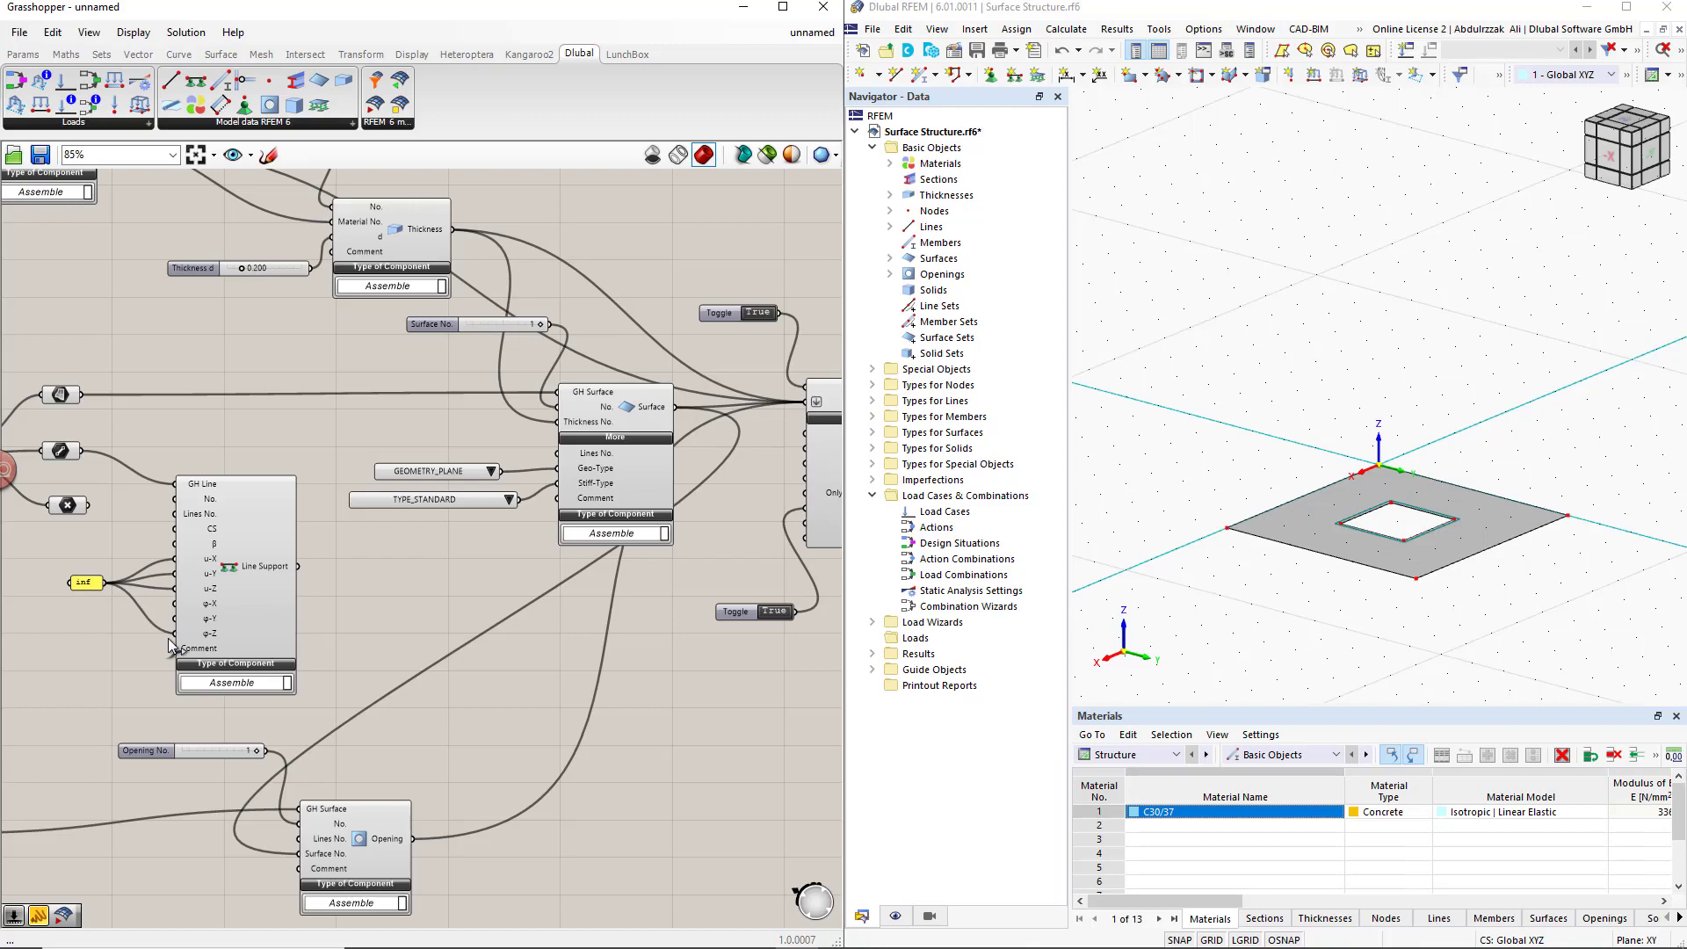
Add the Line Support output to the RFEM export component's Input to transfer the edge supports to the model
scroll(233, 651, down, 1)
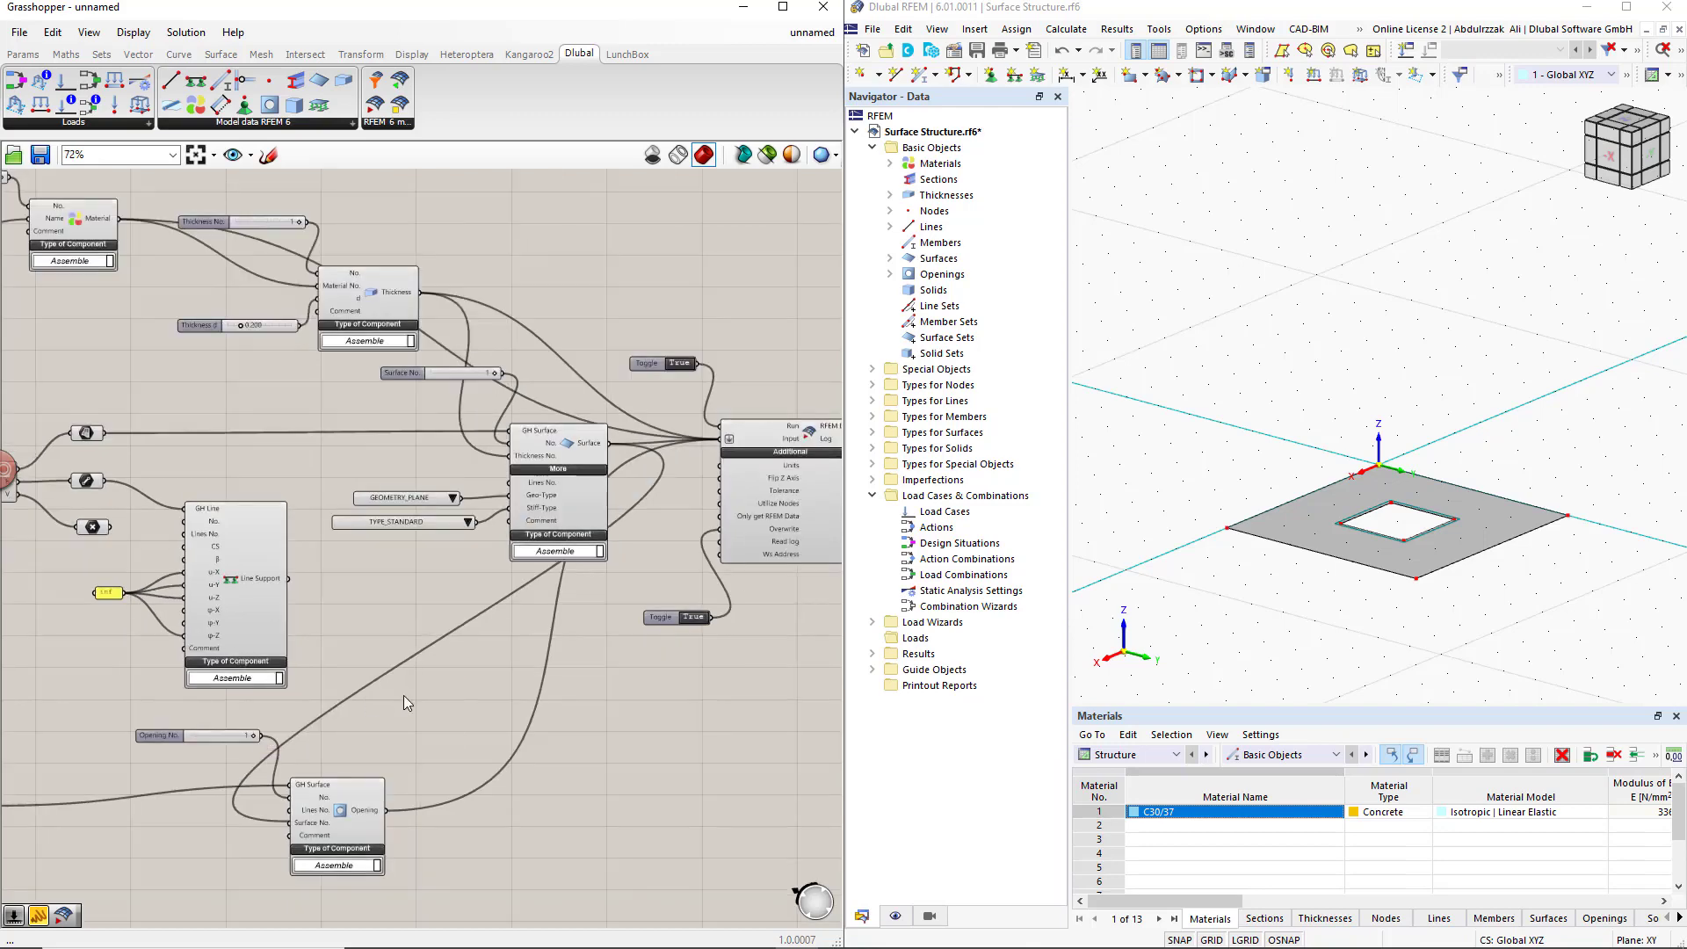
right_drag(624, 754, 589, 745)
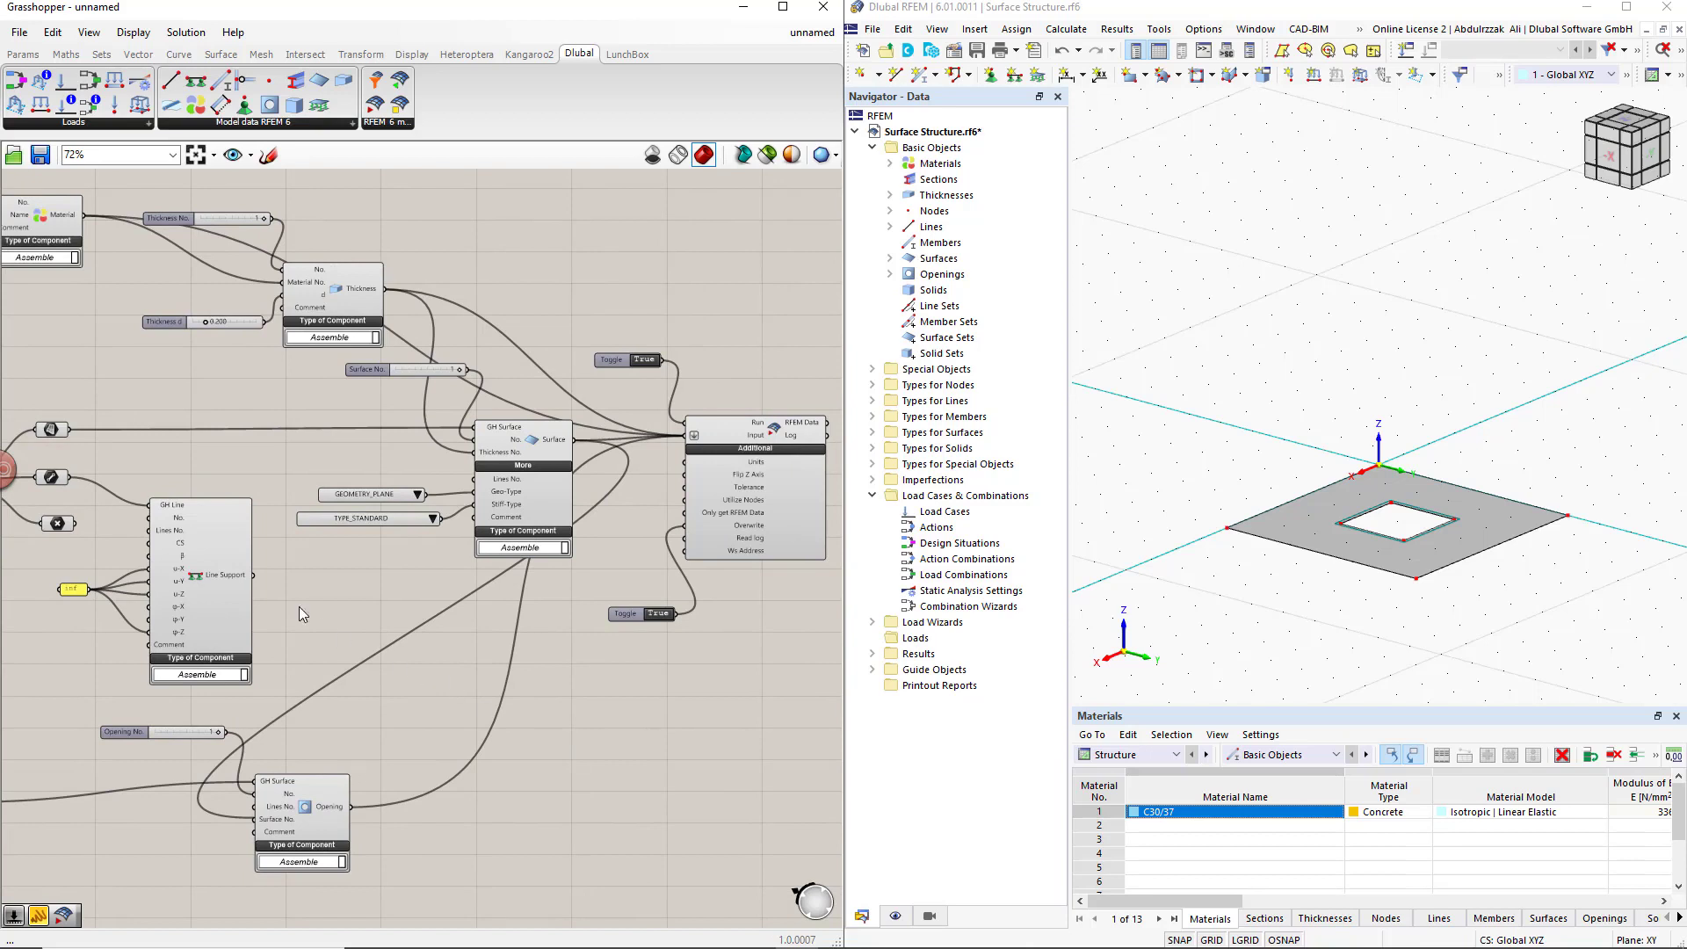
shift+drag(255, 577, 689, 450)
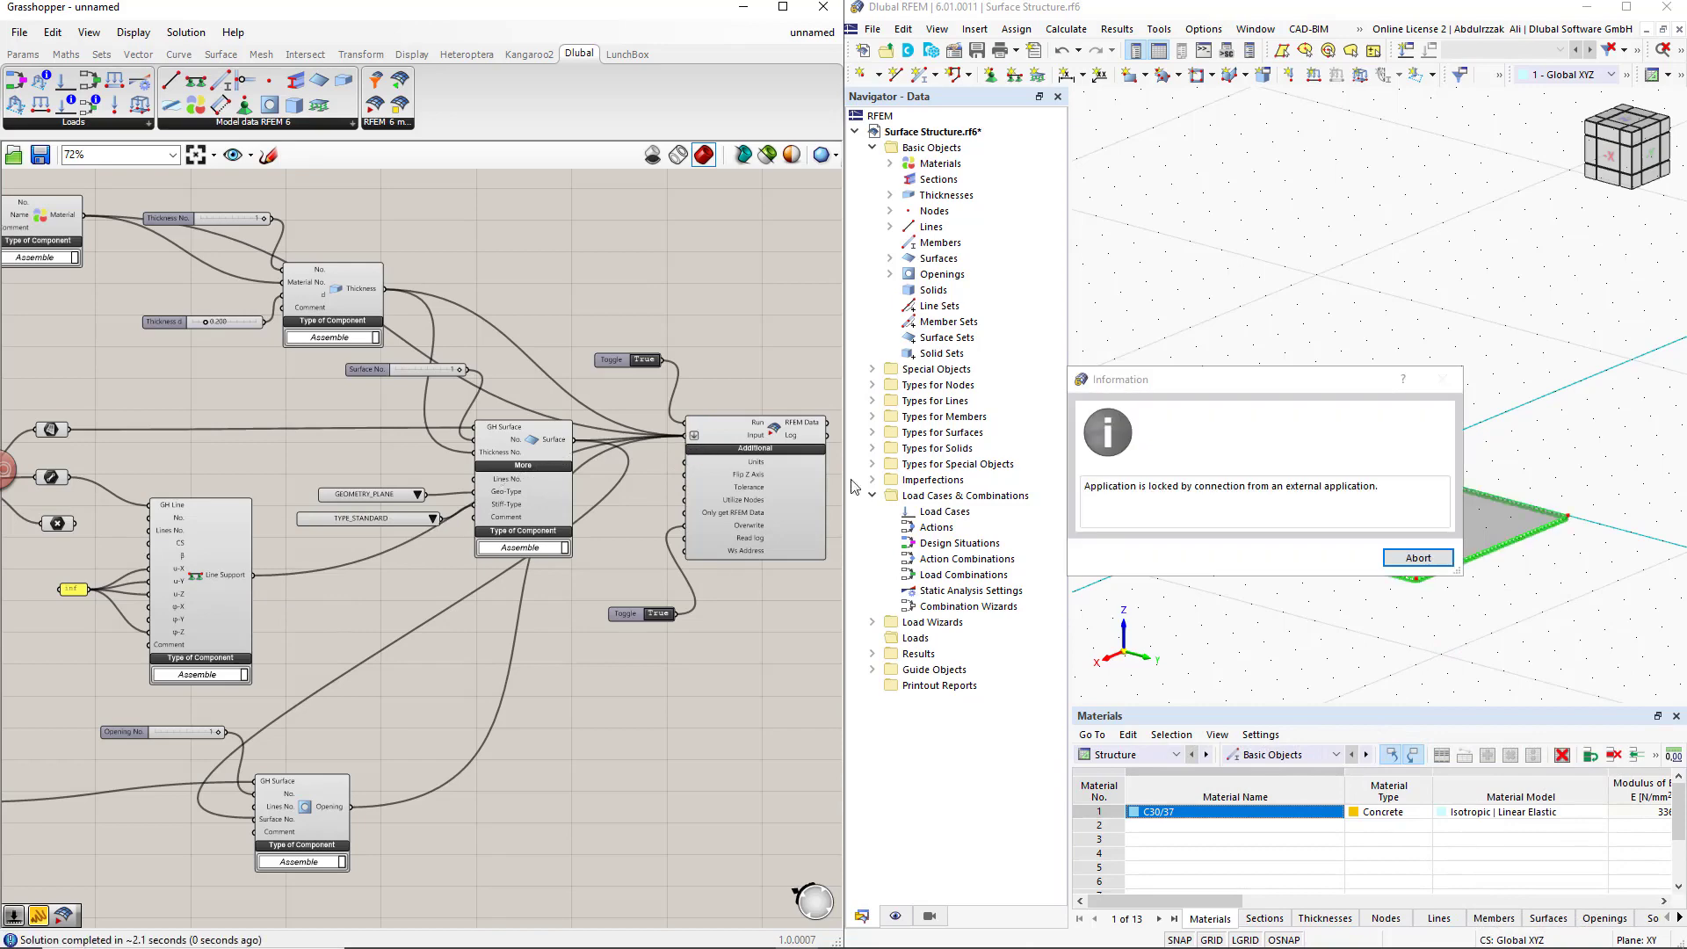
click(1409, 565)
click(1337, 557)
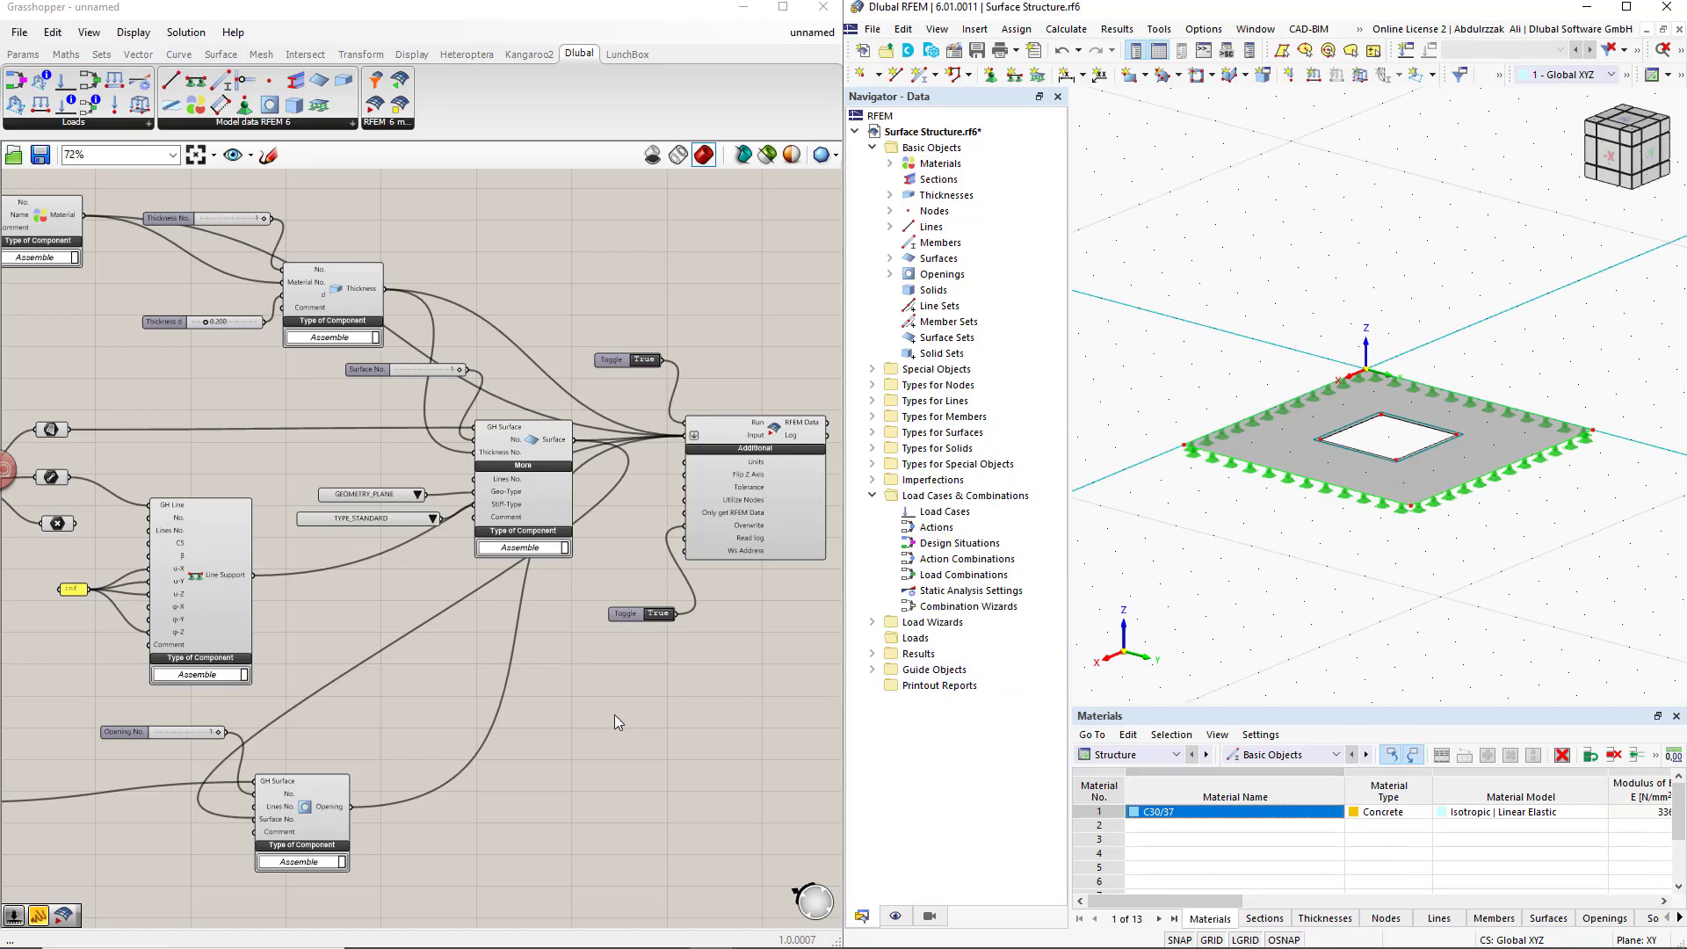
Add the Dlubal Static Analysis Settings component in the free canvas area below the inner opening's points
scroll(614, 722, down, 3)
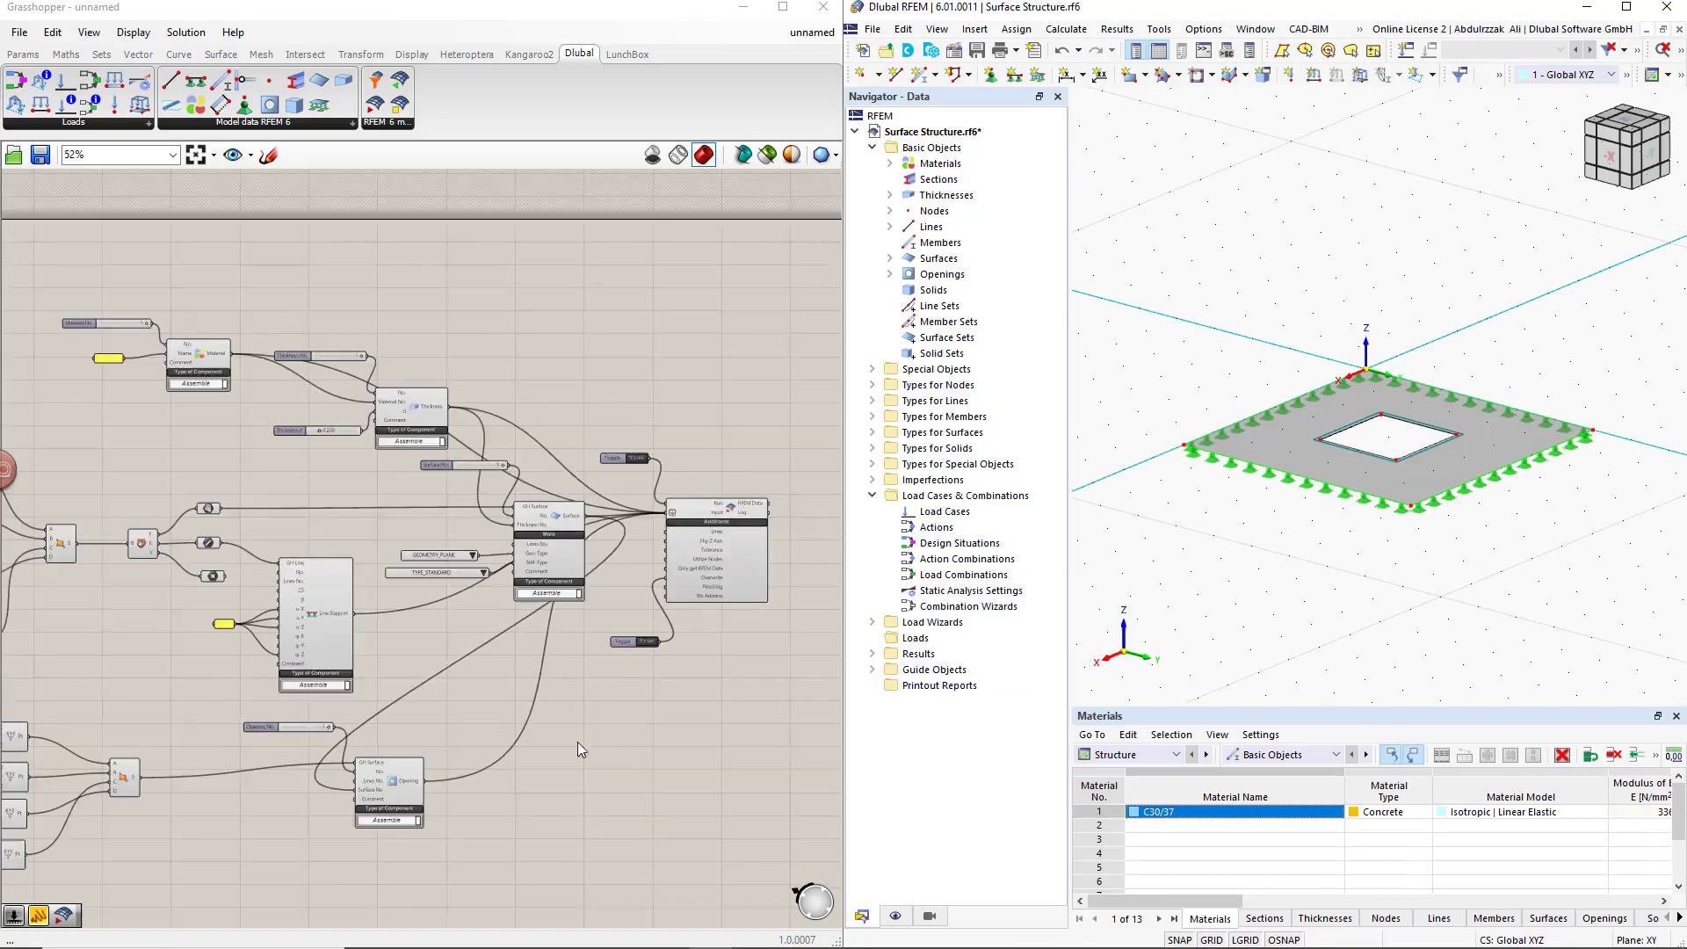
right_drag(306, 808, 448, 675)
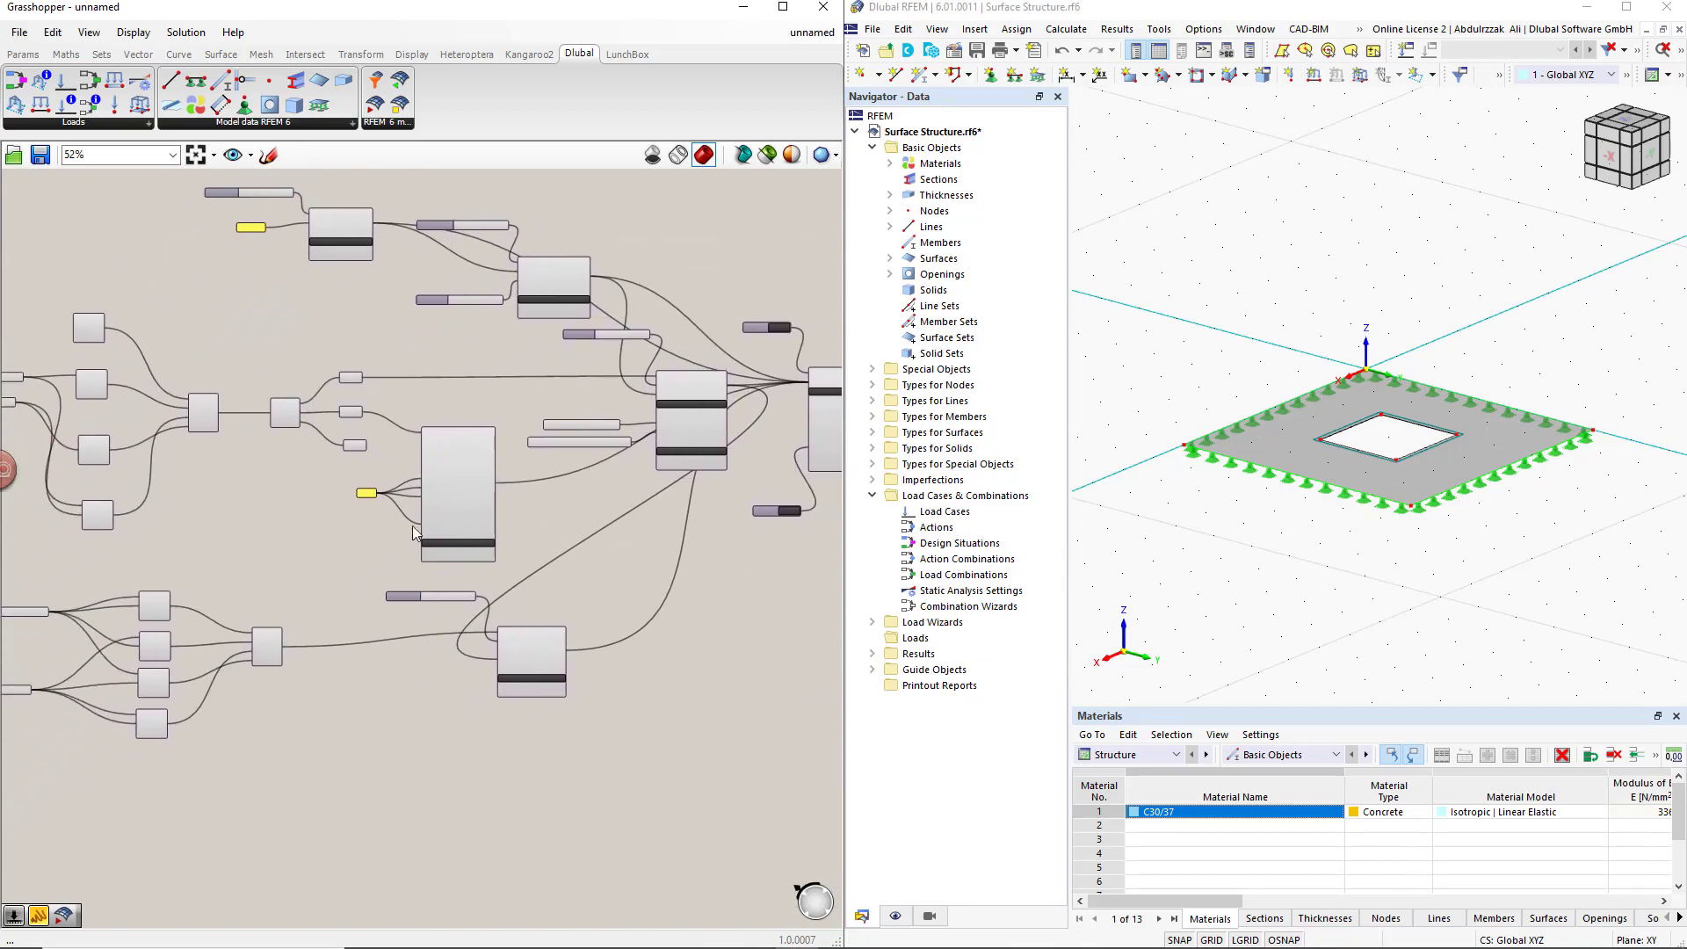
click(143, 92)
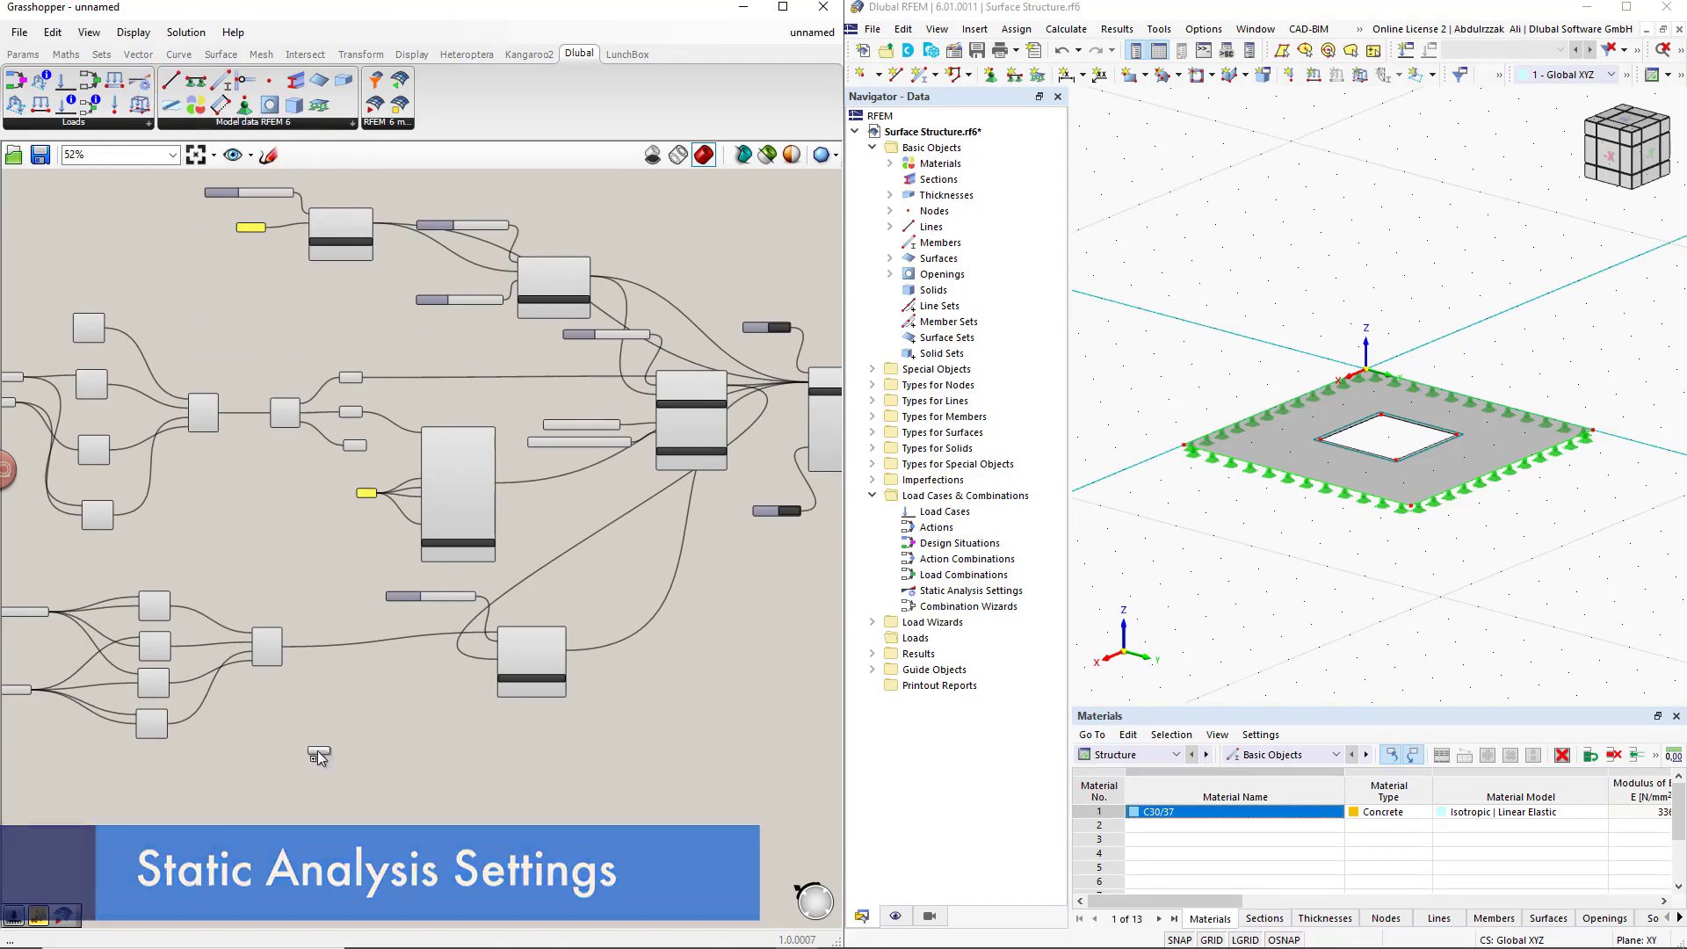
click(116, 808)
scroll(445, 565, up, 4)
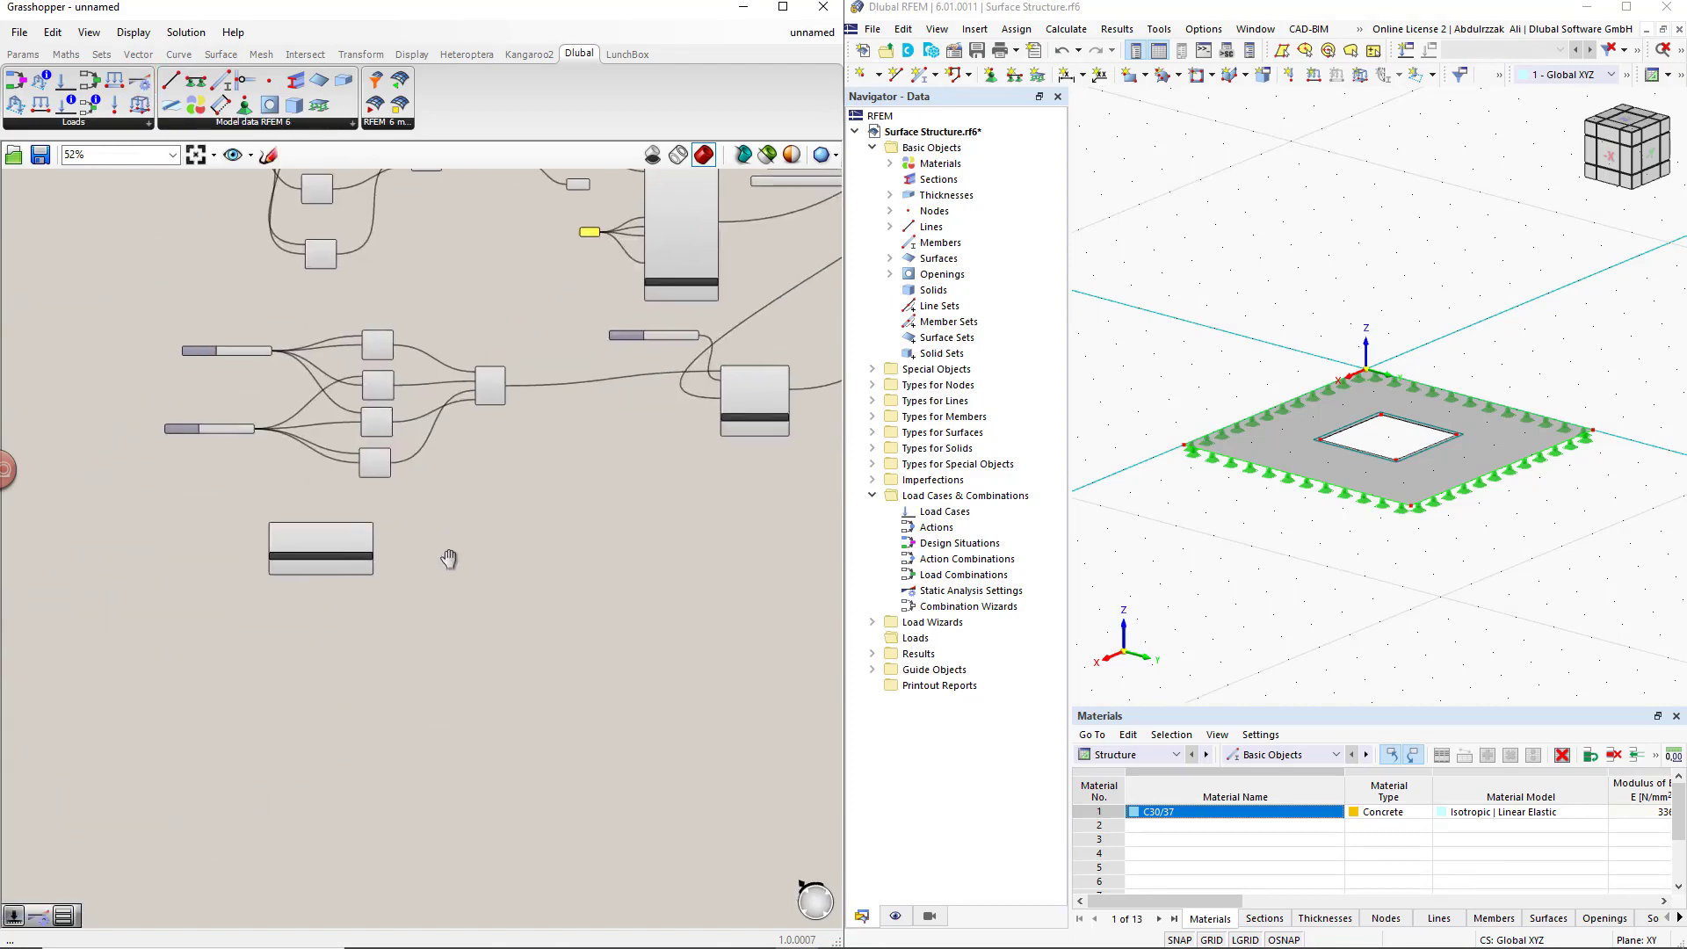
scroll(294, 534, up, 1)
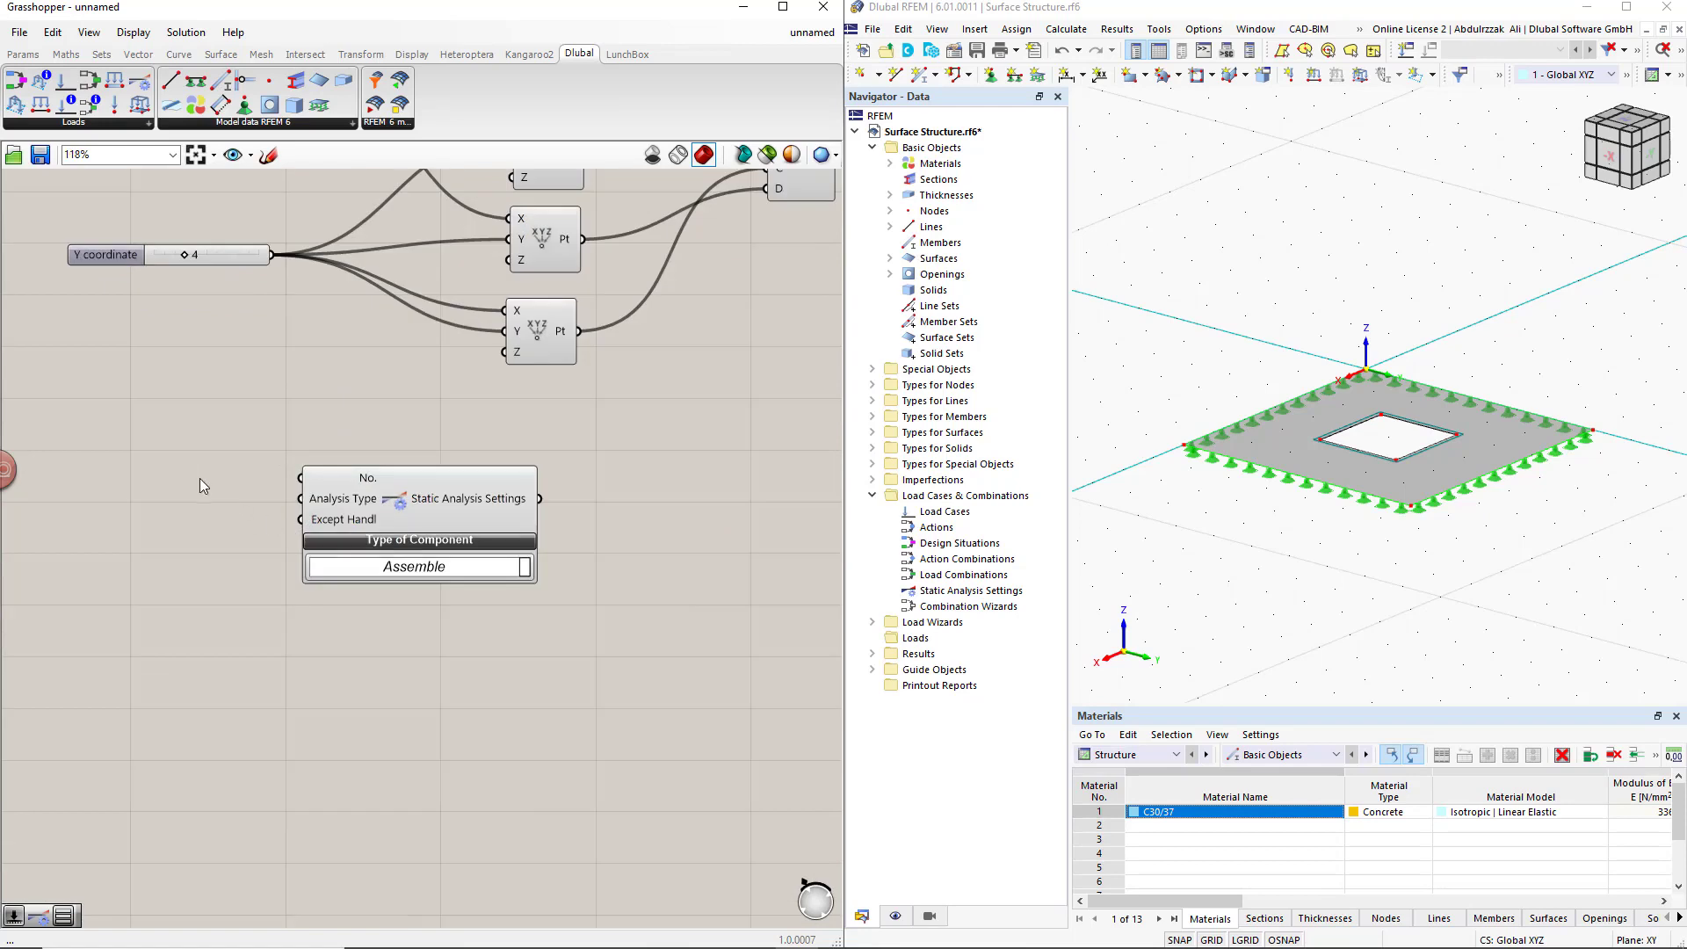
Connect a number slider of 1 to the Static Analysis Settings' No. input and space the slider and component apart
double_click(142, 469)
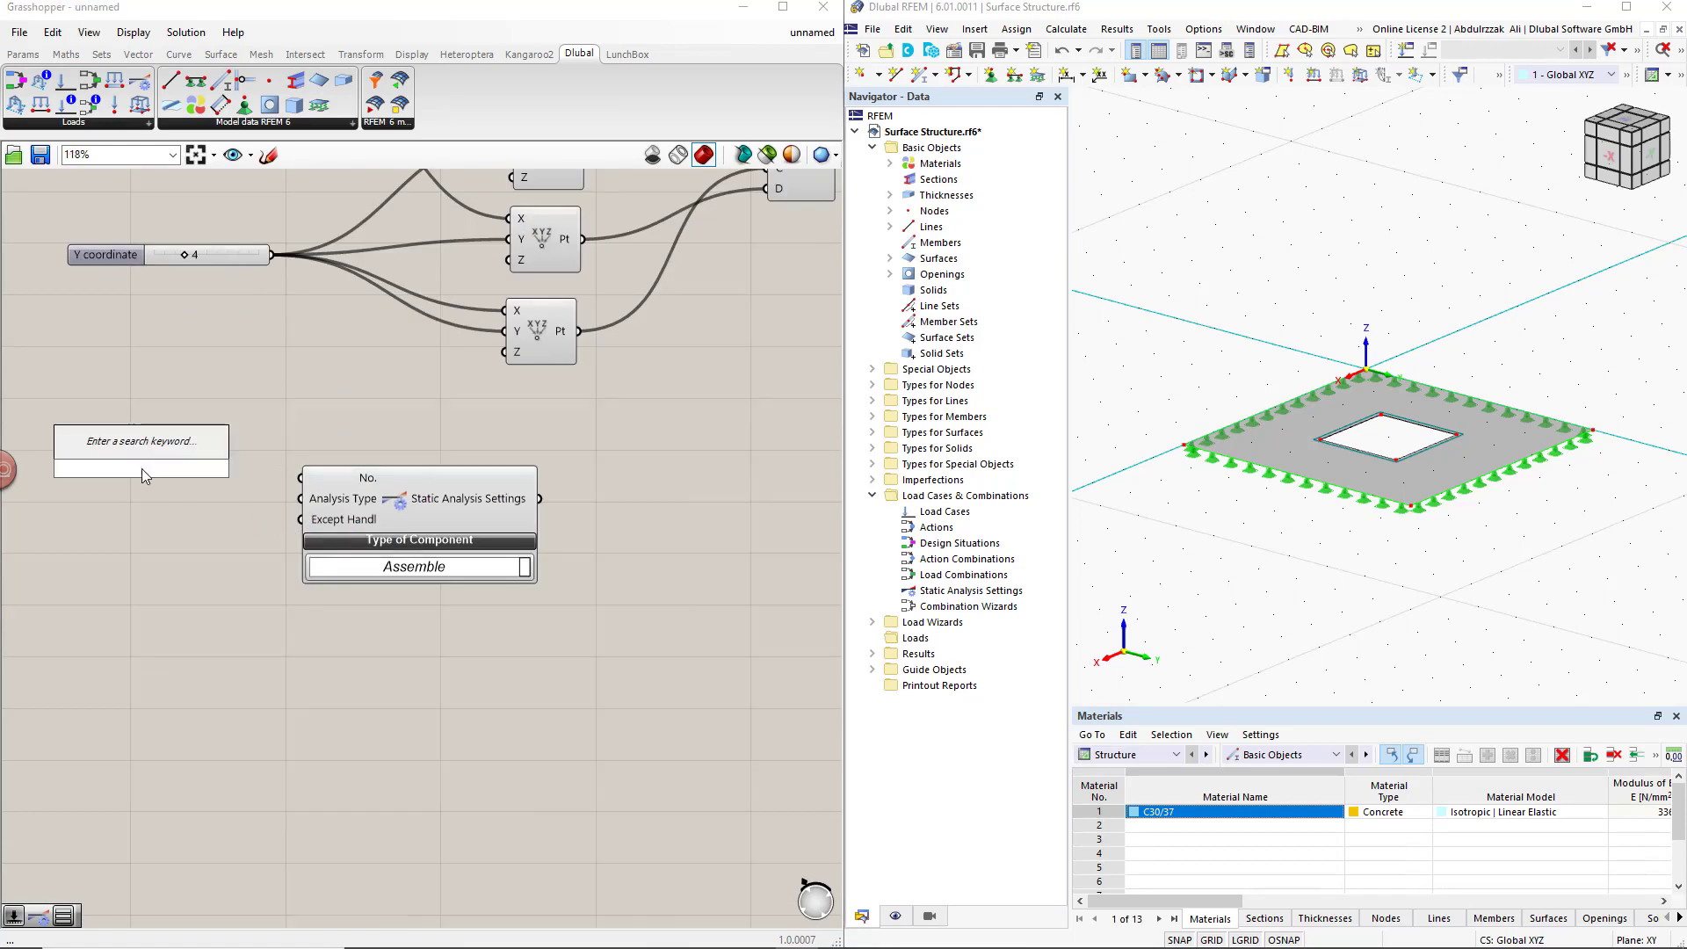
text(1)
key(Return)
drag(226, 468, 301, 477)
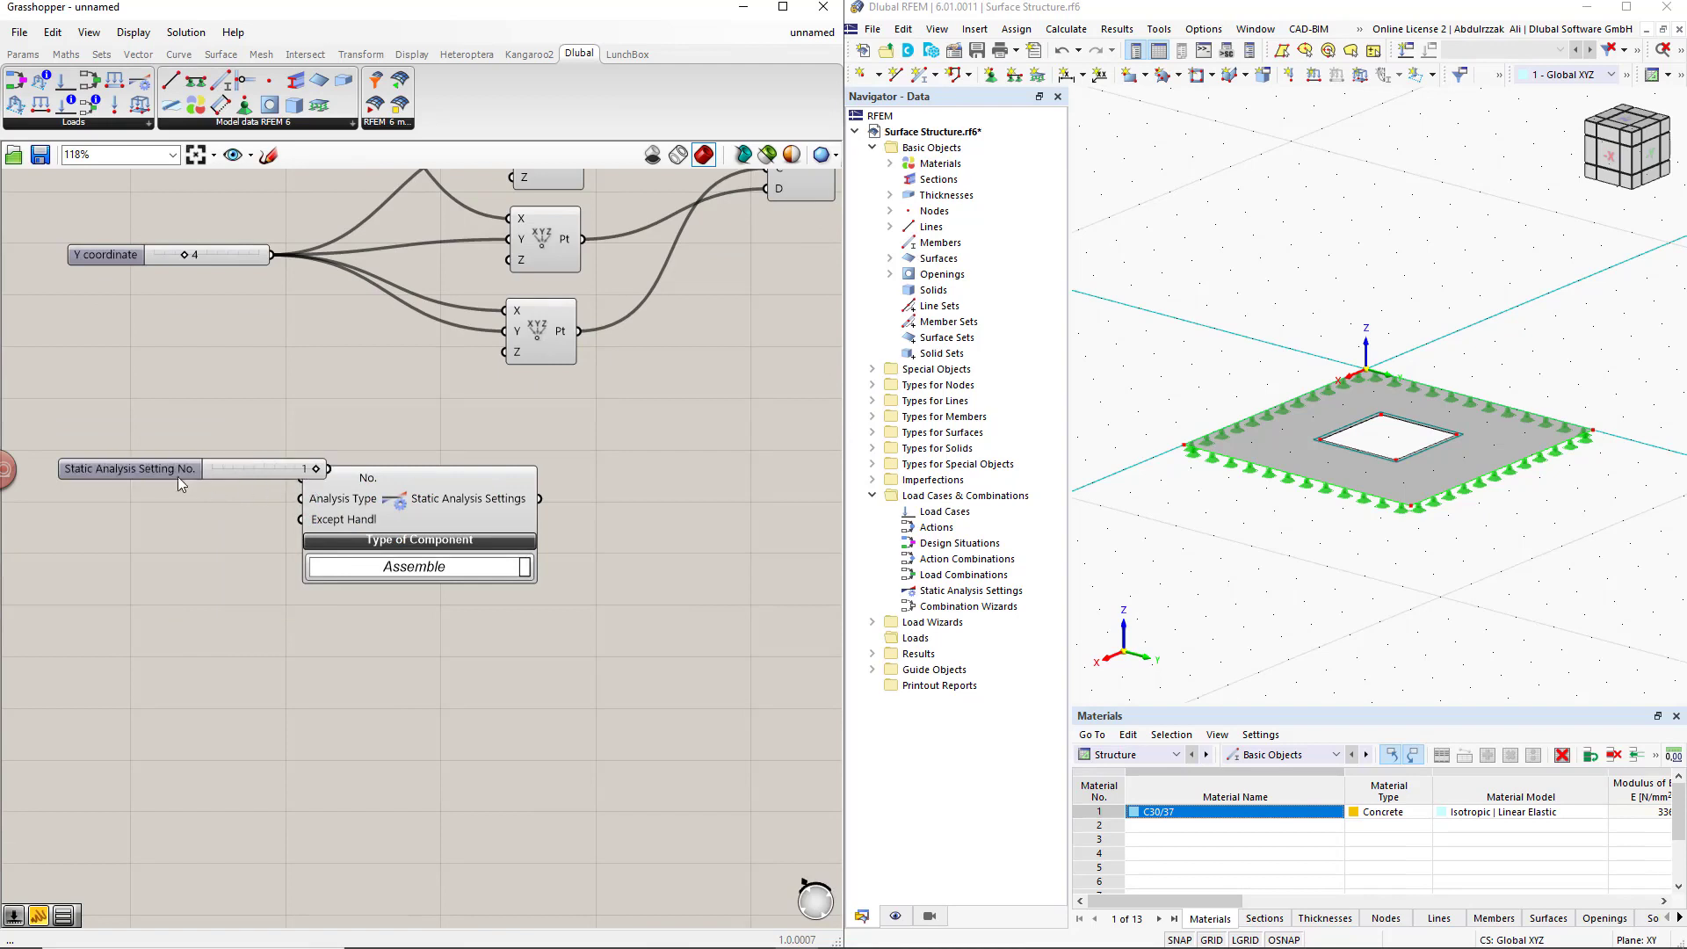
drag(393, 502, 528, 494)
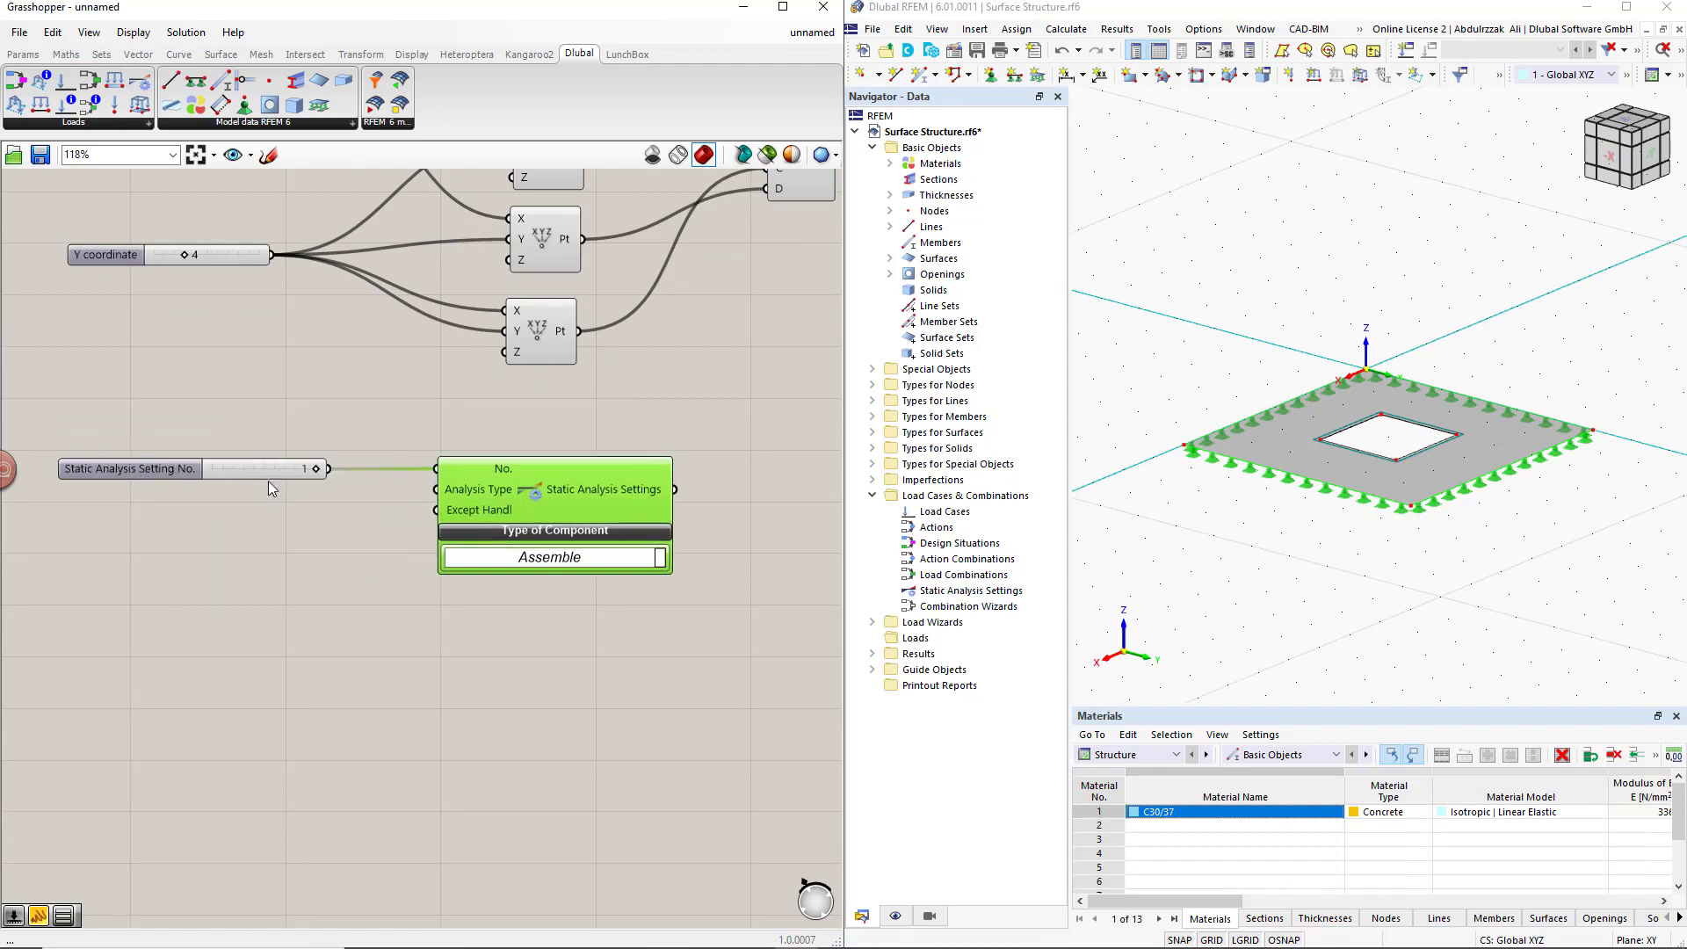
drag(162, 471, 220, 477)
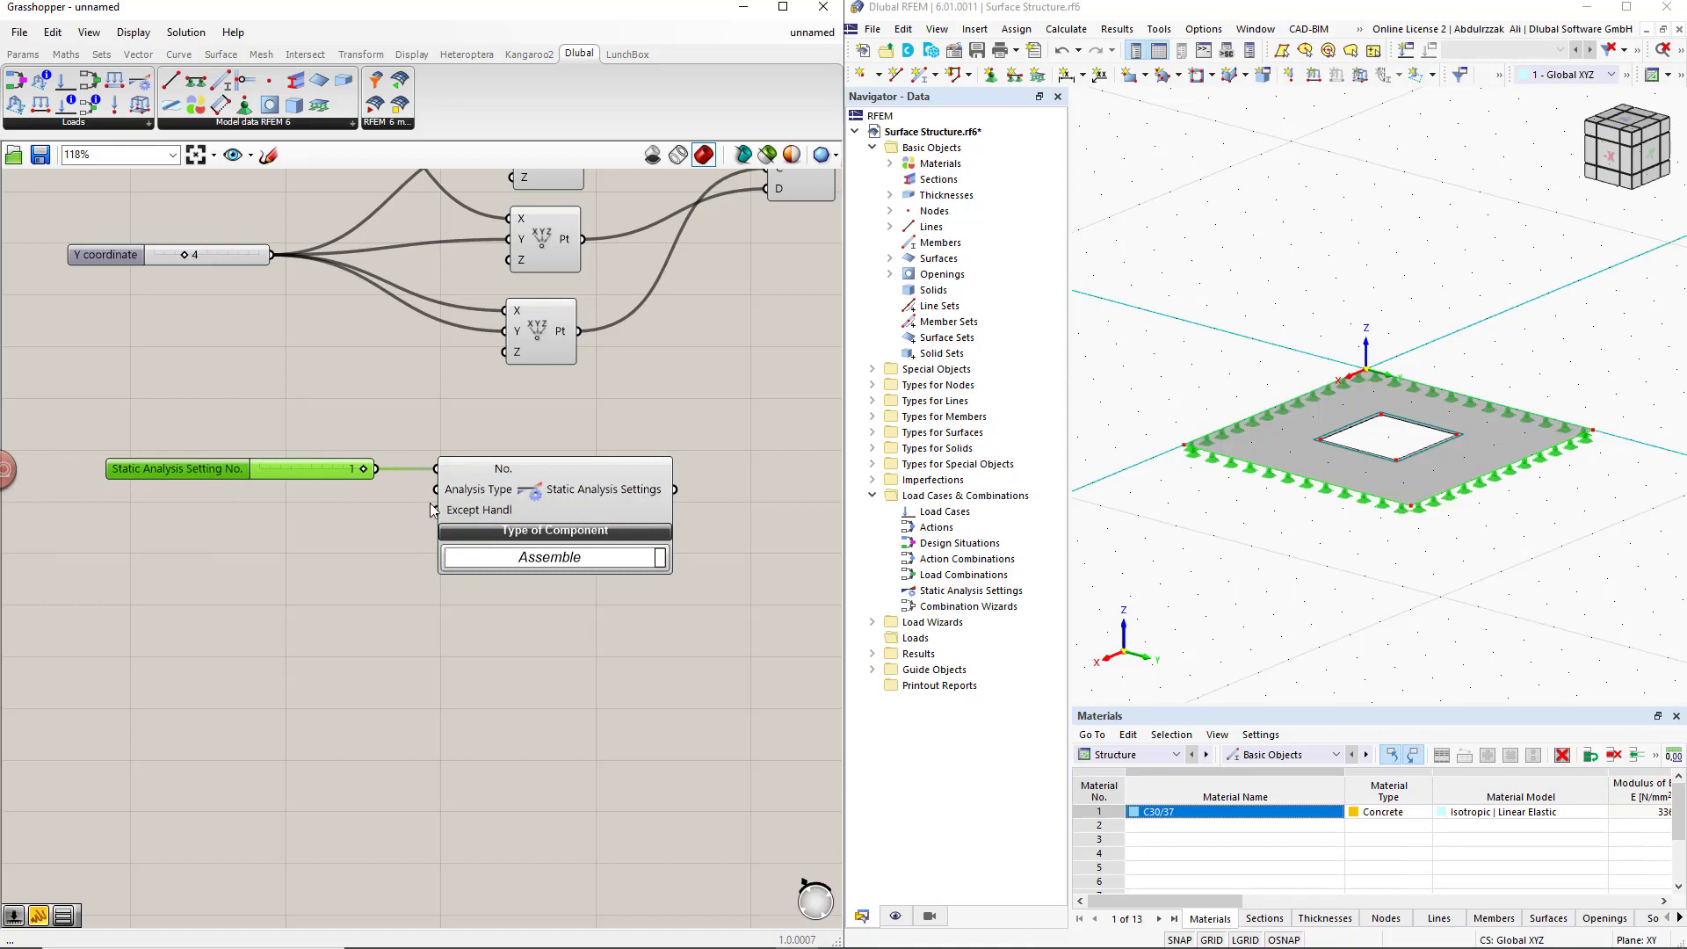
Connect a value list to the Analysis Type input of Static Analysis Settings and choose GEOMETRICALLY_LINEAR
double_click(292, 517)
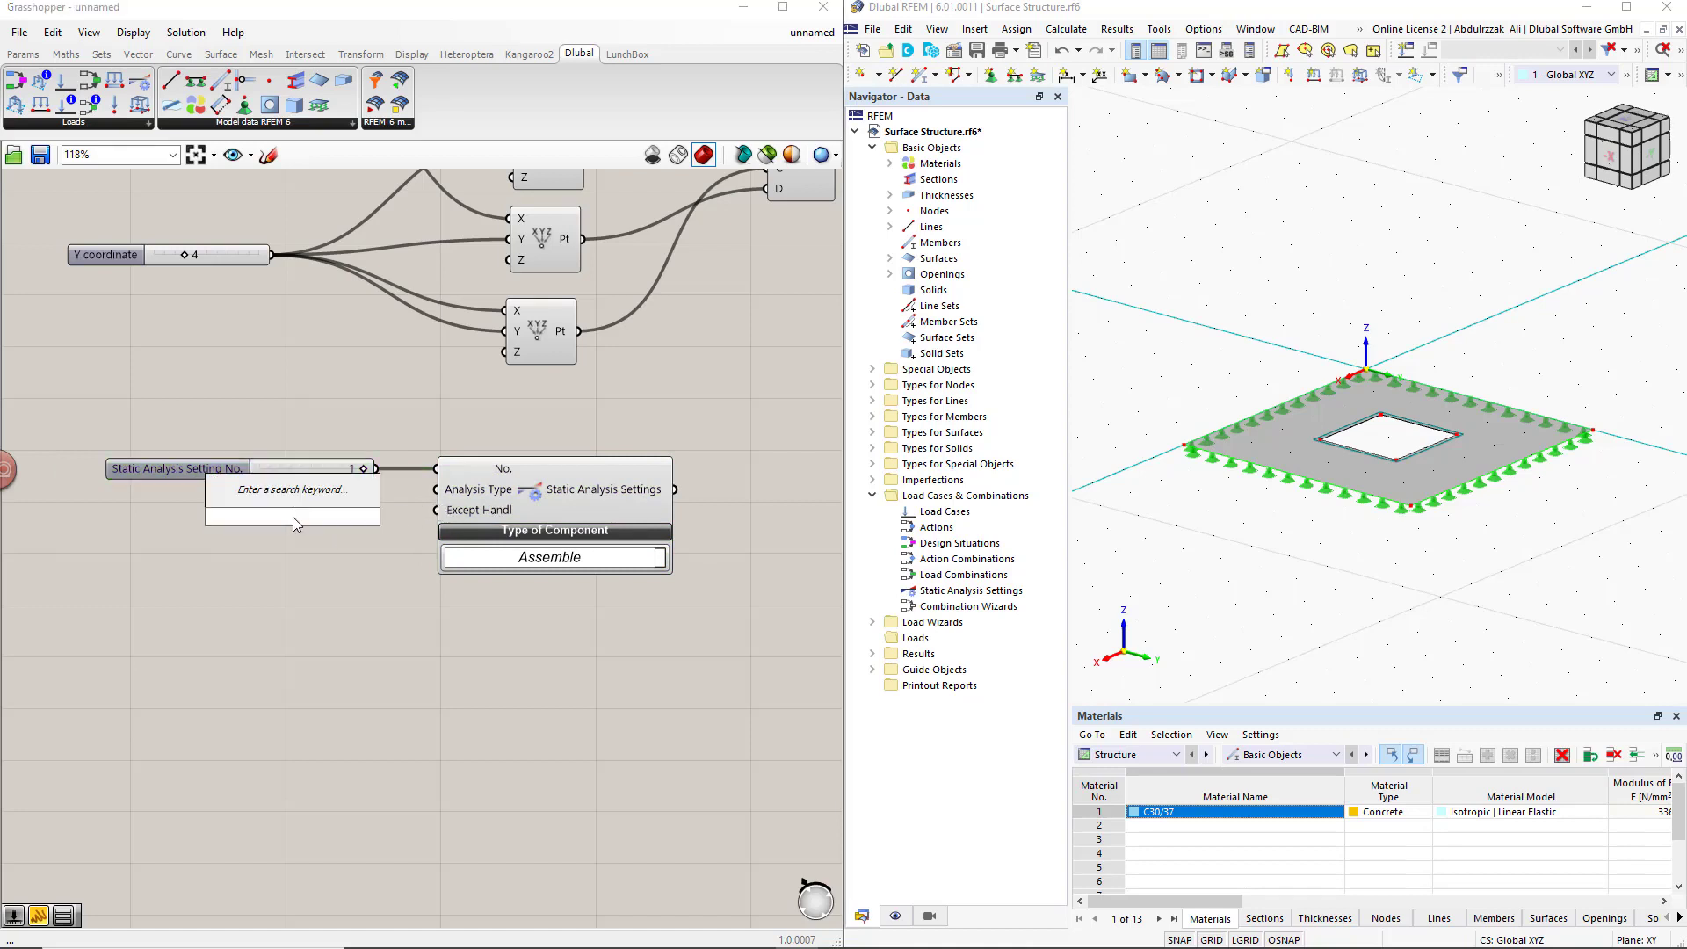
text(value)
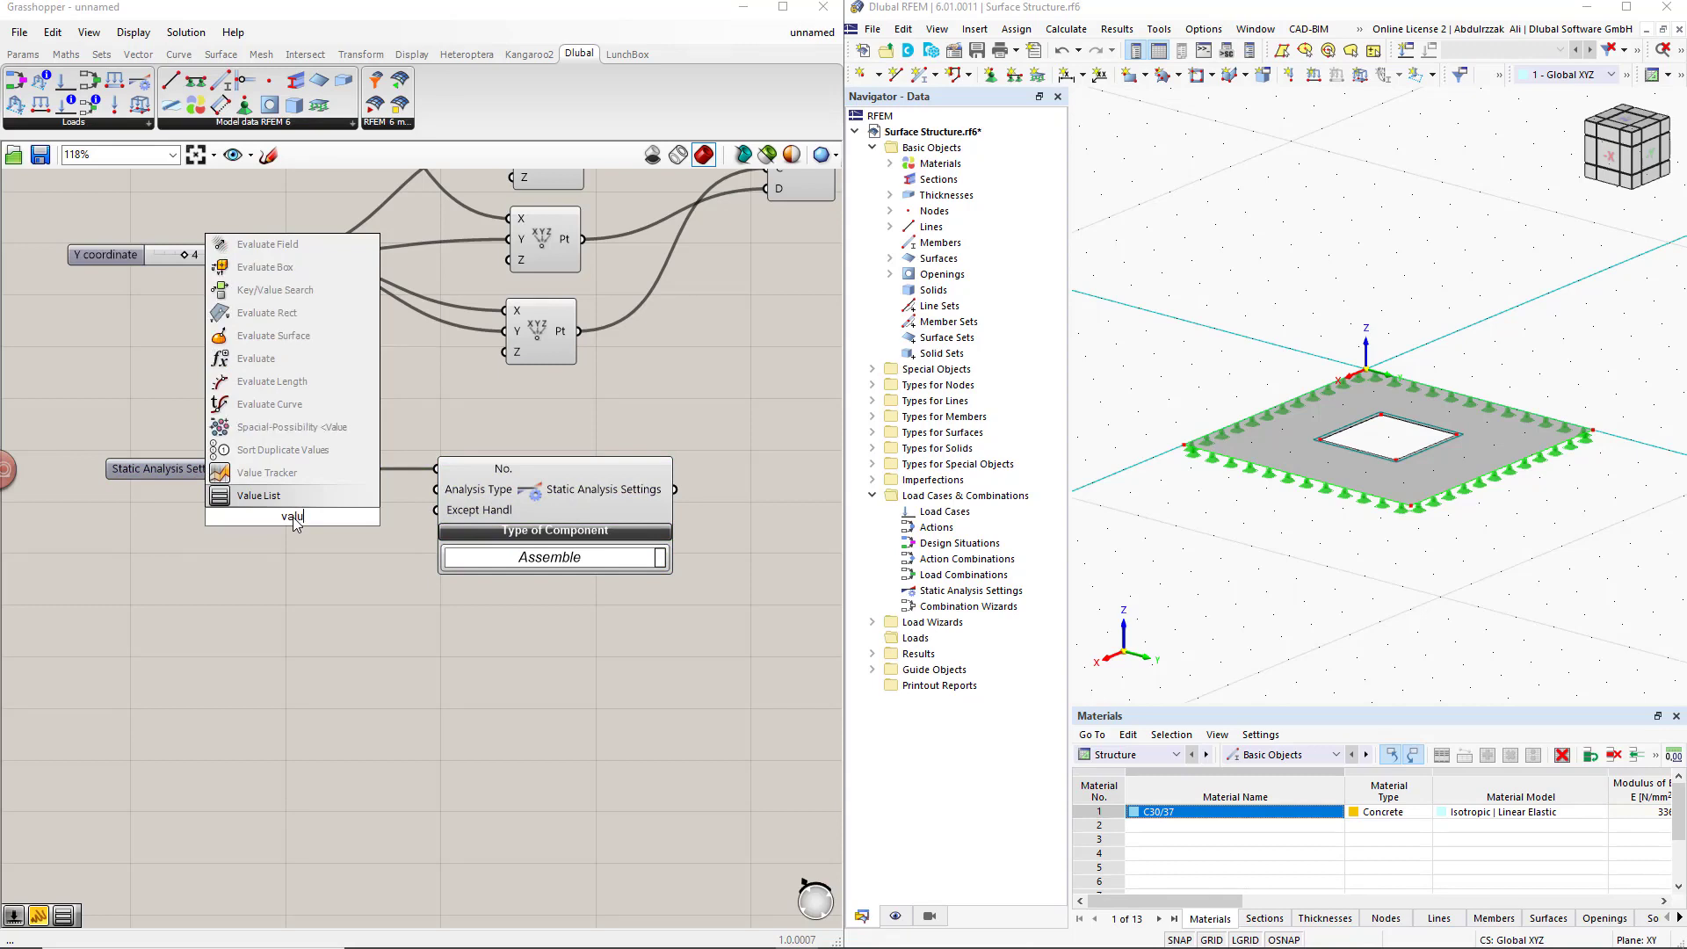
click(259, 473)
drag(330, 518, 437, 489)
click(312, 518)
click(310, 517)
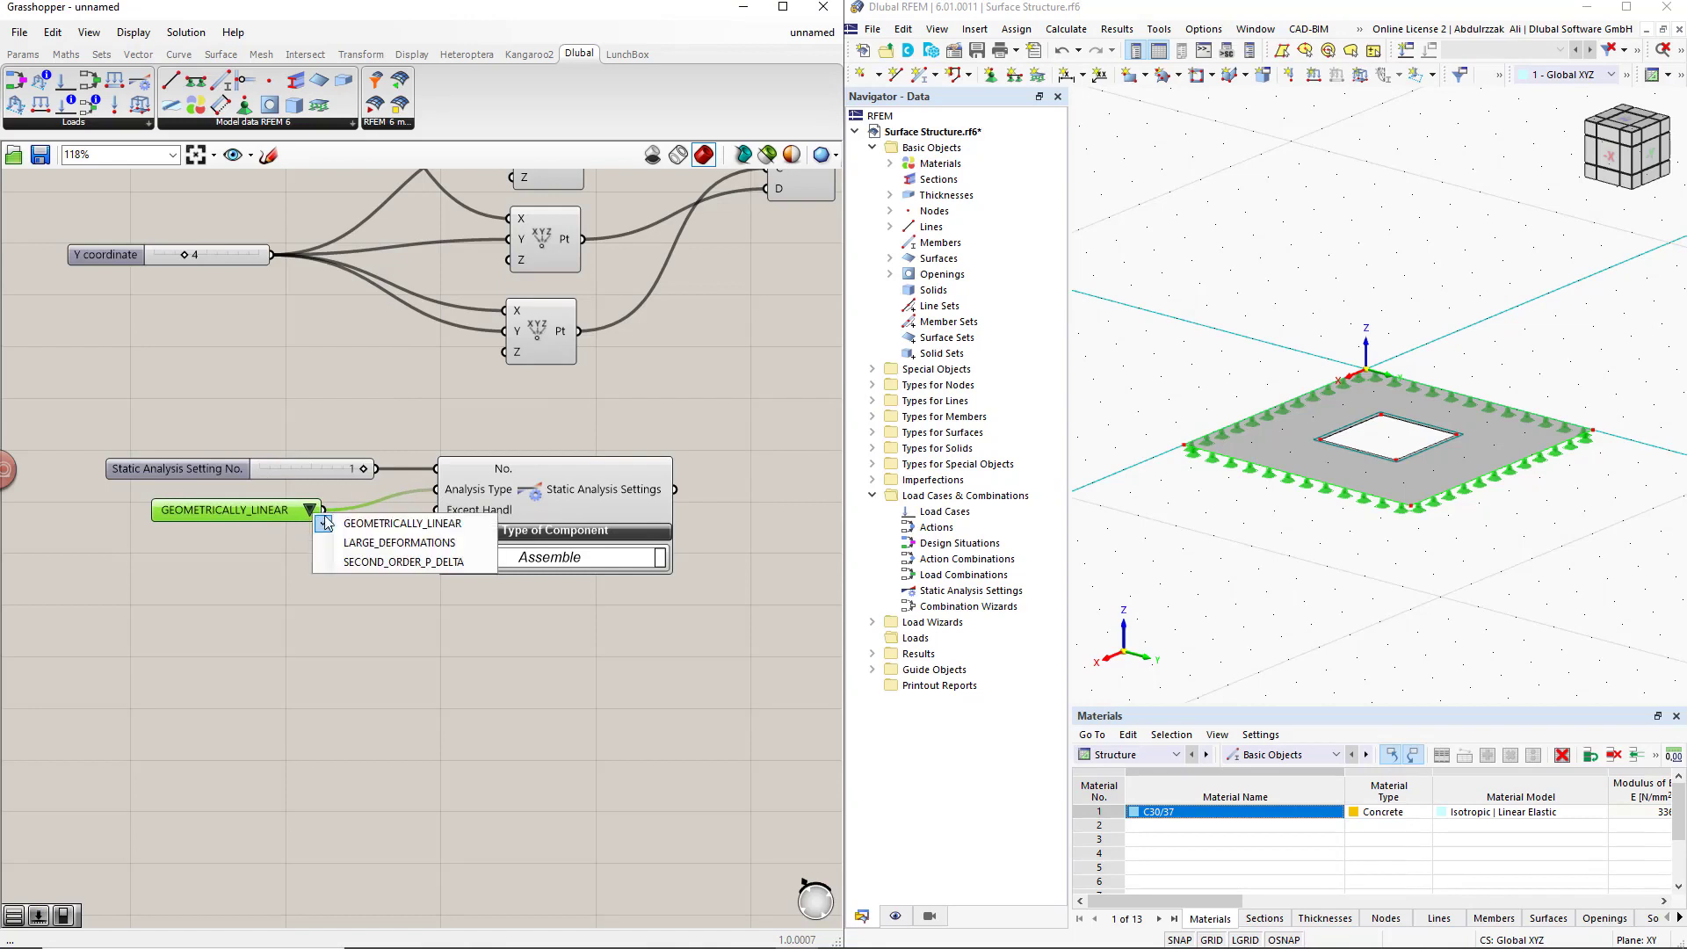
click(371, 526)
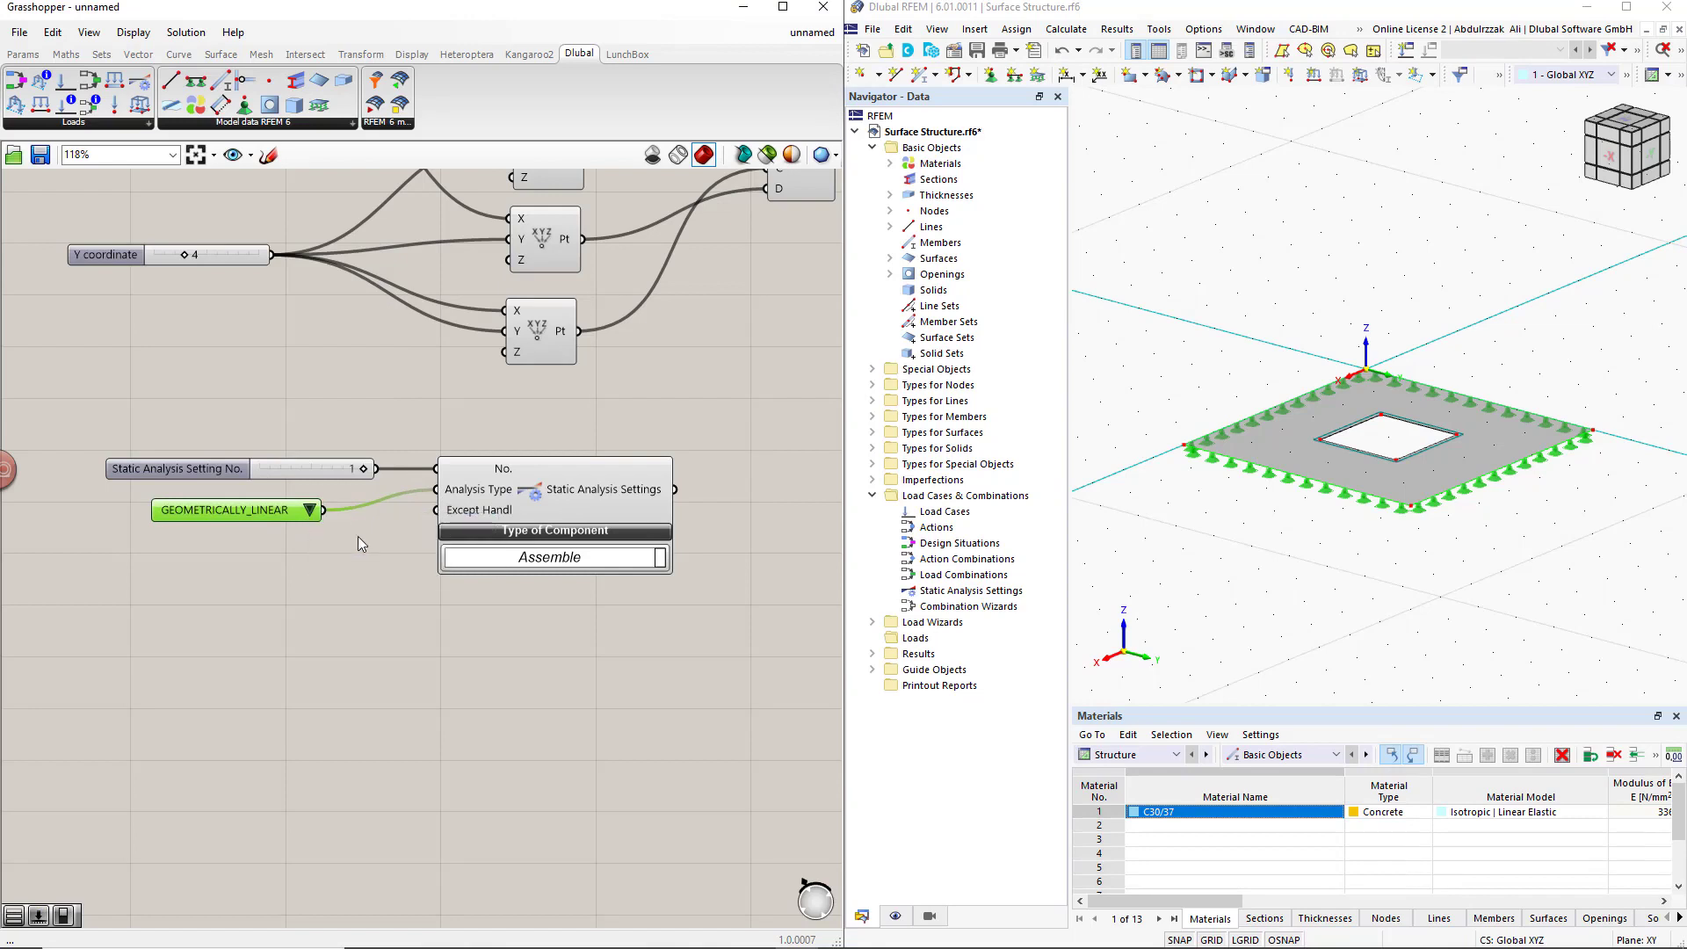
scroll(356, 536, down, 1)
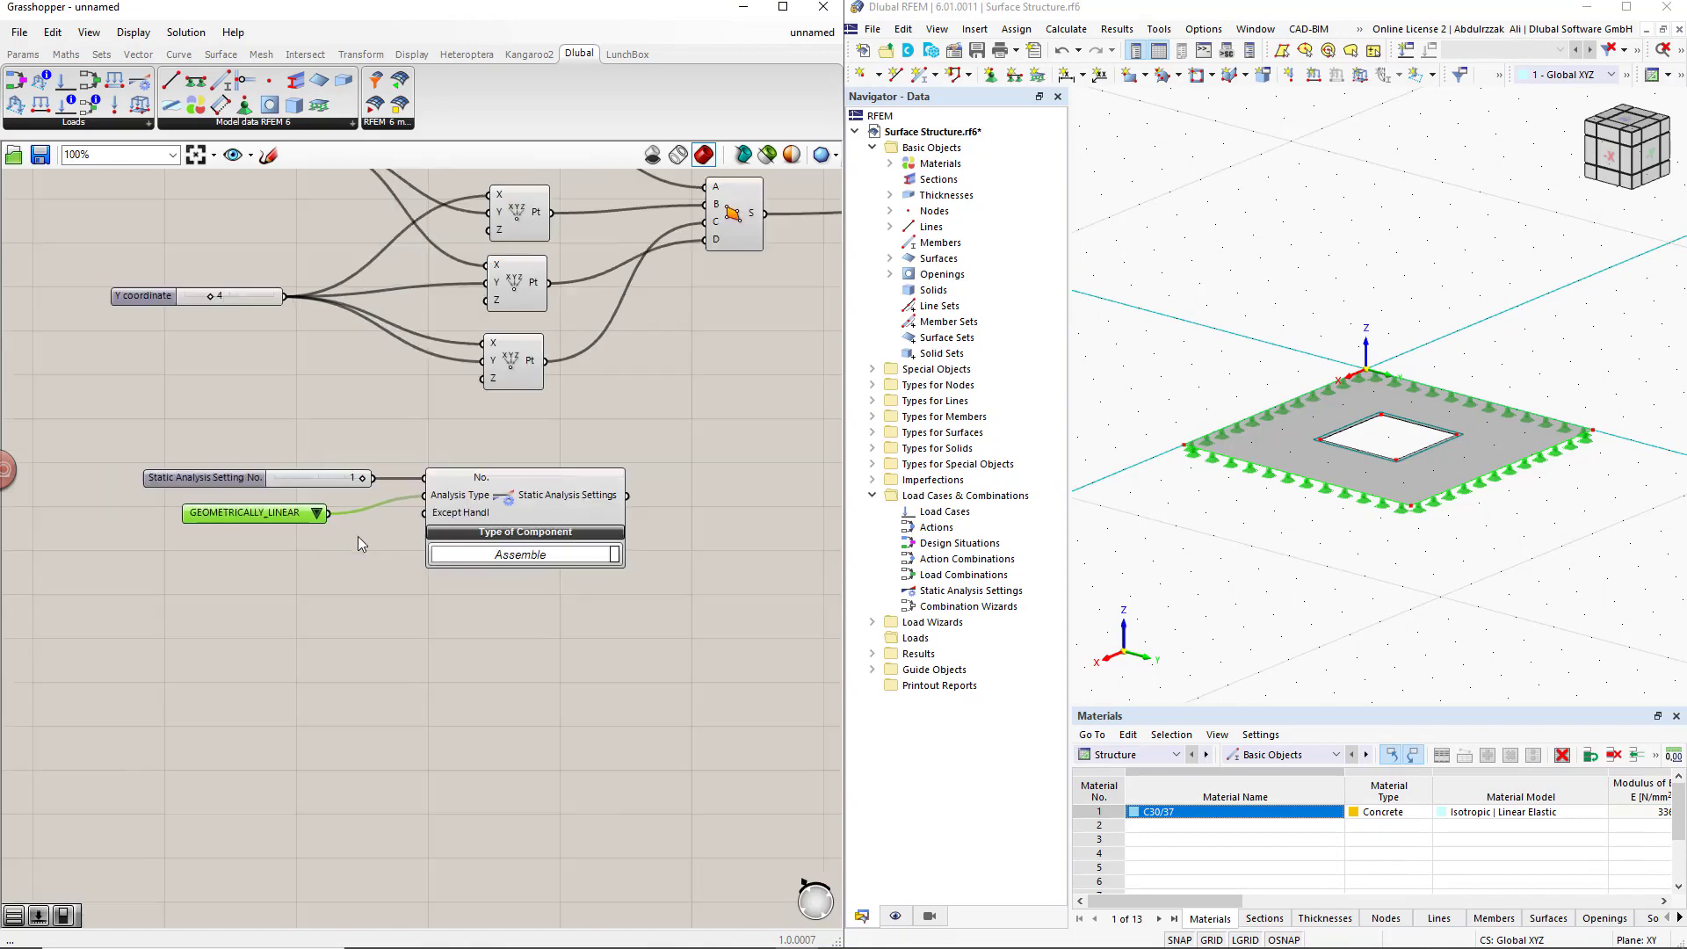
right_drag(420, 670, 470, 527)
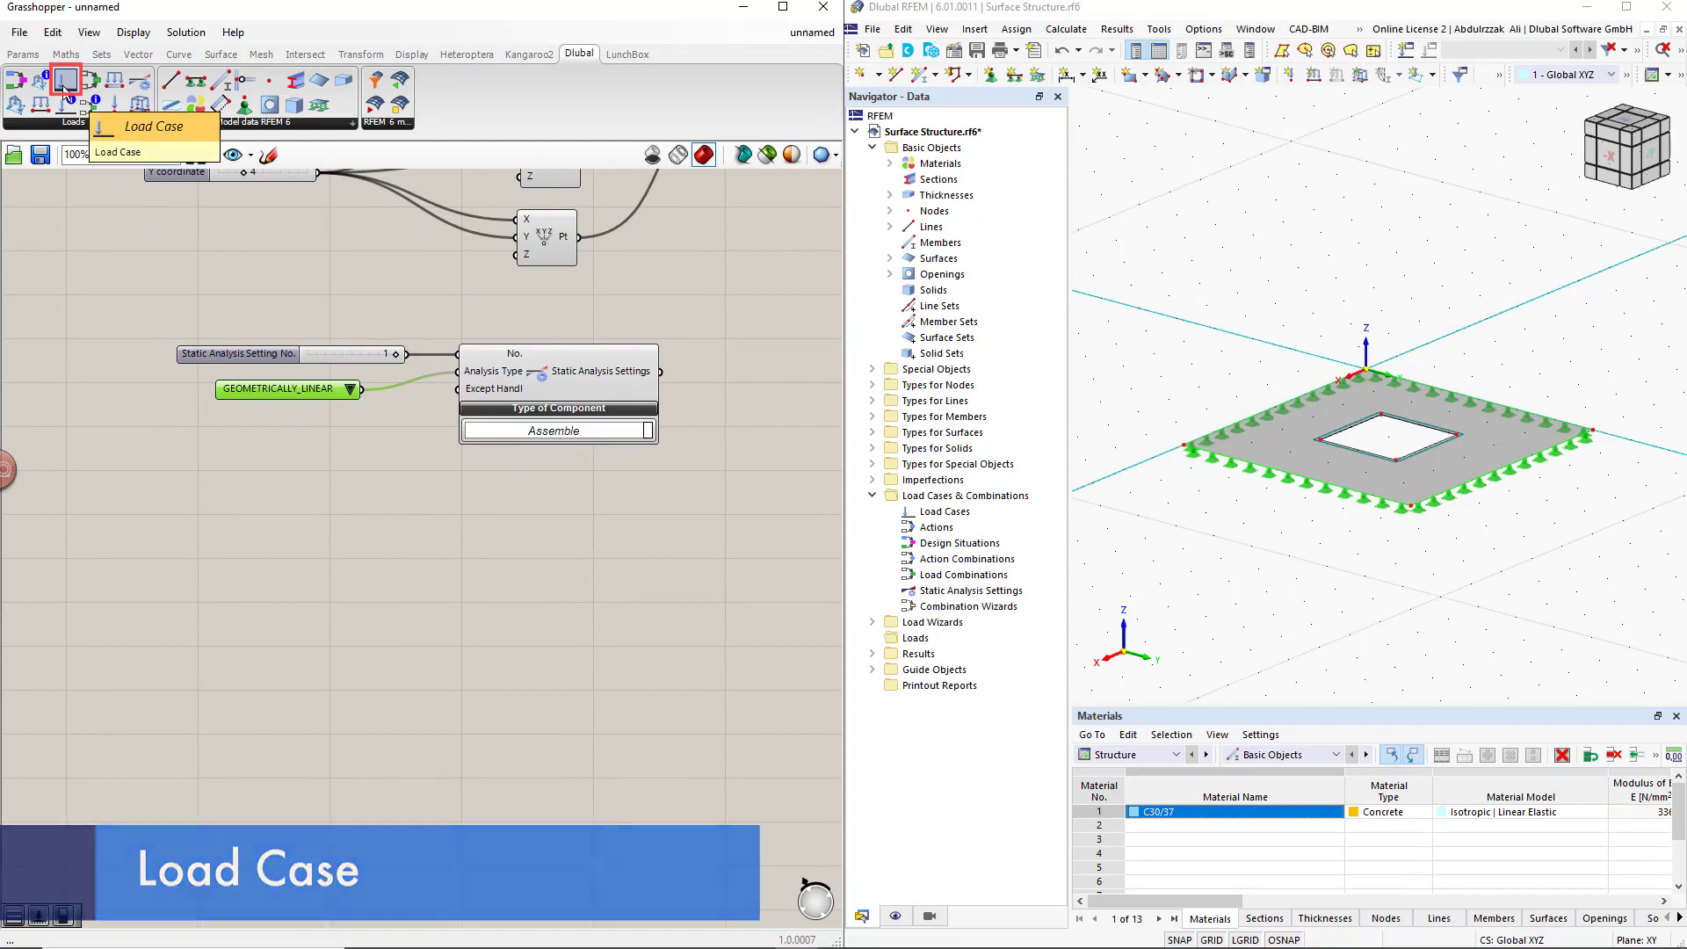
Add the Dlubal Load Case component below the Static Analysis Settings component and expand its additional inputs
drag(65, 88, 472, 555)
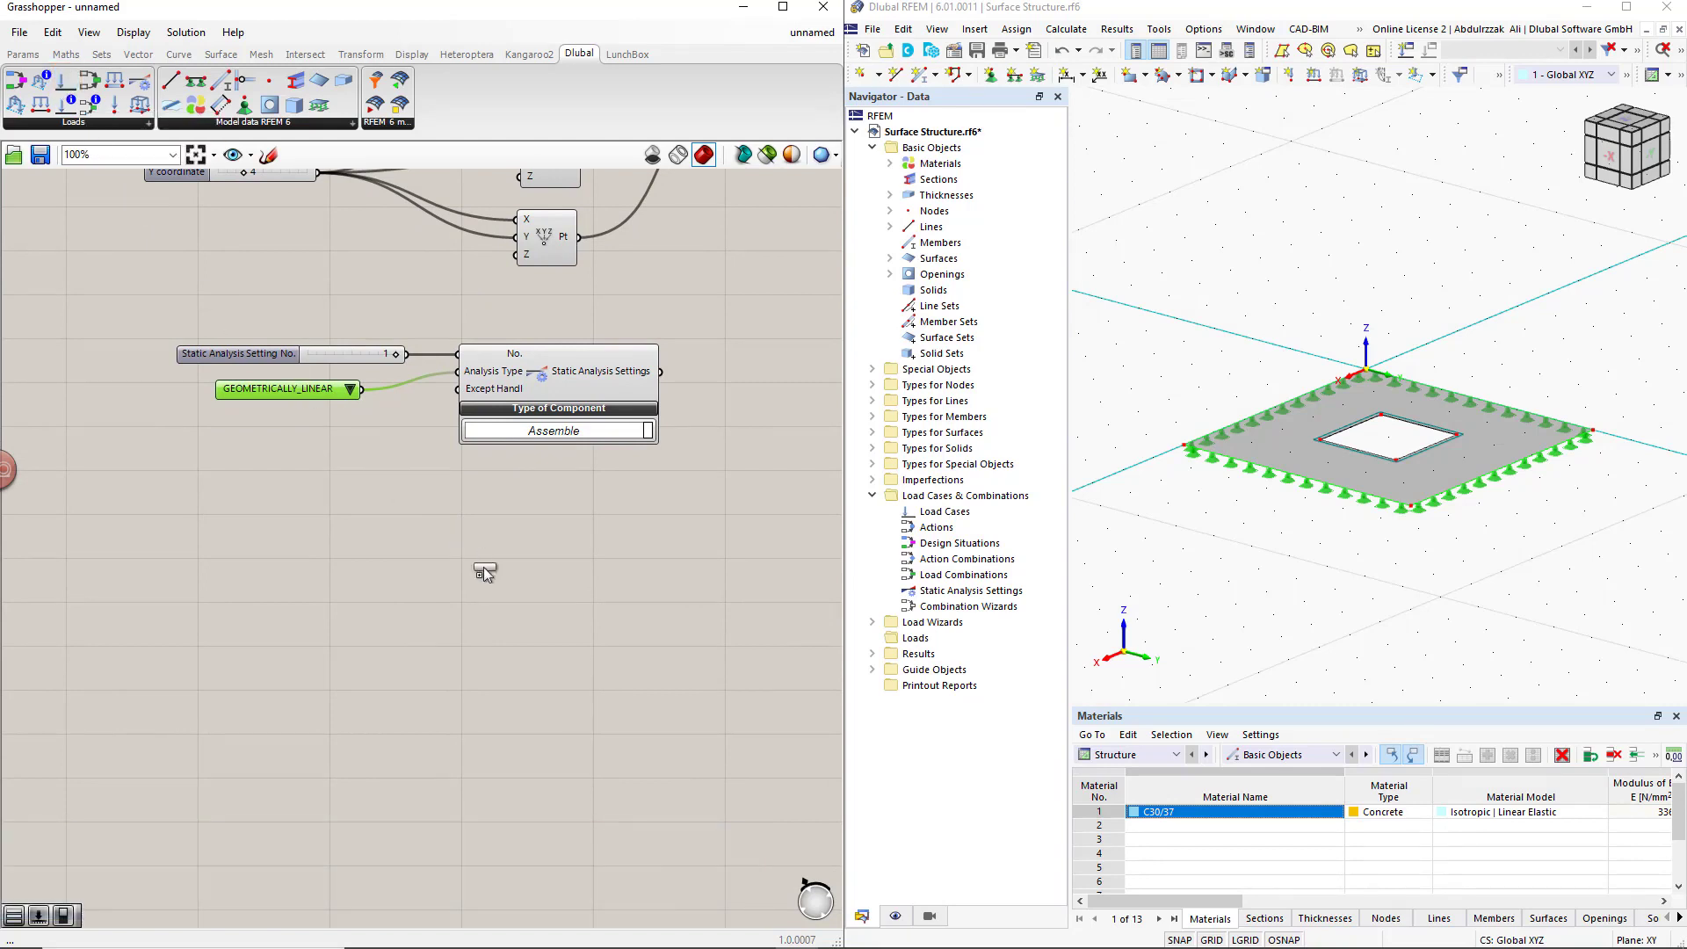
drag(581, 625, 582, 634)
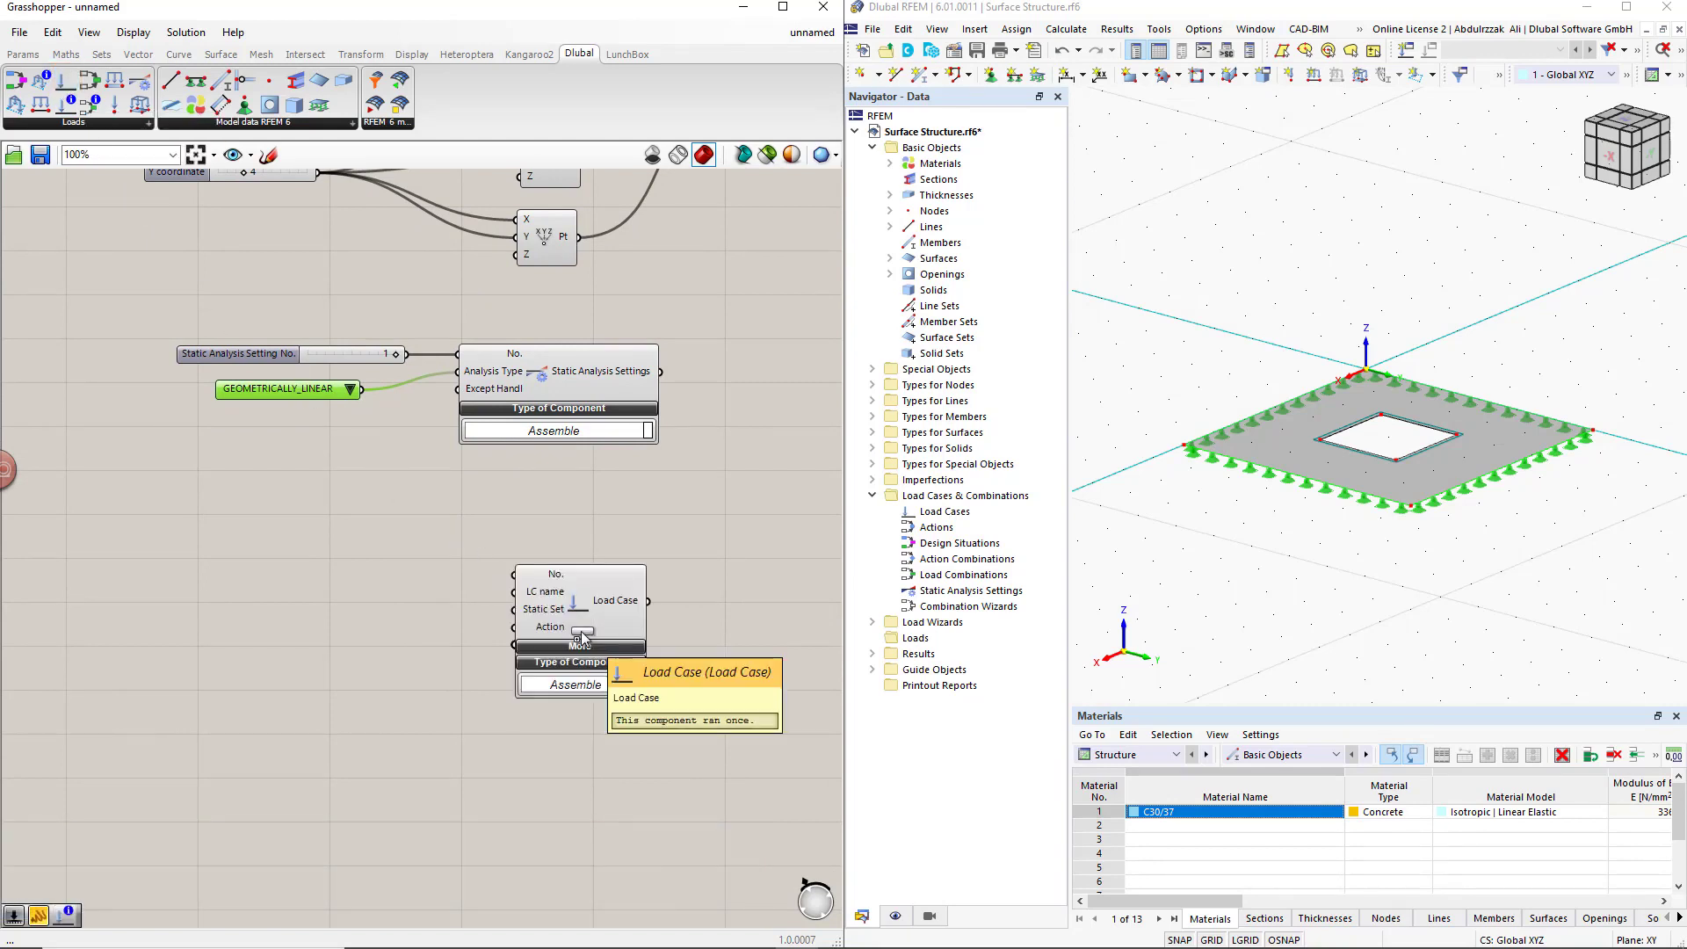
click(582, 639)
right_drag(474, 744, 474, 668)
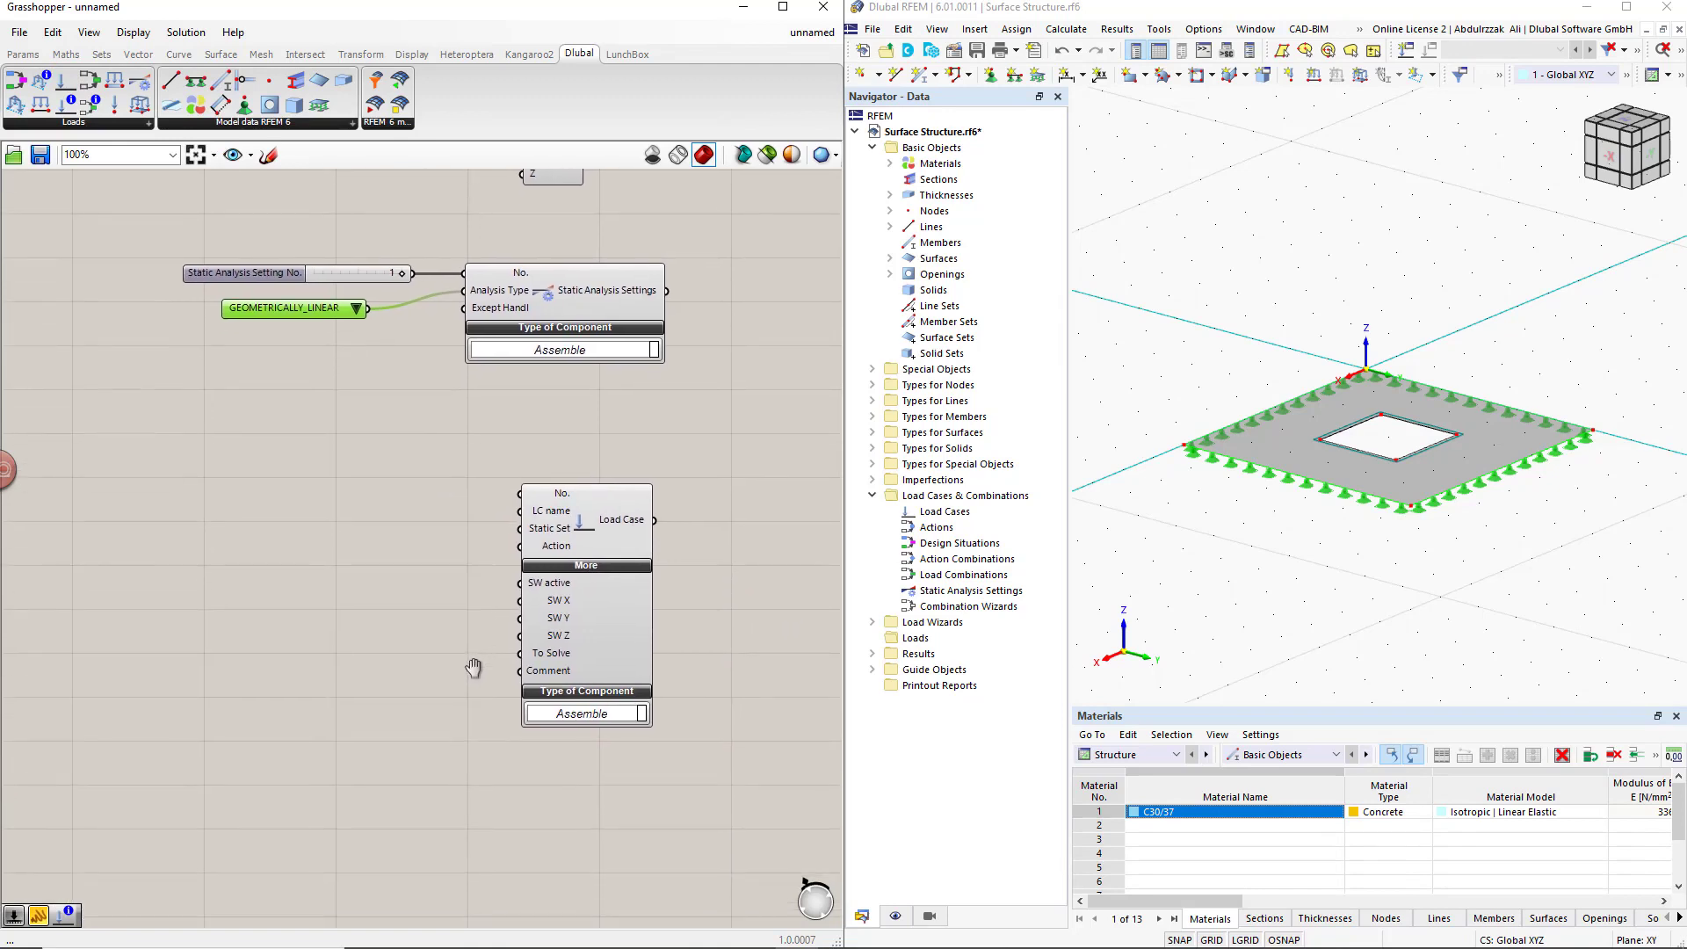
Connect number sliders of 1 to the Load Case's No. and Static Set inputs, leaving a gap between the two sliders
click(399, 552)
double_click(352, 502)
text(1)
key(Return)
drag(425, 497, 521, 528)
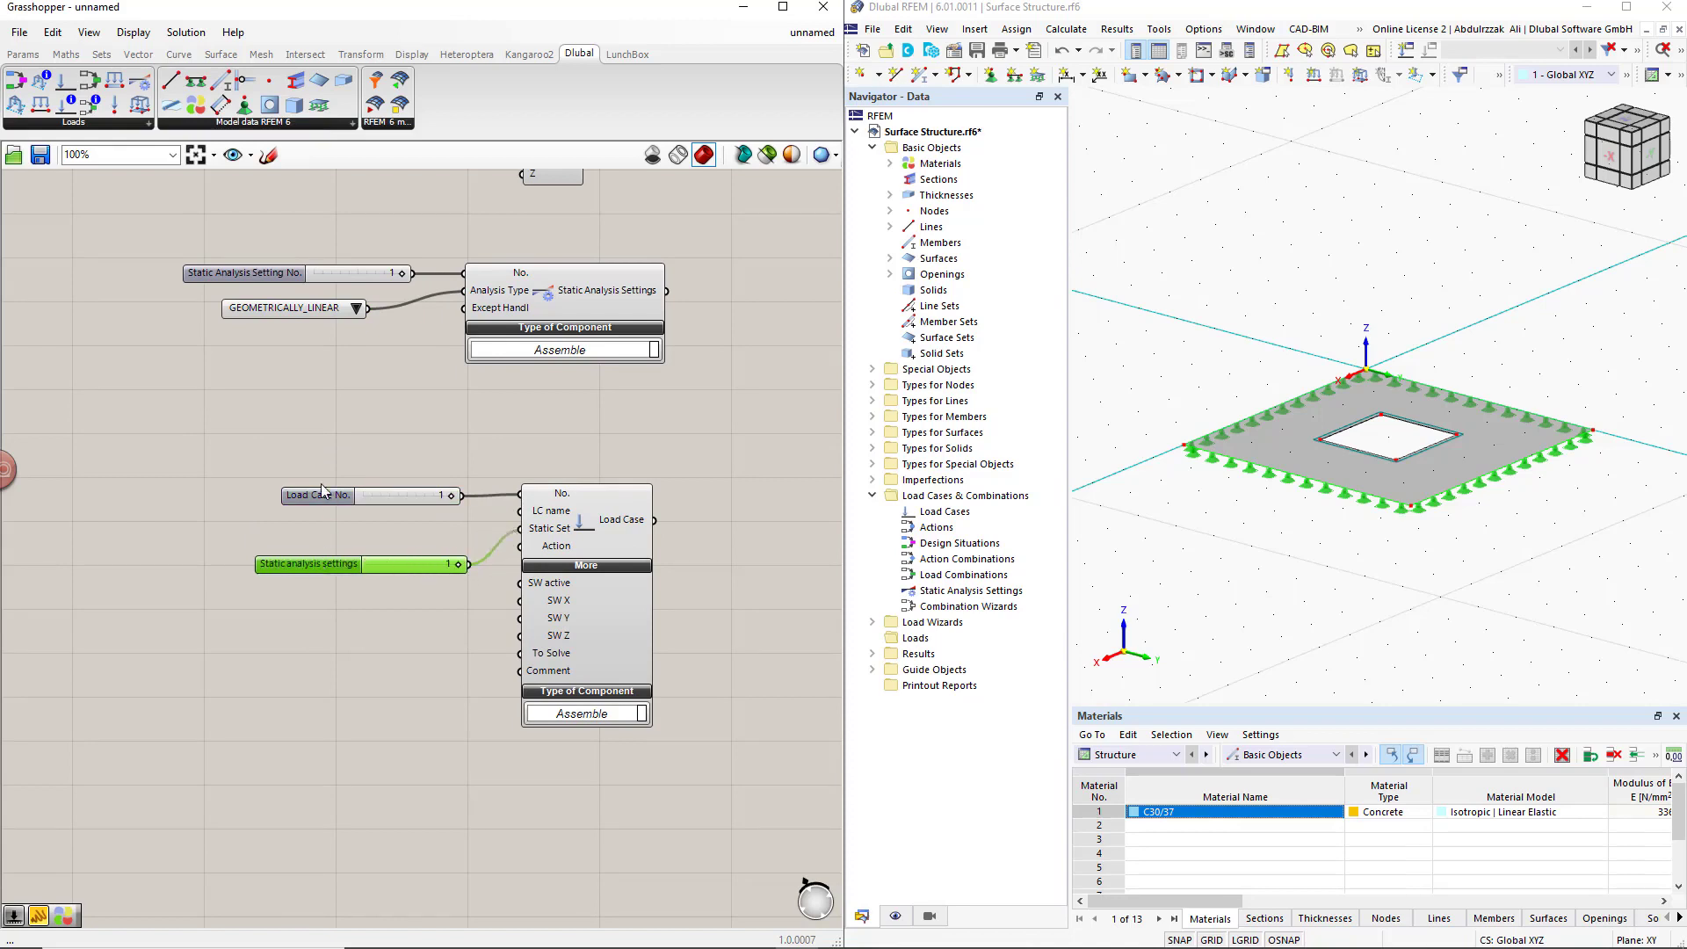
drag(327, 498, 308, 458)
Create a panel reading Self Weight, connect it to the Load Case's LC name input and line it up between the sliders
click(339, 520)
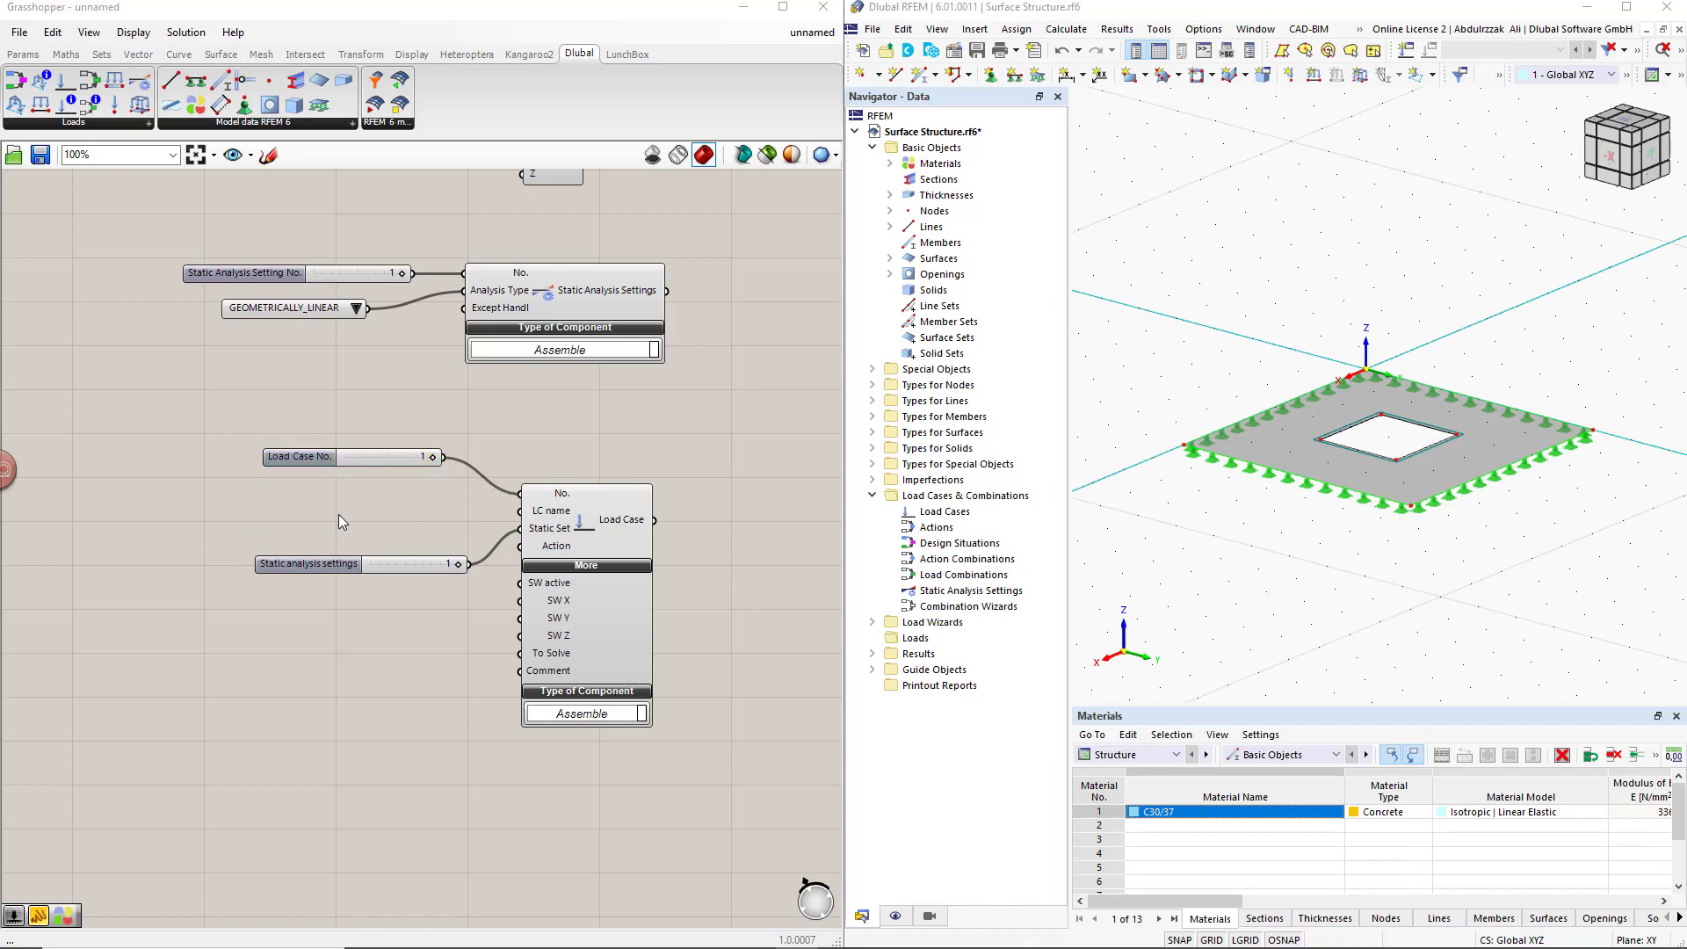
double_click(339, 518)
text(//Self Weight)
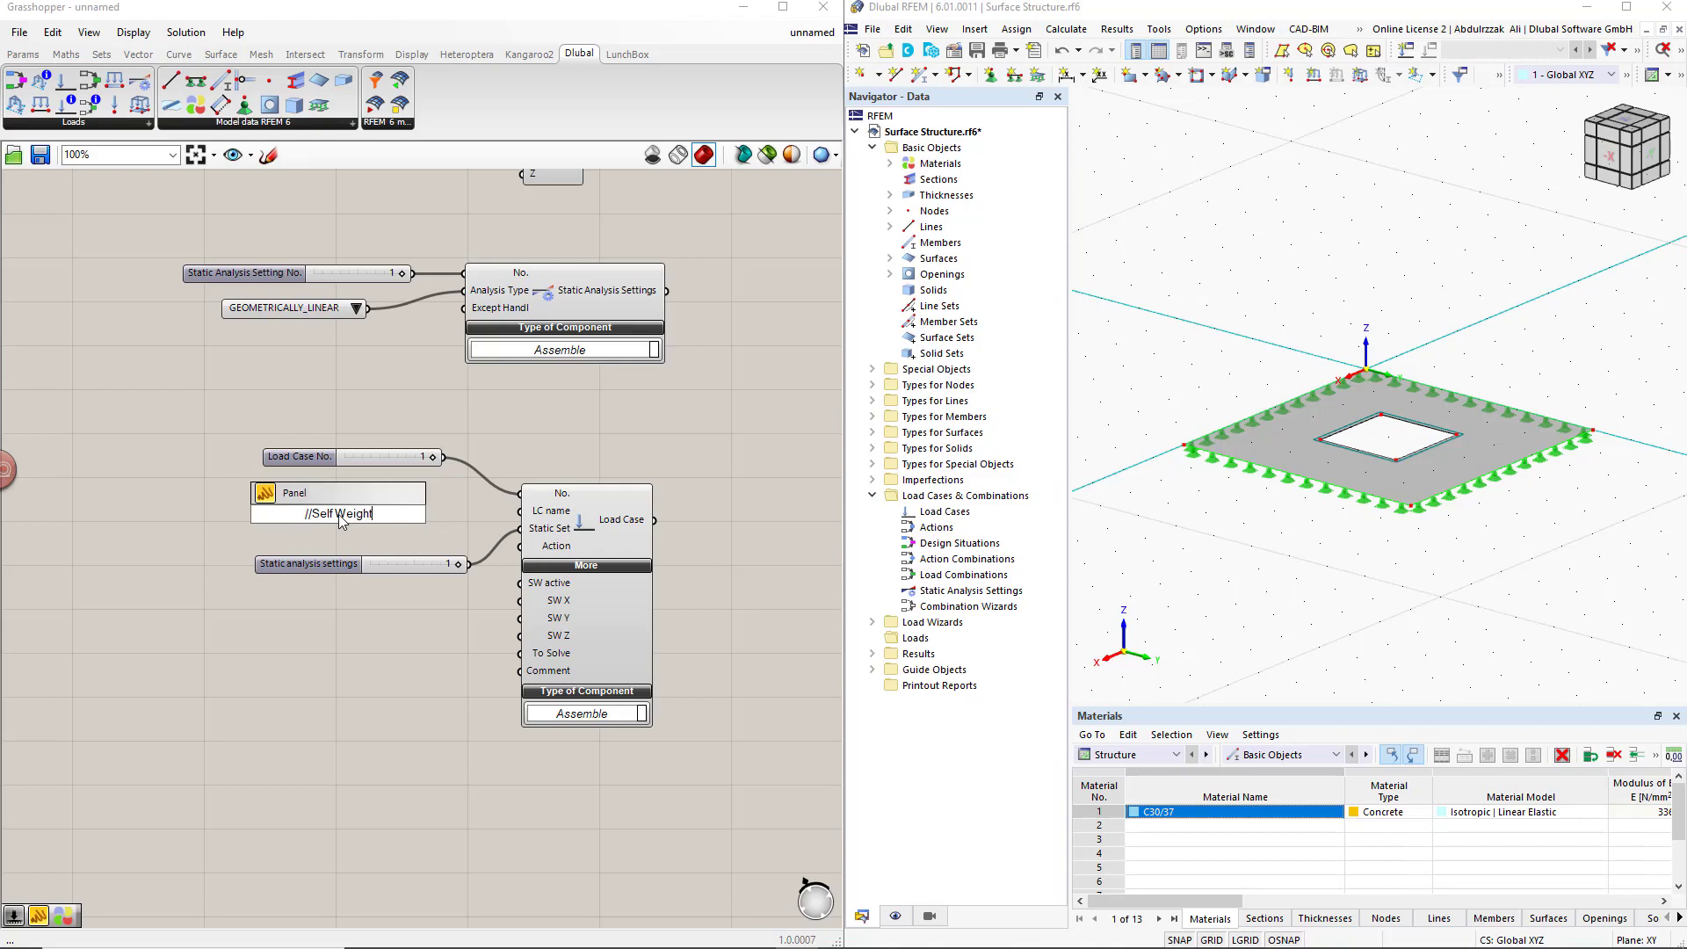
key(Return)
drag(382, 515, 520, 510)
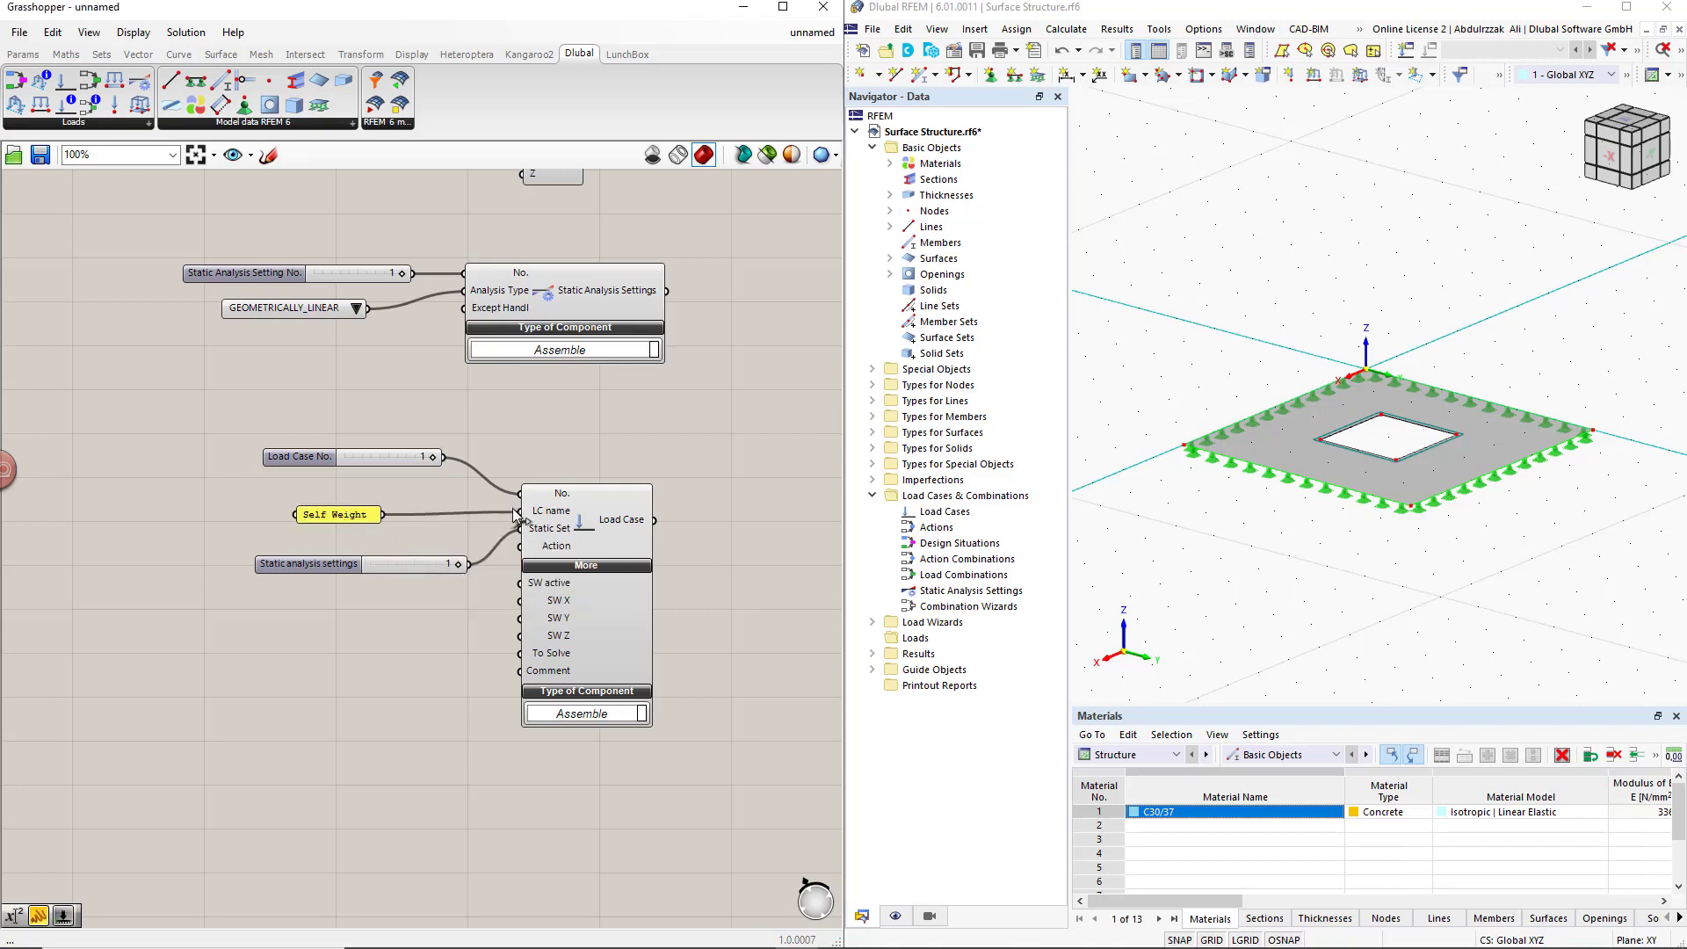
drag(355, 522, 335, 528)
click(358, 626)
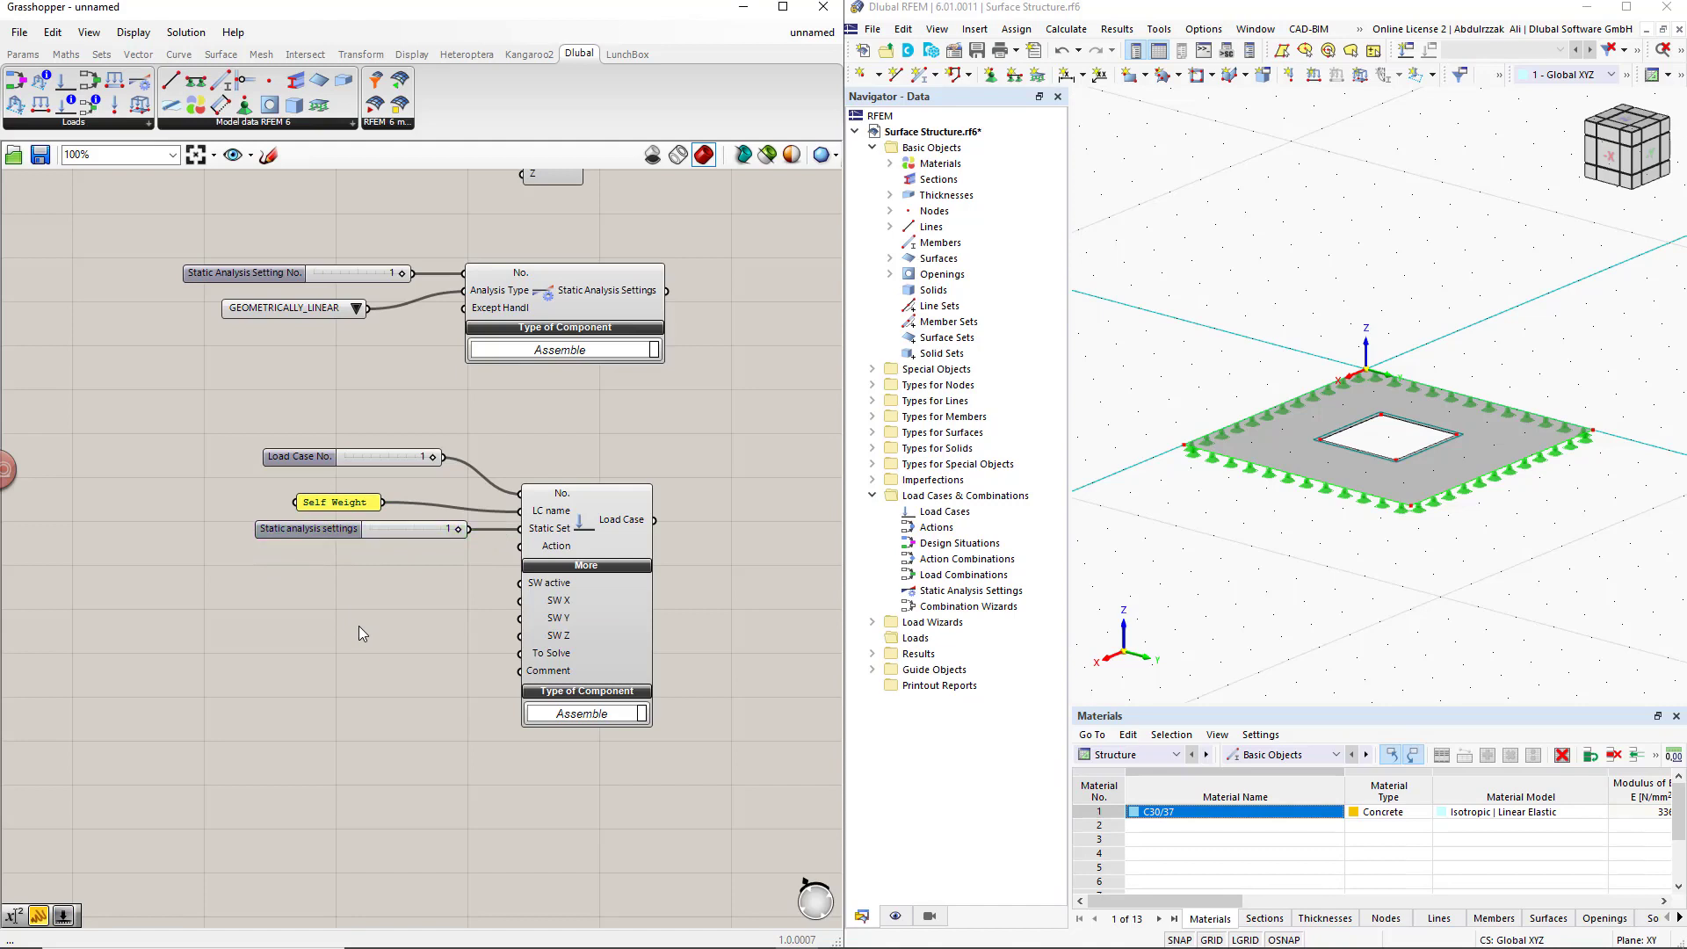
Add the Dlubal component for action category and design situation type in the free area beside the Load Case
scroll(394, 668, down, 2)
right_drag(393, 740, 488, 564)
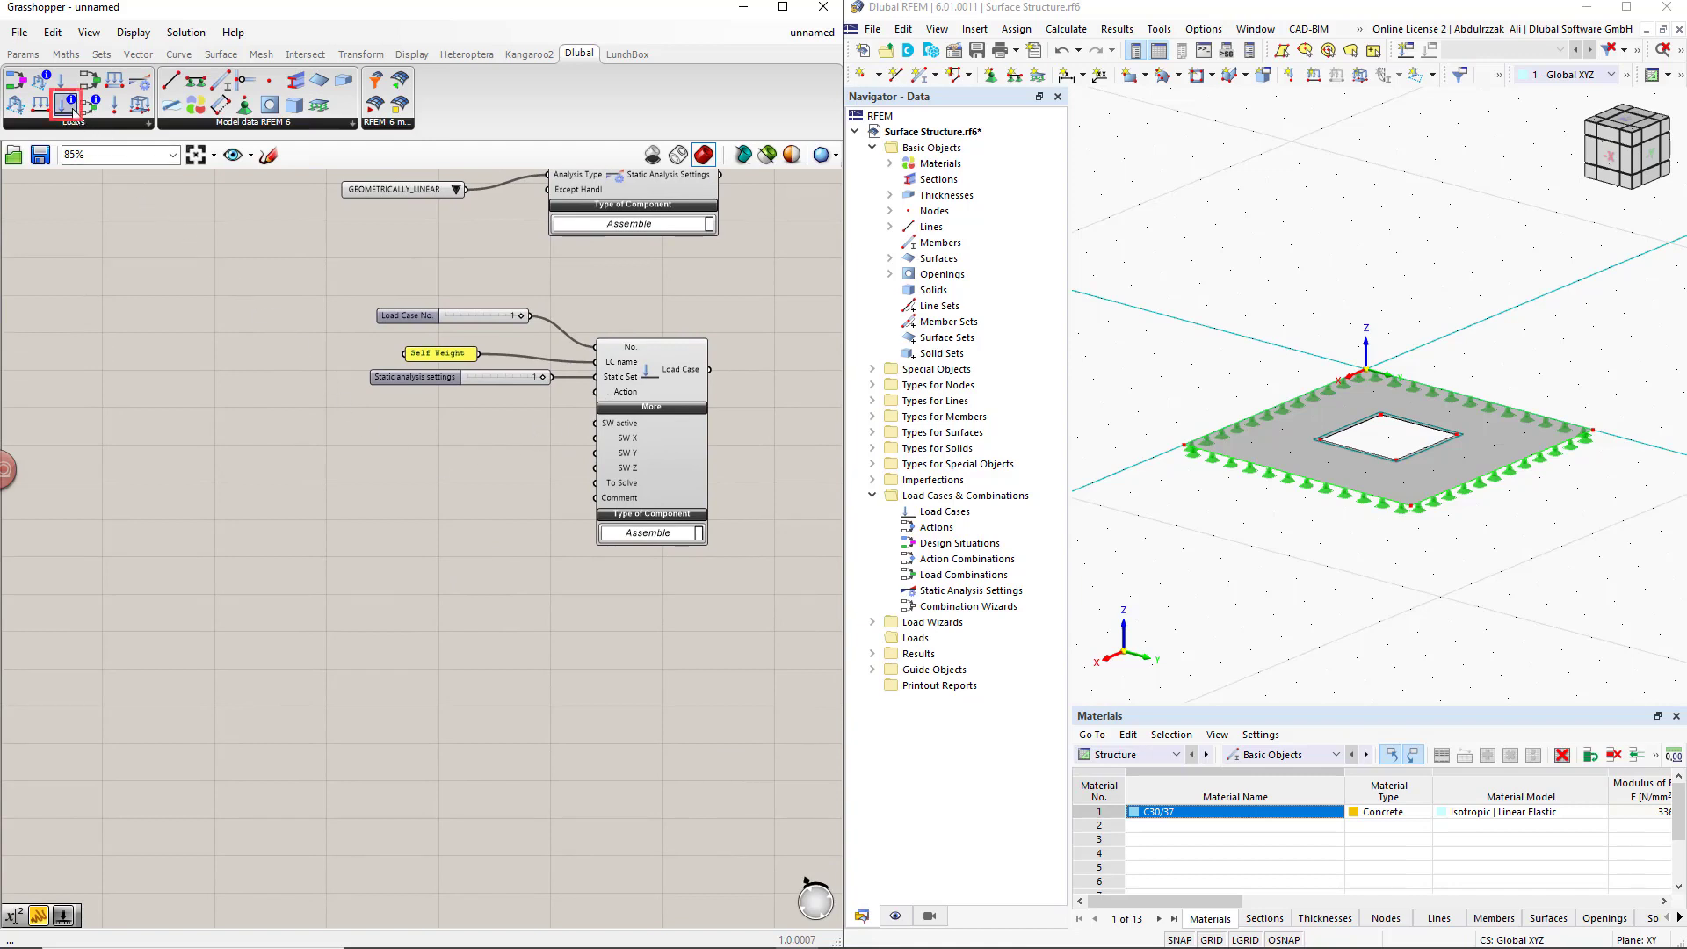
drag(70, 110, 300, 472)
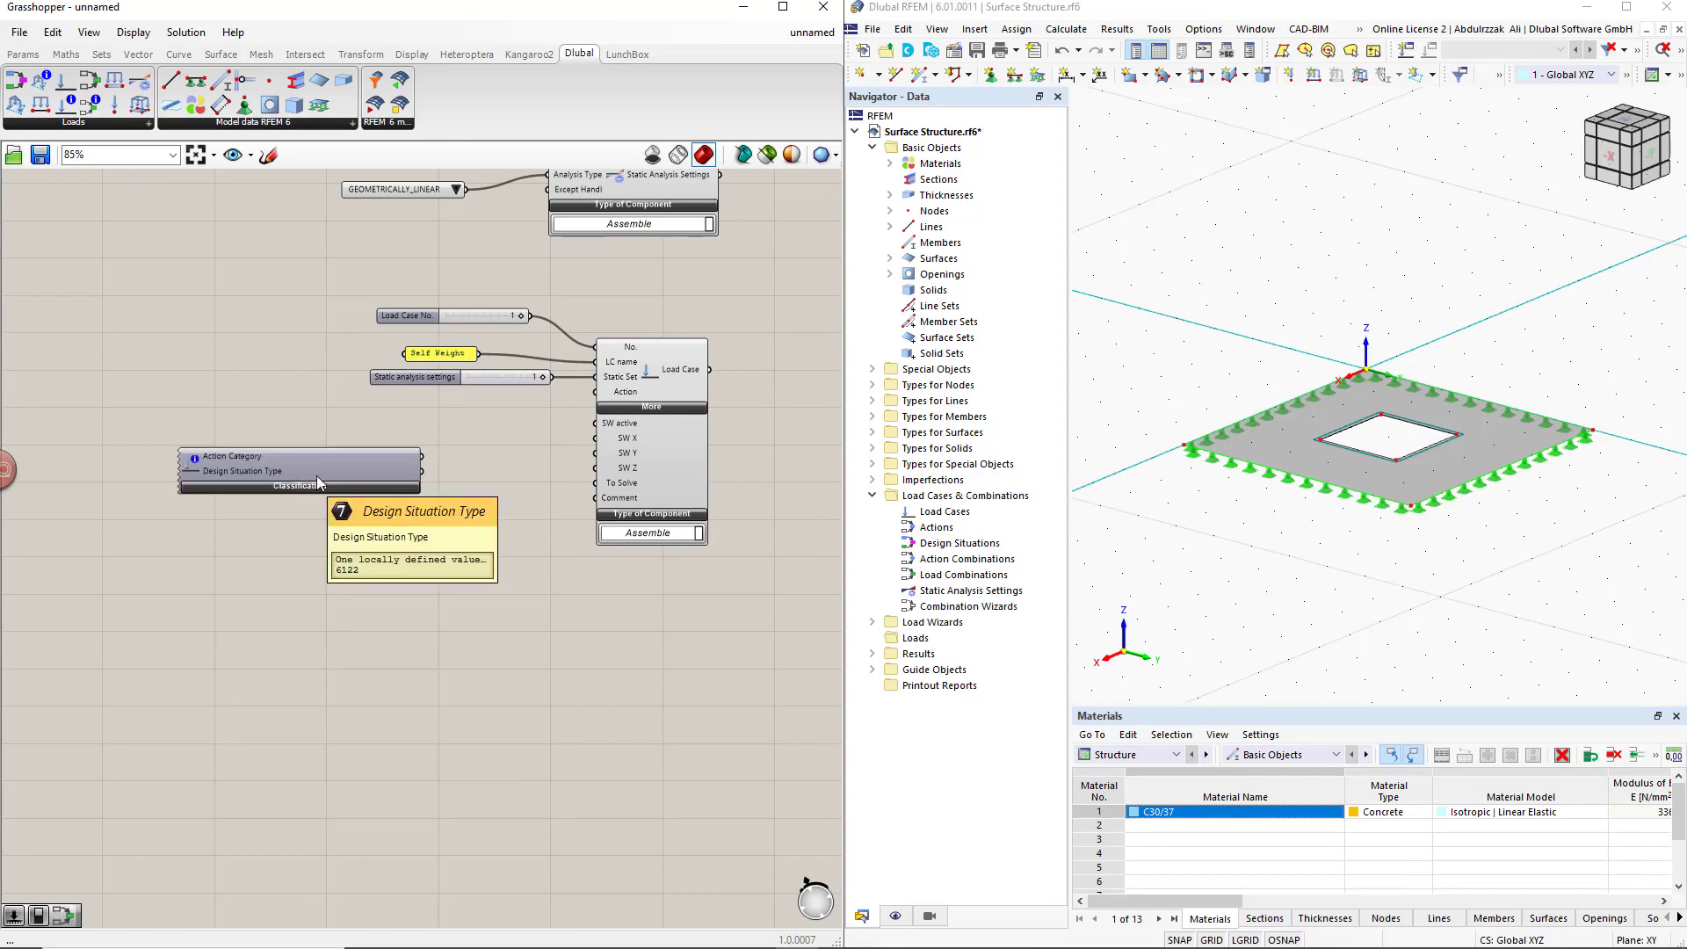
right_drag(381, 555, 378, 507)
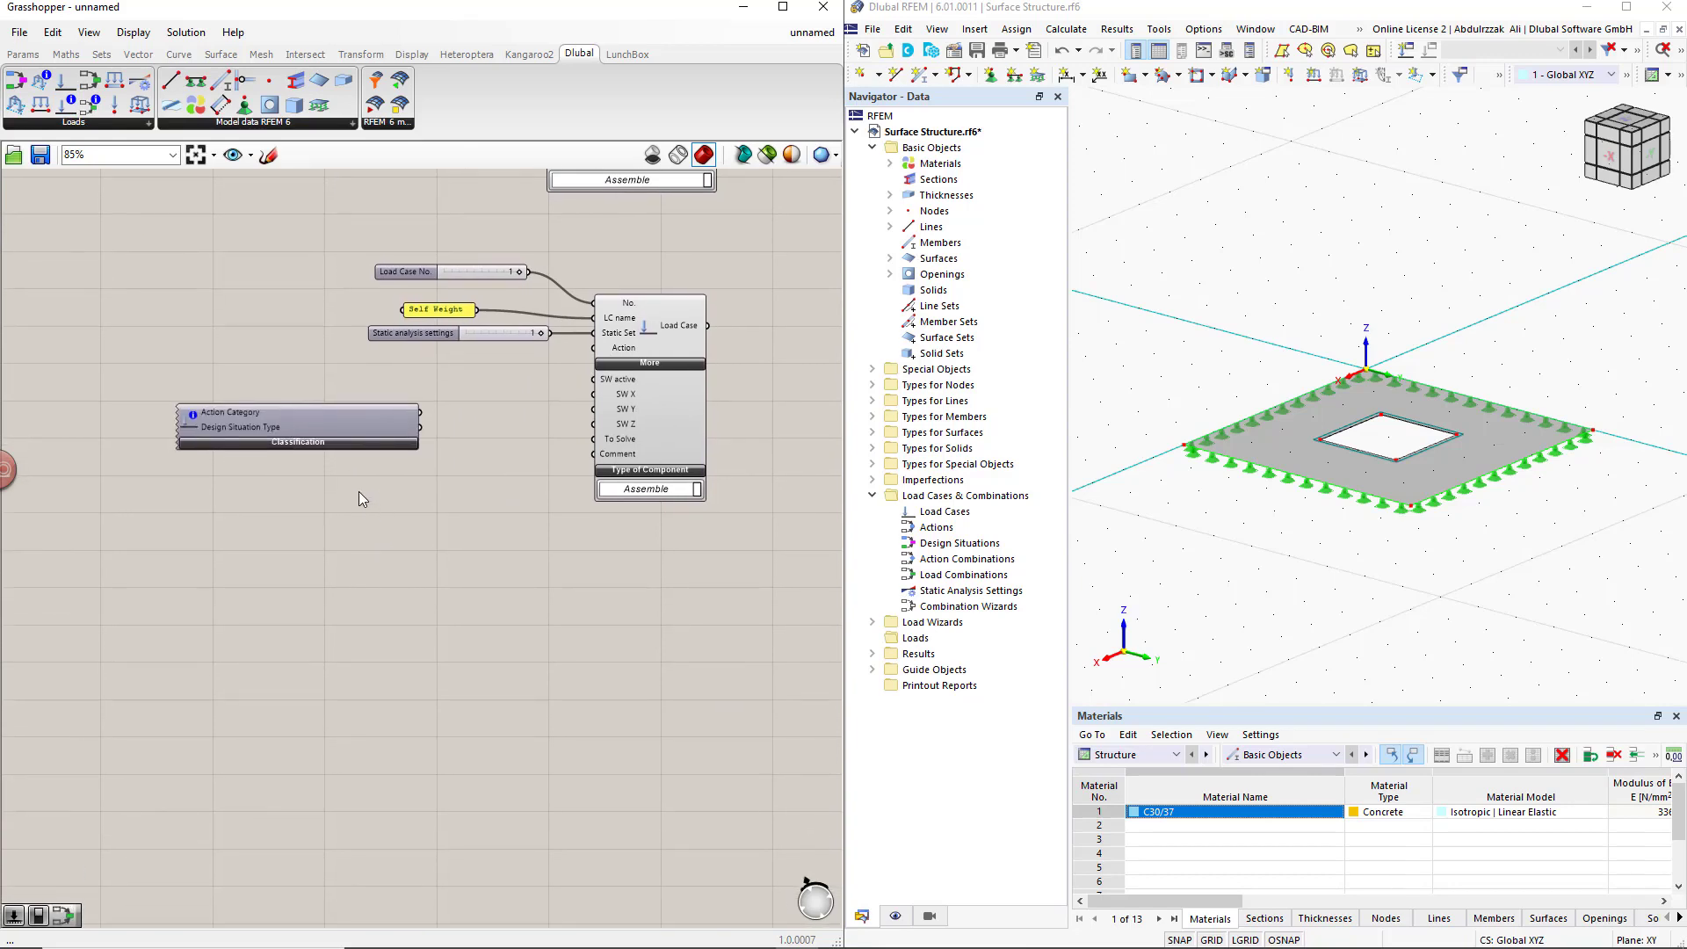
Set the classification to EN 1990, Permanent | G and ULS (STR/GEO) - Permanent and transient - Eq. 6.10
click(318, 443)
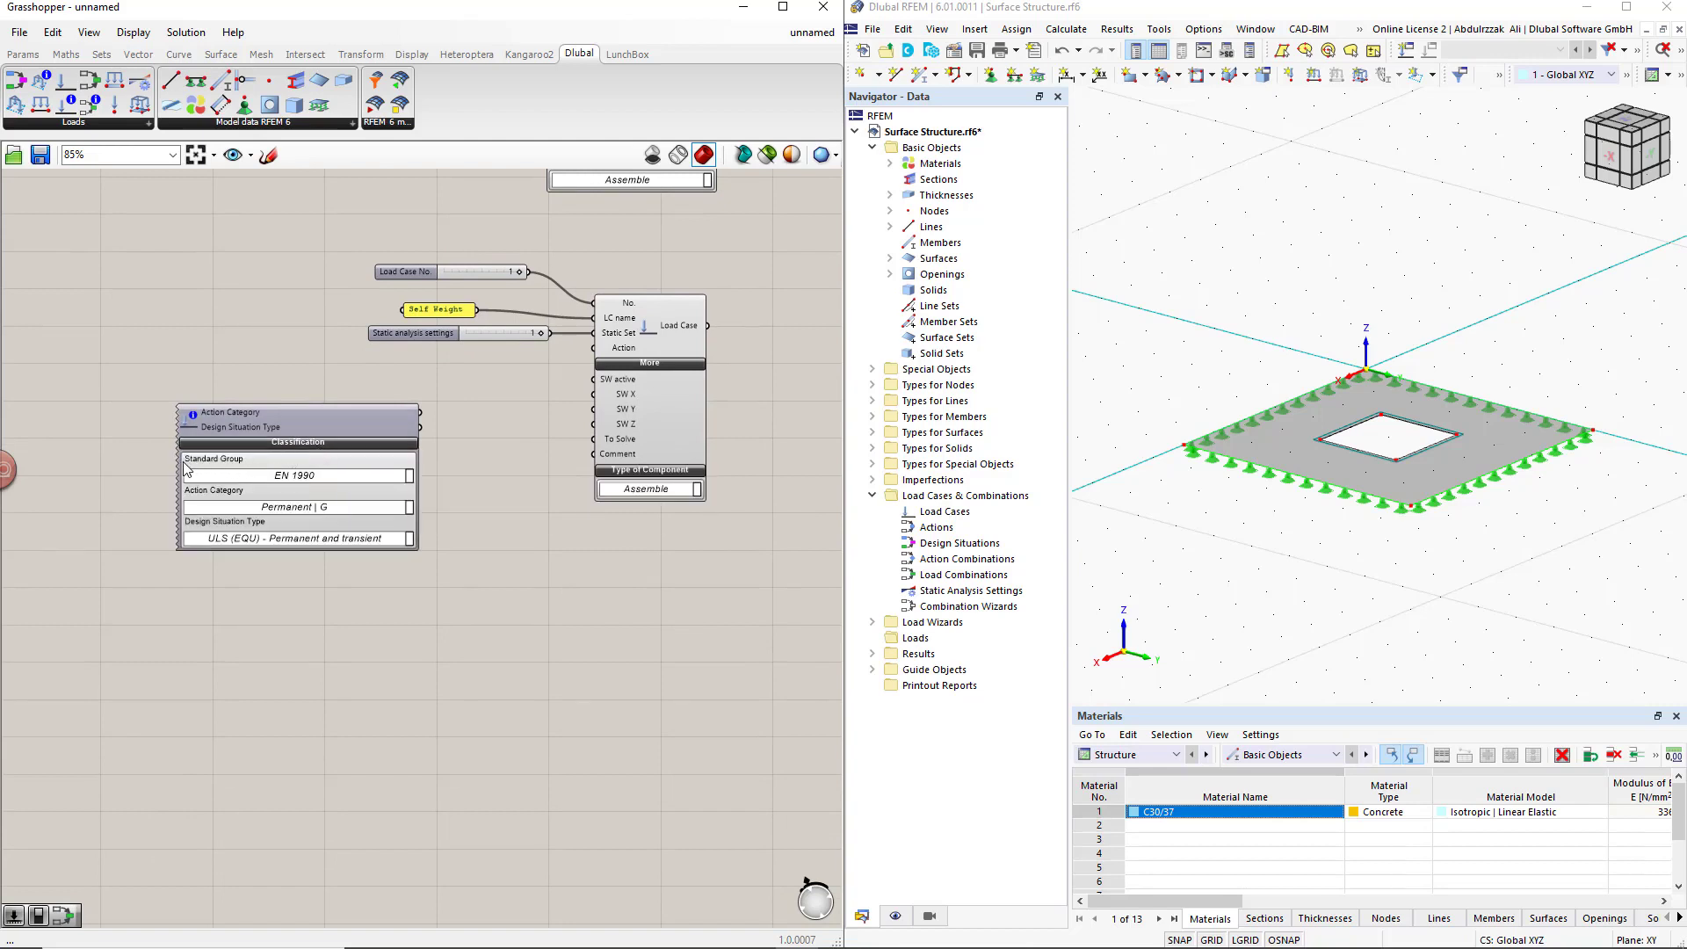
click(411, 477)
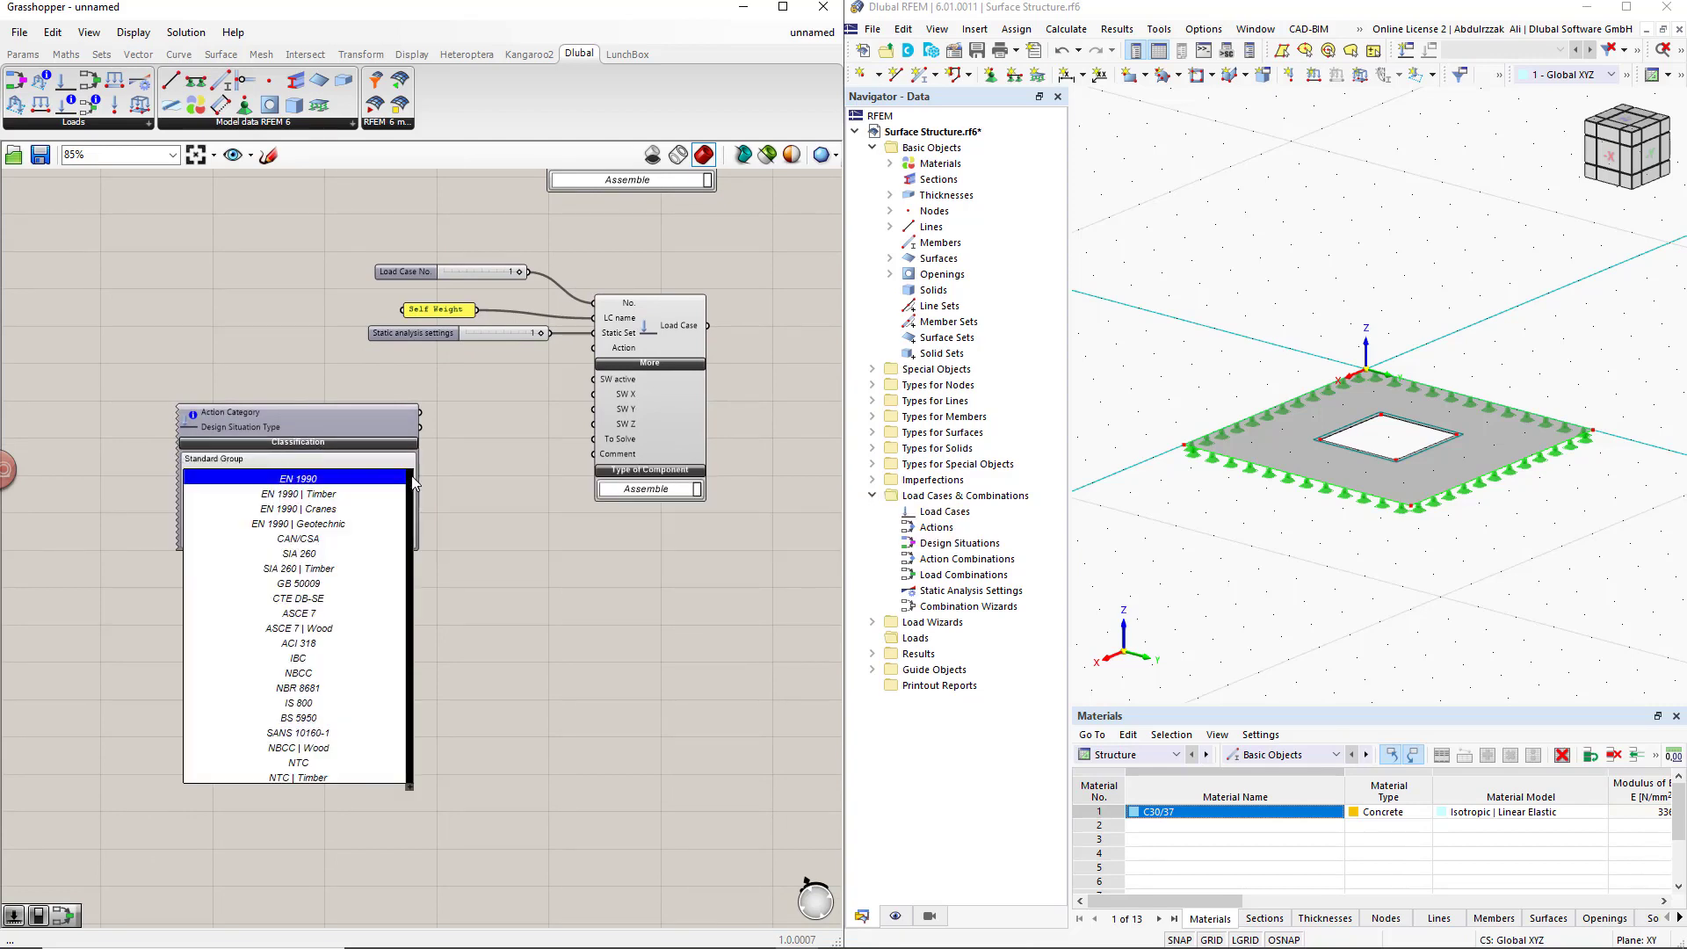
click(315, 479)
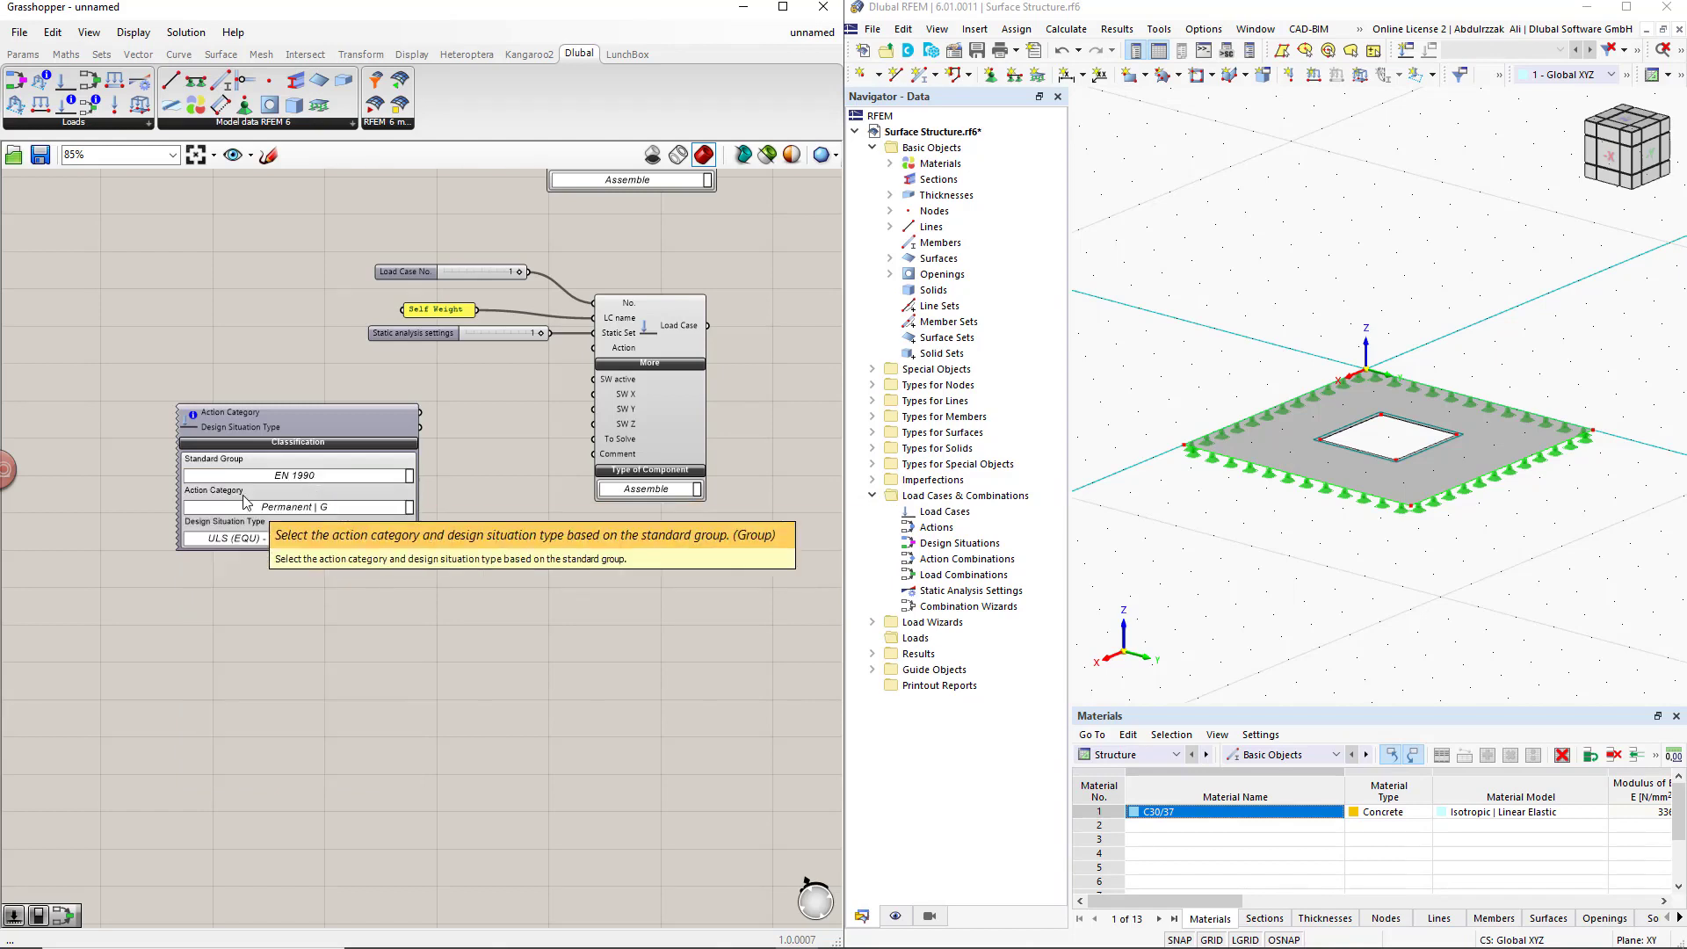
click(410, 508)
click(355, 513)
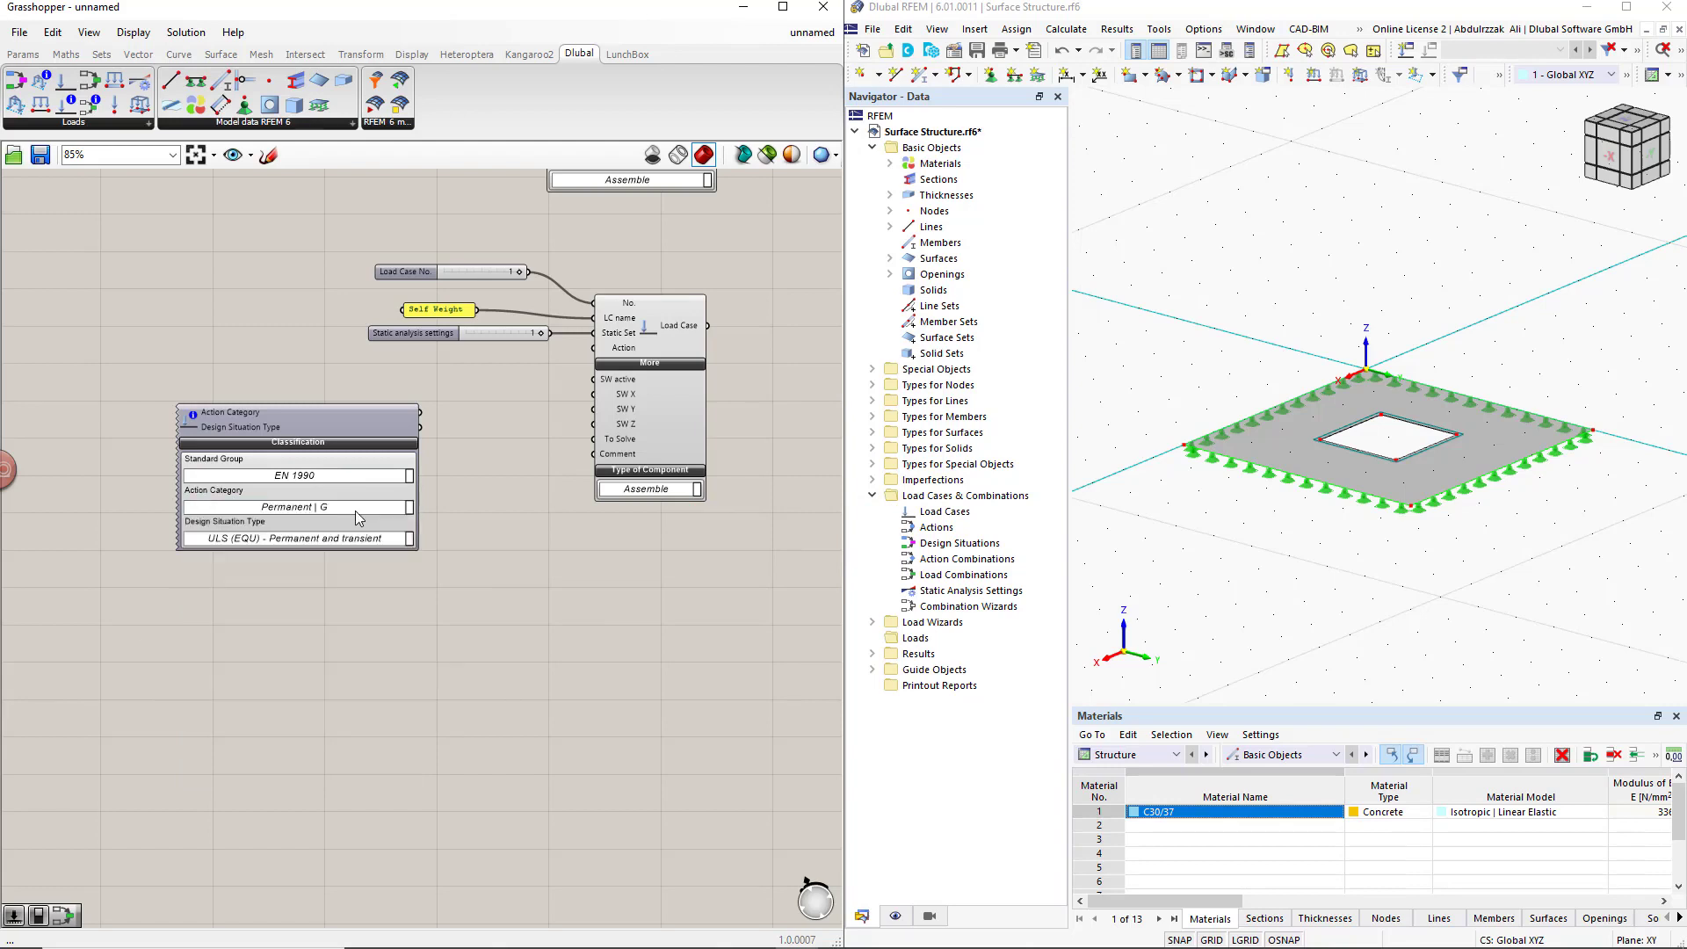
click(408, 539)
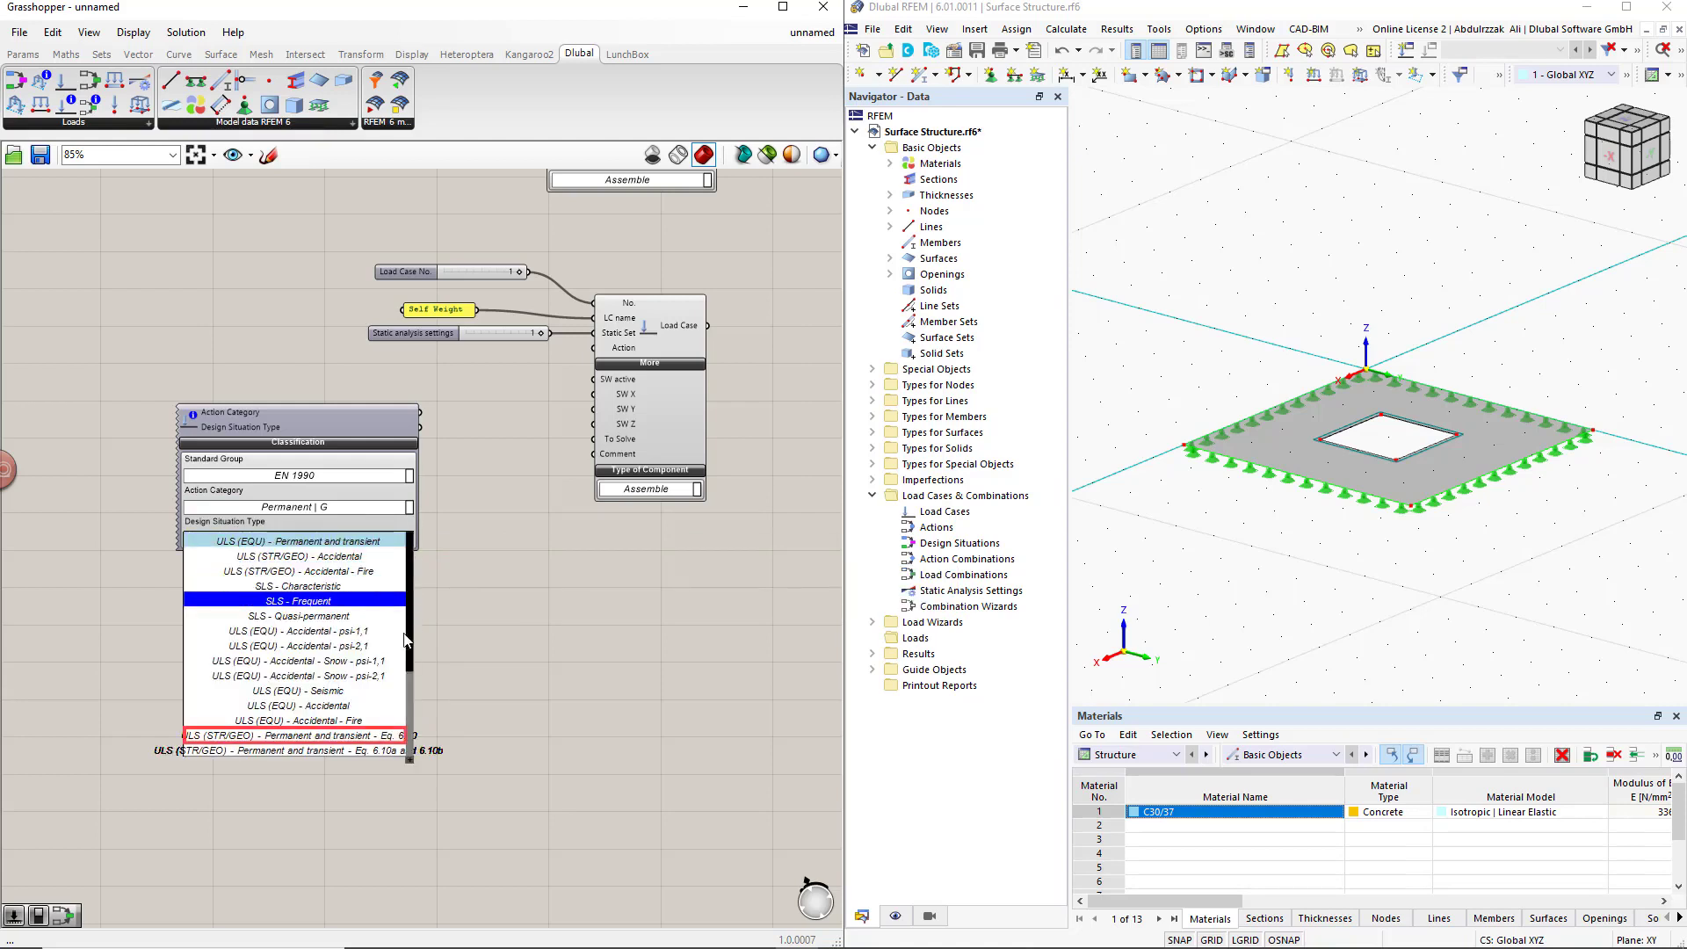
click(354, 737)
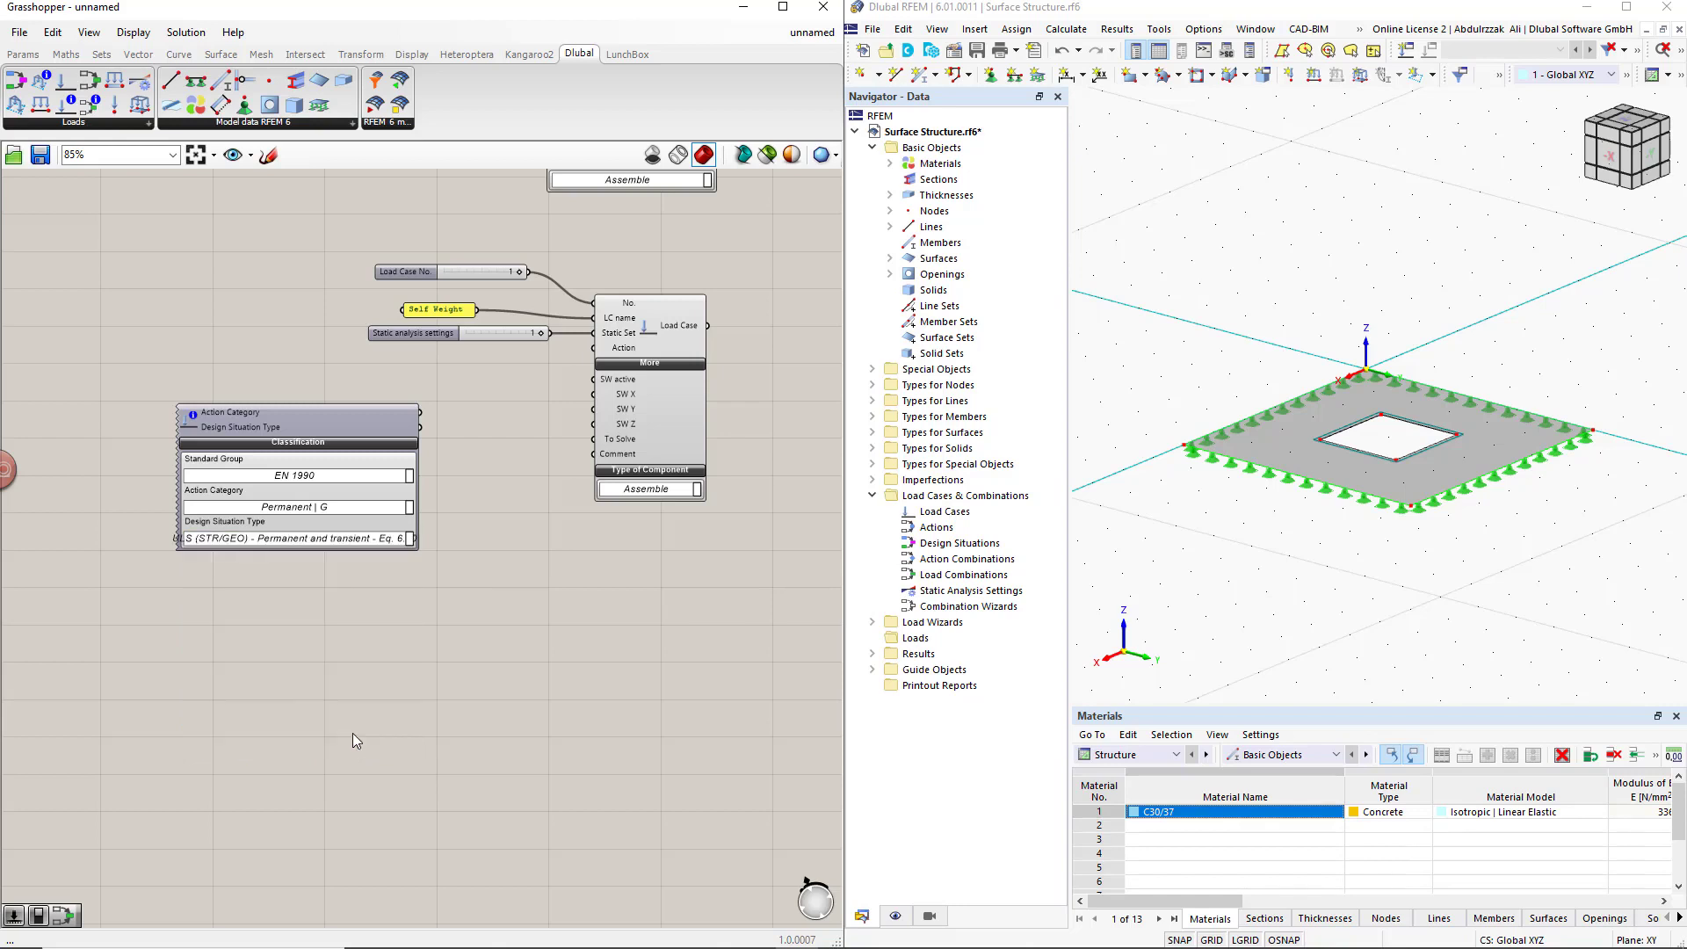
Connect the Action Category output to the Load Case's Action input and move the classification component farther away from it
drag(421, 412, 594, 348)
drag(369, 419, 296, 379)
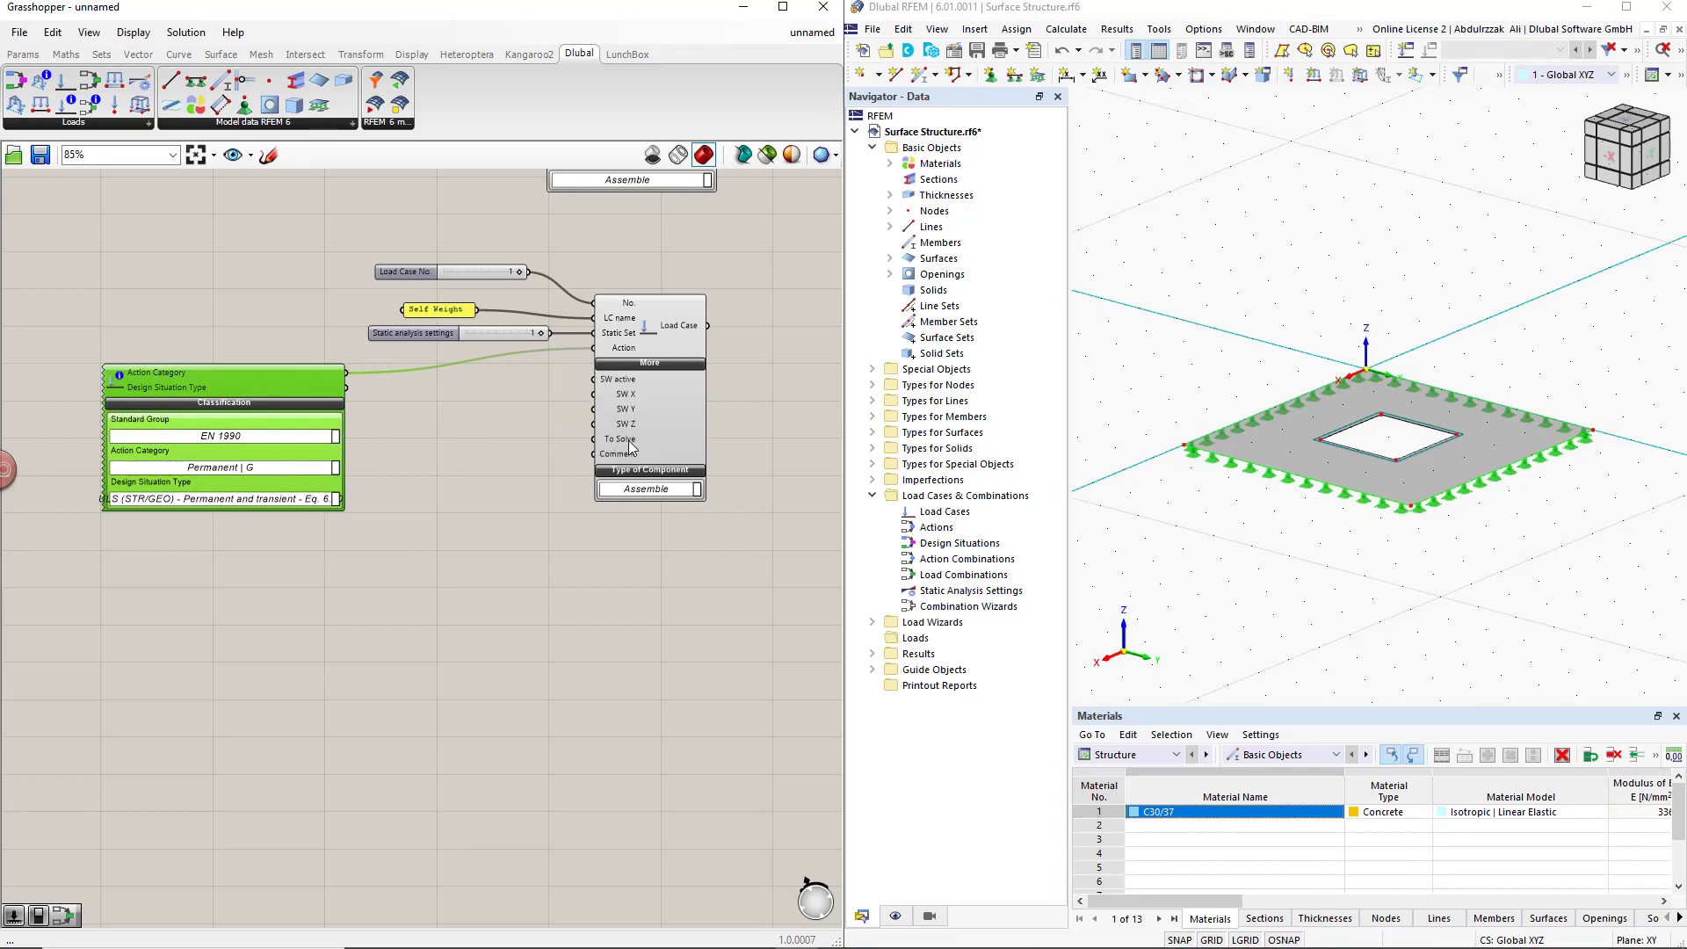
Connect Boolean toggles set to True to the Load Case's SW active and To Solve inputs
double_click(457, 410)
text(bool)
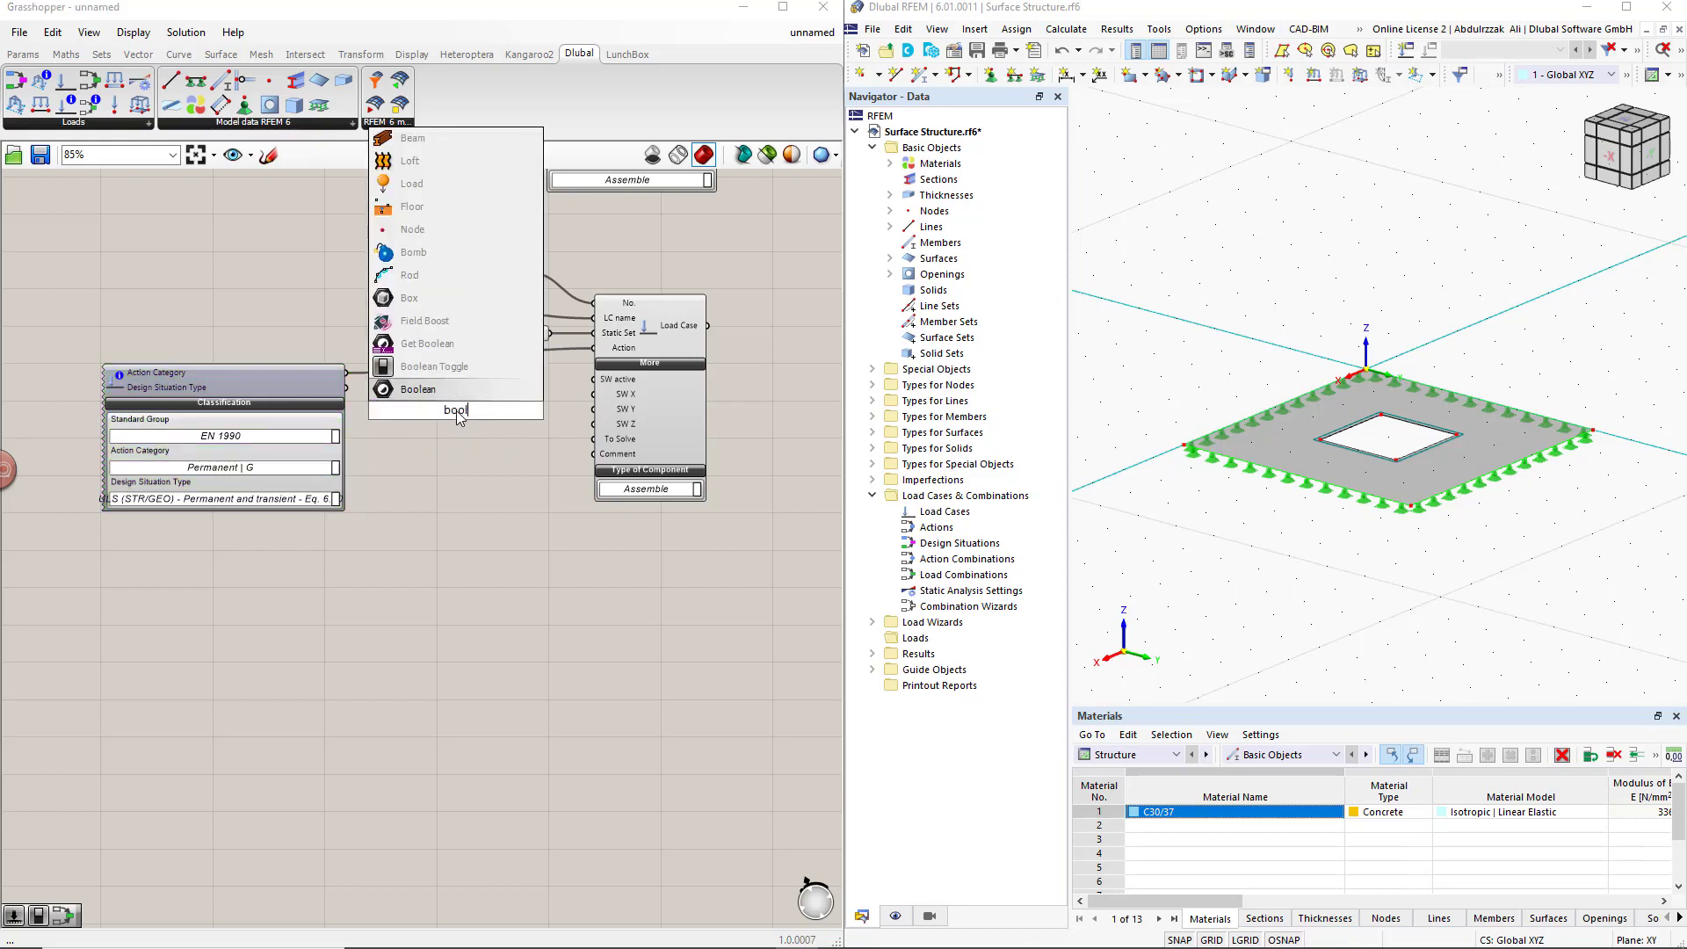
click(451, 369)
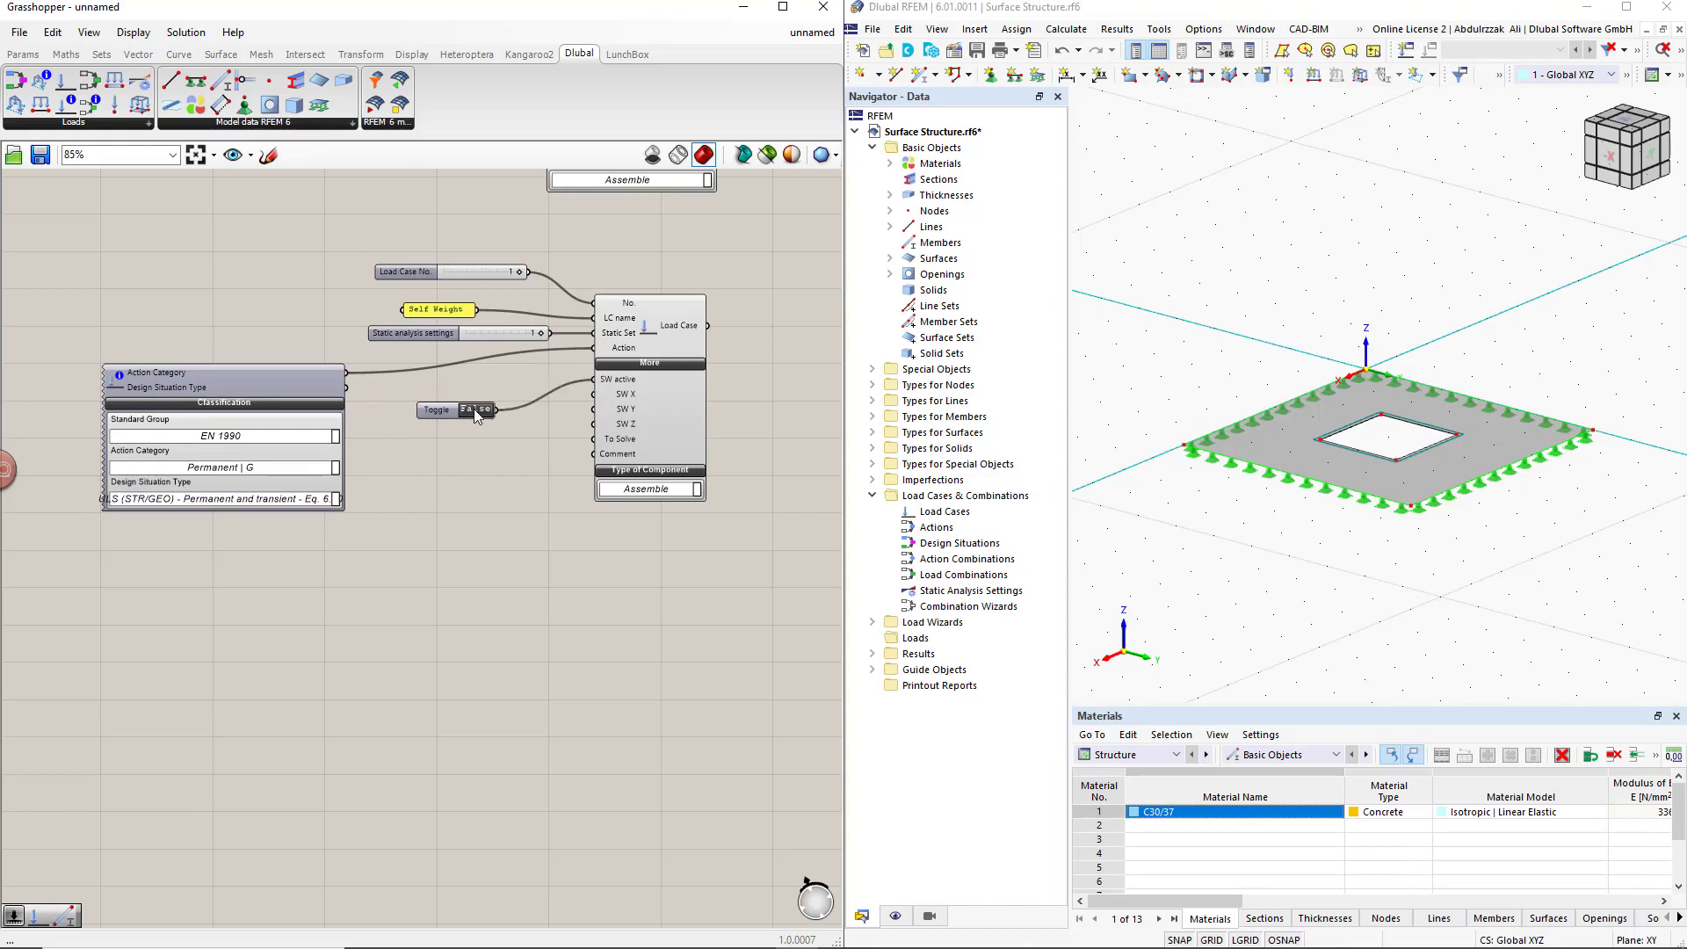
double_click(473, 409)
alt+drag(434, 416, 437, 443)
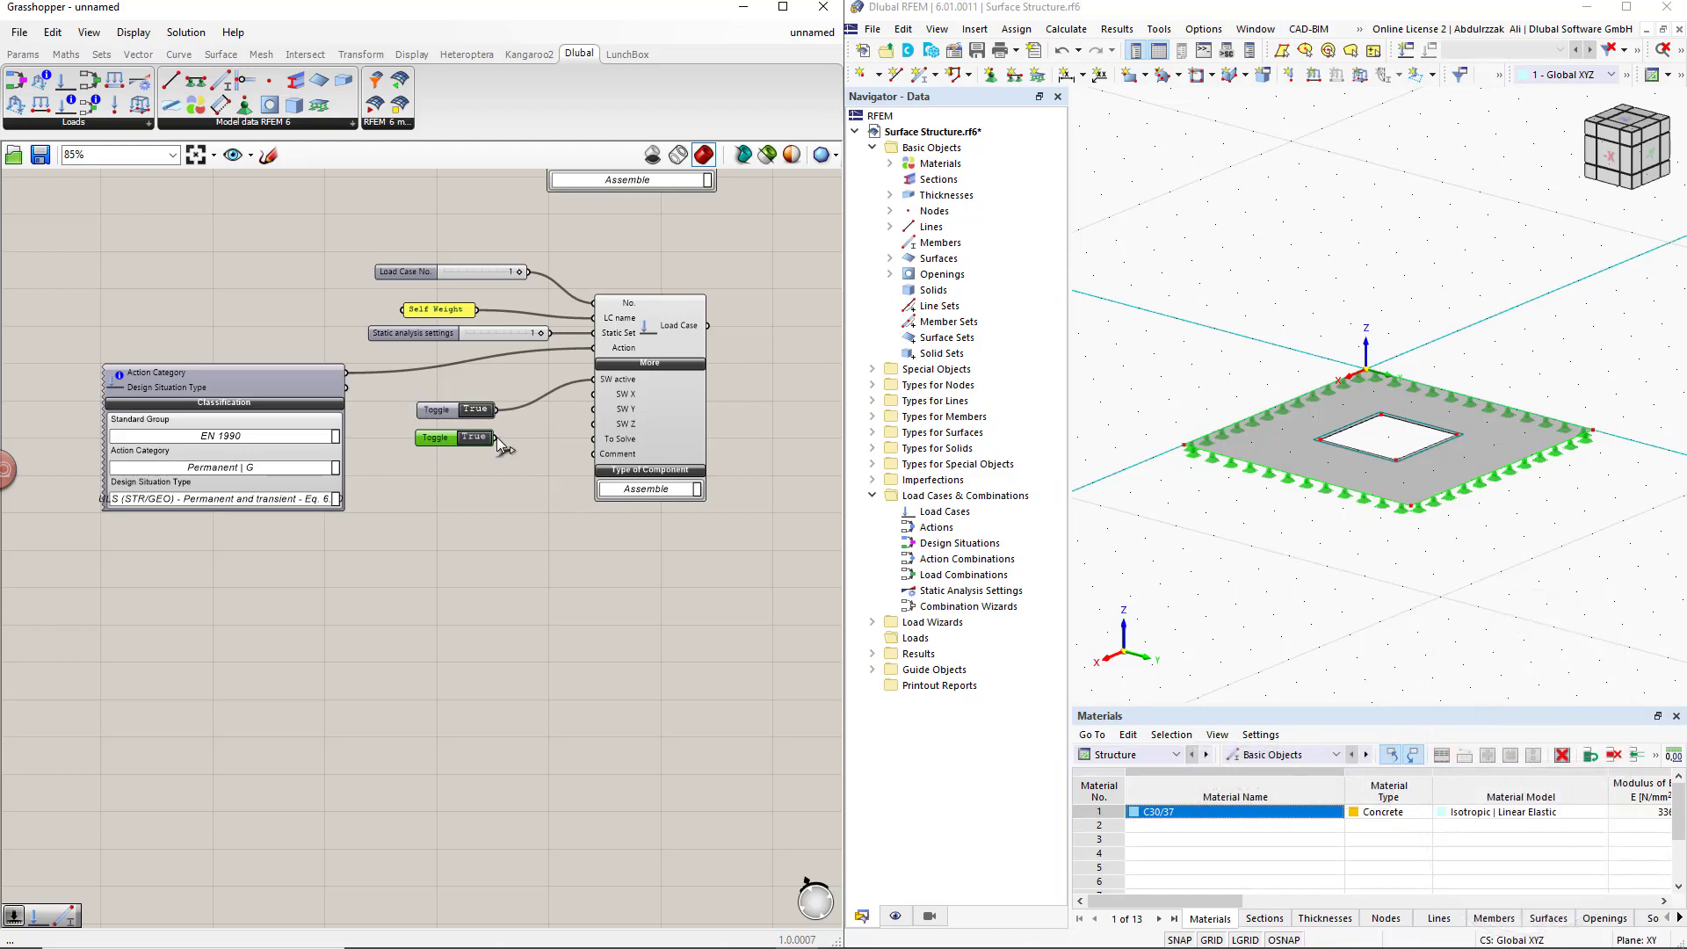
drag(580, 444, 594, 439)
Group the RFEM export component with its two toggles and move the group down beside the load case components
scroll(545, 513, down, 5)
right_drag(655, 548, 698, 501)
drag(757, 430, 648, 234)
key(ctrl+g)
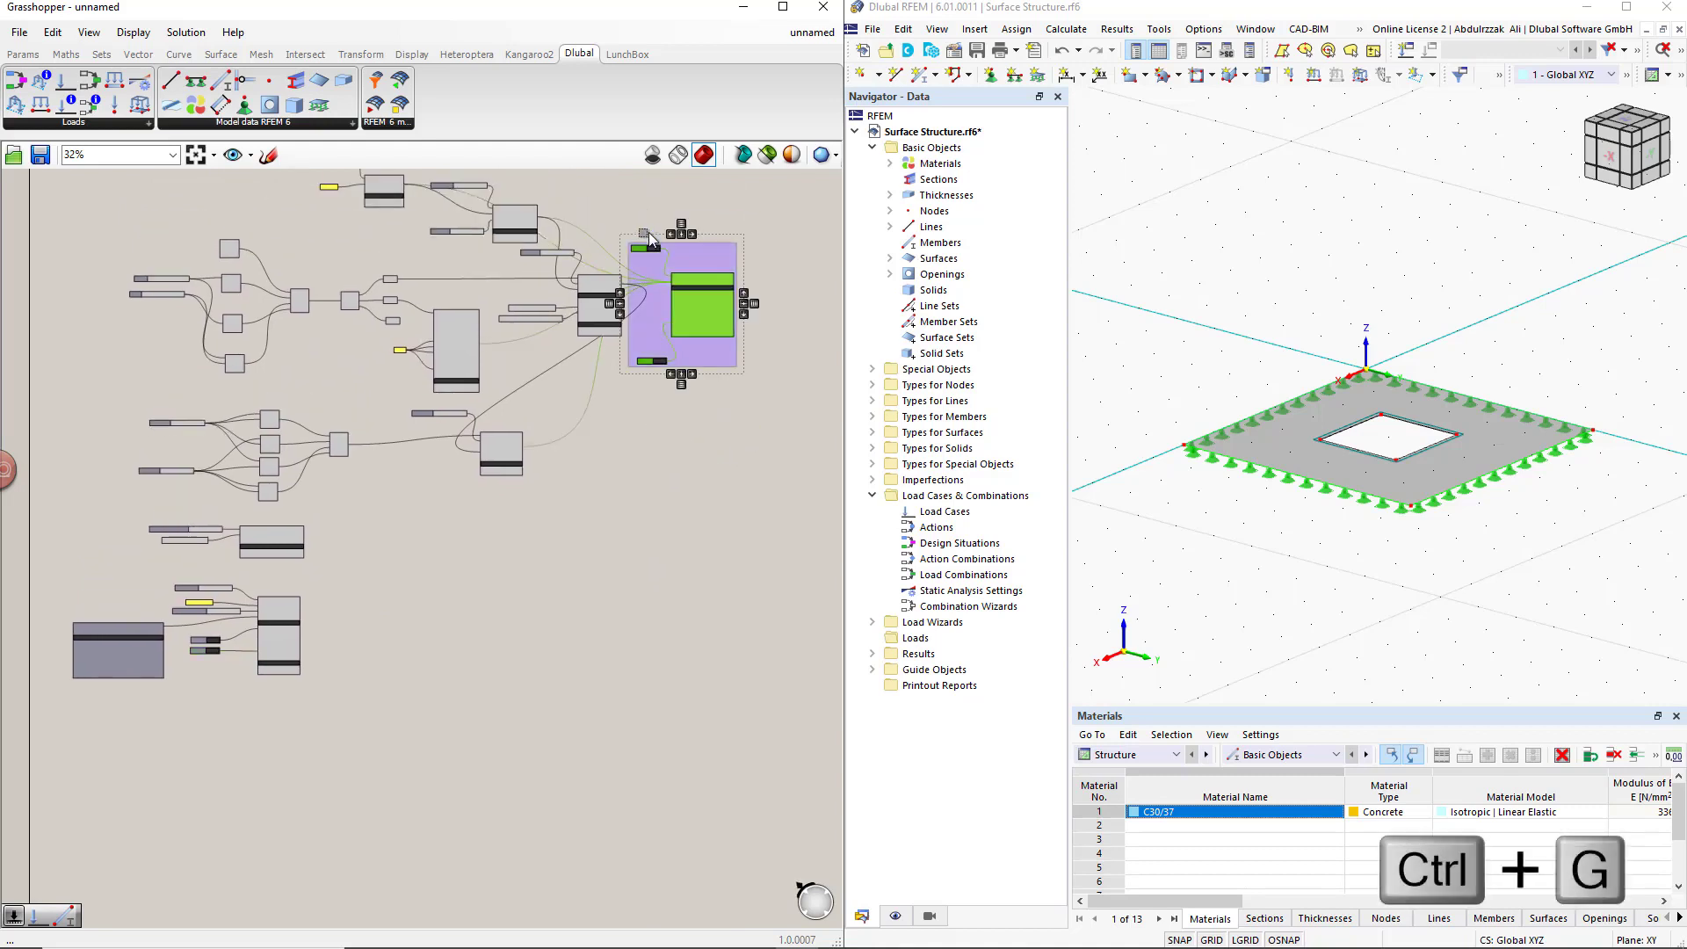
drag(656, 334, 648, 609)
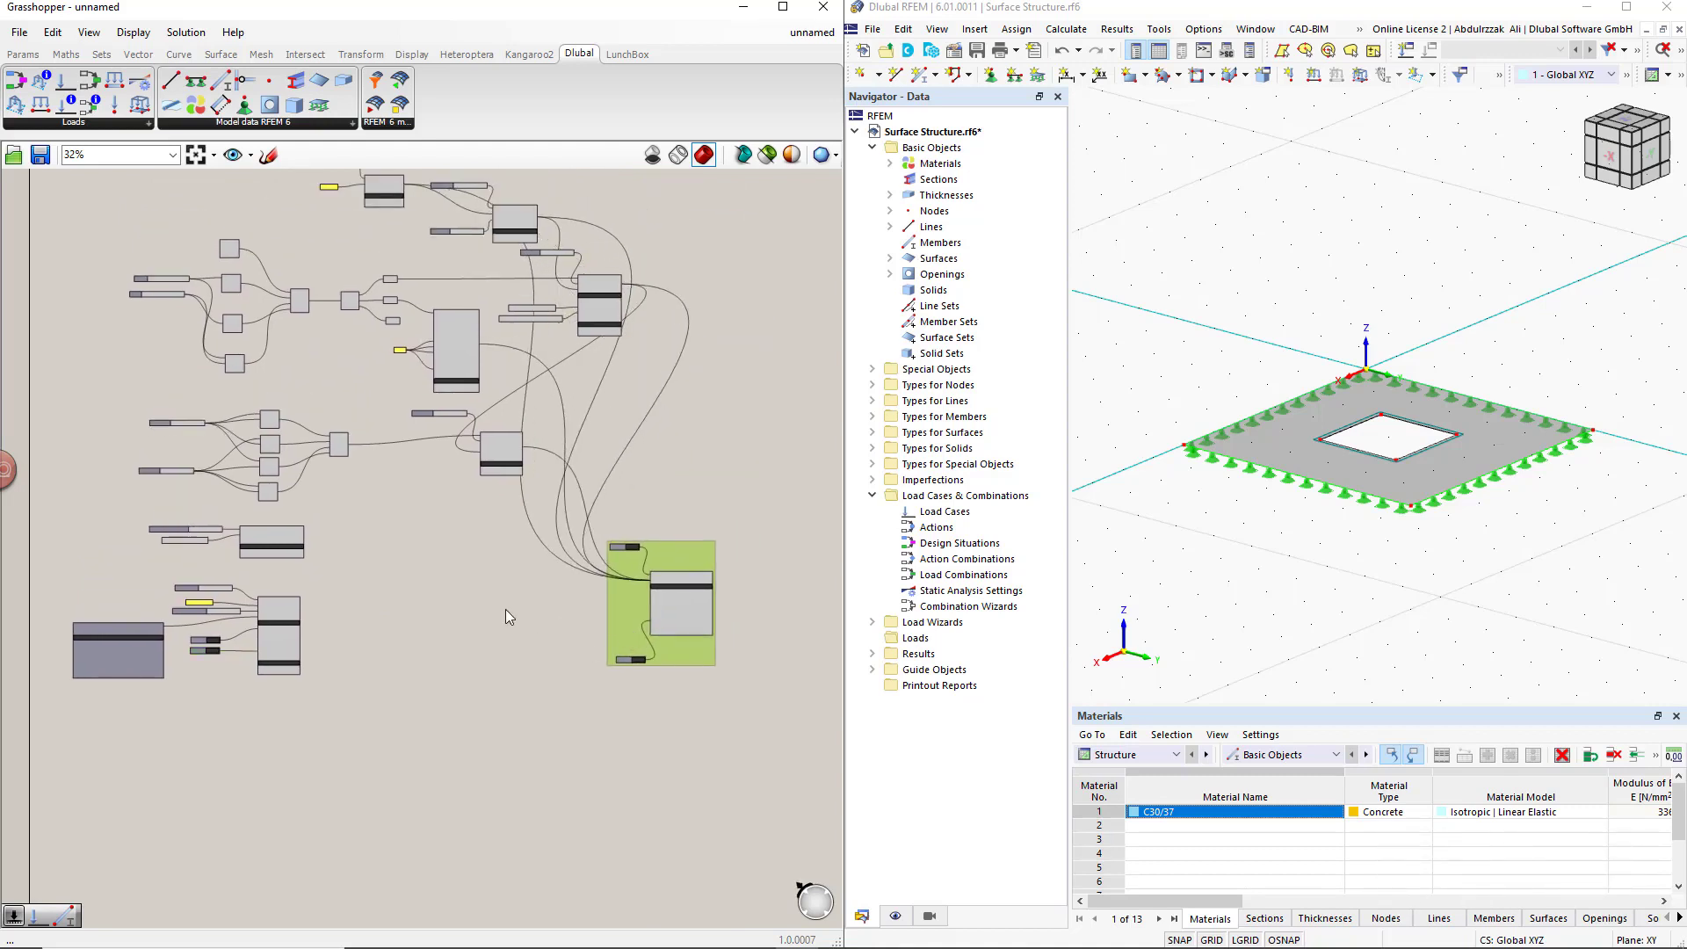
Add the Static Analysis Settings and Load Case outputs to the RFEM export component's Input to transfer them to the model
scroll(531, 614, up, 5)
right_drag(150, 531, 296, 527)
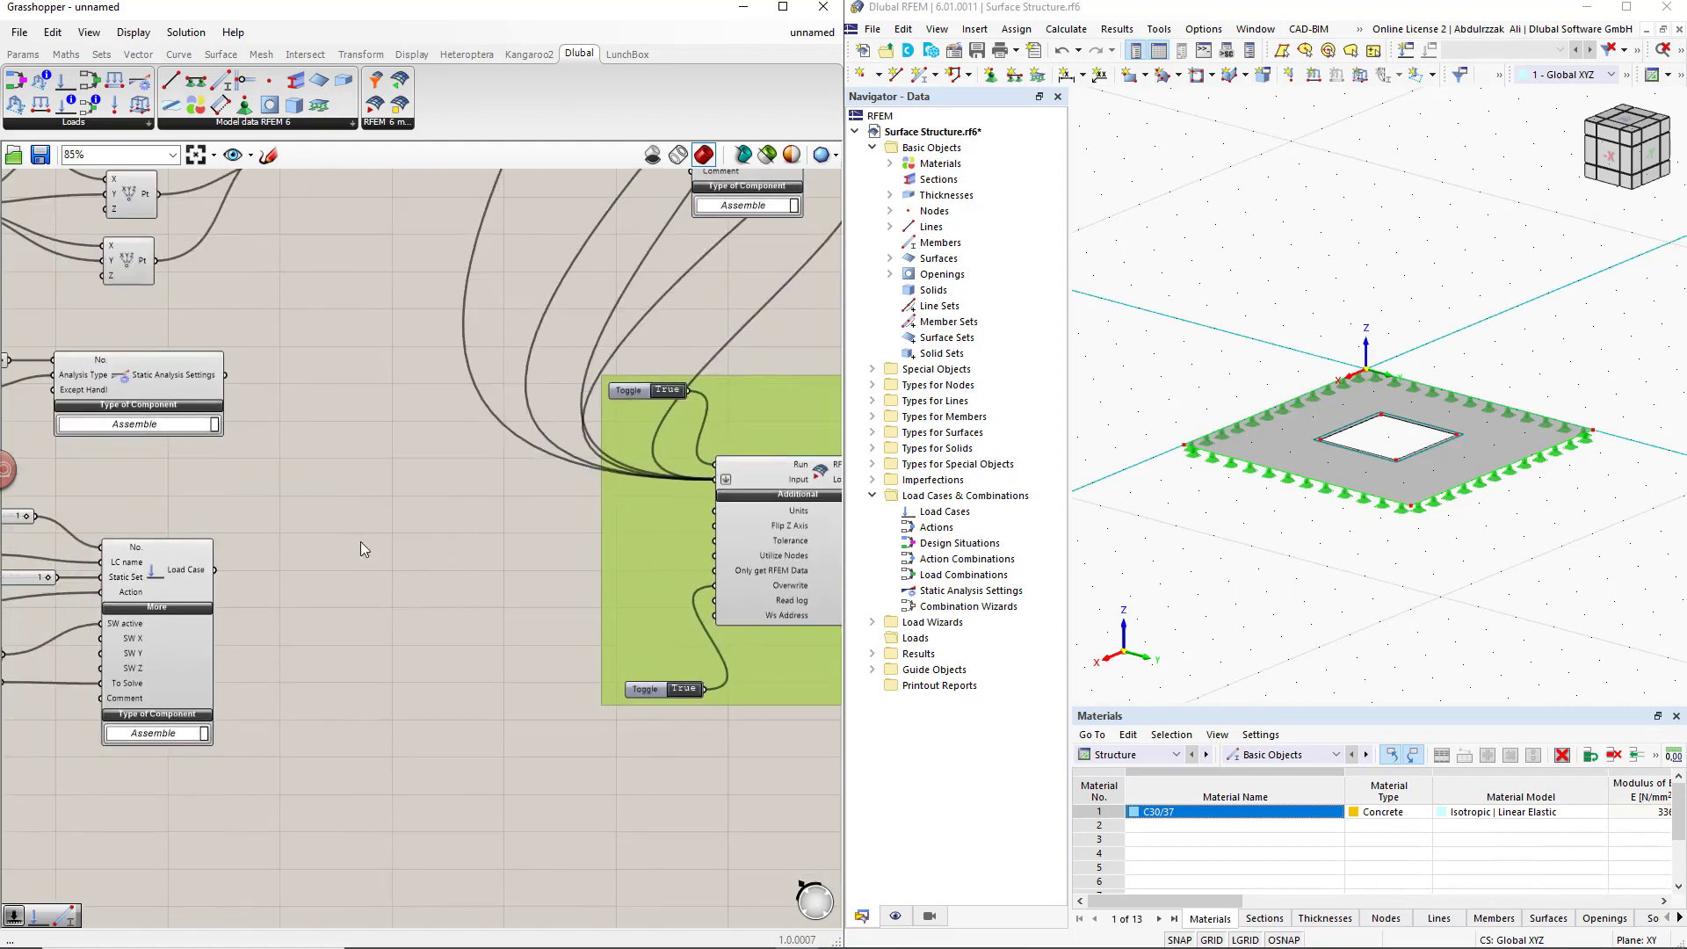
shift+drag(225, 381, 710, 481)
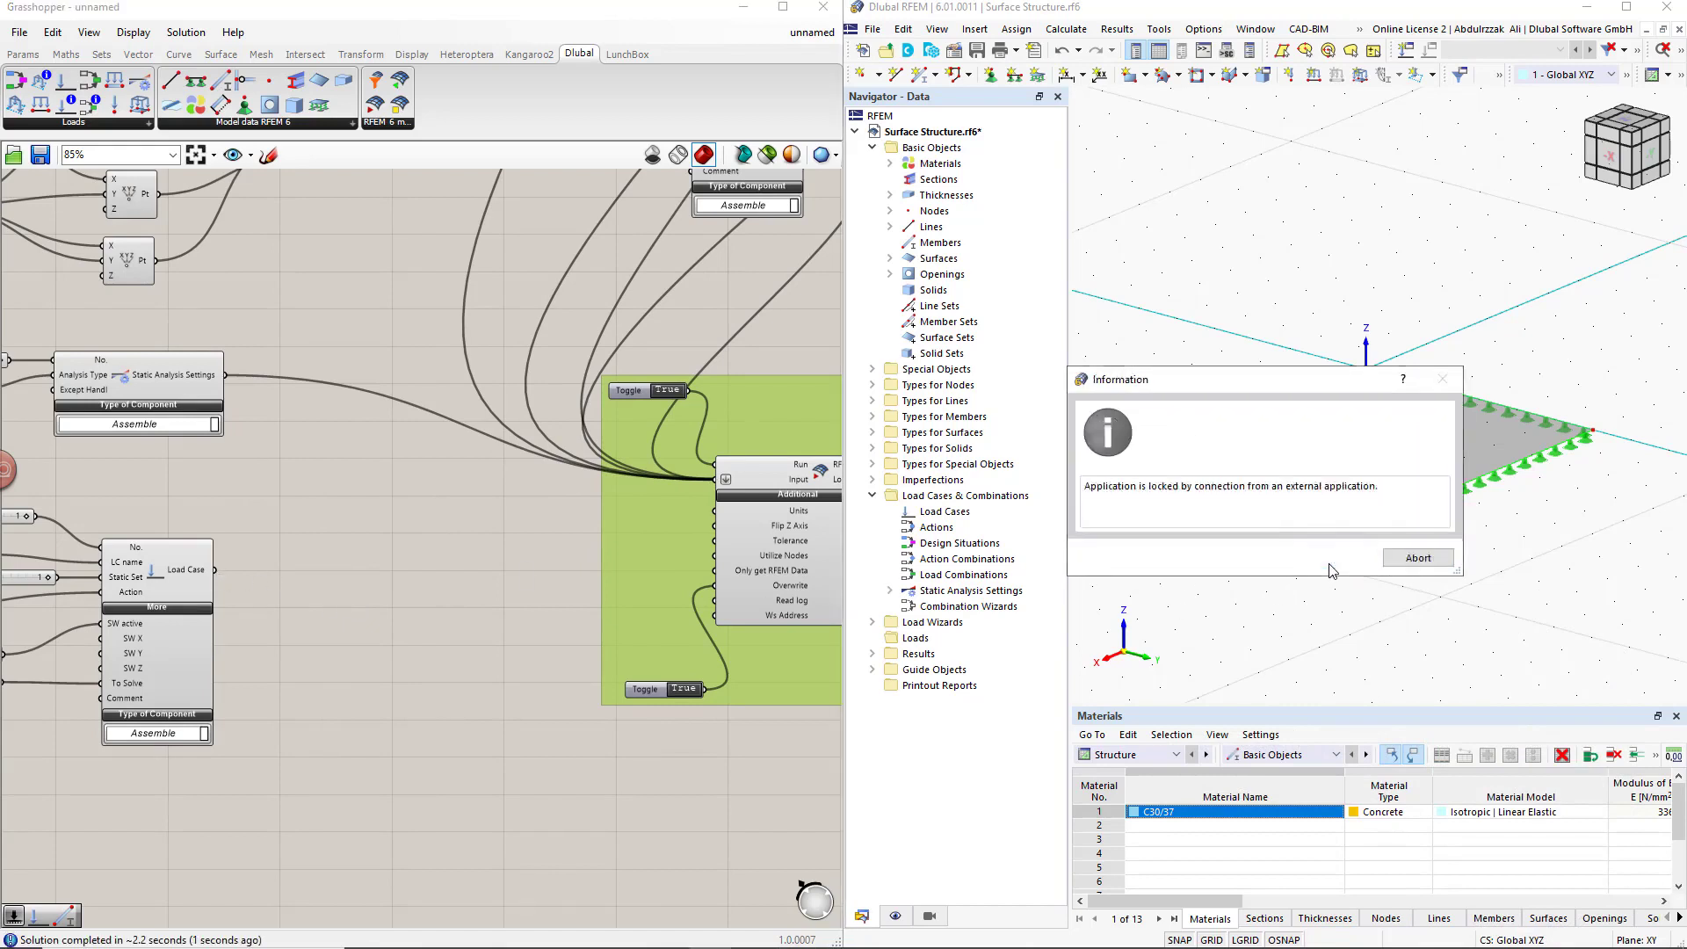
shift+drag(218, 577, 708, 487)
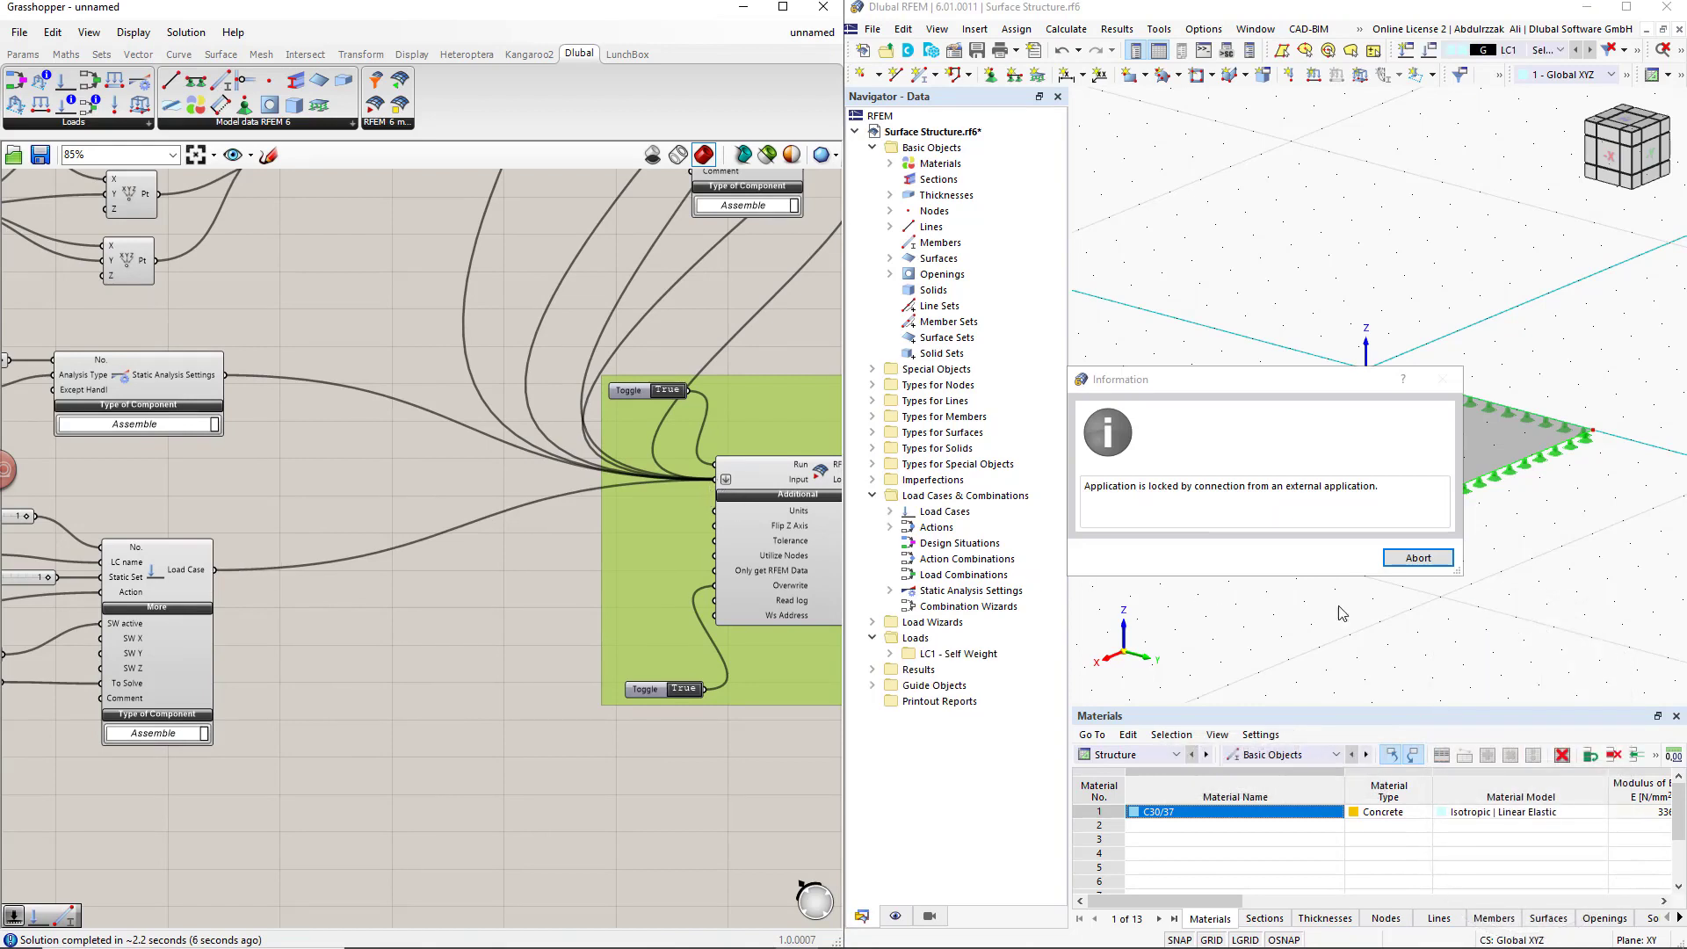
click(1419, 558)
click(1350, 567)
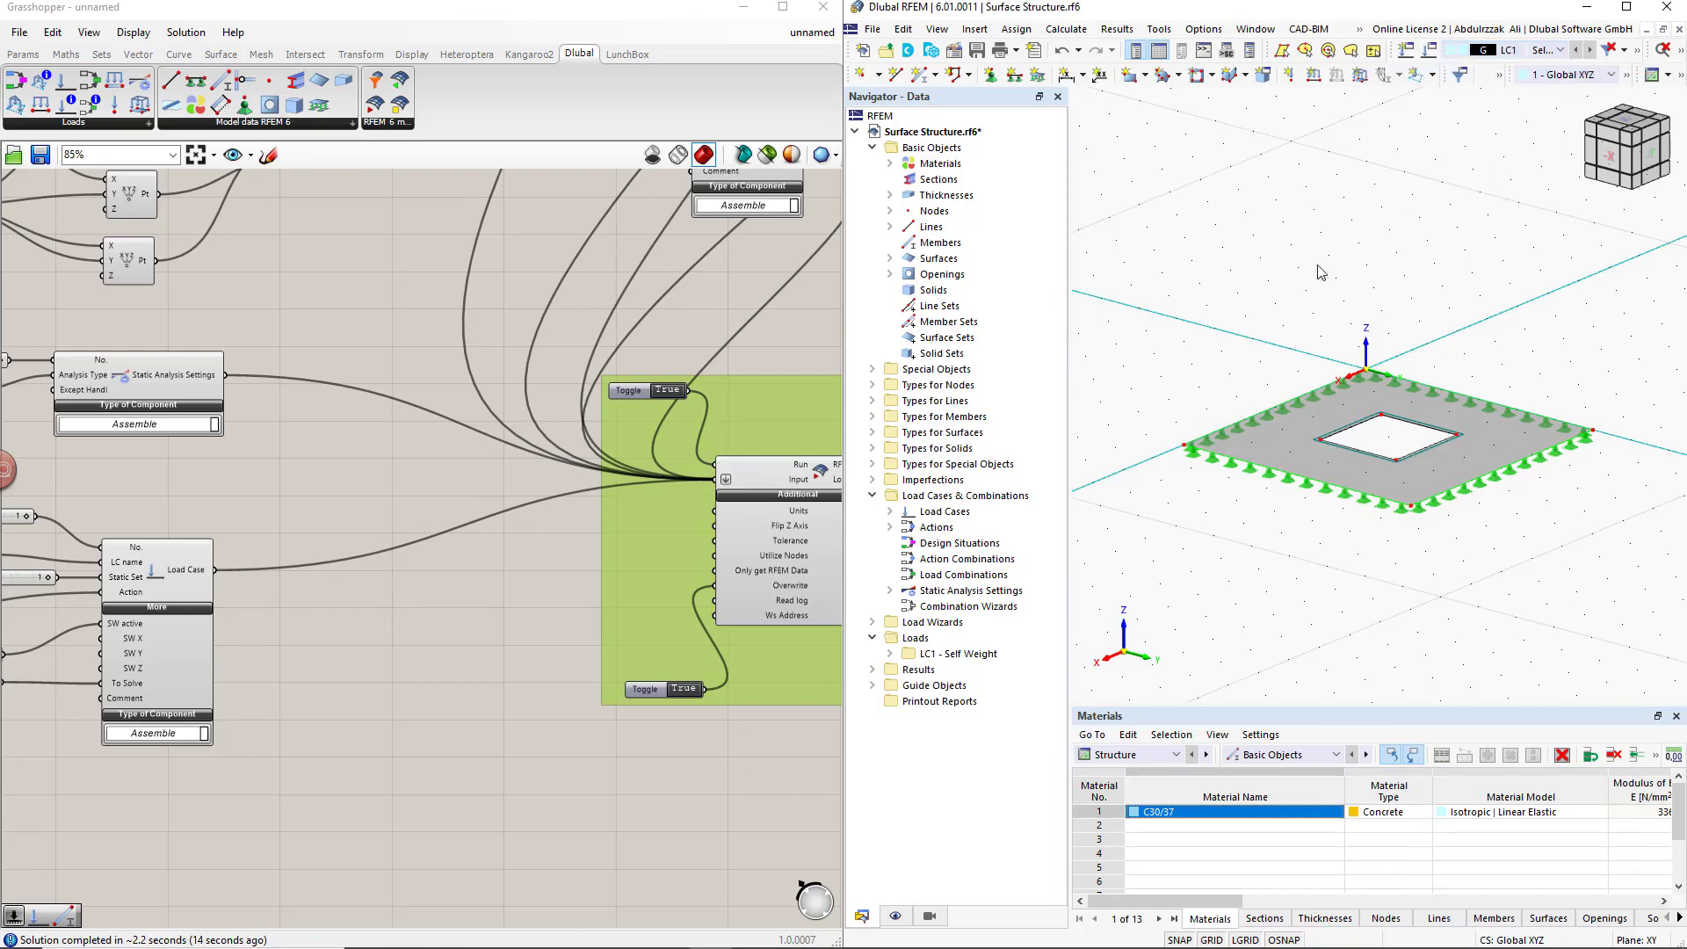
Move the RFEM export group farther down and away from the load case to make room for more components
scroll(462, 680, down, 3)
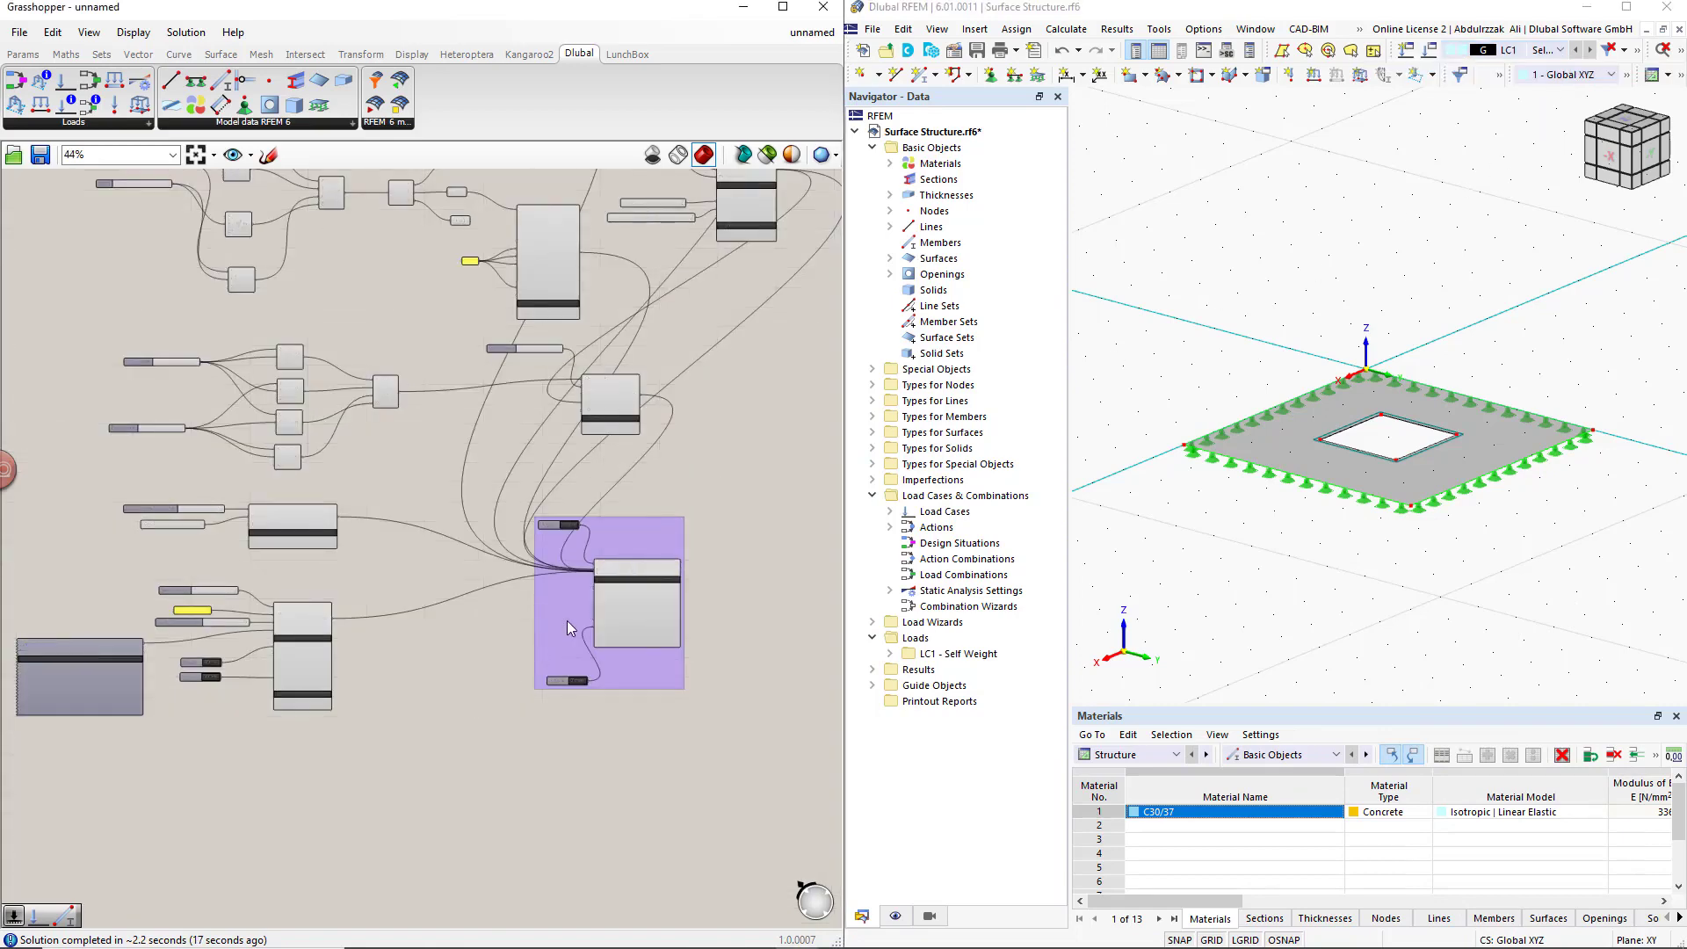
drag(763, 694, 794, 720)
right_drag(633, 805, 514, 572)
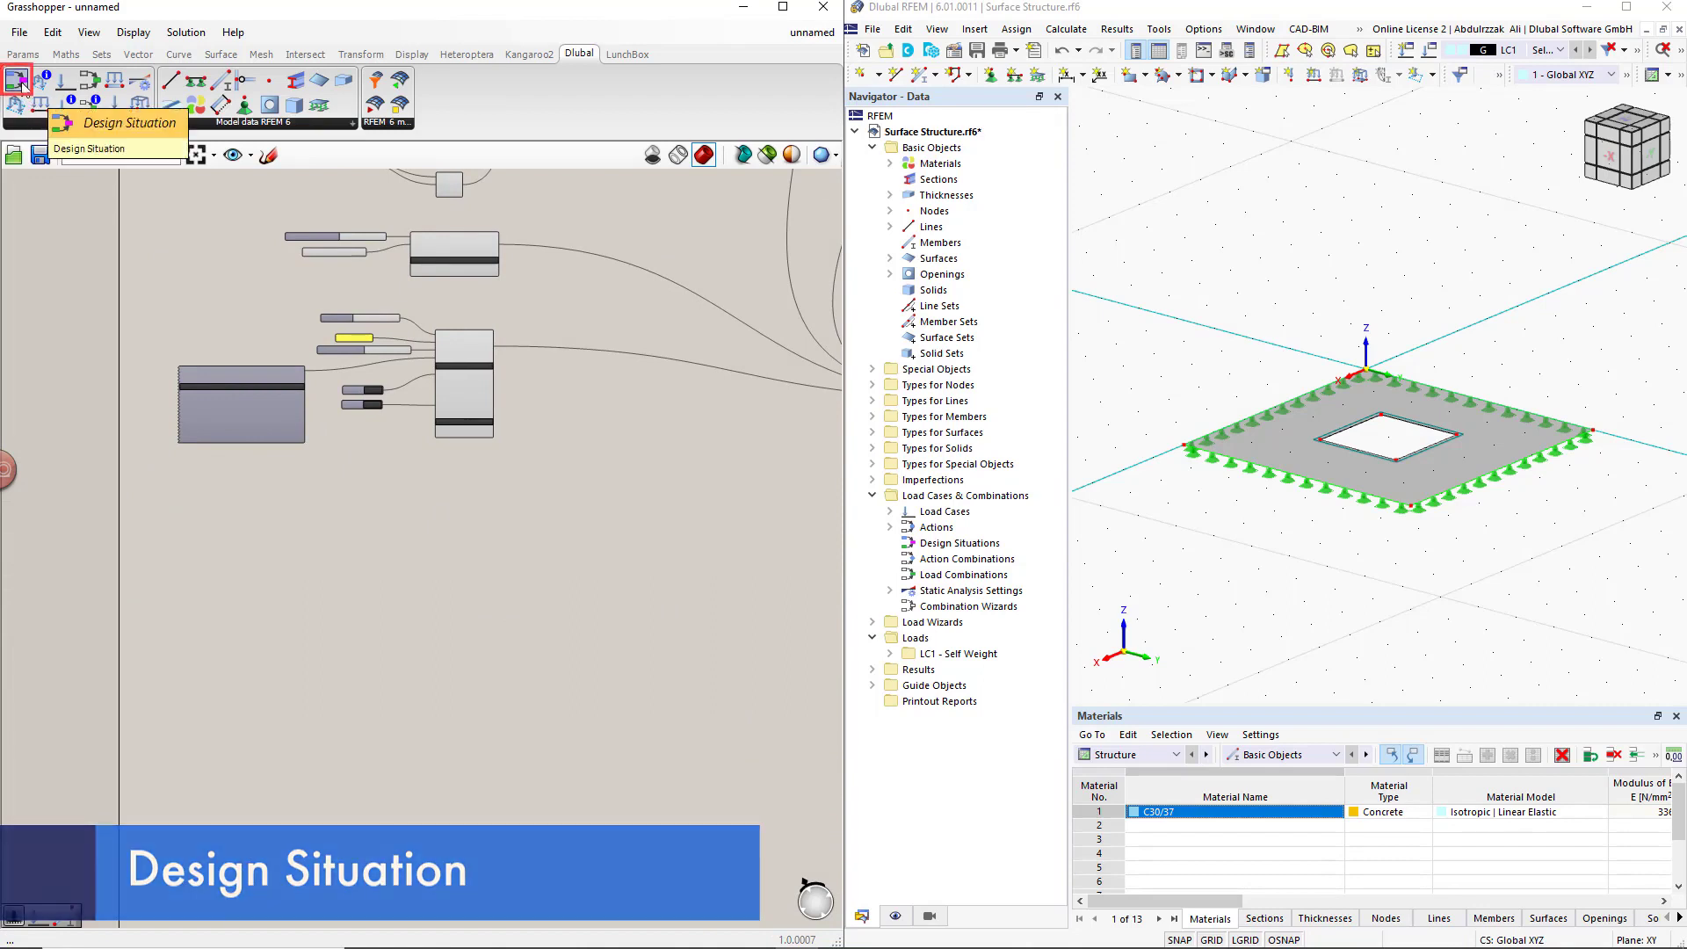
Add the Dlubal Design Situation component in the free canvas area below the Load Case component
drag(21, 83, 467, 545)
scroll(401, 568, up, 3)
right_drag(360, 604, 512, 604)
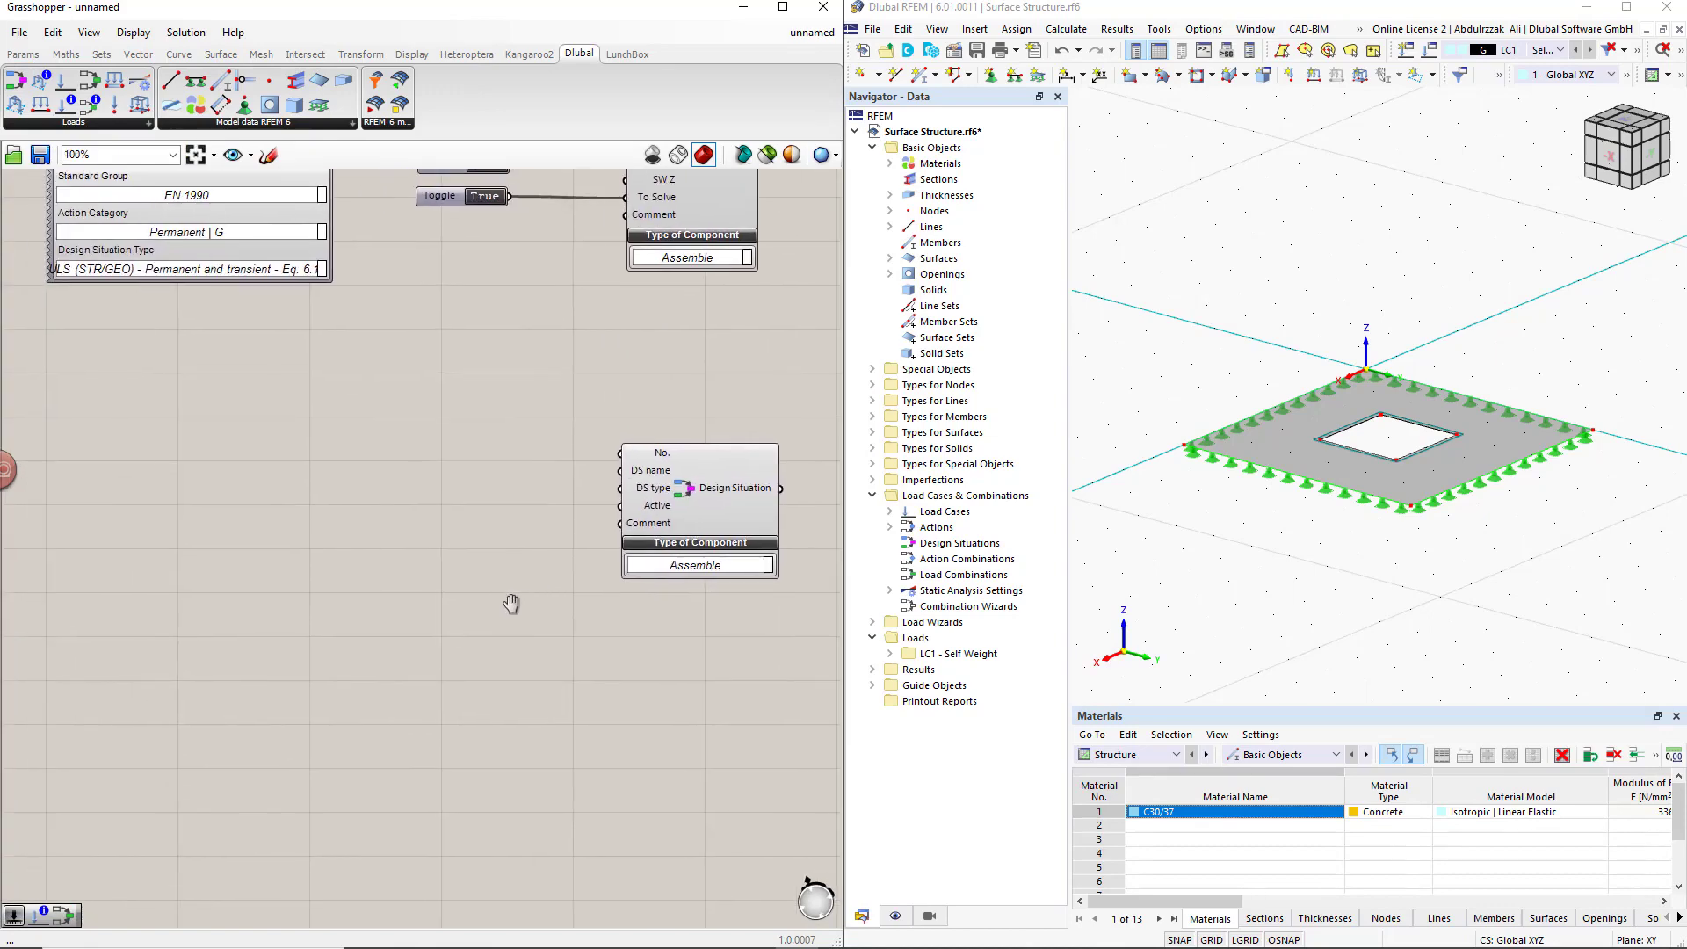
Connect a number slider of 1 to the Design Situation's No. input and place it slightly above that input
double_click(460, 459)
text(1)
key(Return)
mouse_move(533, 458)
mouse_down()
mouse_move(620, 453)
mouse_move(508, 445)
mouse_up()
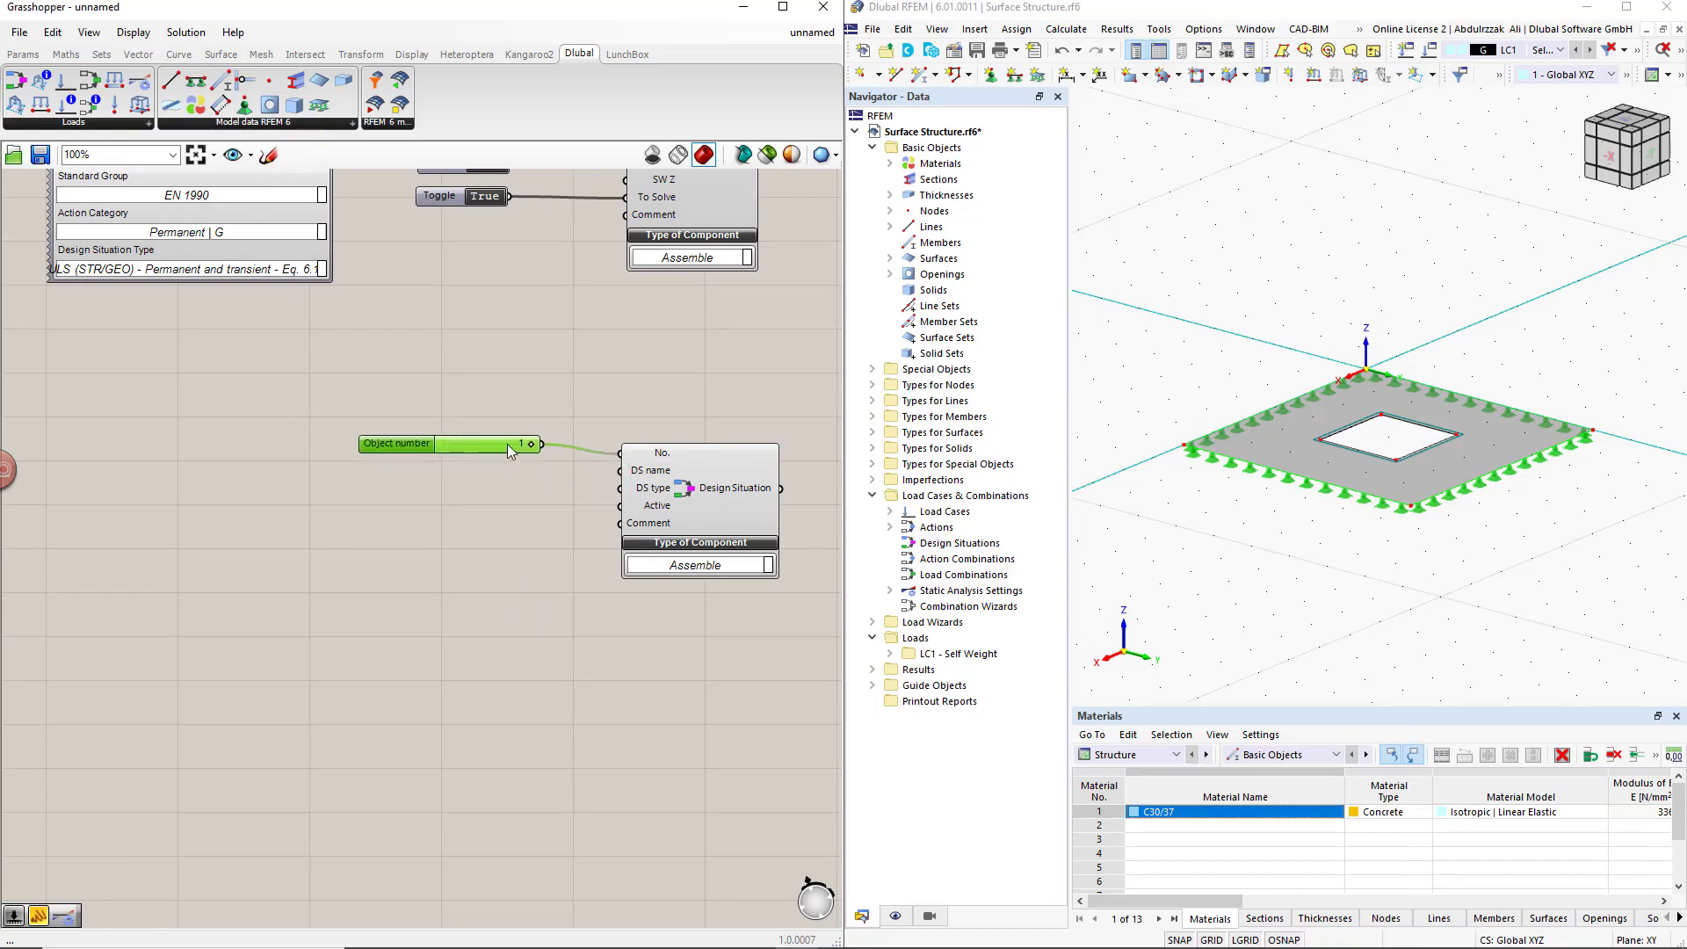
click(503, 509)
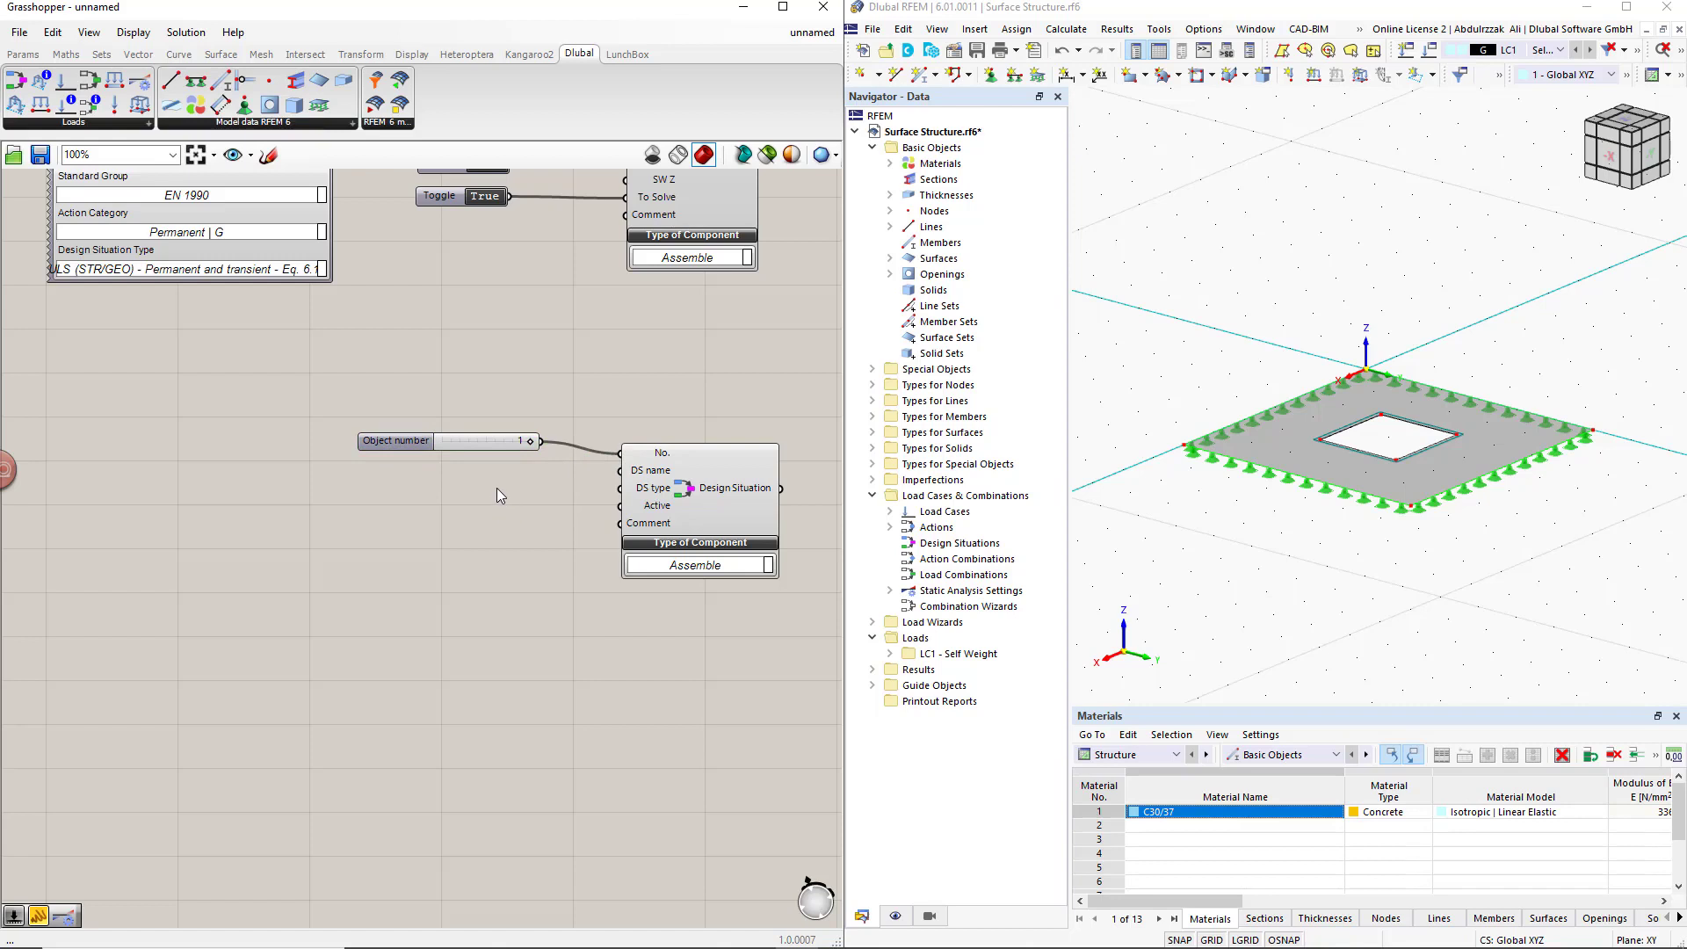
Create a panel reading ULS and connect it to the Design Situation's DS name input
double_click(497, 488)
text(//)
key(Return)
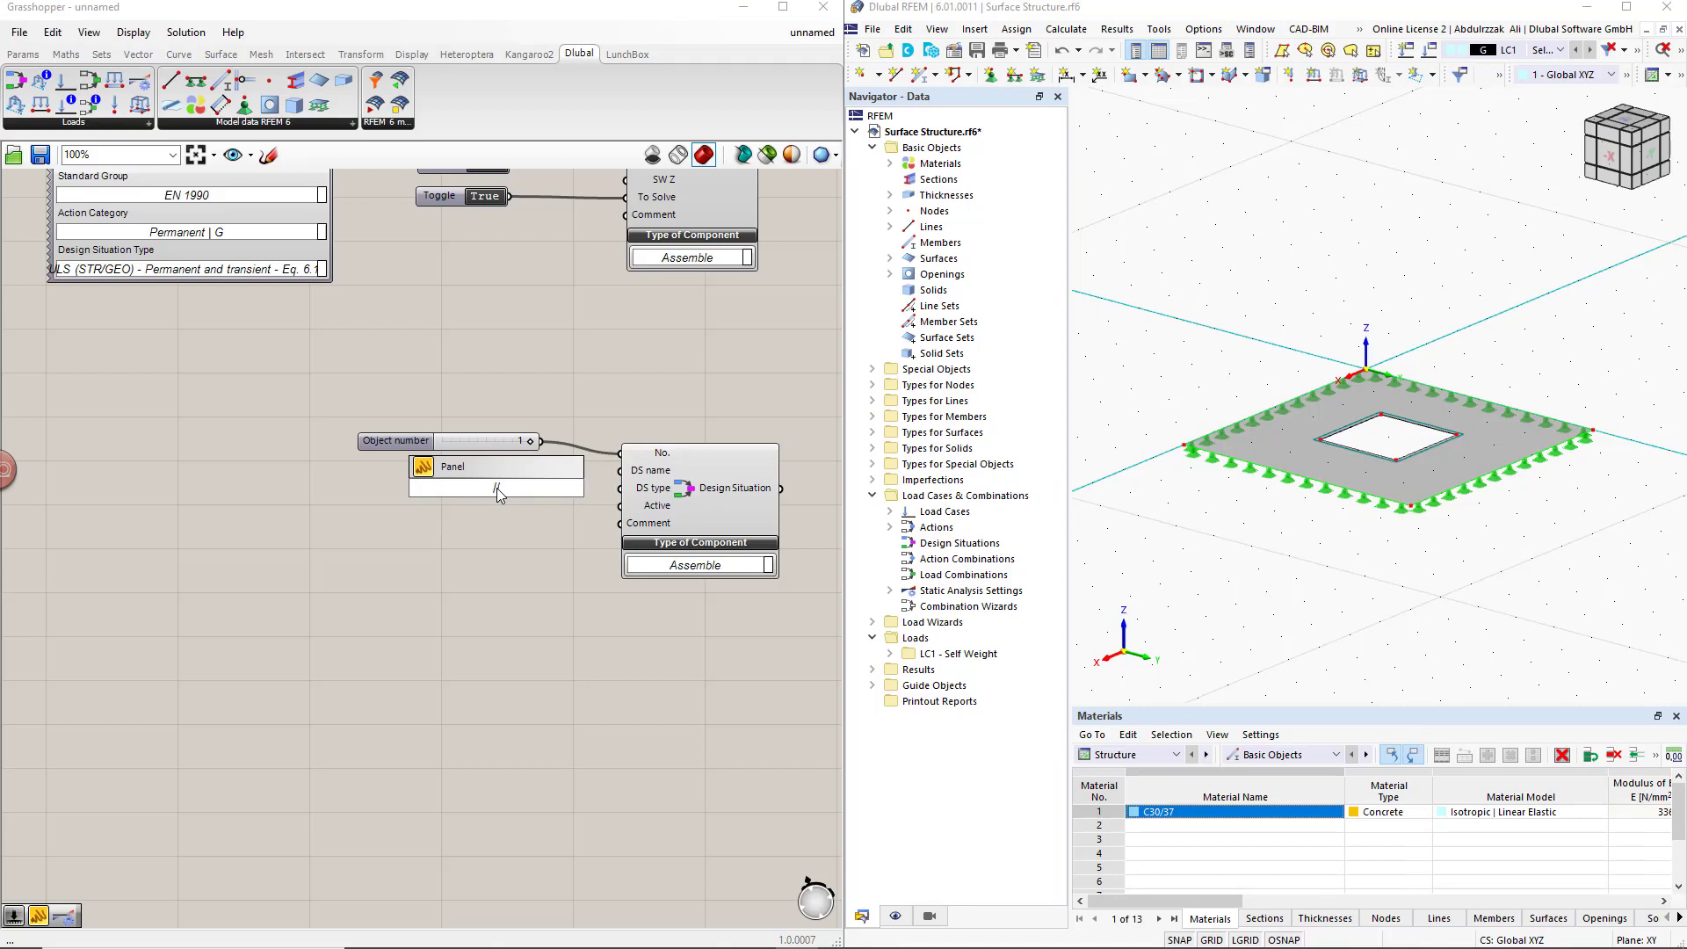
text(ULS)
key(Return)
drag(520, 489, 619, 472)
click(497, 490)
click(616, 372)
Add a second action category and design situation type component below the ULS panel and expand its Classification options
scroll(615, 372, down, 2)
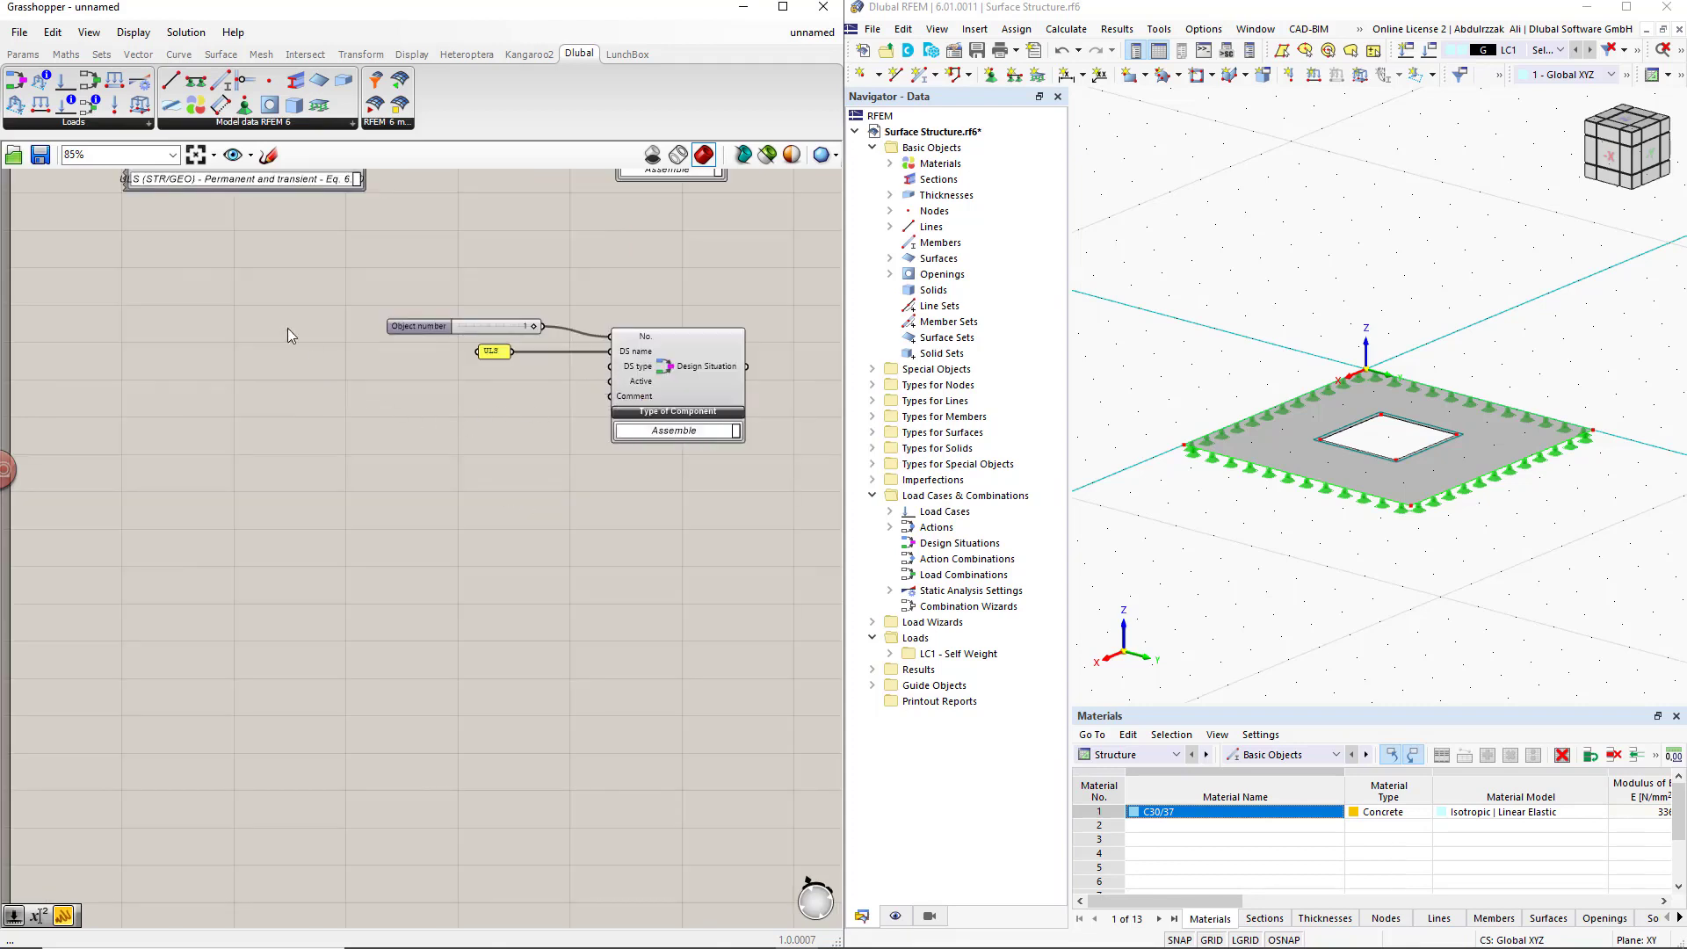
click(65, 107)
click(366, 479)
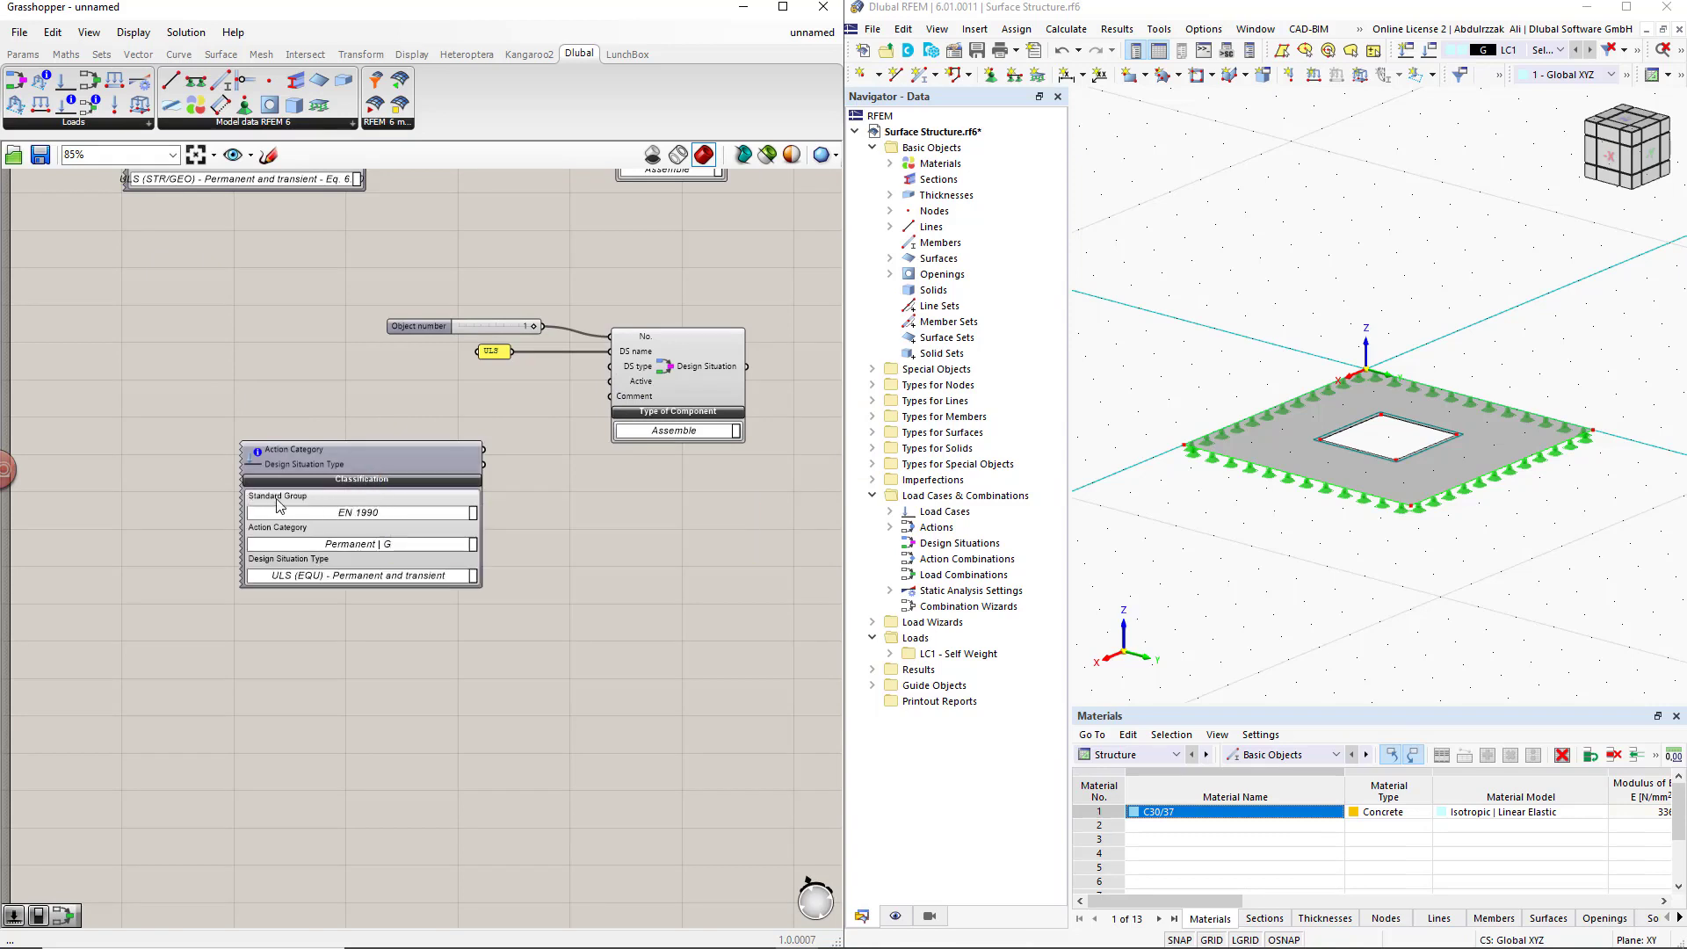
Classify the component as EN 1990, Permanent | G and ULS (STR/GEO) - Permanent and transient - Eq. 6.10, and connect its Design Situation Type to DS type
click(472, 513)
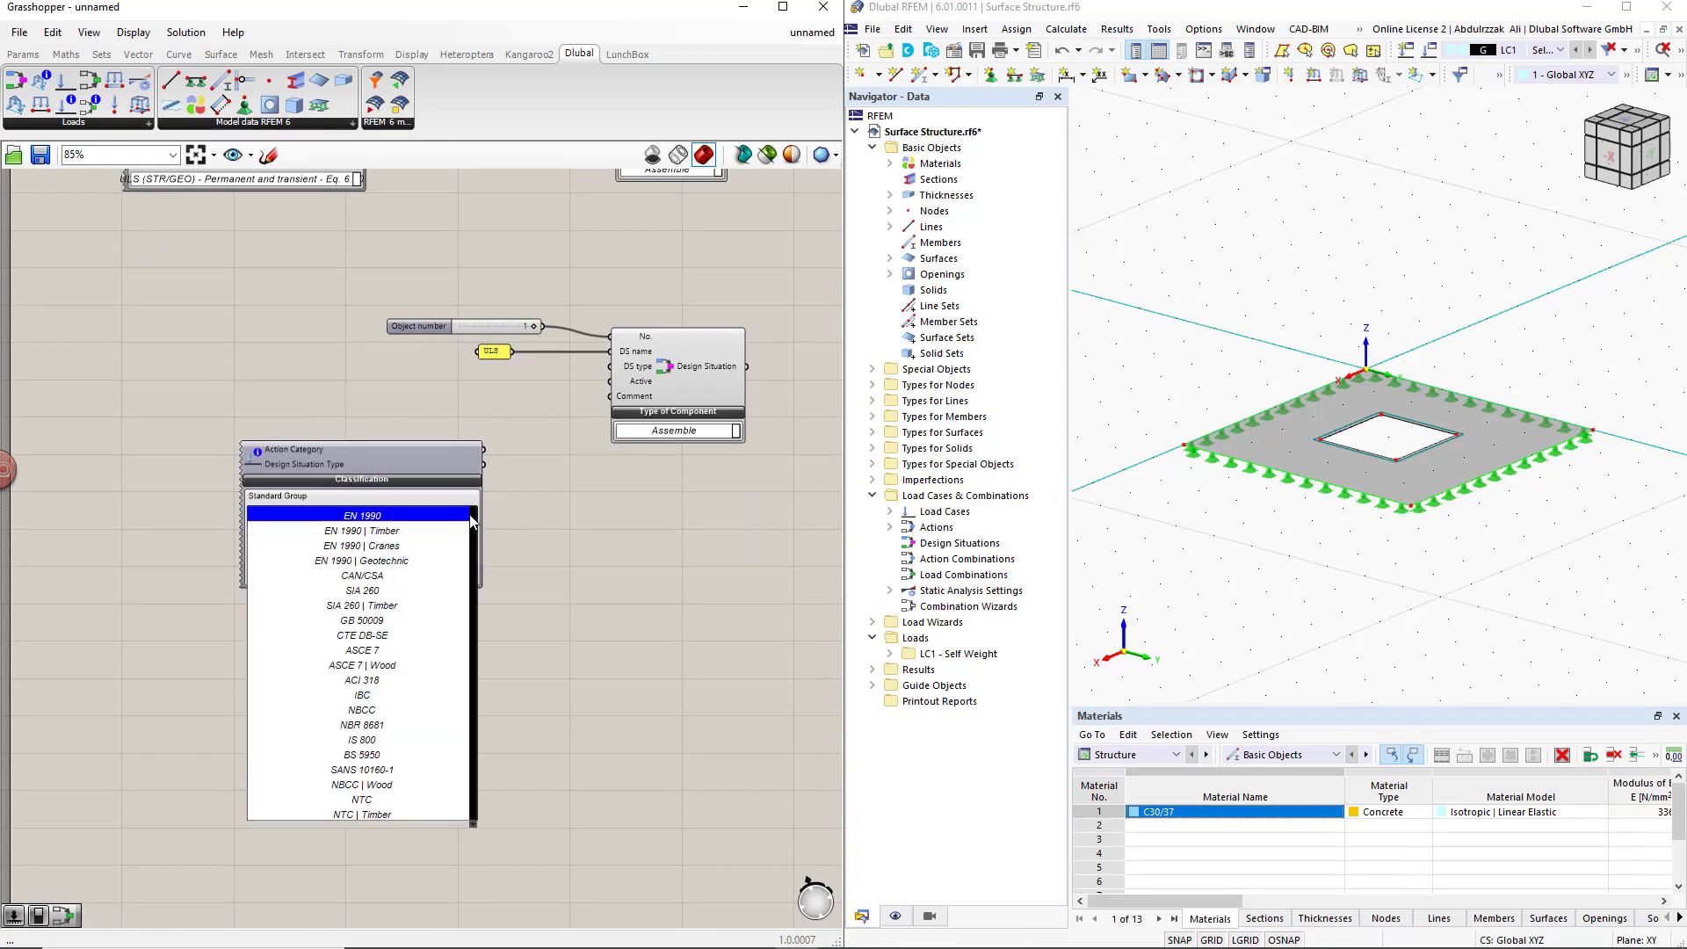
click(459, 520)
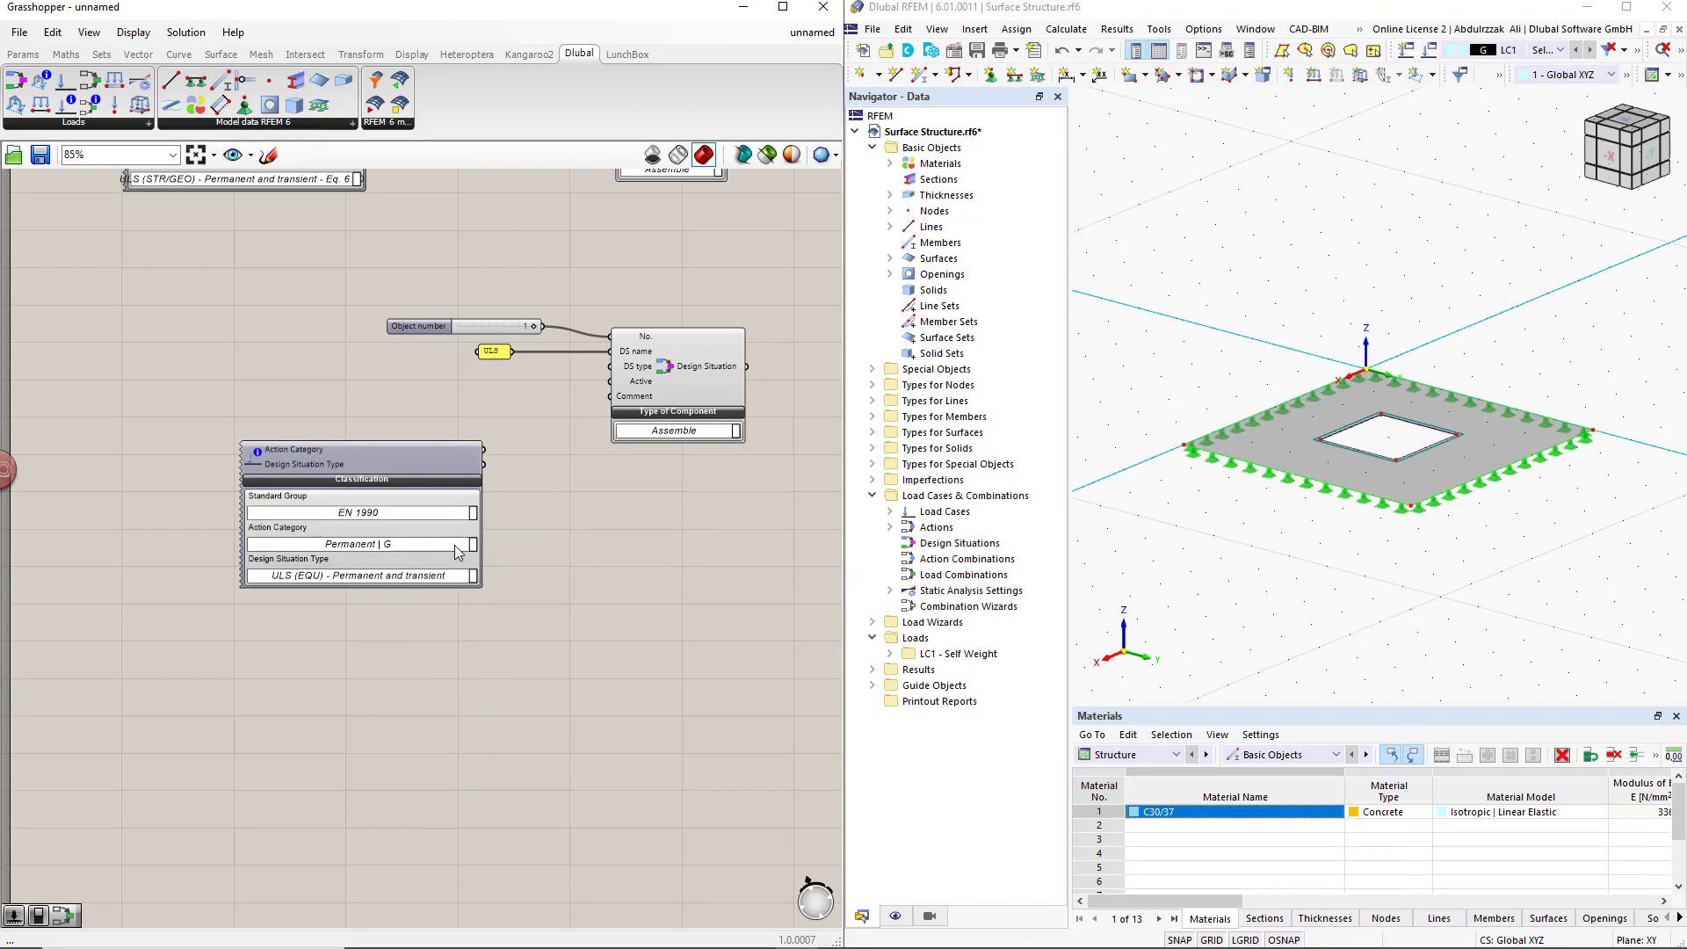
click(470, 549)
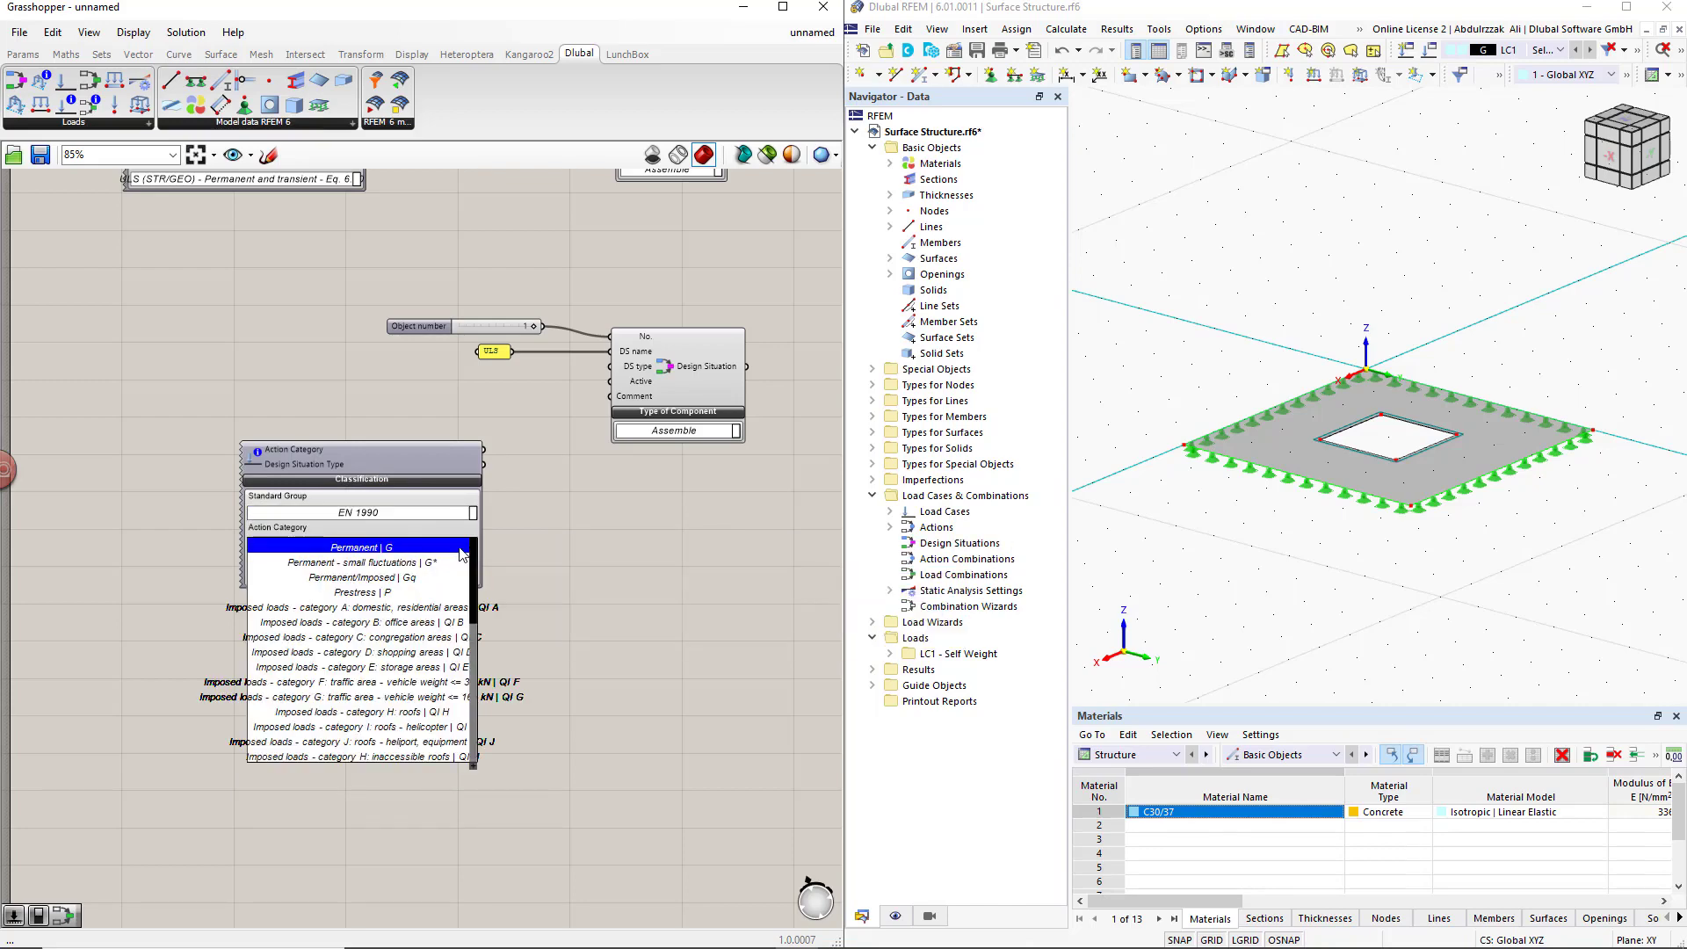
click(460, 548)
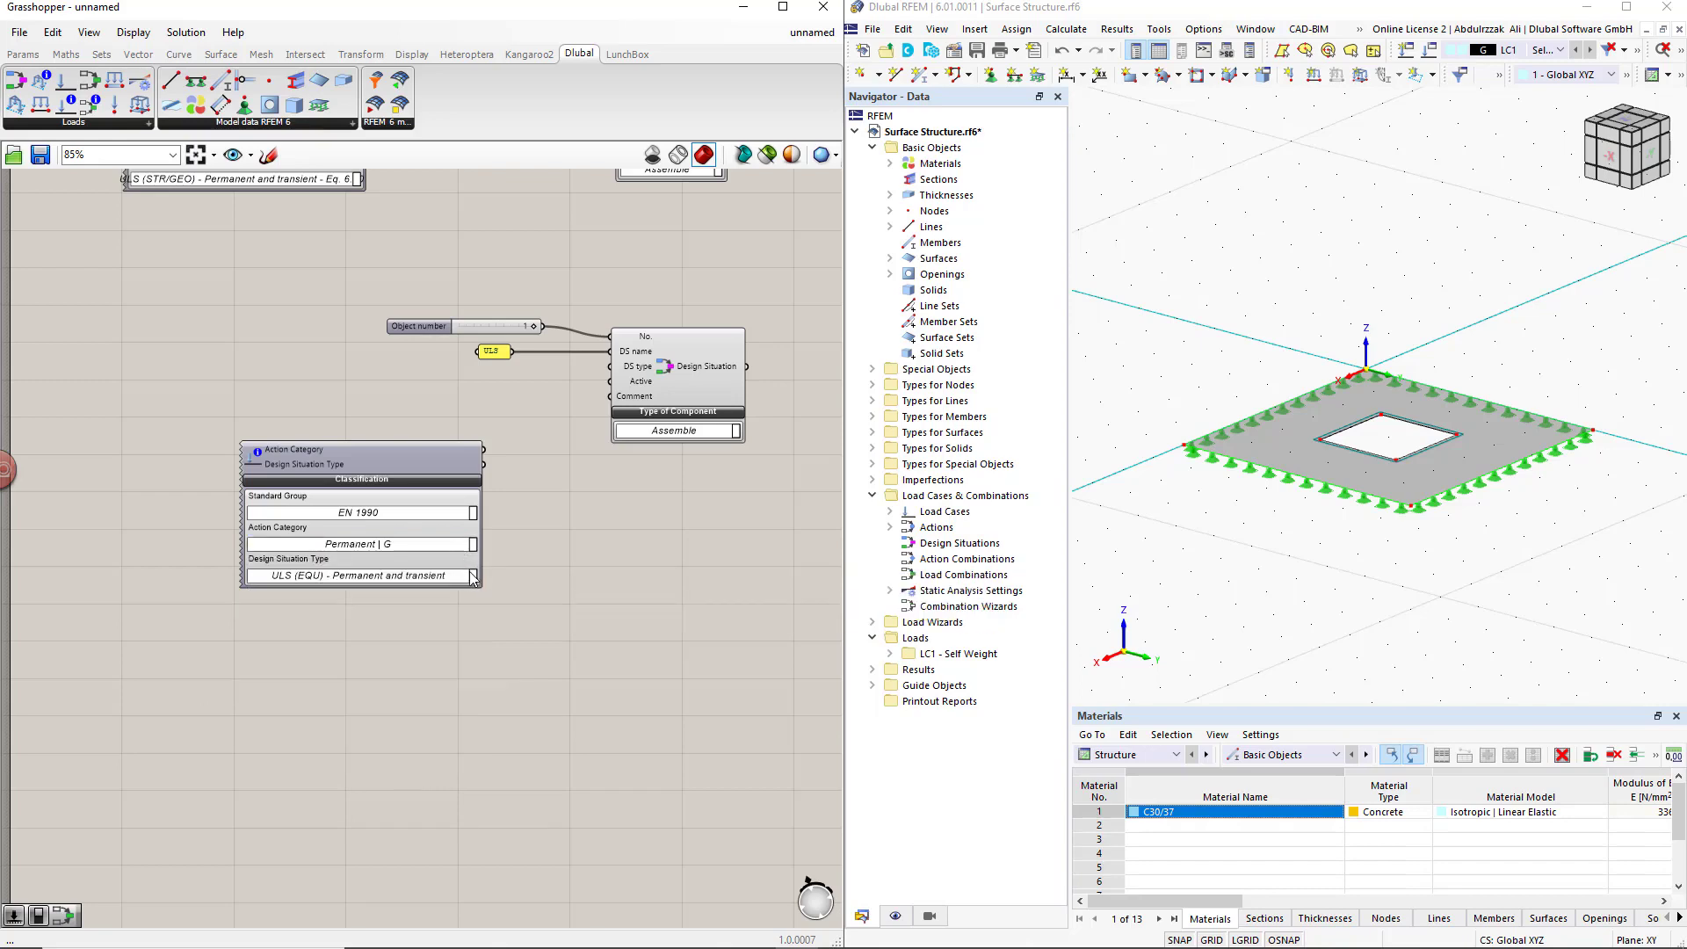
right_drag(488, 600, 437, 545)
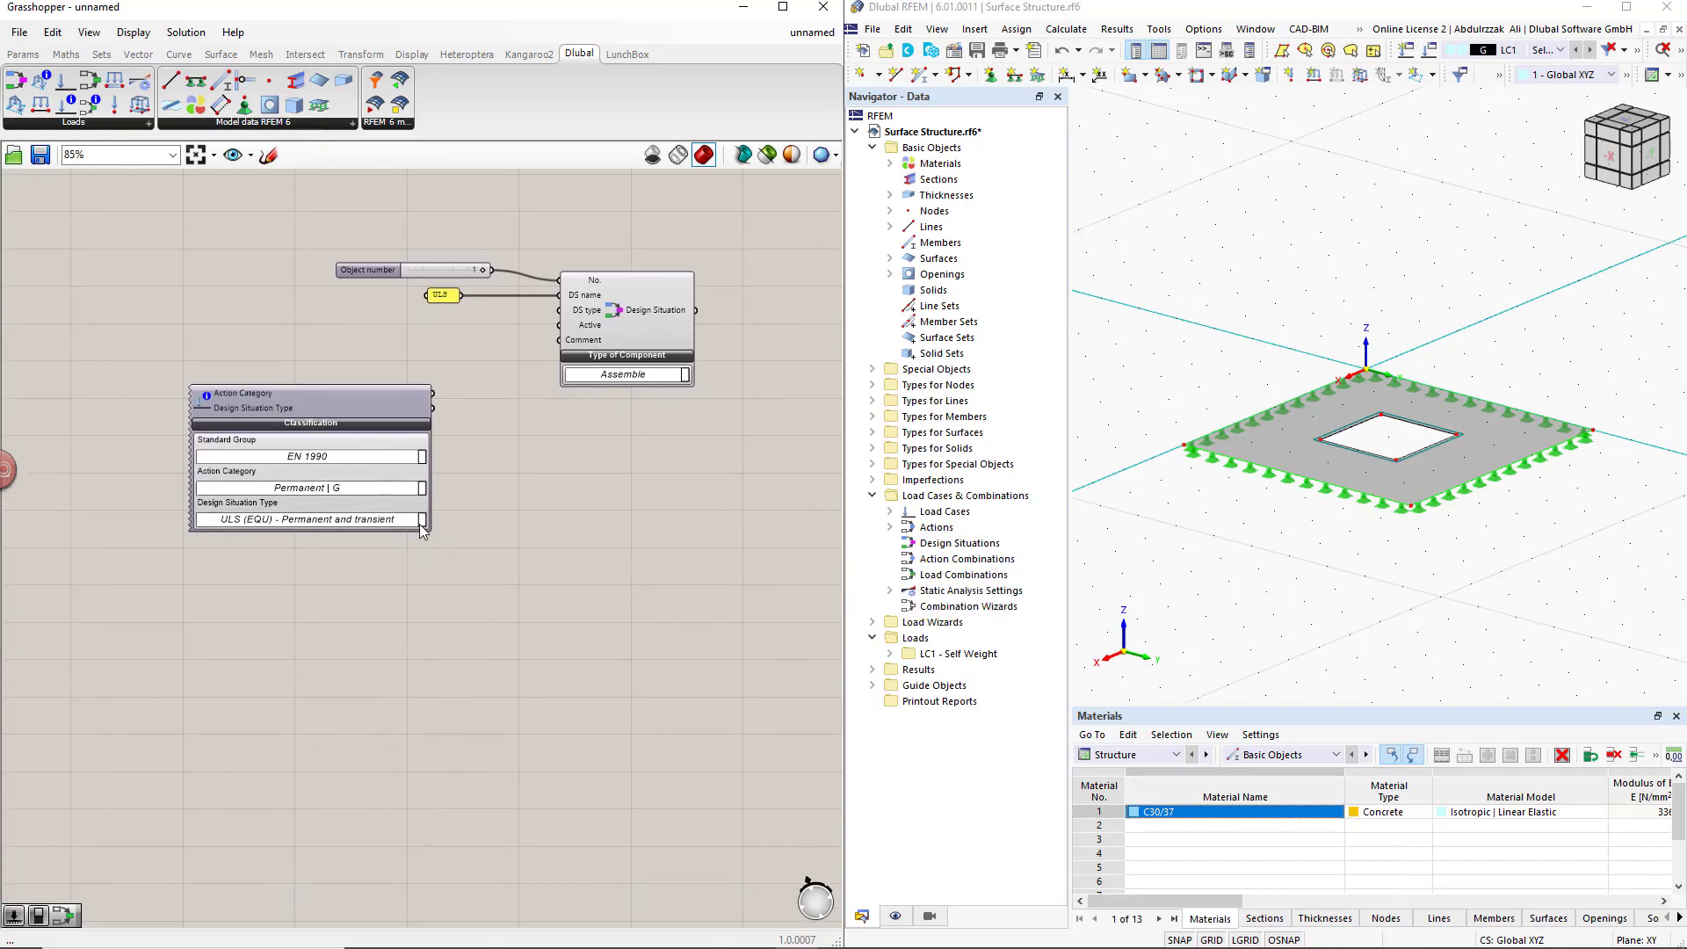
click(422, 524)
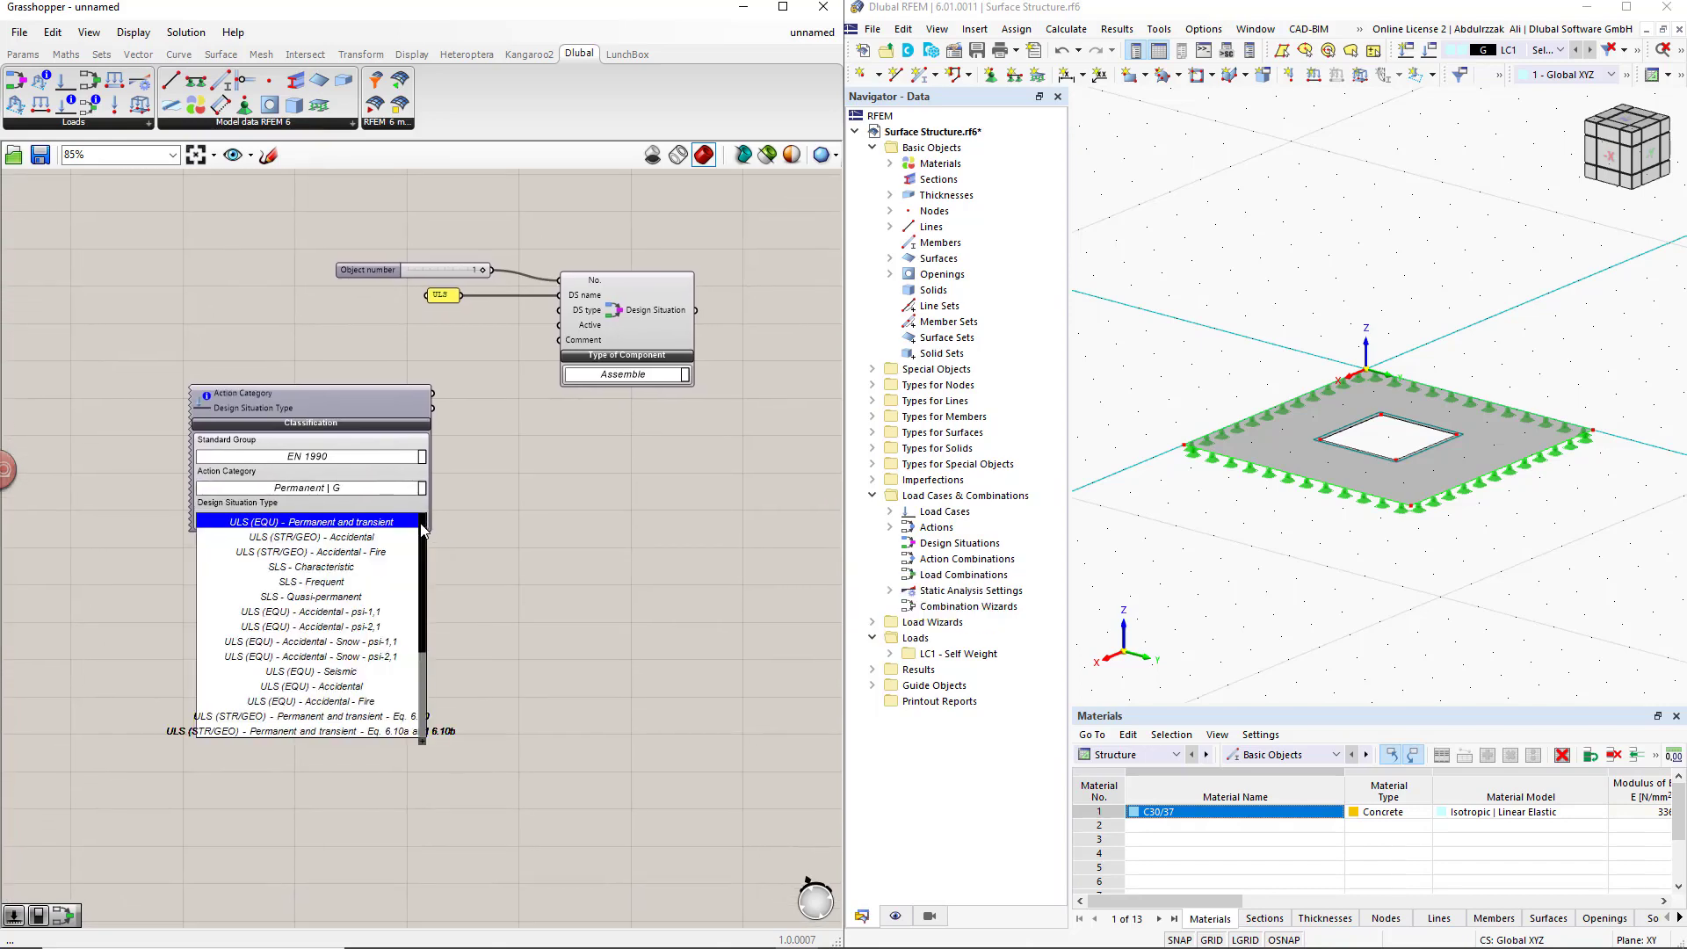
click(388, 716)
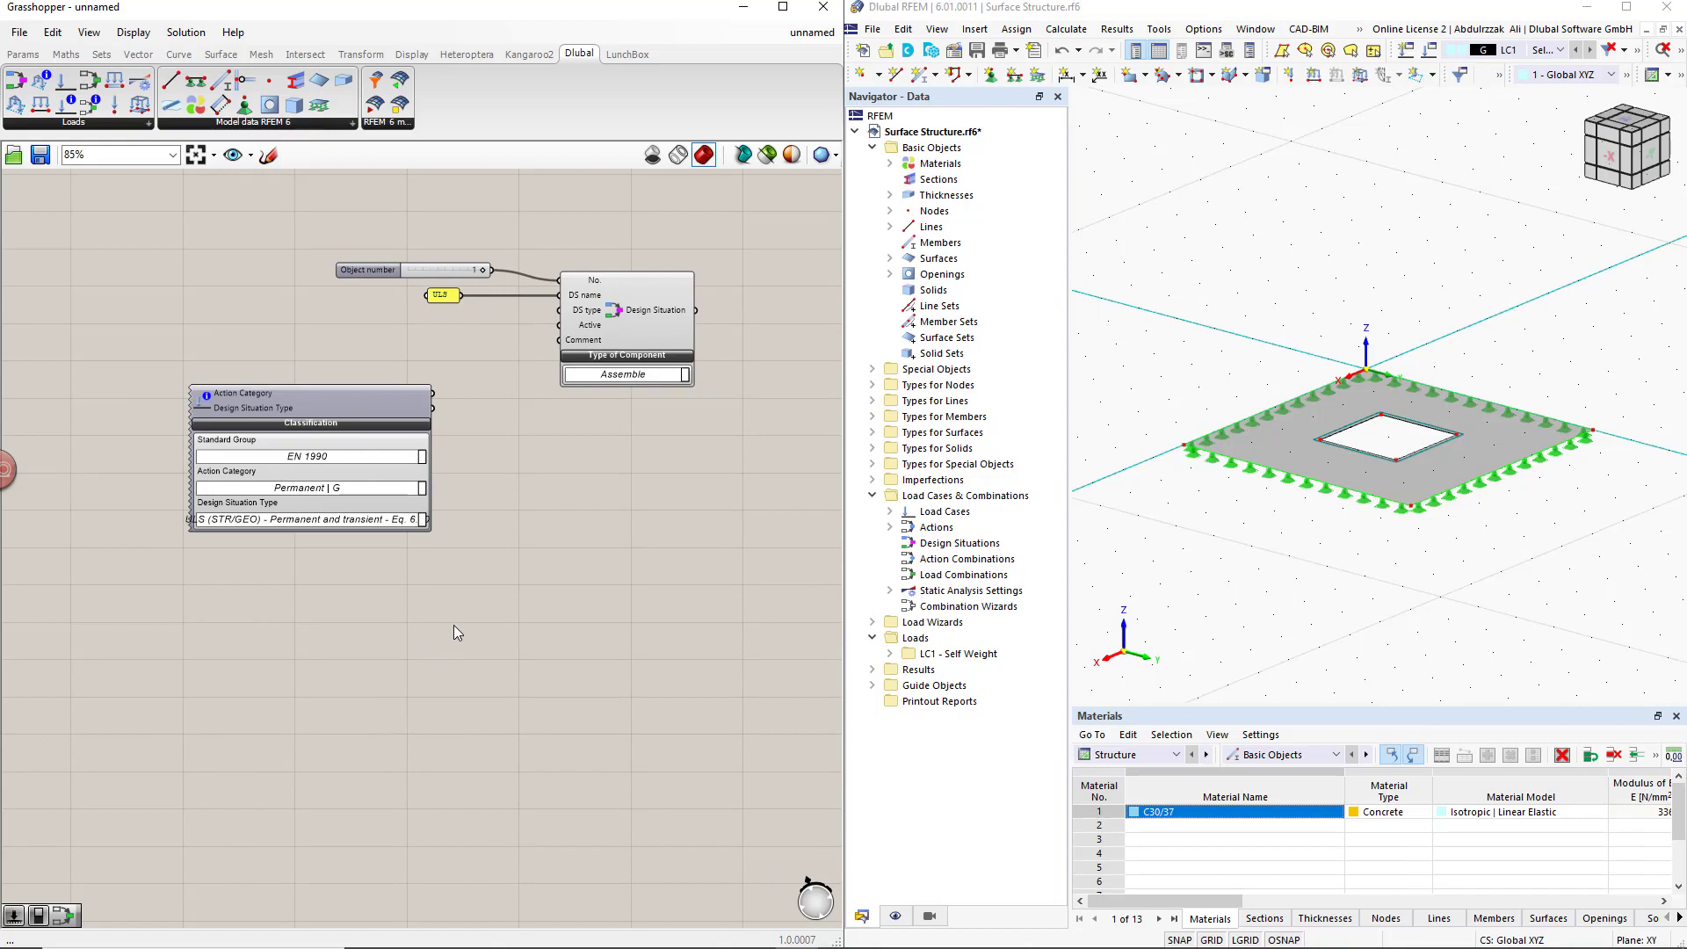
drag(398, 405, 537, 327)
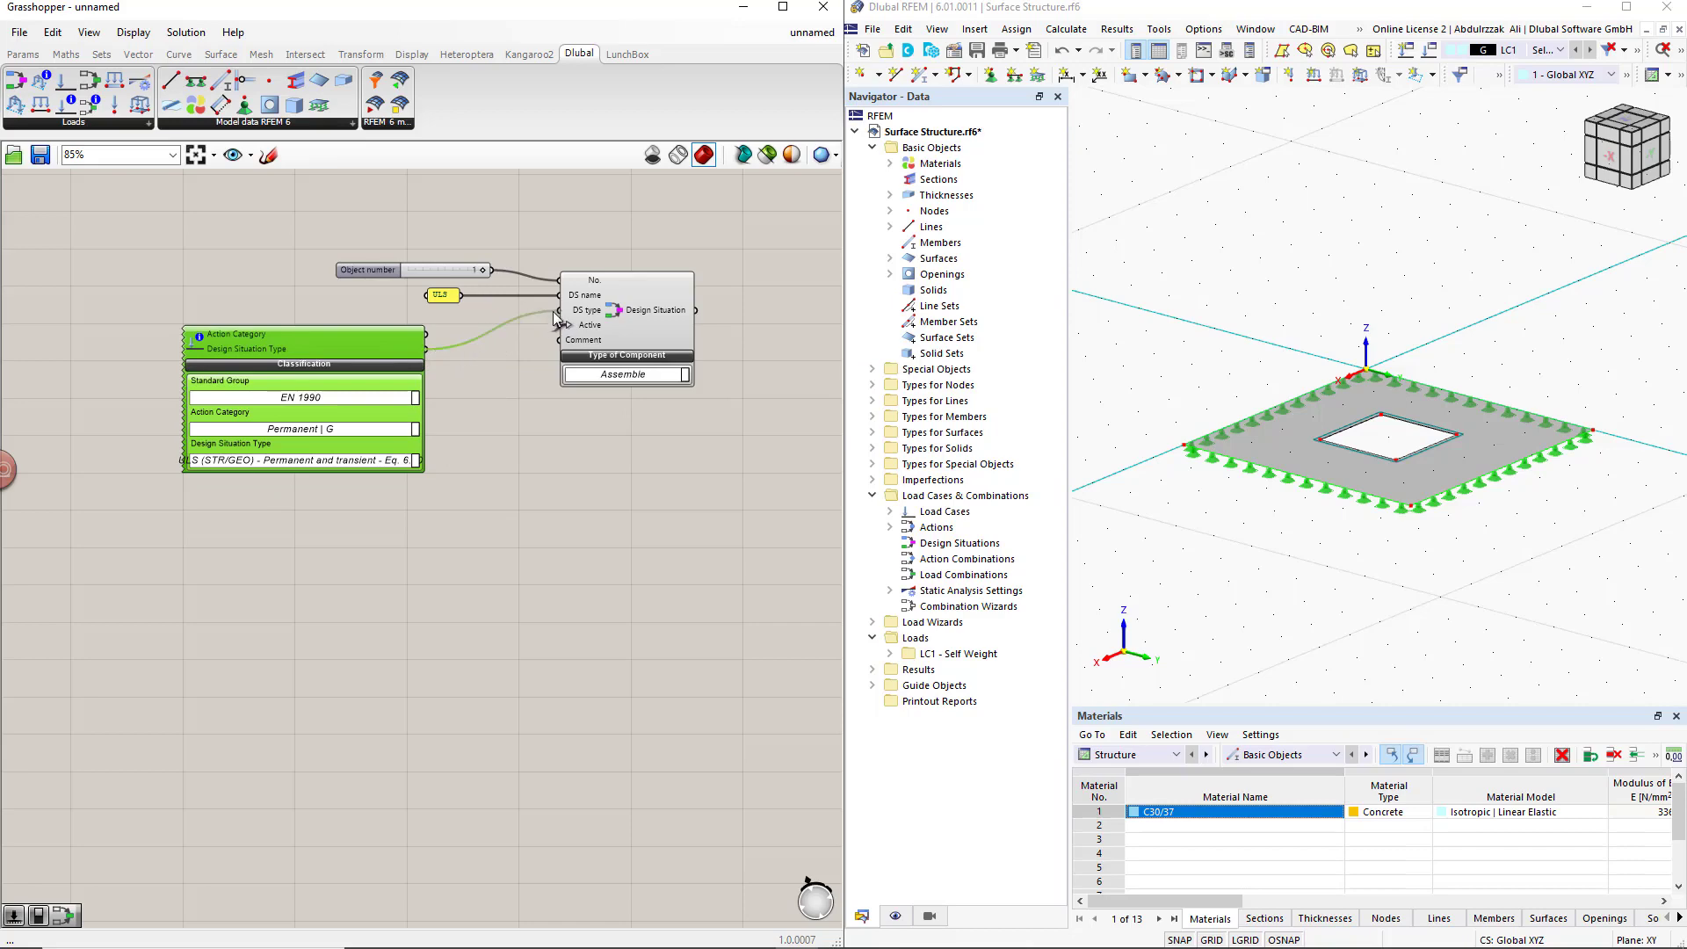
click(529, 359)
Connect the Design Situation output to the export component's Input, keeping the existing wires, and dismiss the RFEM information message
scroll(527, 362, down, 1)
scroll(527, 363, down, 3)
right_drag(591, 532, 364, 556)
scroll(552, 519, up, 2)
right_drag(741, 469, 570, 492)
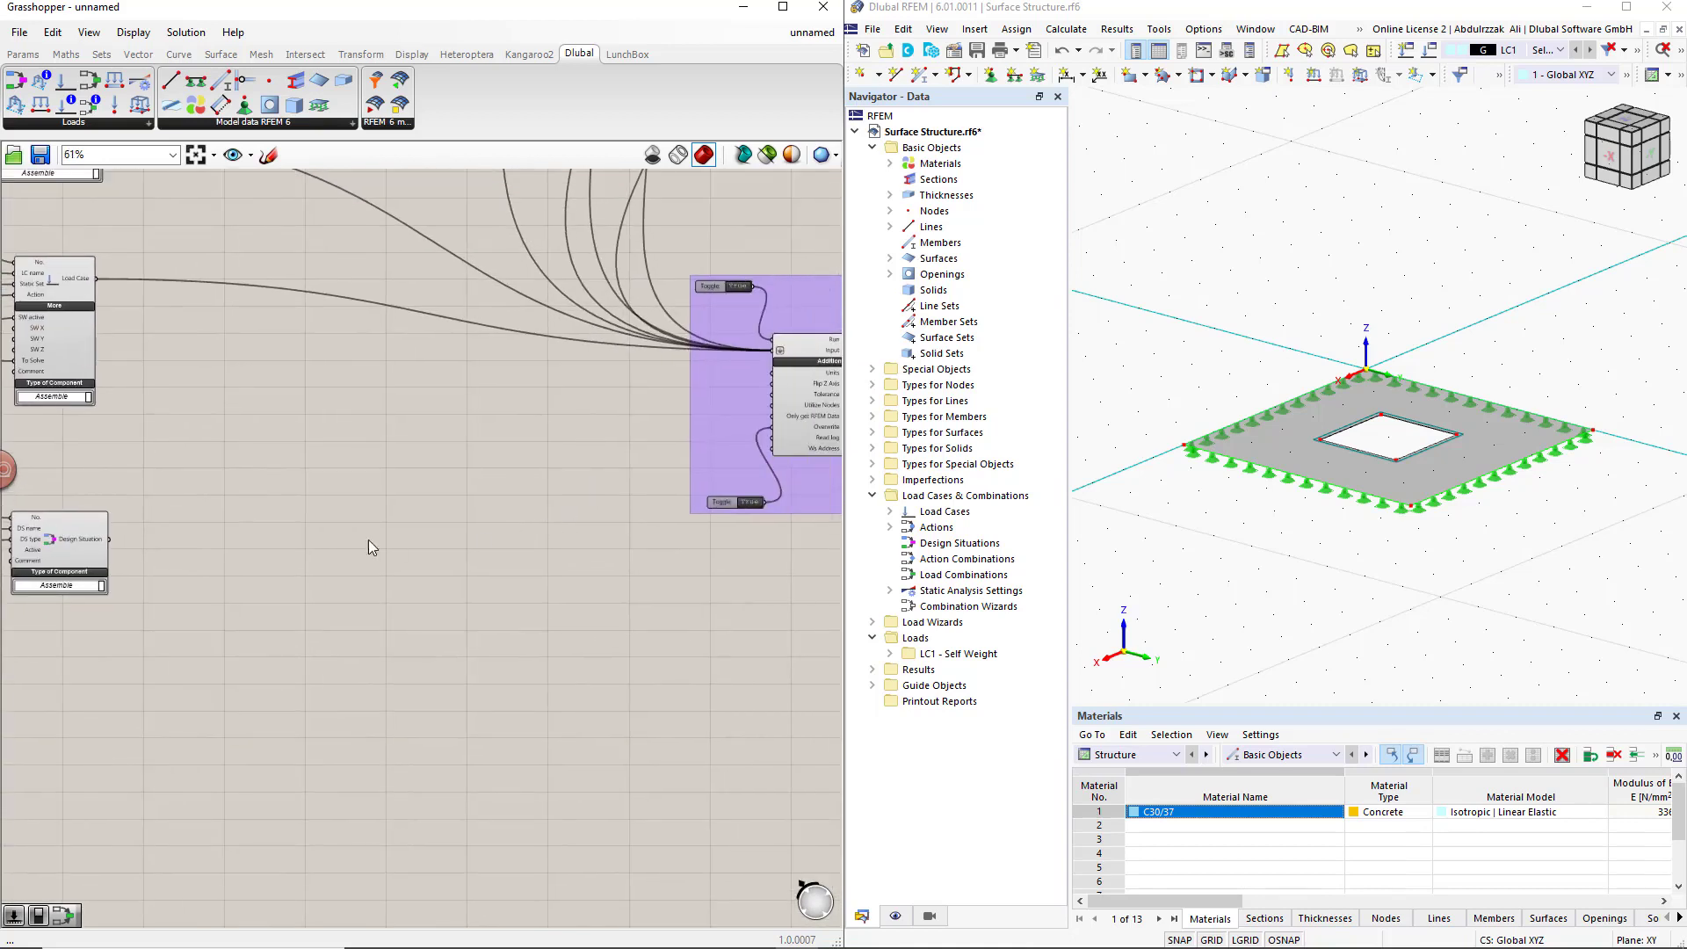
scroll(563, 365, up, 1)
shift+drag(27, 570, 813, 356)
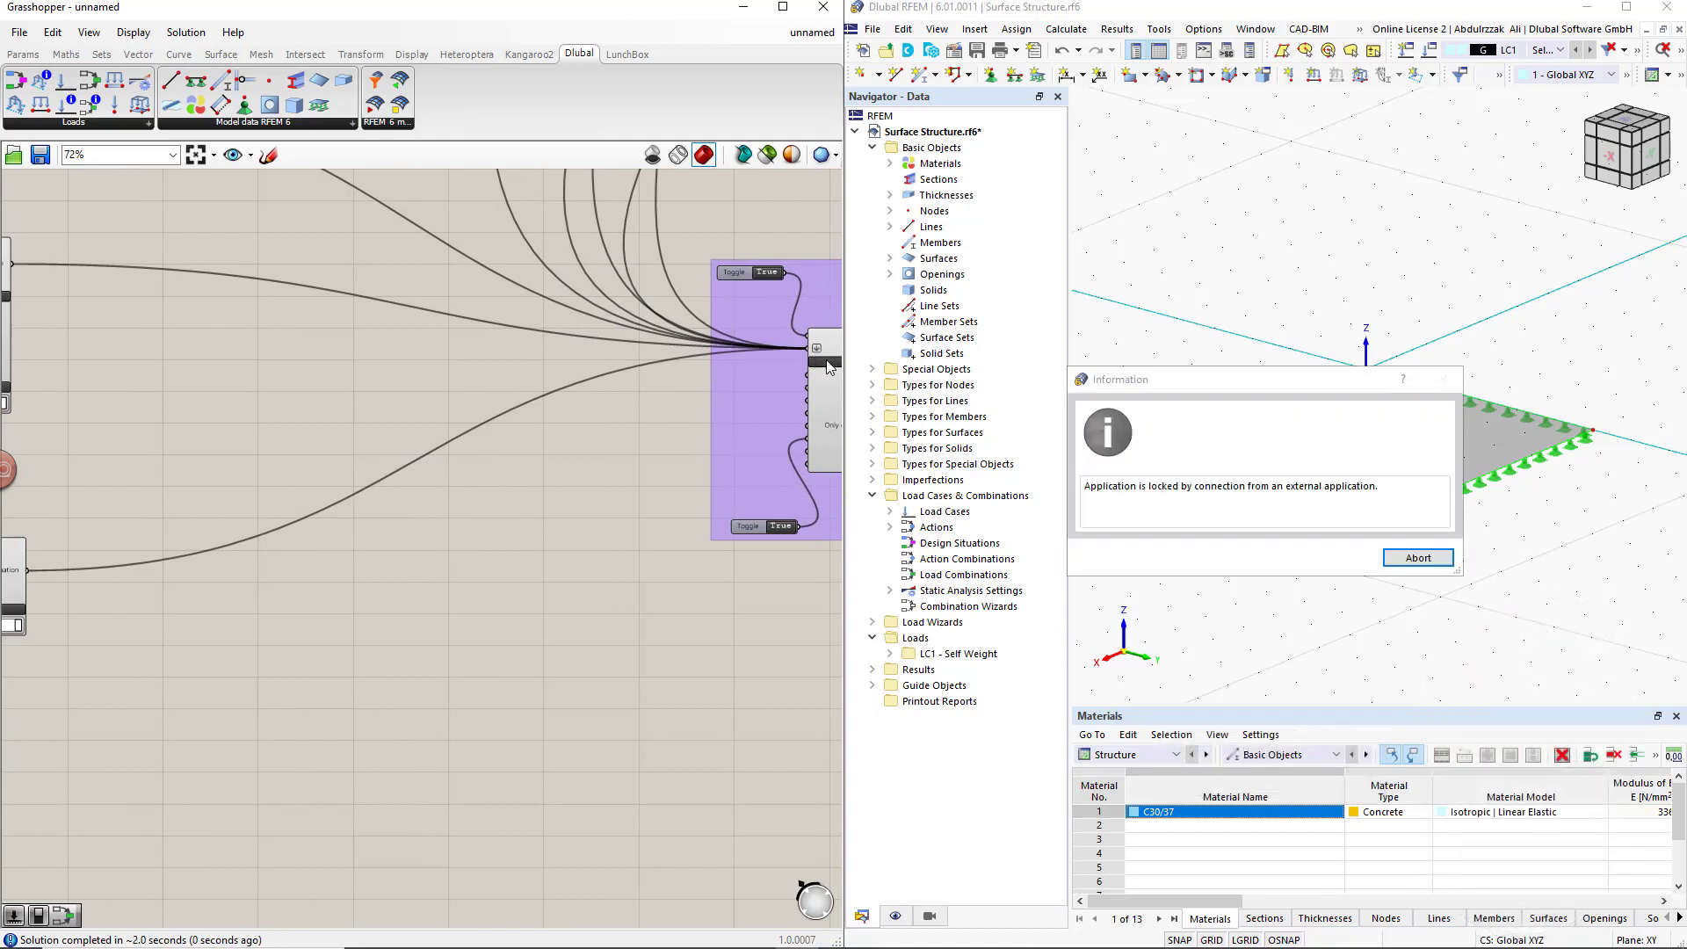
click(1417, 558)
click(1345, 559)
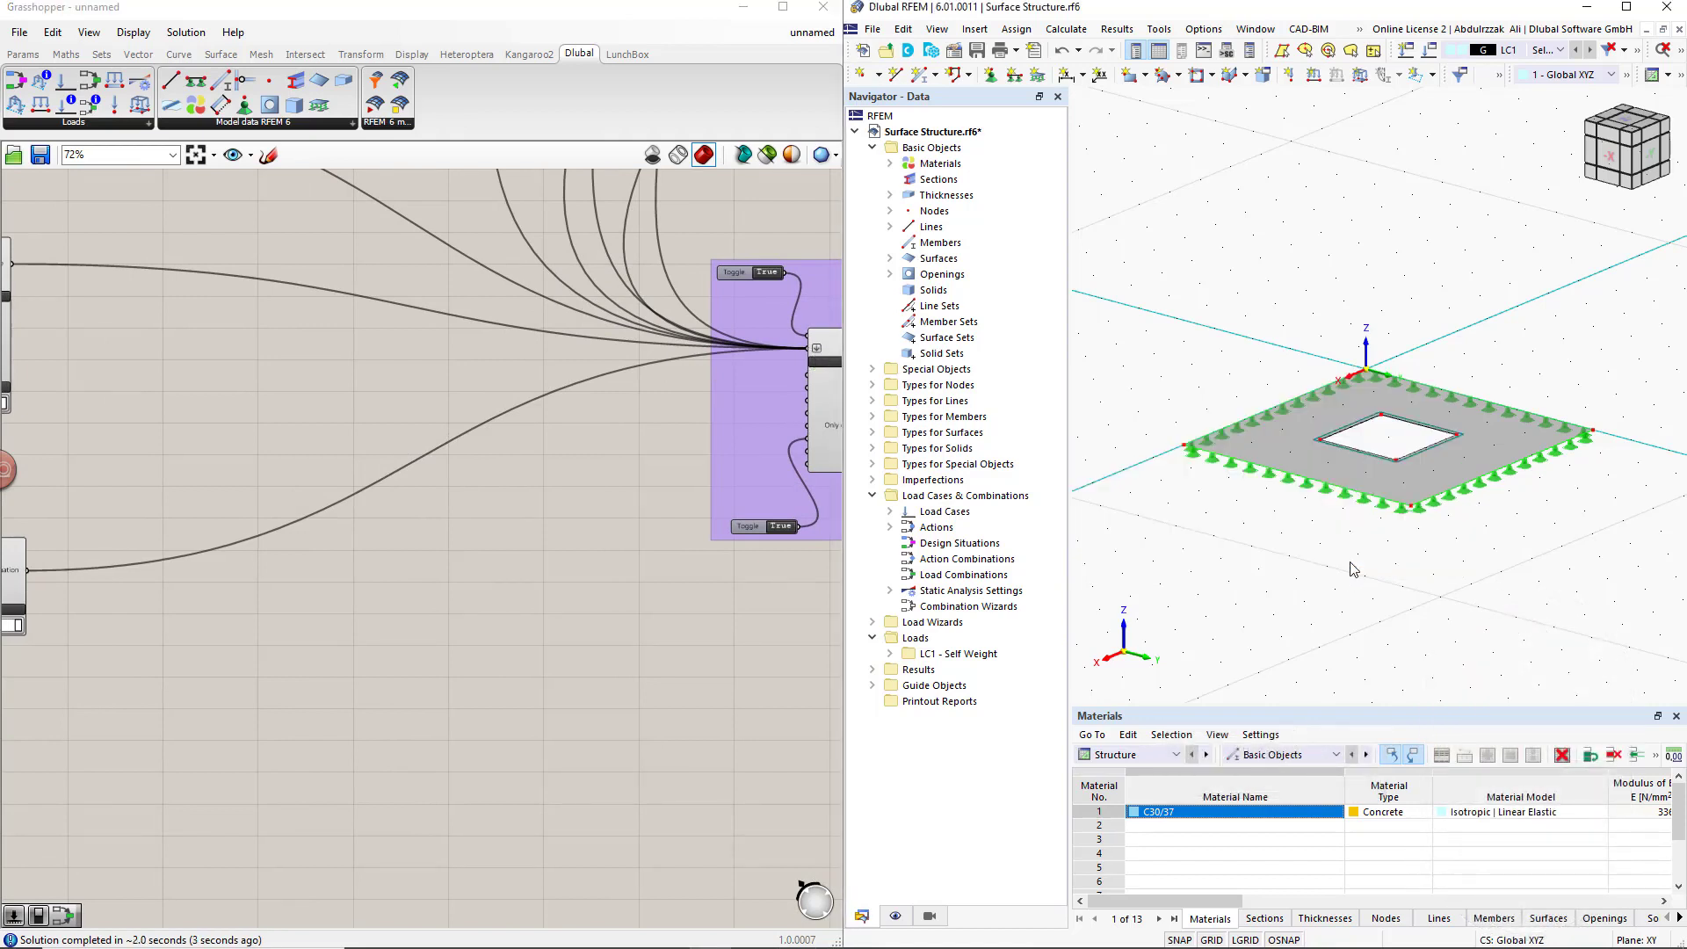
Check the exported load case and design situation in RFEM's Load Cases & Combinations dialog, and close it without changes
click(1551, 50)
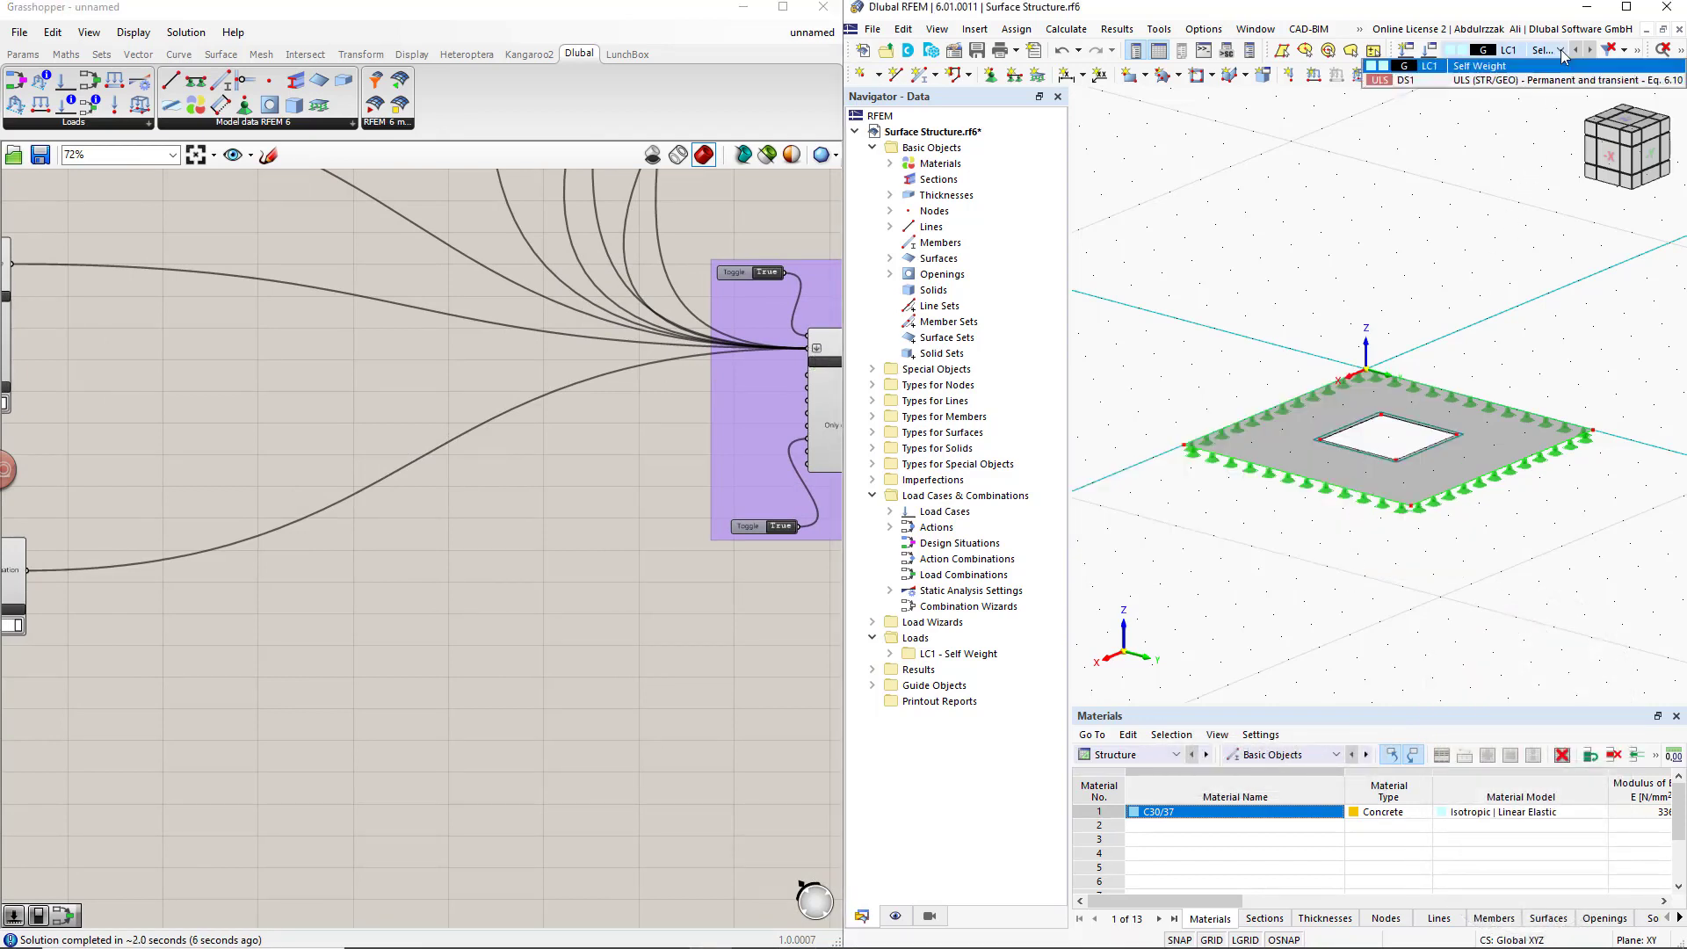
click(1479, 98)
click(1432, 53)
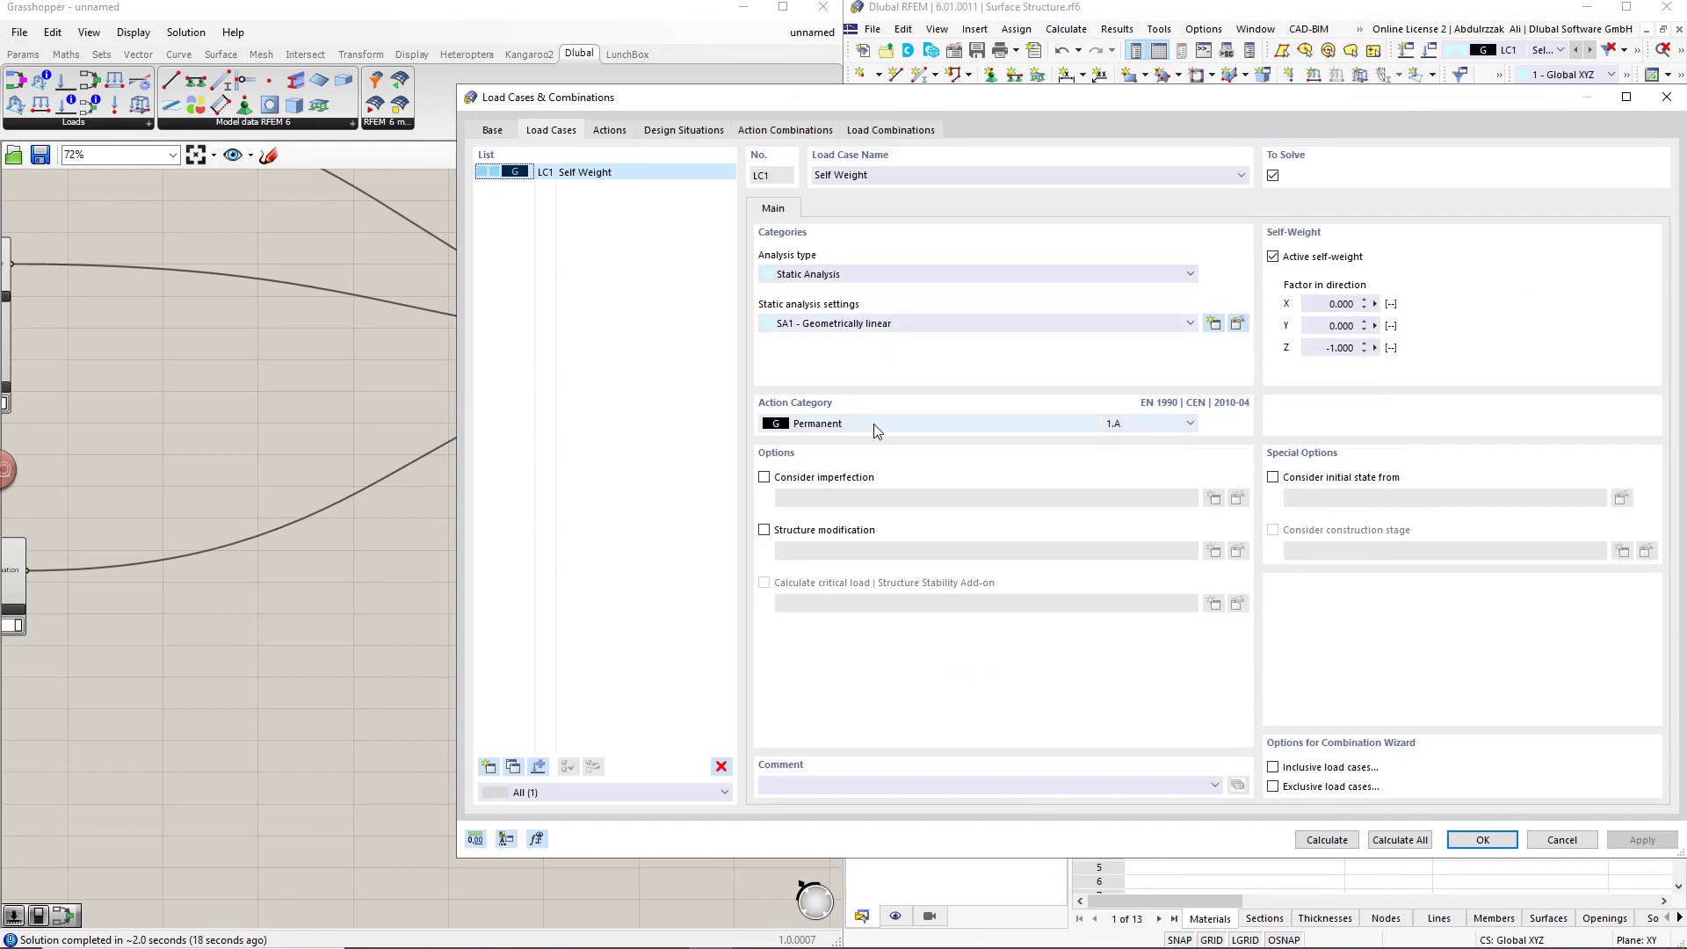
click(700, 132)
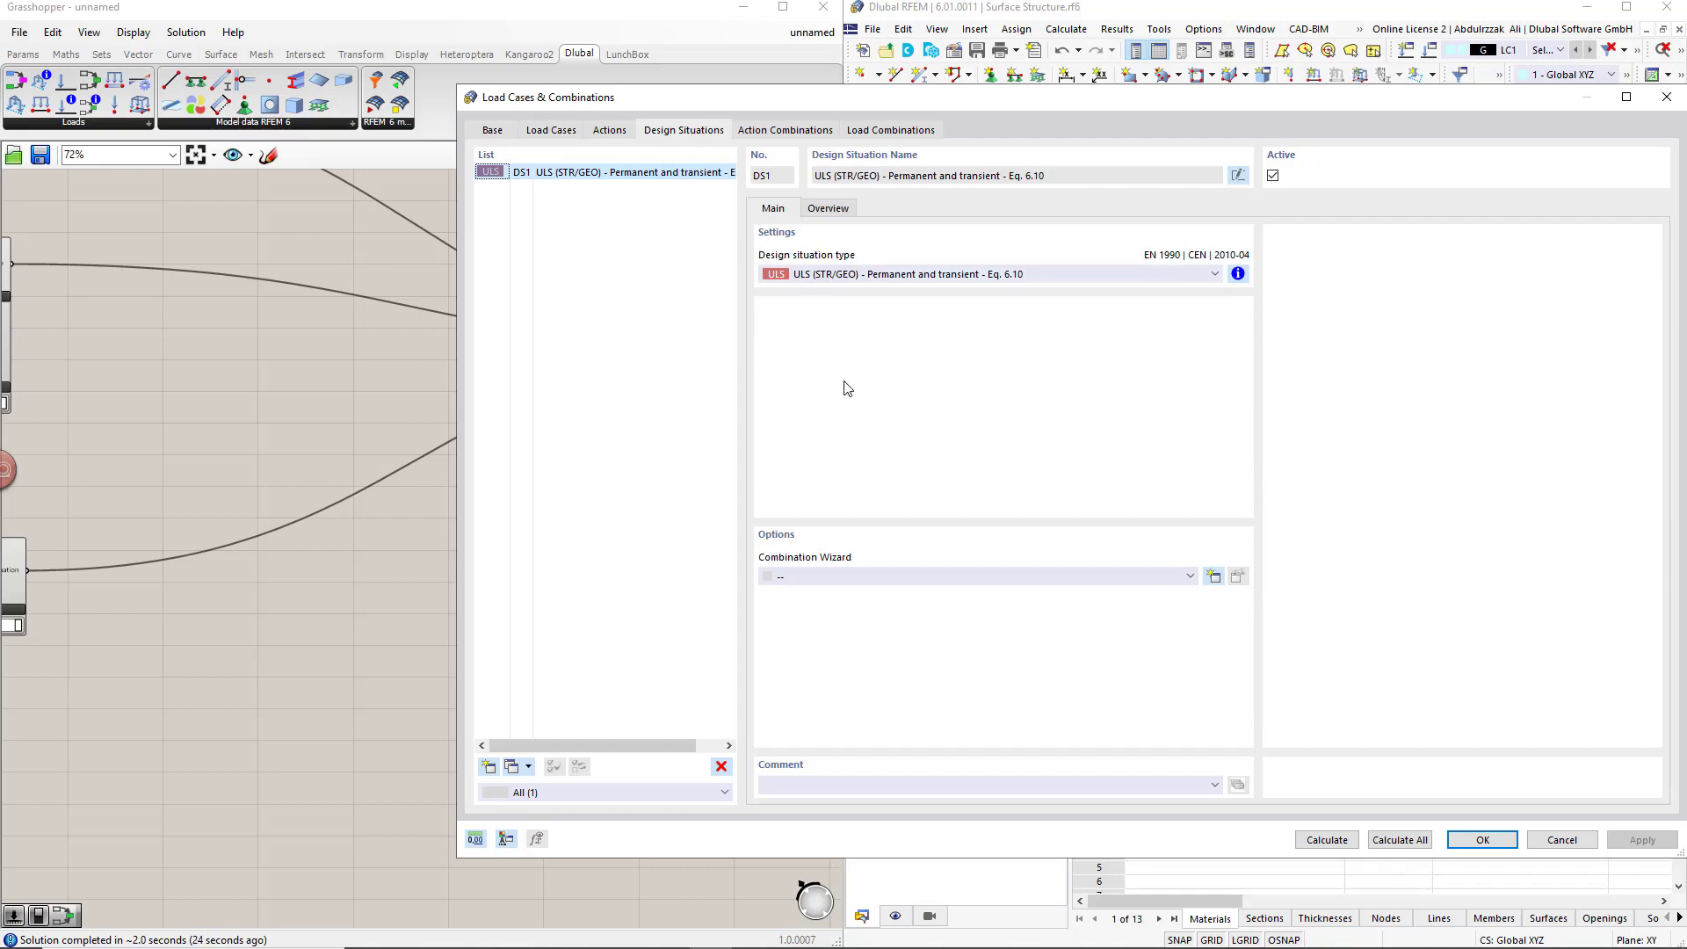
click(1560, 841)
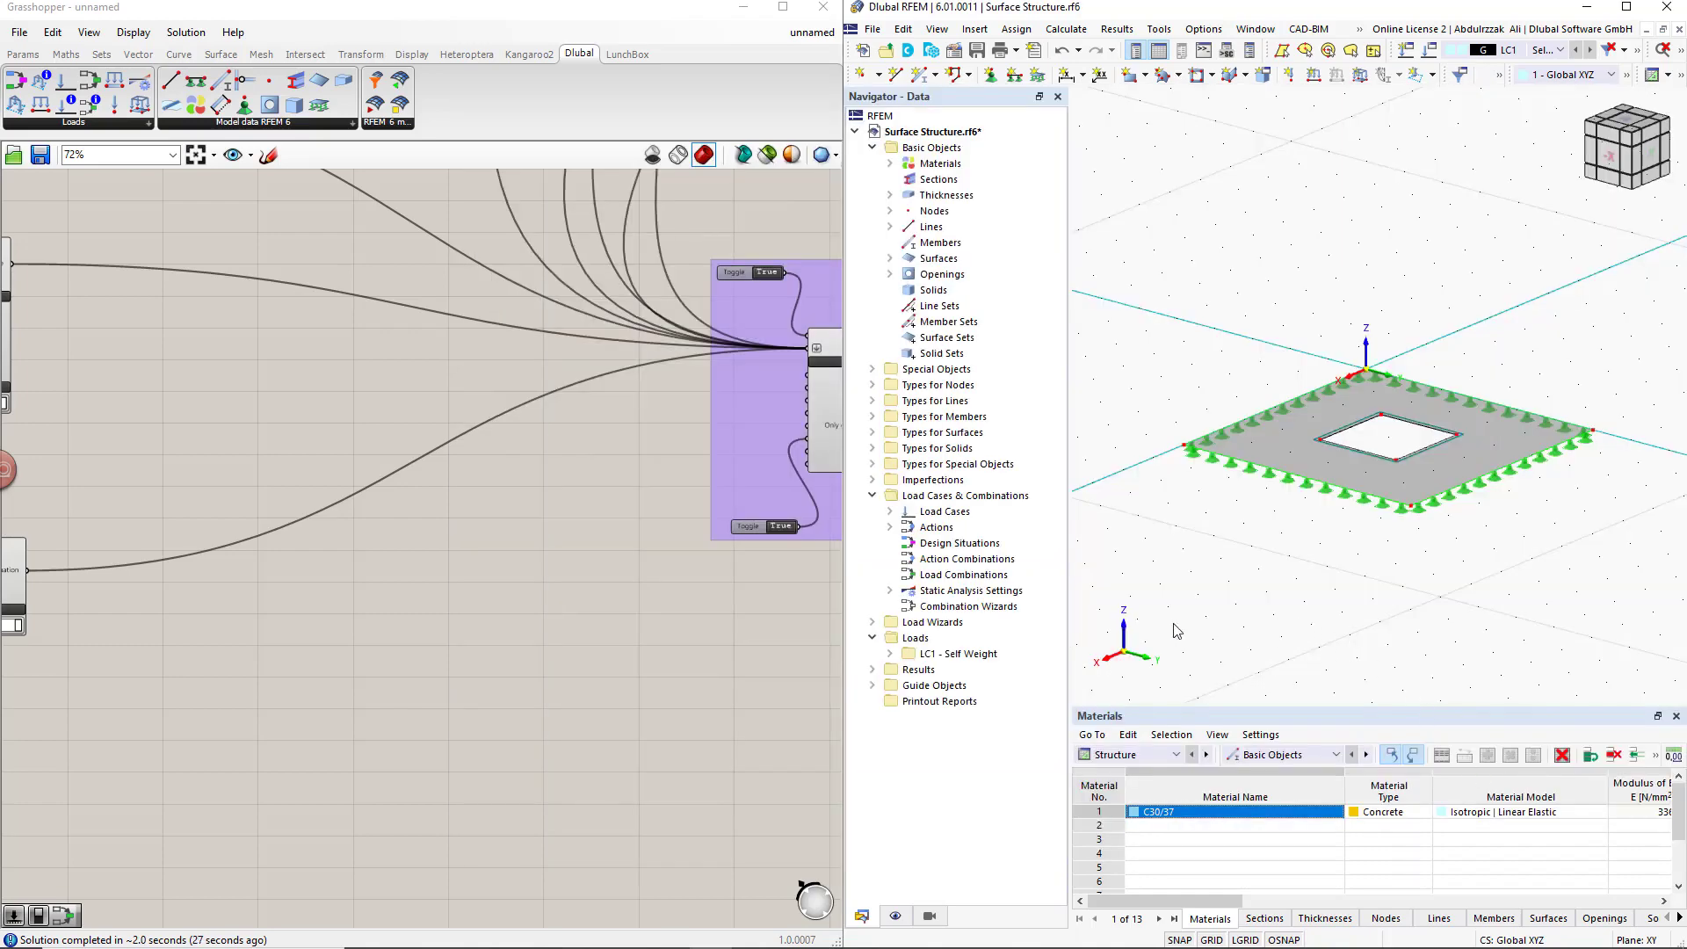
Return to Grasshopper and add a Load Combination component below the Design Situation, with a Load Combination Items component beside its input side
click(738, 624)
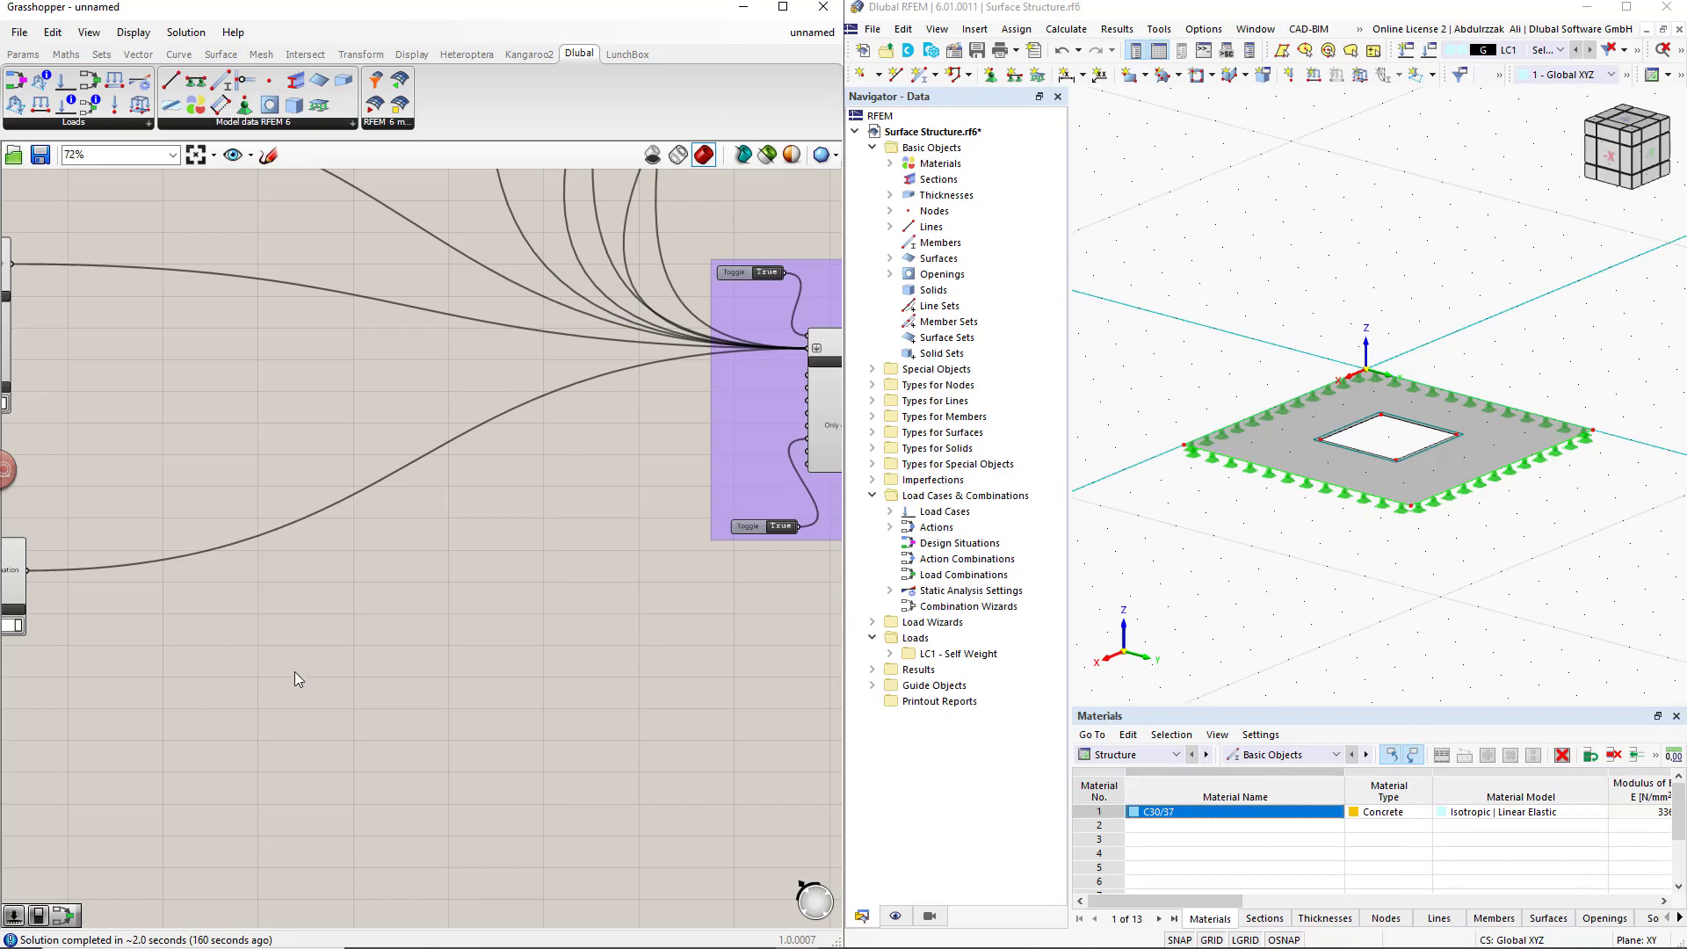
scroll(296, 670, down, 2)
right_drag(296, 671, 593, 495)
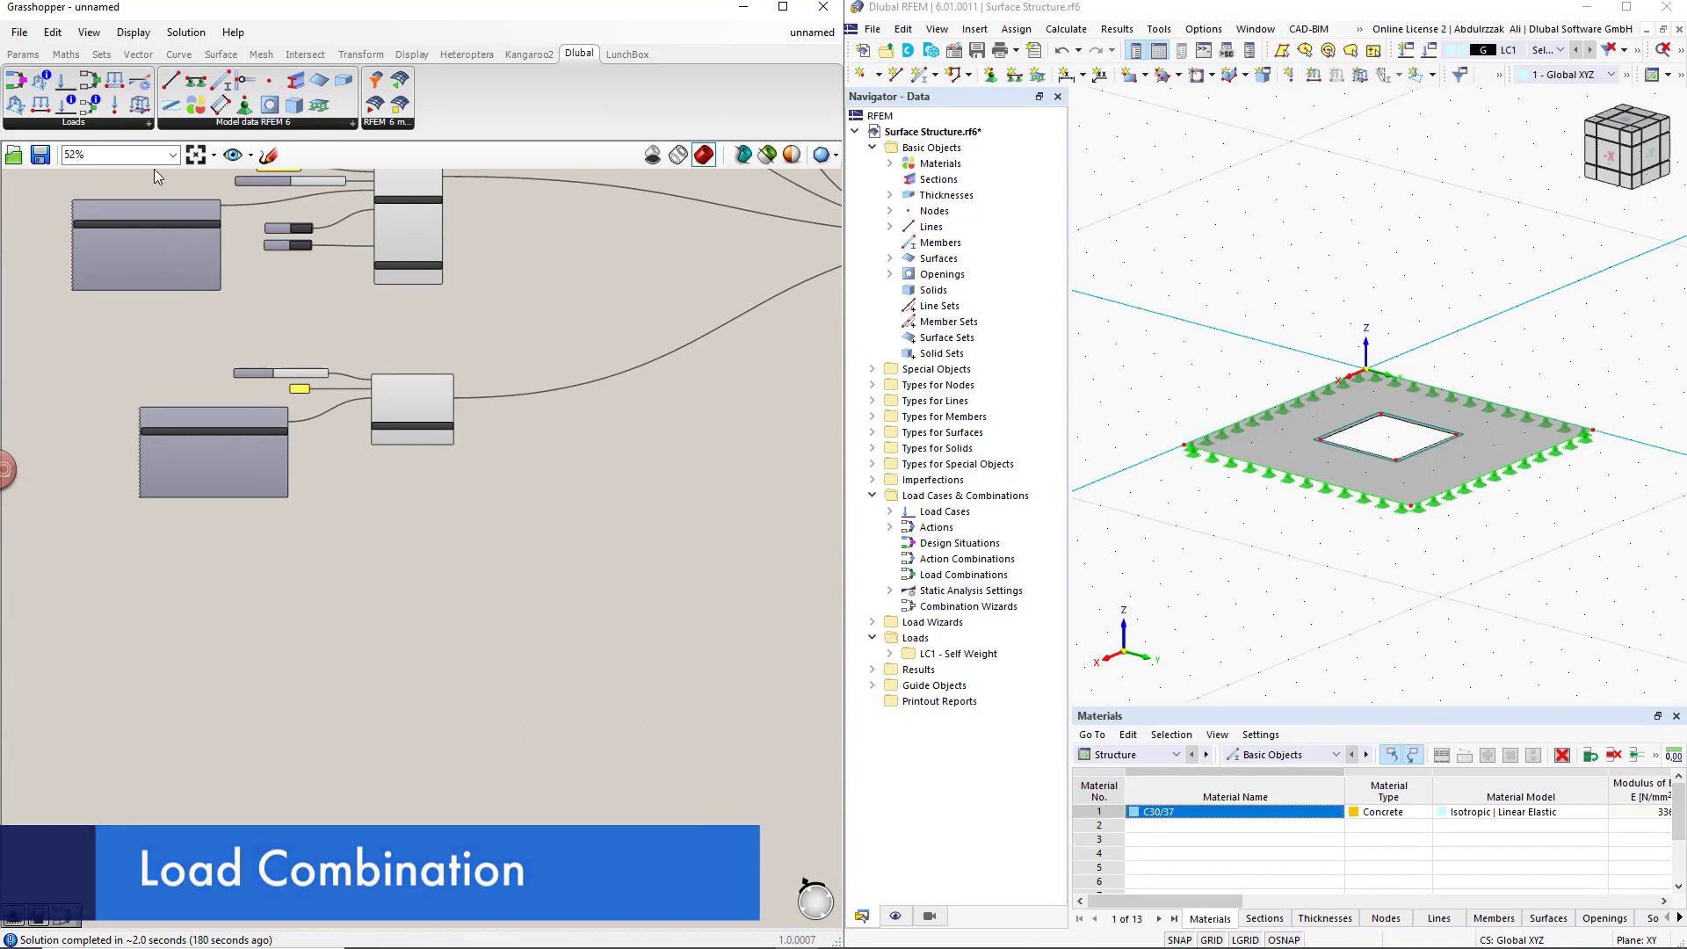
drag(89, 85, 626, 683)
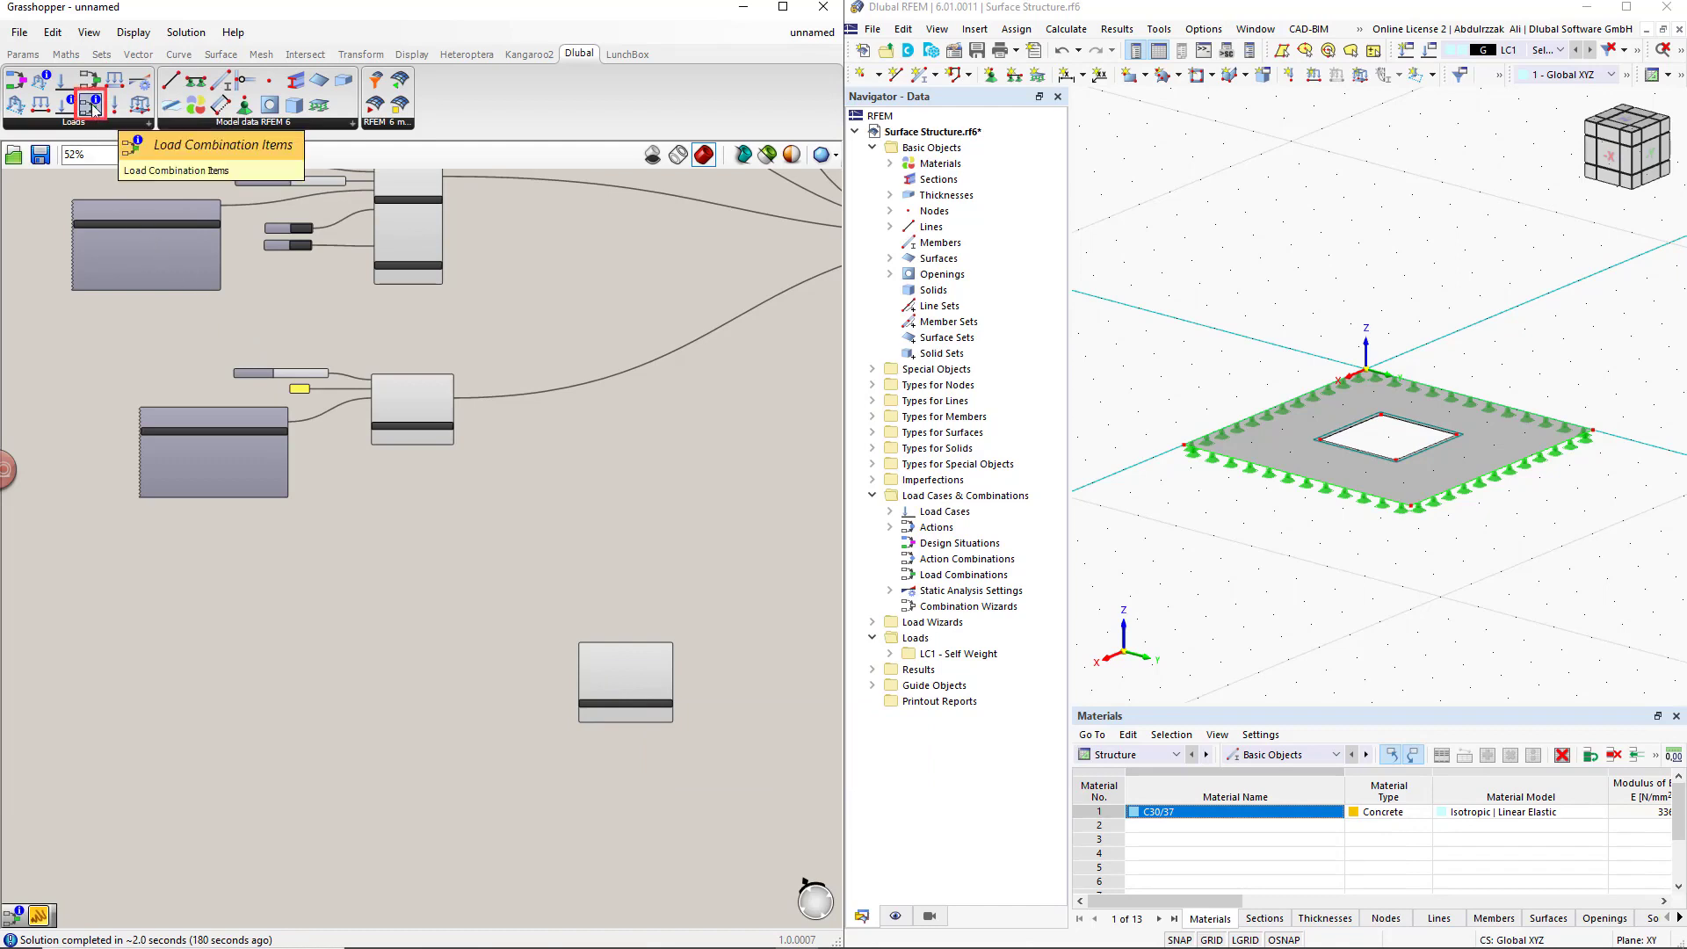
drag(93, 108, 386, 694)
Create a panel reading 1 on the input side of the Load Combination Items component
scroll(313, 729, up, 5)
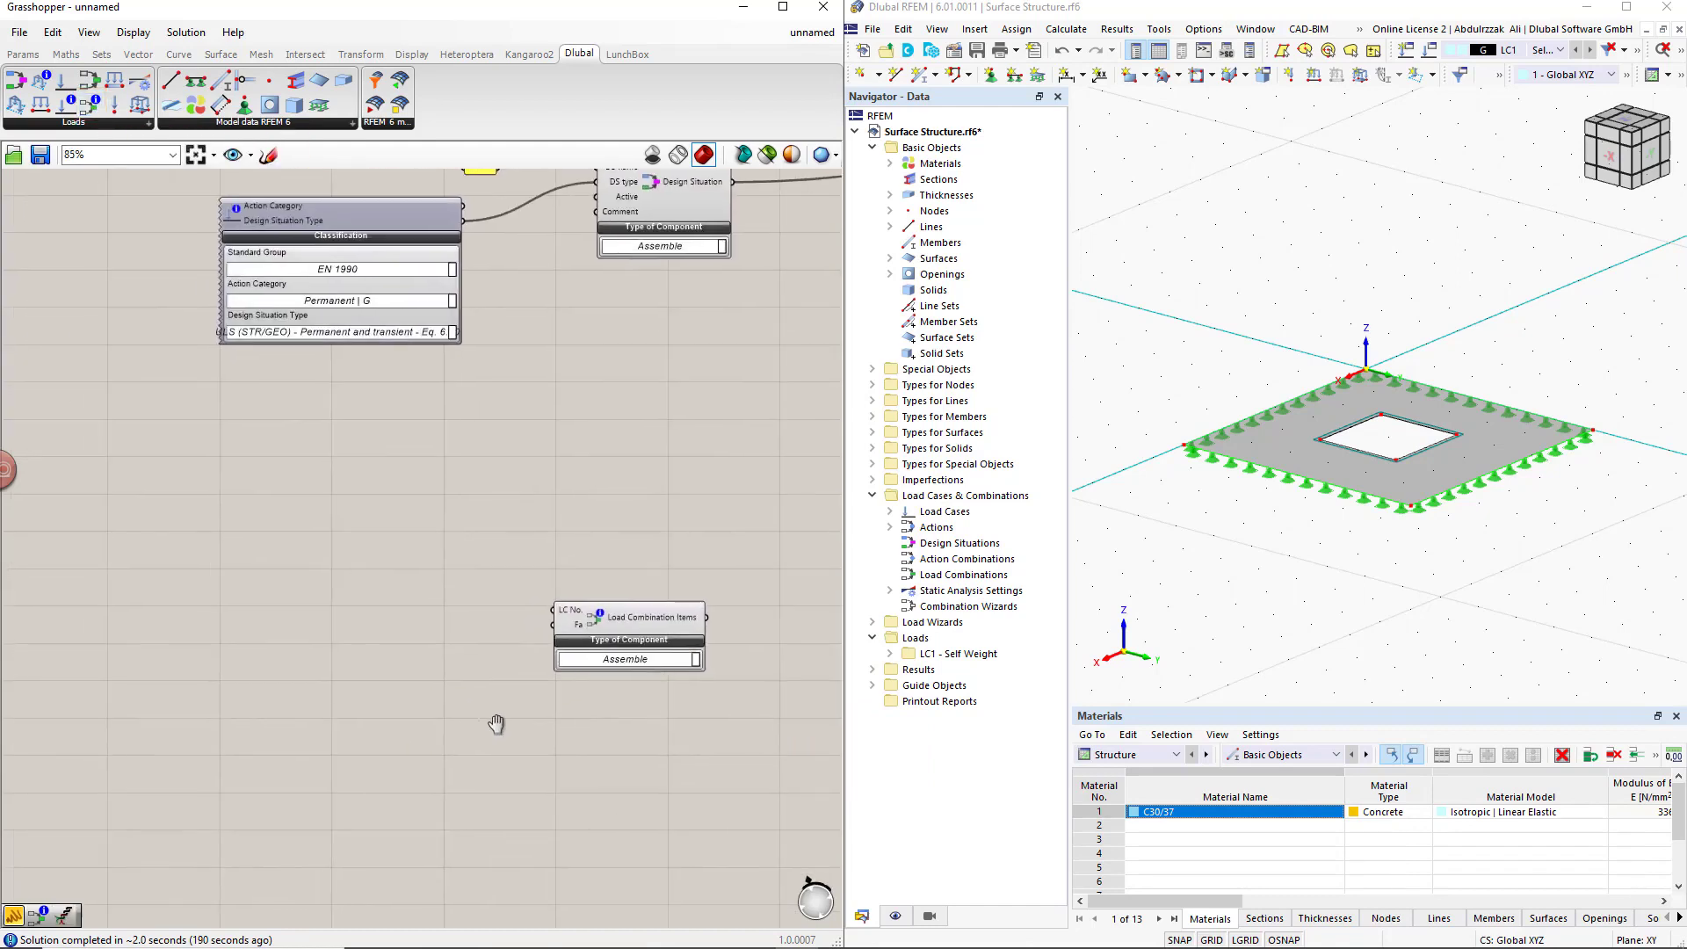
double_click(245, 535)
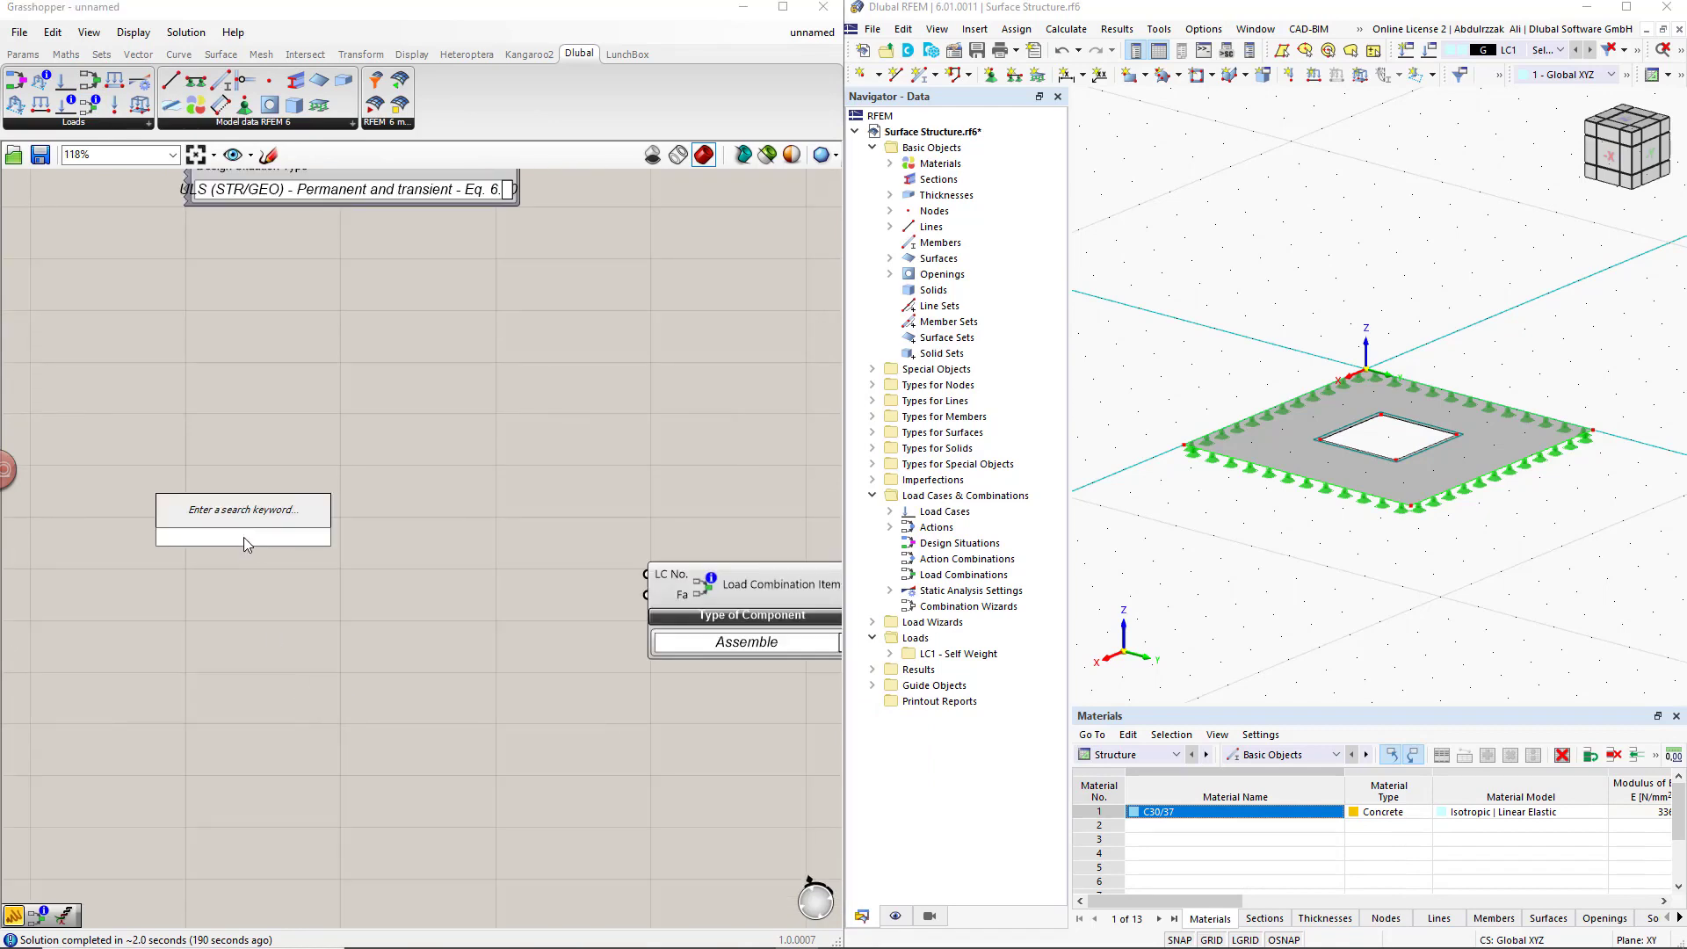
text(//)
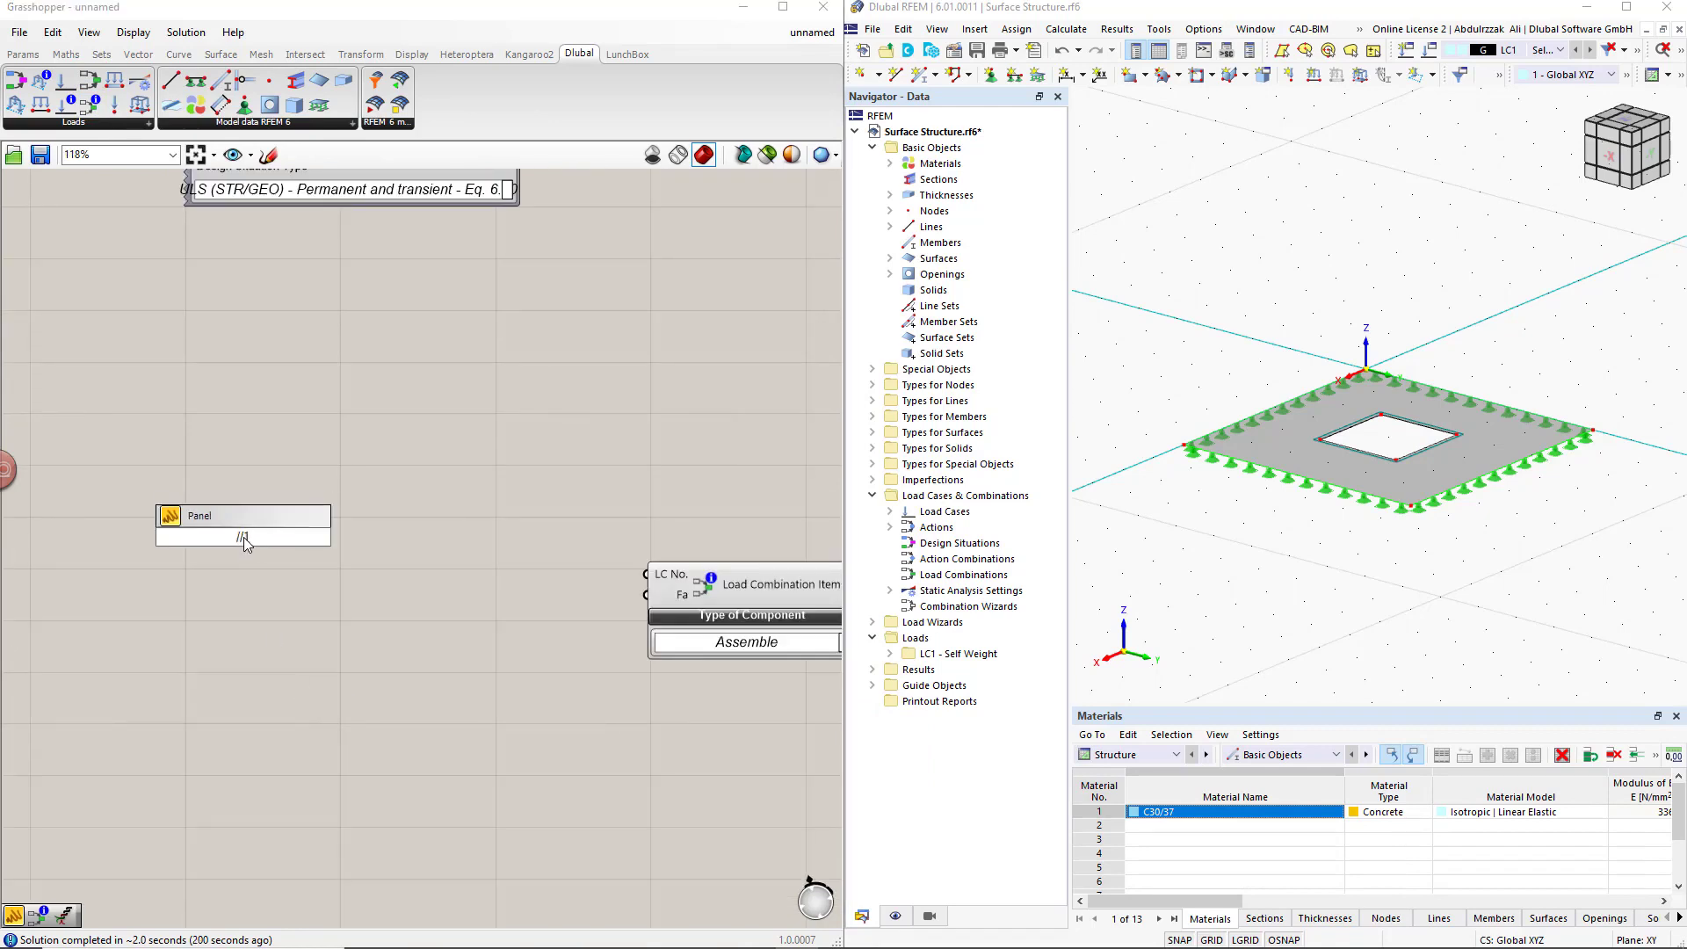
text(1)
key(Return)
click(249, 549)
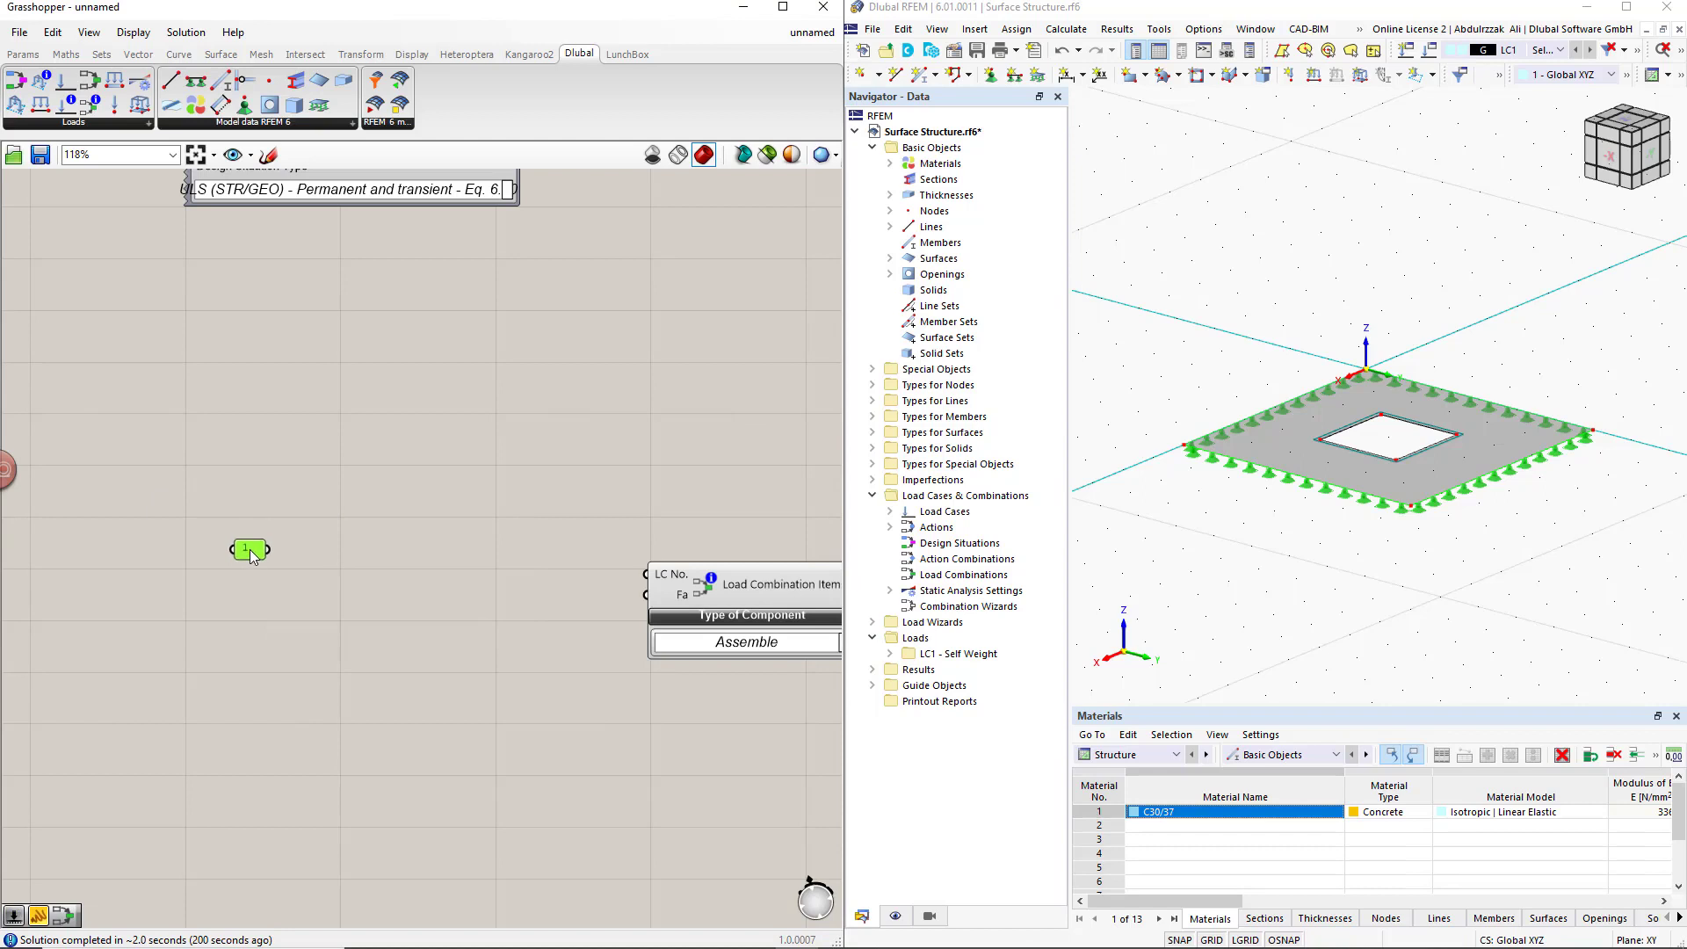
Duplicate the panel directly below the original and set the copy's content to 1.35
alt+drag(248, 549, 244, 624)
double_click(239, 626)
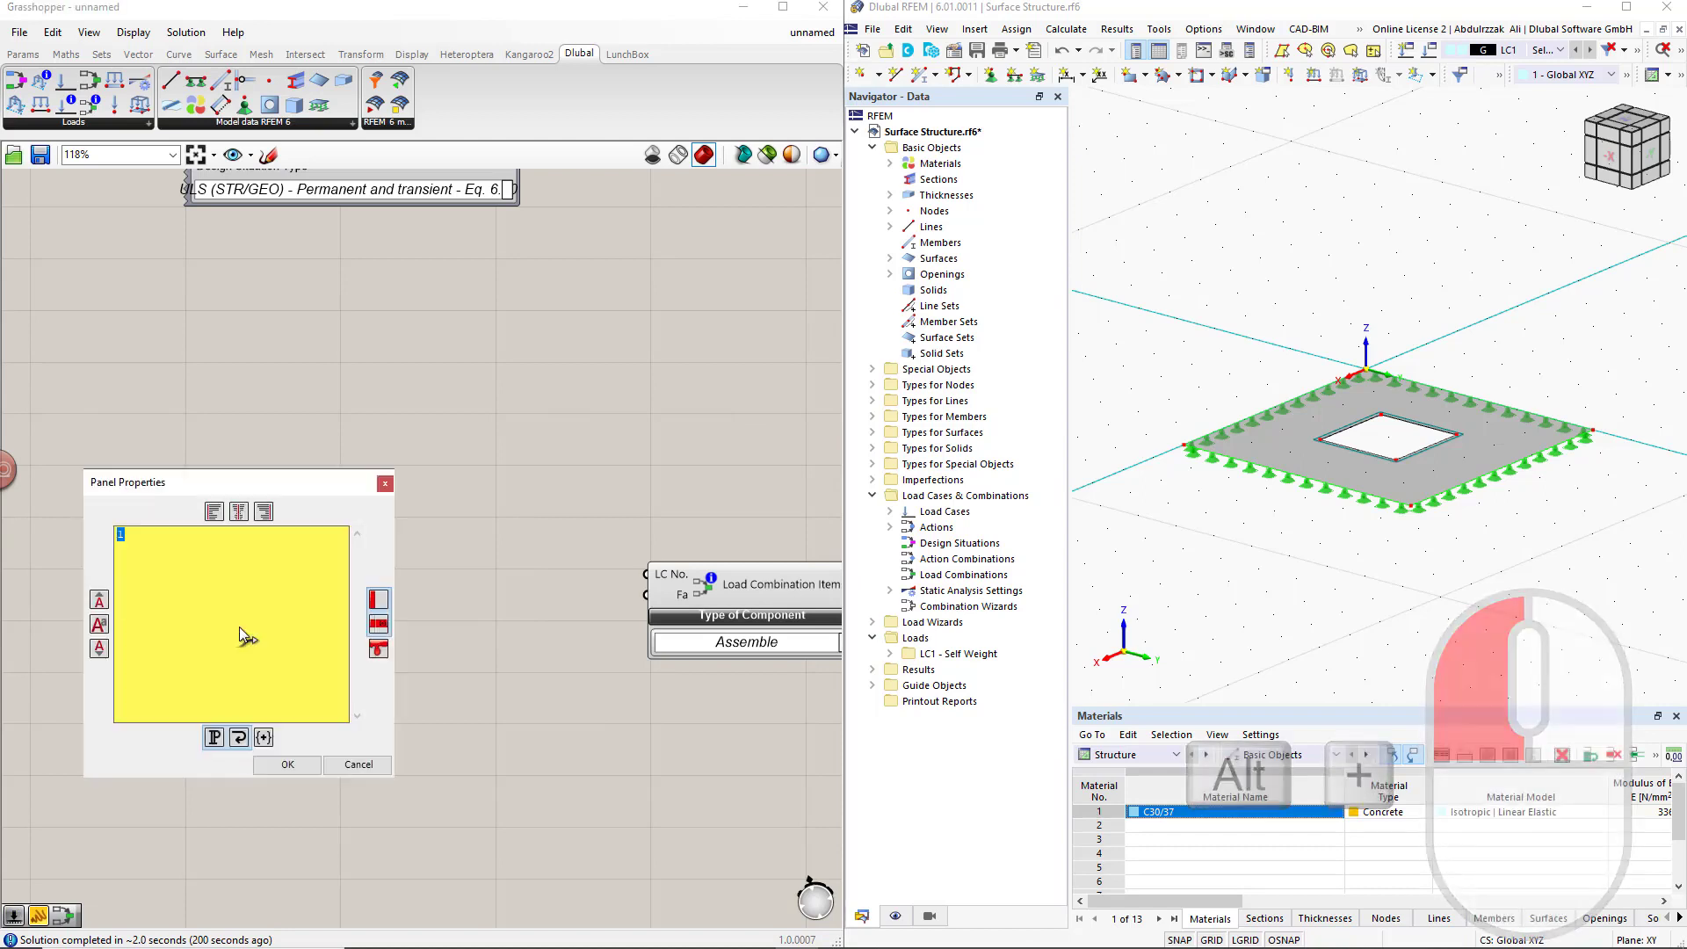
text(.35)
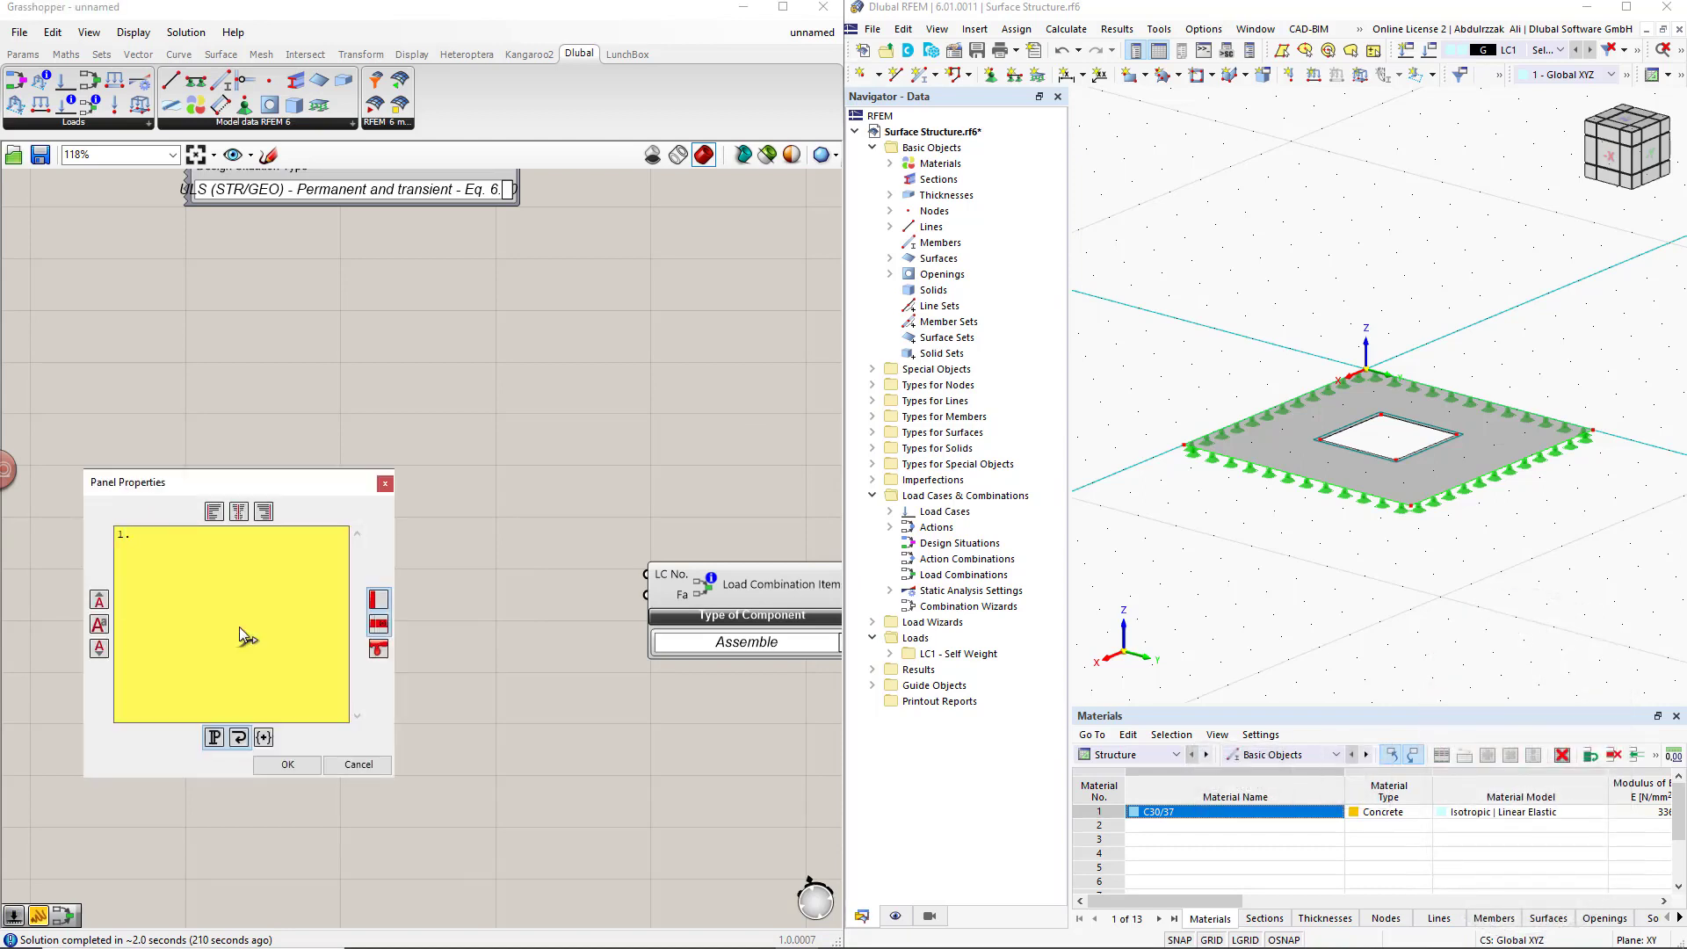
click(287, 764)
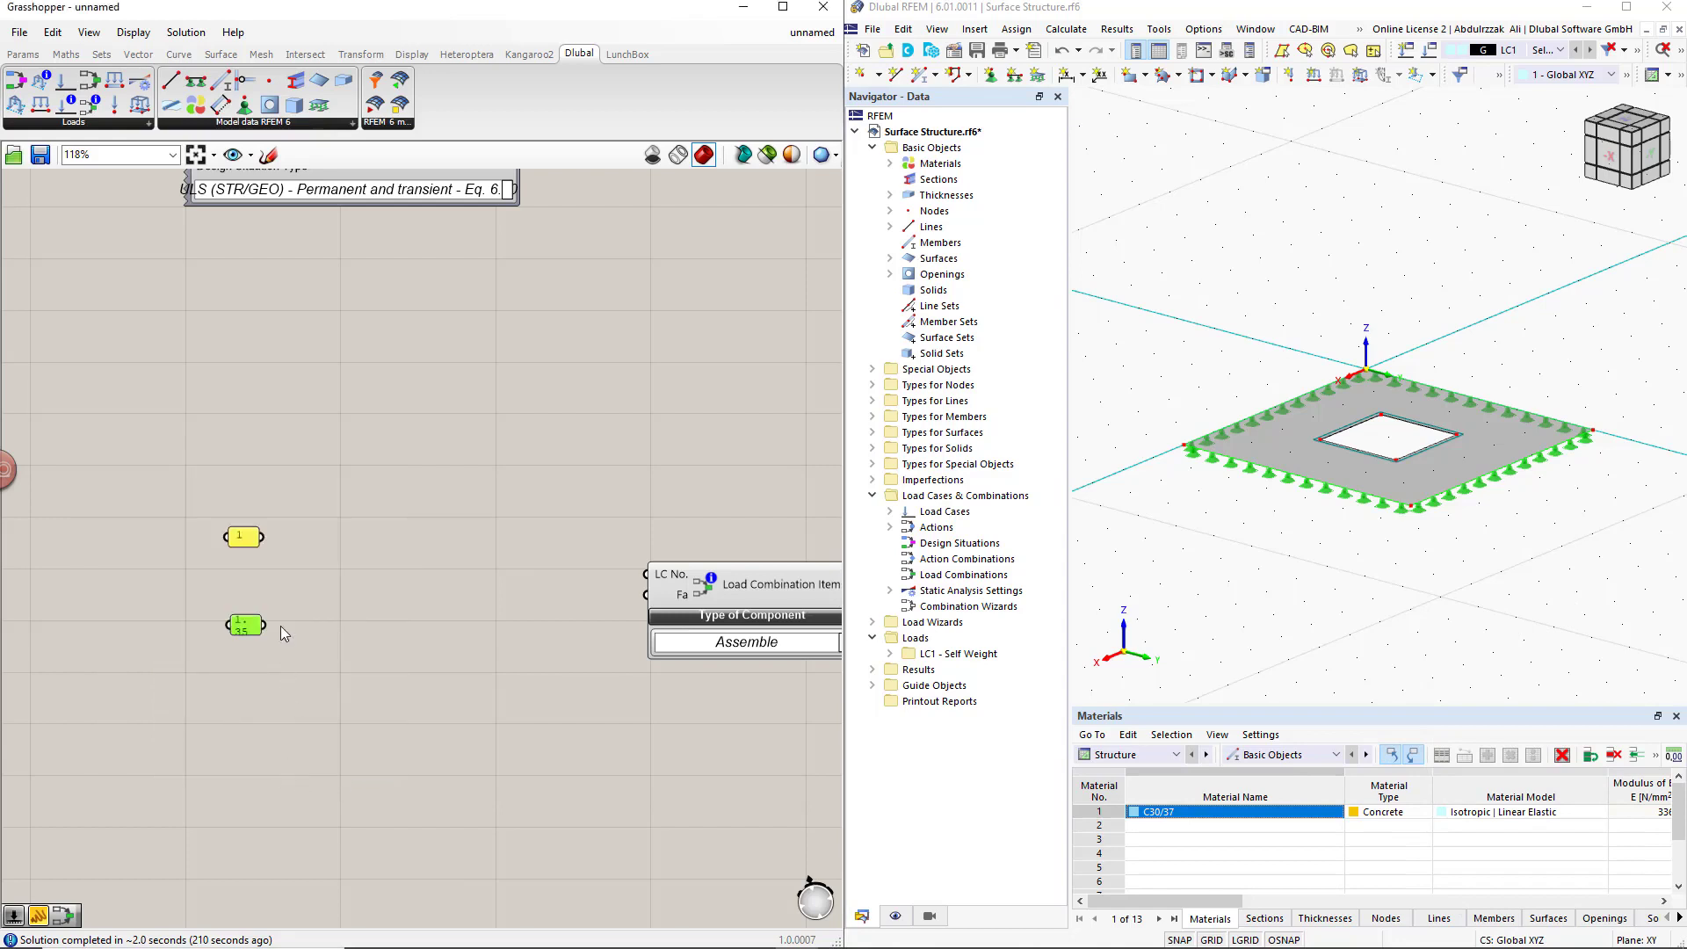
Turn off multiline data for the 1 and 1.35 panels and enlarge both so their item indices fit
right_click(246, 538)
right_click(283, 585)
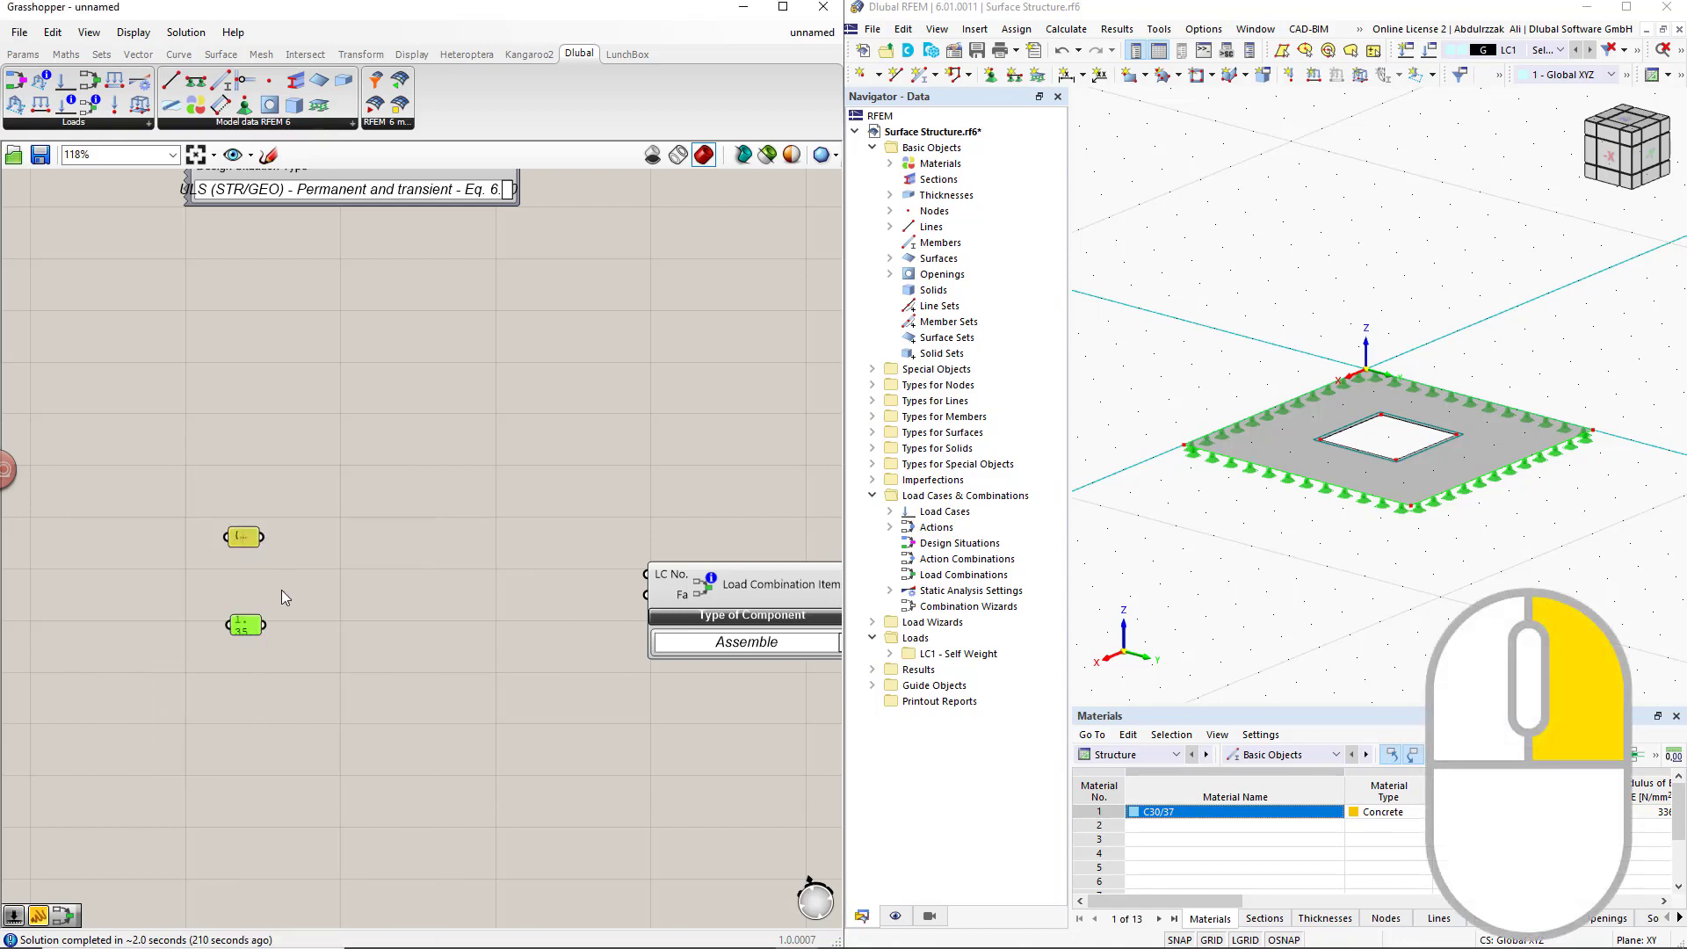
right_click(246, 631)
click(272, 572)
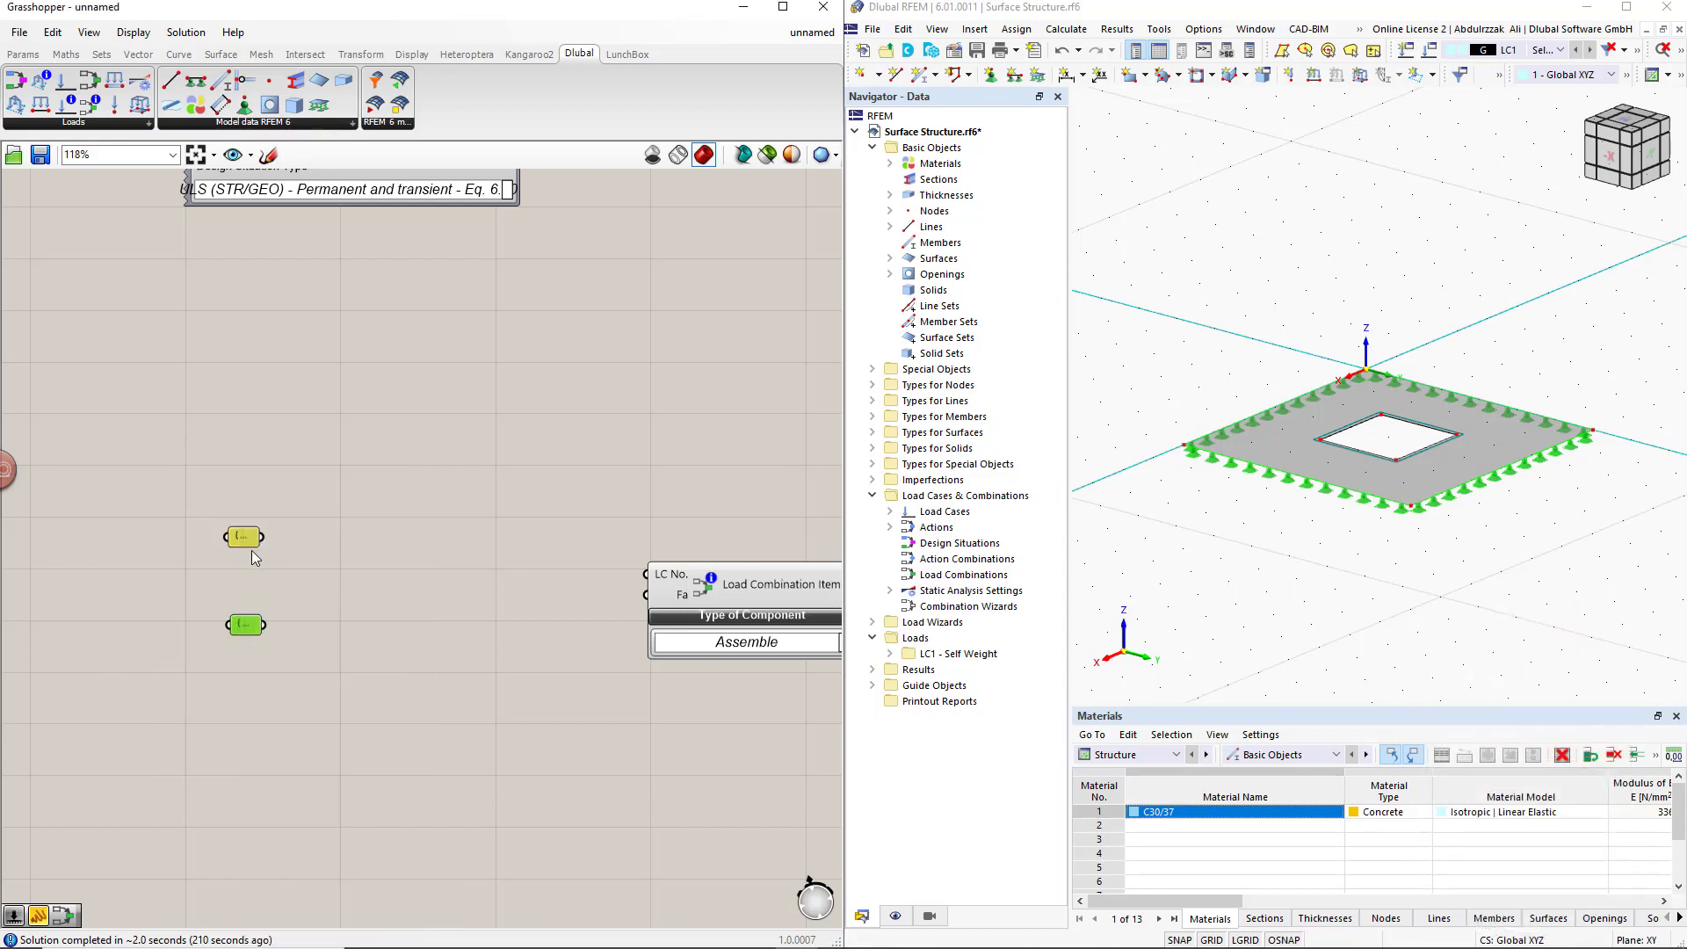
drag(254, 542, 313, 673)
Connect the panel with 1 to the LC No. input and the panel with 1.35 to the Fa input of Load Combination Items
right_drag(505, 676, 396, 668)
drag(200, 543, 537, 564)
drag(209, 648, 537, 585)
Connect the Load Combination Items output to the Items input of the Load Combination component
scroll(527, 604, down, 3)
right_drag(662, 698, 464, 615)
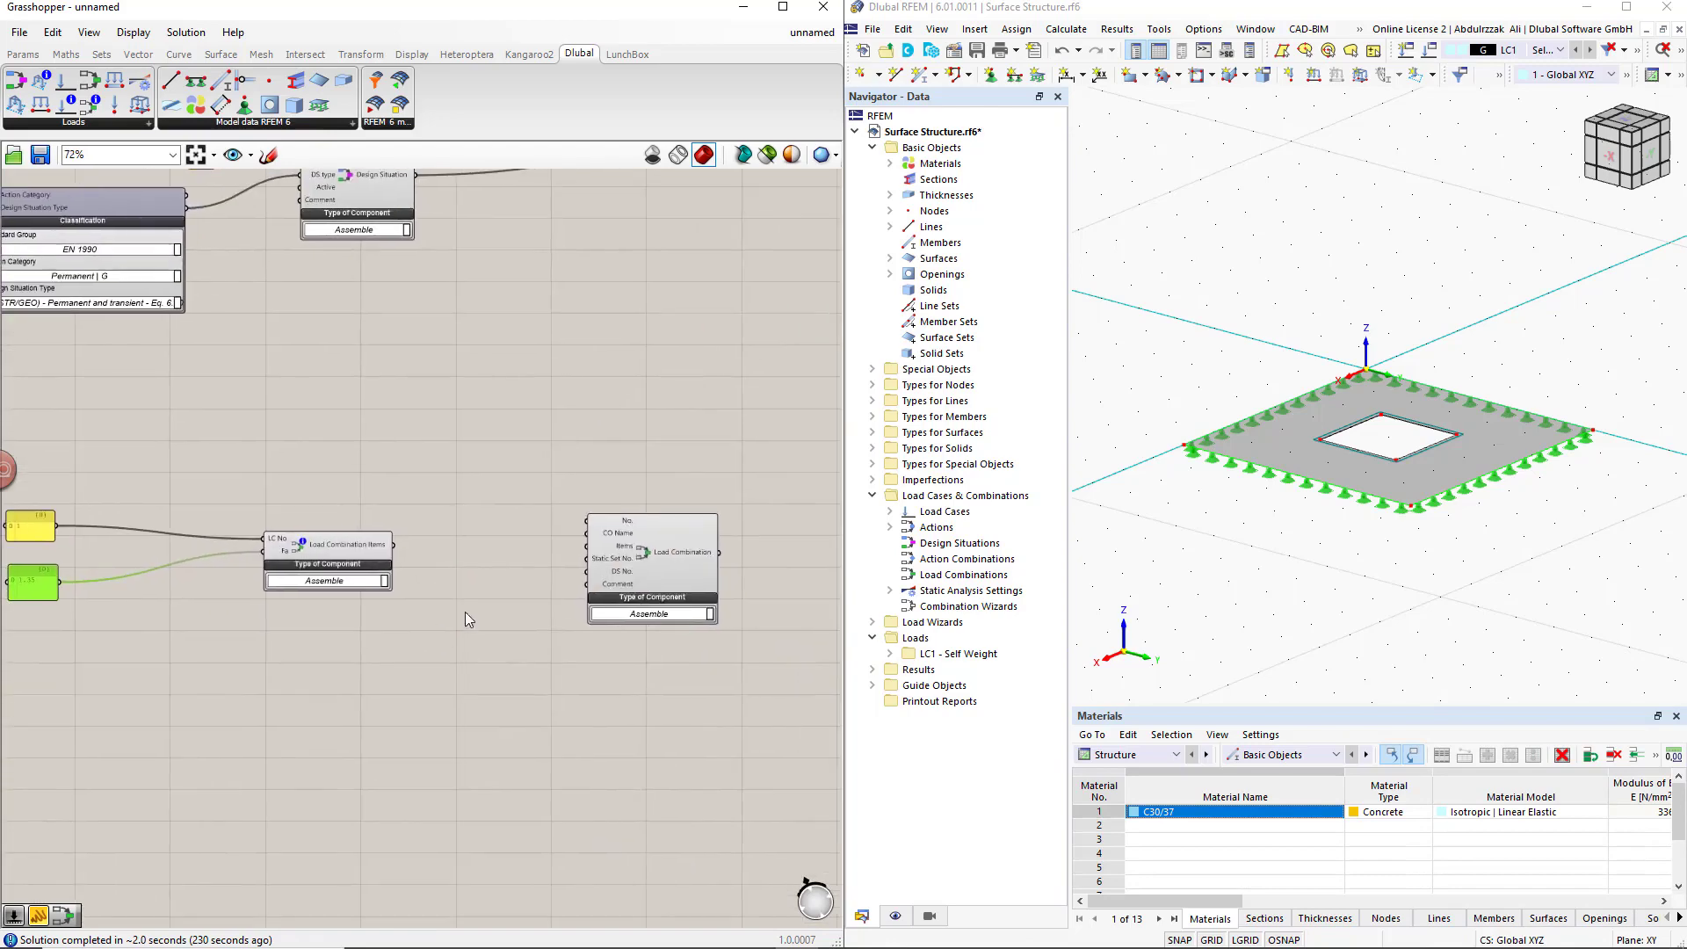
scroll(464, 616, up, 2)
drag(364, 526, 630, 536)
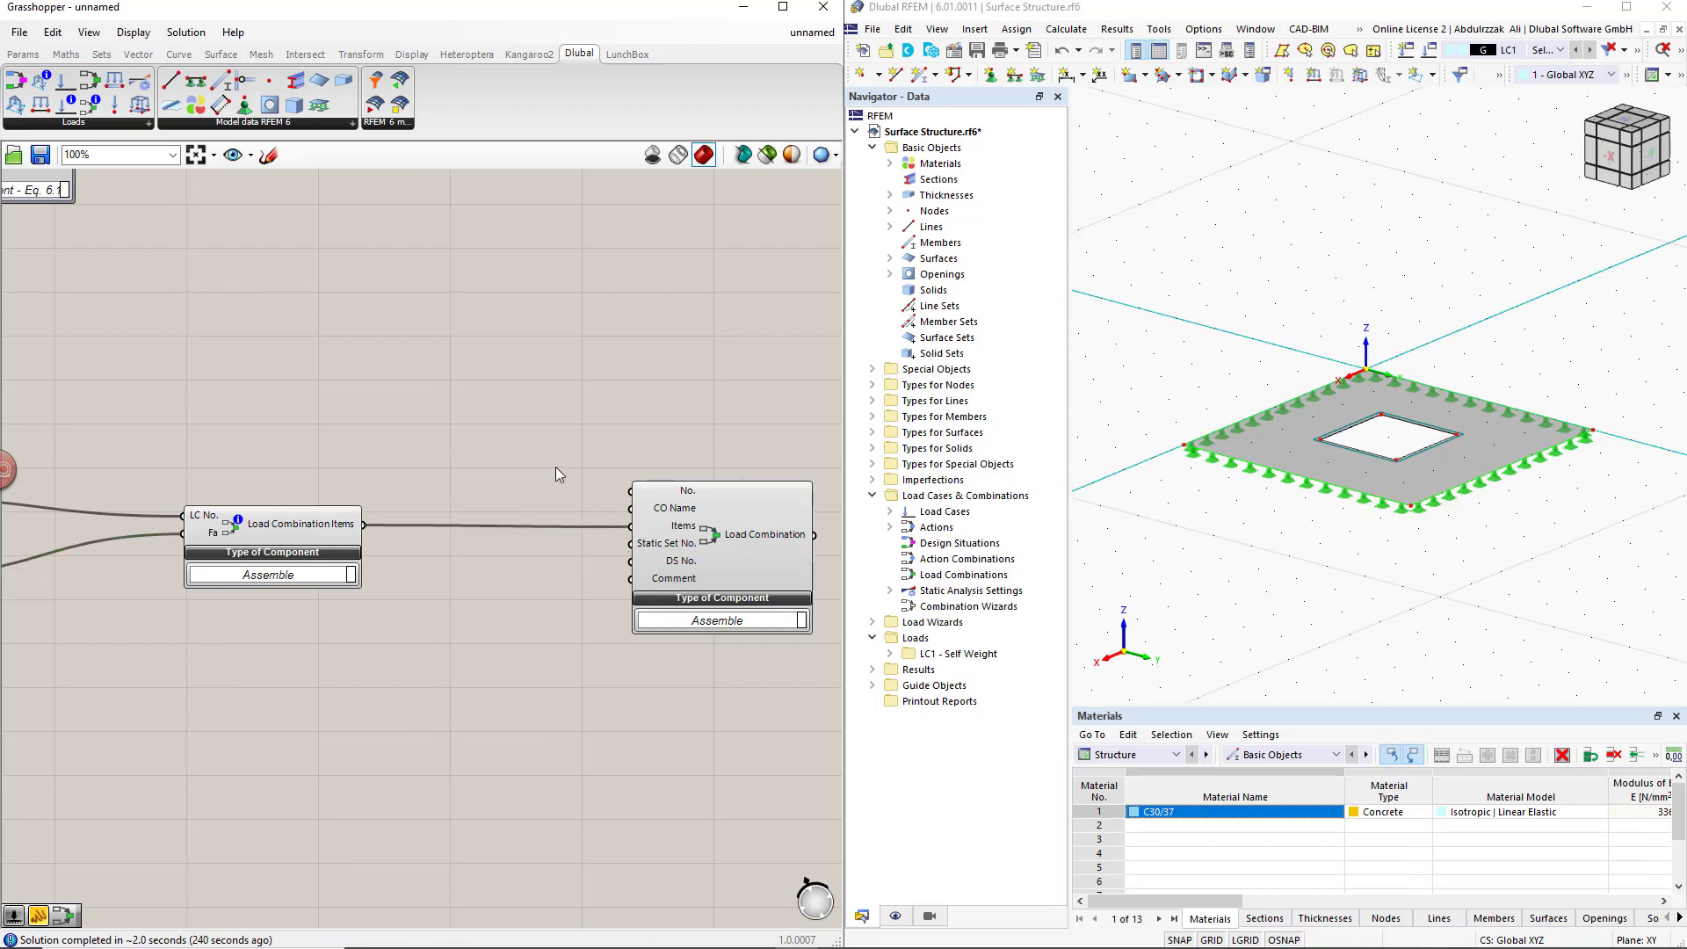
Create a panel reading CO1 ULS above the Items wire and connect it to the Load Combination's CO Name input
double_click(499, 415)
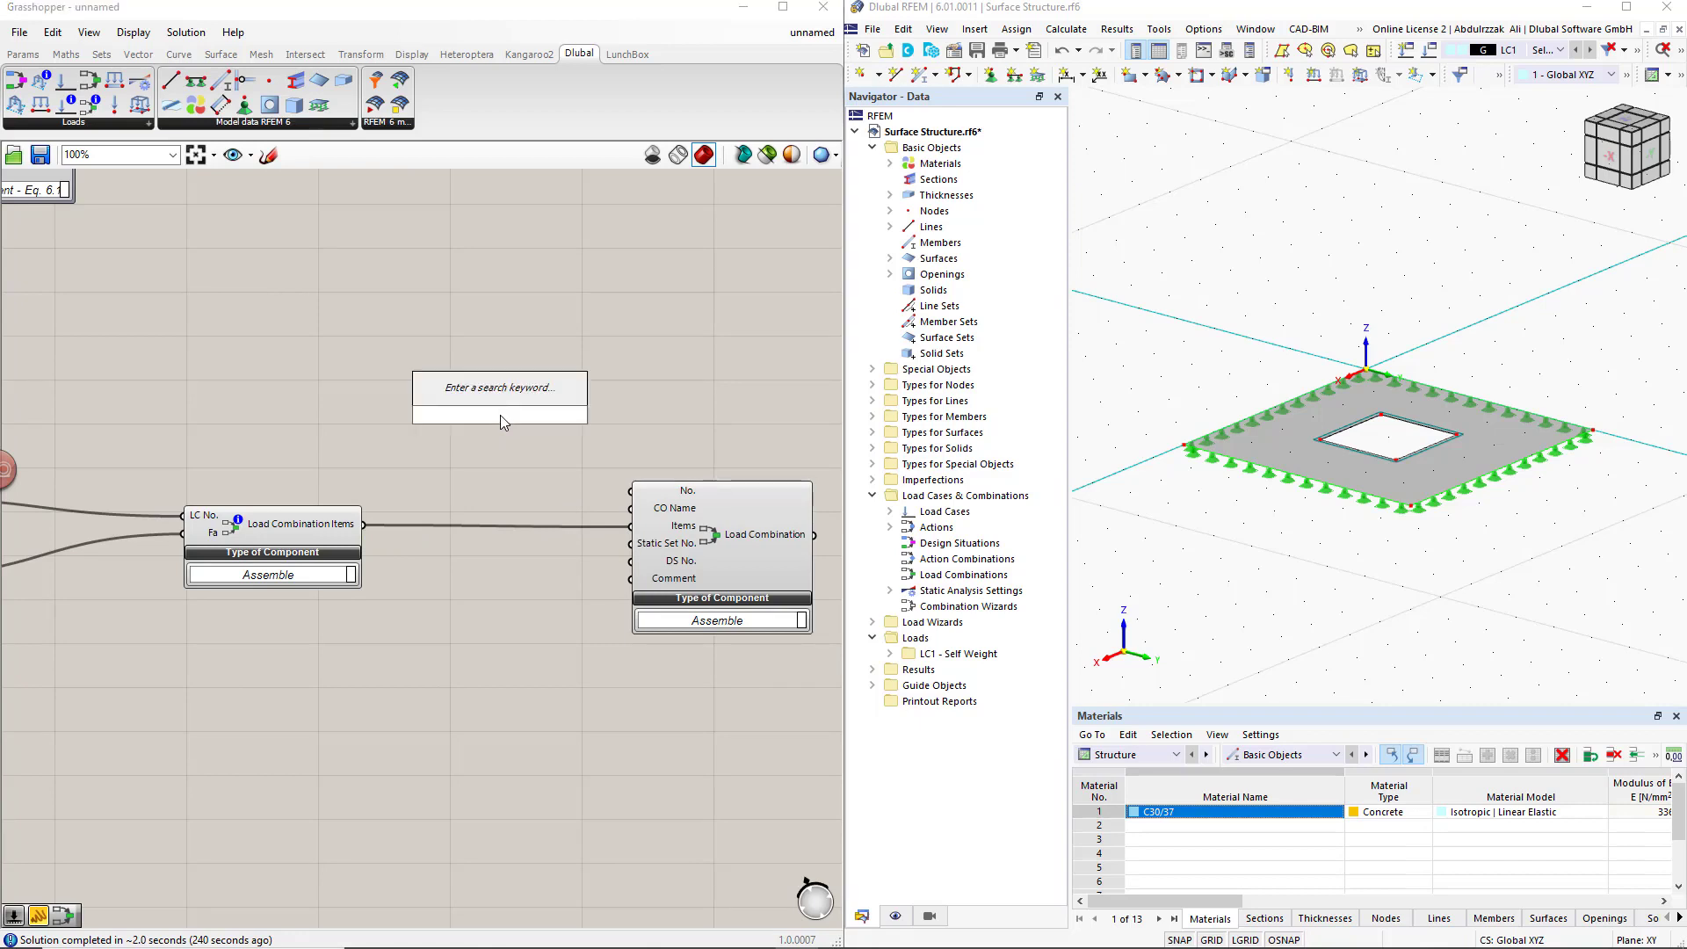
text(//CO1 ULS)
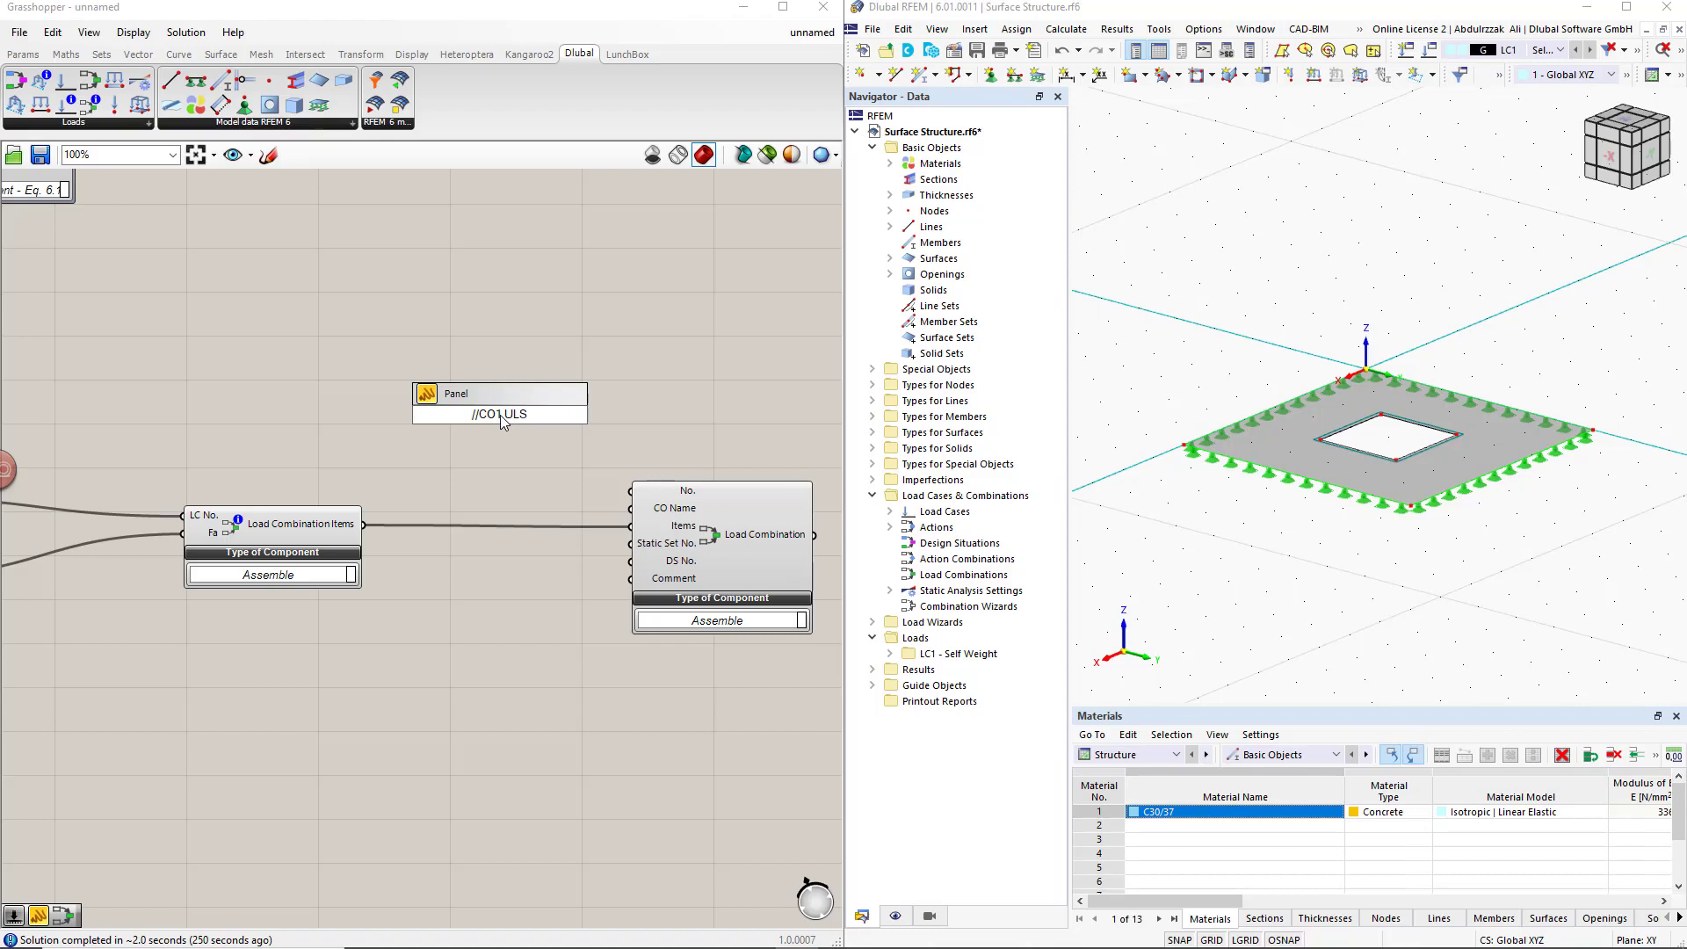
key(Return)
drag(533, 415, 630, 508)
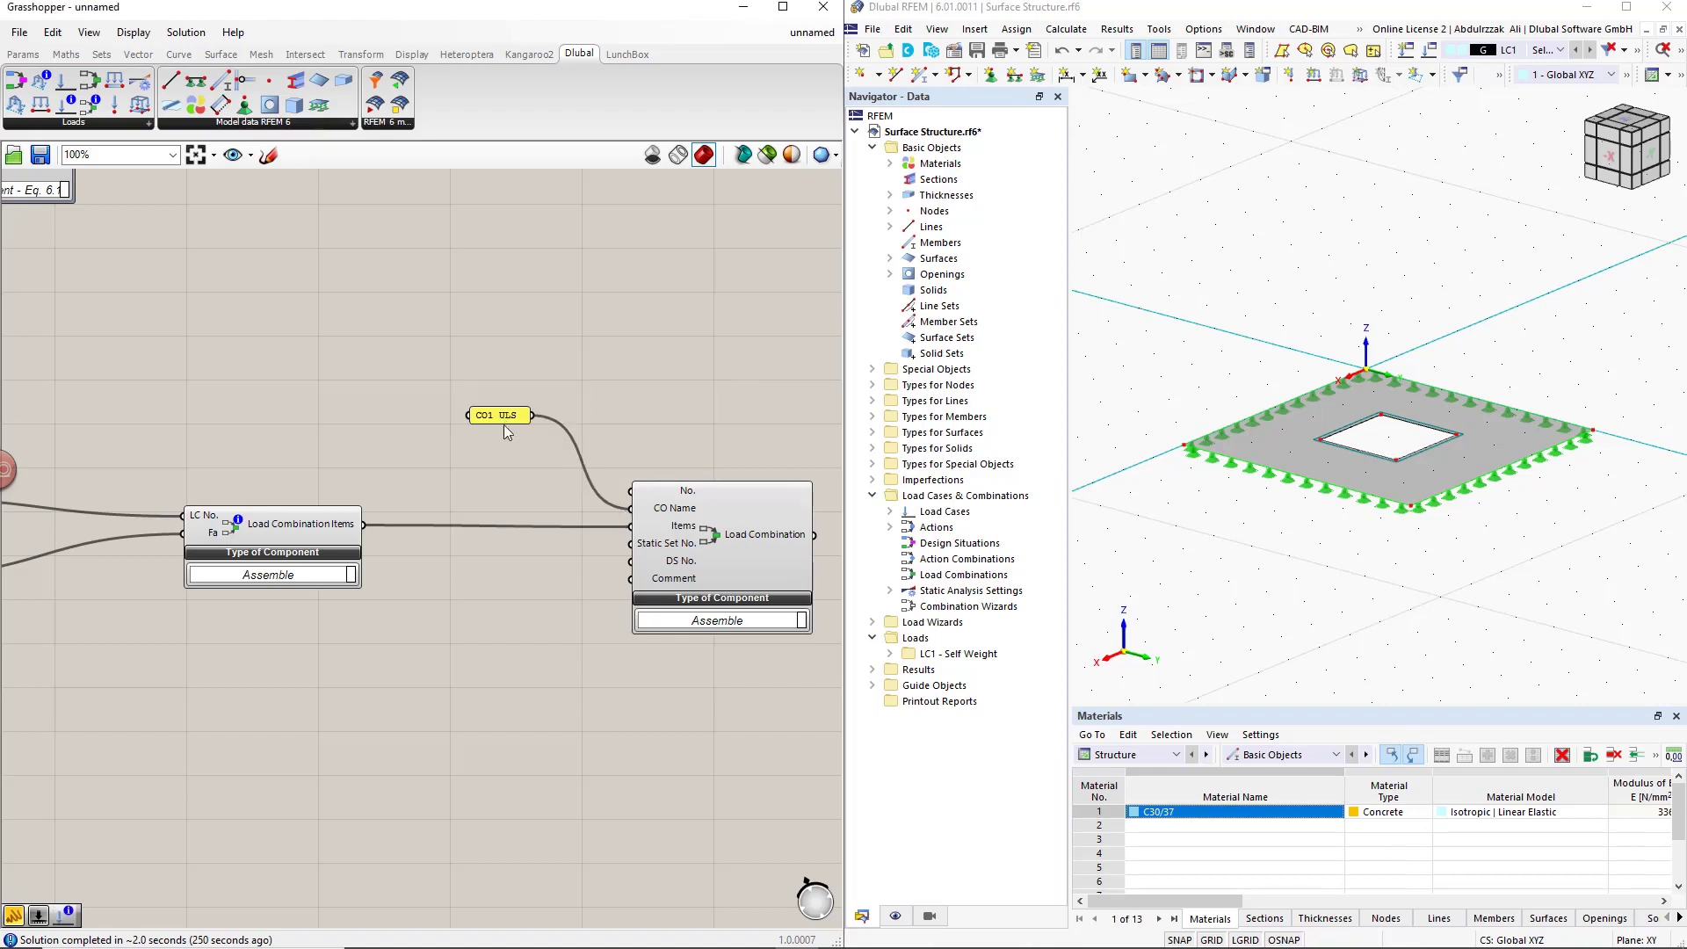
Duplicate the CO1 ULS panel below the Items wire and set the copy's content to 1
alt+drag(509, 414, 515, 617)
double_click(509, 613)
text(1)
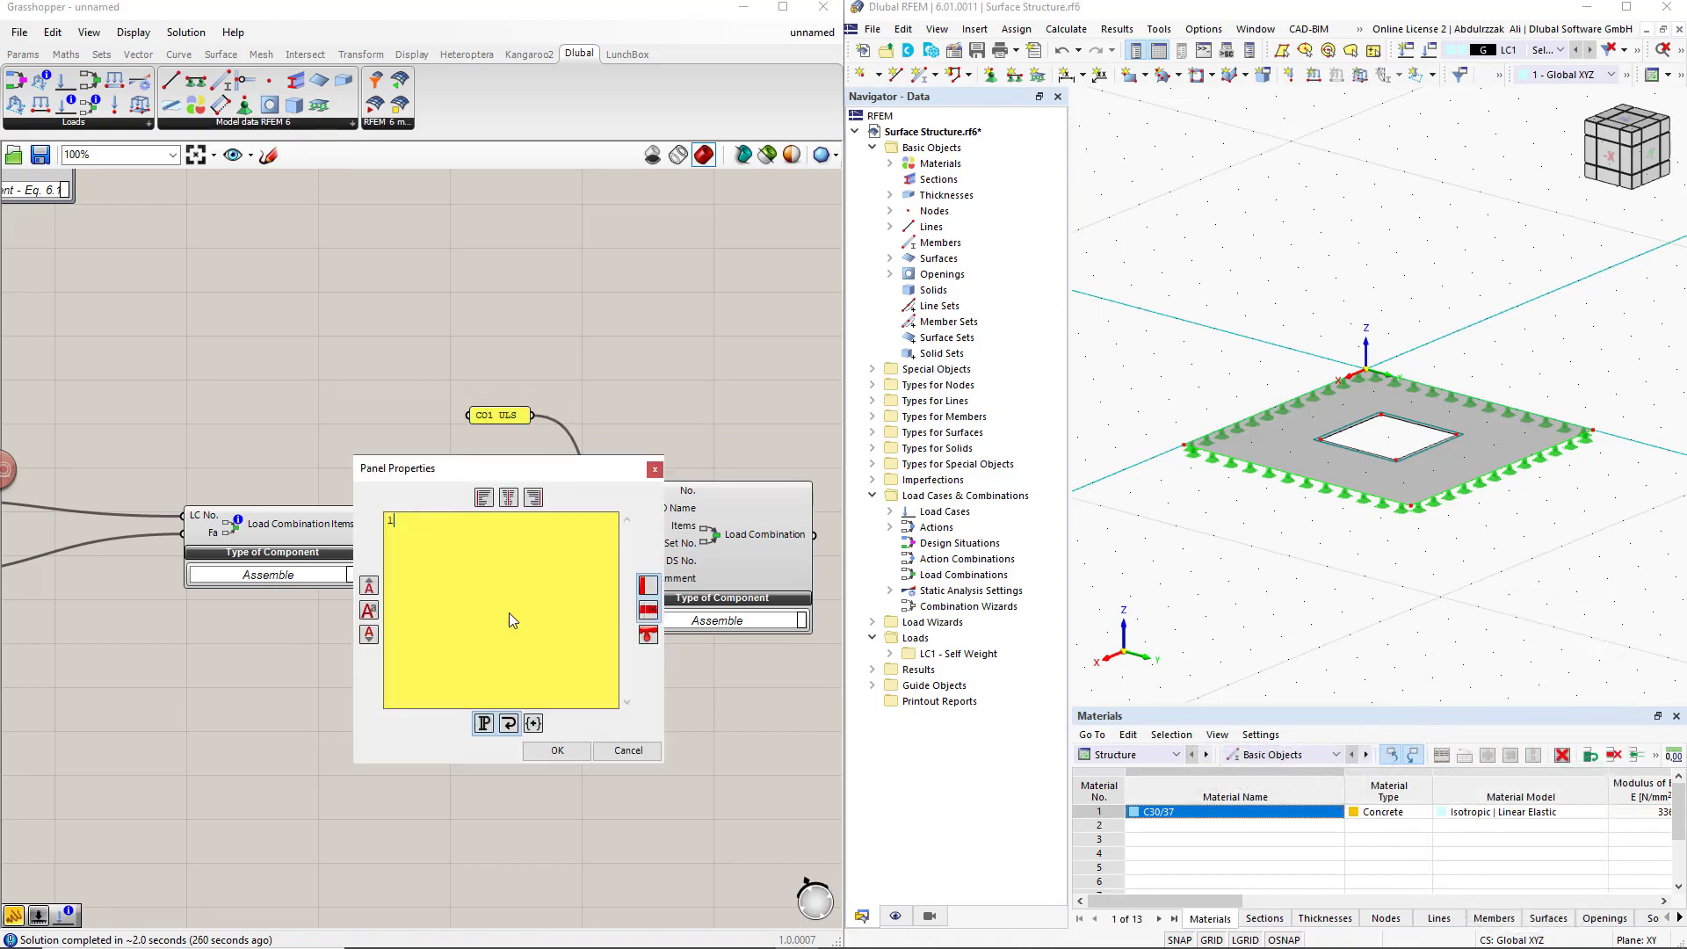
click(554, 748)
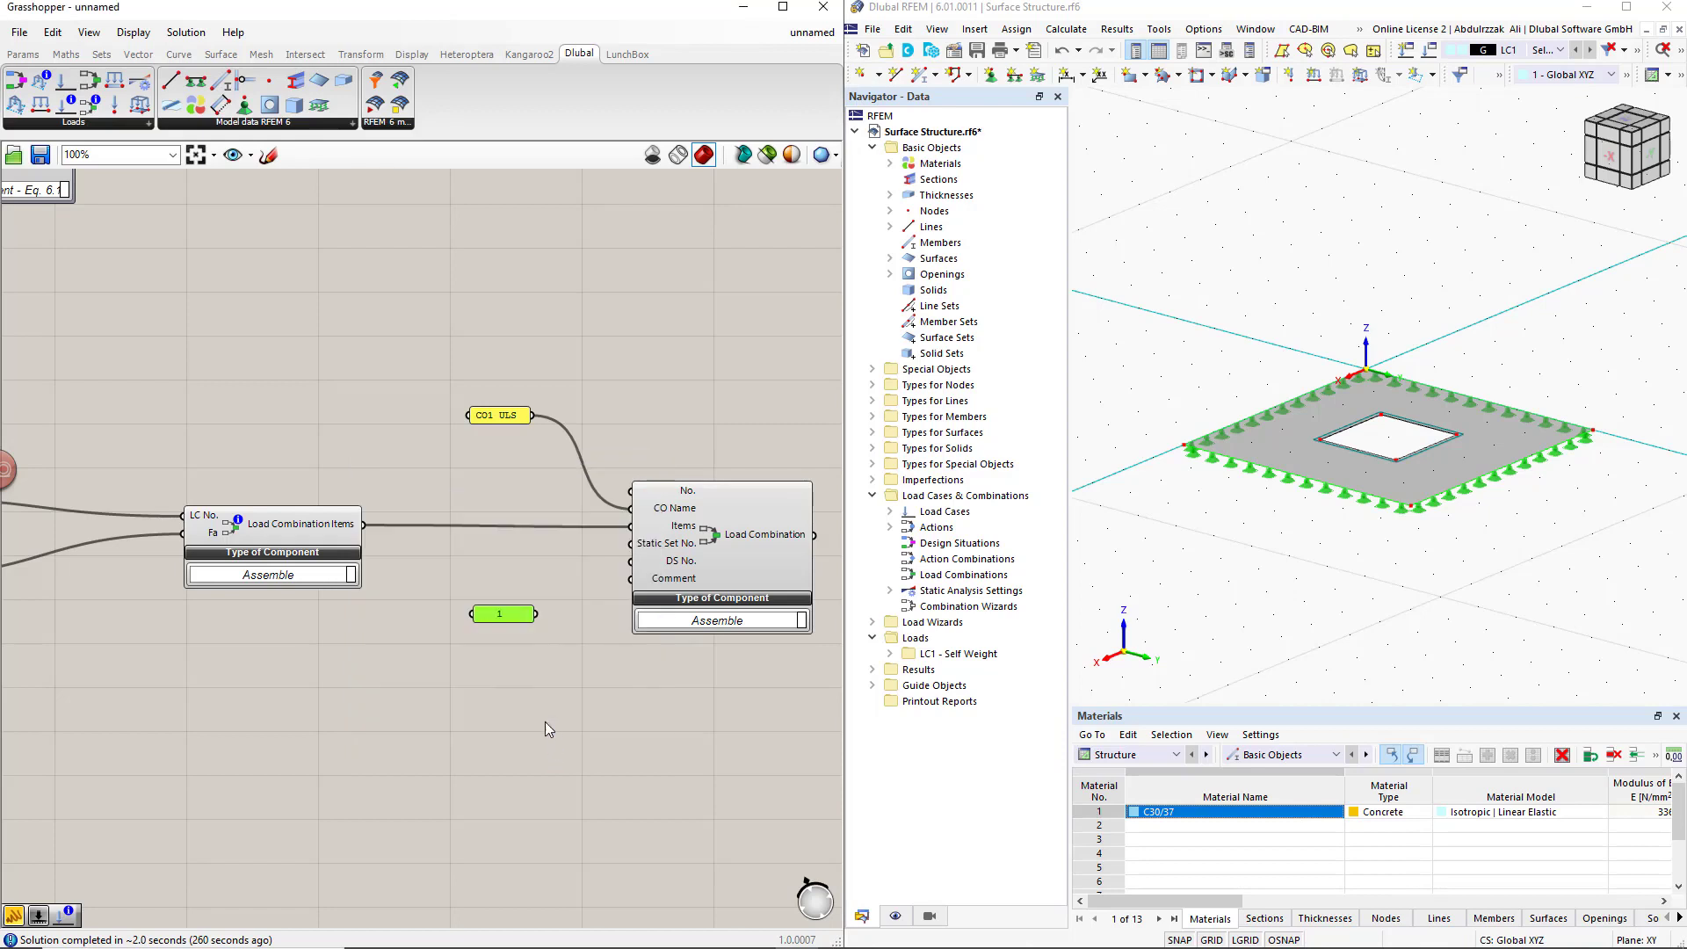
Turn off multiline data for the CO1 ULS panel and enlarge it to fit its indexed text
right_click(498, 419)
click(538, 457)
drag(476, 422, 406, 457)
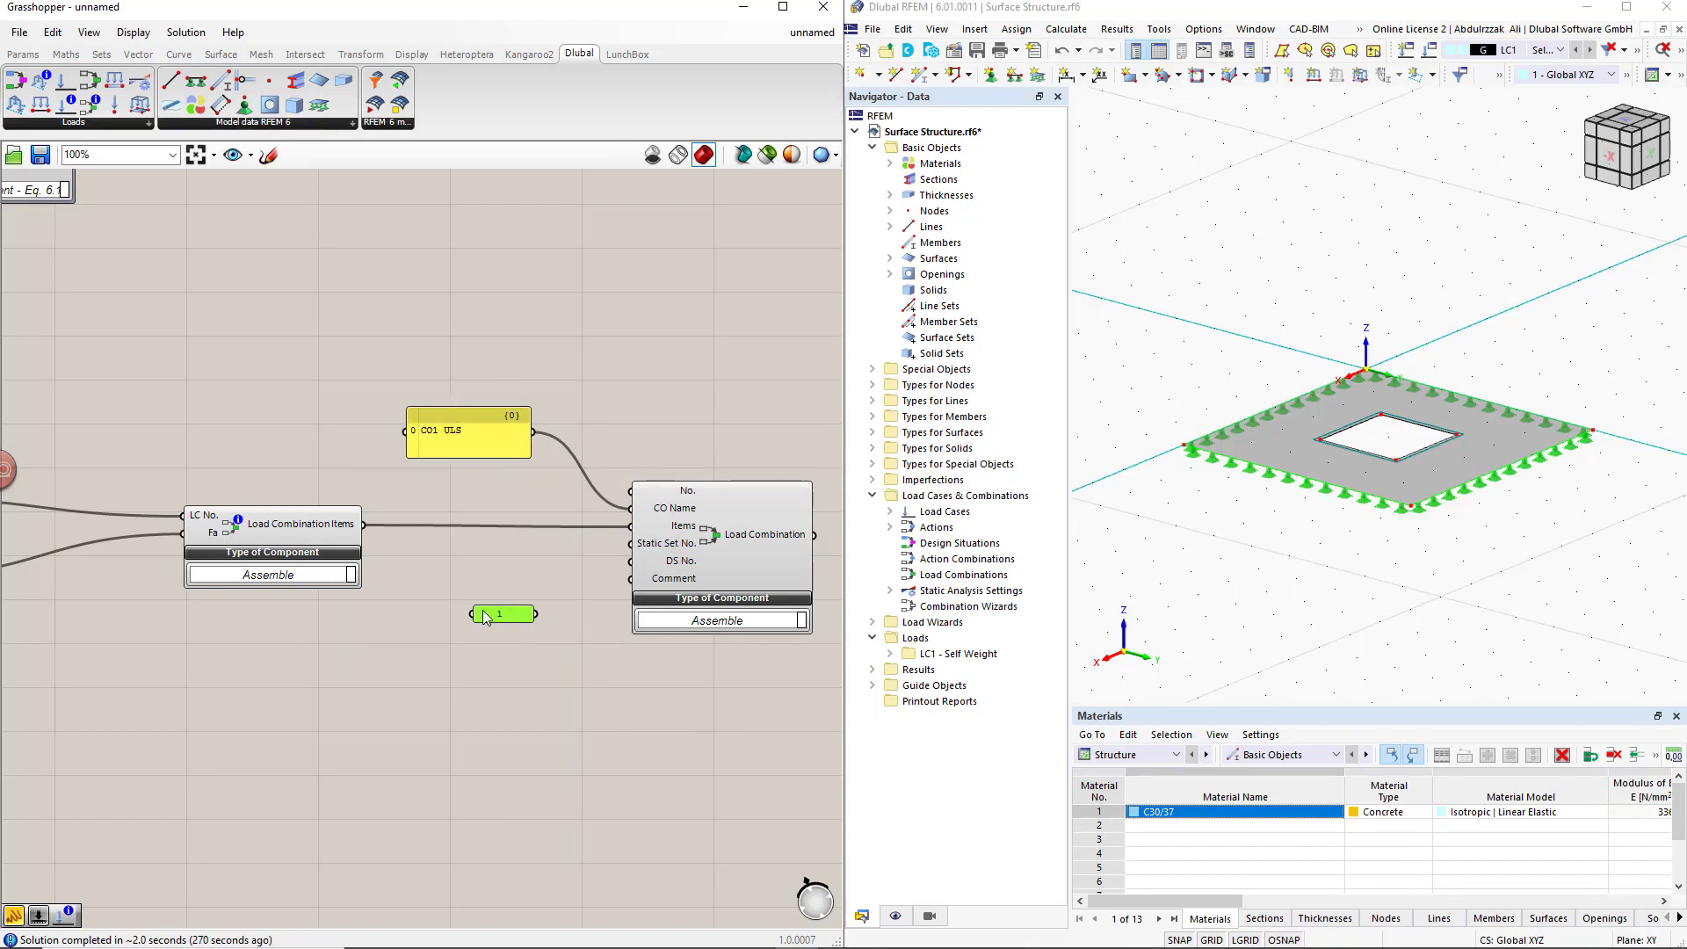
Enlarge the panel containing 1, turn off its multiline data and connect it to the Load Combination's DS No. input
drag(473, 613, 398, 657)
right_click(457, 615)
click(508, 597)
drag(536, 631, 659, 552)
Add a number slider with value 1 and connect it to the Load Combination's Static Set No. input, moving the component away from its inputs
double_click(466, 576)
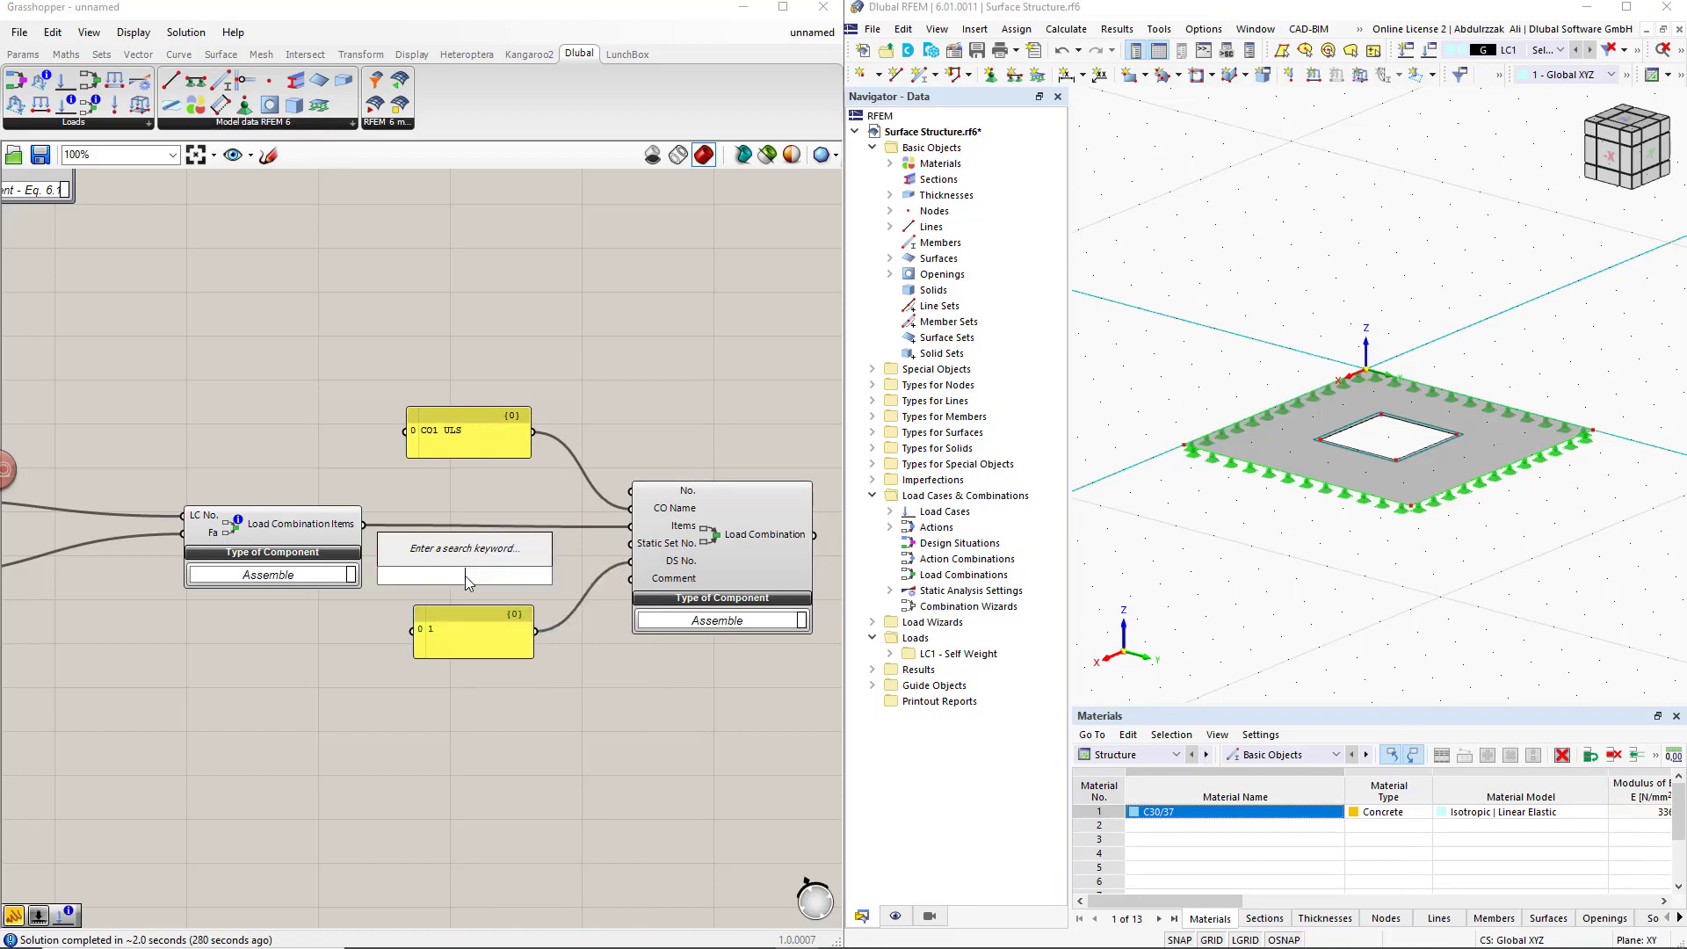
text(slider)
key(Return)
drag(530, 576, 796, 552)
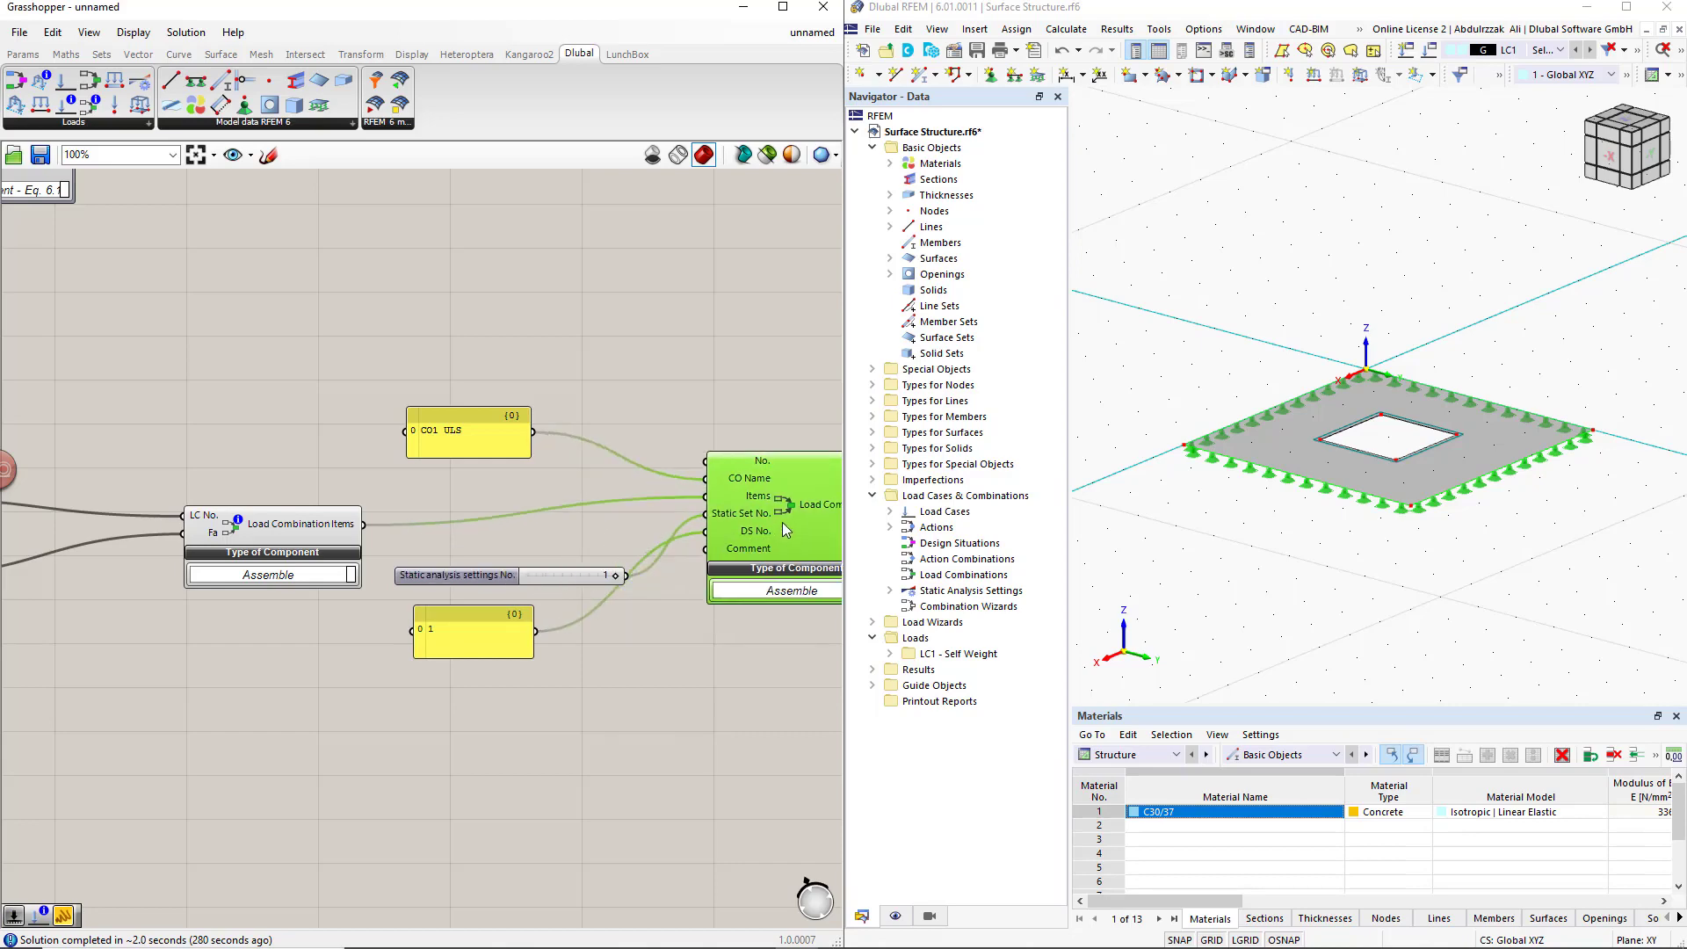
Add the Load Combination output to the RFEM export component's Input and abort the RFEM connection lock to check the load list
scroll(794, 546, down, 5)
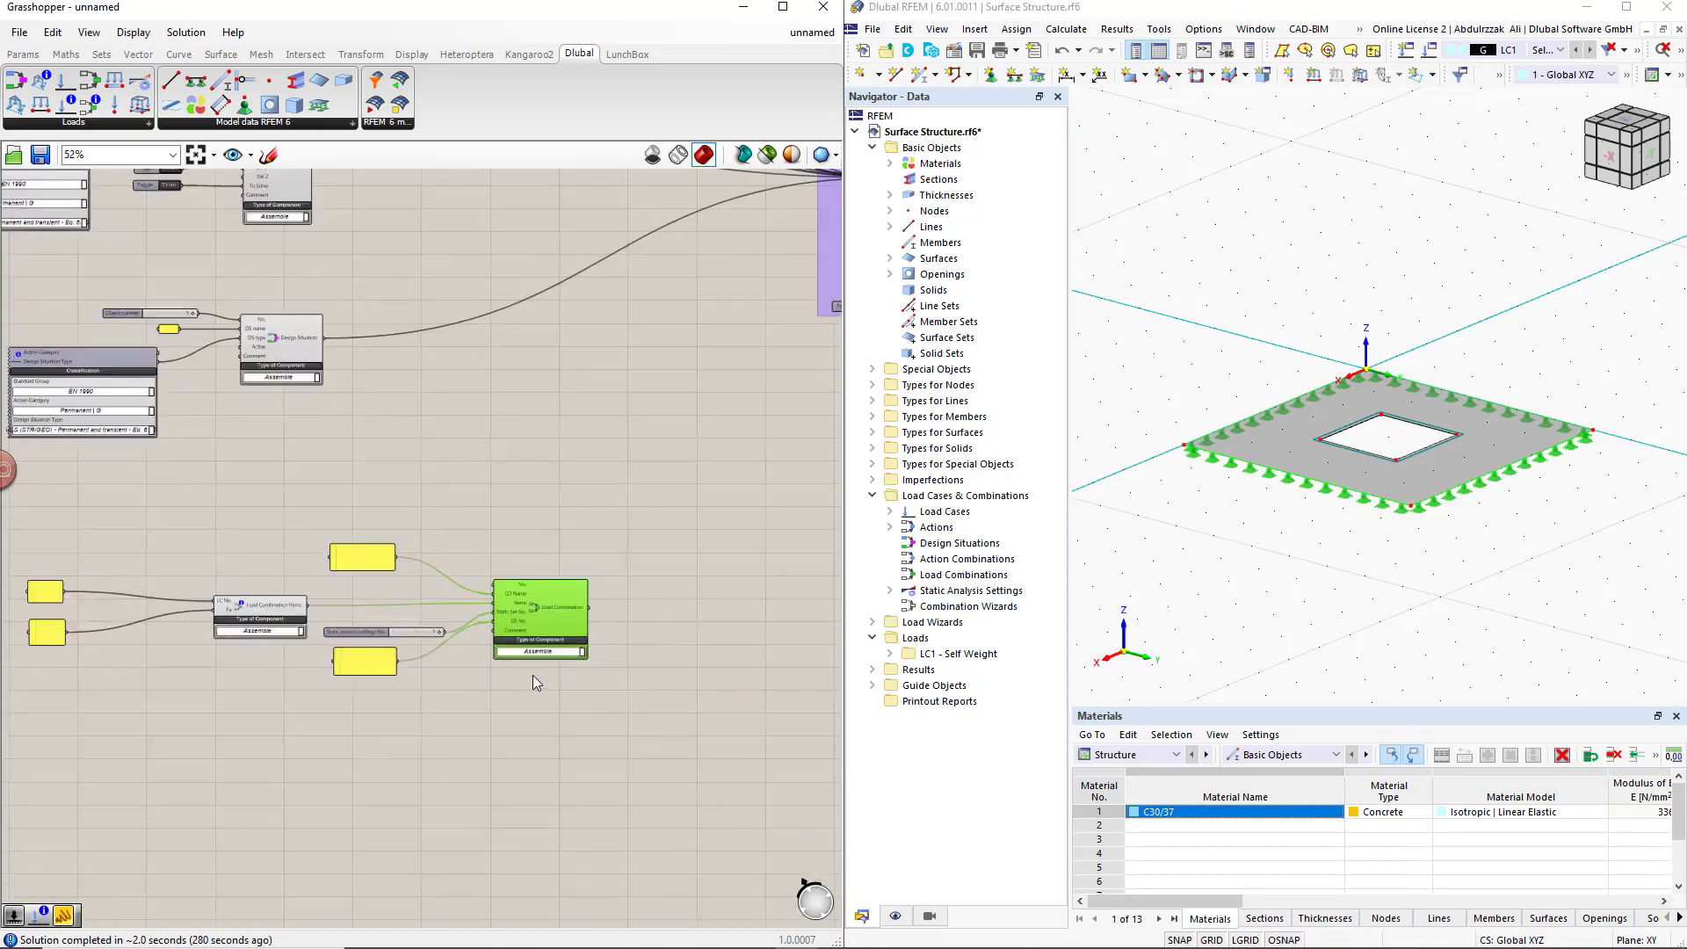
scroll(585, 589, up, 1)
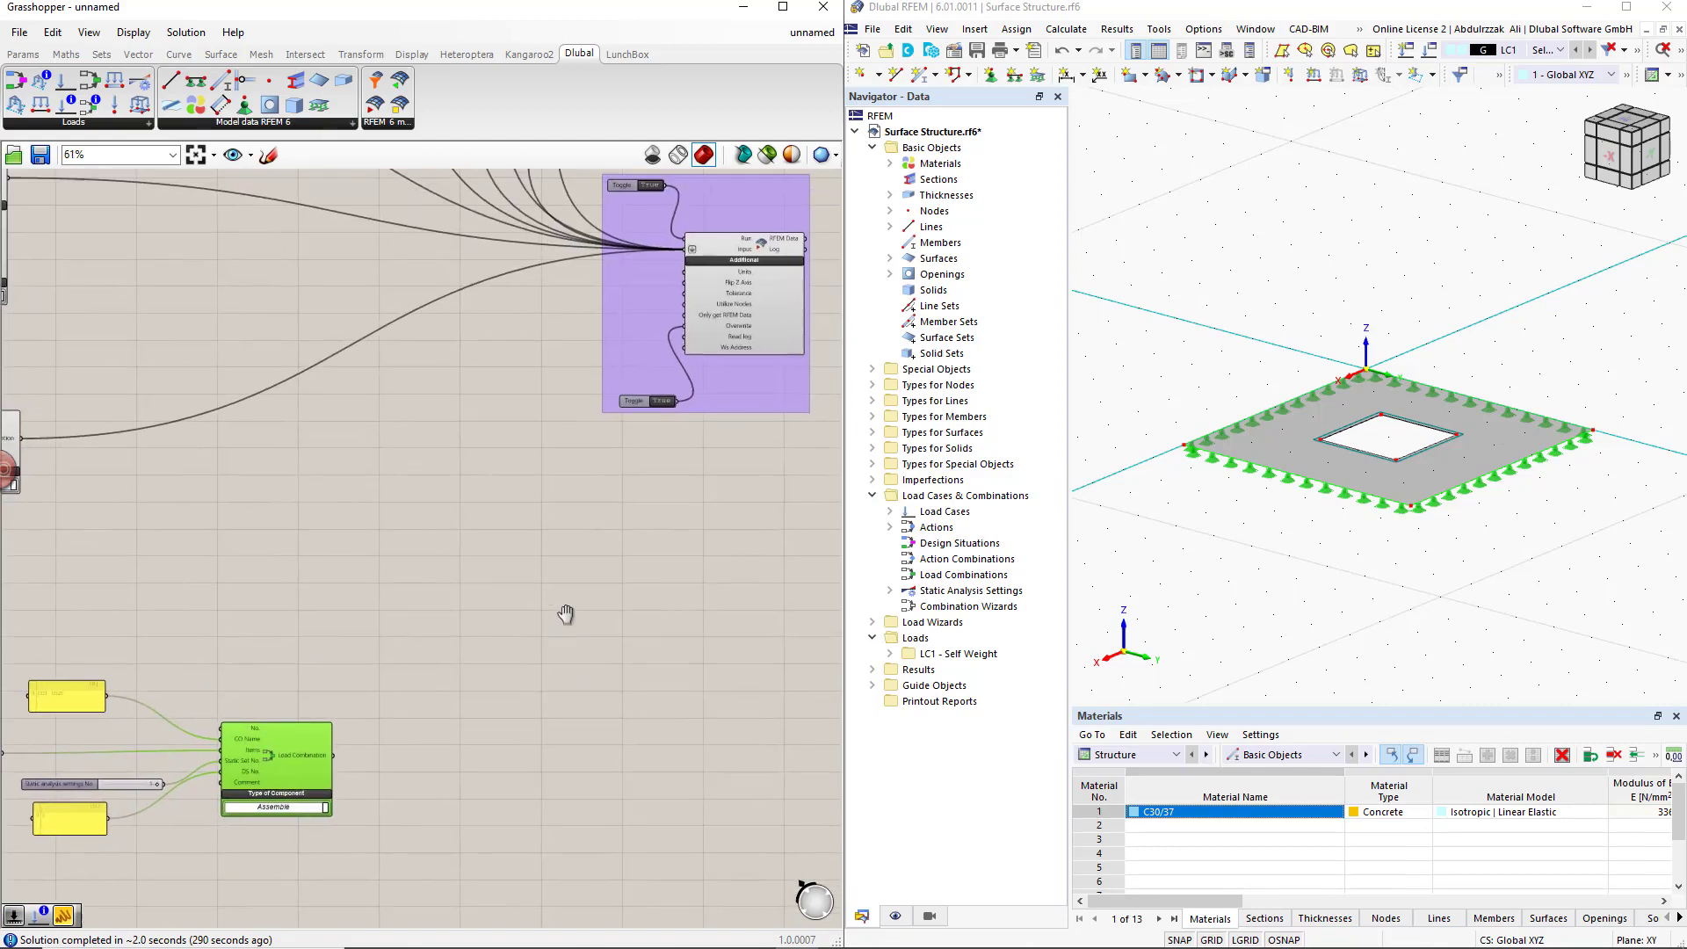
shift+drag(334, 754, 689, 255)
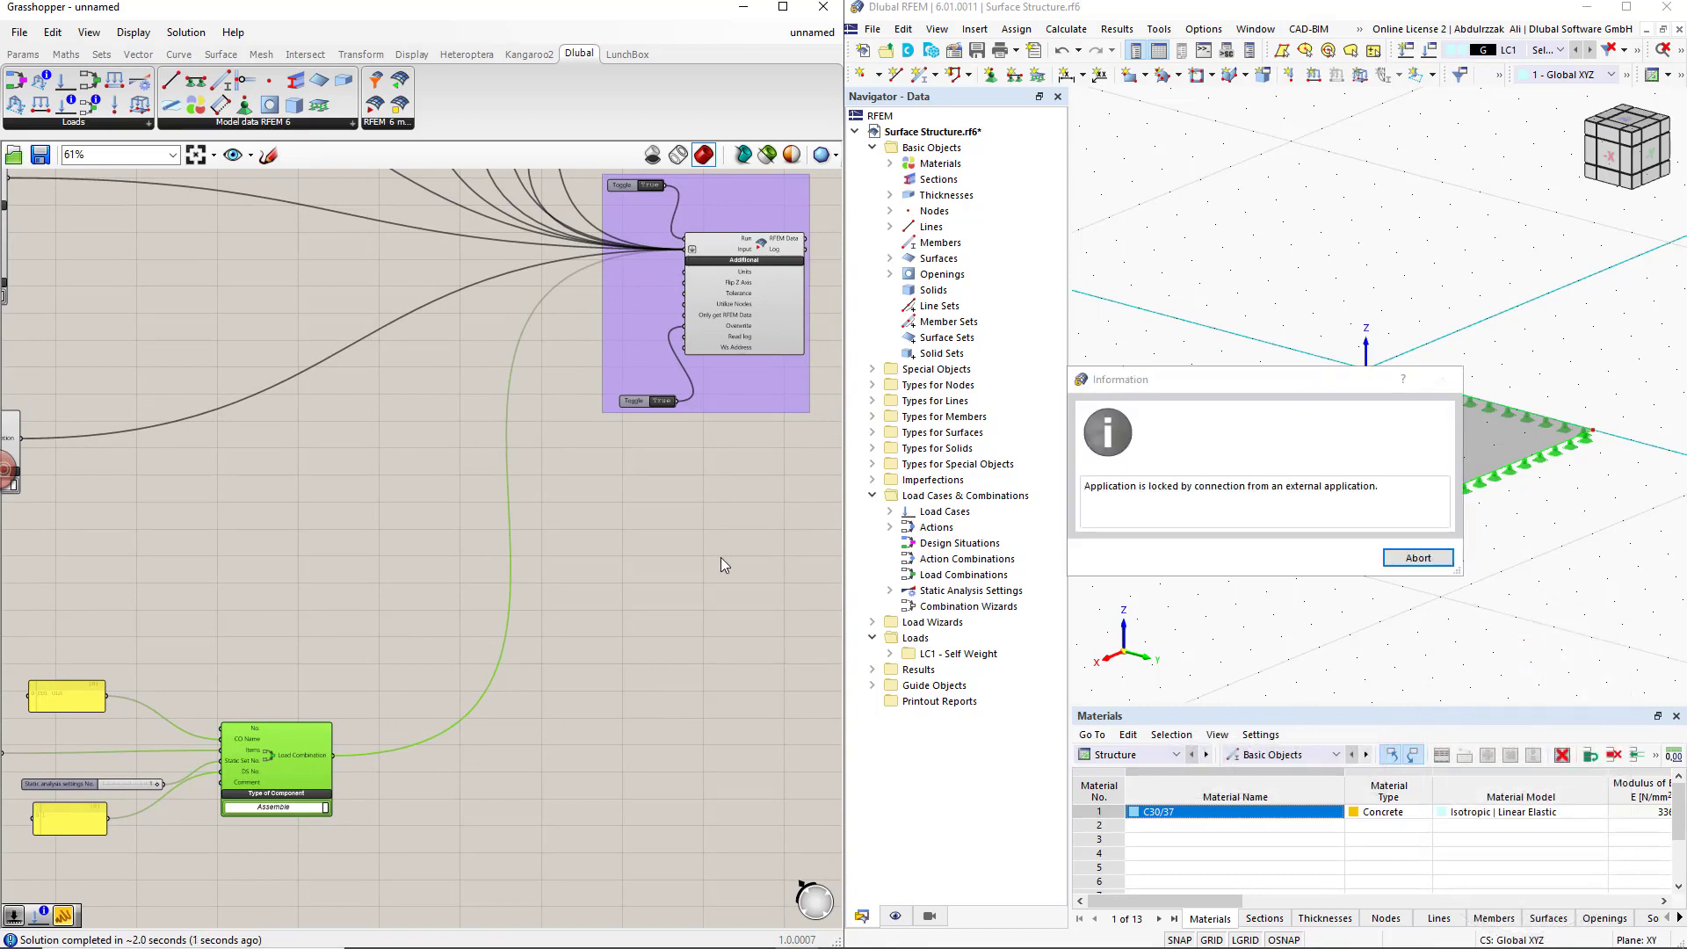
click(1416, 558)
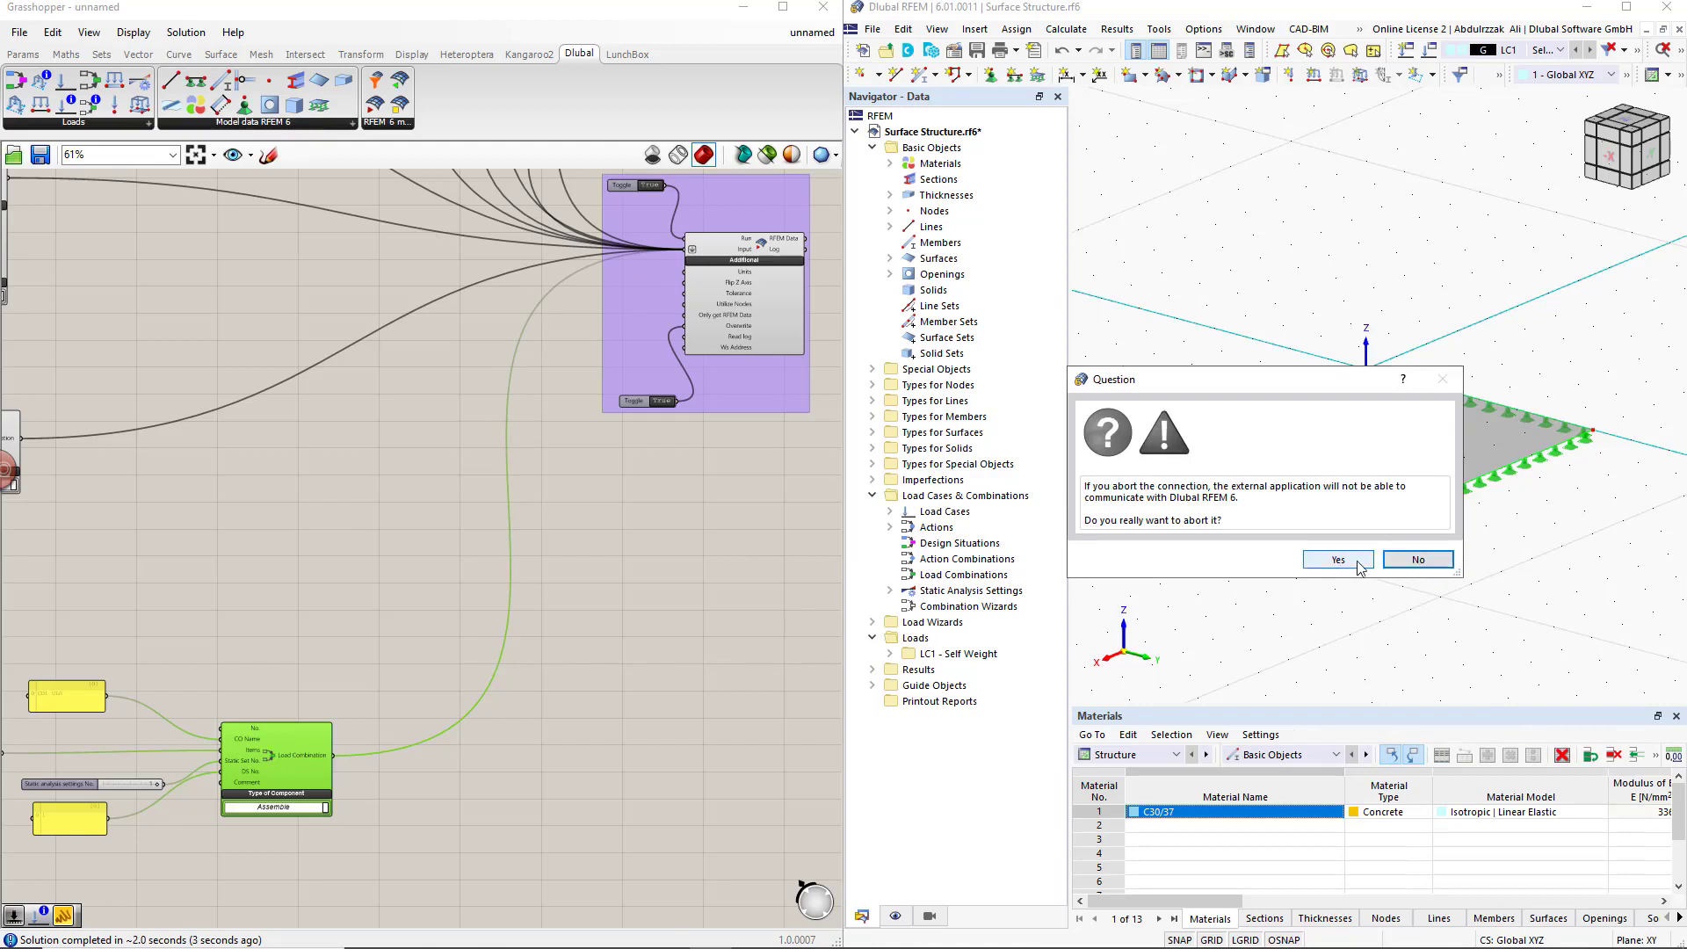
click(1342, 564)
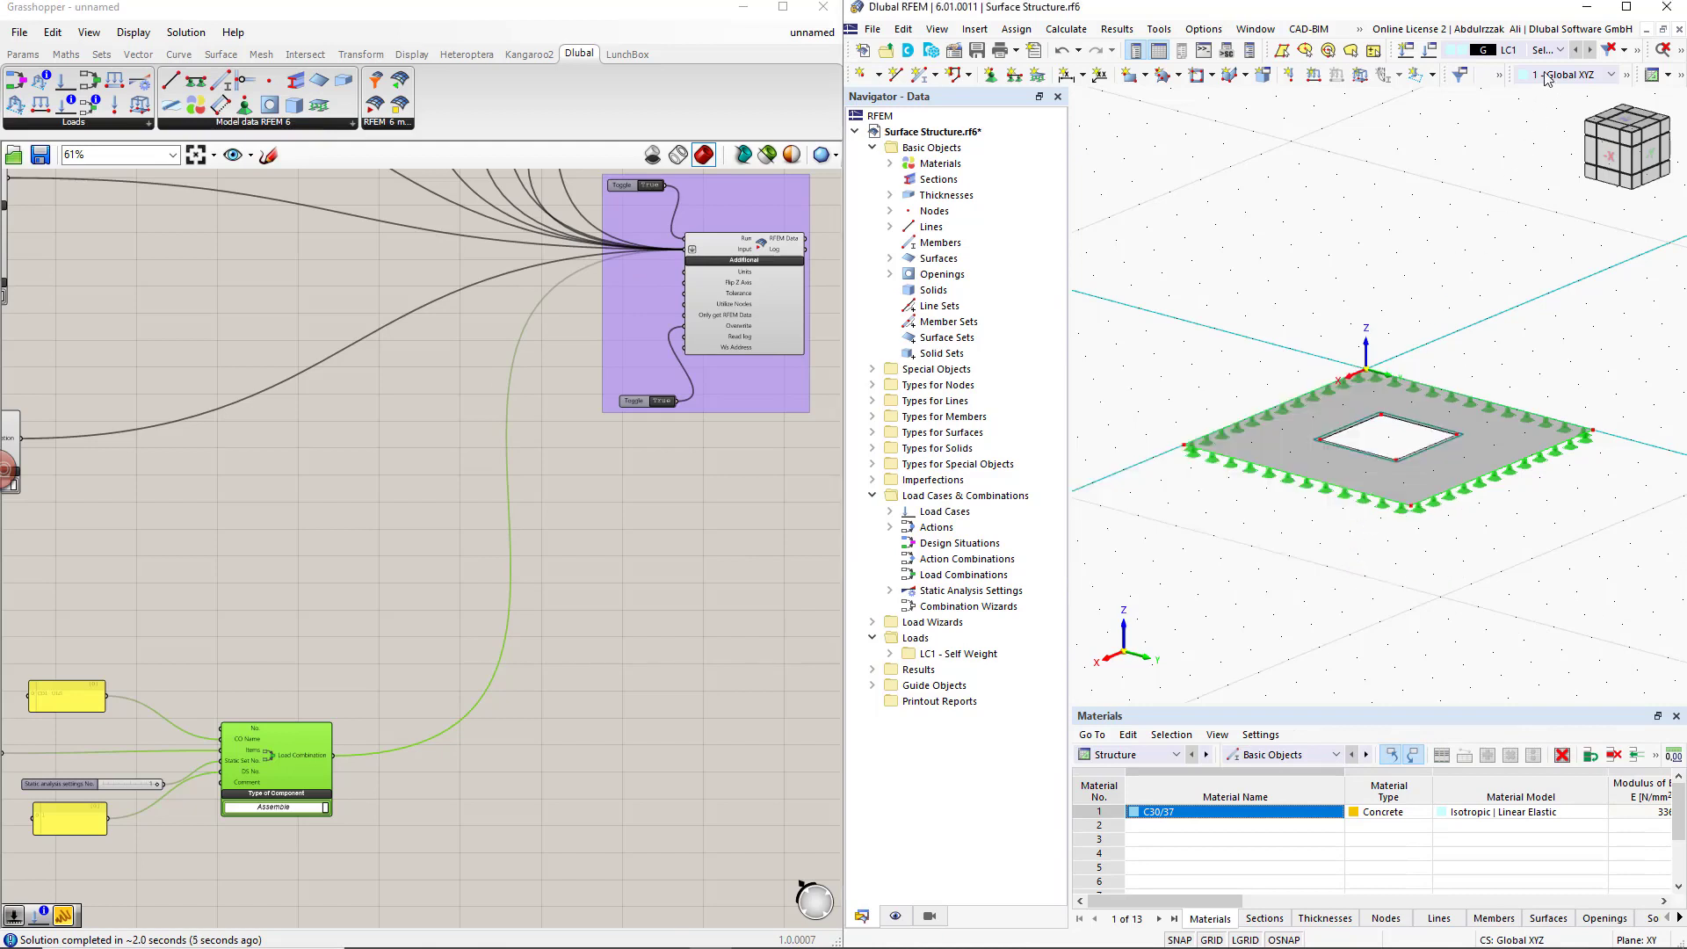
click(1561, 51)
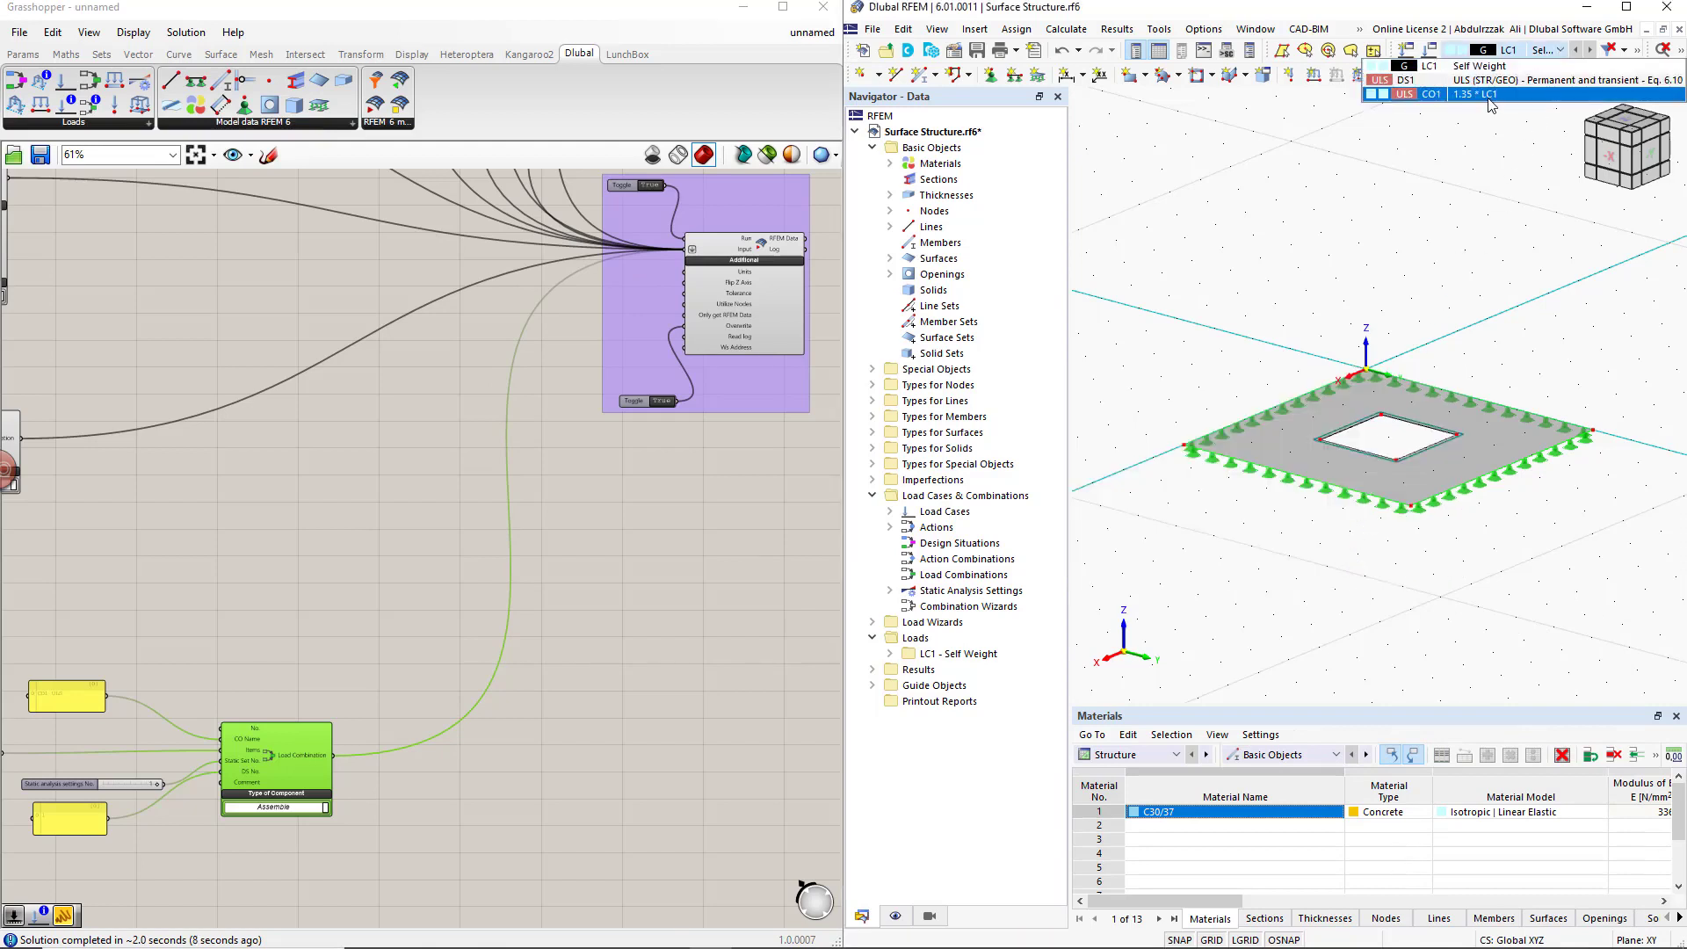
click(1476, 167)
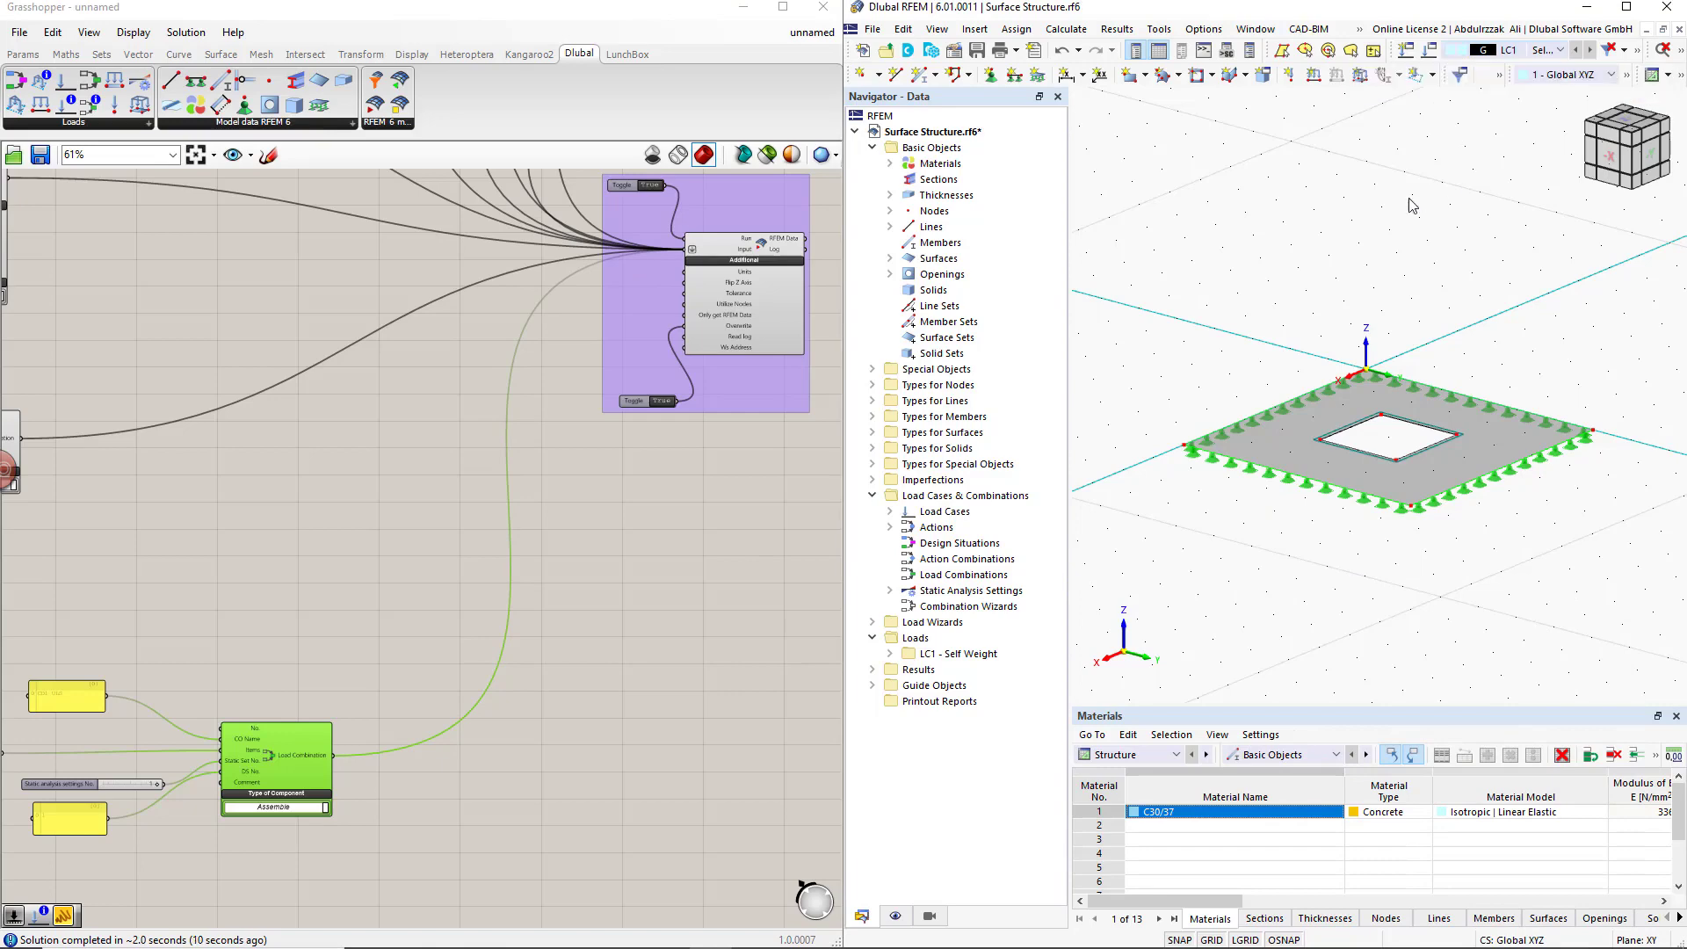
click(751, 581)
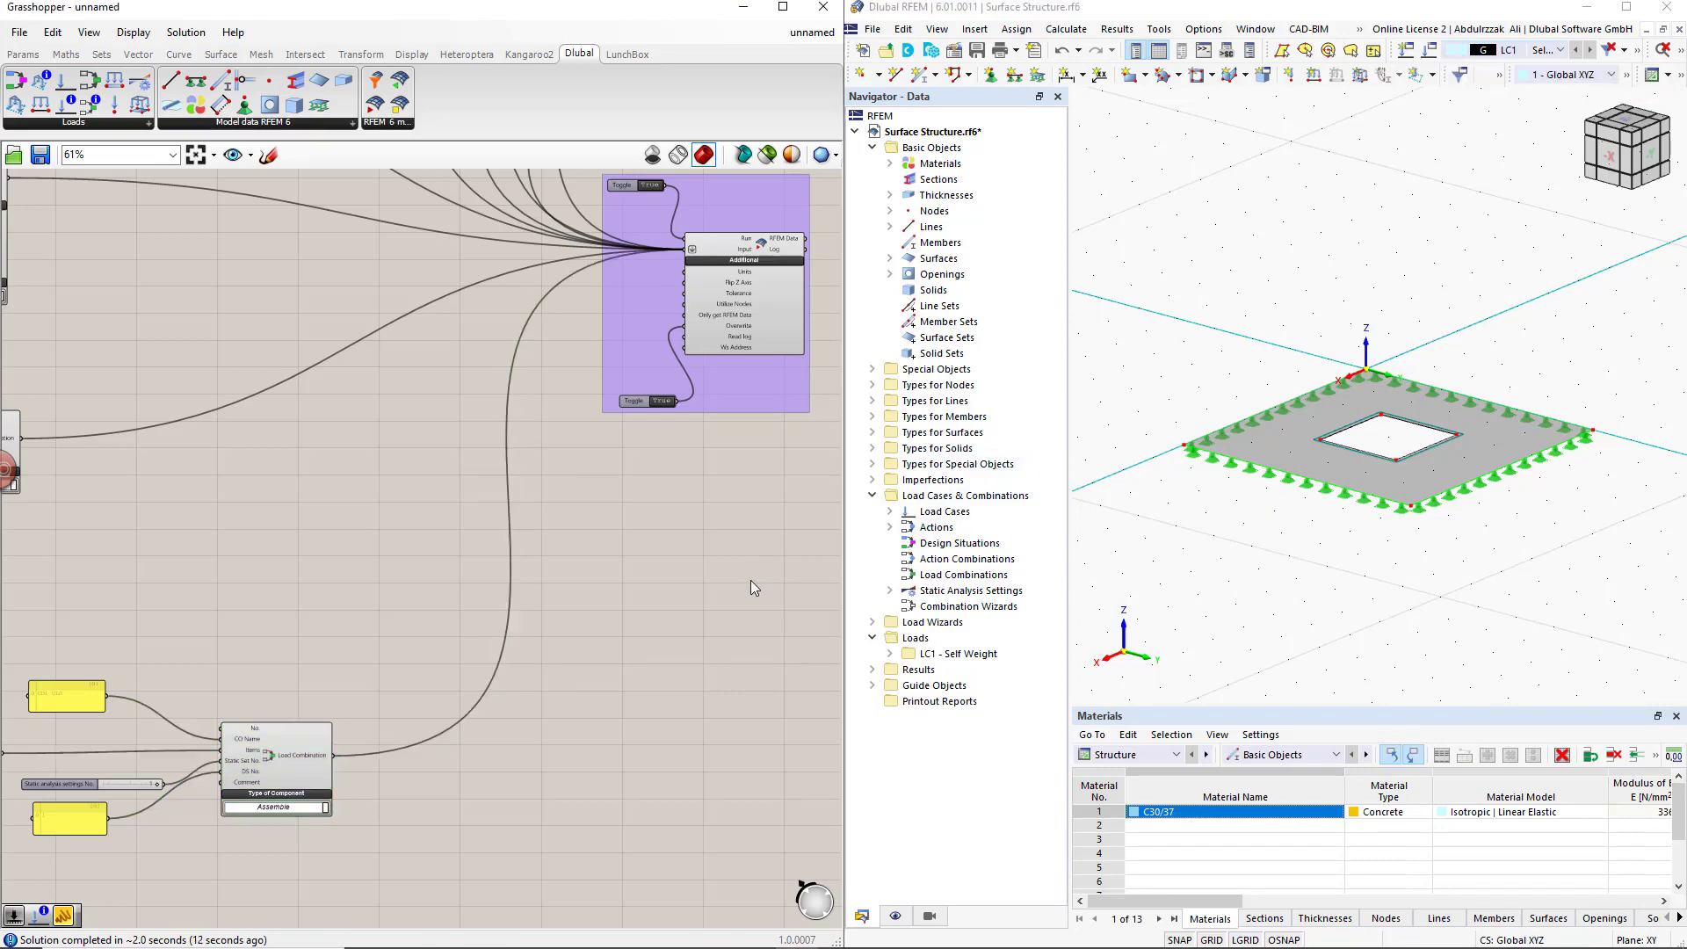
Move the RFEM export group farther along the canvas to make room for more components
scroll(751, 587, down, 2)
right_drag(626, 422, 461, 420)
click(577, 445)
drag(577, 445, 714, 486)
scroll(716, 472, up, 3)
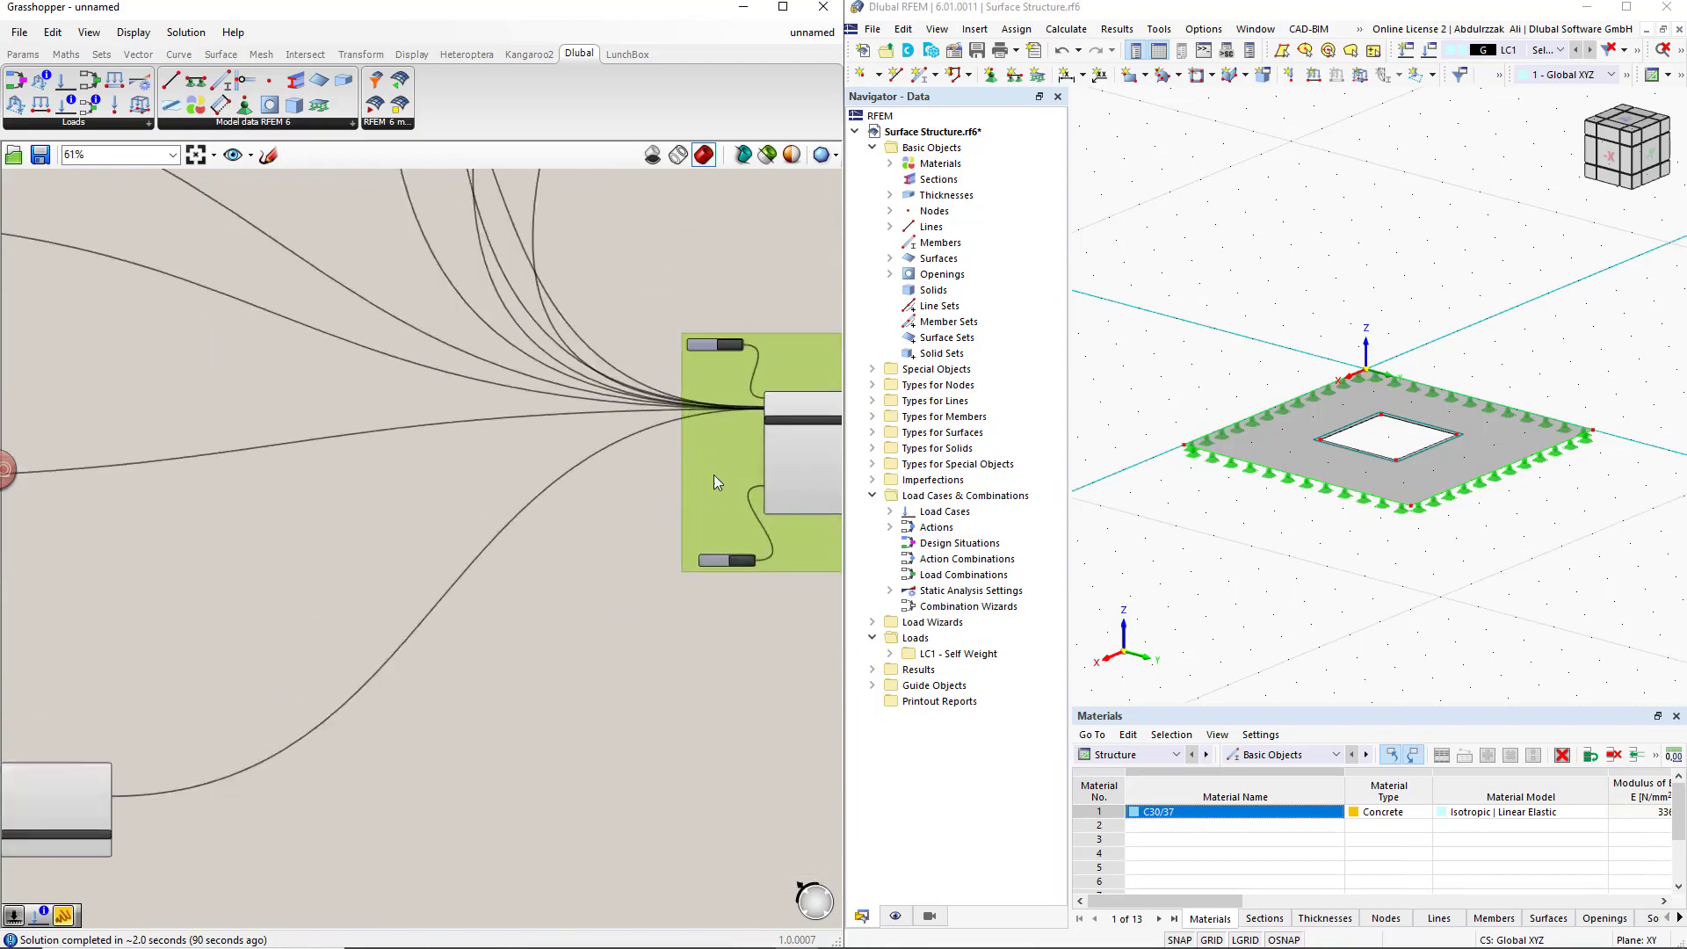
right_drag(549, 548, 445, 459)
right_drag(490, 548, 538, 598)
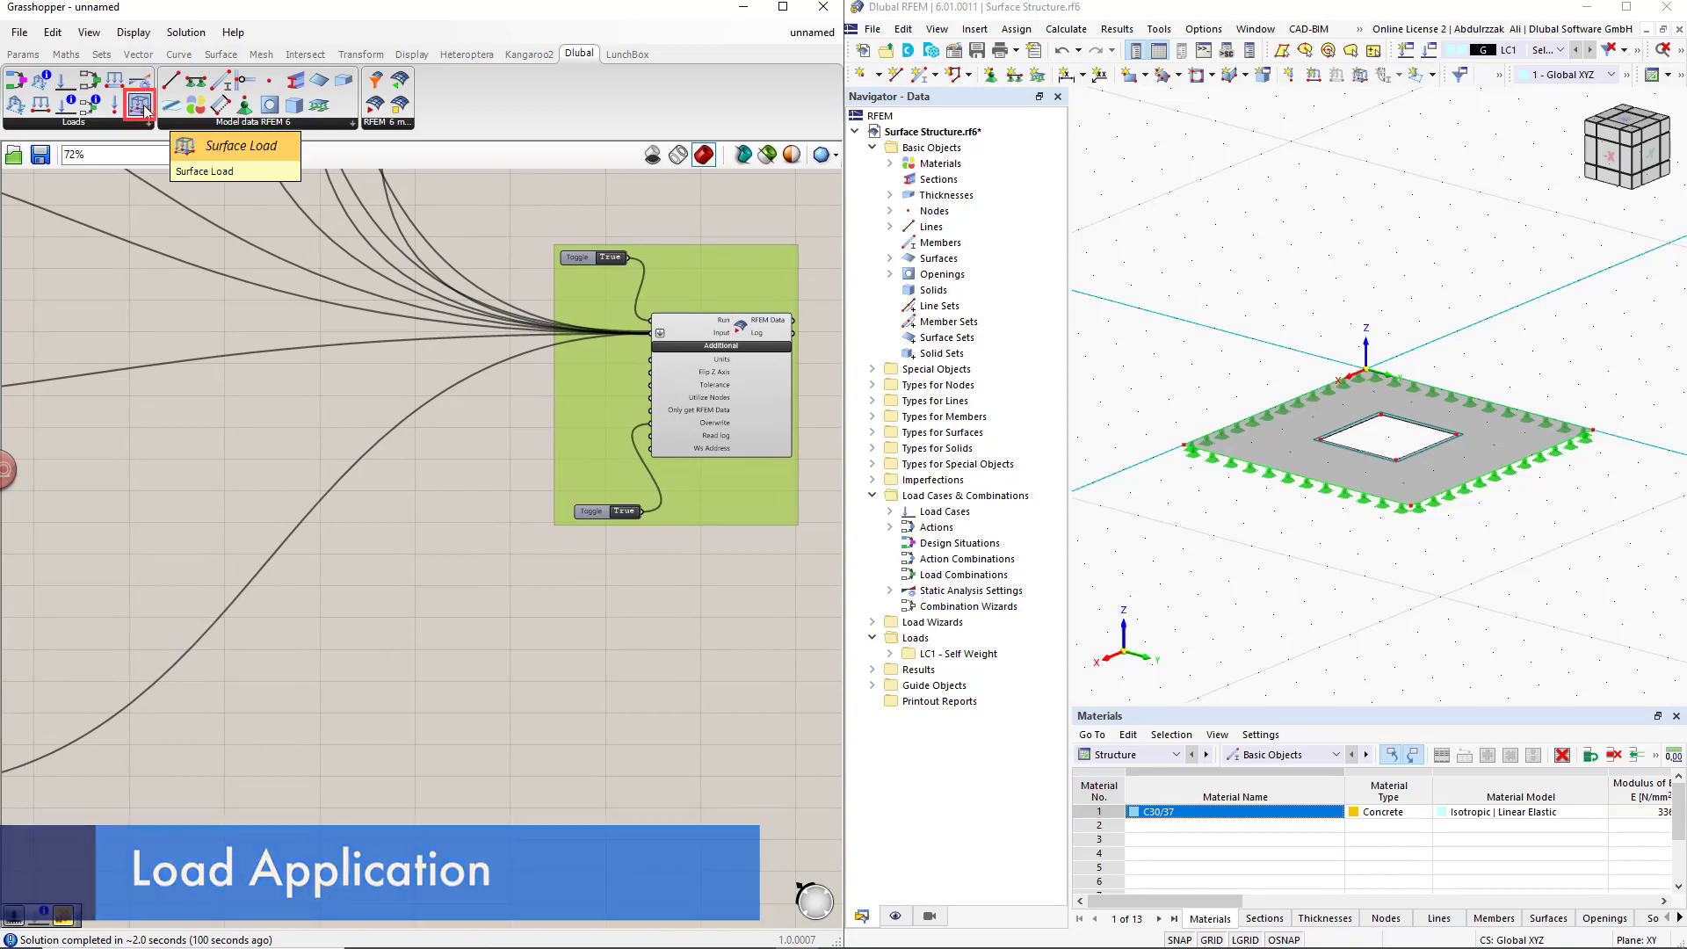
Place a Surface Load component on the canvas below the RFEM export group
drag(141, 106, 418, 684)
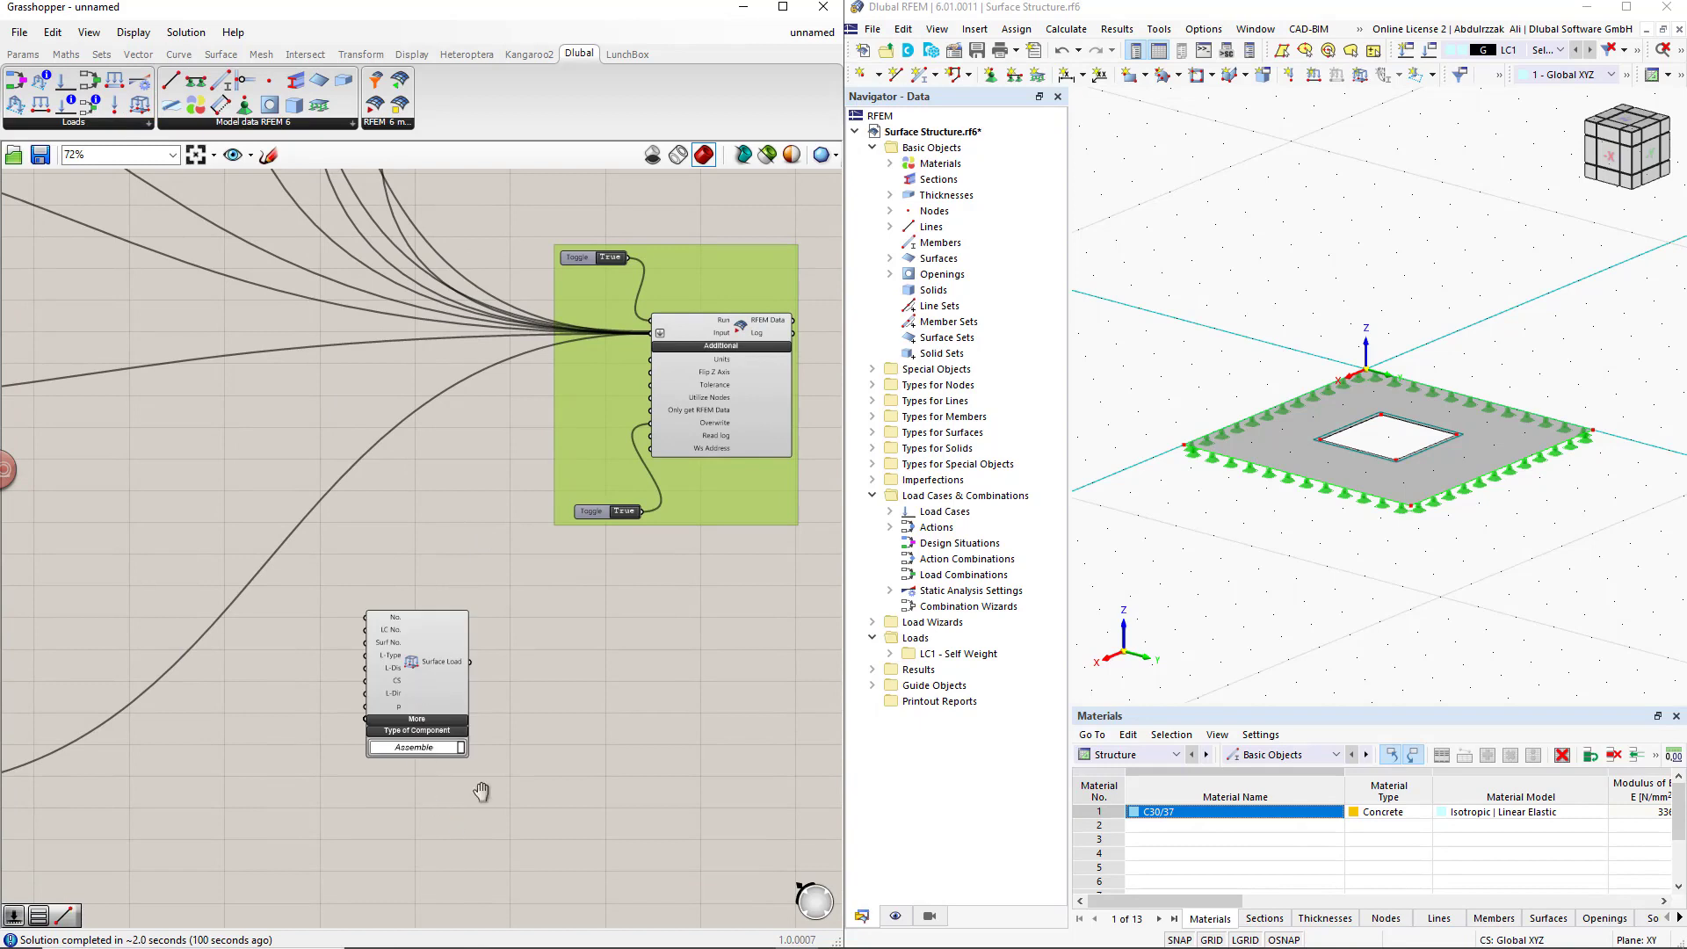
right_drag(473, 802, 559, 691)
drag(509, 555, 532, 652)
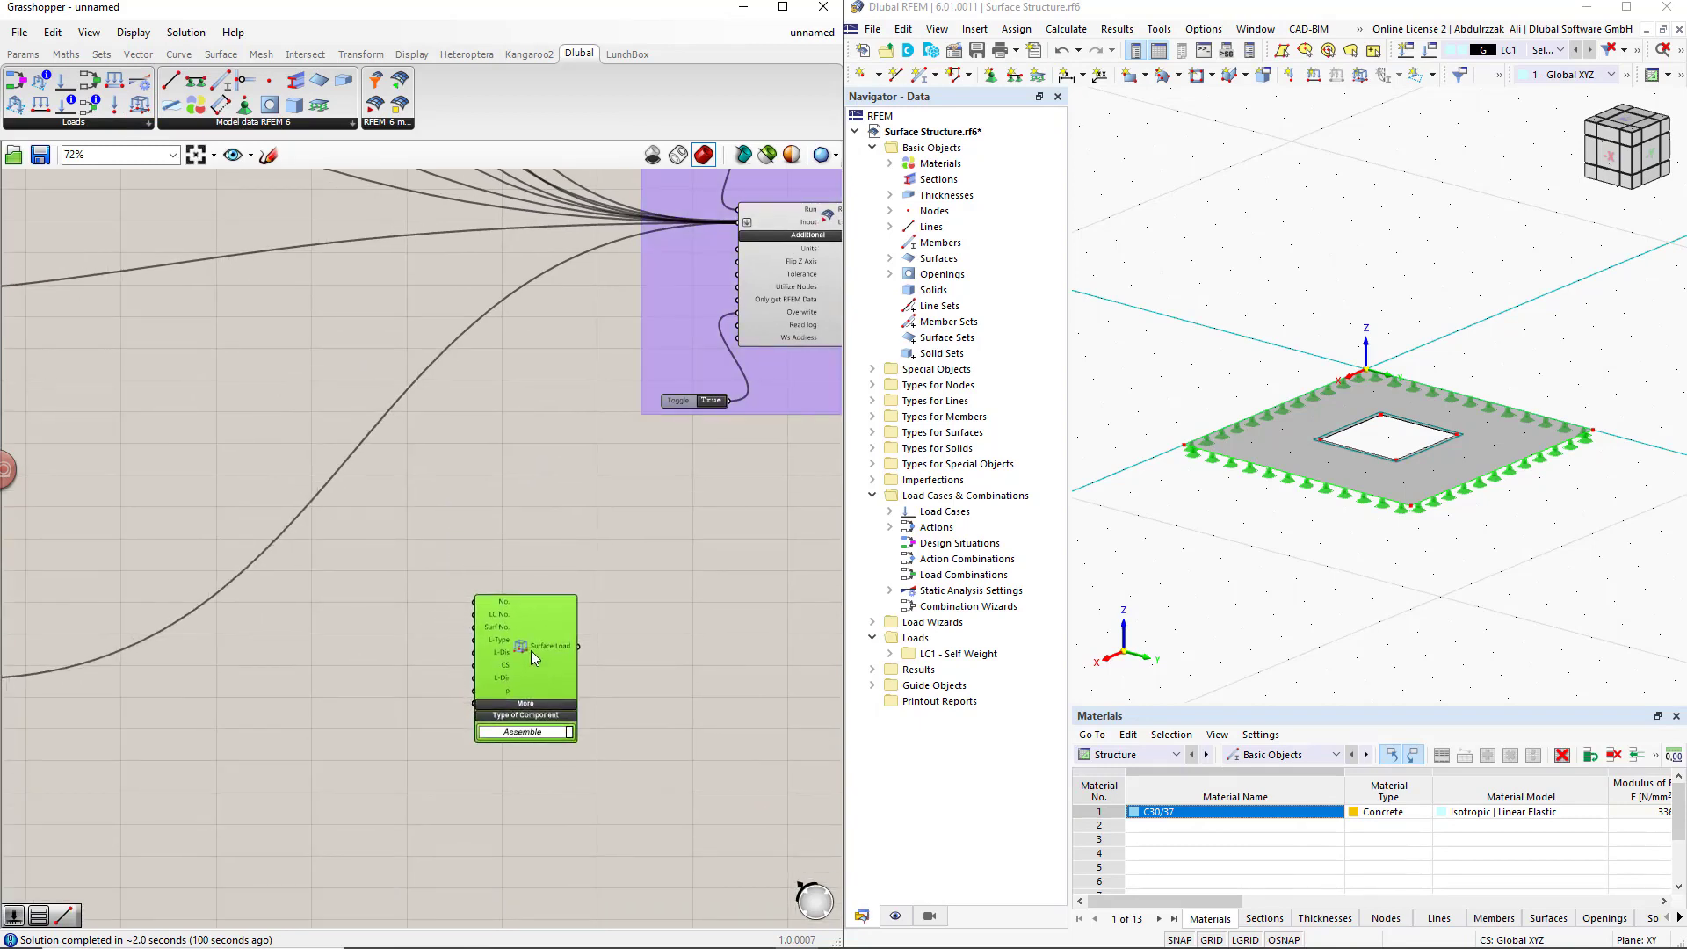
click(405, 639)
Create a number slider with value 1, connect it to the Surface Load's LC No. input and align it beside the component
double_click(350, 594)
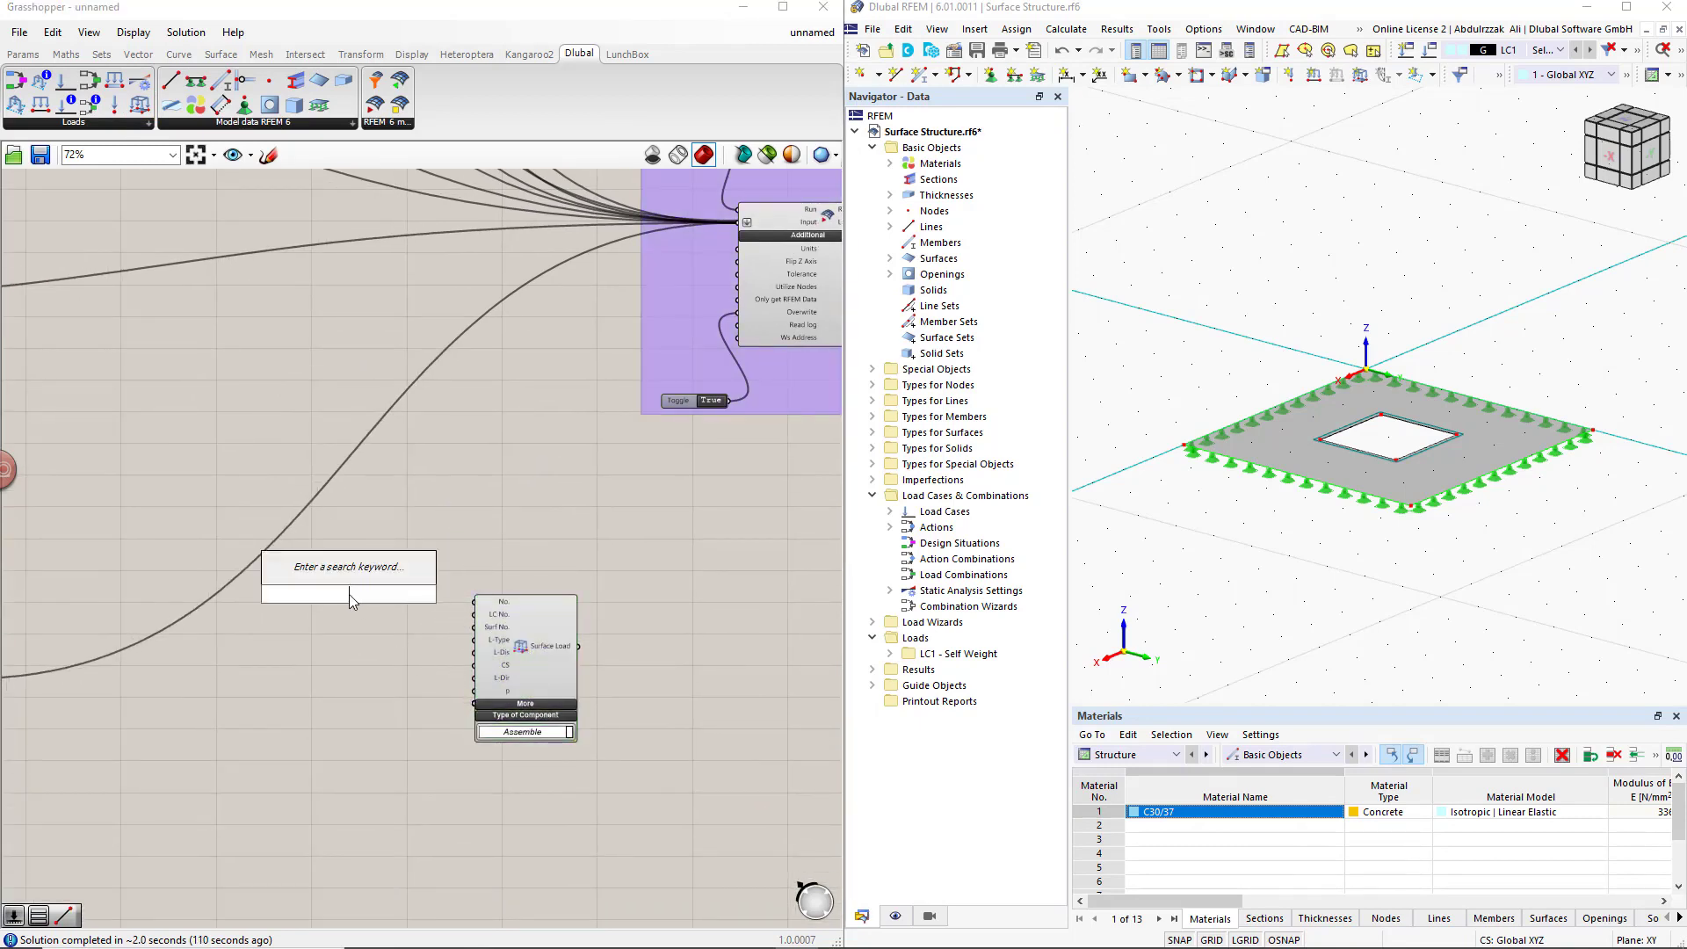
text(1)
key(Return)
key(Return)
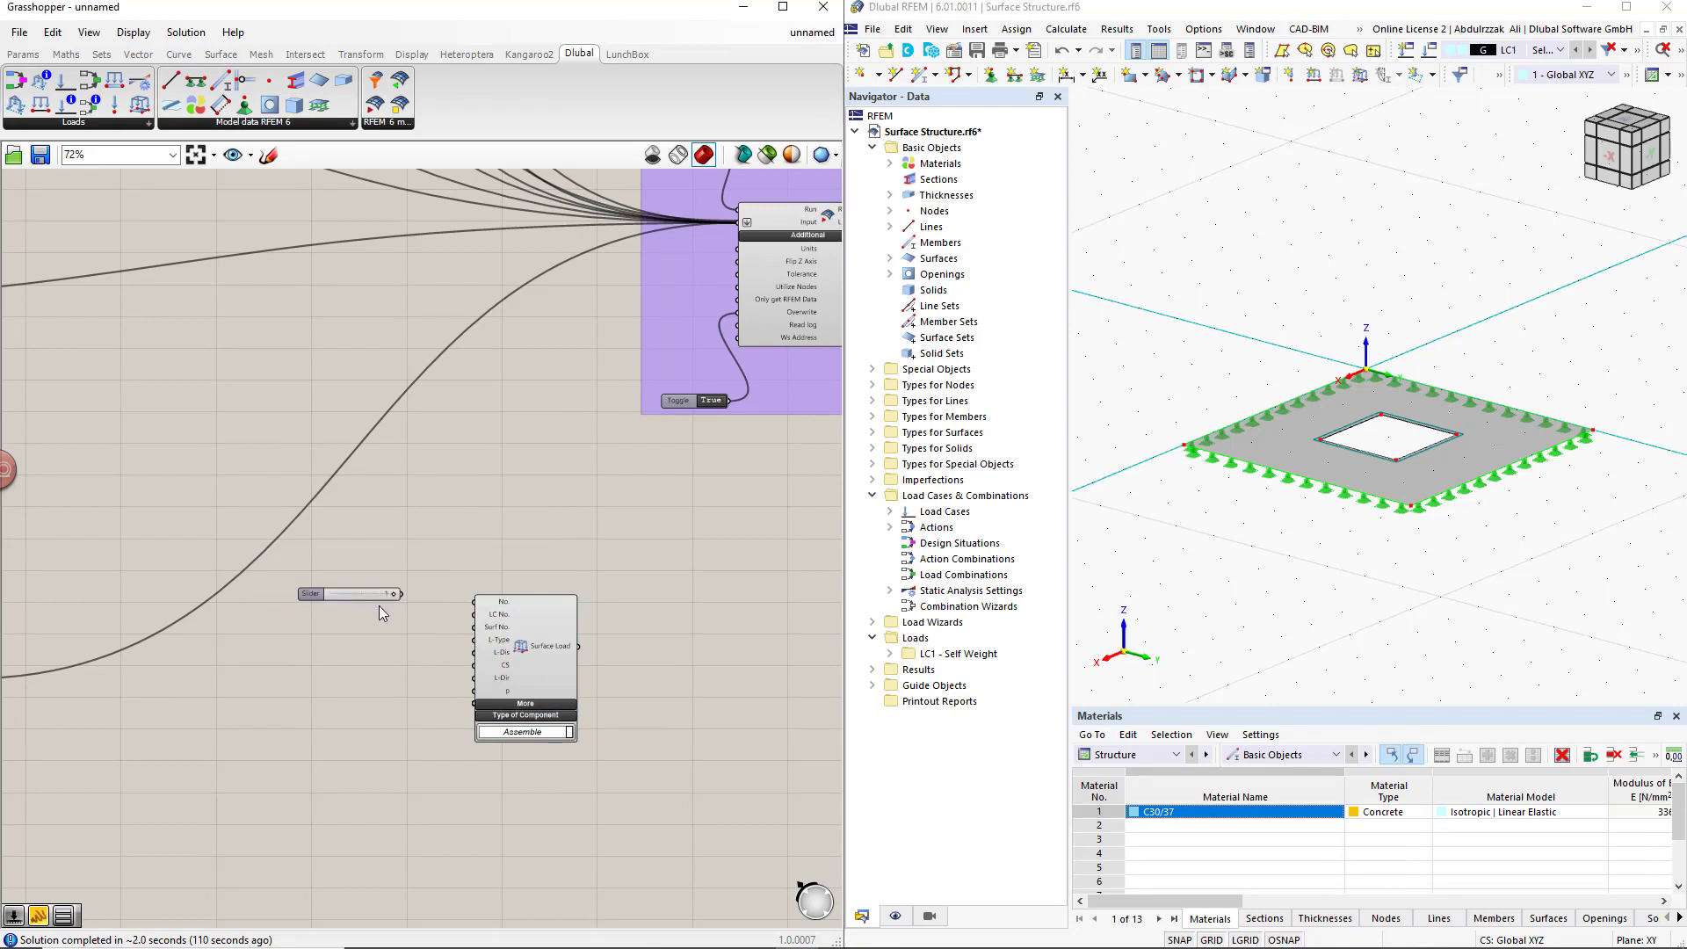
drag(401, 594, 475, 615)
drag(330, 593, 325, 602)
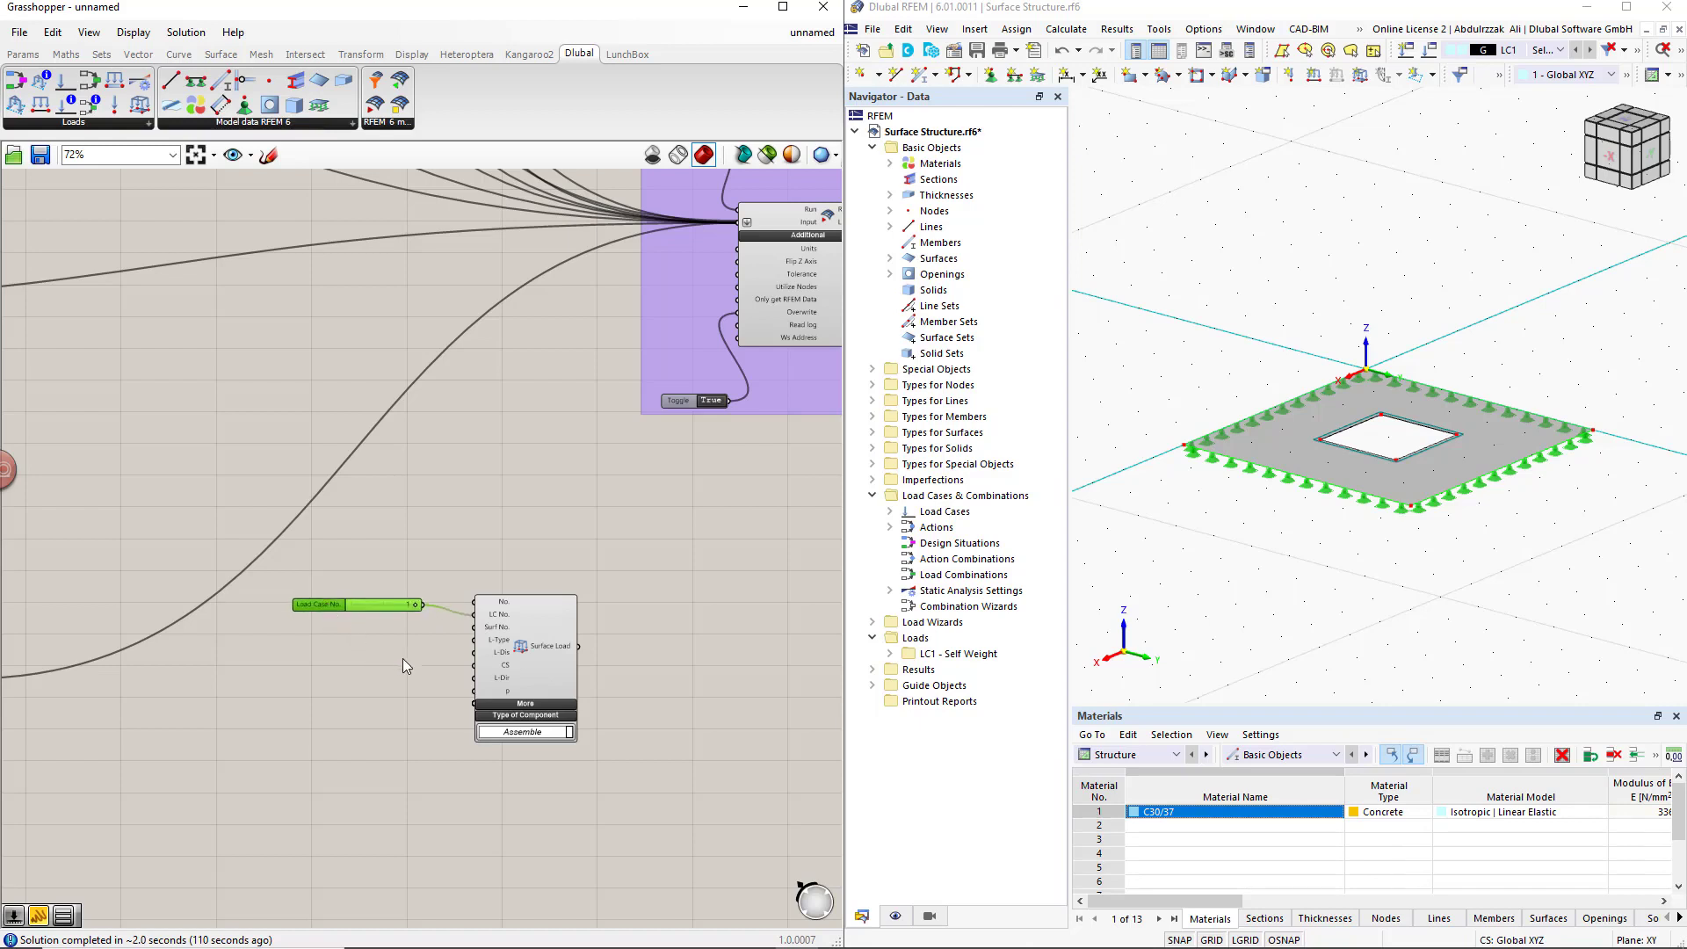
Create another number slider with value 1 and connect it to the Surface Load's Surf No. input
double_click(356, 631)
text(1)
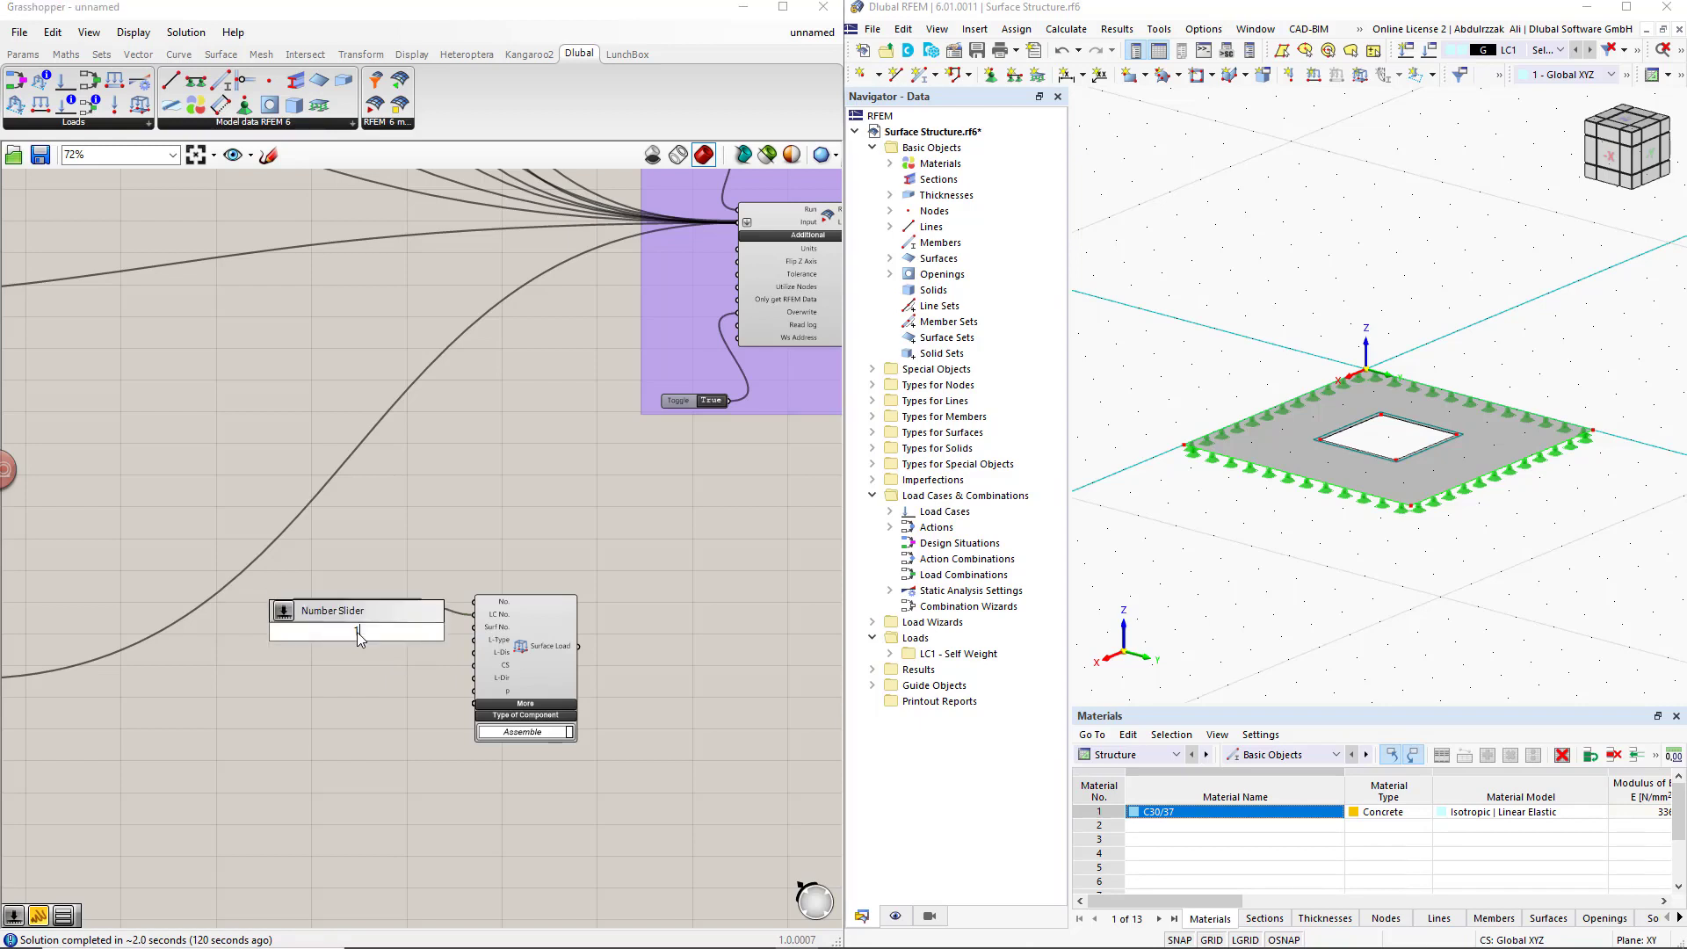
key(Return)
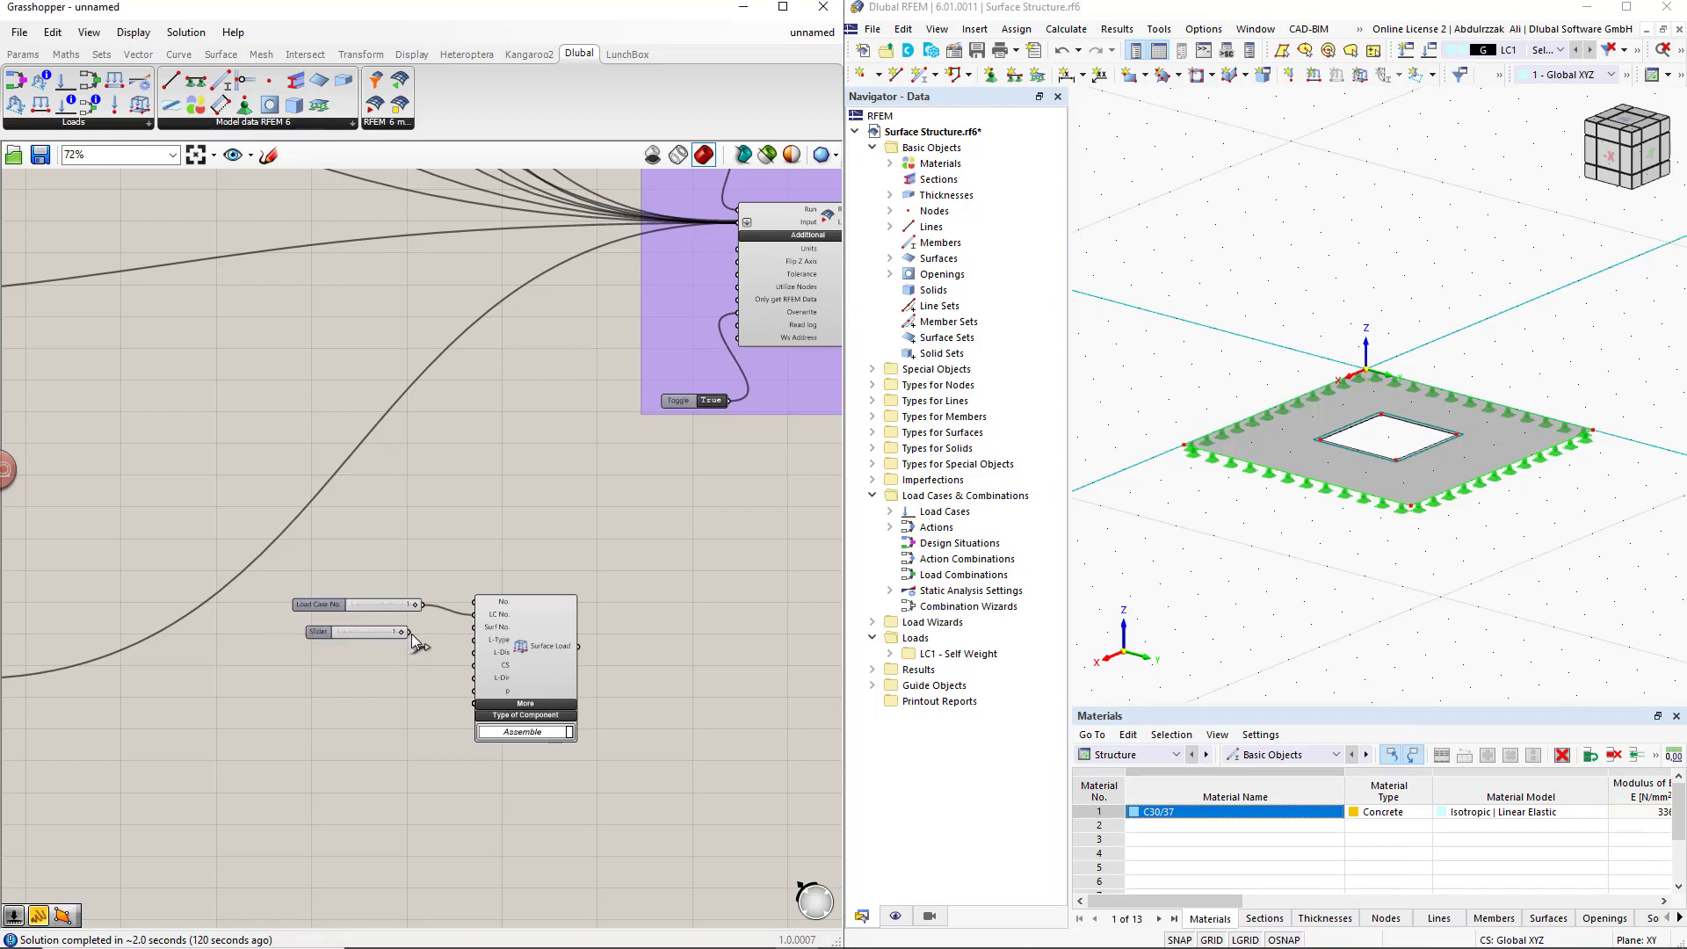
drag(409, 632, 475, 626)
Add a Value List and connect it to the Surface Load's L-Type input
double_click(375, 684)
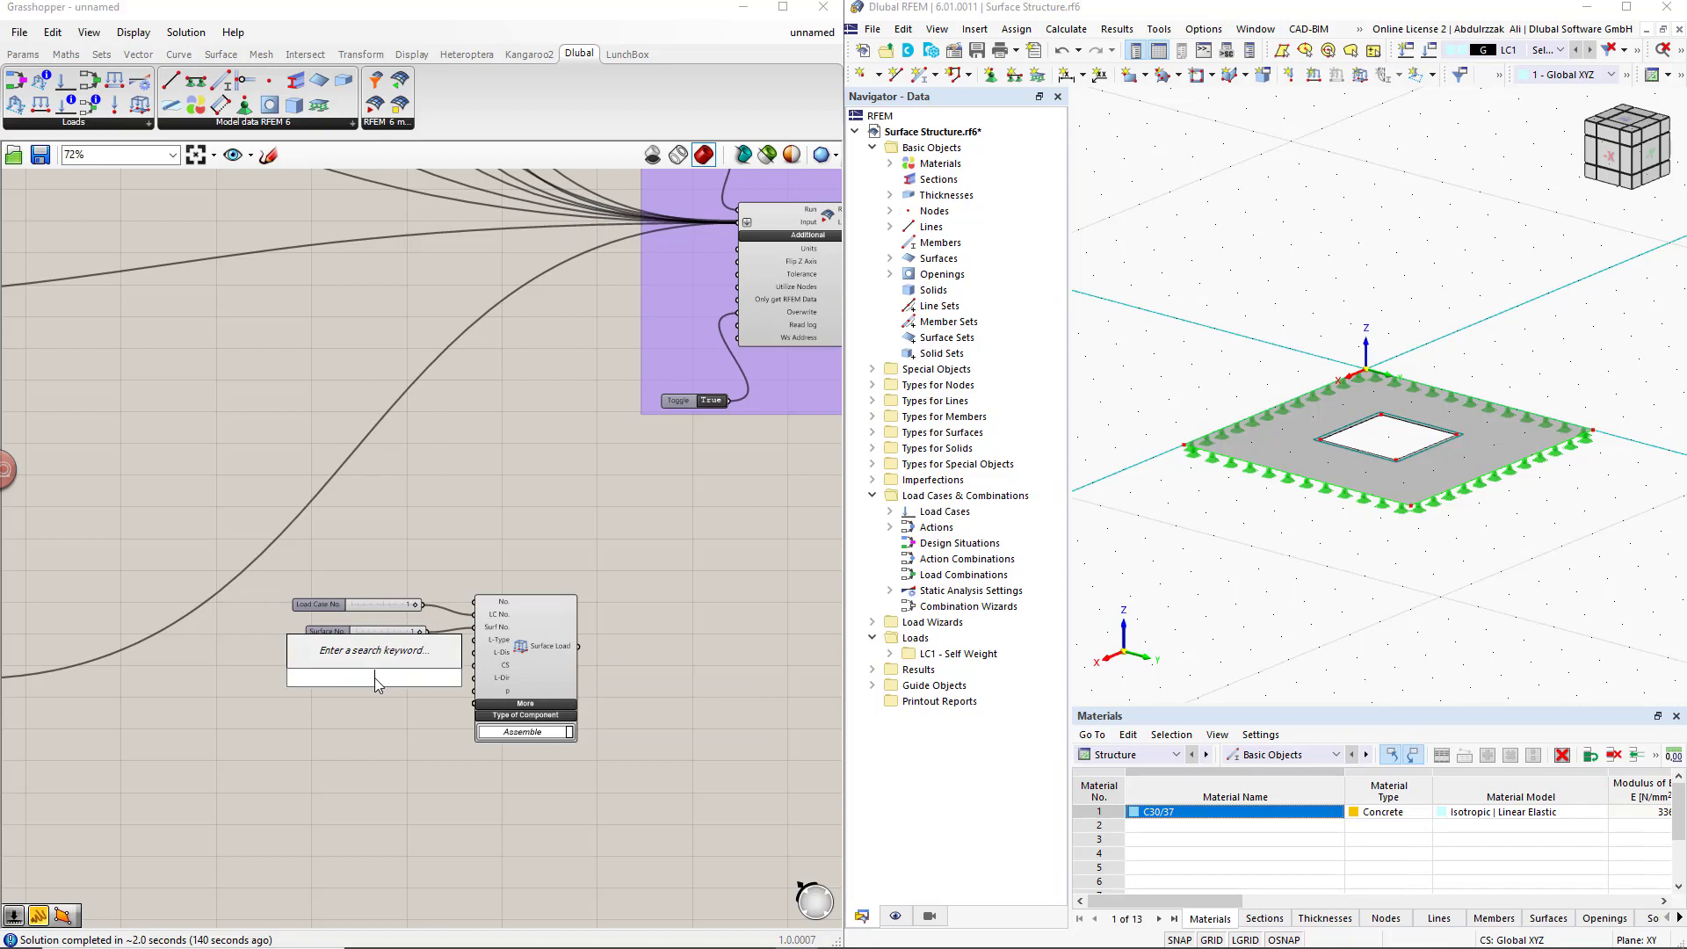
text(value)
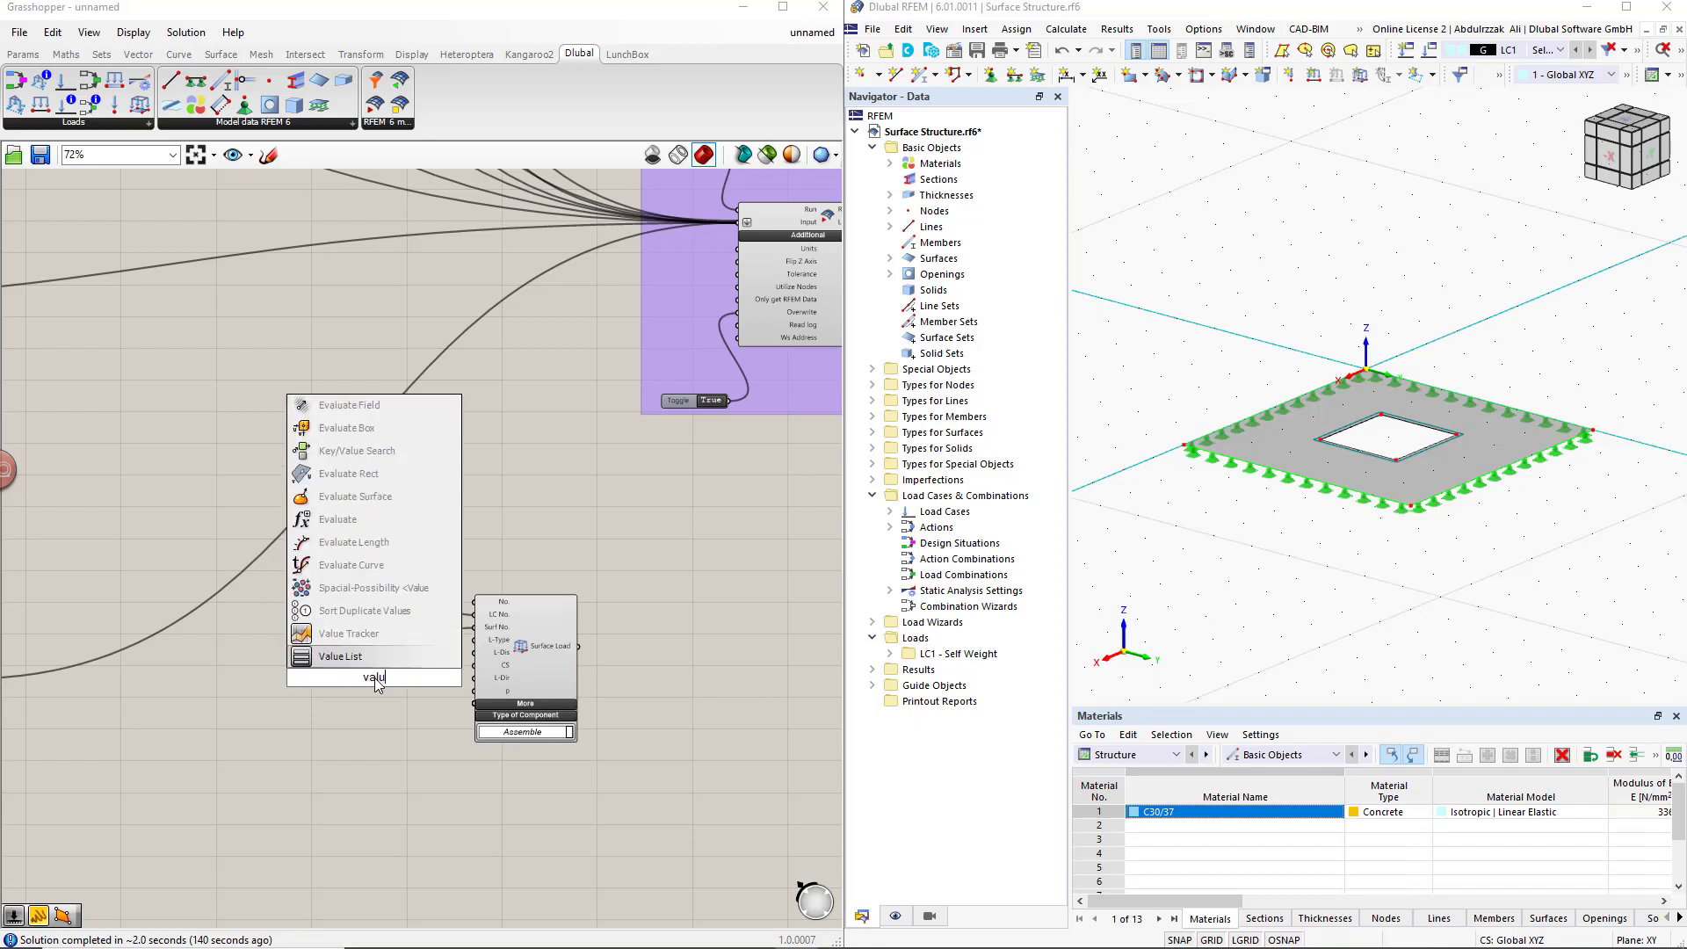
click(347, 635)
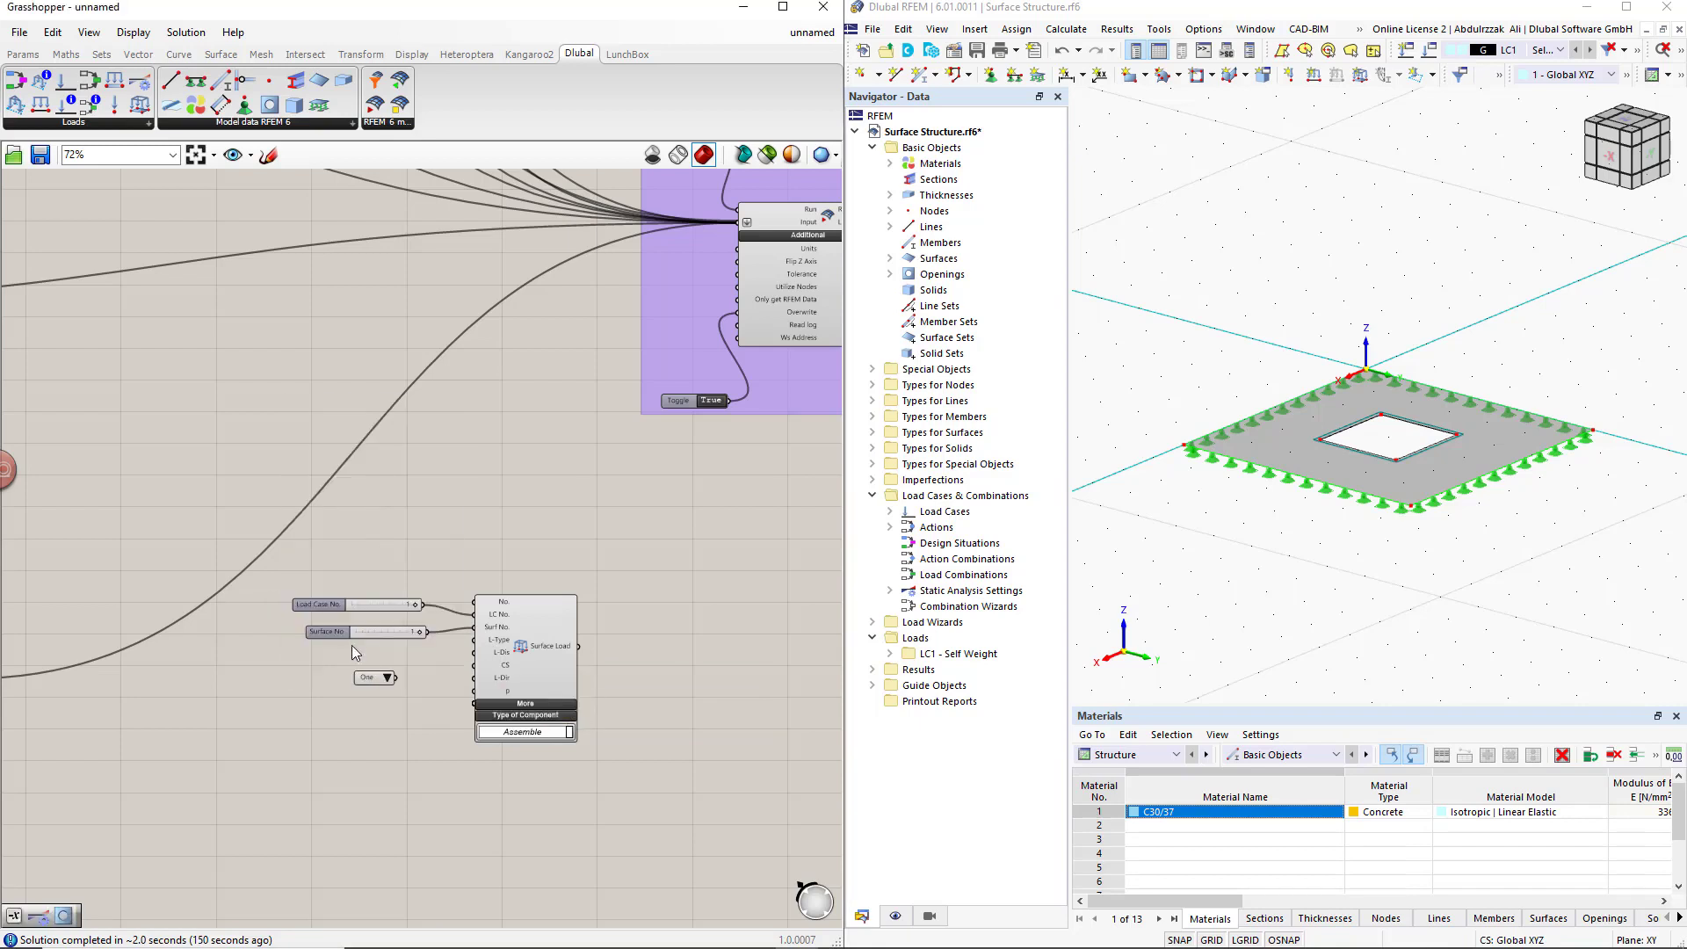
drag(398, 672, 476, 639)
Duplicate the value list for the Surface Load's L-Dis and L-Dir inputs and arrange the lists beneath the sliders
alt+drag(340, 665, 362, 733)
drag(387, 677, 333, 672)
drag(403, 715, 476, 652)
mouse_move(347, 715)
mouse_down()
mouse_move(346, 694)
mouse_move(331, 721)
mouse_move(457, 703)
mouse_move(474, 678)
mouse_move(332, 720)
mouse_up()
click(341, 749)
click(445, 732)
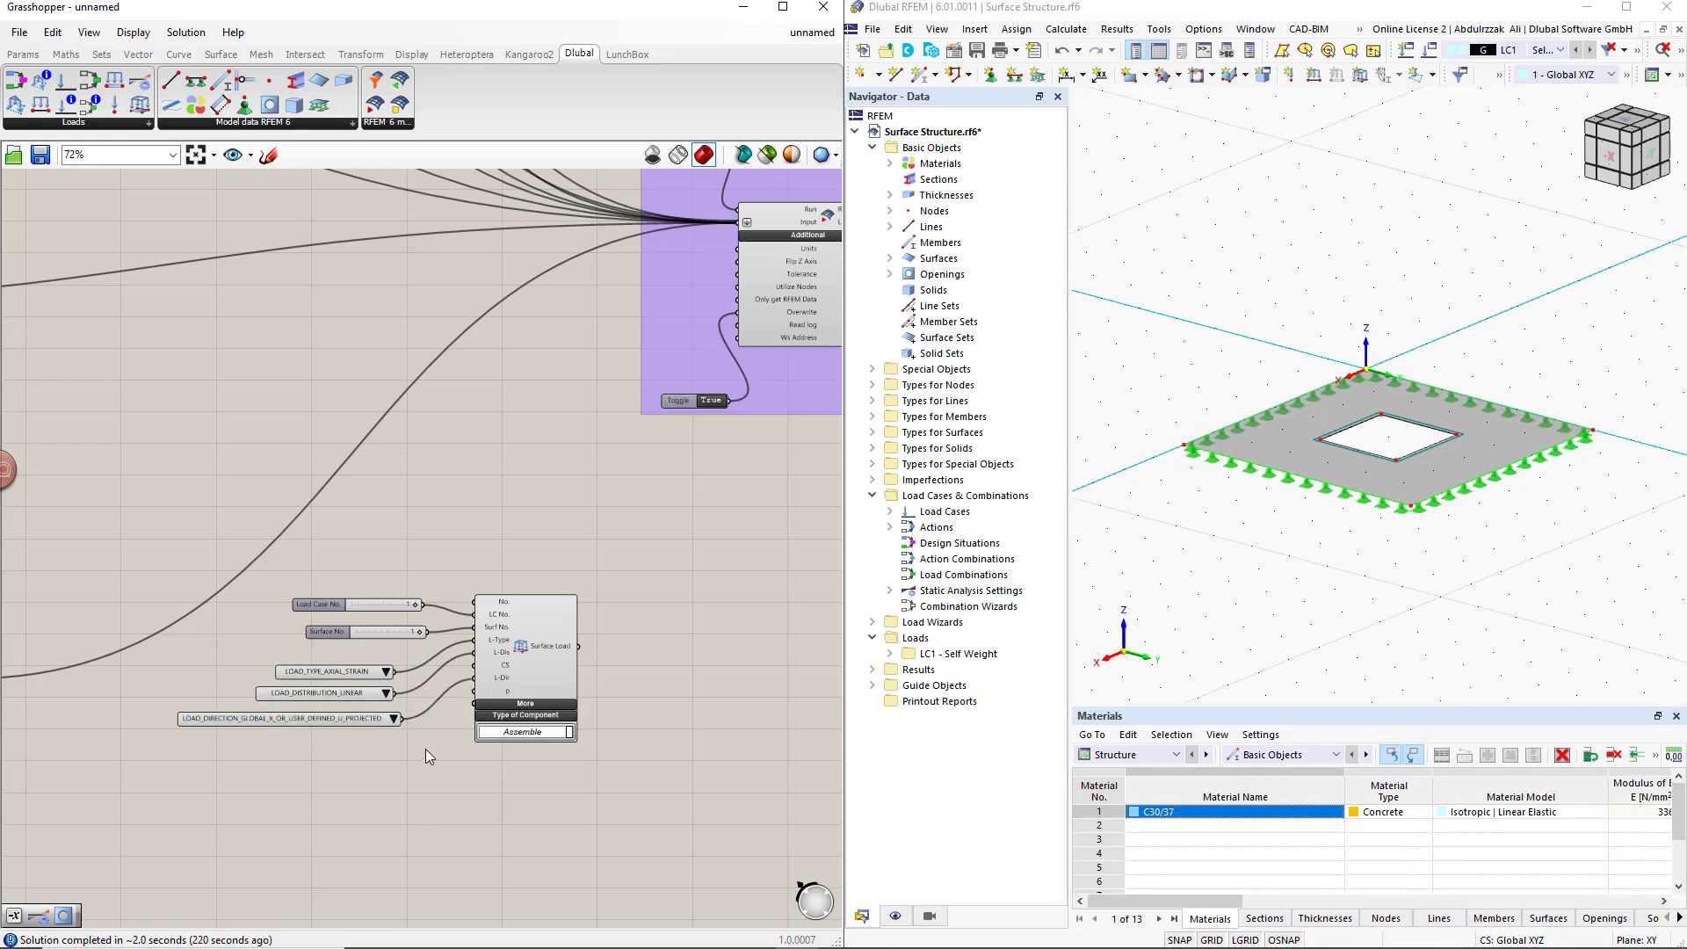
Set the surface load type to LOAD_TYPE_FORCE and its distribution to LOAD_DISTRIBUTION_UNIFORM
scroll(426, 749, up, 2)
right_drag(424, 761, 483, 610)
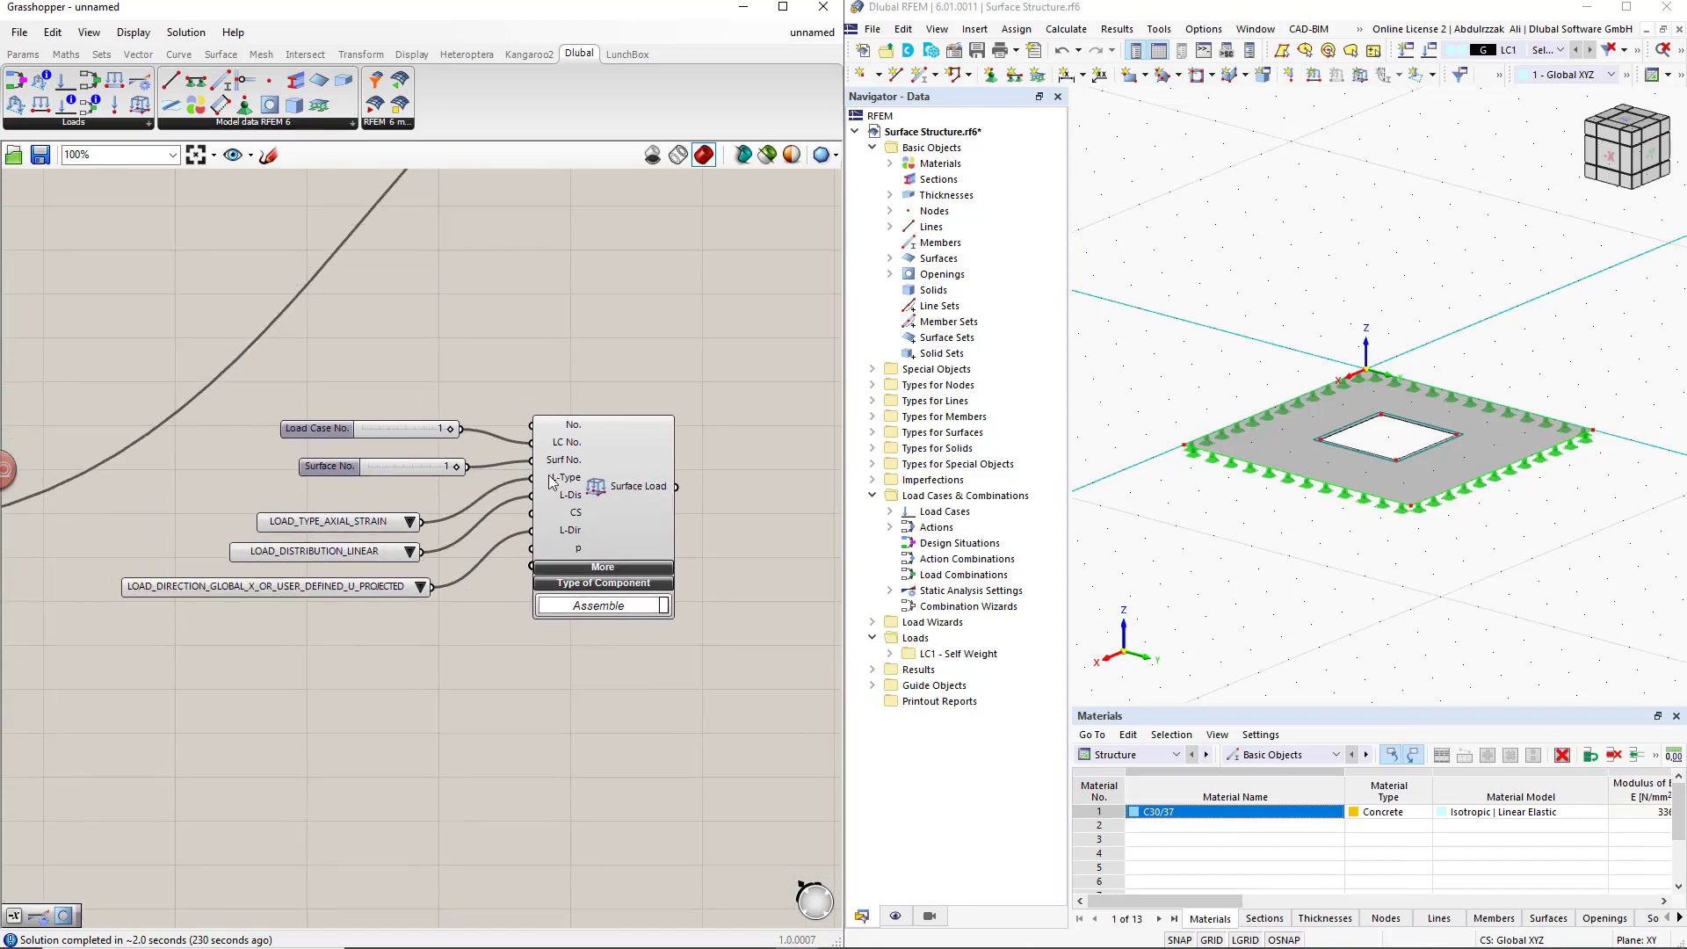
click(411, 523)
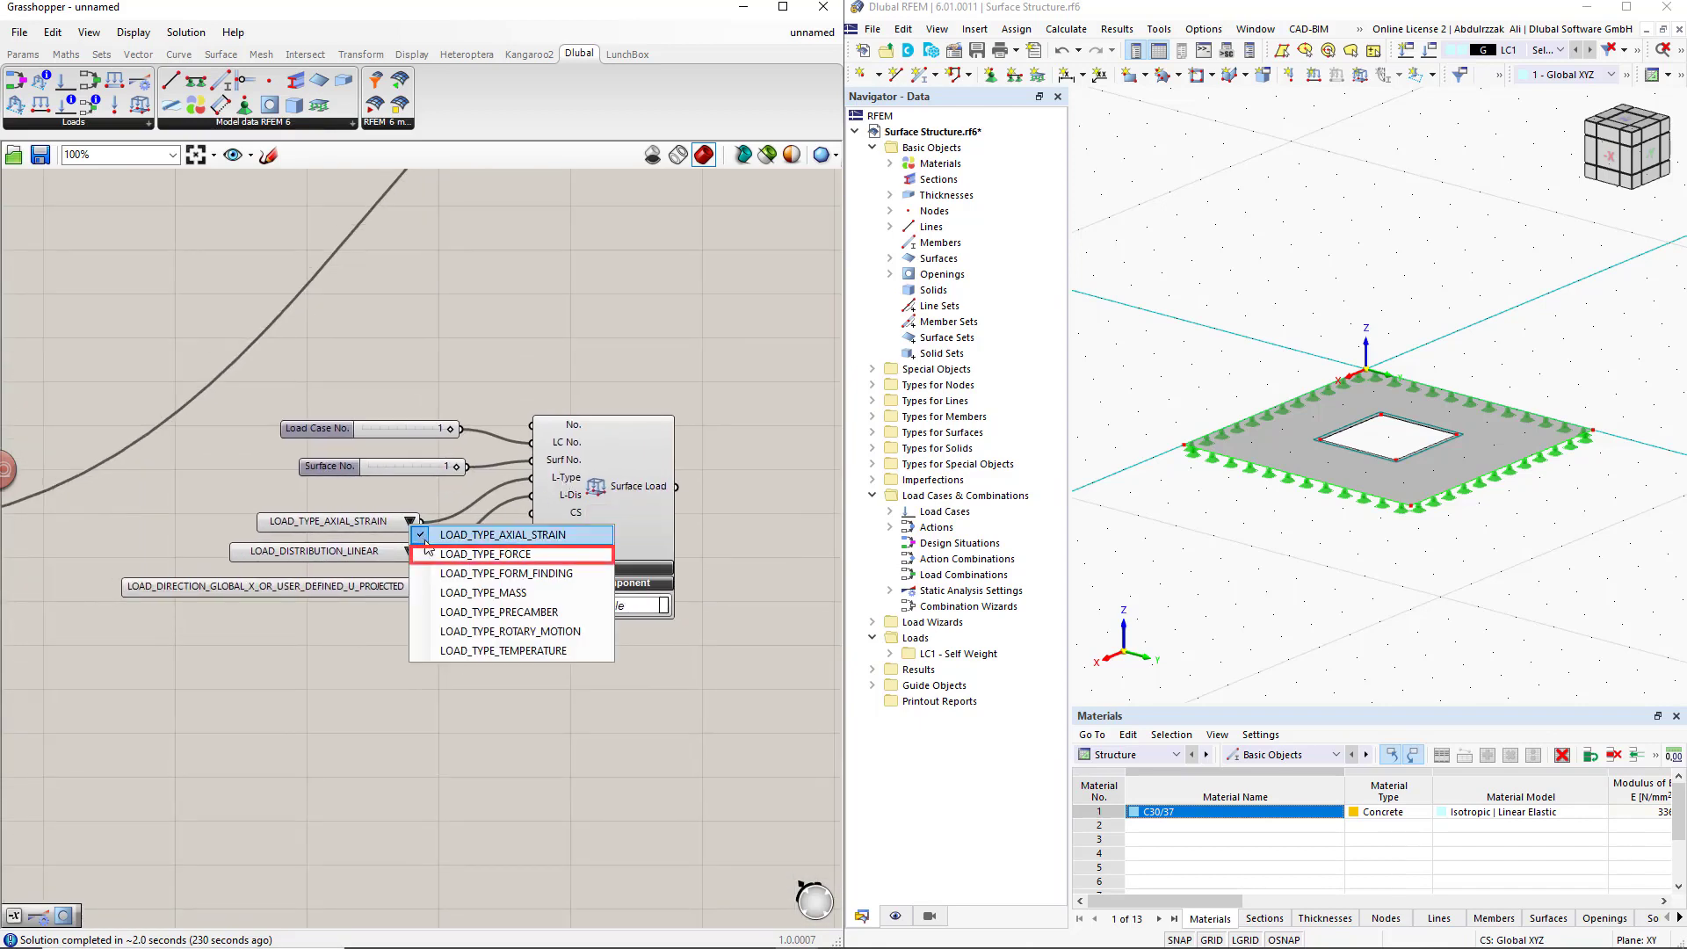
click(441, 555)
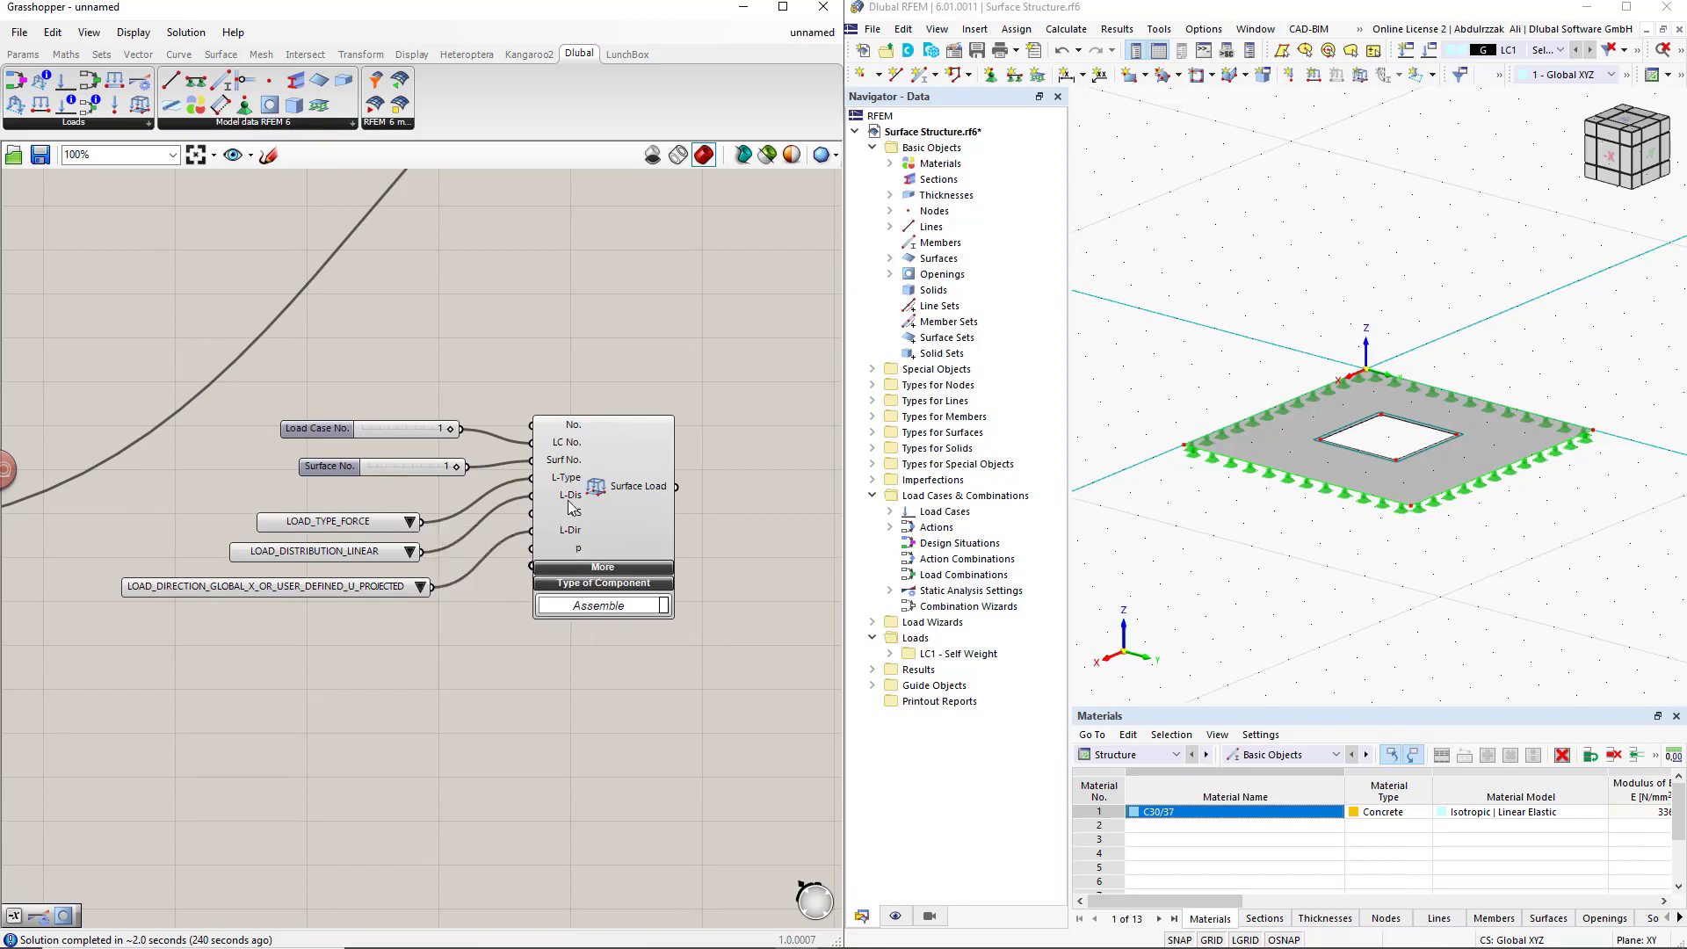
click(410, 553)
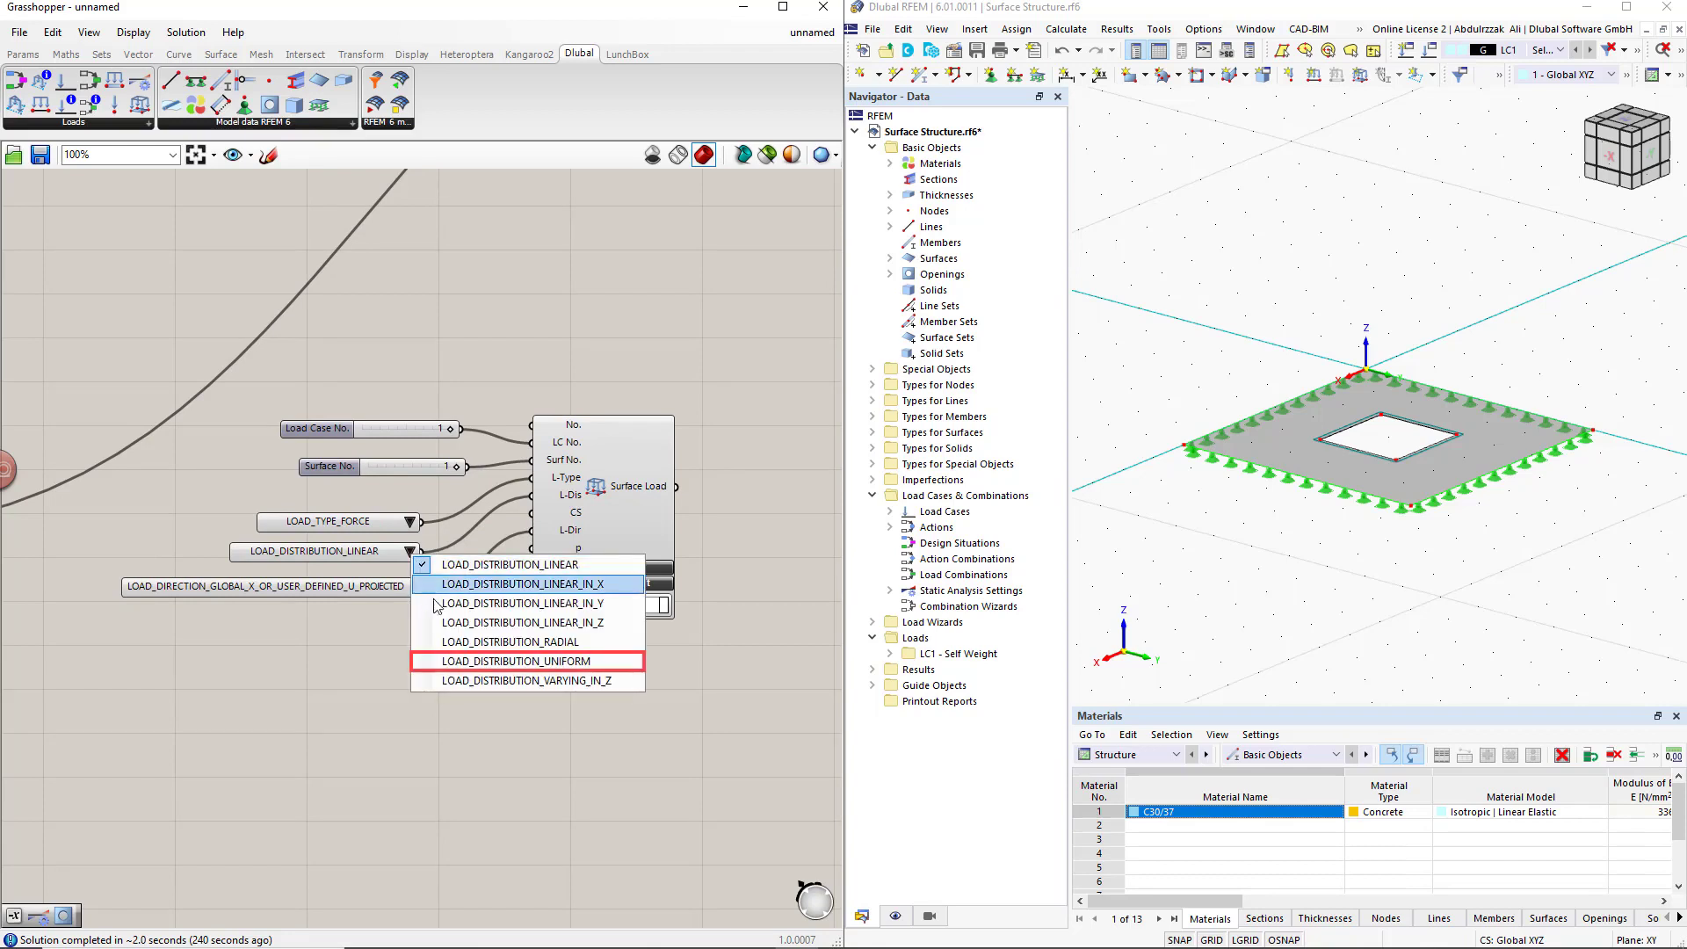
click(451, 662)
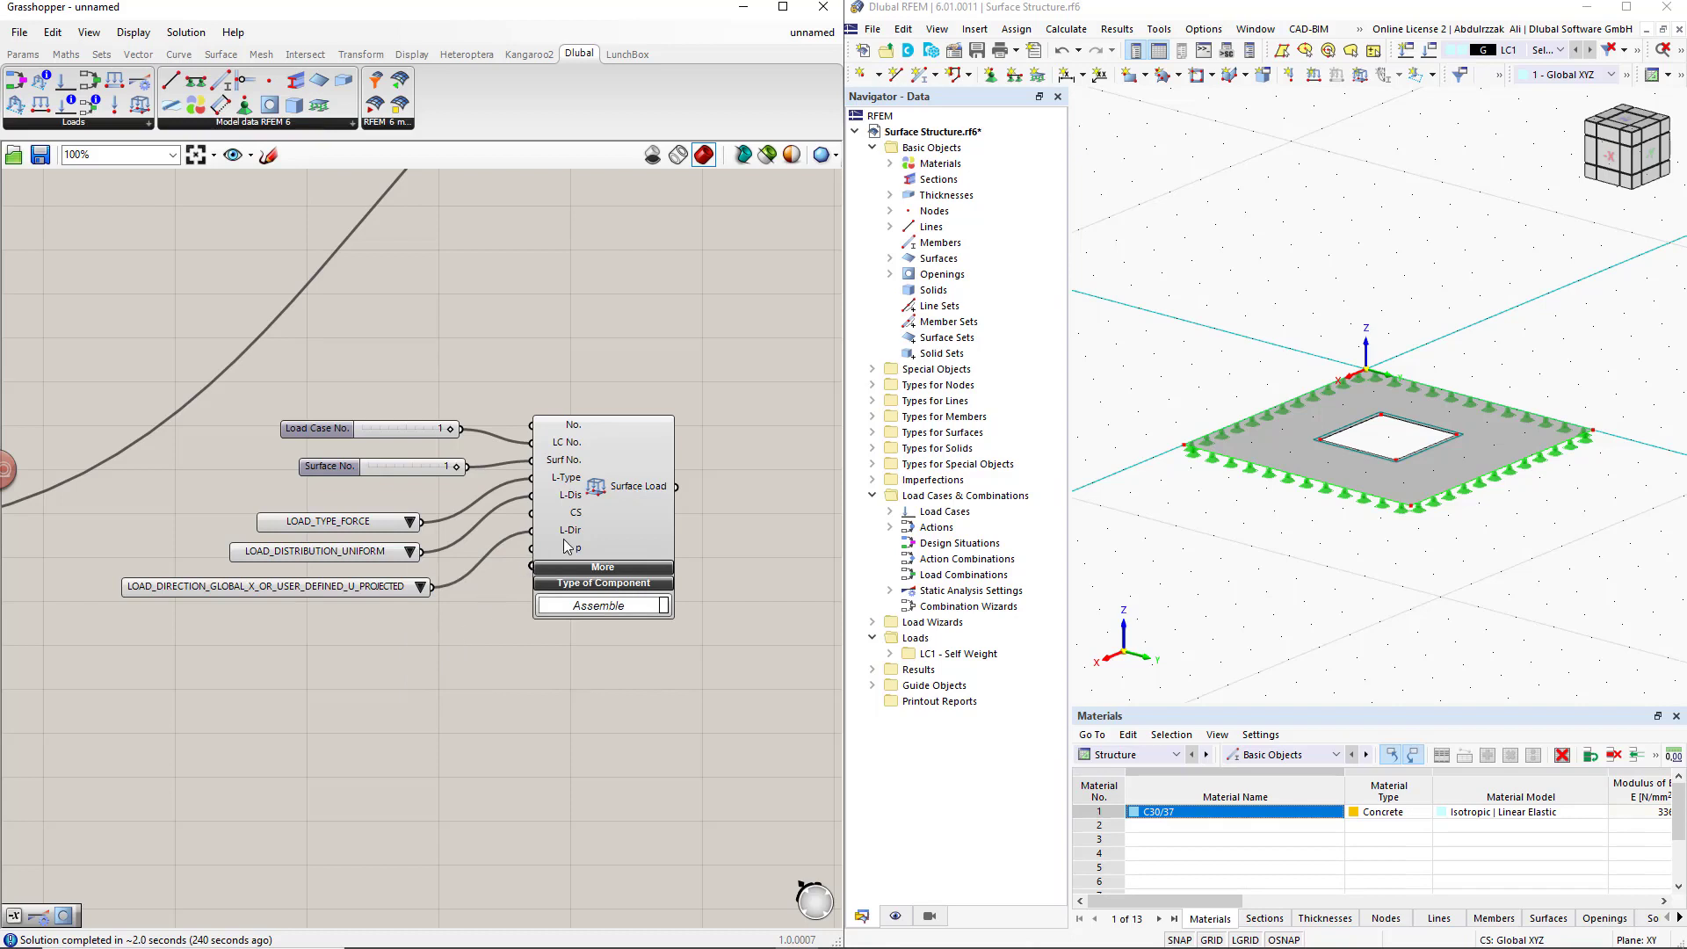
Set the load direction to LOAD_DIRECTION_GLOBAL_Z_OR_USER_DEFINED_W_TRUE and move the Surface Load component away from its value lists
click(423, 587)
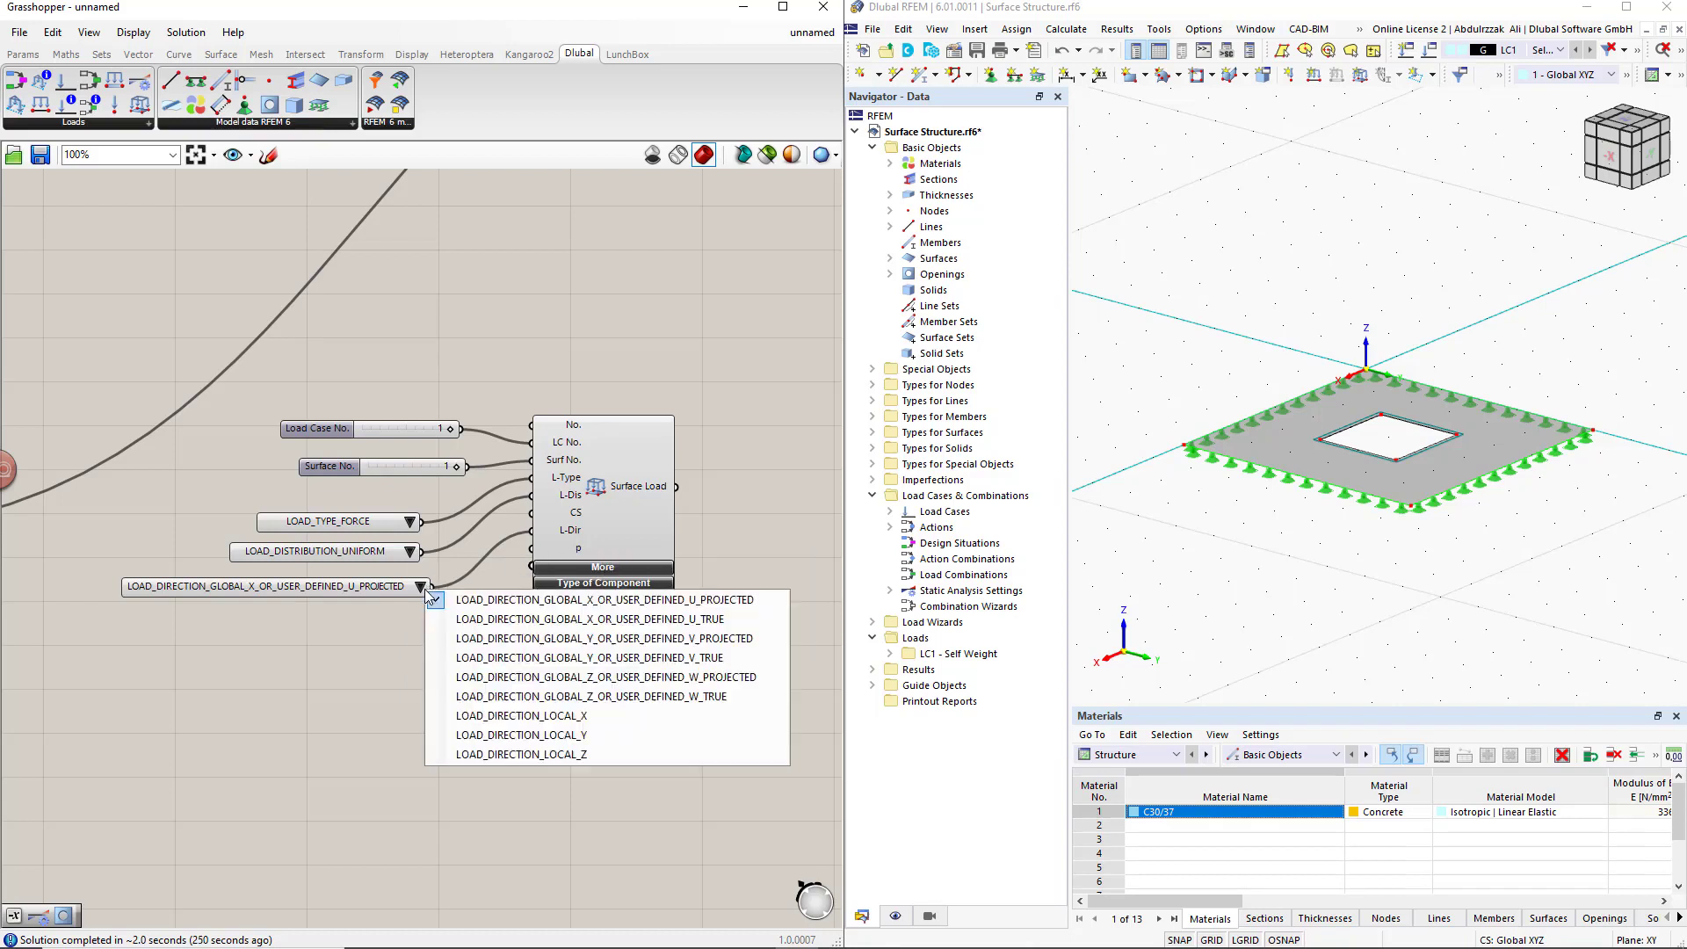
click(522, 699)
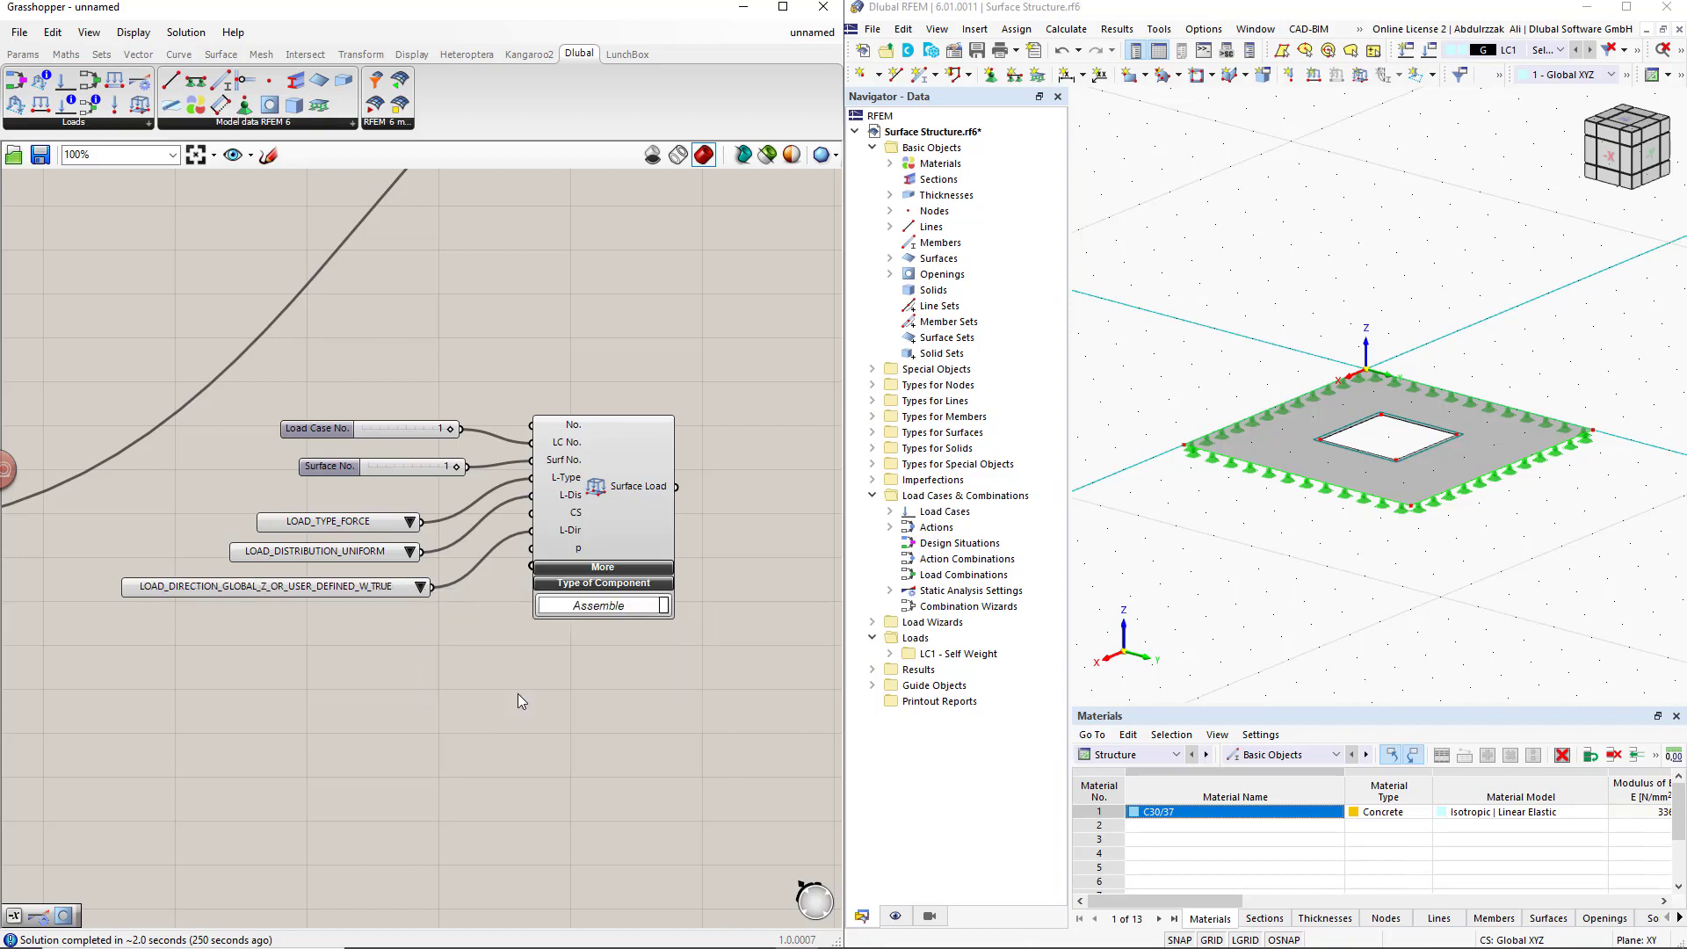
drag(587, 528, 653, 556)
click(553, 621)
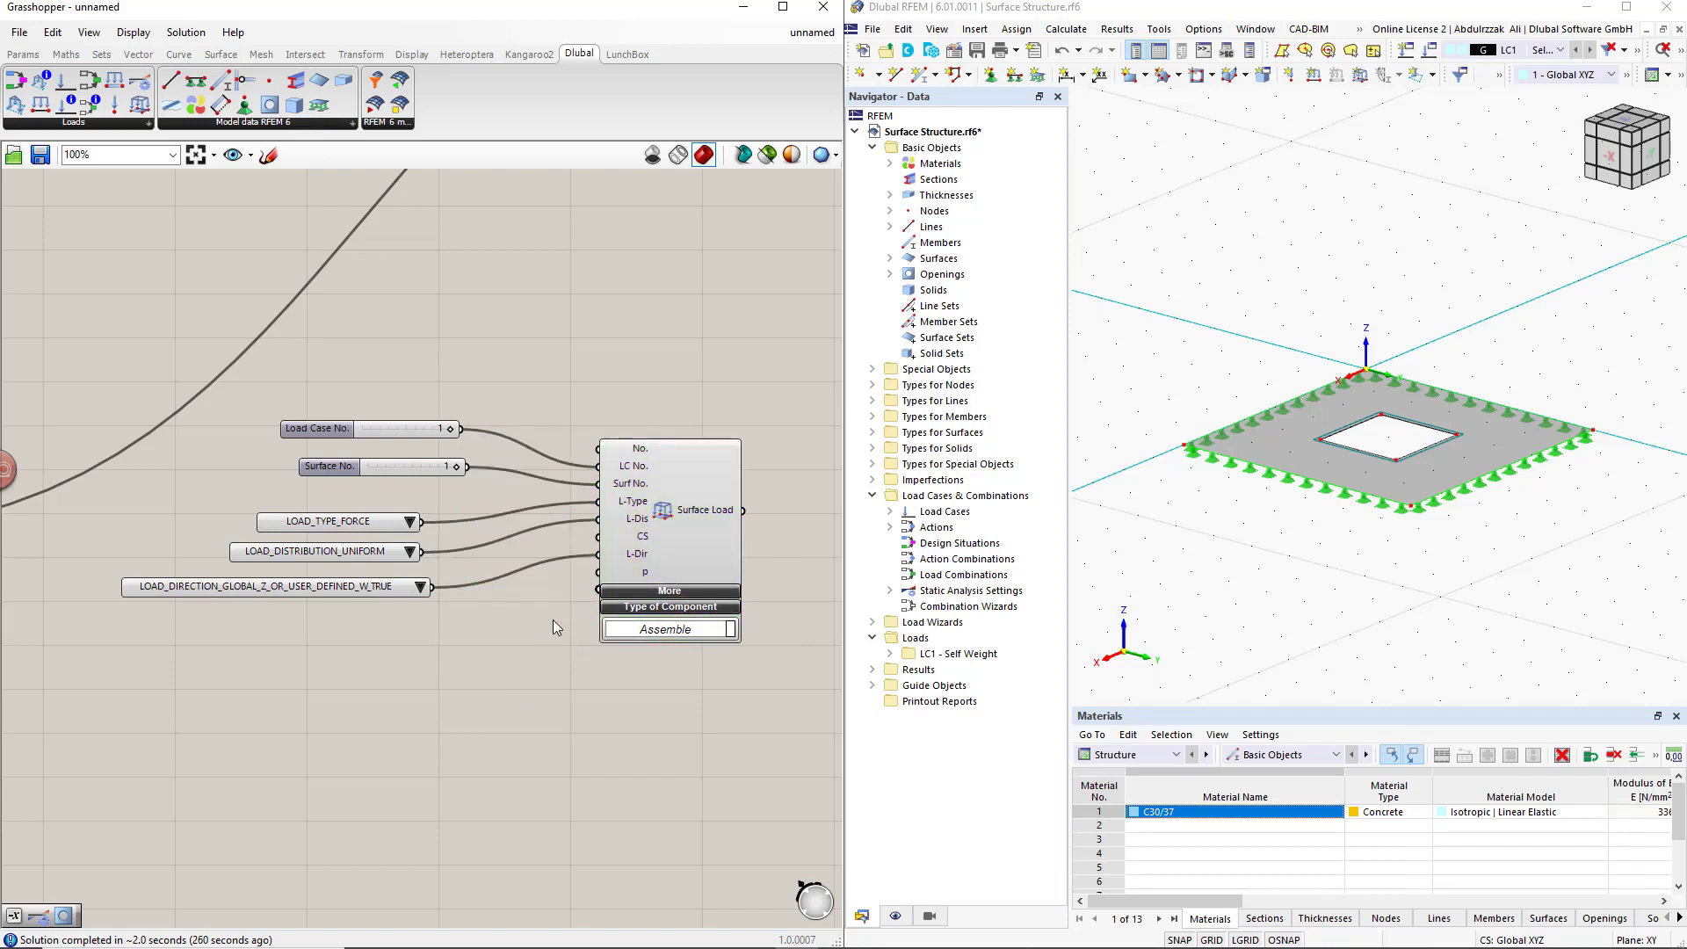
Create a number slider with value 10000 and connect it to the Surface Load's load magnitude p input
mouse_move(642, 573)
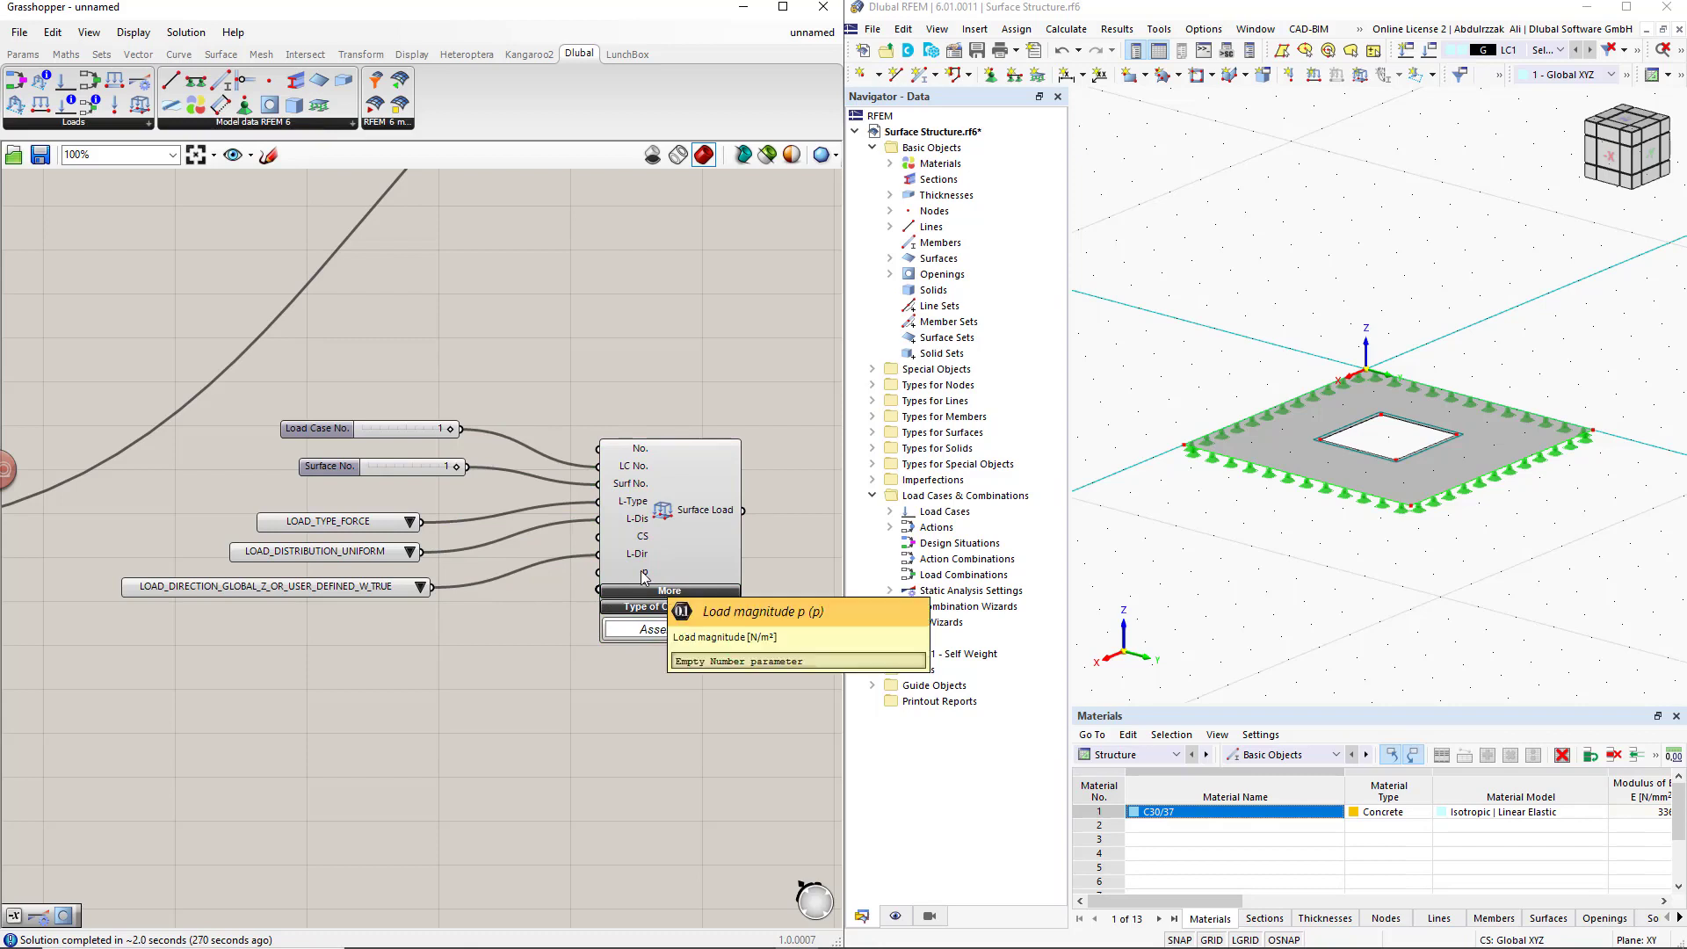
double_click(417, 644)
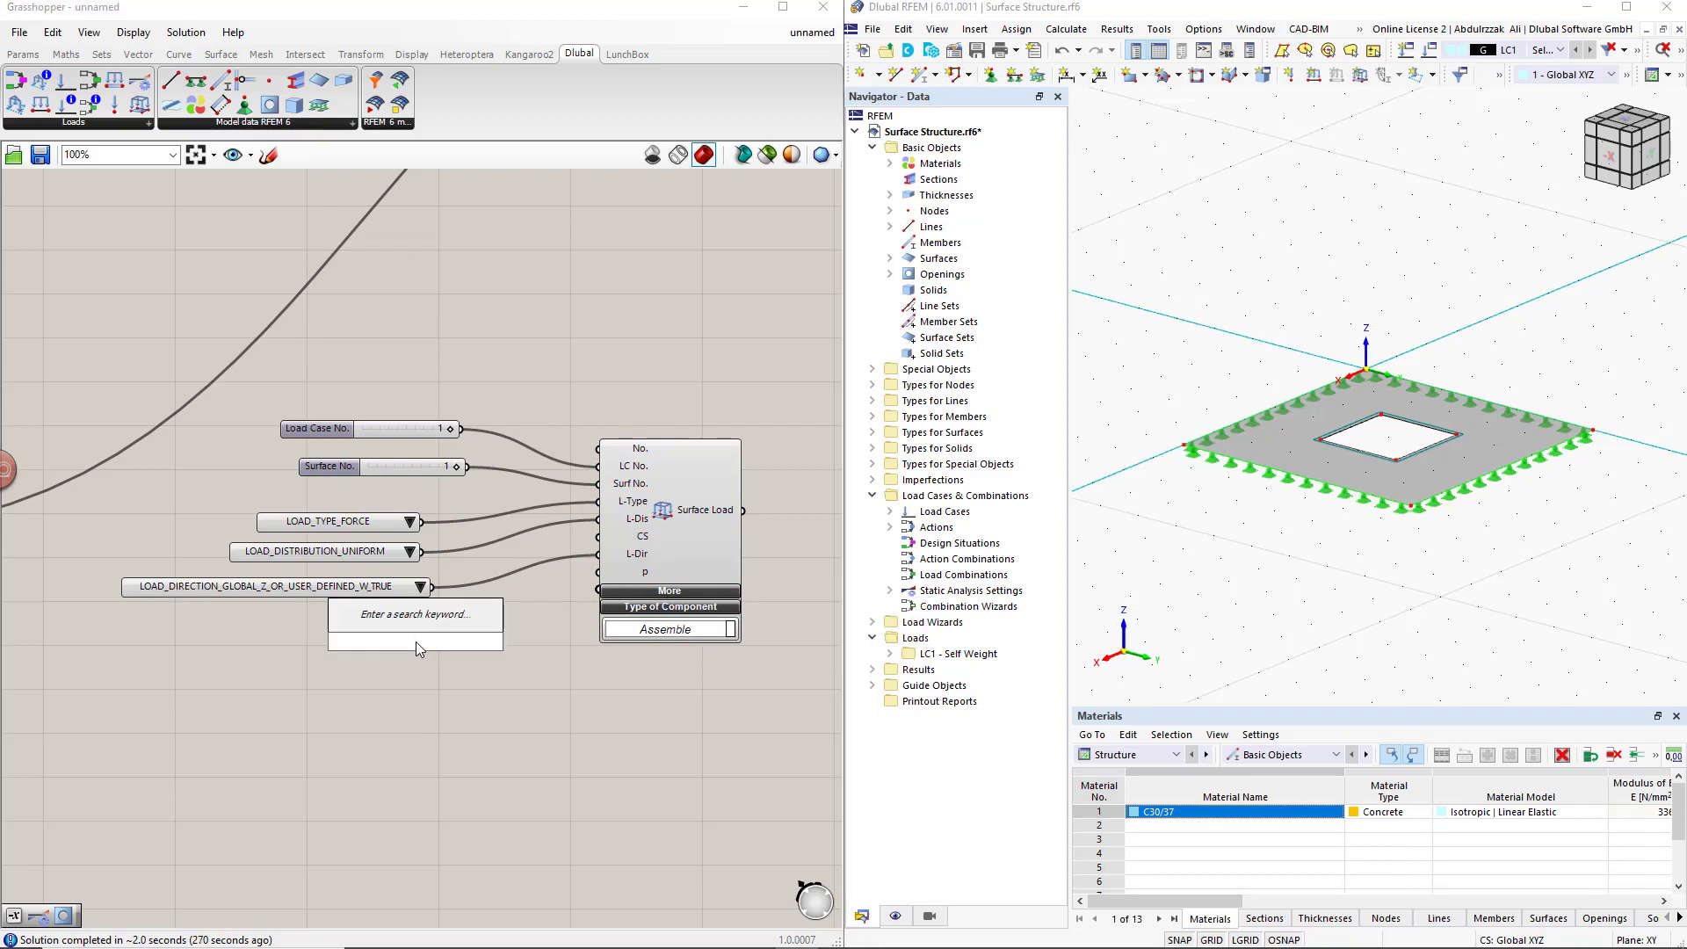
text(10)
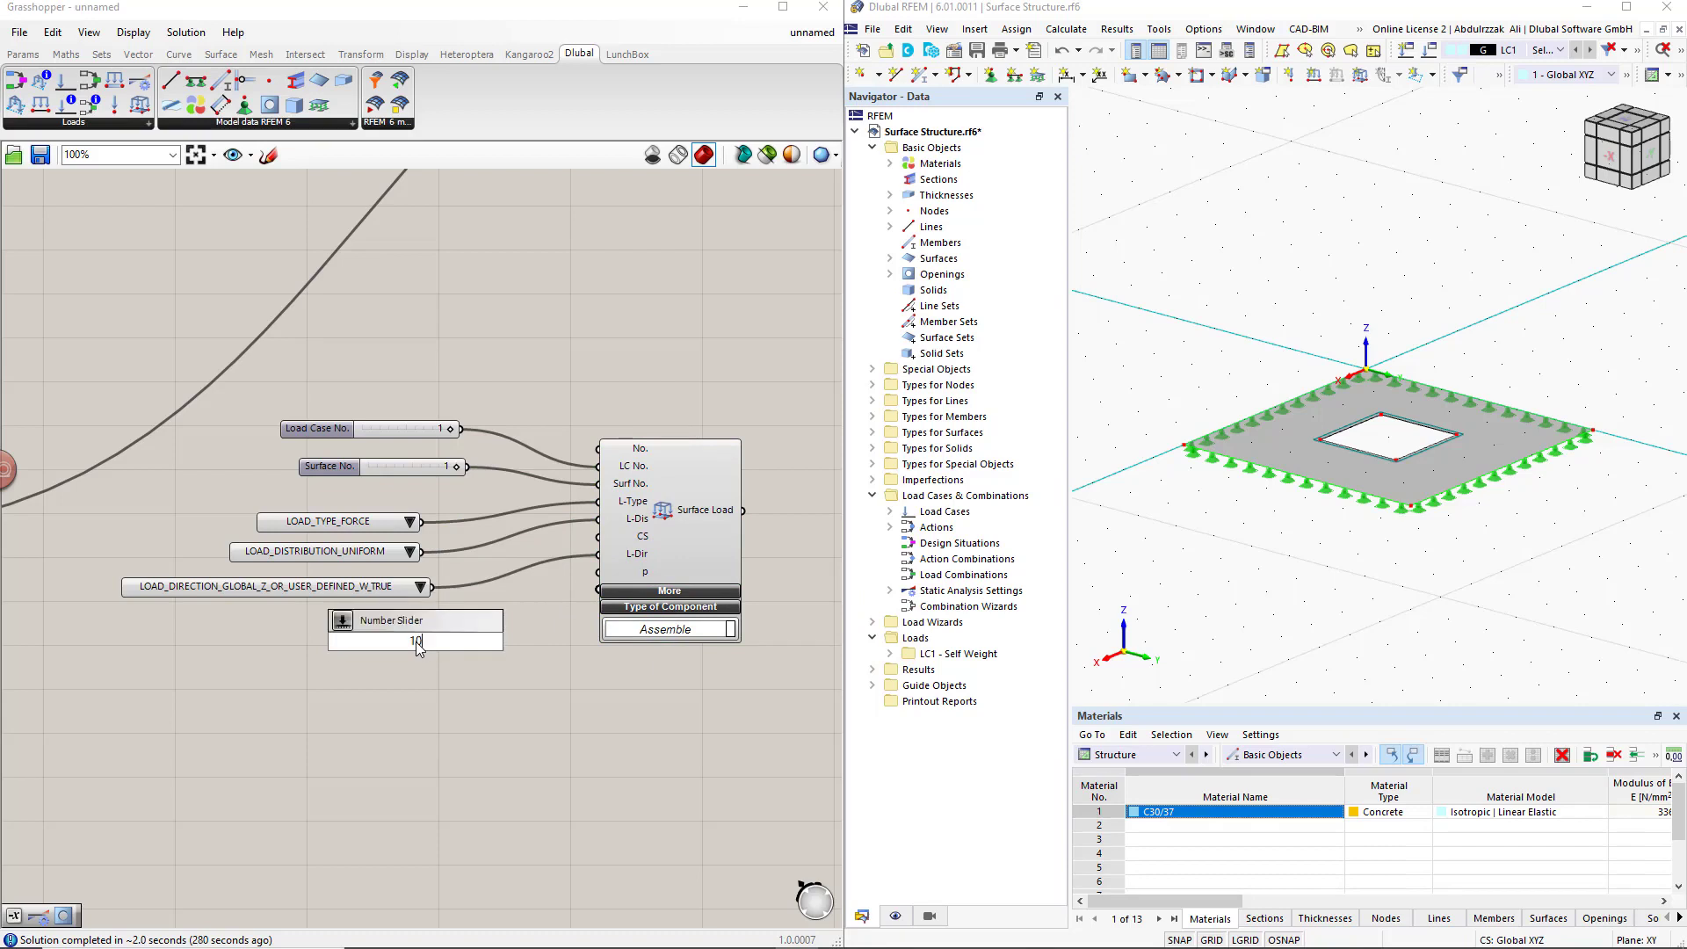
text(000)
key(Return)
drag(489, 642, 582, 579)
Add the Surface Load output to the RFEM export component's Input alongside the existing connections
scroll(581, 580, down, 3)
right_drag(775, 544, 525, 728)
shift+drag(591, 659, 685, 284)
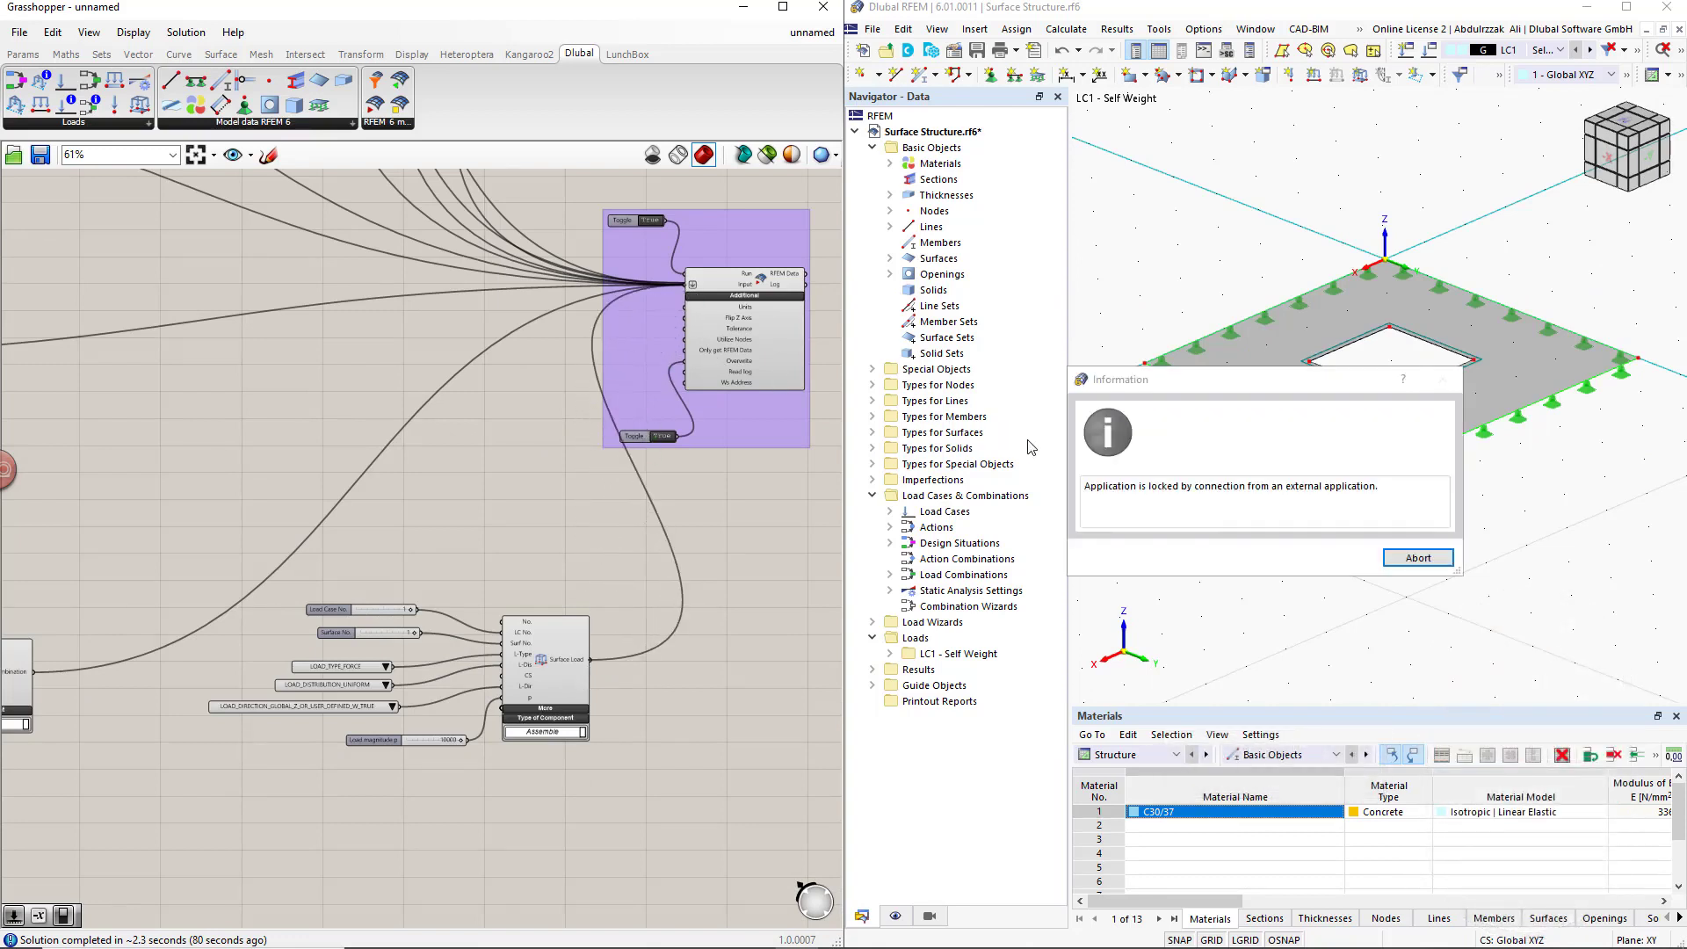
In RFEM 6, abort the external application connection and confirm it to unlock the model
click(1399, 560)
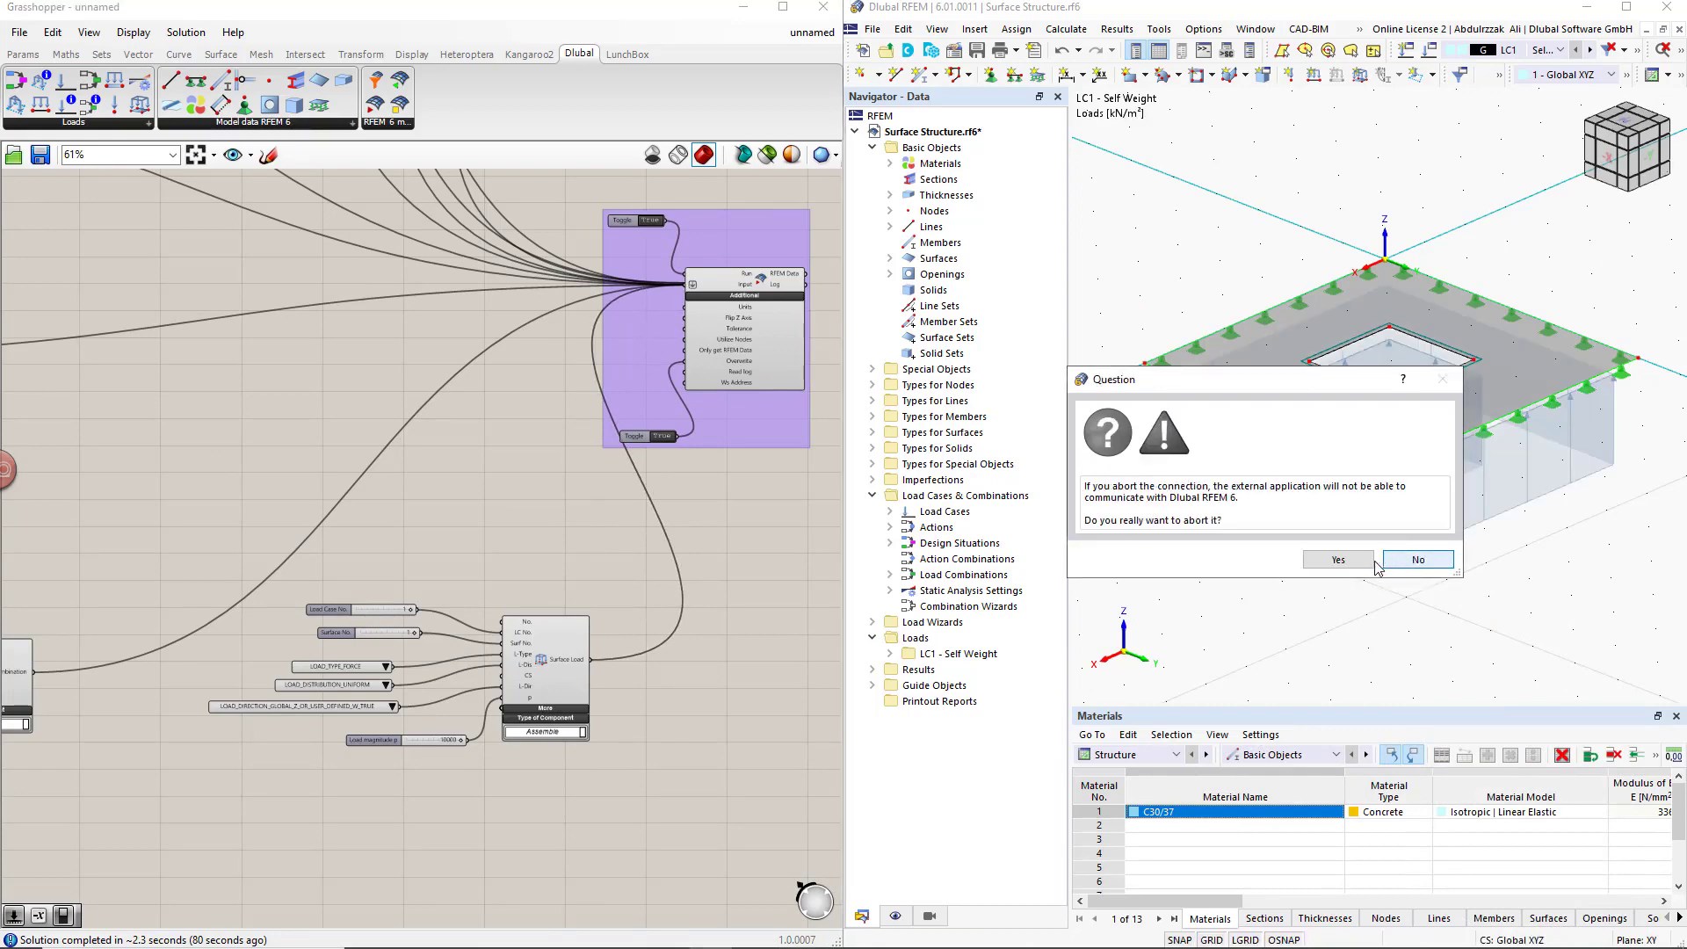
click(1361, 559)
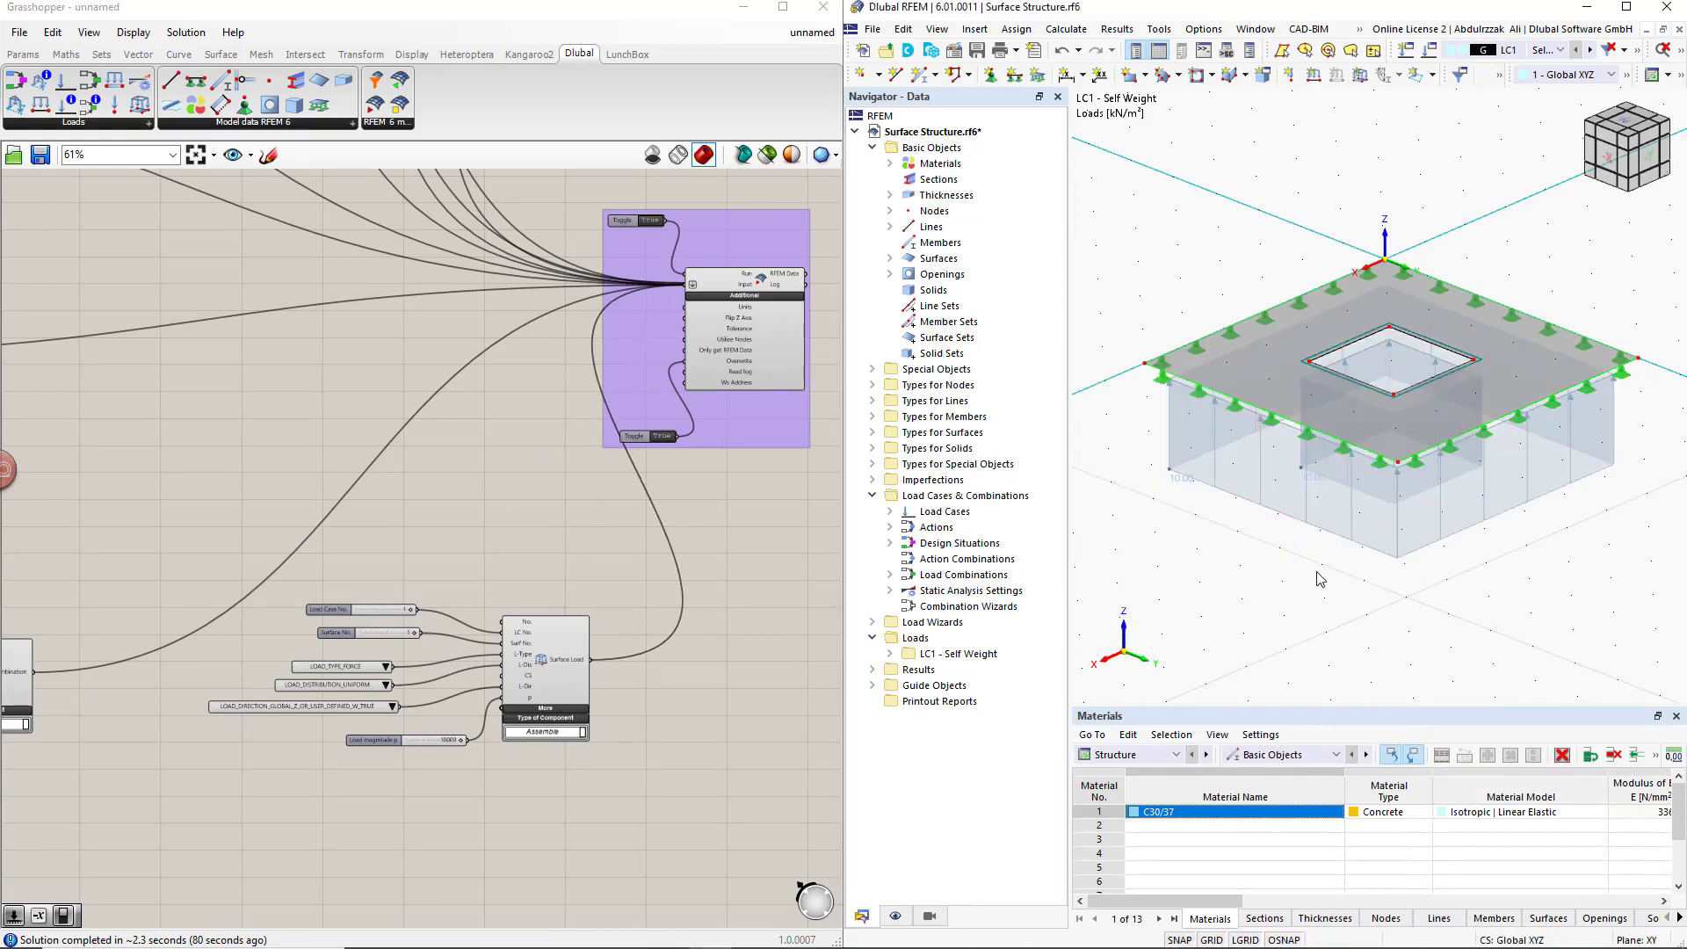
In Grasshopper, apply the expression -x to the Surface Load's p input, then abort the external connection in RFEM 6 to unlock the model
scroll(534, 734, up, 2)
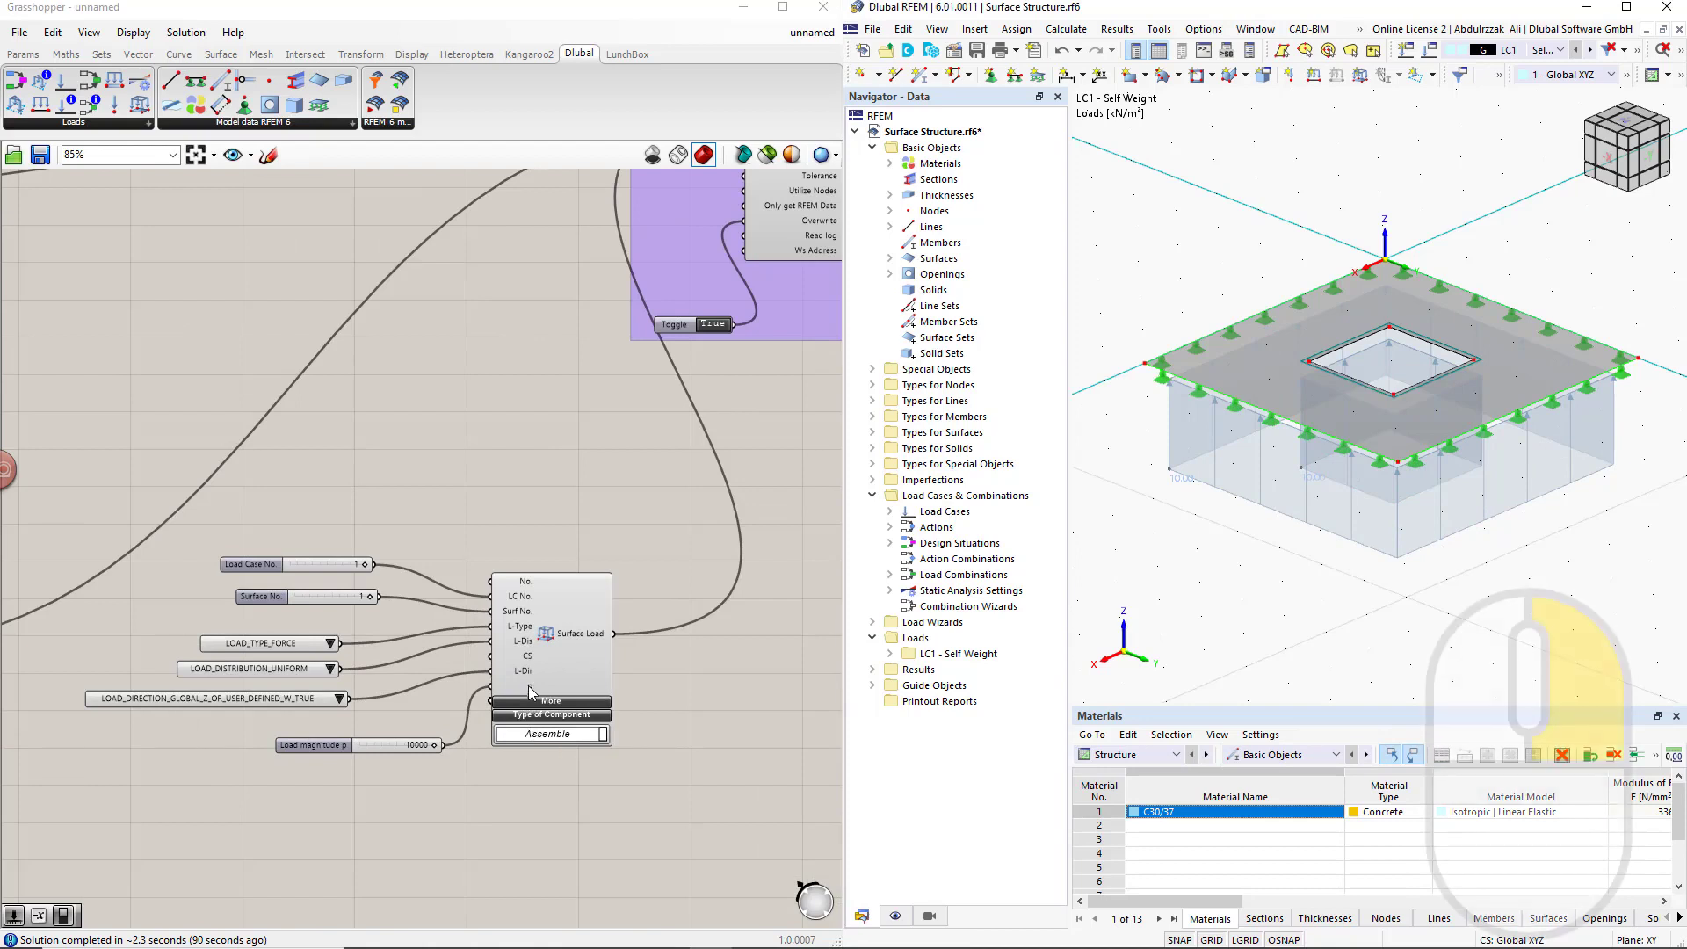
right_click(530, 690)
mouse_move(677, 785)
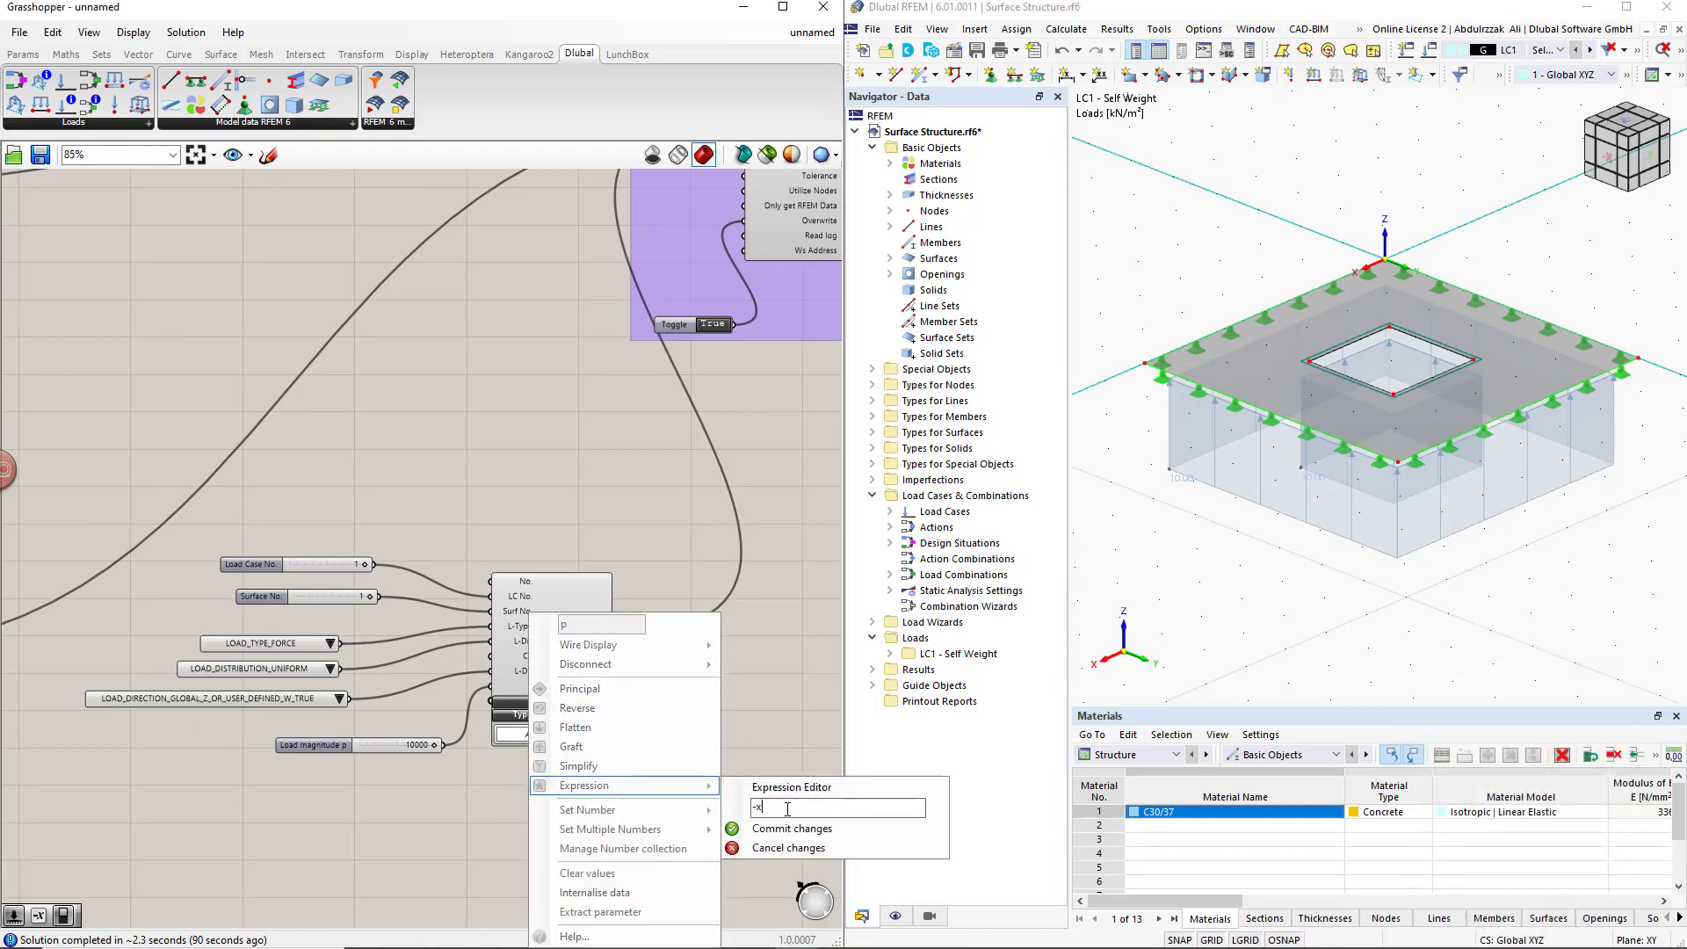
click(779, 828)
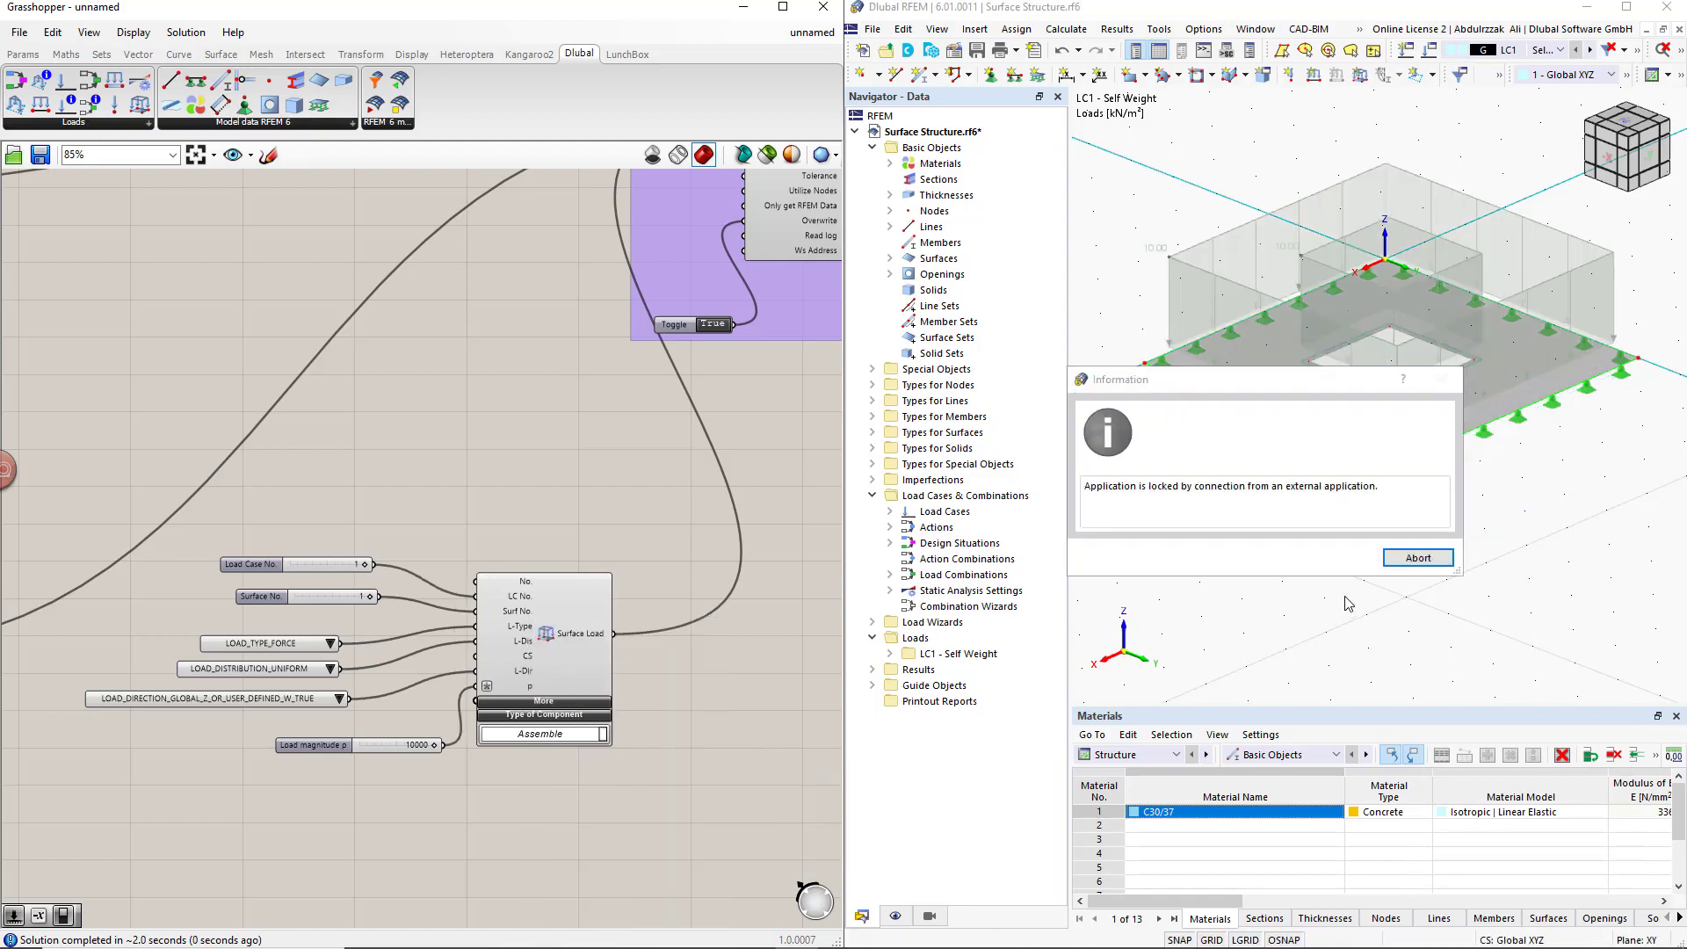
click(1409, 569)
click(1340, 562)
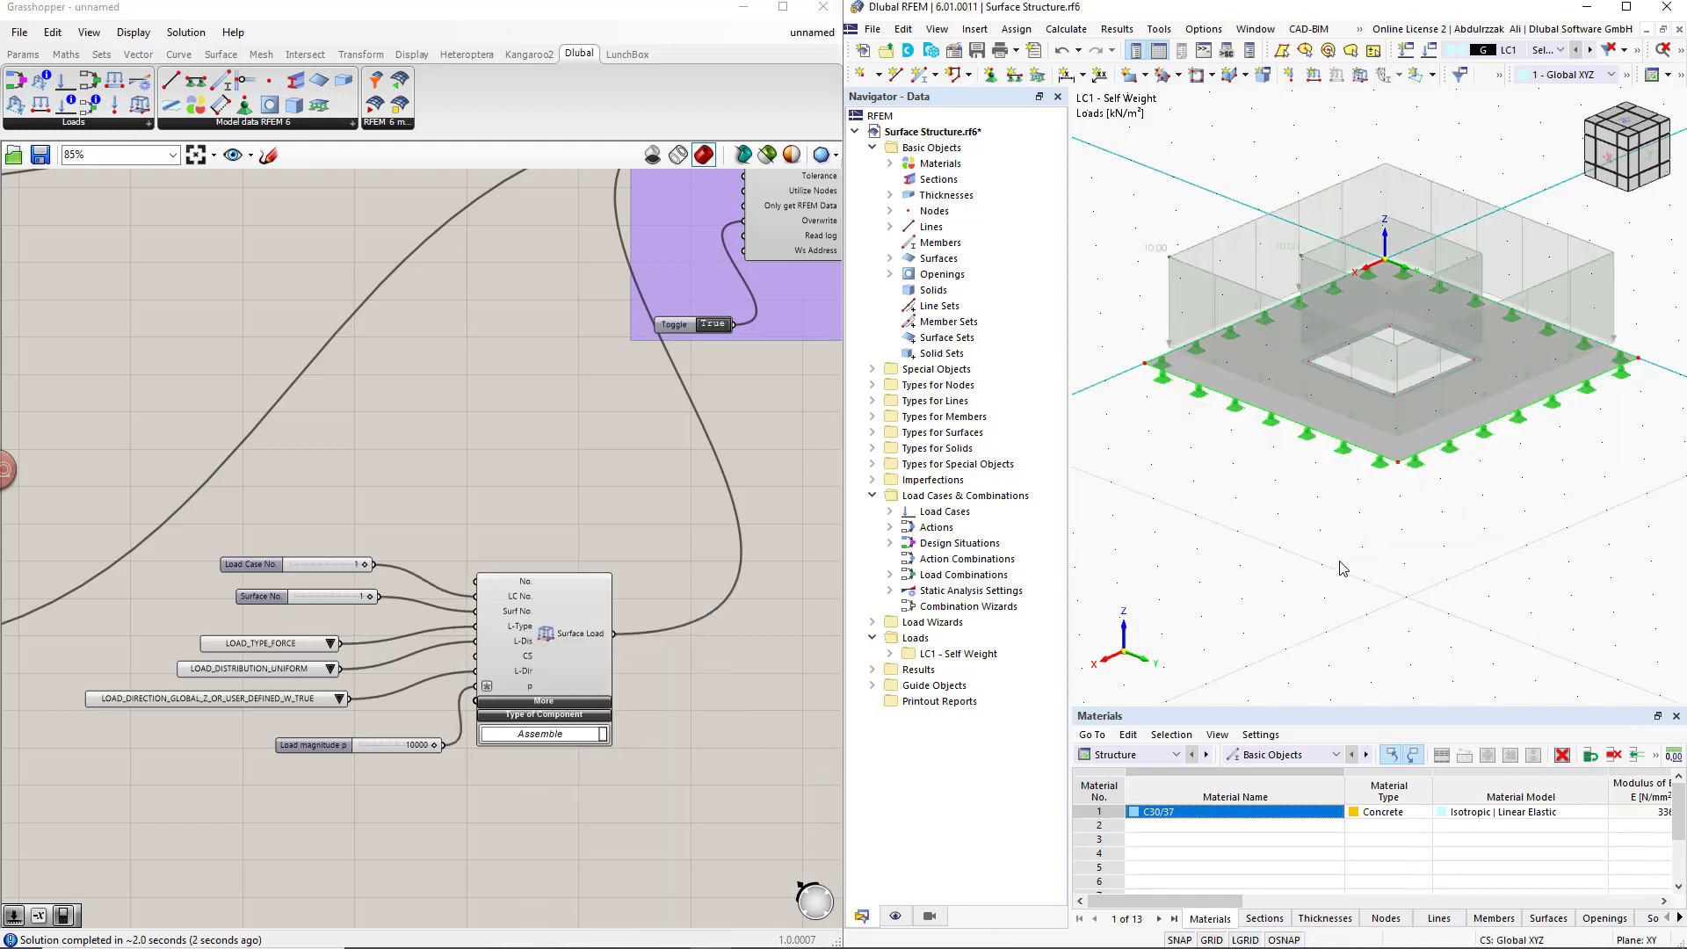